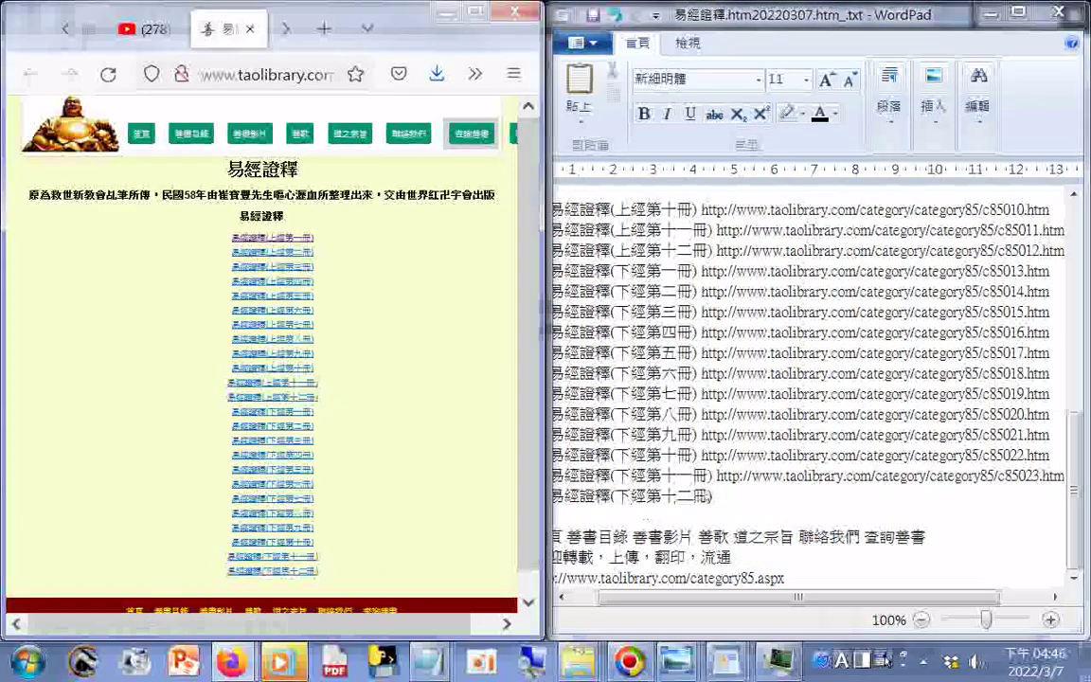
pyautogui.rightClick(723, 499)
pyautogui.click(785, 563)
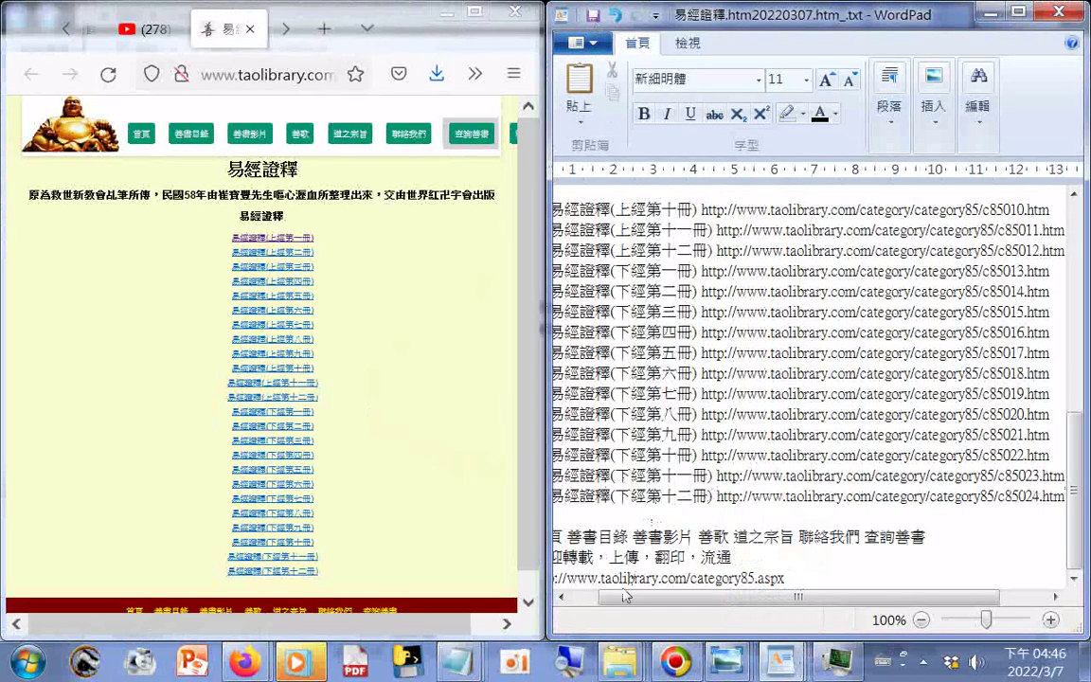
# Copy the entire text of the link list document, from the site menu entries to the closing web address
pyautogui.moveTo(620, 597); pyautogui.dragTo(592, 607)
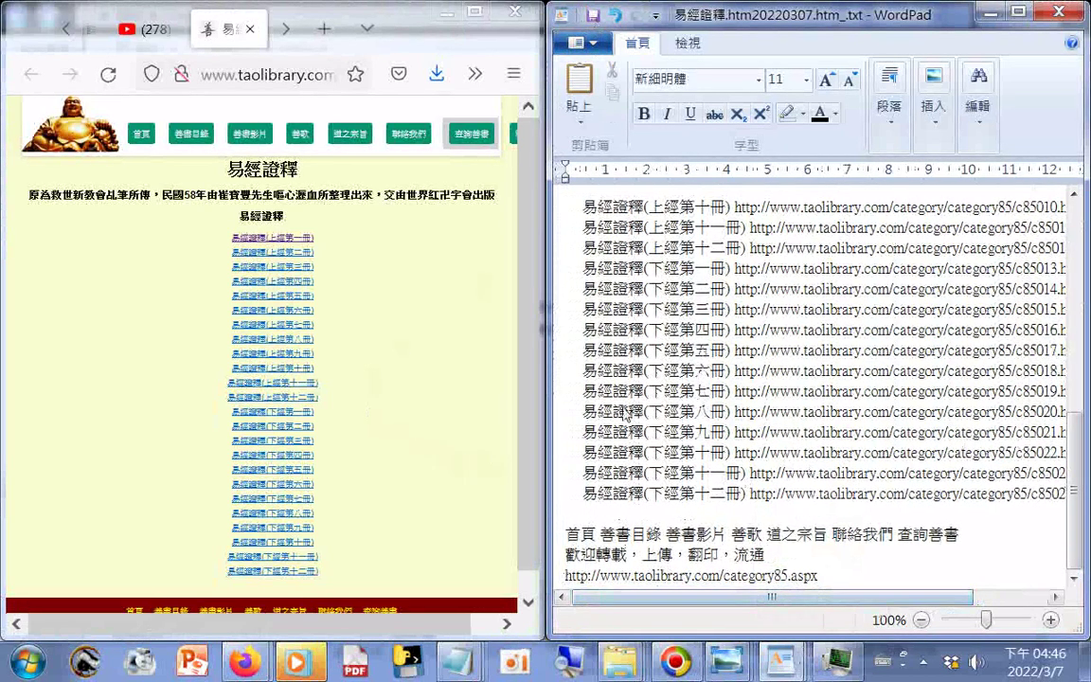
pyautogui.rightClick(625, 414)
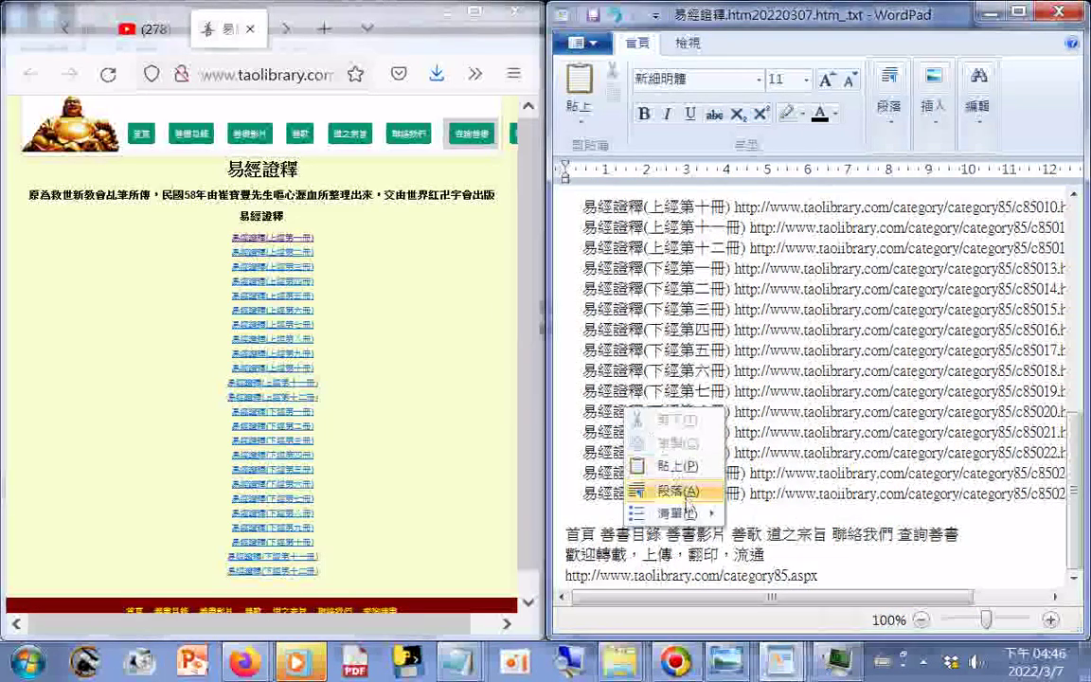
pyautogui.press('Escape')
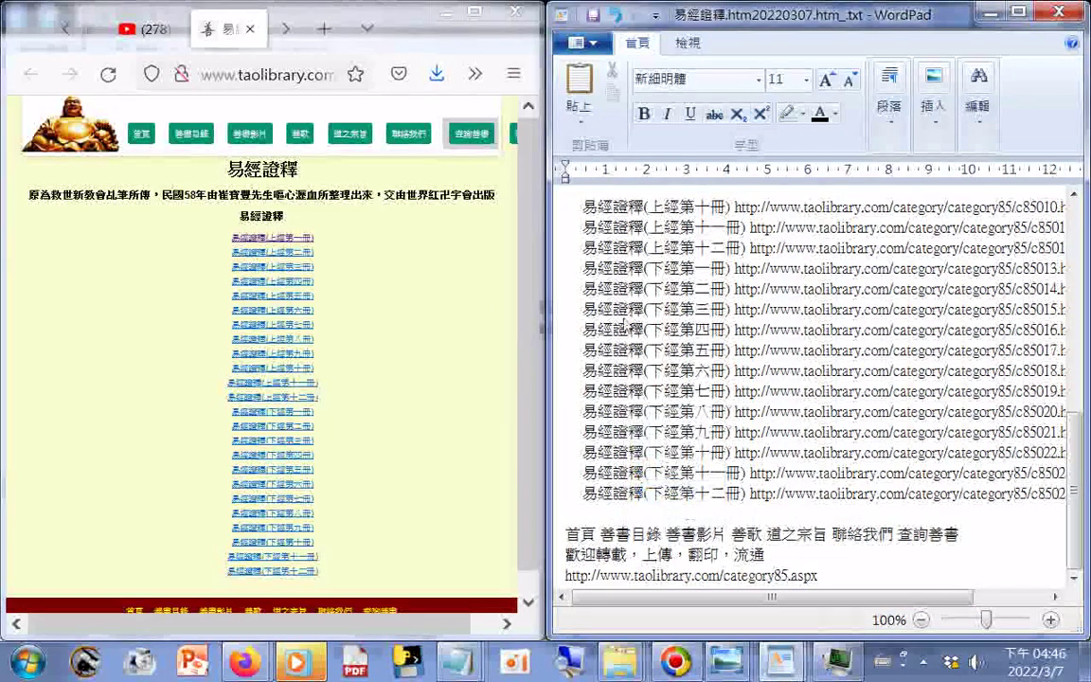
pyautogui.scroll(-1, 478, 386)
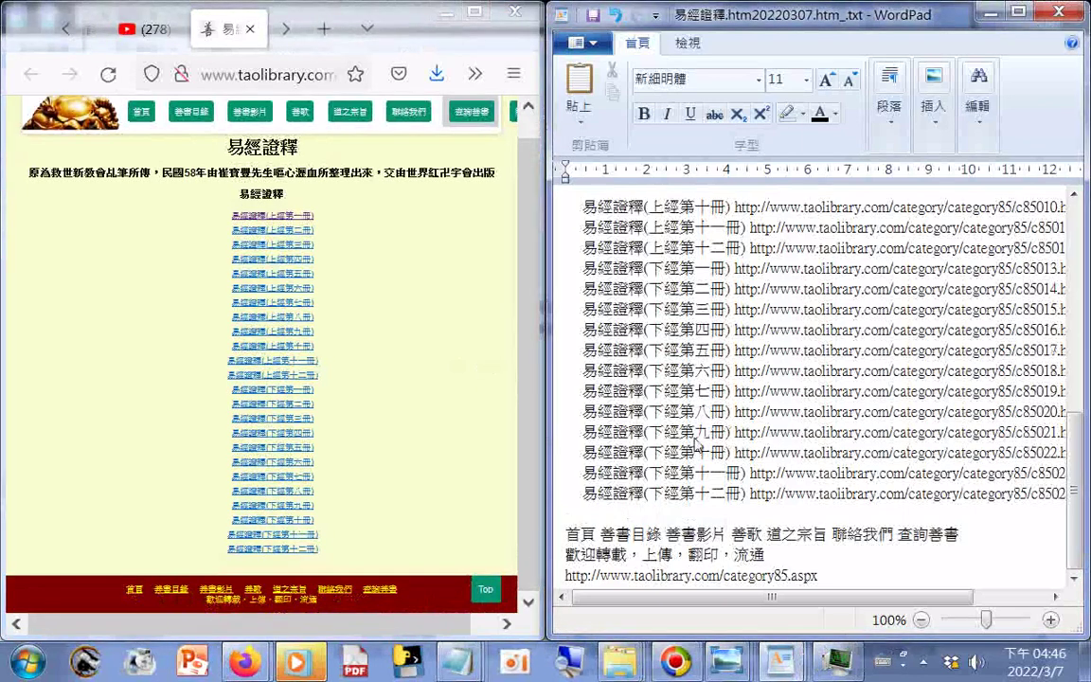
pyautogui.hotkey('ctrl', 'a')
pyautogui.rightClick(662, 343)
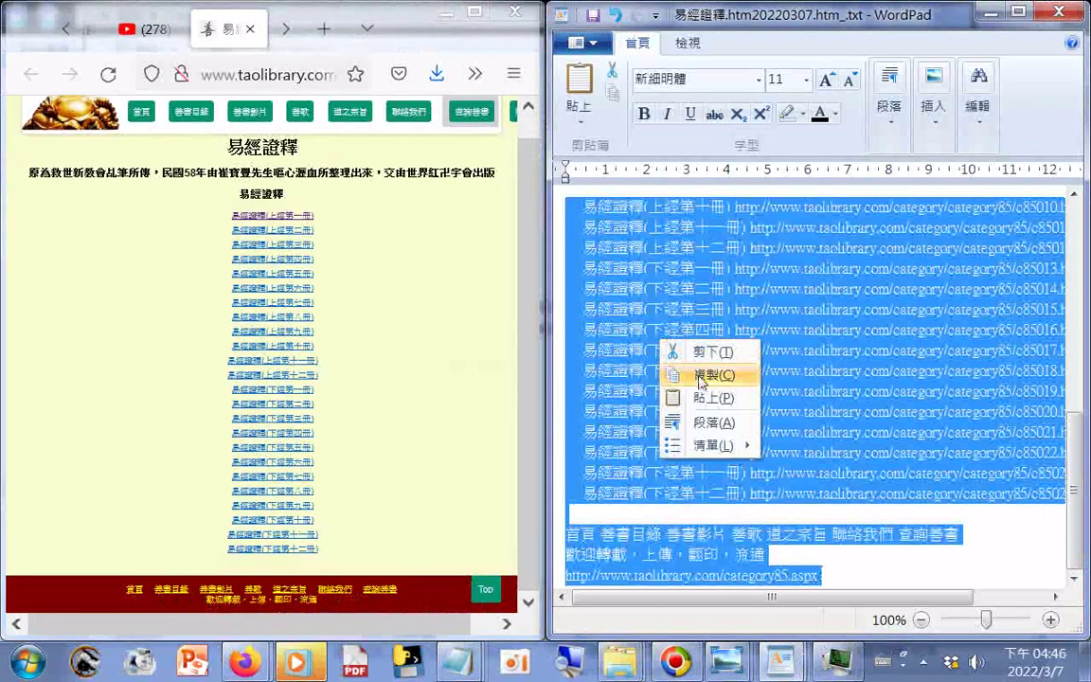
pyautogui.click(700, 376)
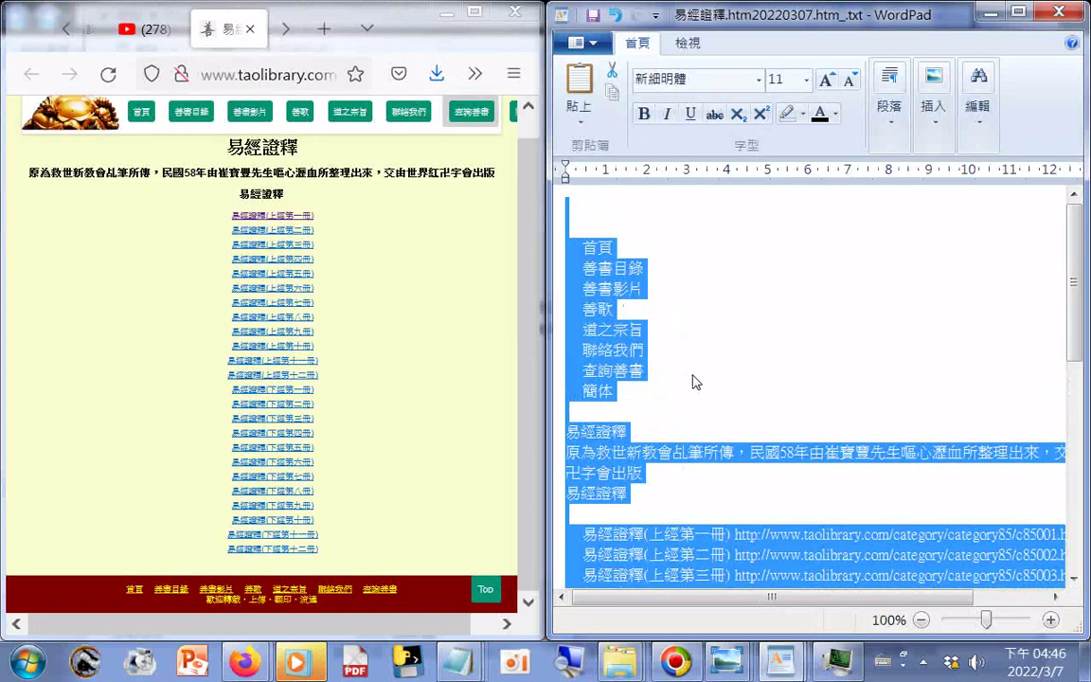
pyautogui.click(706, 339)
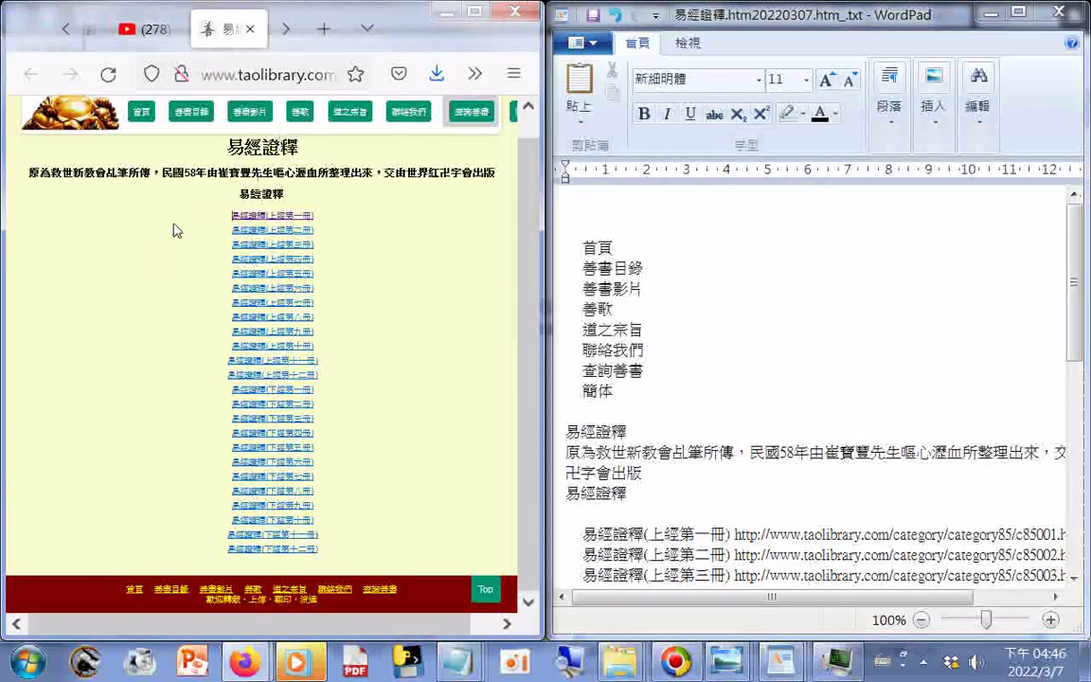
# Start saving the 易經證釋 web page as a complete page on Transcend (H:), reusing the existing file name 易經證釋.htm20220307.htm
pyautogui.scroll(1, 180, 231)
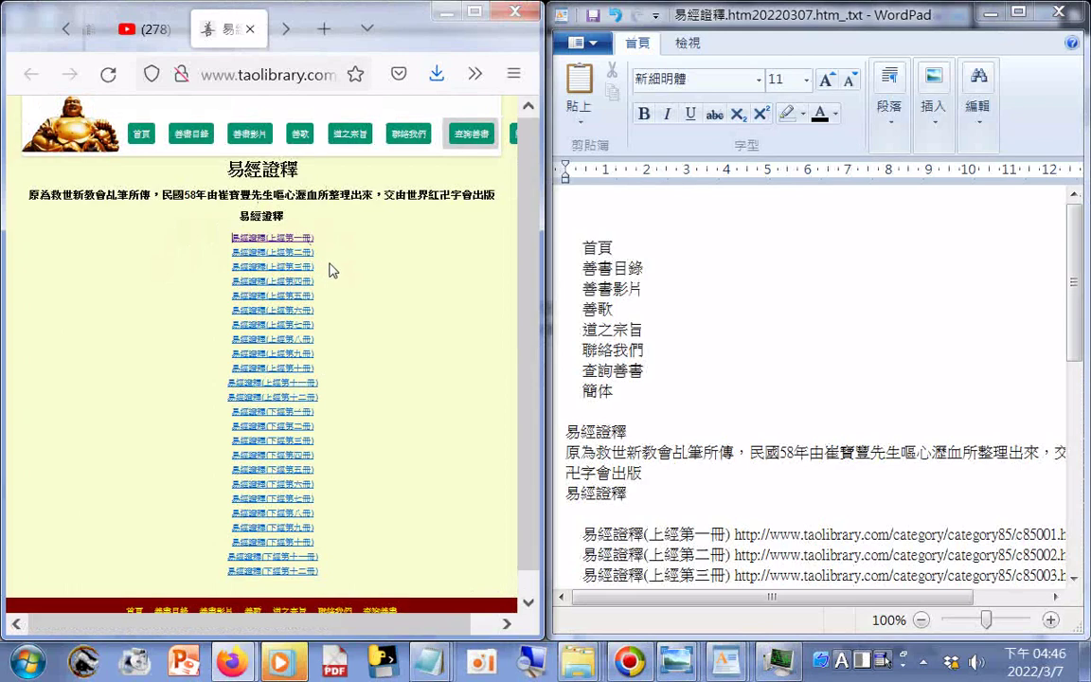
pyautogui.rightClick(402, 250)
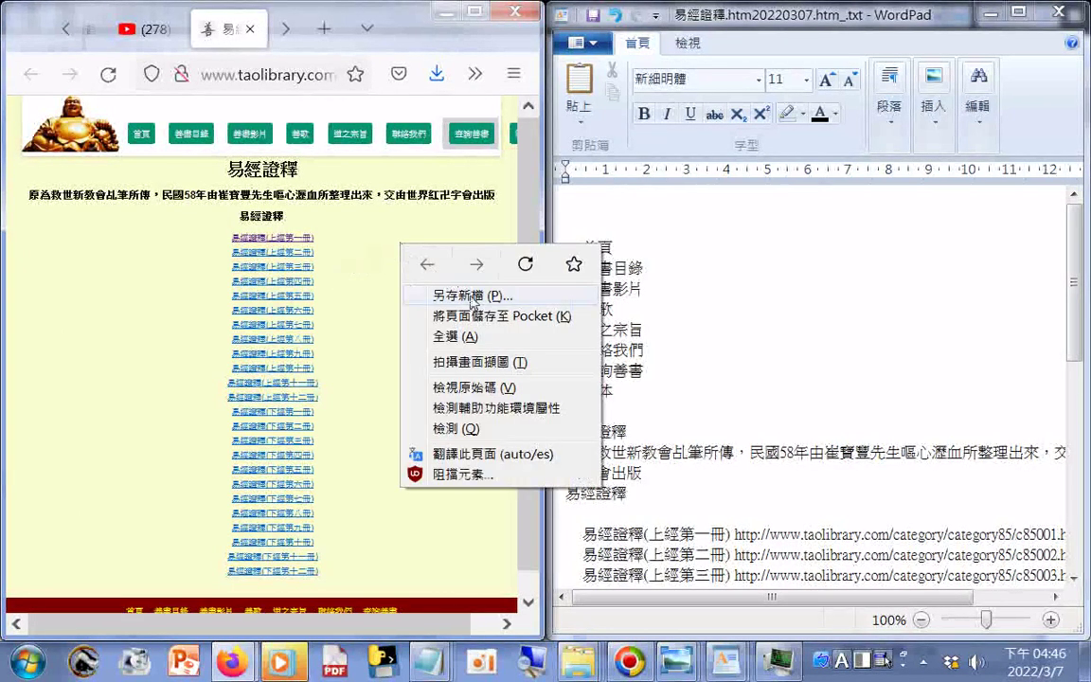
pyautogui.click(471, 296)
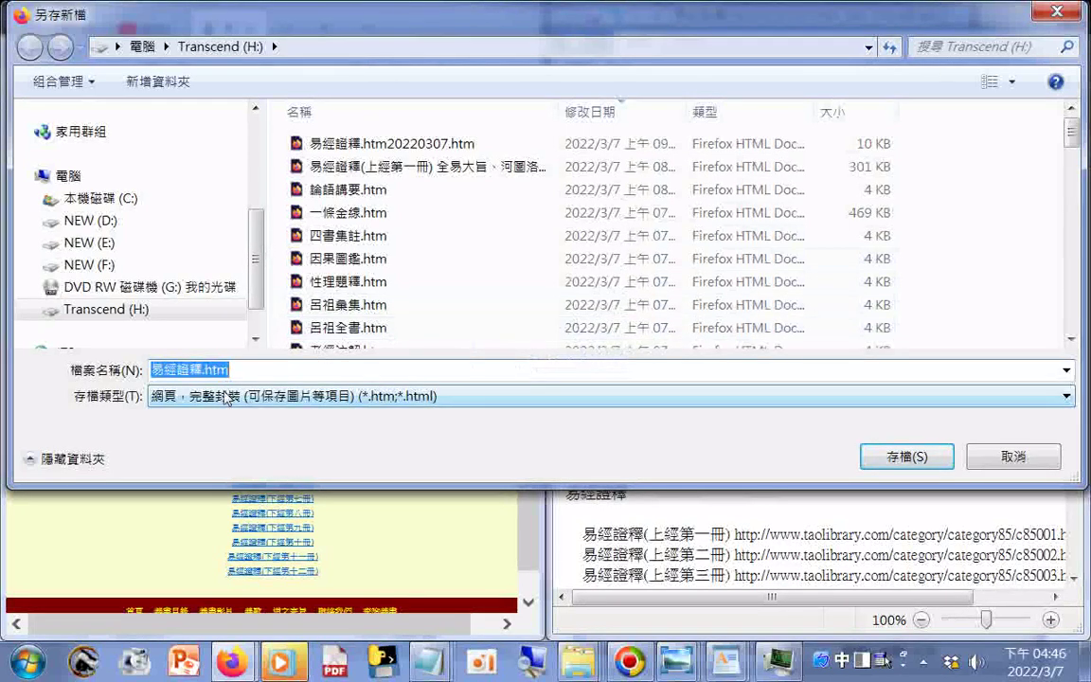
pyautogui.click(395, 147)
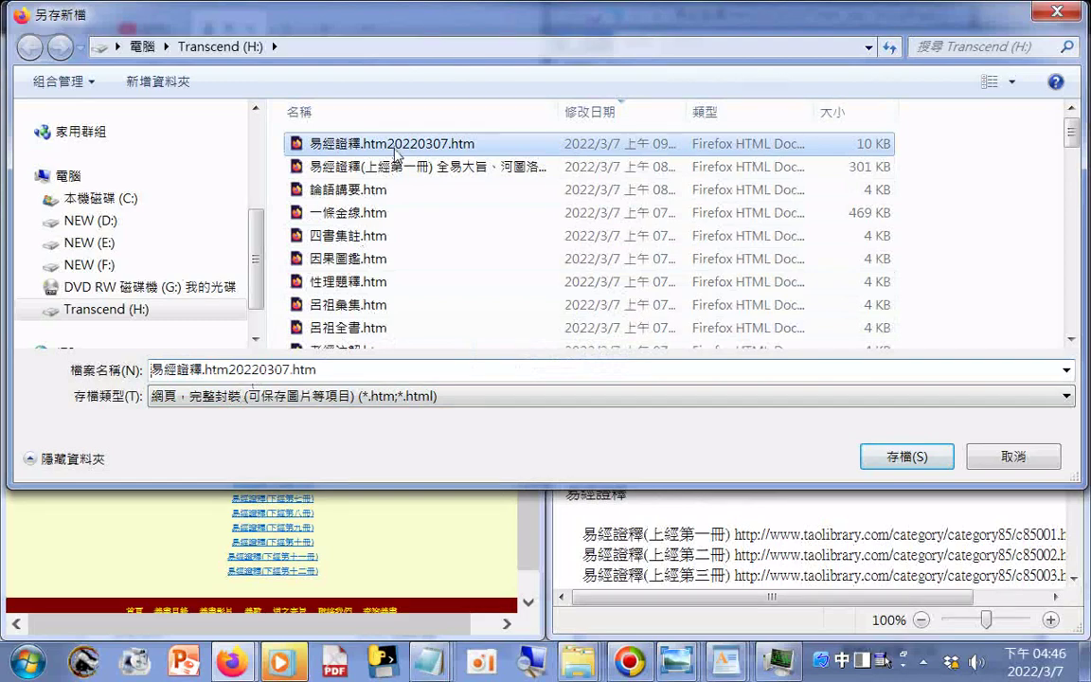
pyautogui.click(284, 369)
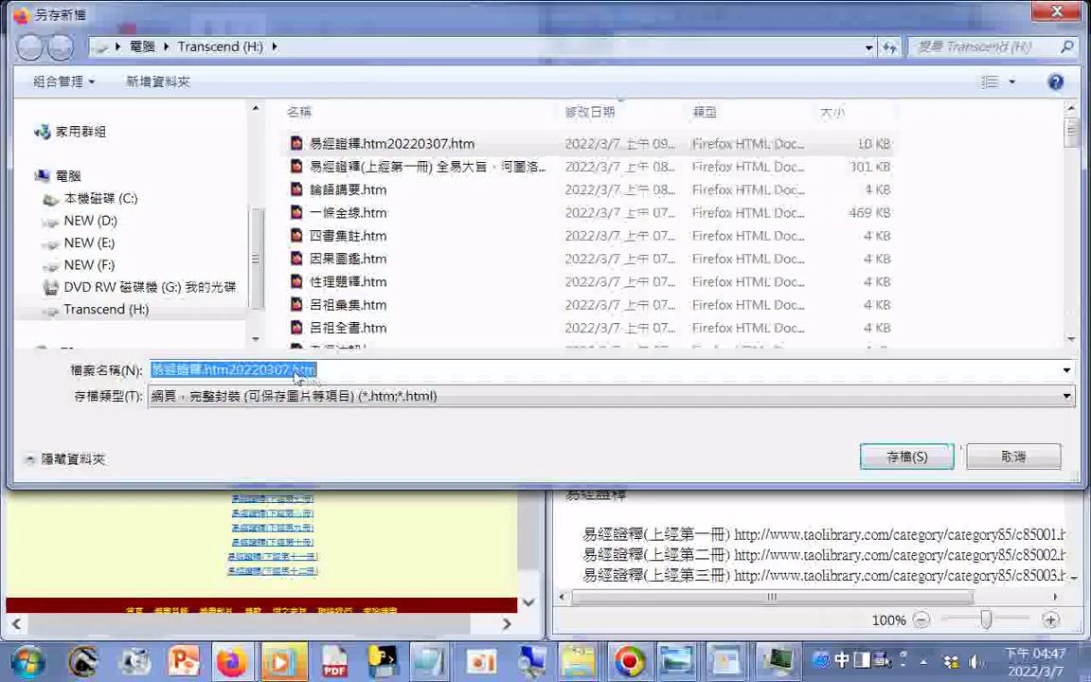
pyautogui.click(282, 369)
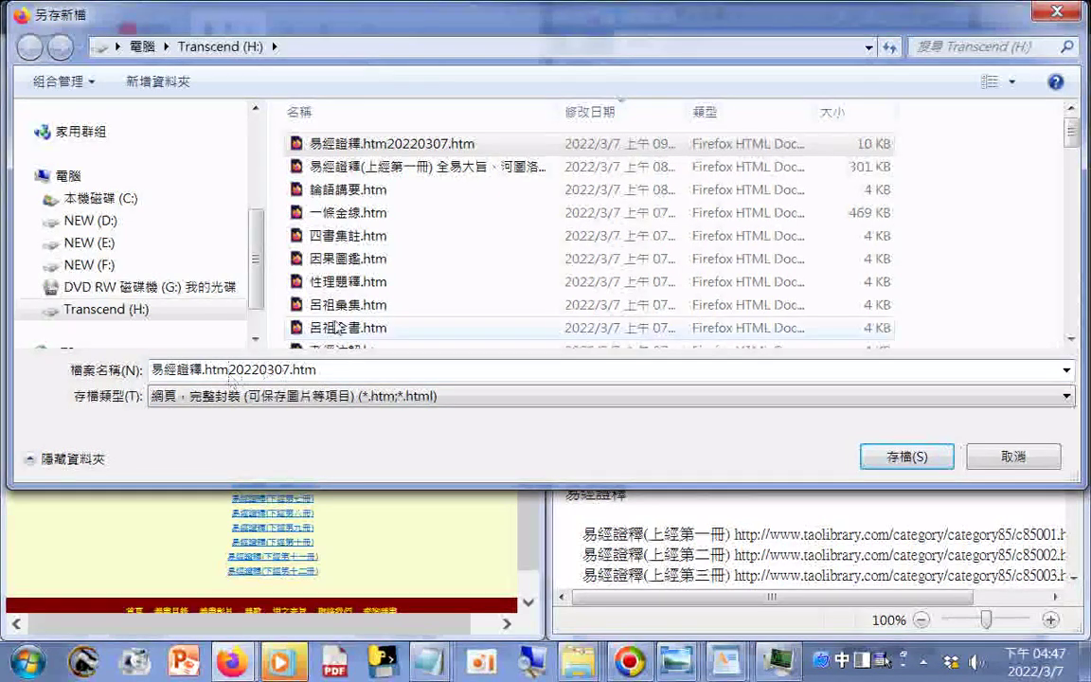
# Insert (善書圖書館) before the date 20220307 in the new file name
pyautogui.write('()')
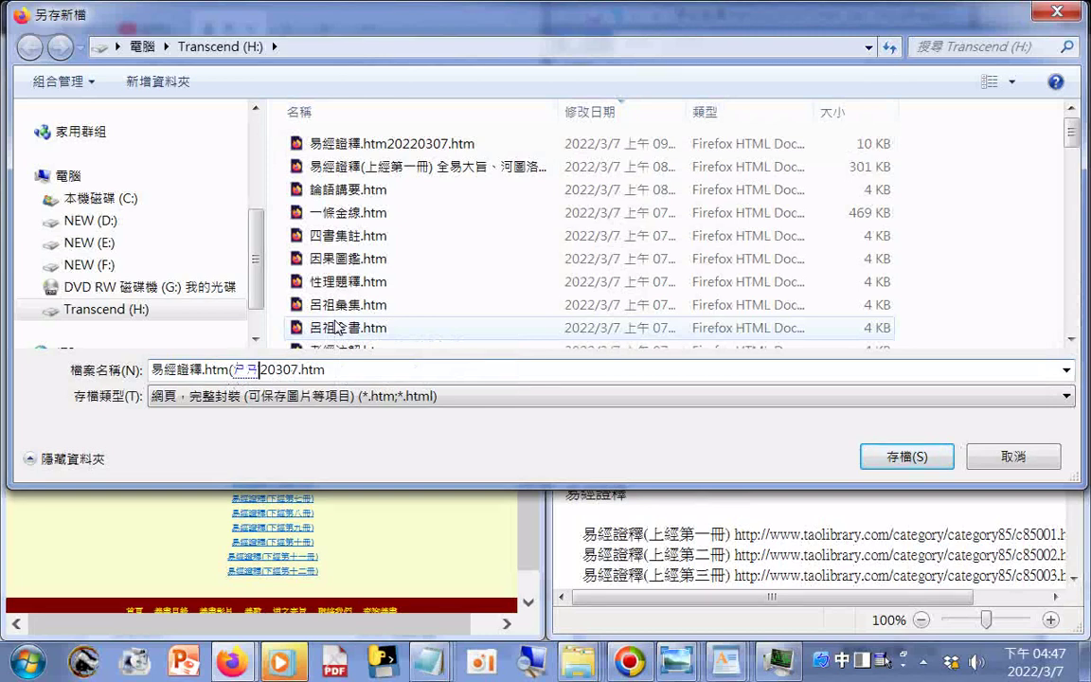
pyautogui.write('尸ㄨ')
pyautogui.press('space')
pyautogui.press('BackSpace')
pyautogui.press('BackSpace')
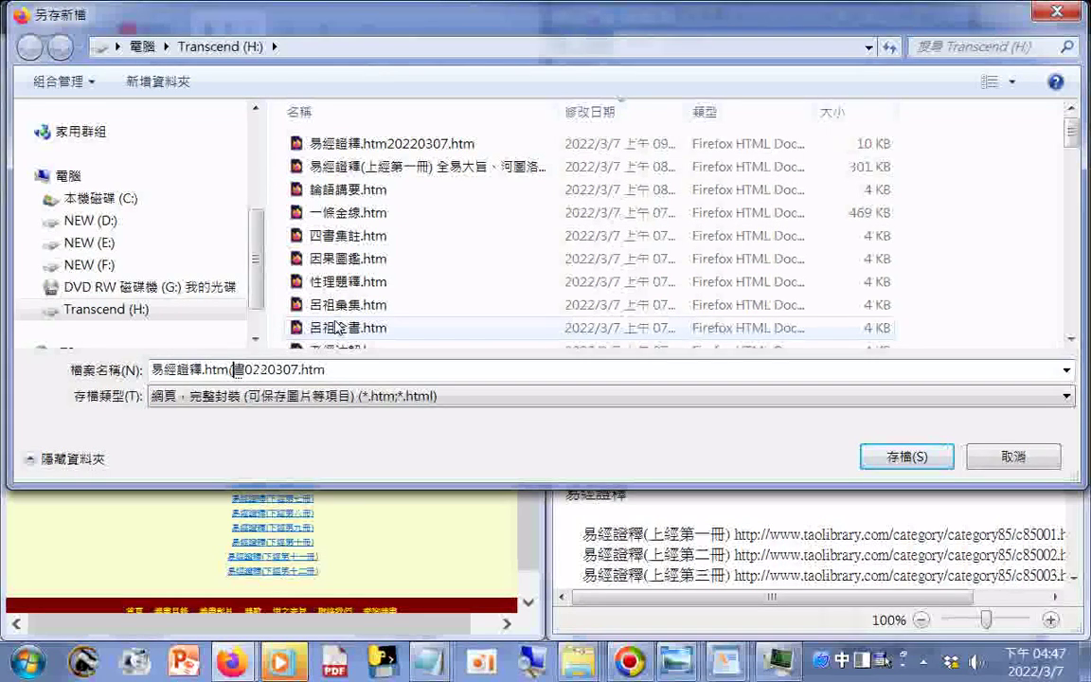
pyautogui.press('Left')
pyautogui.write('ㄕㄢˋ')
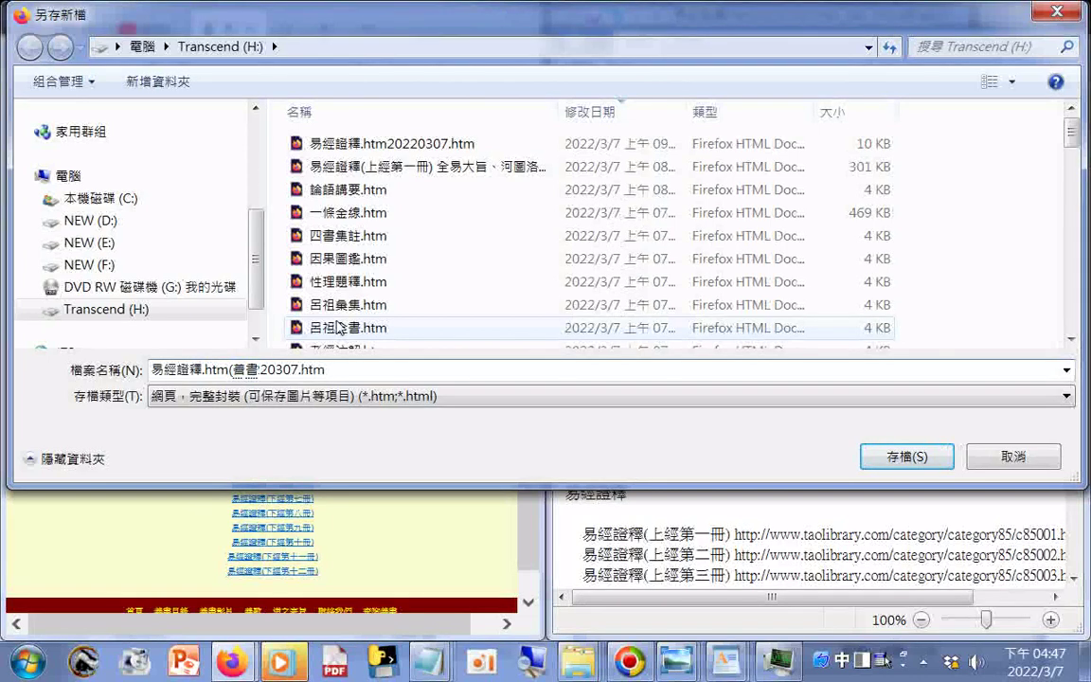
pyautogui.write(')')
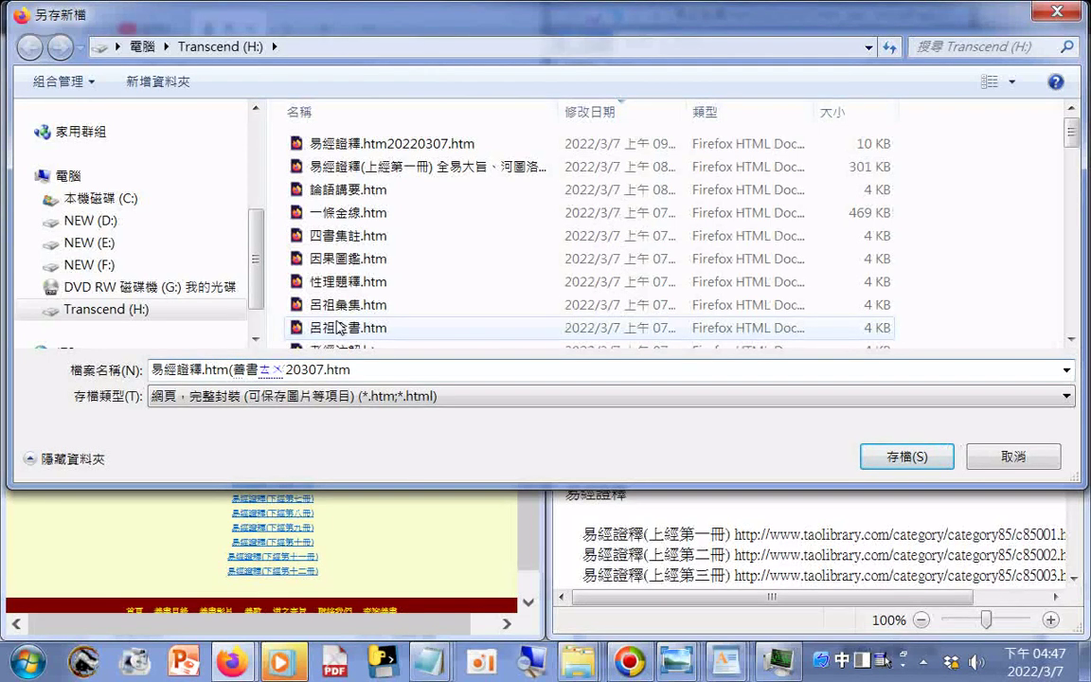
pyautogui.press('space')
pyautogui.write('ㄍㄨㄢˇ')
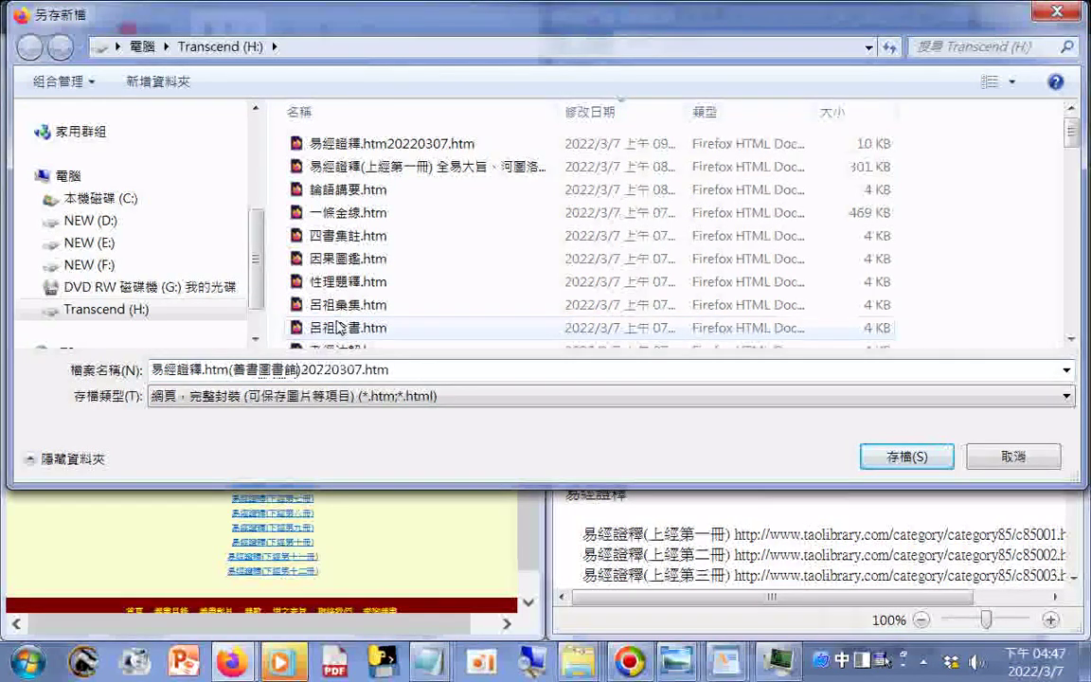
# Add 分享 inside the brackets and save the page as 易經證釋.htm(善書圖書館分享)20220307.htm
pyautogui.write('ㄗ')
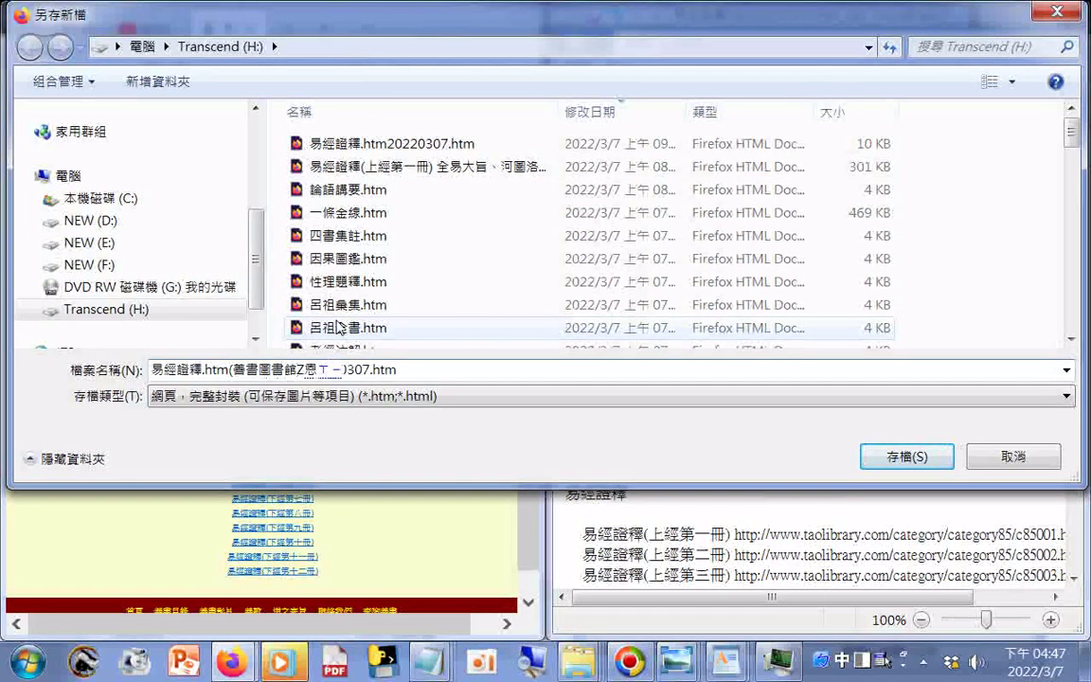
pyautogui.write('ˇ')
pyautogui.press('BackSpace')
pyautogui.press('Delete')
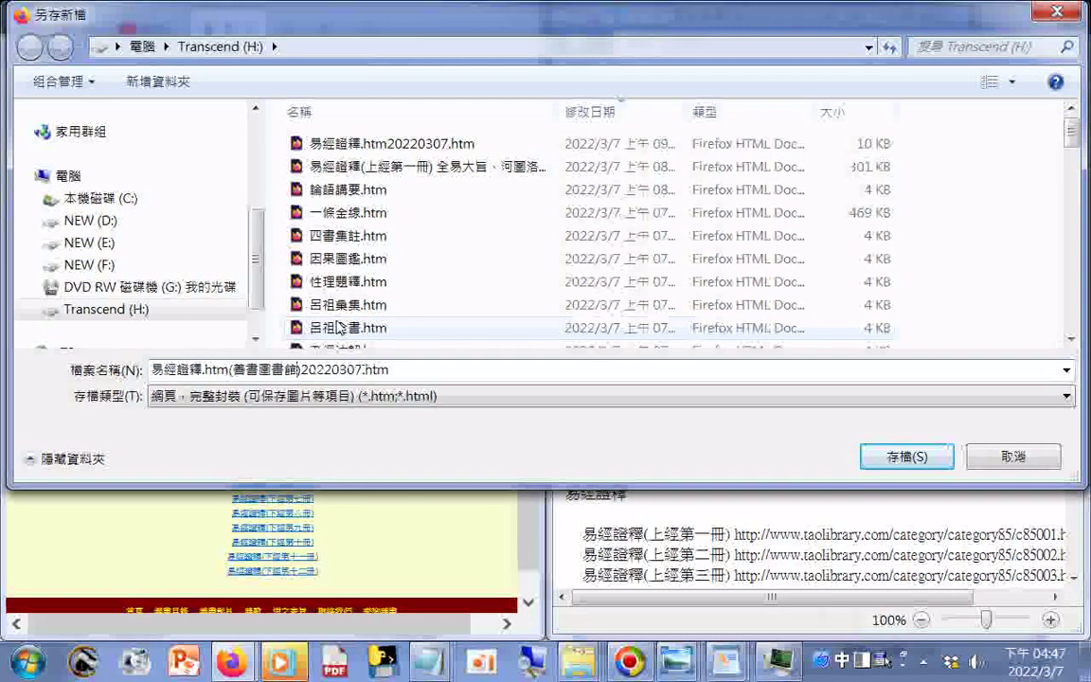
pyautogui.press('space')
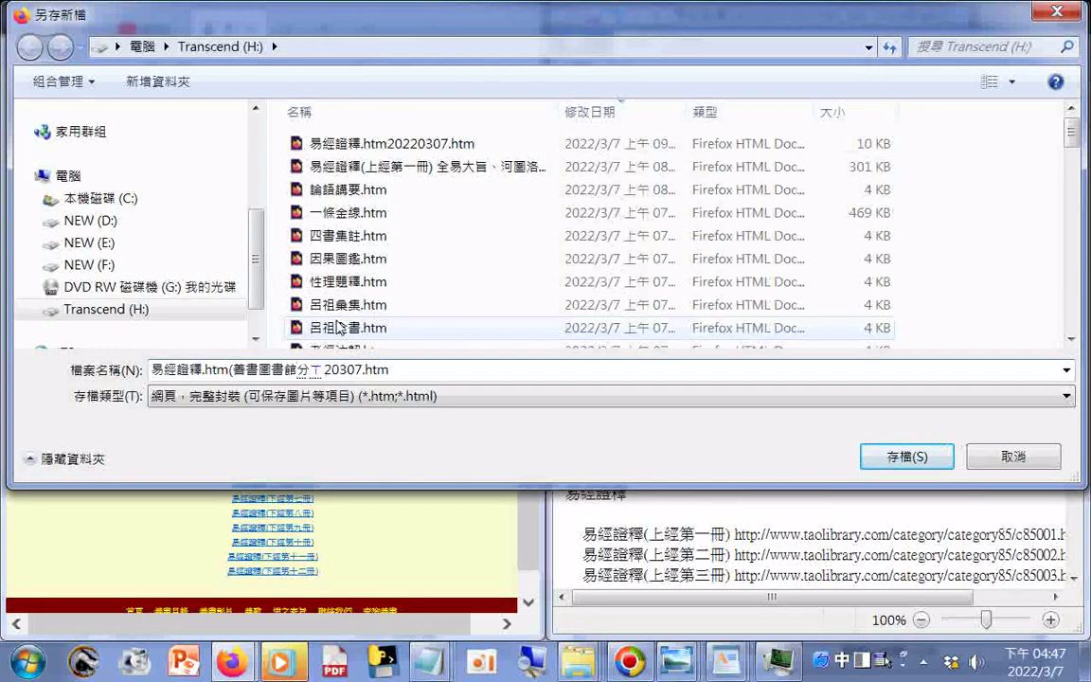
pyautogui.press('3')
pyautogui.press('Return')
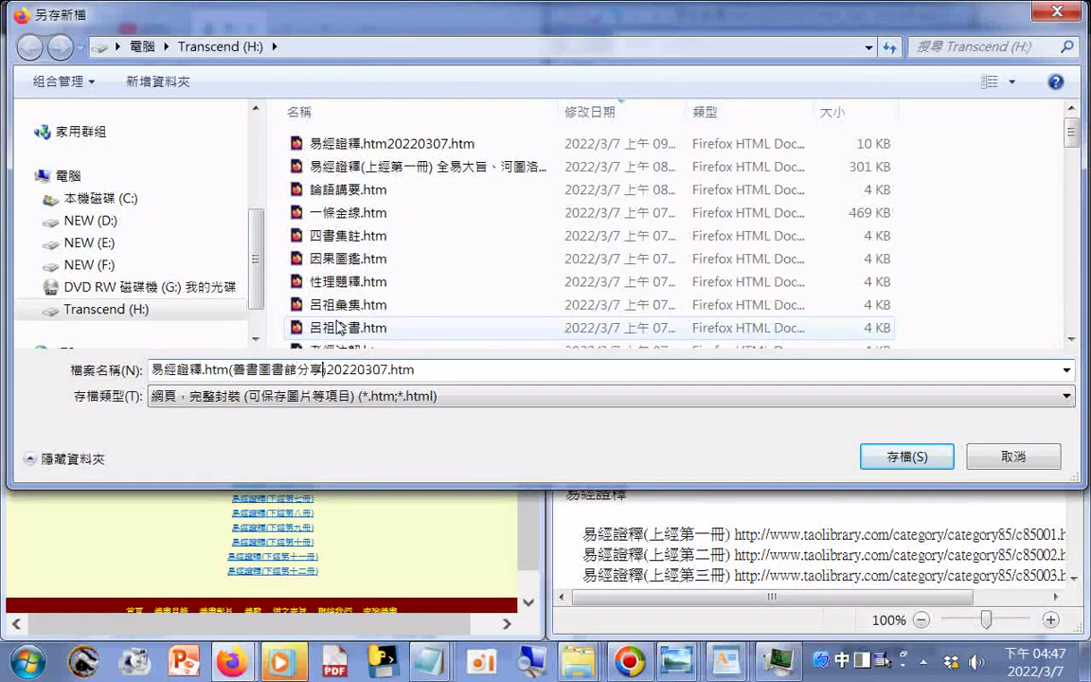
pyautogui.press('Return')
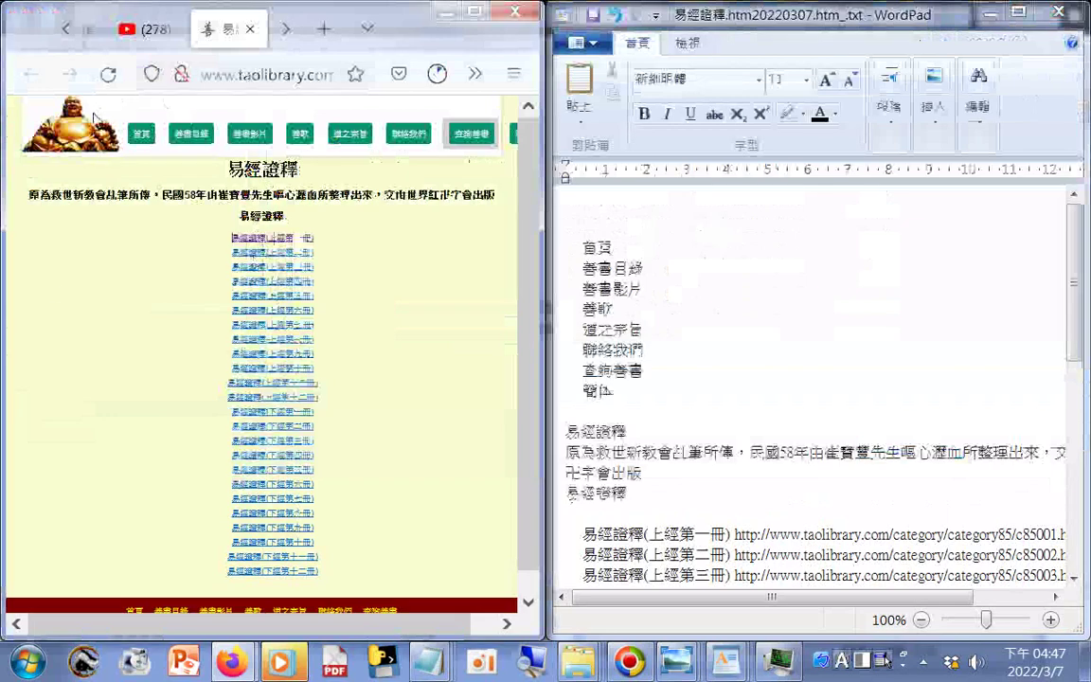
# Start saving the page again, reuse the file name 易經證釋.htm(善書圖書館分享)20220307.htm, and copy its base name
pyautogui.rightClick(93, 285)
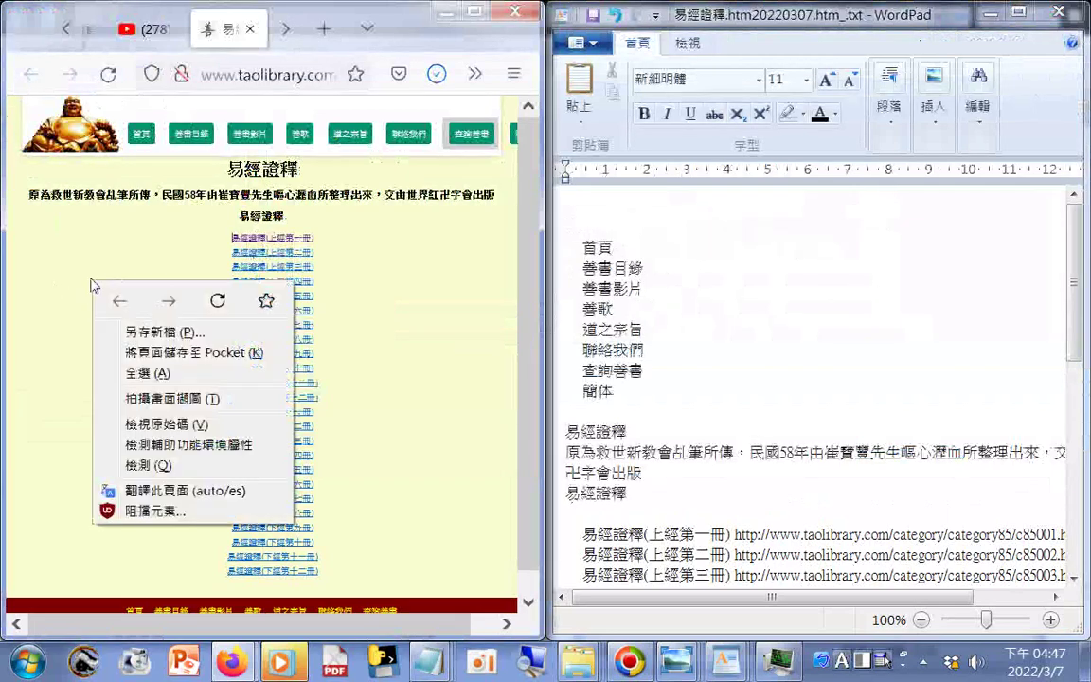
pyautogui.click(163, 331)
pyautogui.click(412, 150)
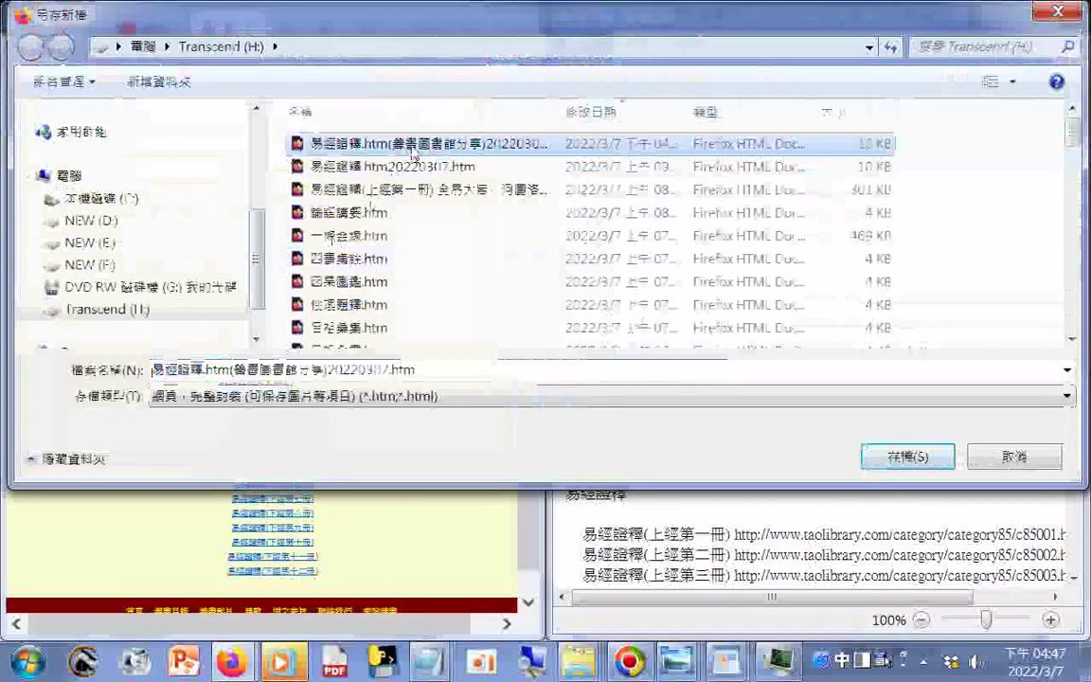
pyautogui.click(413, 149)
pyautogui.rightClick(413, 149)
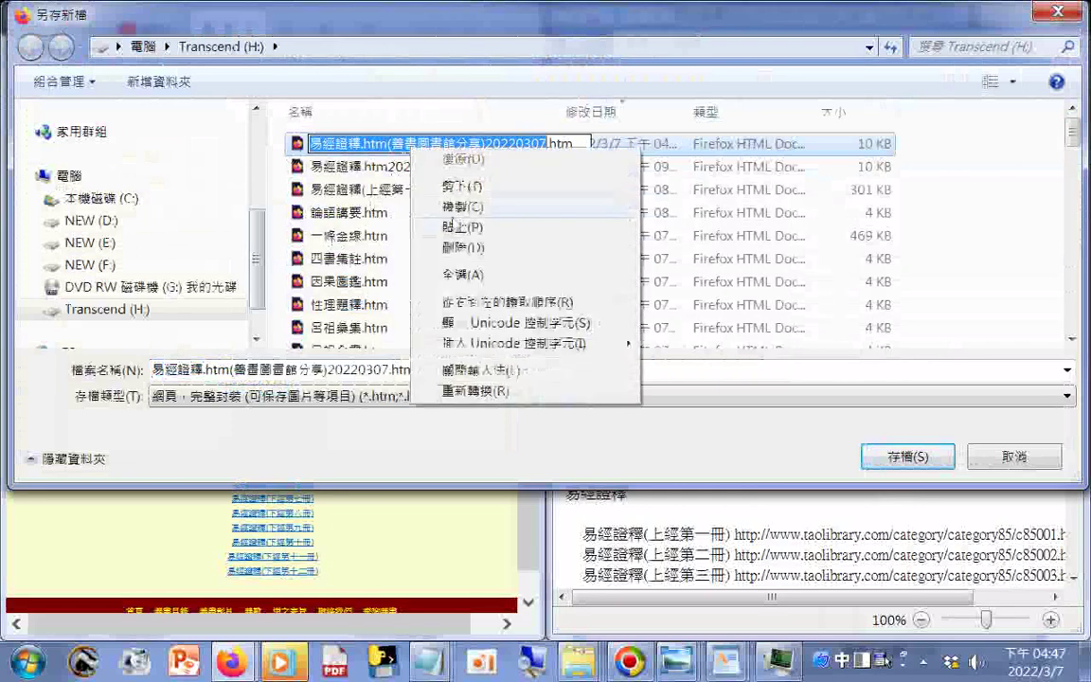
pyautogui.click(452, 207)
# Save the page under the reused name in the 文件 (Documents) library
pyautogui.scroll(3, 242, 155)
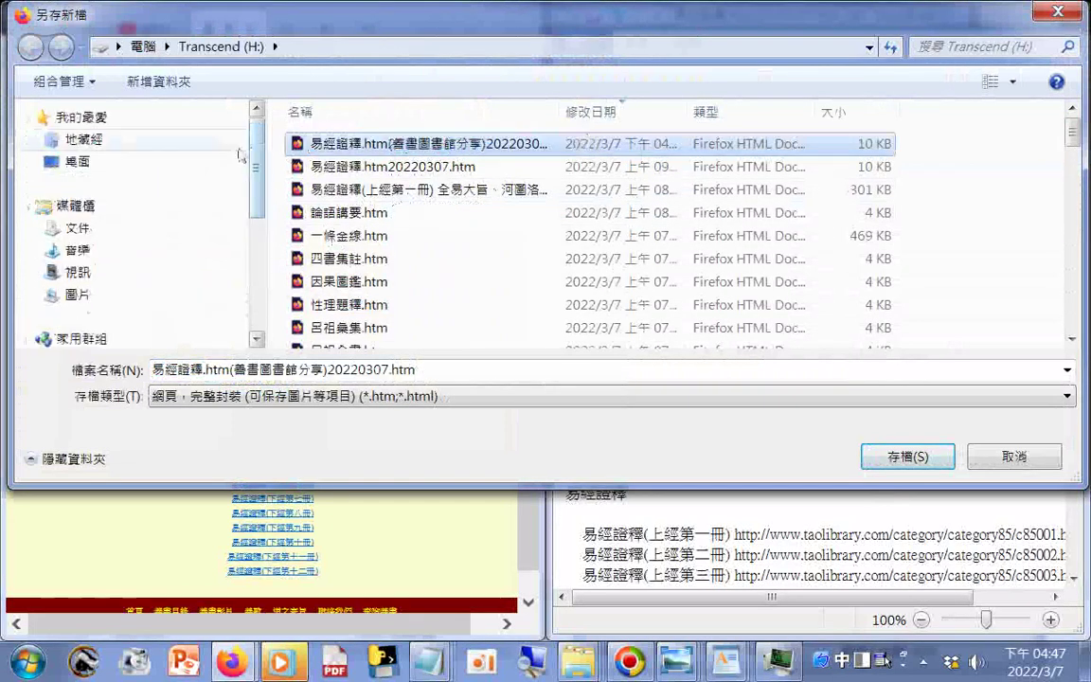
pyautogui.click(76, 228)
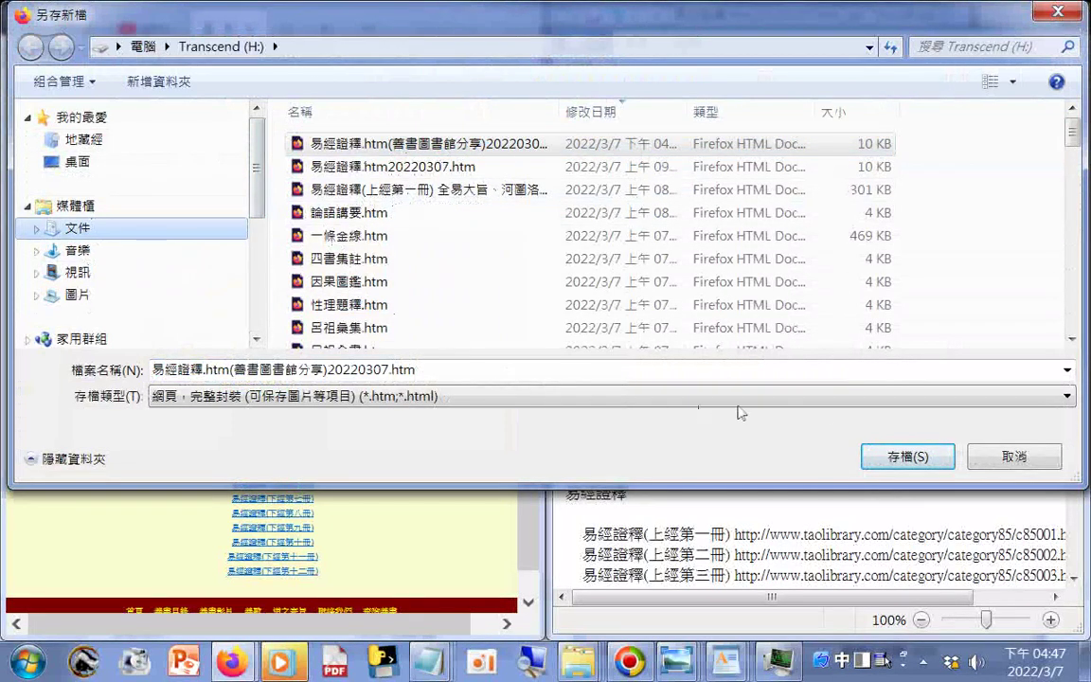
pyautogui.click(930, 450)
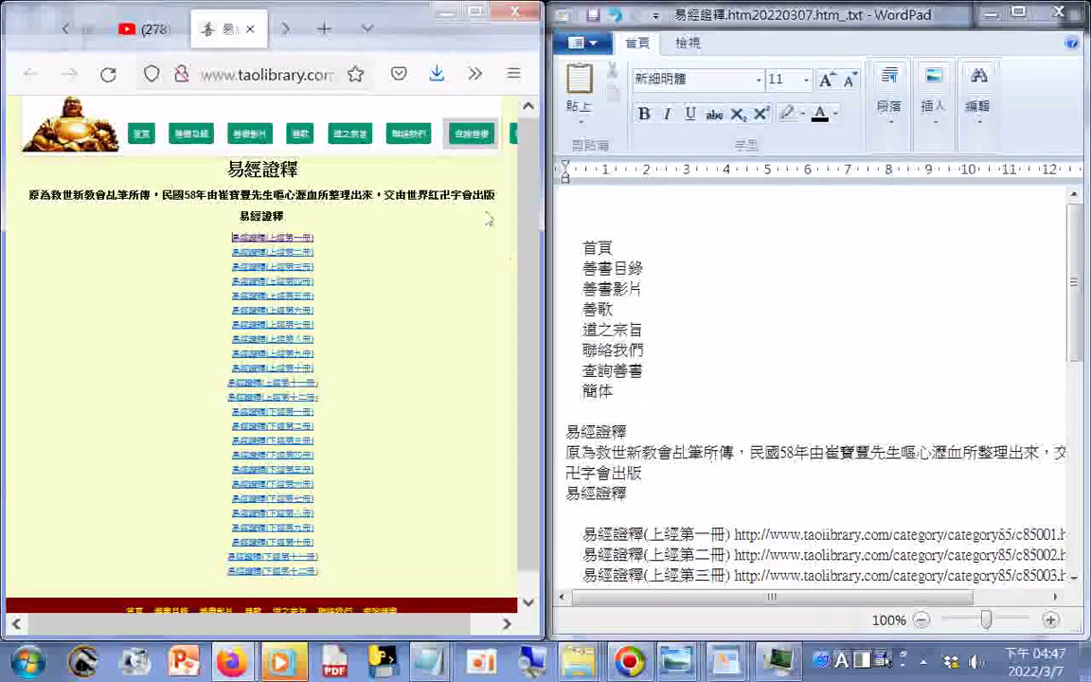
# Save another copy of the page to the 桌面 (Desktop), pasting 易經證釋.htm(善書圖書館分享)20220307 as the file name
pyautogui.rightClick(159, 278)
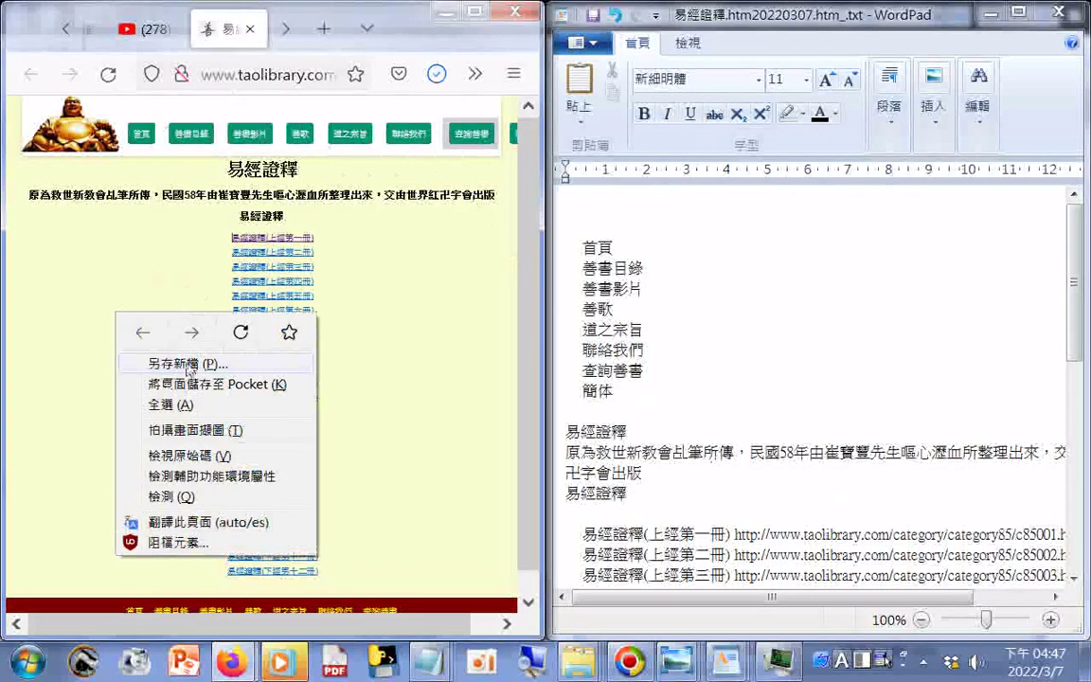
pyautogui.press('Escape')
pyautogui.hotkey('ctrl', 's')
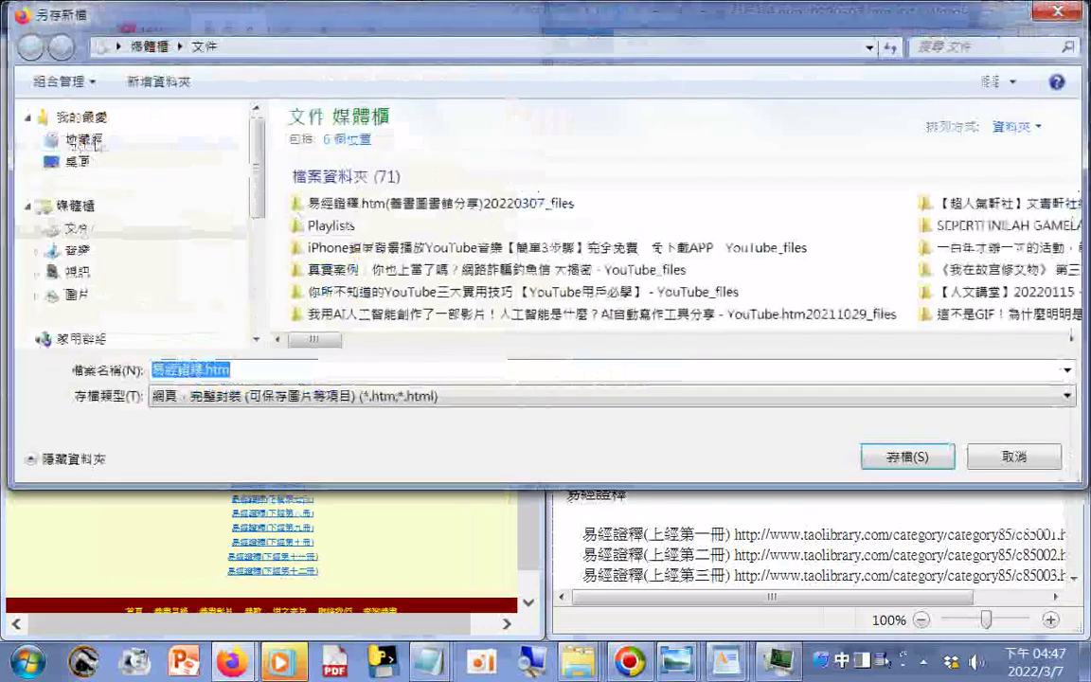
pyautogui.click(94, 166)
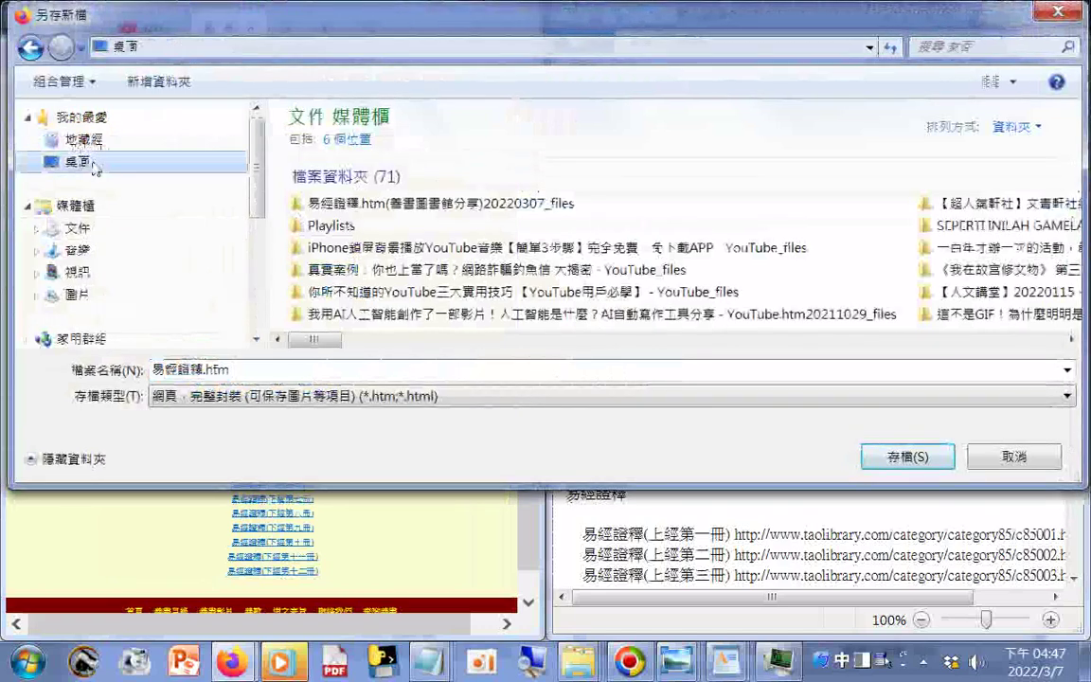
pyautogui.rightClick(217, 371)
pyautogui.click(270, 454)
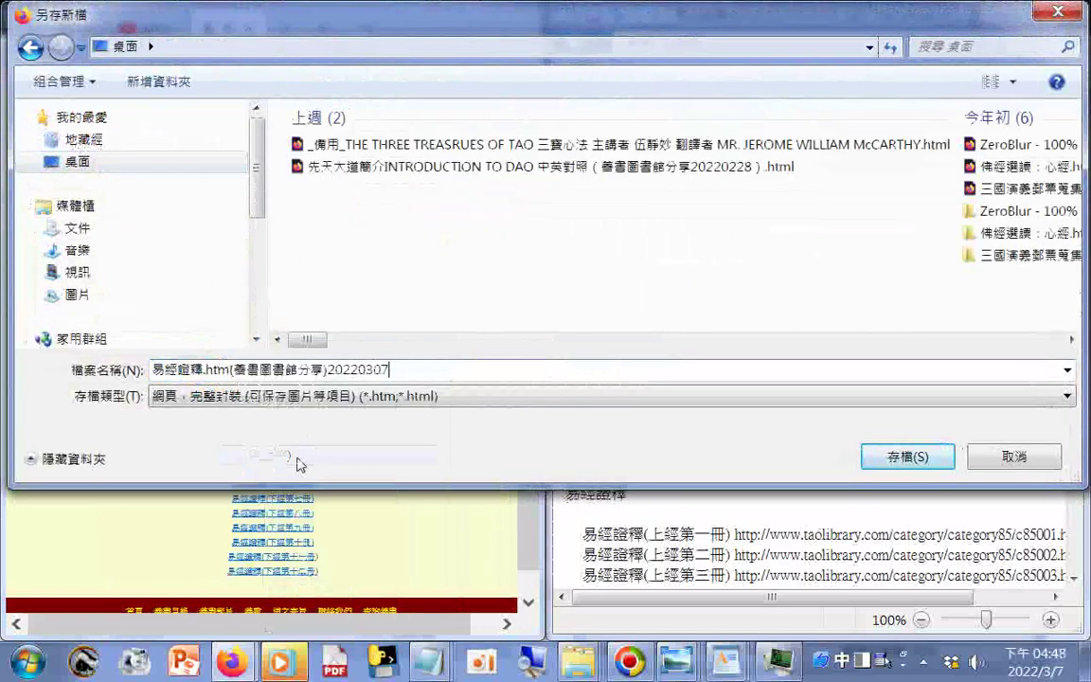
pyautogui.click(894, 459)
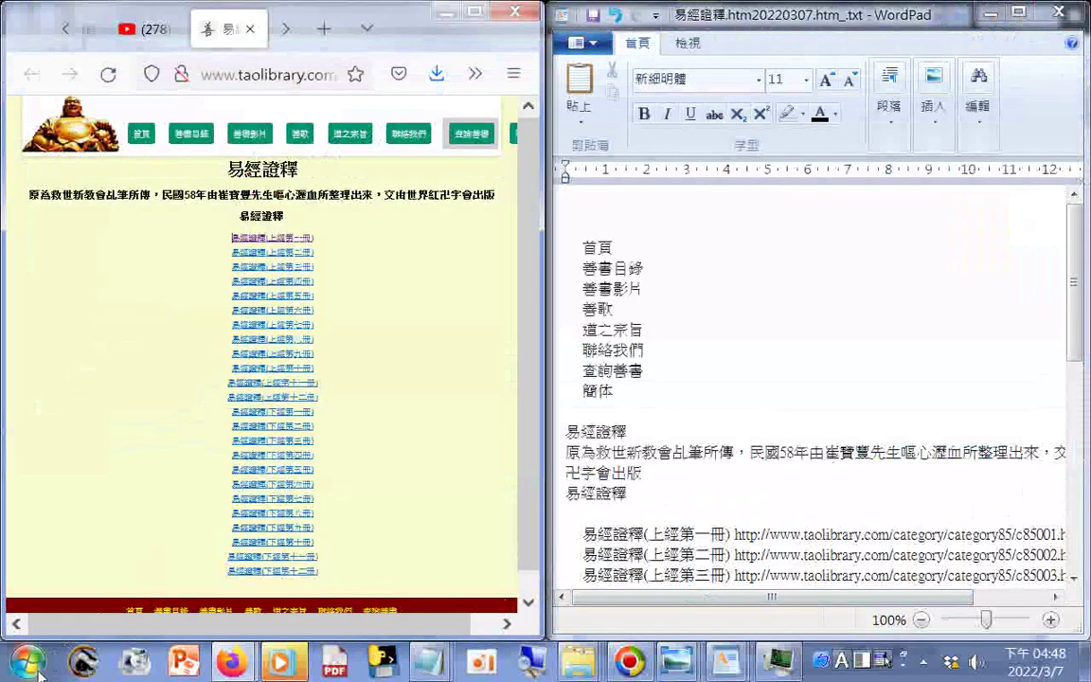
# Paste 易經證釋.htm(善書圖書館分享)20220307 as the heading on the blank line above 首頁 in the text document
pyautogui.rightClick(587, 226)
pyautogui.click(615, 274)
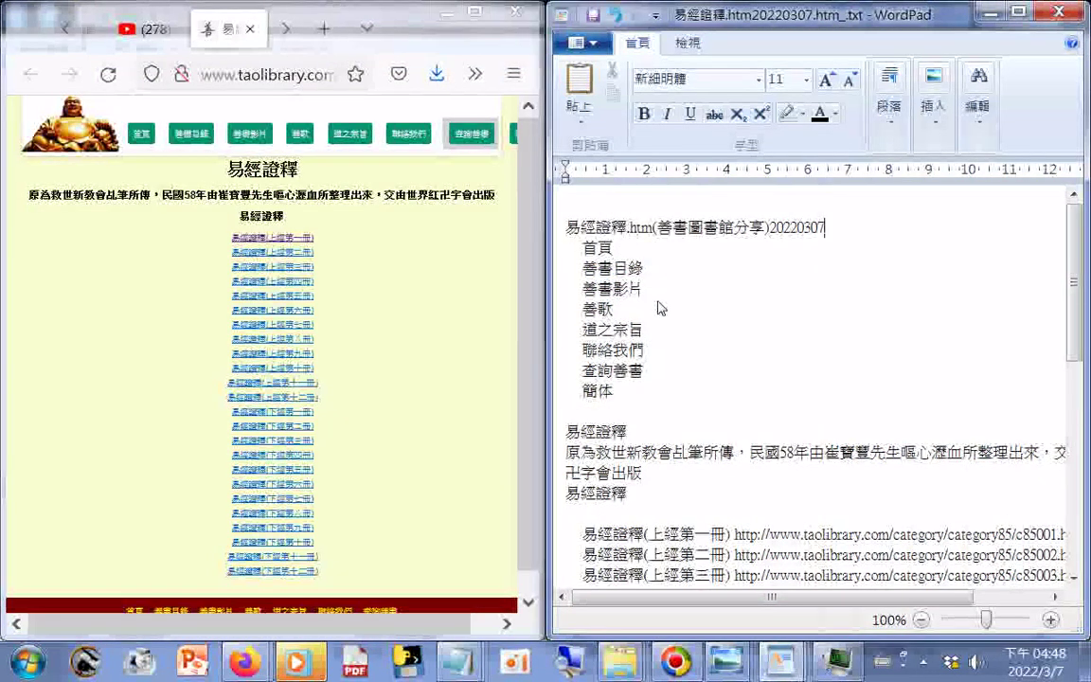
pyautogui.scroll(-1, 653, 190)
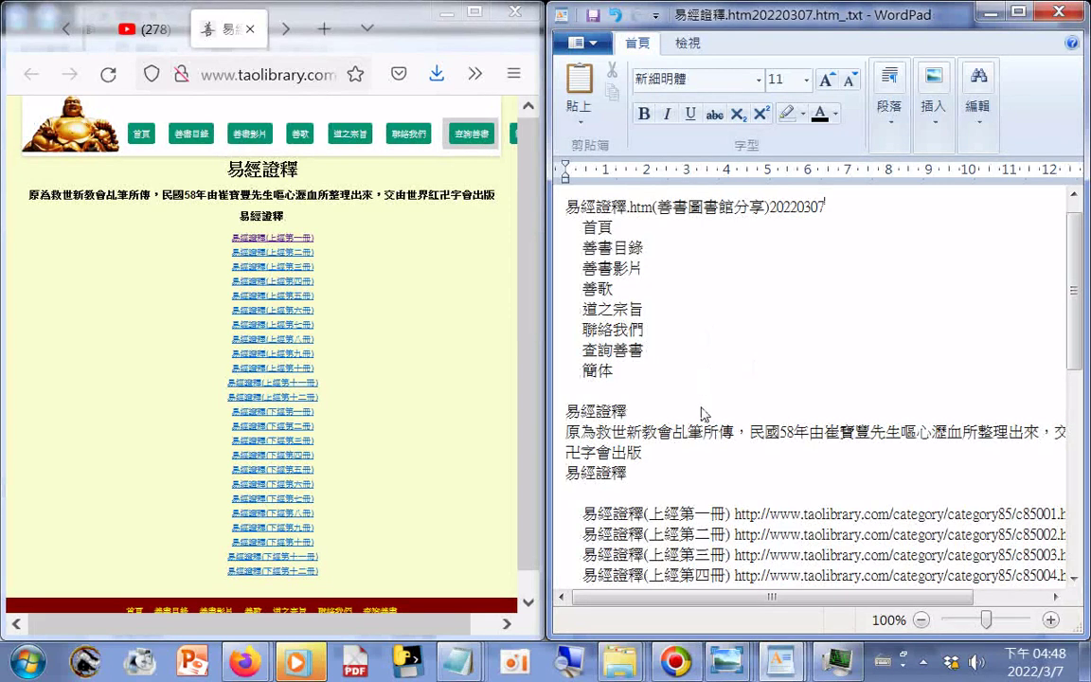
pyautogui.click(653, 455)
pyautogui.rightClick(141, 135)
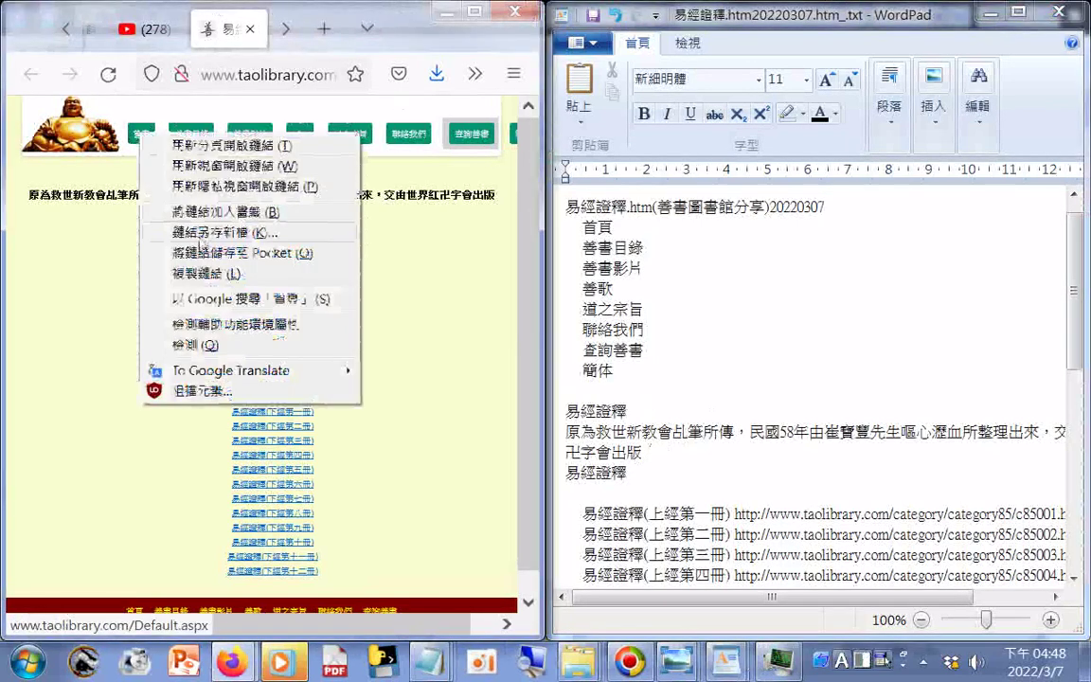
pyautogui.click(202, 273)
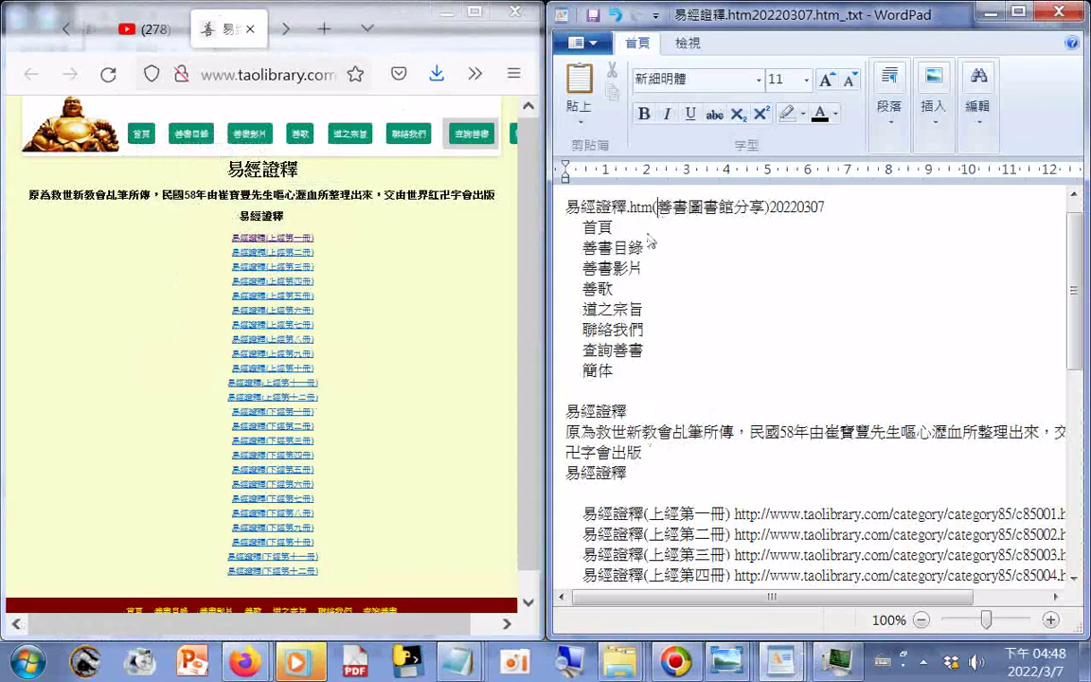
pyautogui.rightClick(652, 239)
pyautogui.click(719, 287)
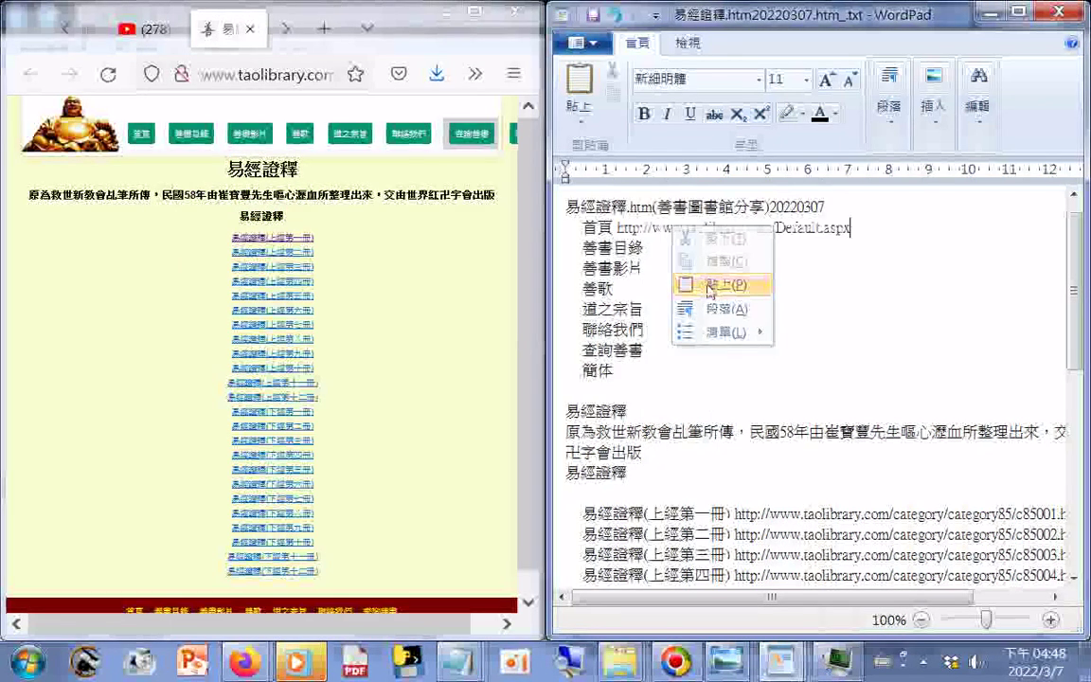
pyautogui.click(676, 251)
pyautogui.rightClick(192, 133)
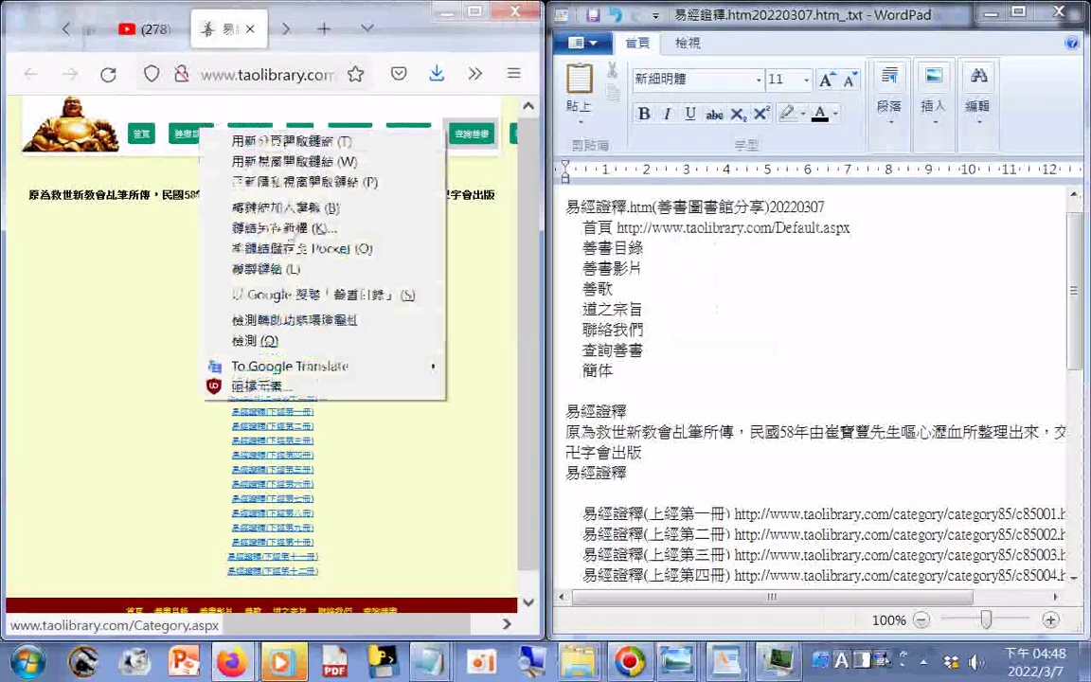
pyautogui.click(251, 272)
pyautogui.click(674, 248)
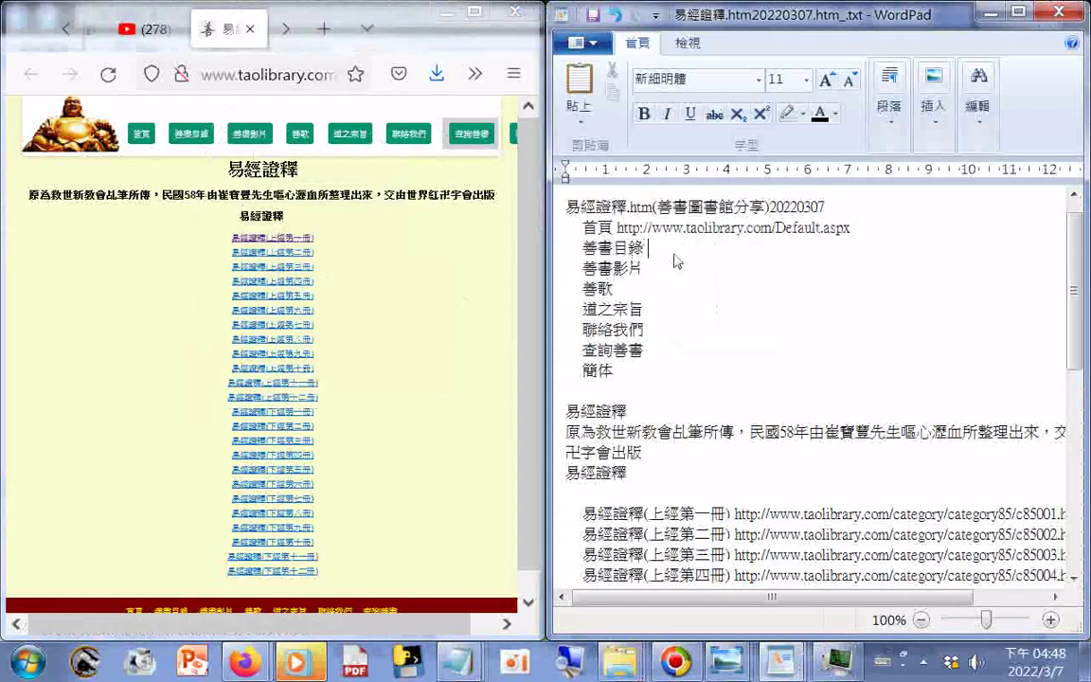
pyautogui.rightClick(673, 252)
pyautogui.click(725, 311)
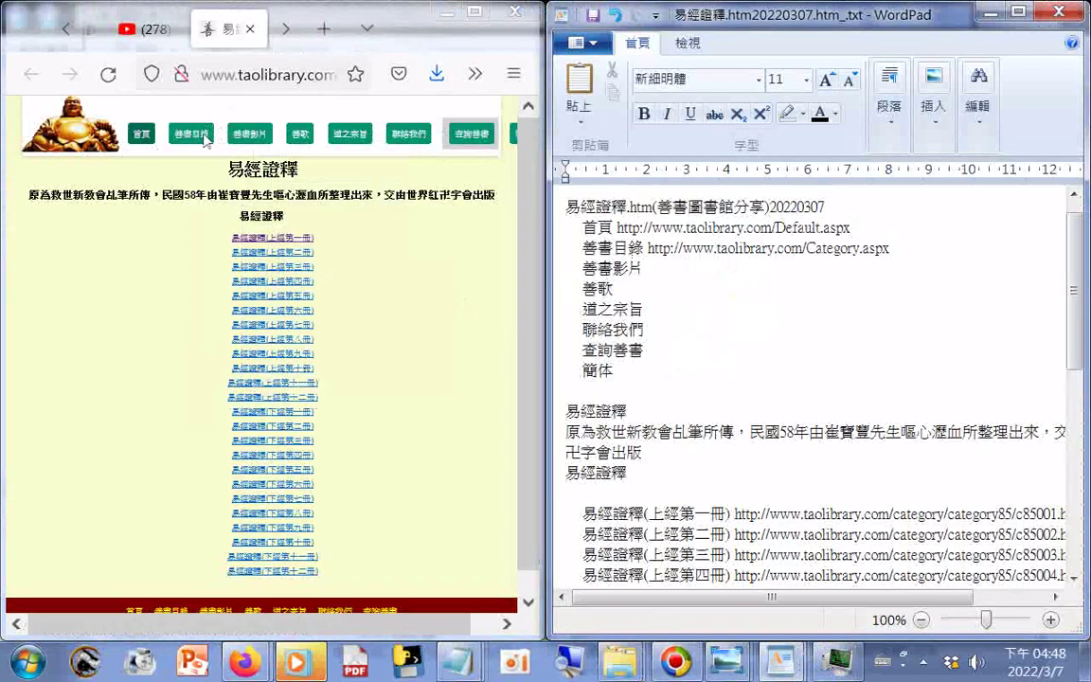
pyautogui.rightClick(260, 134)
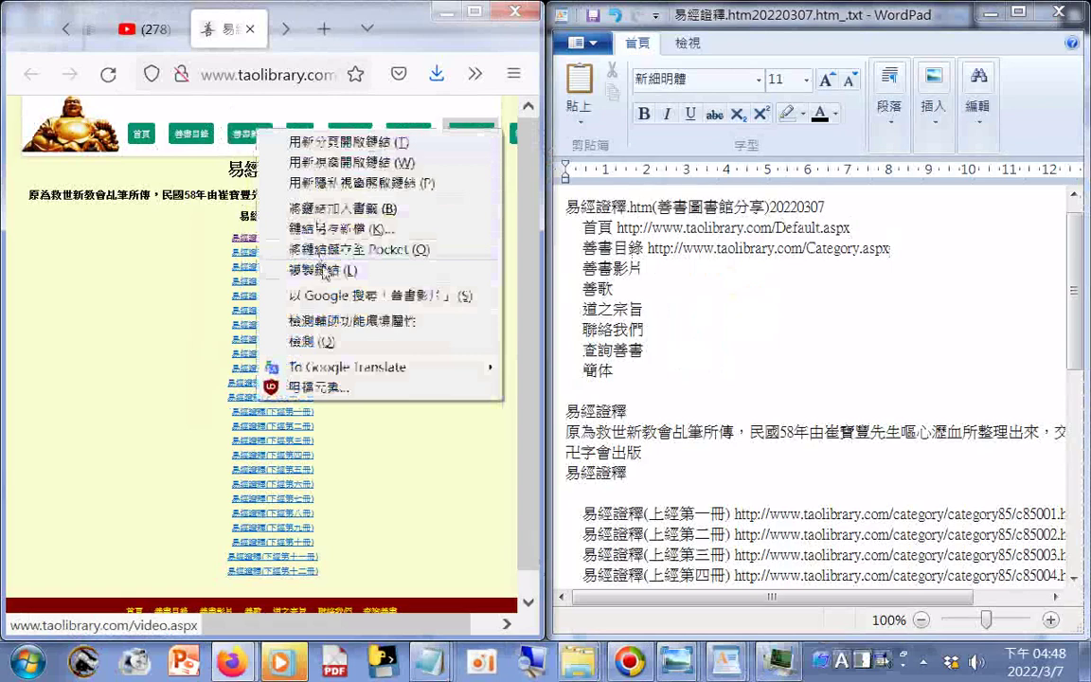
pyautogui.click(324, 269)
pyautogui.click(644, 269)
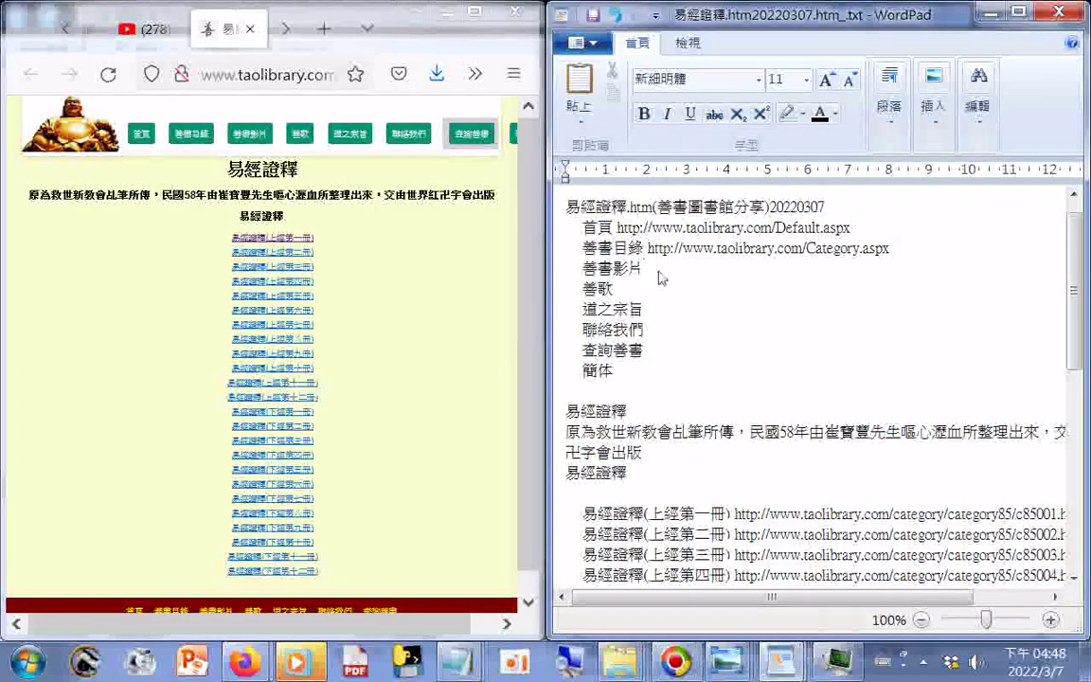
pyautogui.rightClick(659, 273)
pyautogui.click(705, 328)
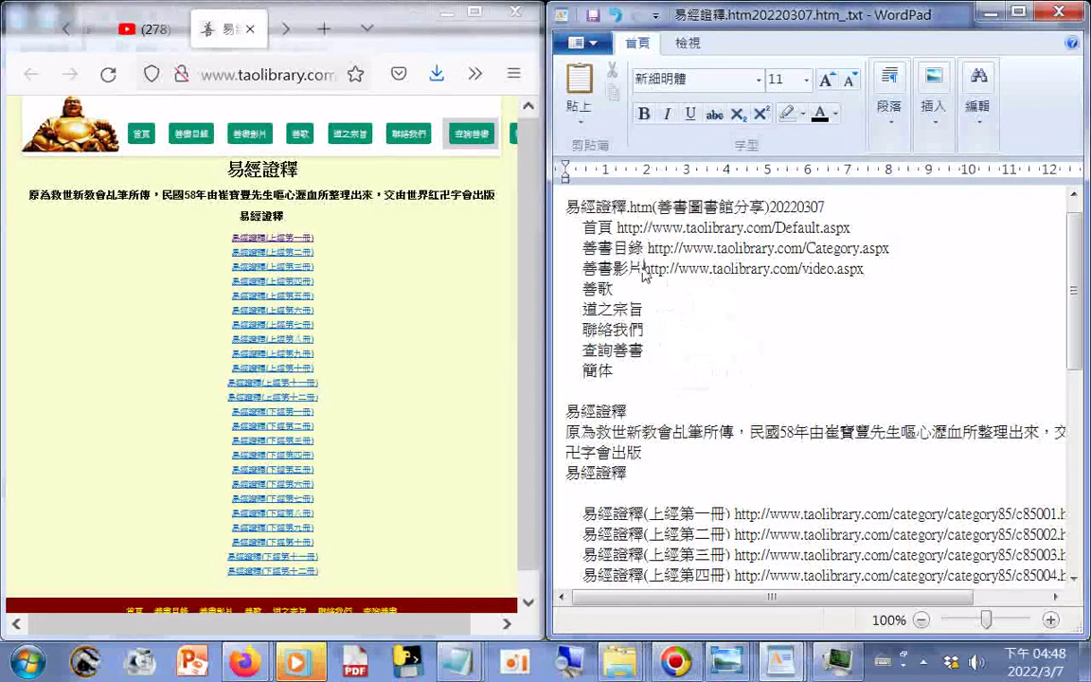
pyautogui.rightClick(312, 135)
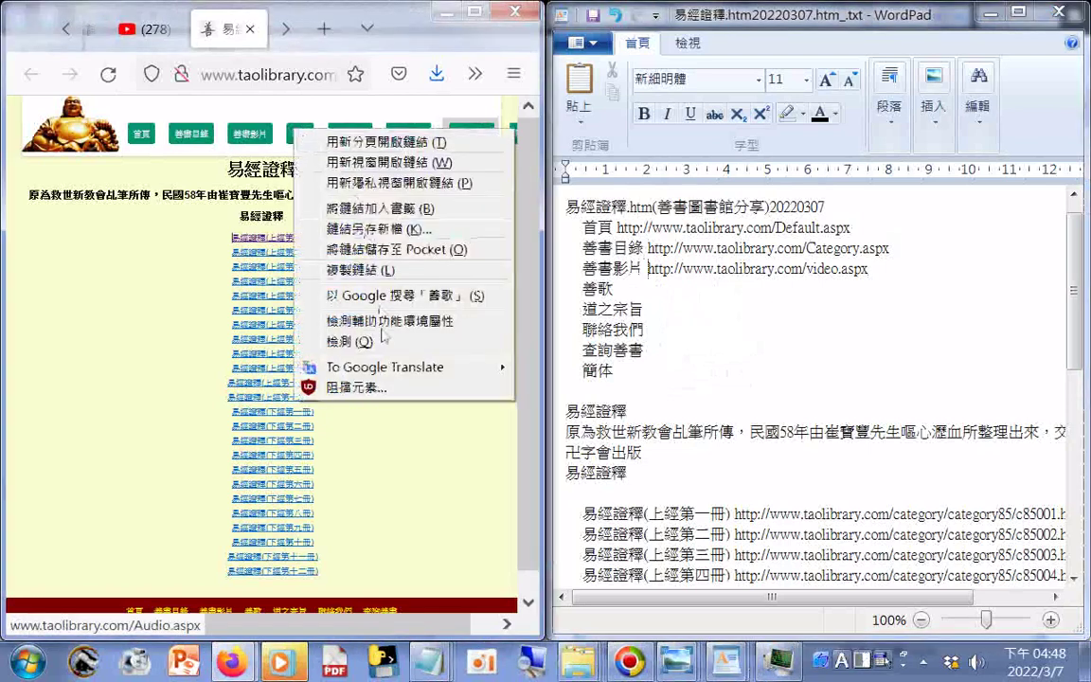
pyautogui.click(326, 268)
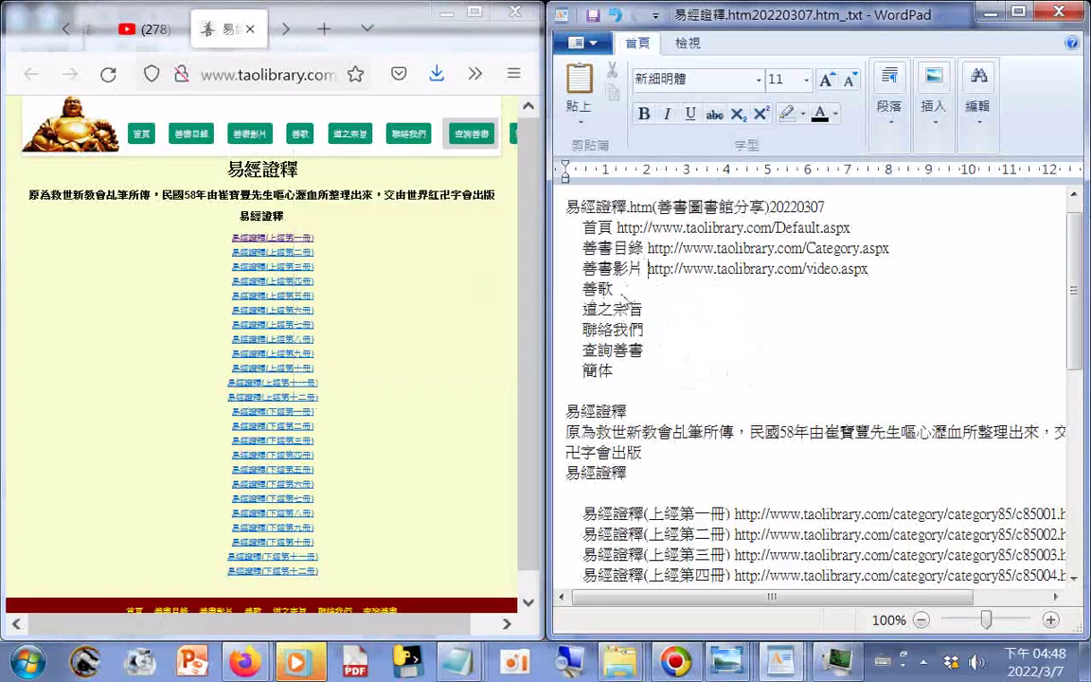
pyautogui.click(647, 291)
pyautogui.hotkey('ctrl', 'v')
pyautogui.click(647, 308)
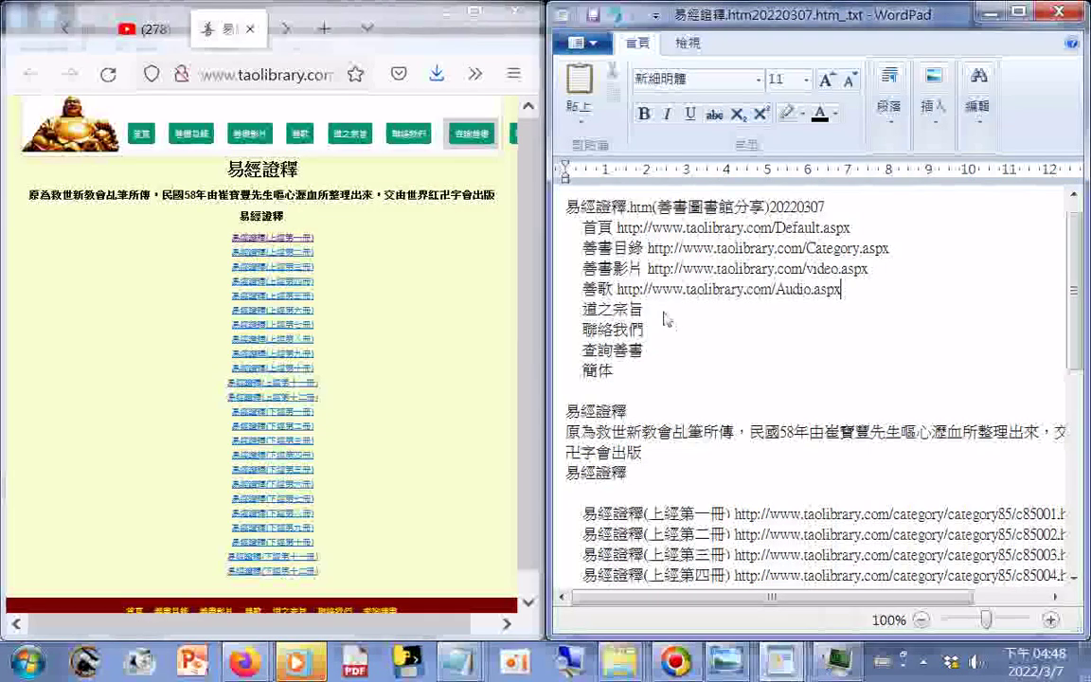
pyautogui.rightClick(333, 137)
pyautogui.click(355, 252)
pyautogui.click(688, 317)
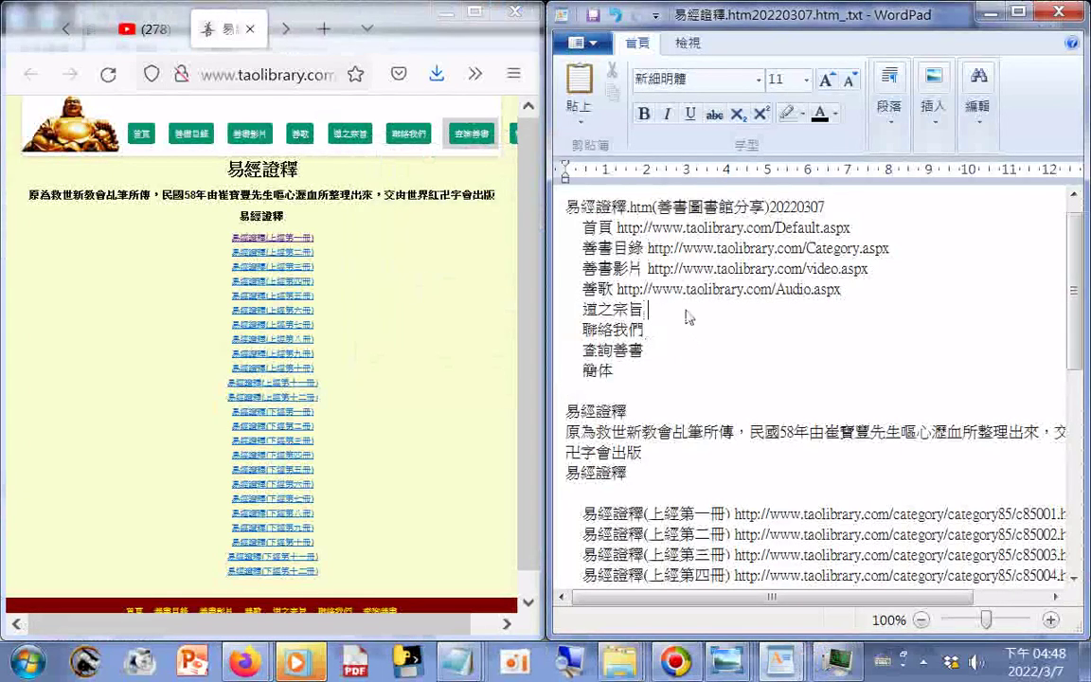
pyautogui.rightClick(689, 313)
pyautogui.click(736, 339)
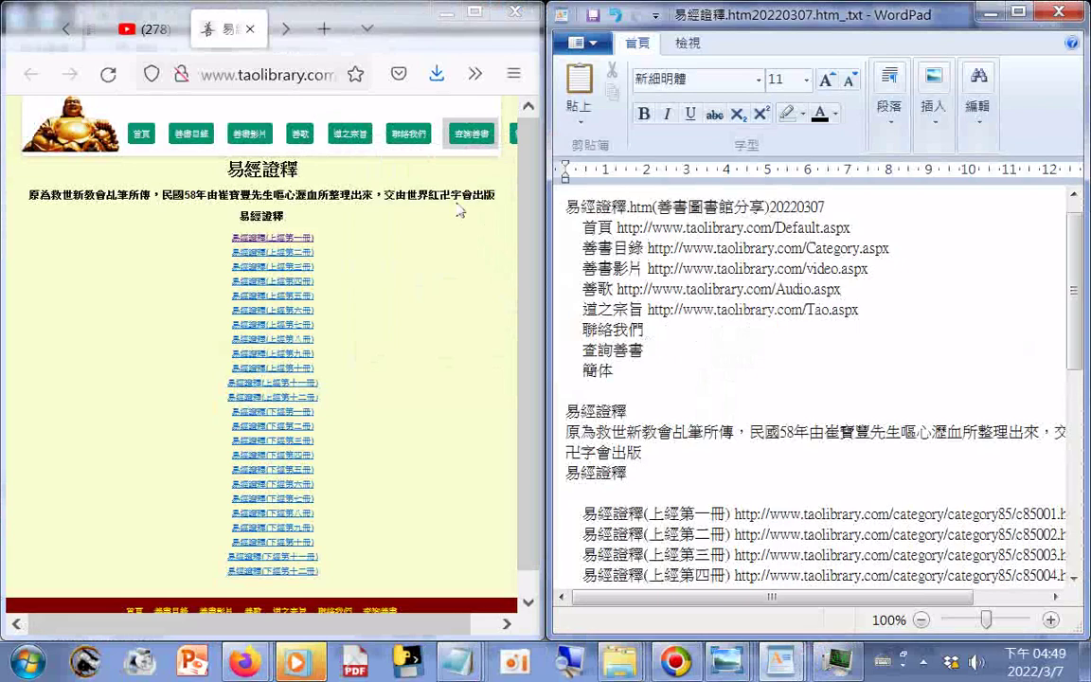
pyautogui.rightClick(405, 137)
pyautogui.click(445, 270)
pyautogui.click(682, 347)
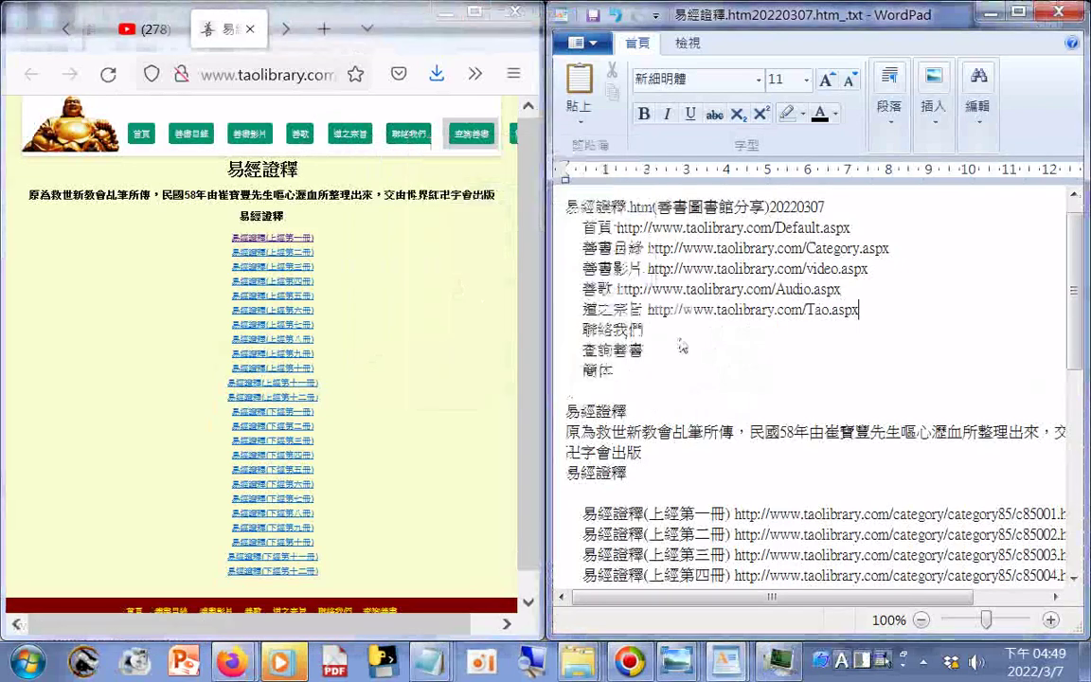
pyautogui.rightClick(677, 337)
pyautogui.click(711, 385)
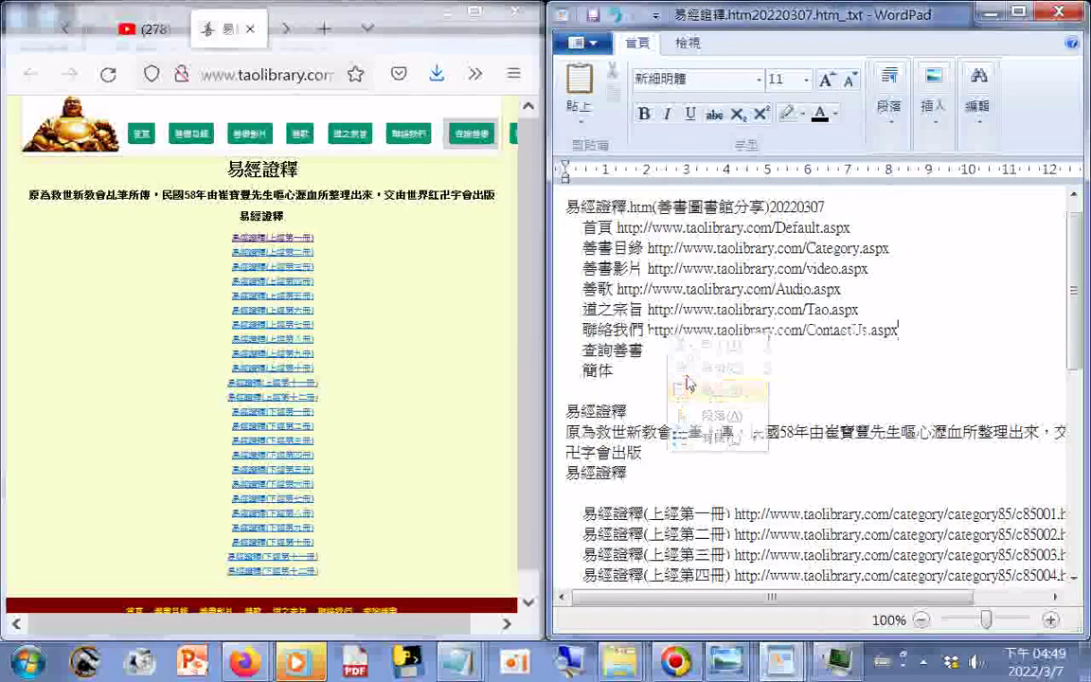
pyautogui.rightClick(406, 136)
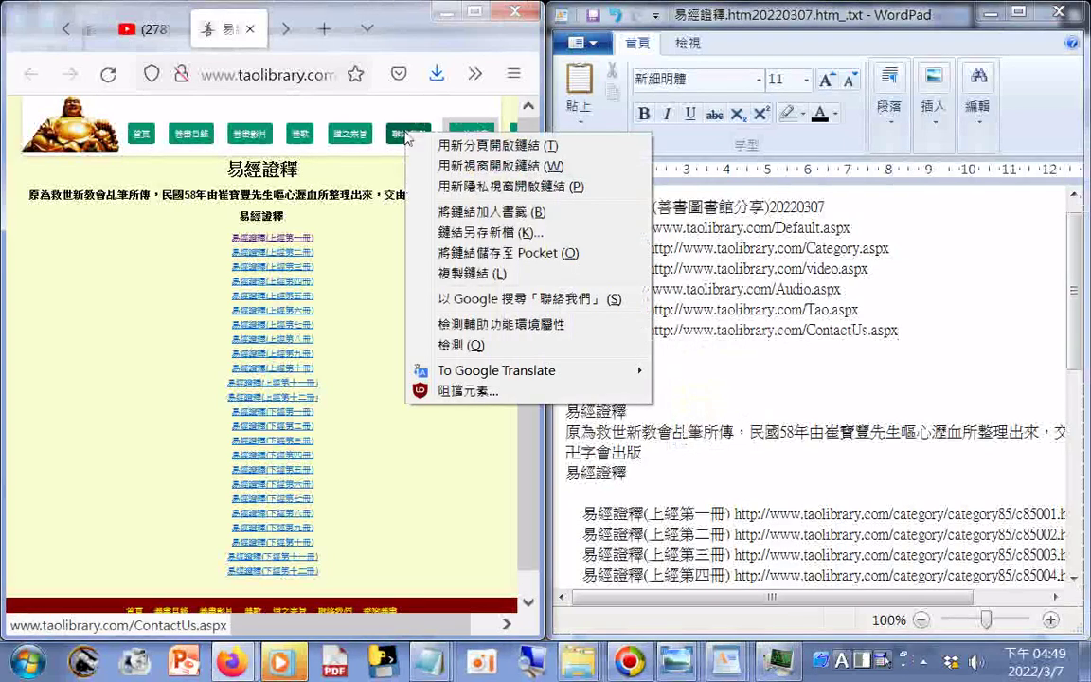
pyautogui.rightClick(476, 132)
pyautogui.click(563, 268)
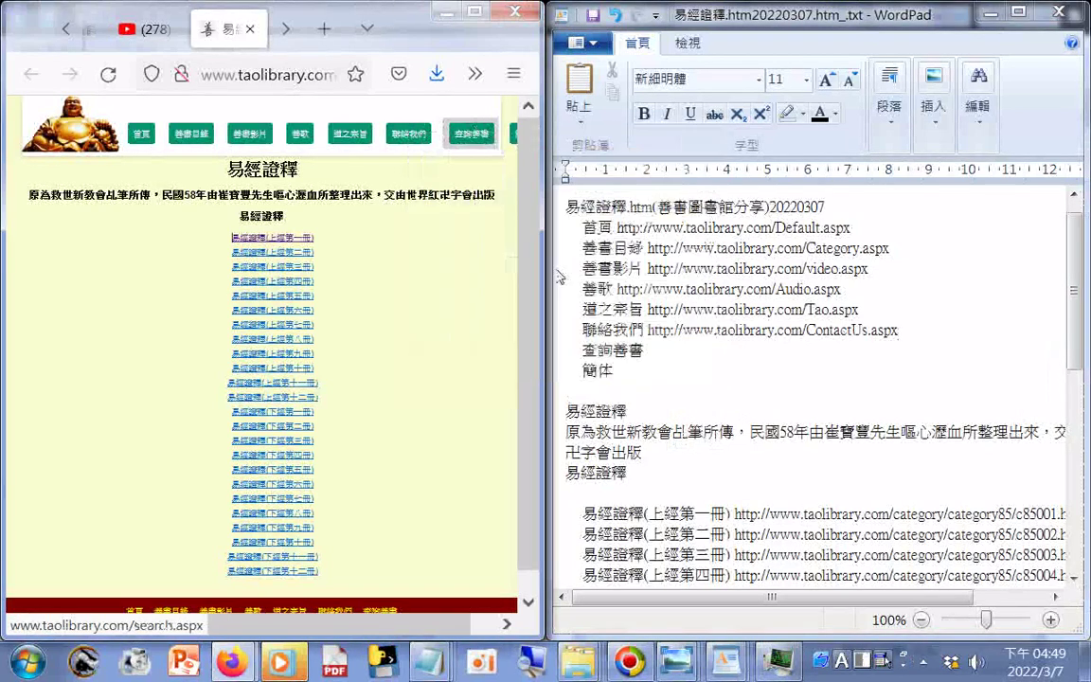
pyautogui.click(657, 361)
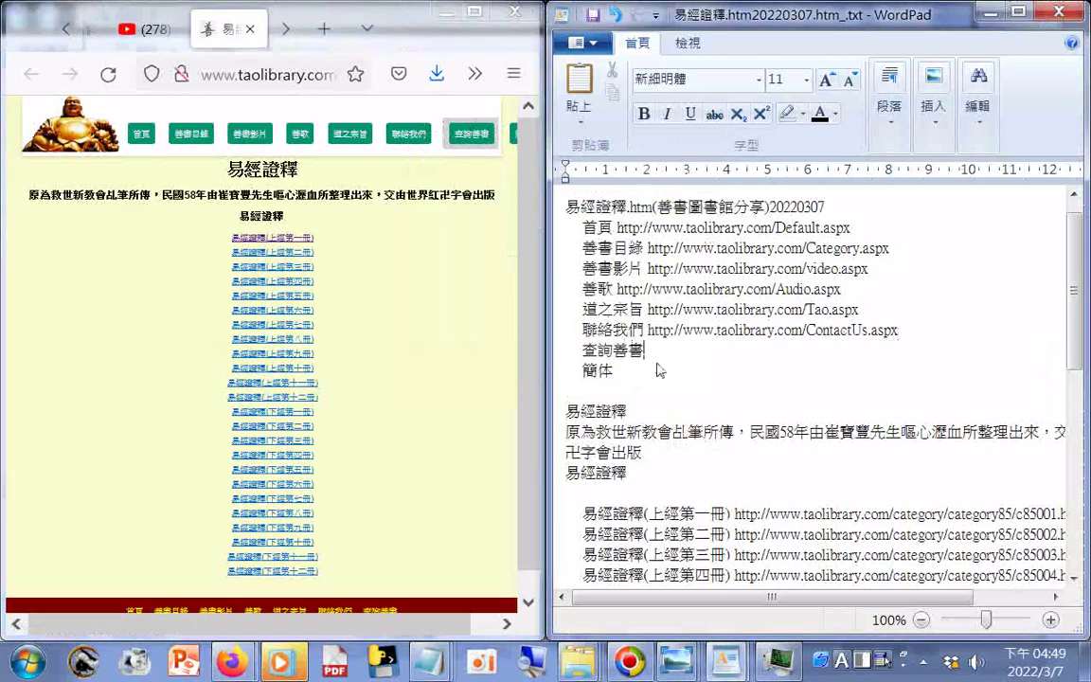
pyautogui.rightClick(660, 369)
pyautogui.click(705, 409)
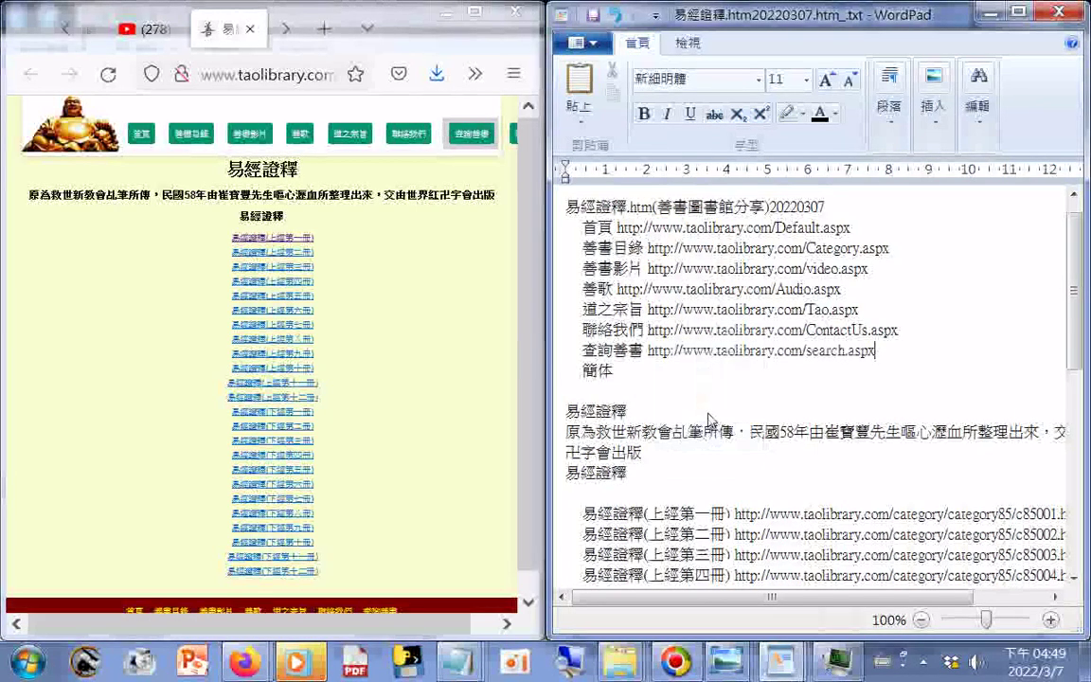
pyautogui.click(492, 630)
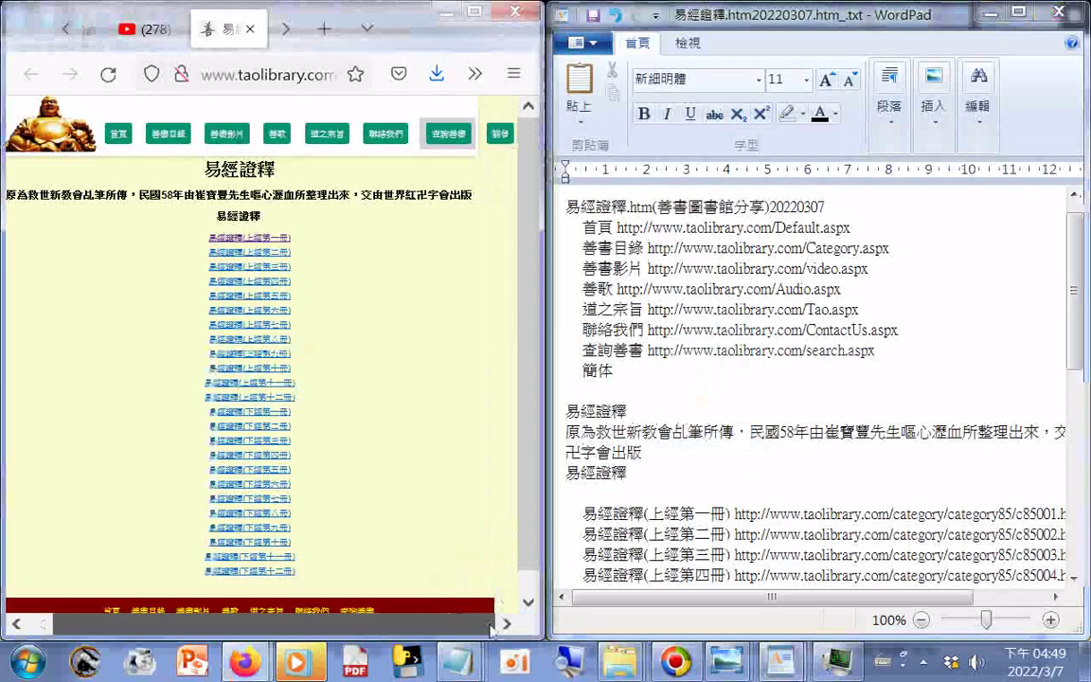
pyautogui.rightClick(499, 133)
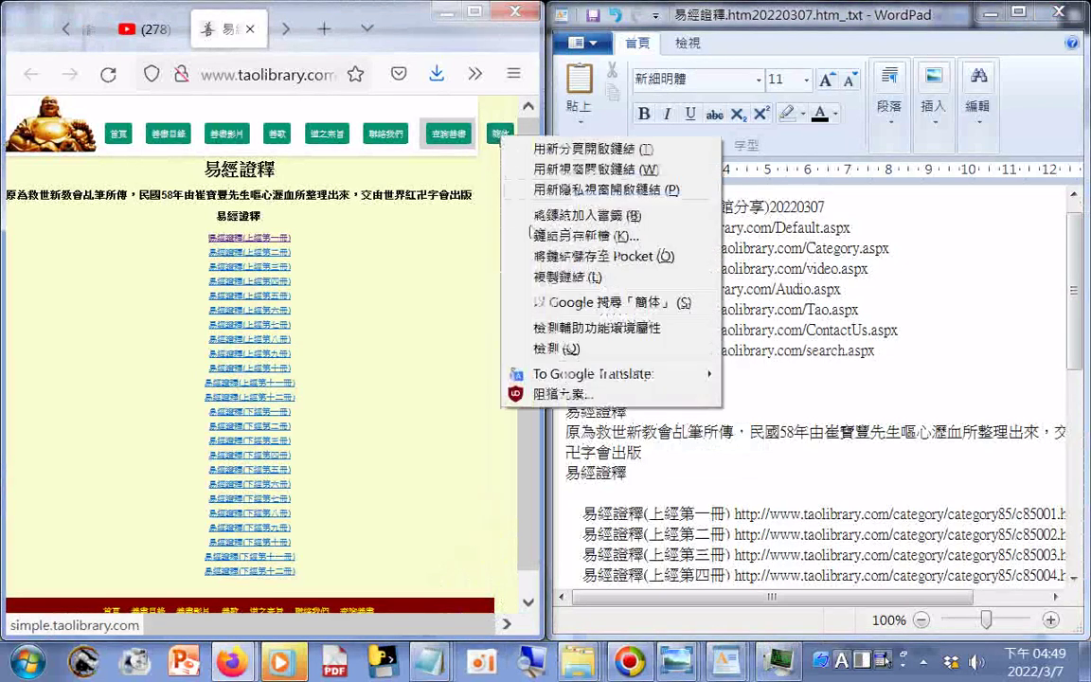
pyautogui.click(566, 277)
pyautogui.click(643, 382)
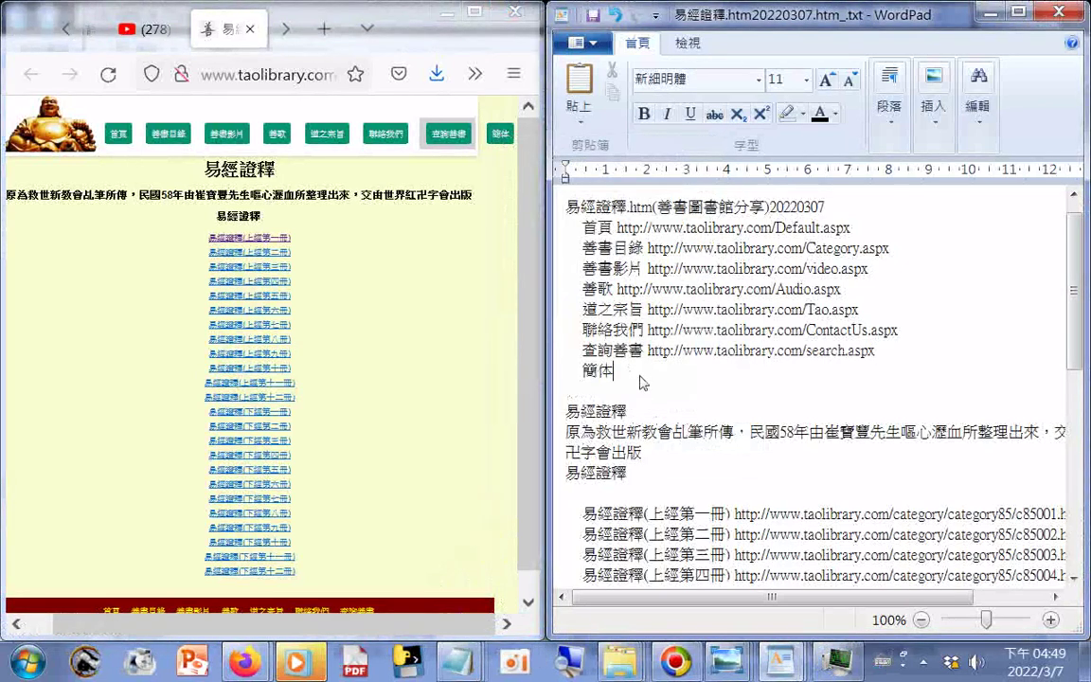
pyautogui.hotkey('ctrl', 'v')
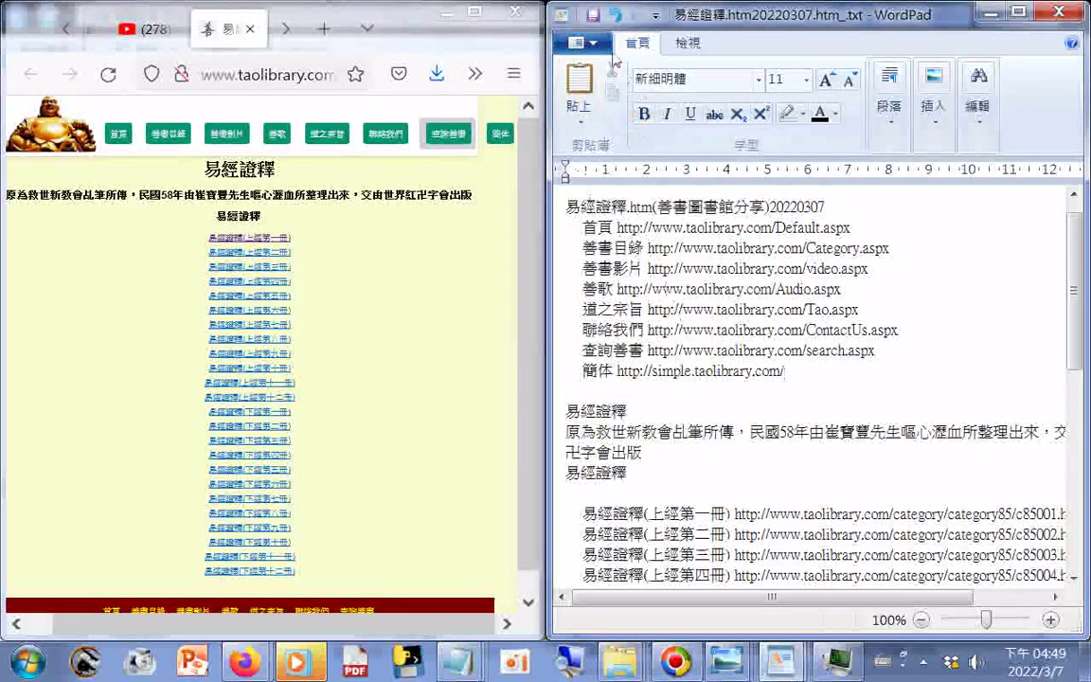
pyautogui.scroll(-3, 592, 19)
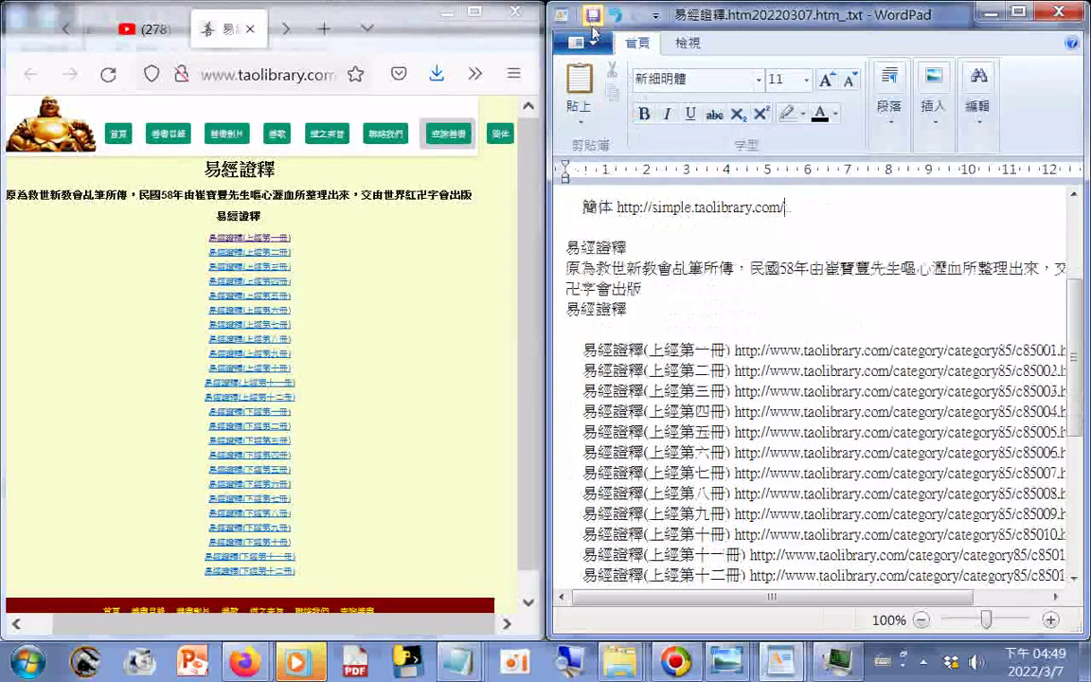
pyautogui.scroll(2, 663, 204)
pyautogui.scroll(1, 678, 213)
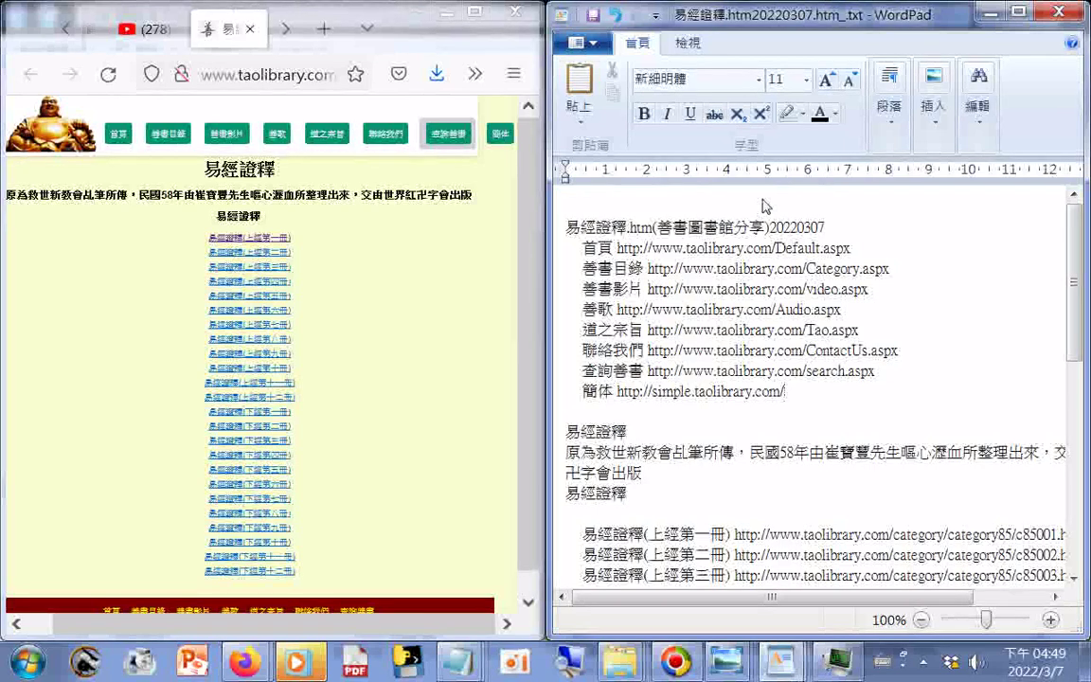
pyautogui.click(266, 76)
pyautogui.rightClick(296, 82)
pyautogui.click(336, 161)
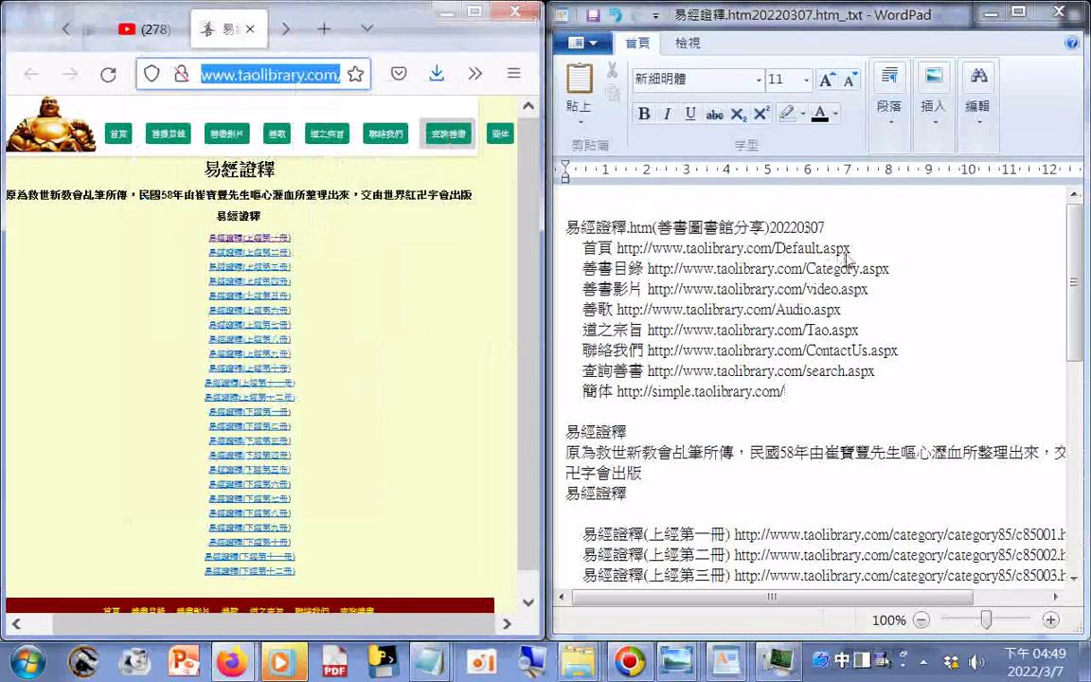
pyautogui.click(863, 234)
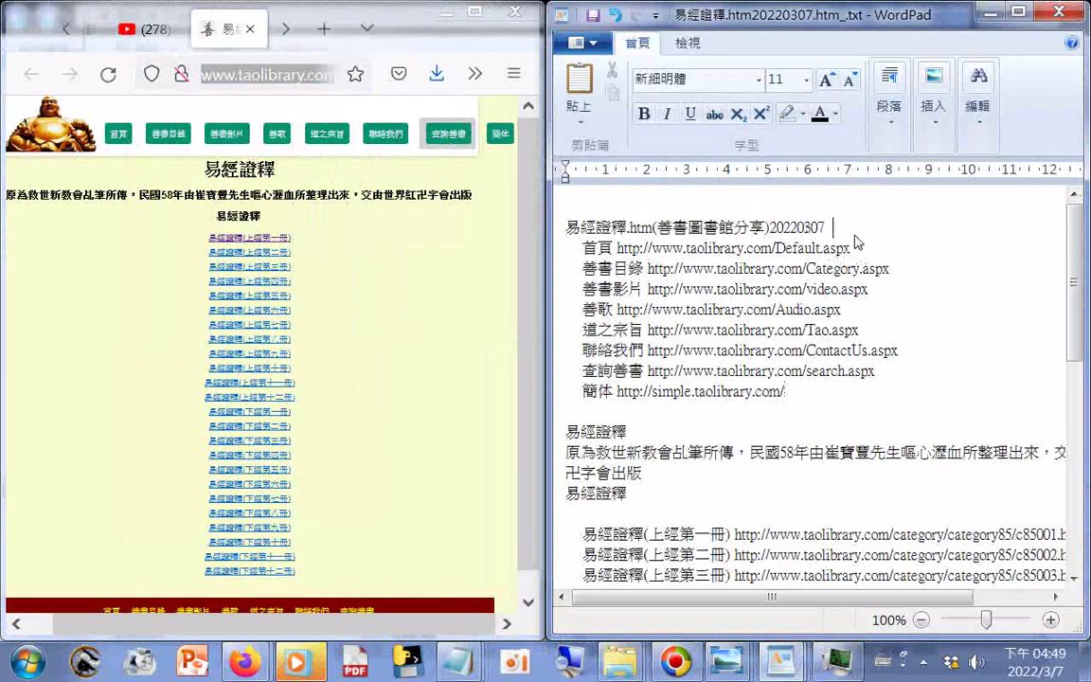
pyautogui.rightClick(850, 220)
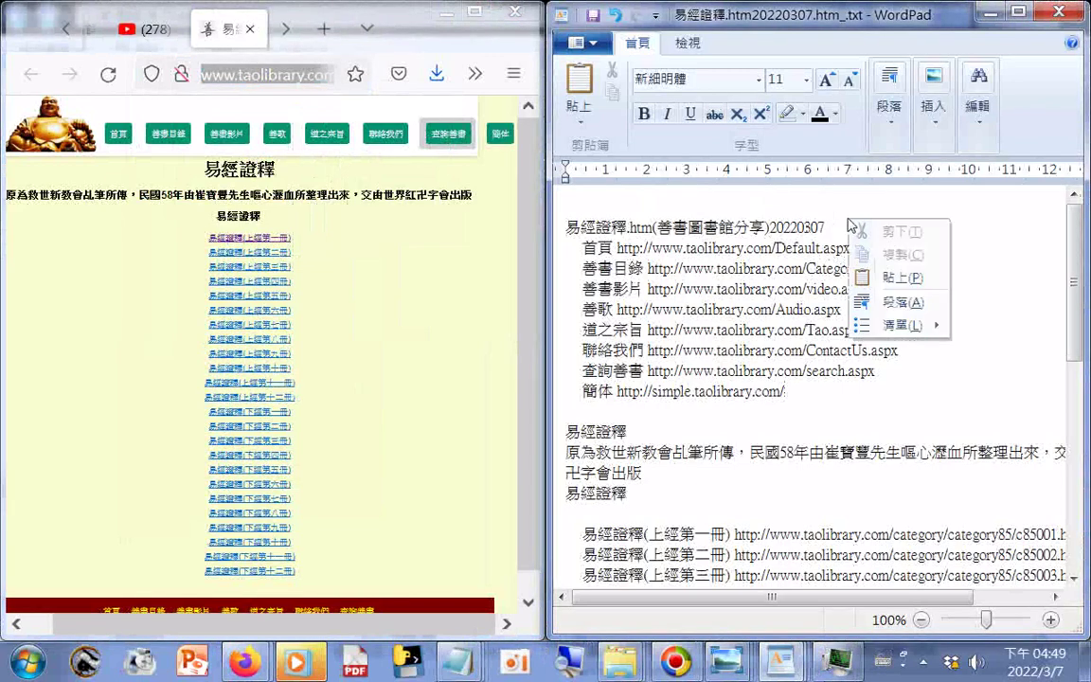
pyautogui.click(901, 278)
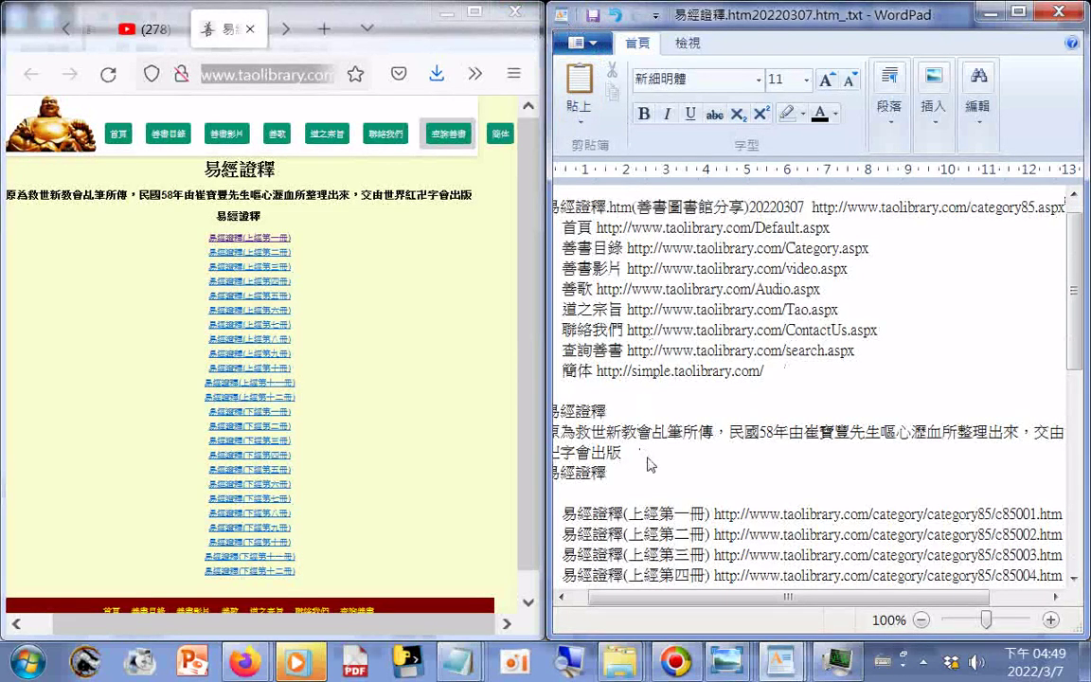
# Select the entire text of the link list document and copy it
pyautogui.rightClick(684, 401)
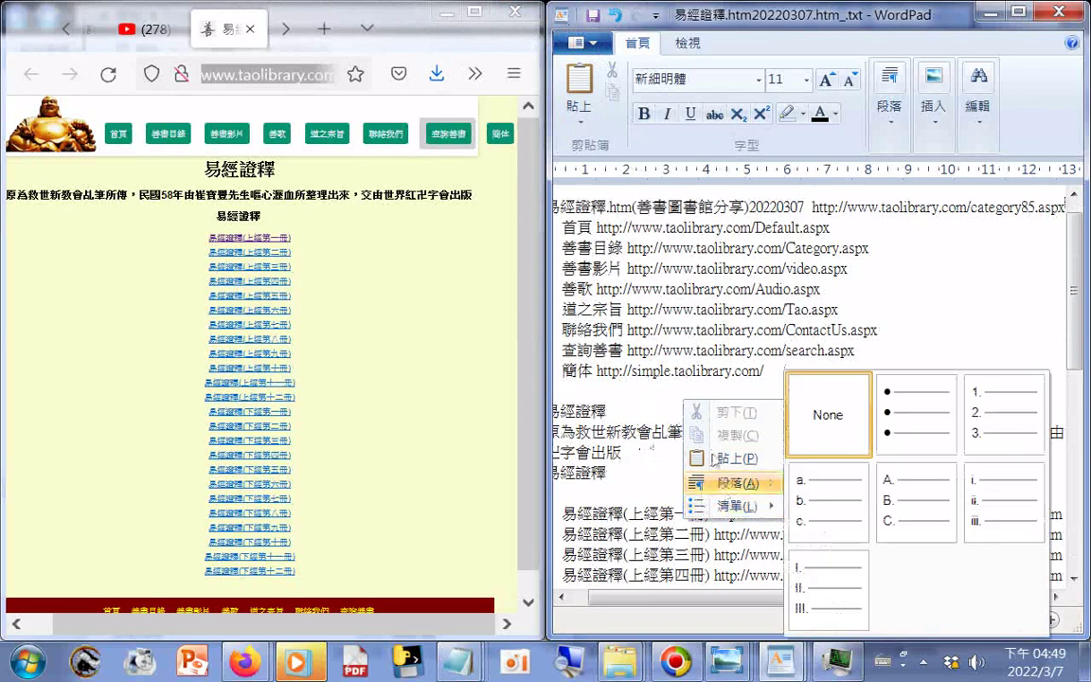
pyautogui.press('Escape')
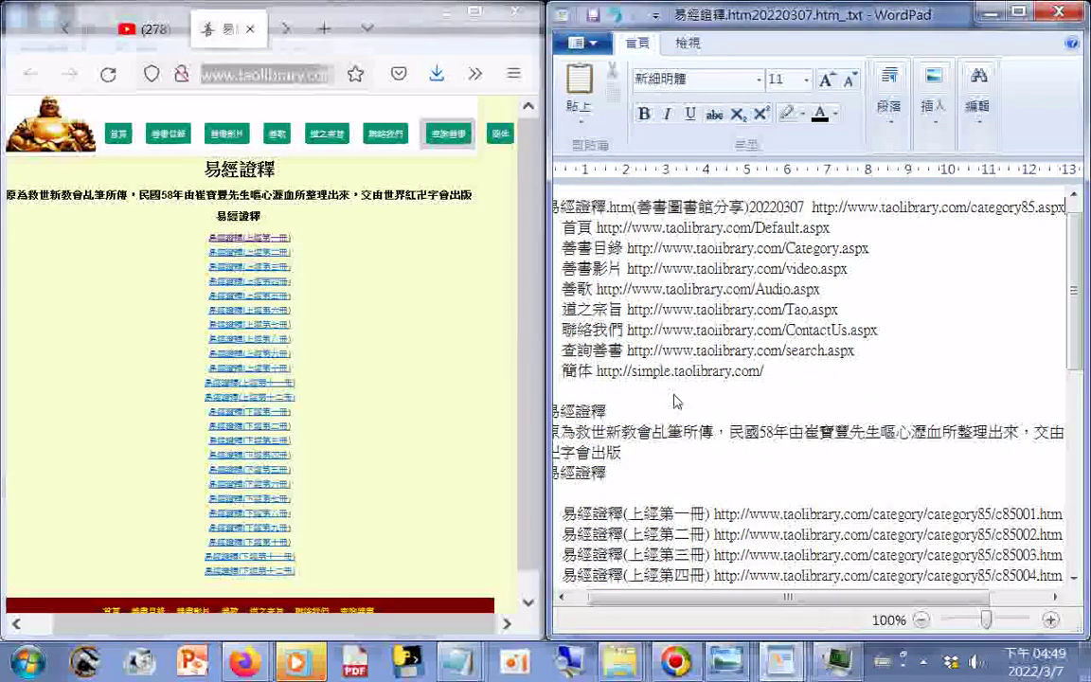
pyautogui.hotkey('ctrl', 'a')
pyautogui.rightClick(675, 319)
pyautogui.click(719, 353)
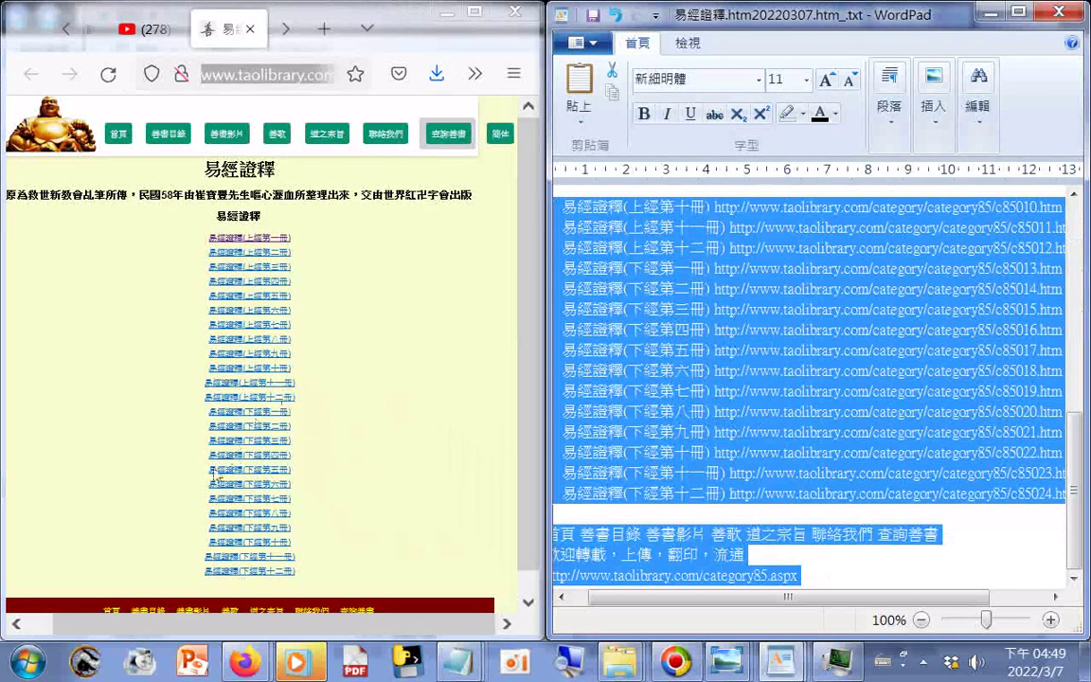
# Open a new blank Notepad document, paste the copied 易經證釋 link list into it and maximize the window
pyautogui.moveTo(245, 661)
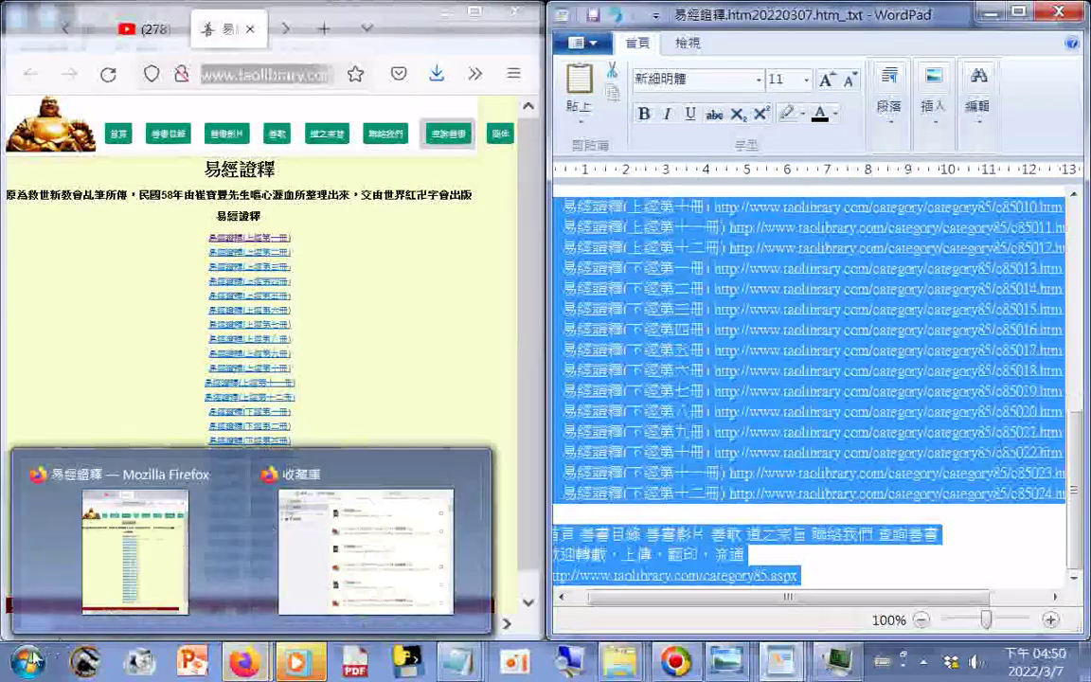
pyautogui.click(29, 659)
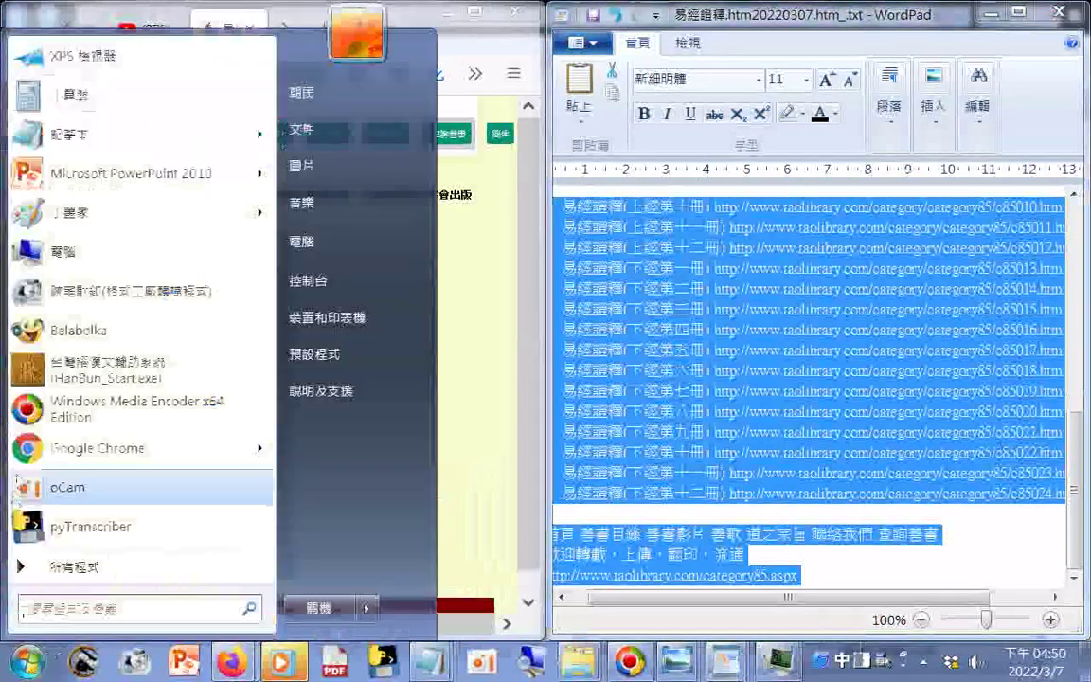
pyautogui.click(67, 134)
pyautogui.rightClick(731, 189)
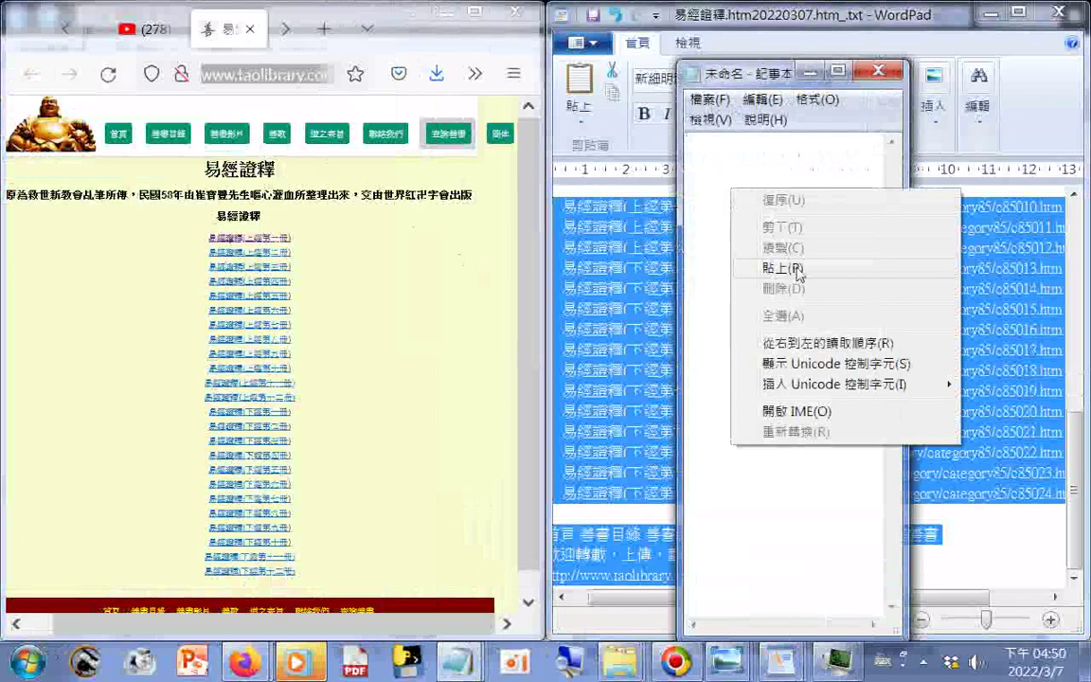
pyautogui.click(796, 269)
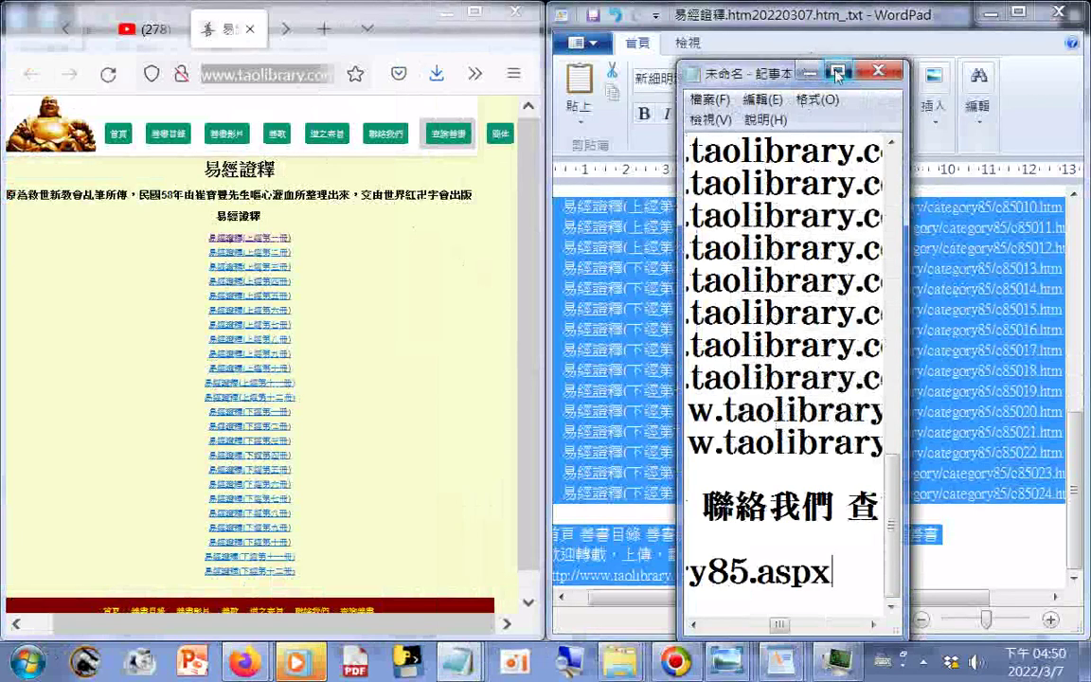
pyautogui.click(837, 73)
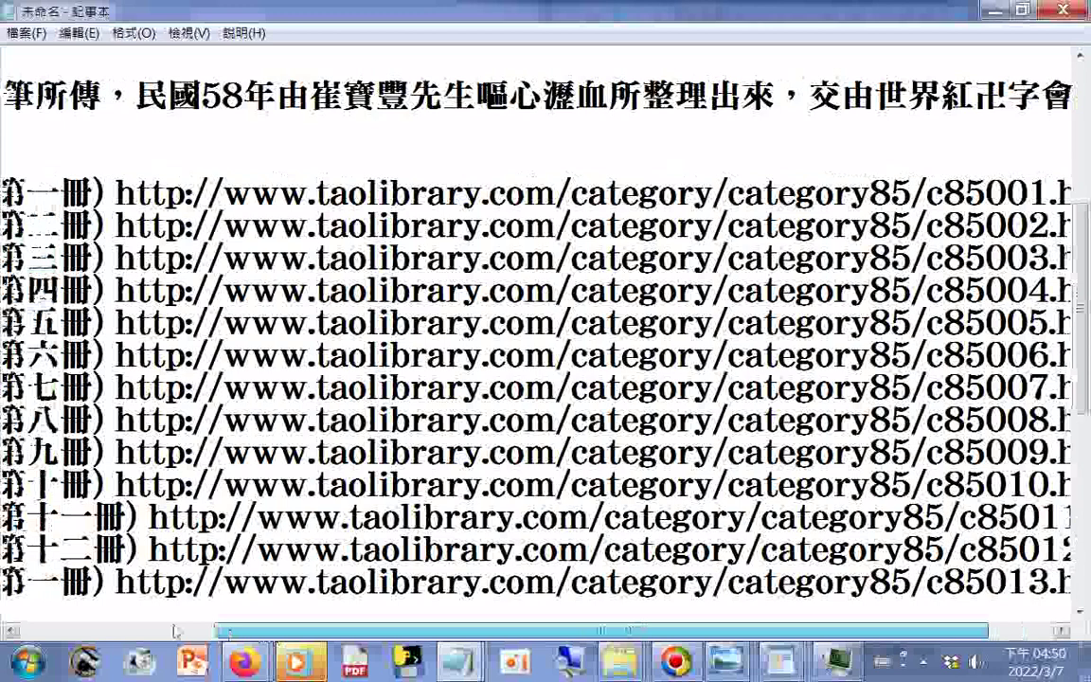
# Examine the pasted list's volume titles, link addresses up to c85024.htm, and the heading and navigation links at its beginning
pyautogui.click(175, 632)
pyautogui.scroll(-2, 347, 446)
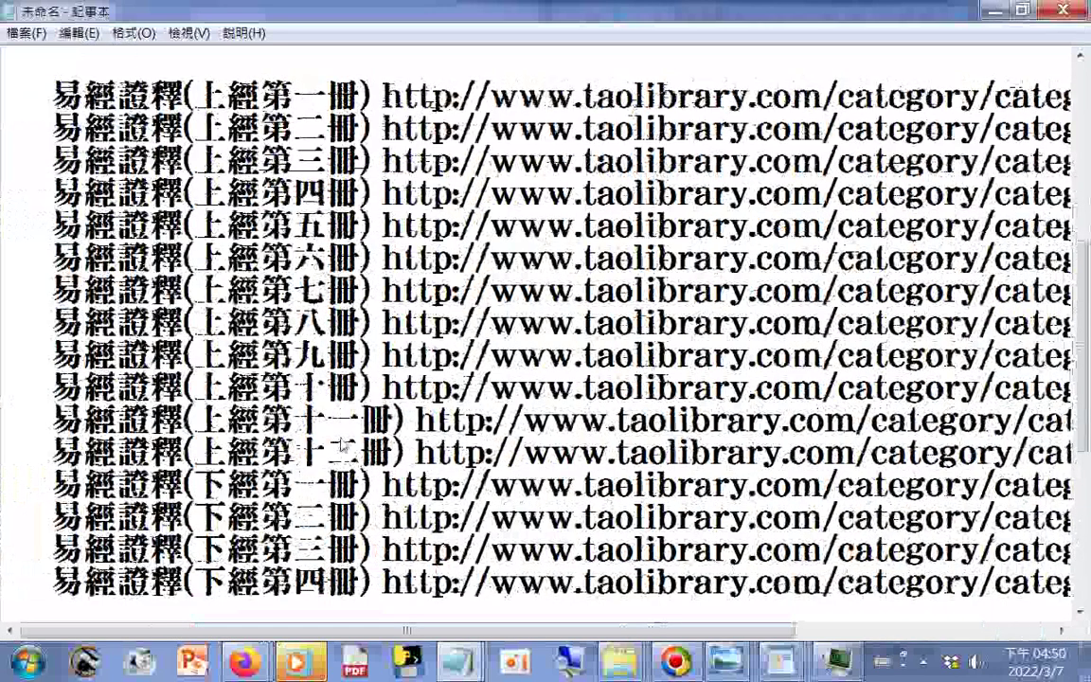
pyautogui.scroll(-3, 347, 446)
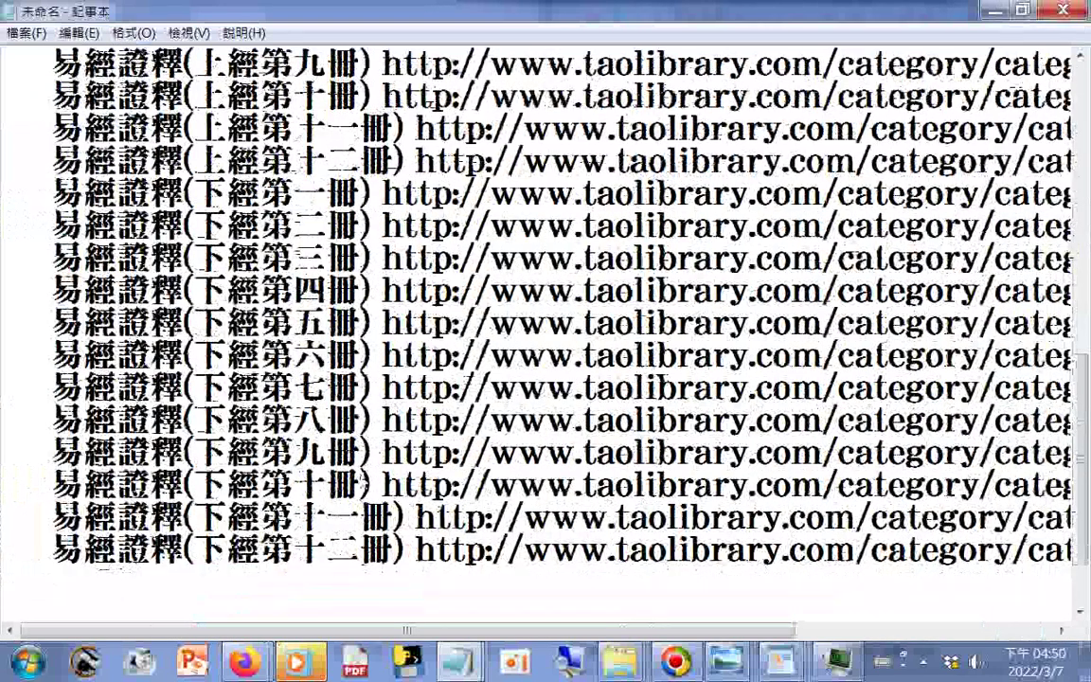
pyautogui.moveTo(281, 629); pyautogui.dragTo(512, 613)
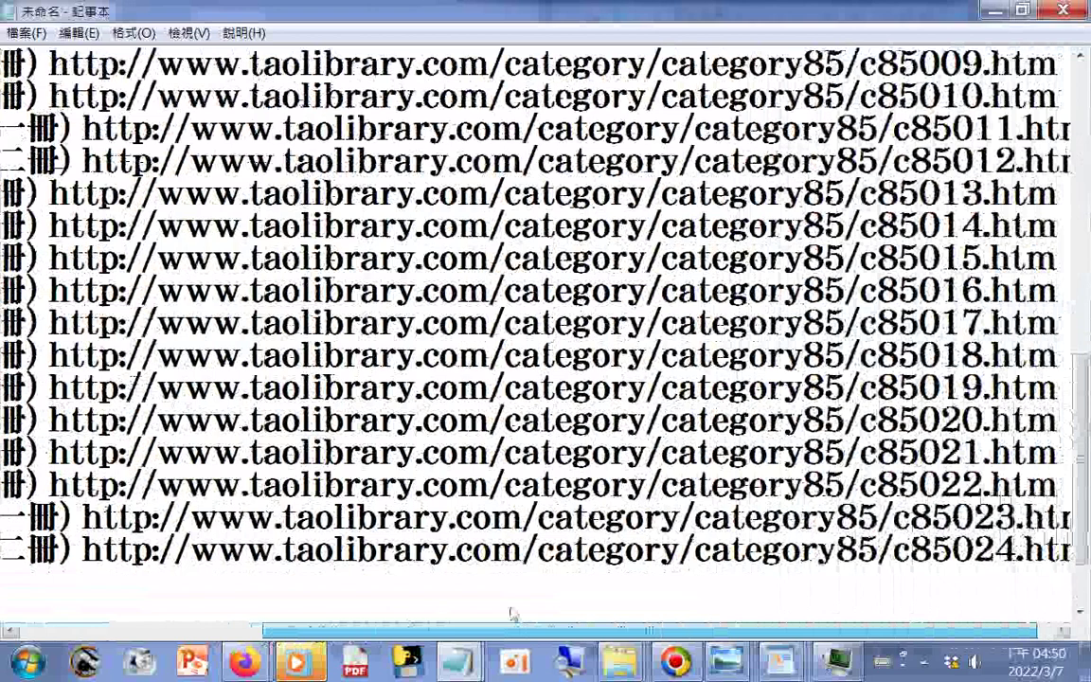
pyautogui.moveTo(890, 549); pyautogui.dragTo(1075, 549)
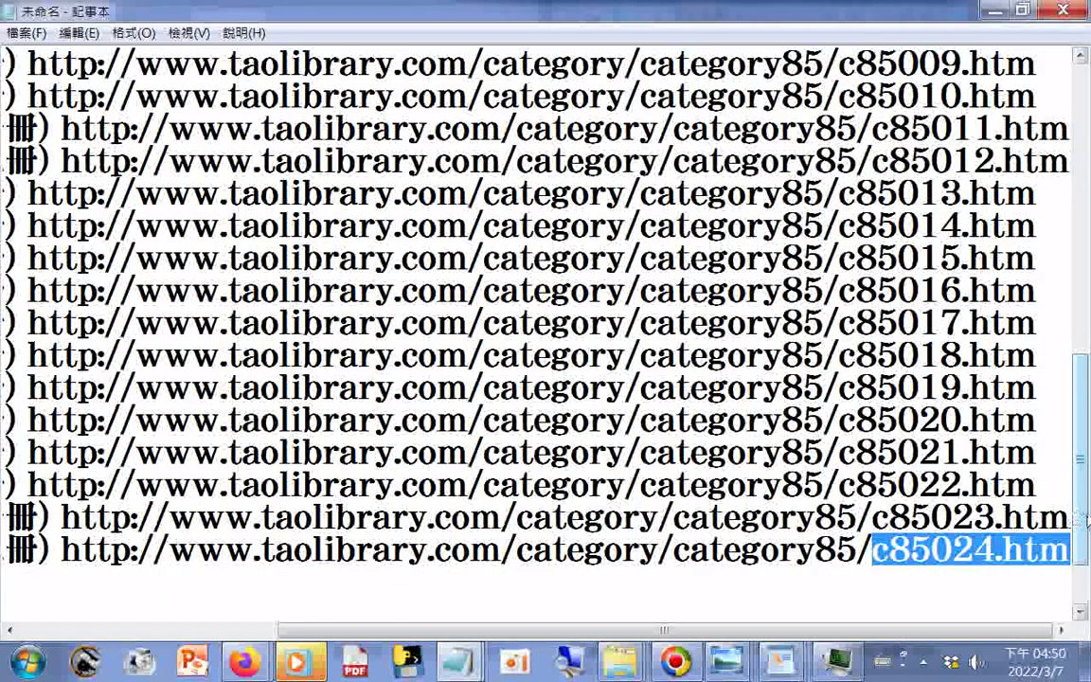
pyautogui.scroll(6, 1087, 519)
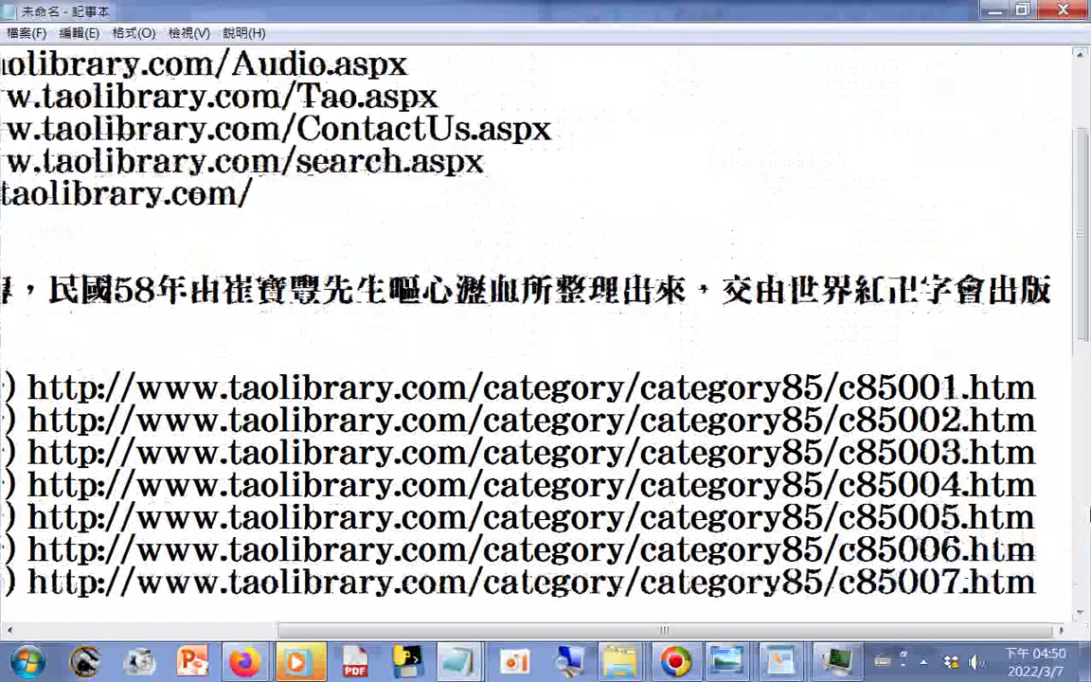
pyautogui.scroll(2, 1086, 511)
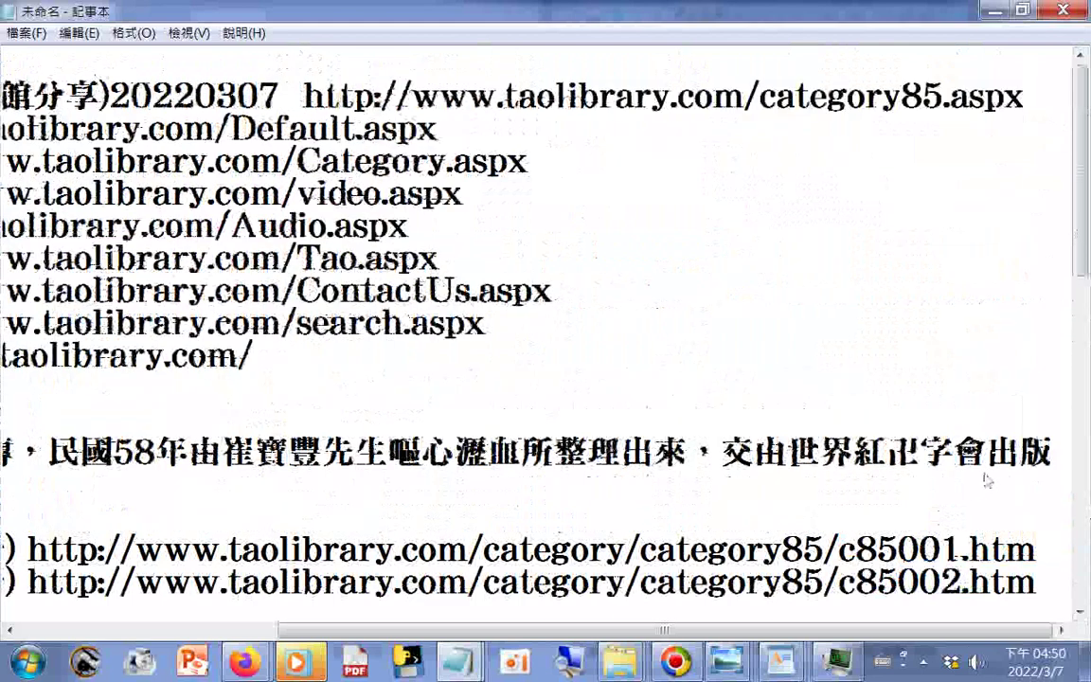
pyautogui.click(292, 632)
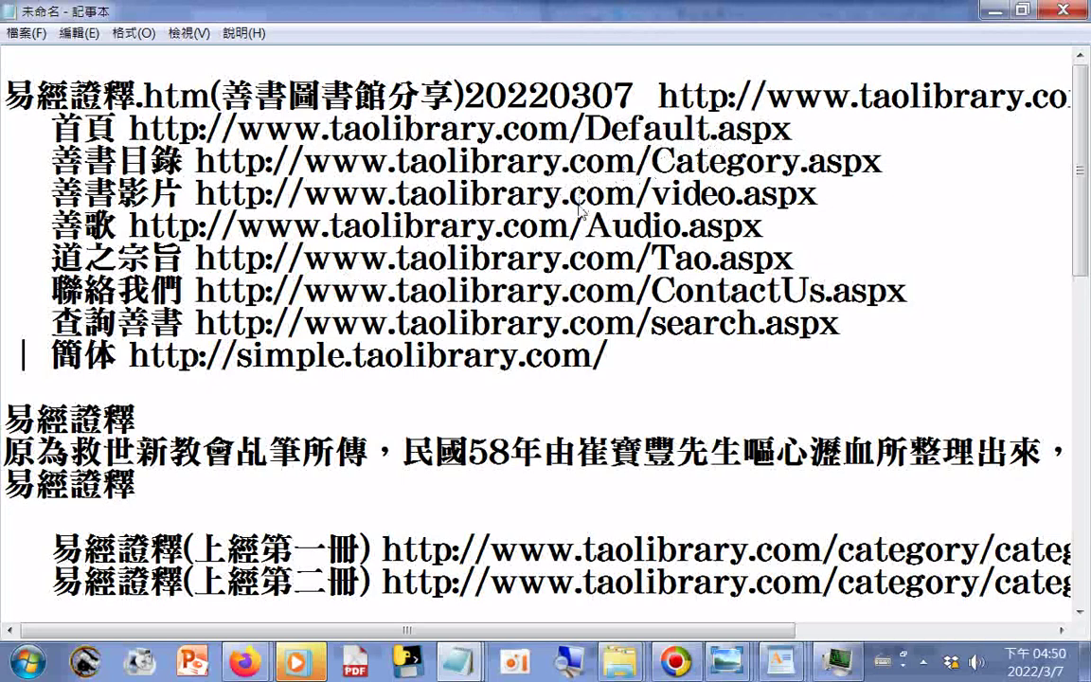
# Turn on word wrap for the document and review the wrapped link list through to its end
pyautogui.click(133, 33)
pyautogui.click(150, 54)
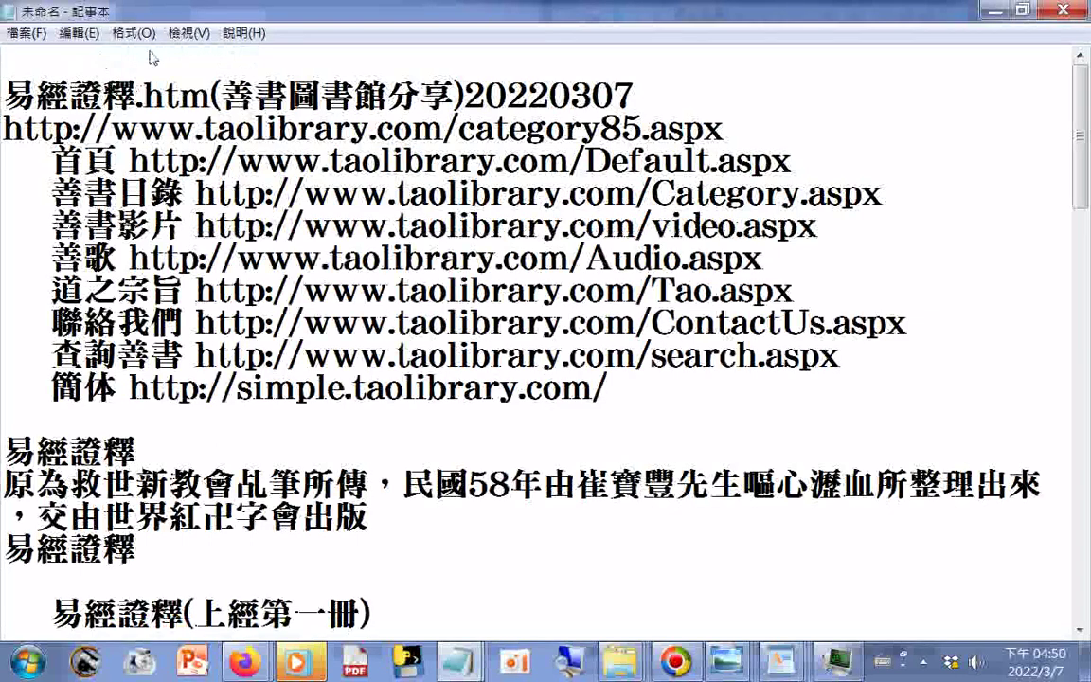
pyautogui.scroll(-1, 967, 421)
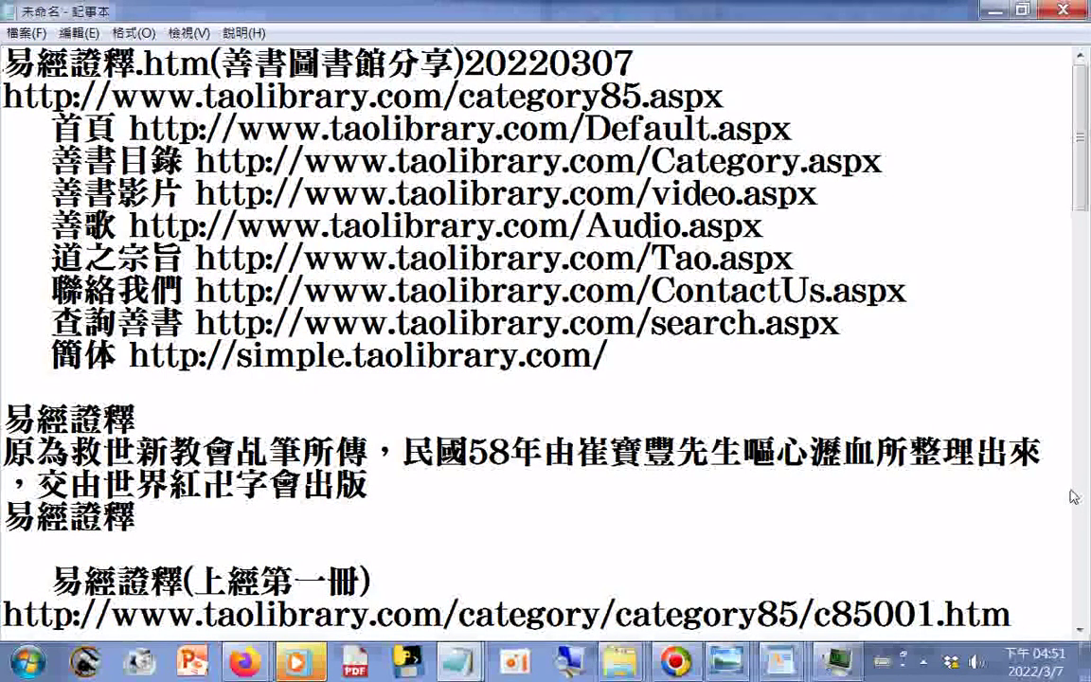
pyautogui.scroll(-1, 1072, 496)
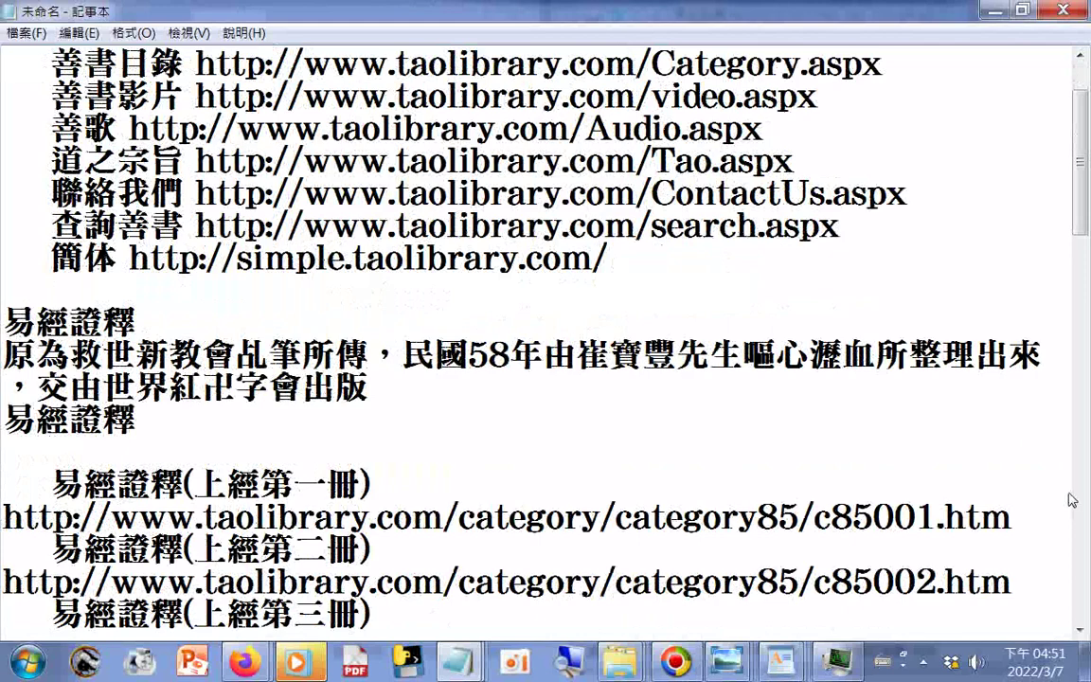
pyautogui.scroll(-2, 1073, 500)
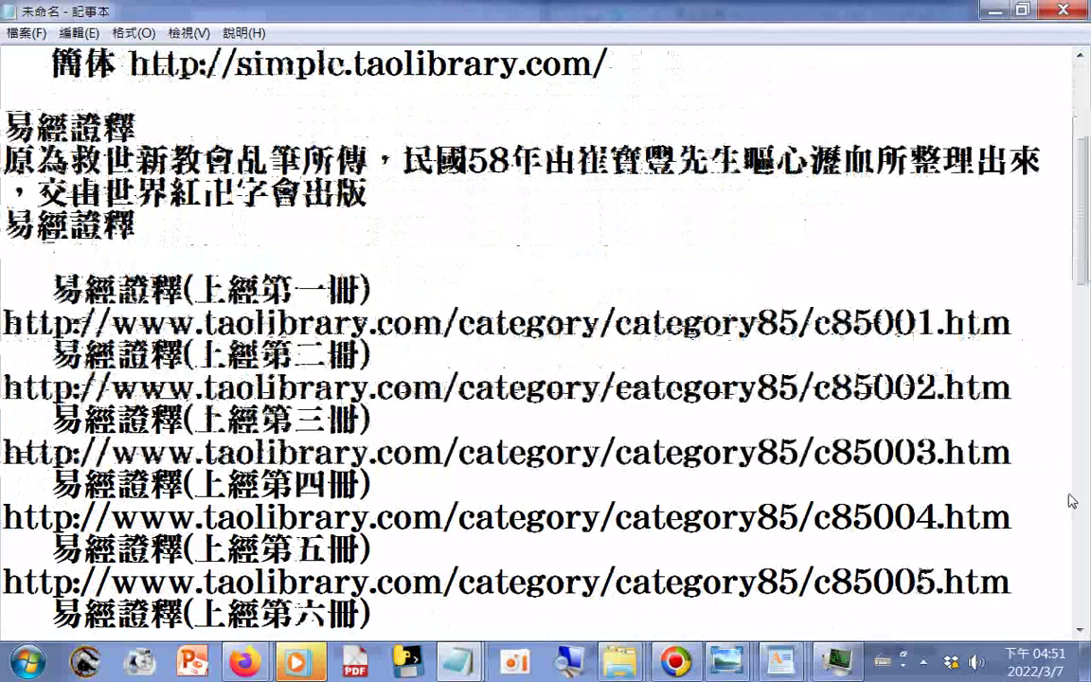
pyautogui.scroll(-5, 1073, 500)
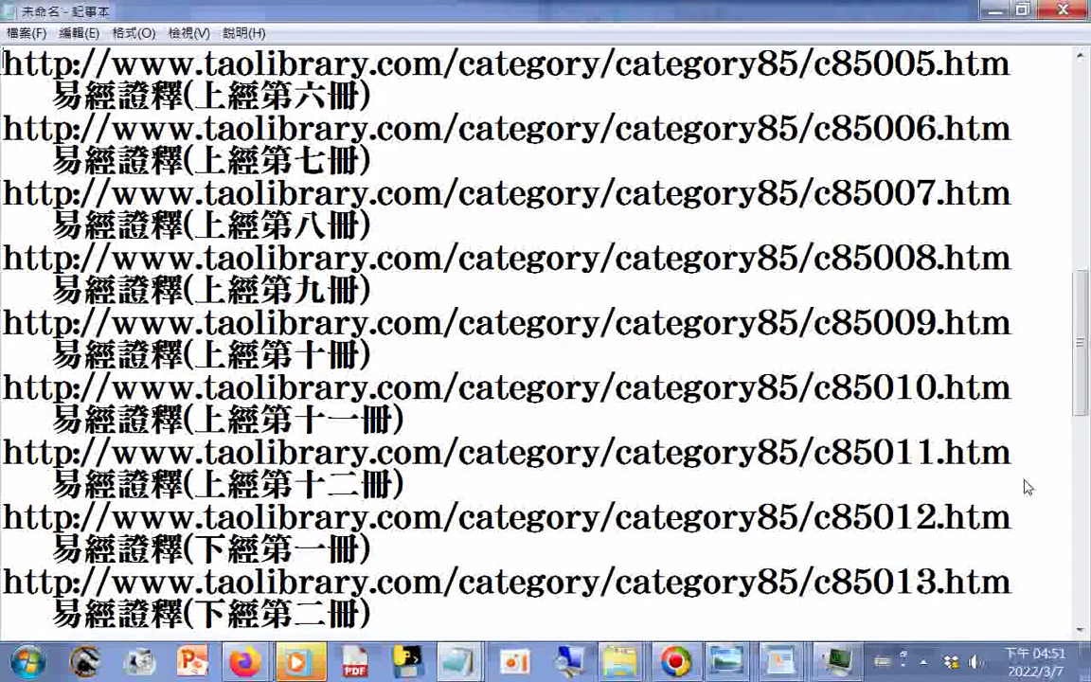
pyautogui.scroll(-8, 1027, 487)
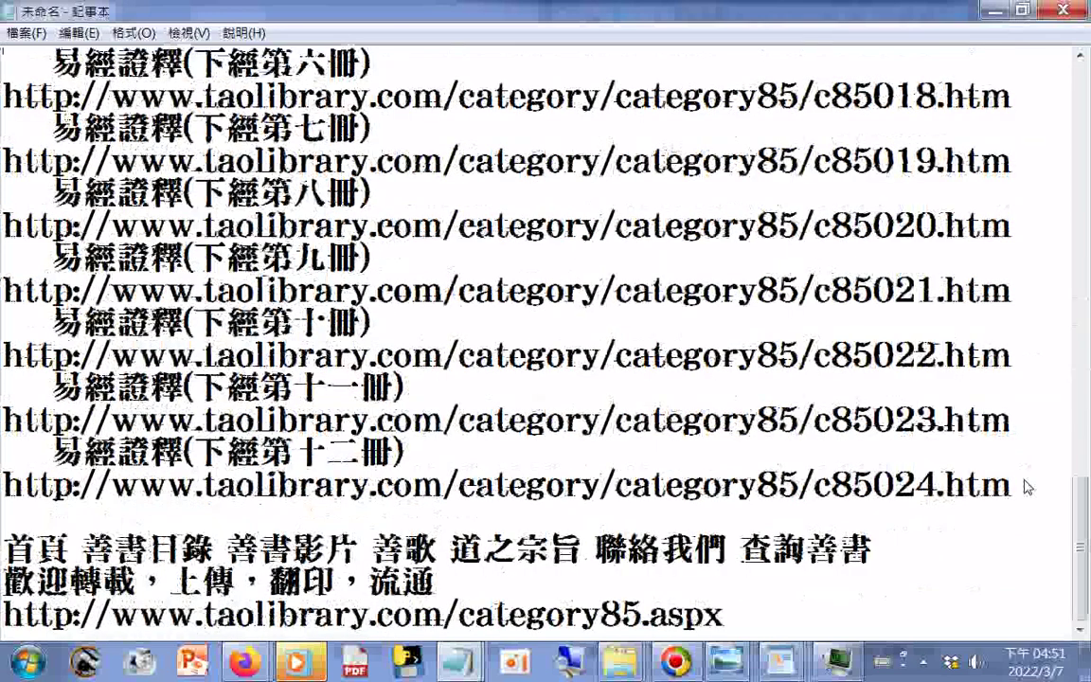
# Start saving the new document to the desktop (桌面) and clear the default *.txt file name
pyautogui.click(27, 32)
pyautogui.press('Escape')
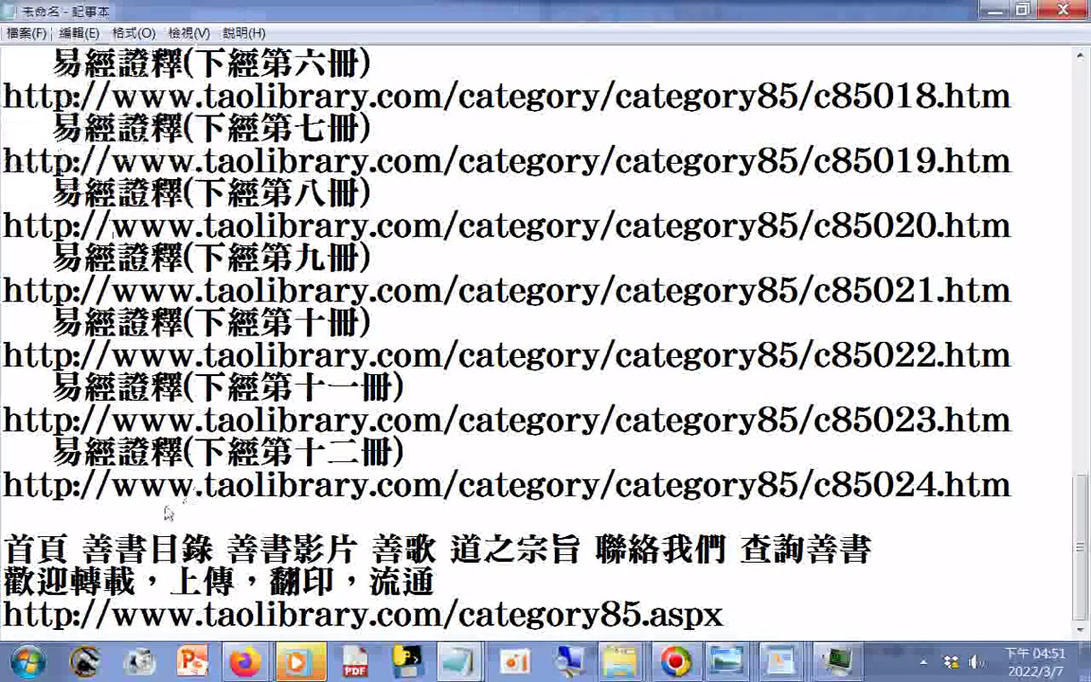
pyautogui.hotkey('ctrl', 's')
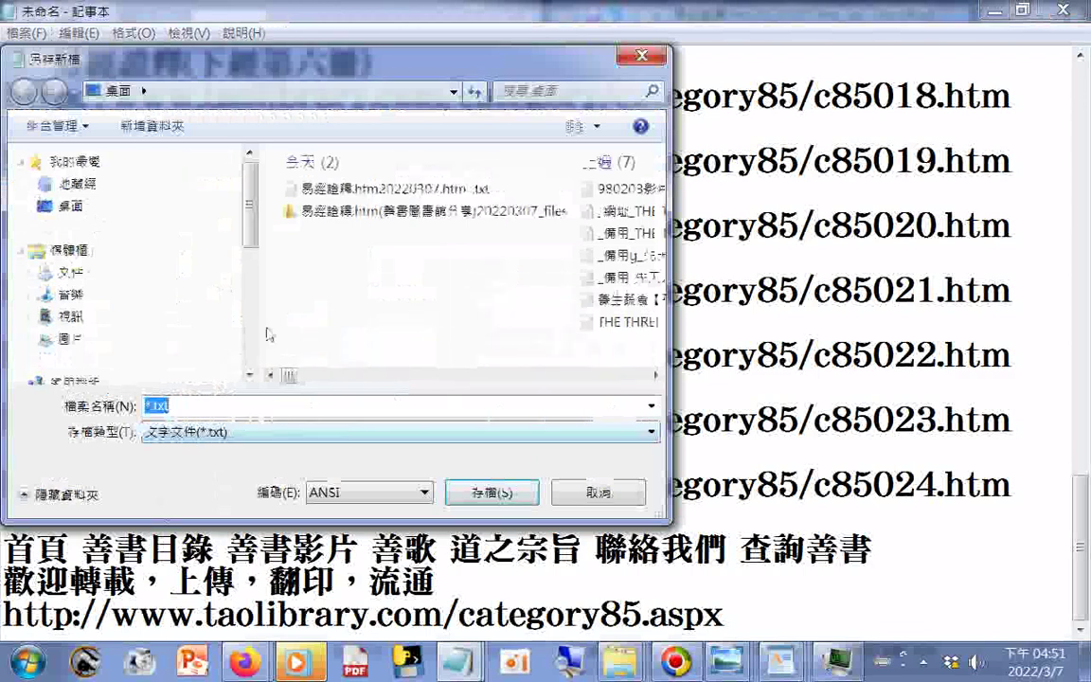
pyautogui.click(327, 210)
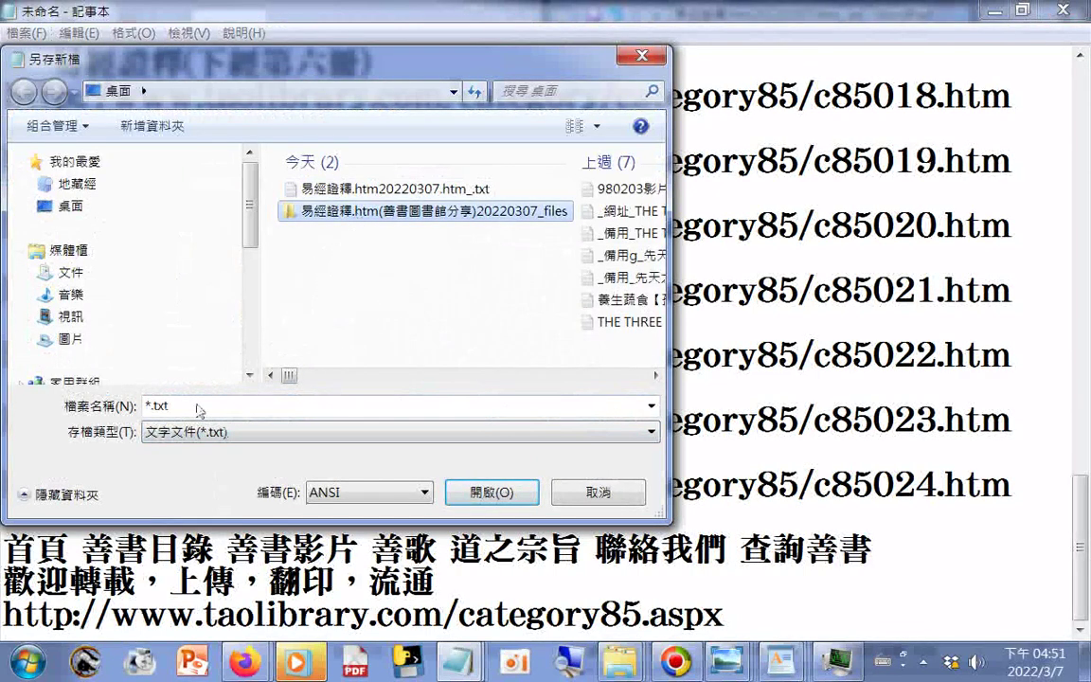
pyautogui.click(192, 413)
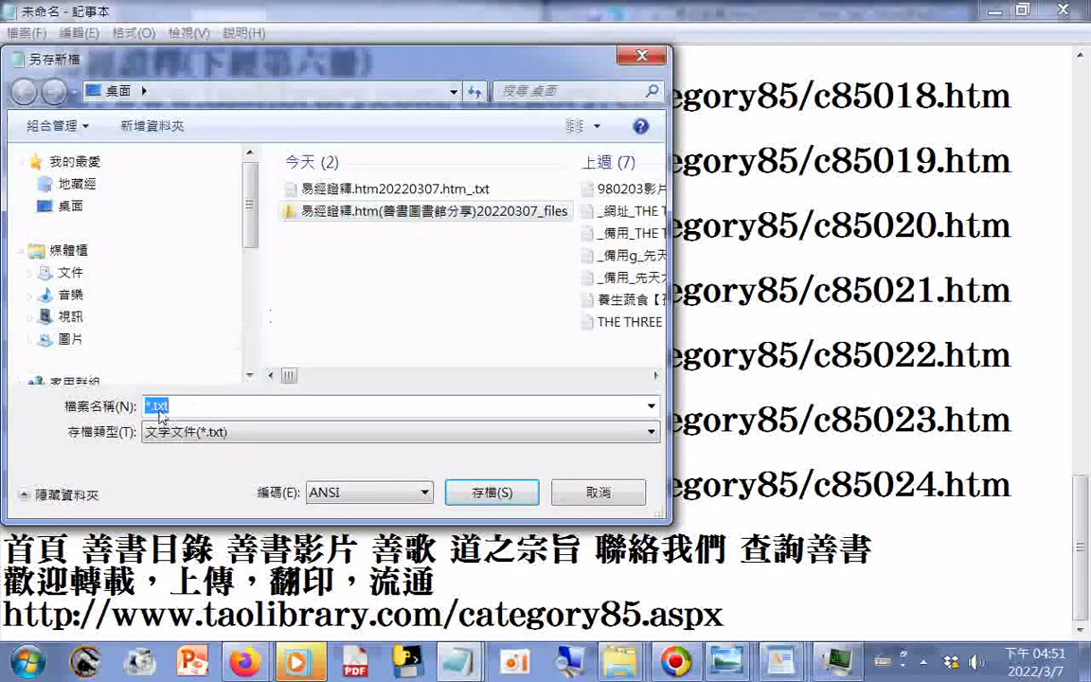
pyautogui.rightClick(180, 405)
pyautogui.click(284, 247)
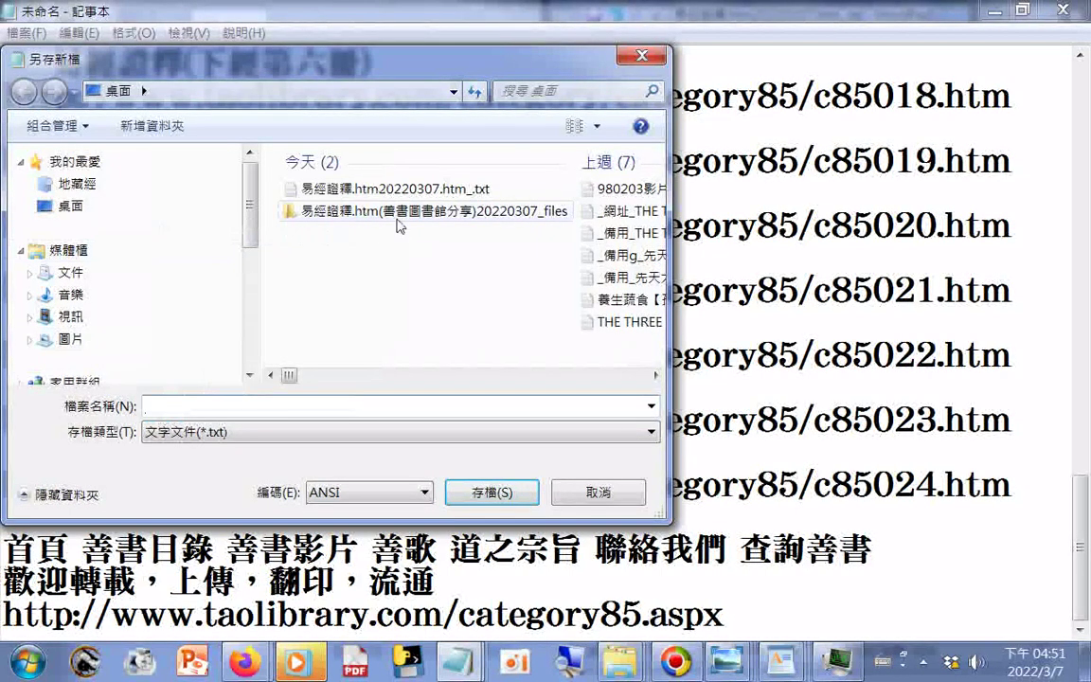
# Copy the name of the 易經證釋.htm(善書圖書館分享)20220307_files folder and paste it as the file name
pyautogui.click(360, 210)
pyautogui.click(417, 214)
pyautogui.rightClick(373, 207)
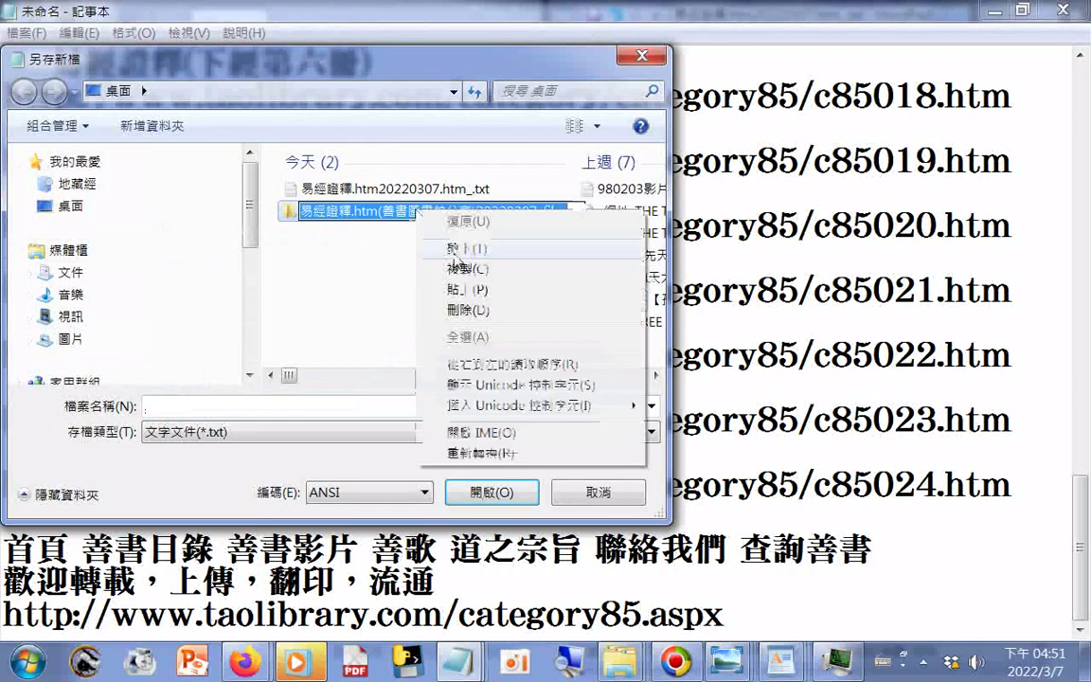
pyautogui.click(418, 240)
pyautogui.click(177, 414)
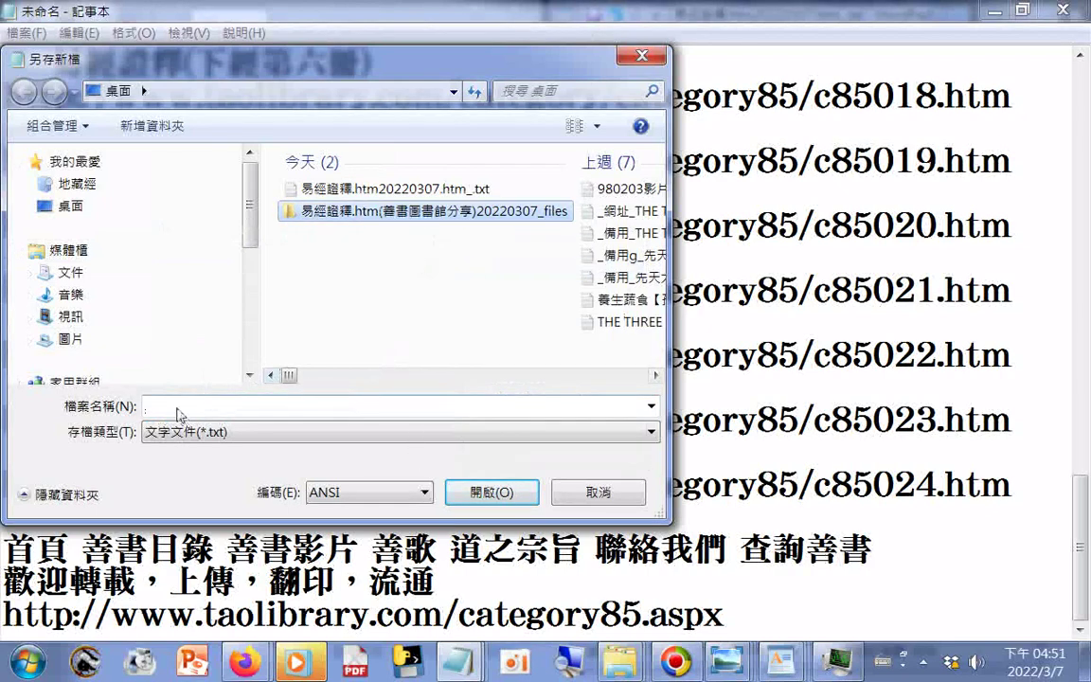
pyautogui.rightClick(177, 414)
pyautogui.click(219, 223)
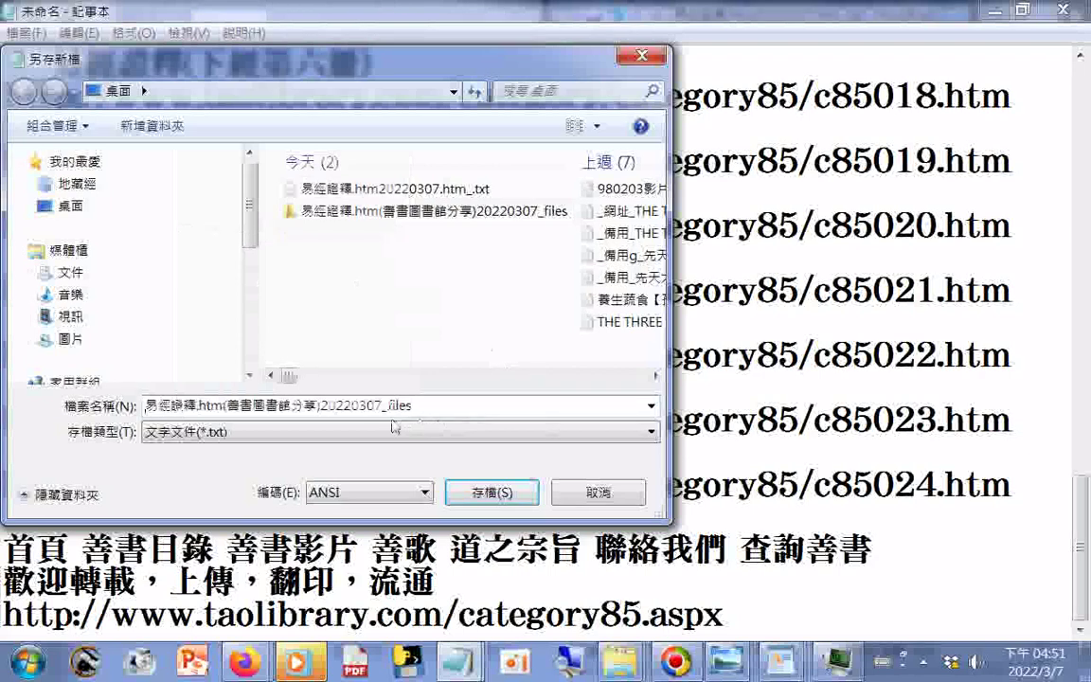
# Remove _files from the end of the file name and insert (24) after 易經證釋.htm
pyautogui.moveTo(384, 414); pyautogui.dragTo(558, 339)
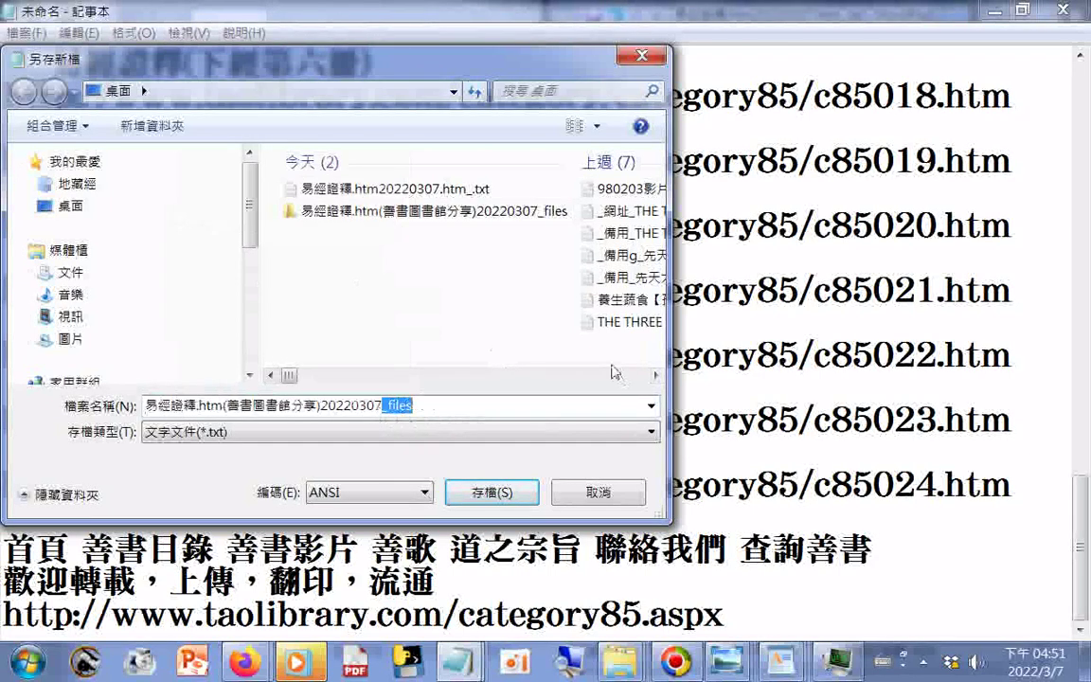
pyautogui.press('BackSpace')
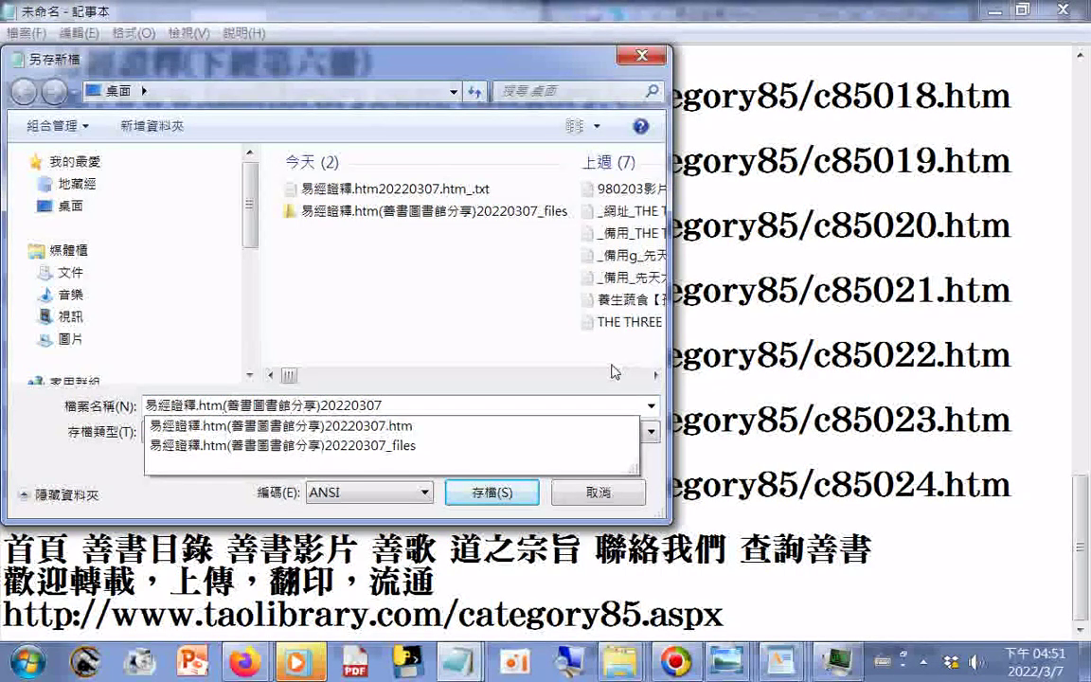
pyautogui.press('Escape')
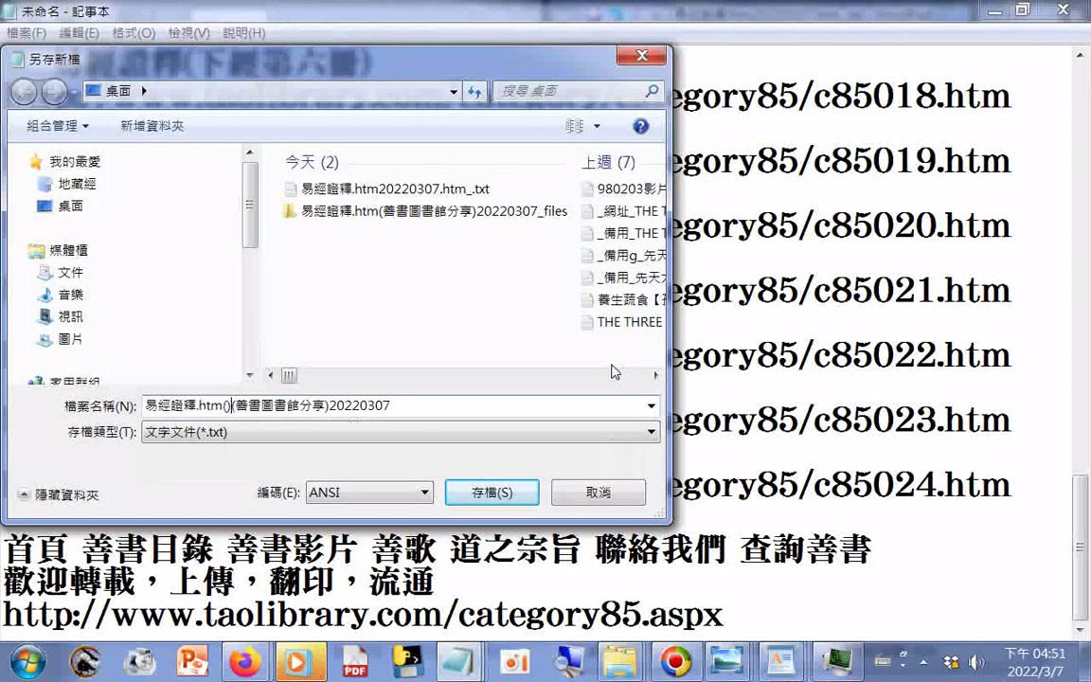
pyautogui.write('24')
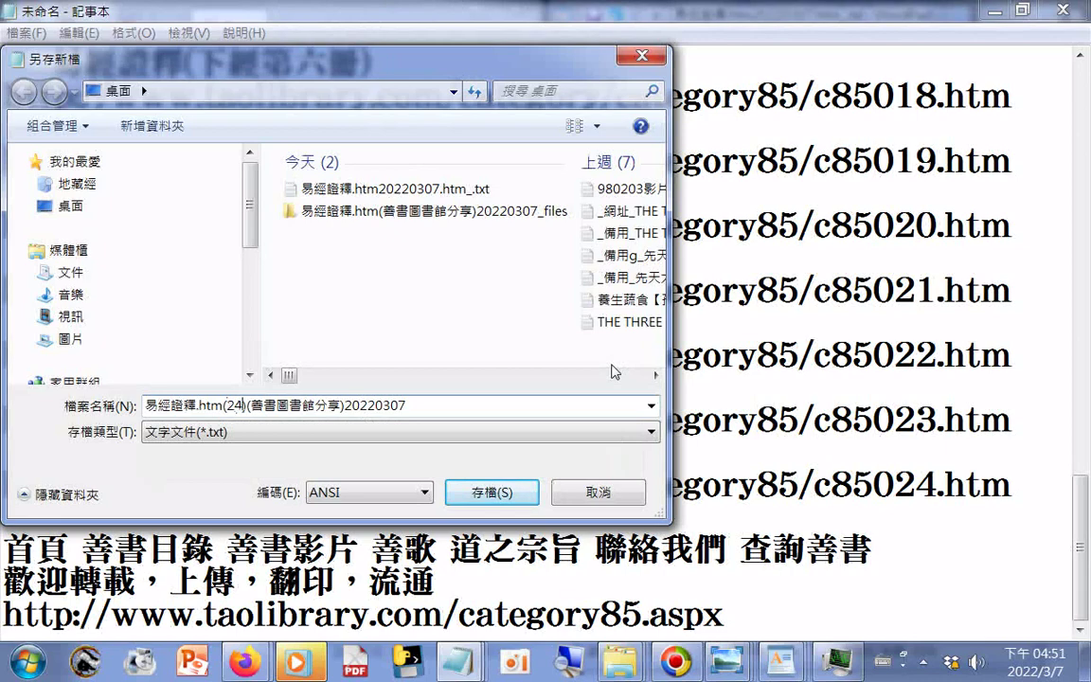
pyautogui.write(')')
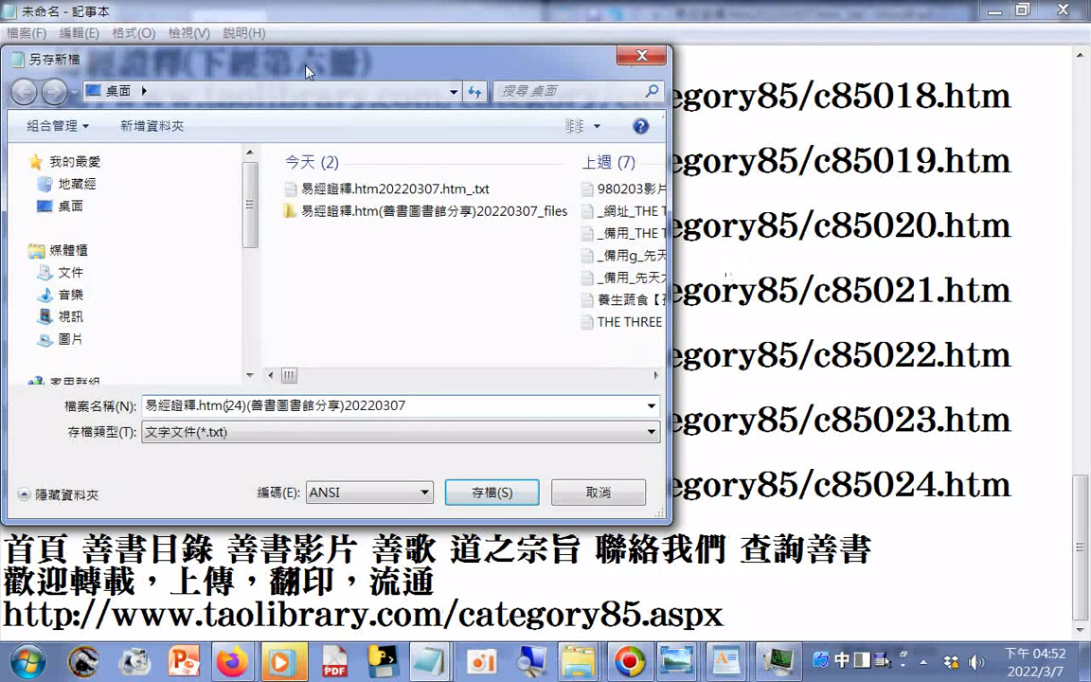
# Move the save dialog clear of the window's corner and insert 全文 before 24 in the file name
pyautogui.moveTo(306, 73); pyautogui.dragTo(498, 147)
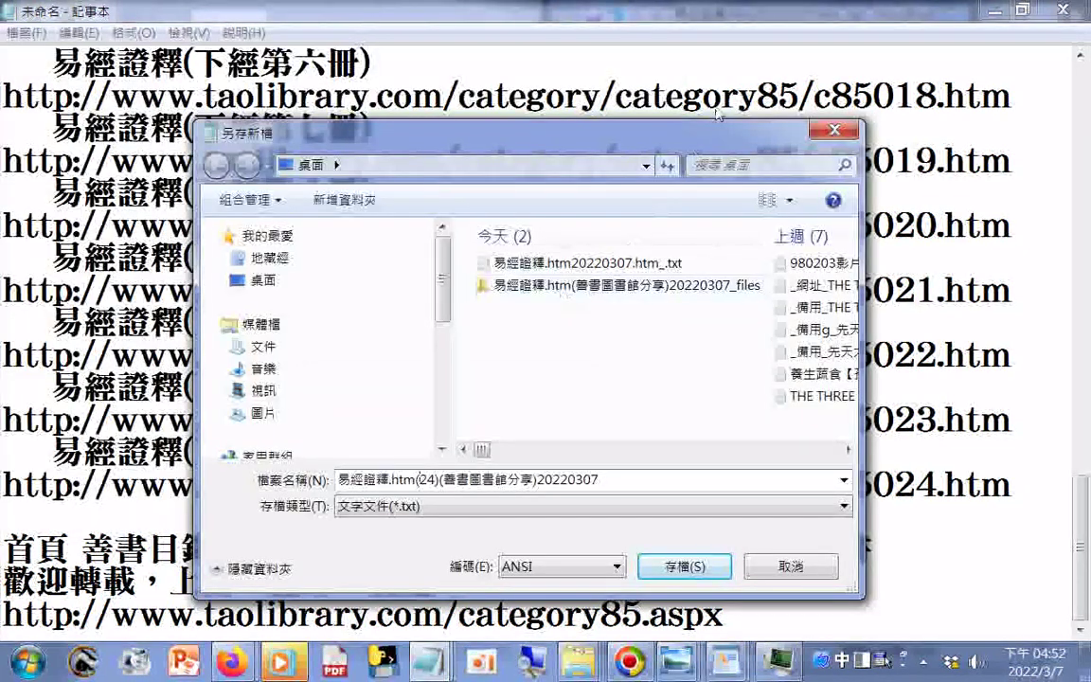
pyautogui.press('Delete')
pyautogui.press('Delete')
pyautogui.write('j')
pyautogui.write('全')
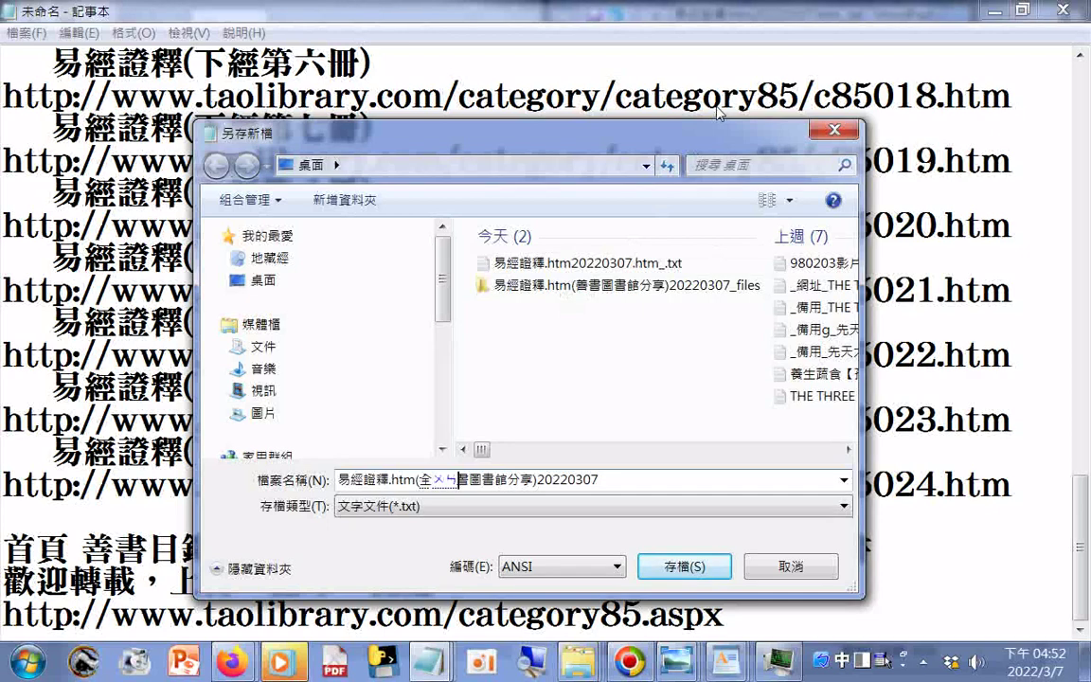
pyautogui.write('文')
pyautogui.press('Return')
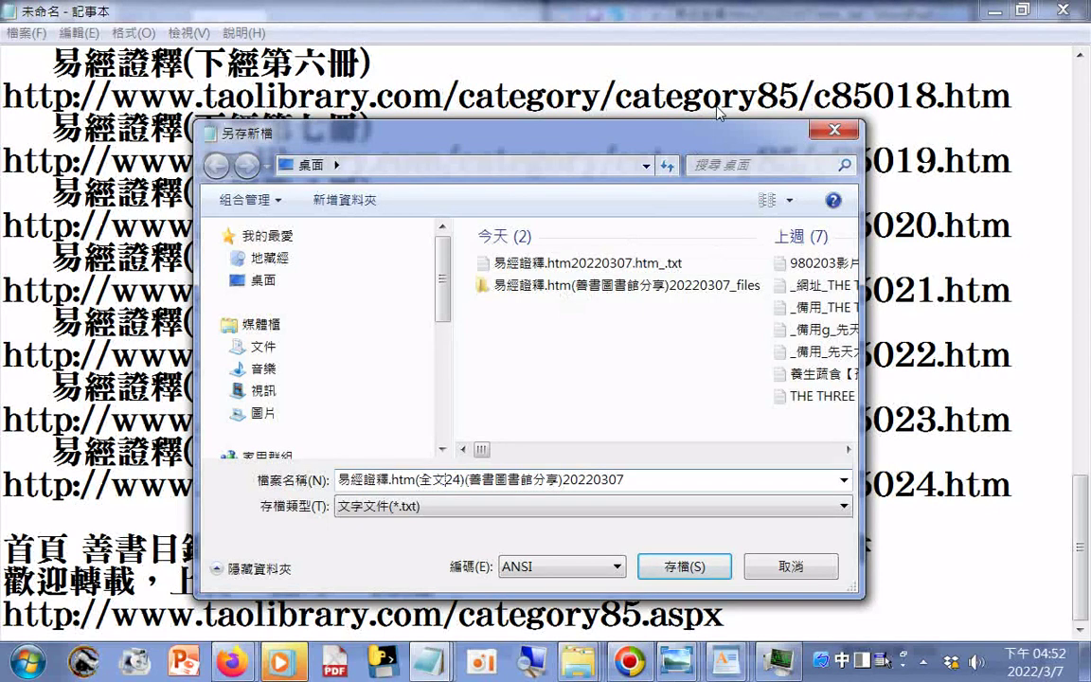
# Insert 冊免費下載 after 24 inside the parentheses of the file name
pyautogui.press('Right')
pyautogui.press('Right')
pyautogui.write('冊')
pyautogui.press('Return')
pyautogui.write('ㄇ')
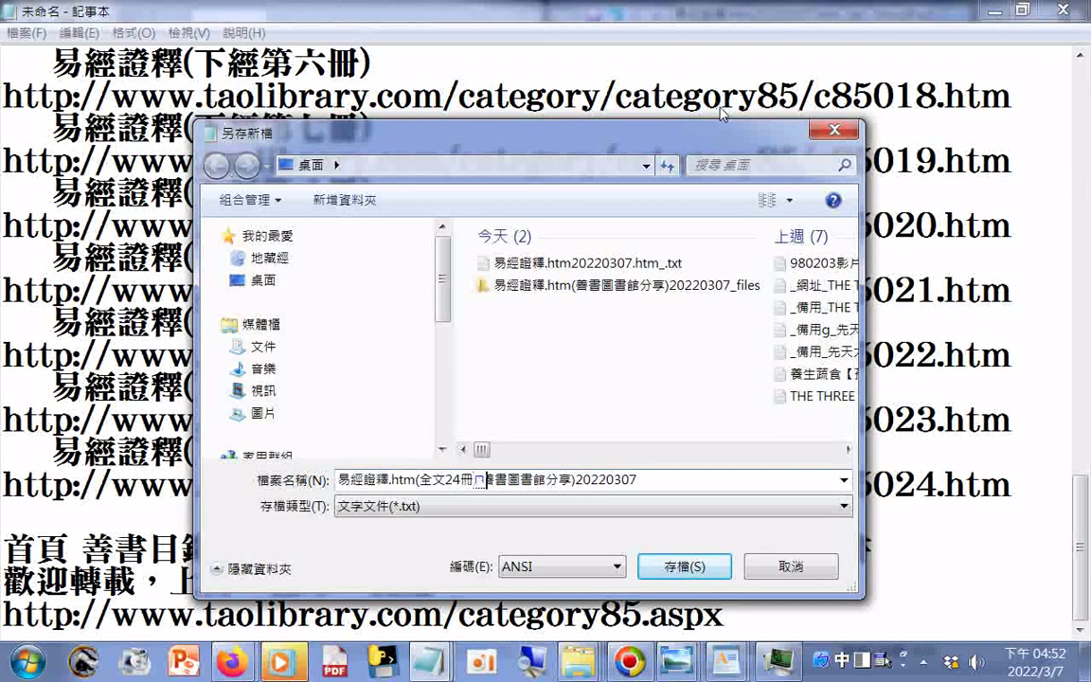
pyautogui.write('ㄧㄢˇㄈㄟ')
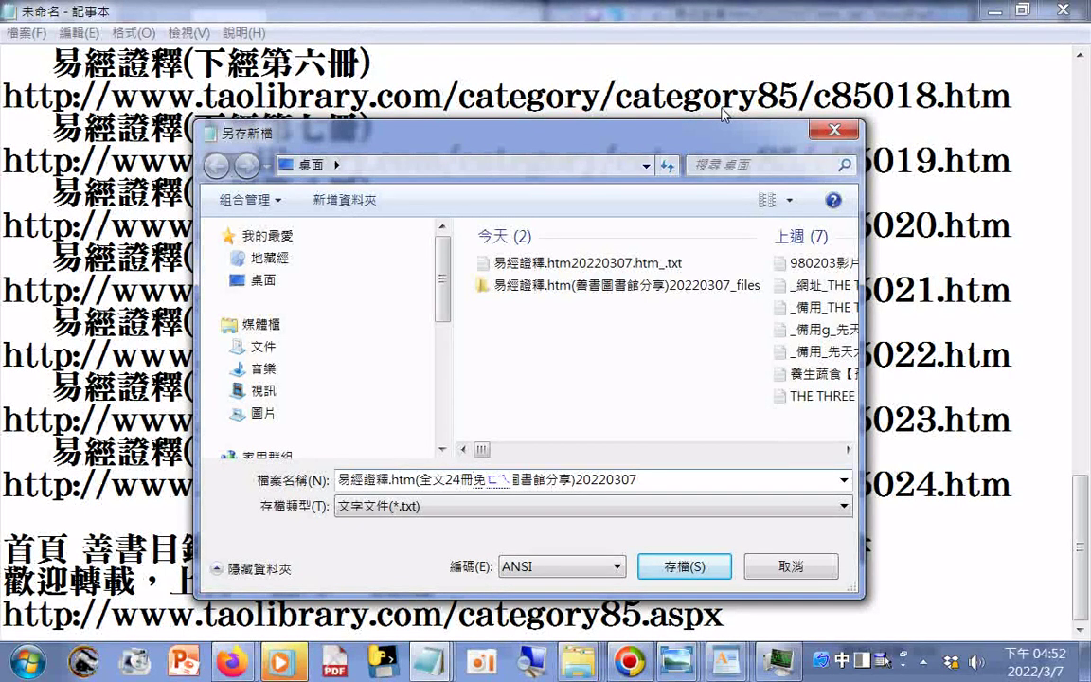
pyautogui.write('ˋ')
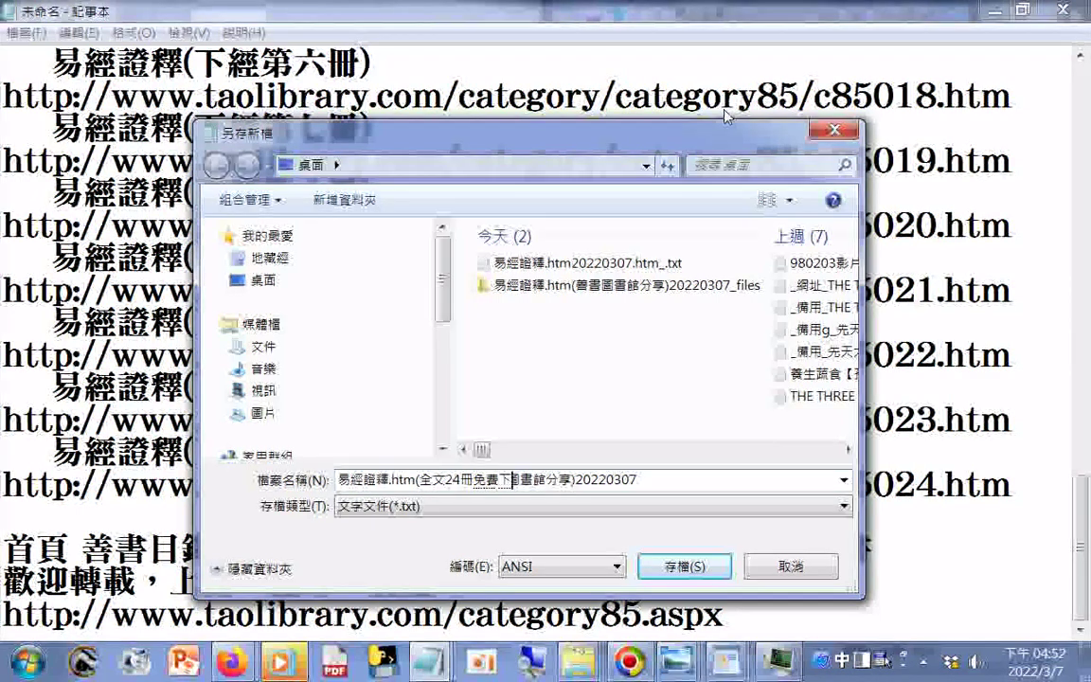
pyautogui.write('ㄒㄧㄚˋㄗㄞˋ')
pyautogui.write(')(善書圖')
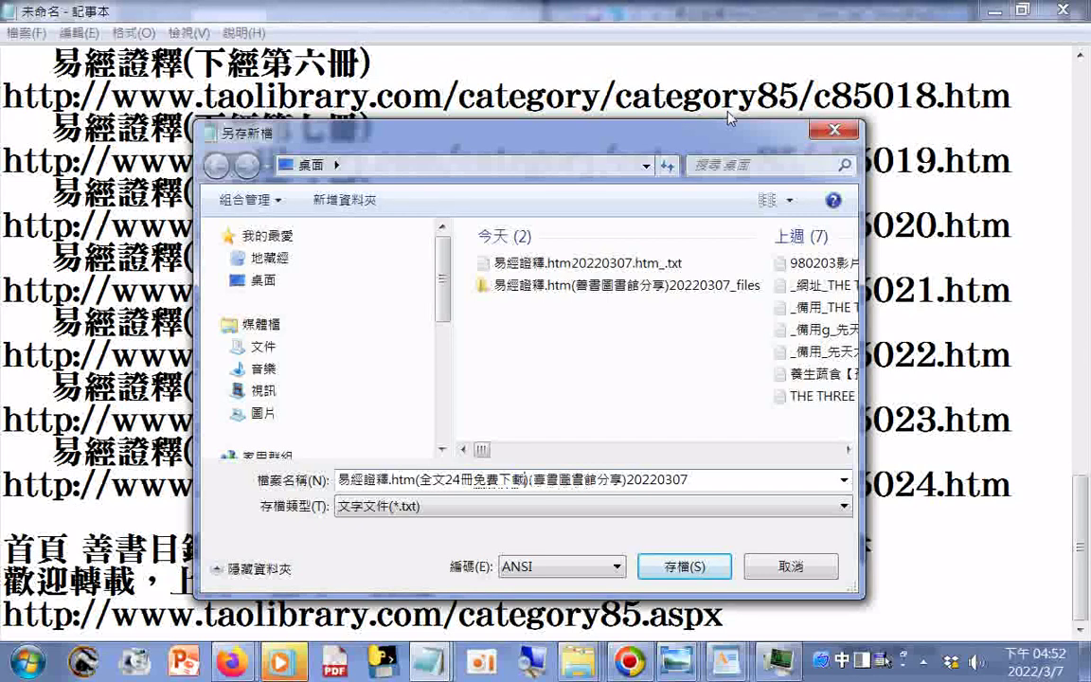
pyautogui.press('Return')
# Copy the full file name, set the encoding to Unicode and save the document on the desktop (桌面)
pyautogui.moveTo(691, 479); pyautogui.dragTo(338, 480)
pyautogui.rightClick(372, 482)
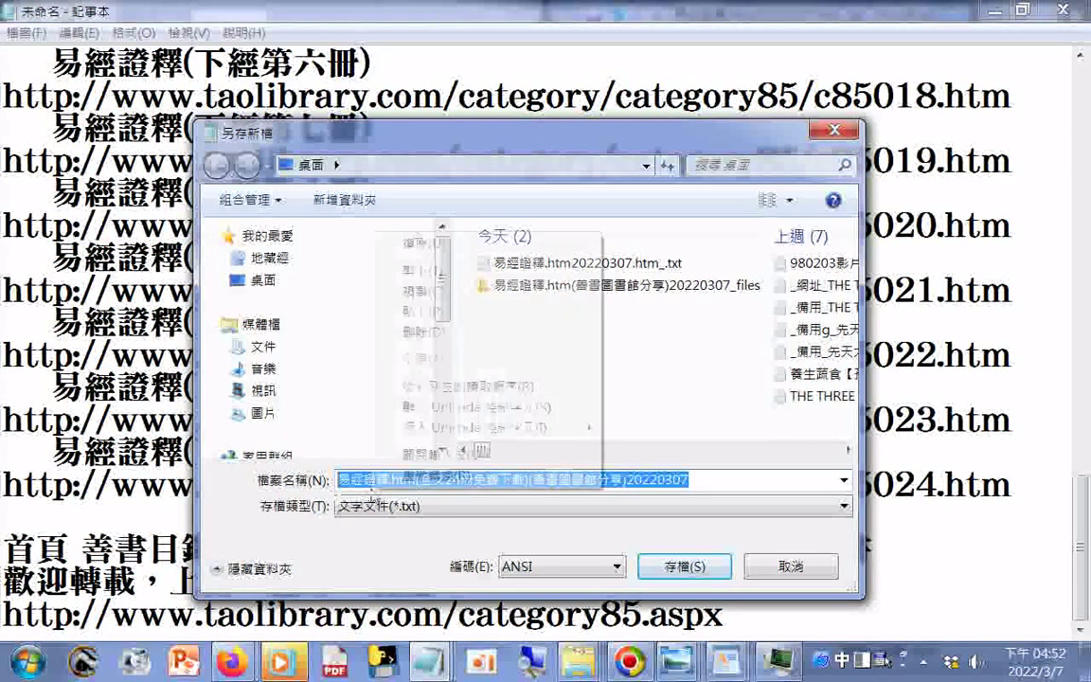
pyautogui.click(435, 293)
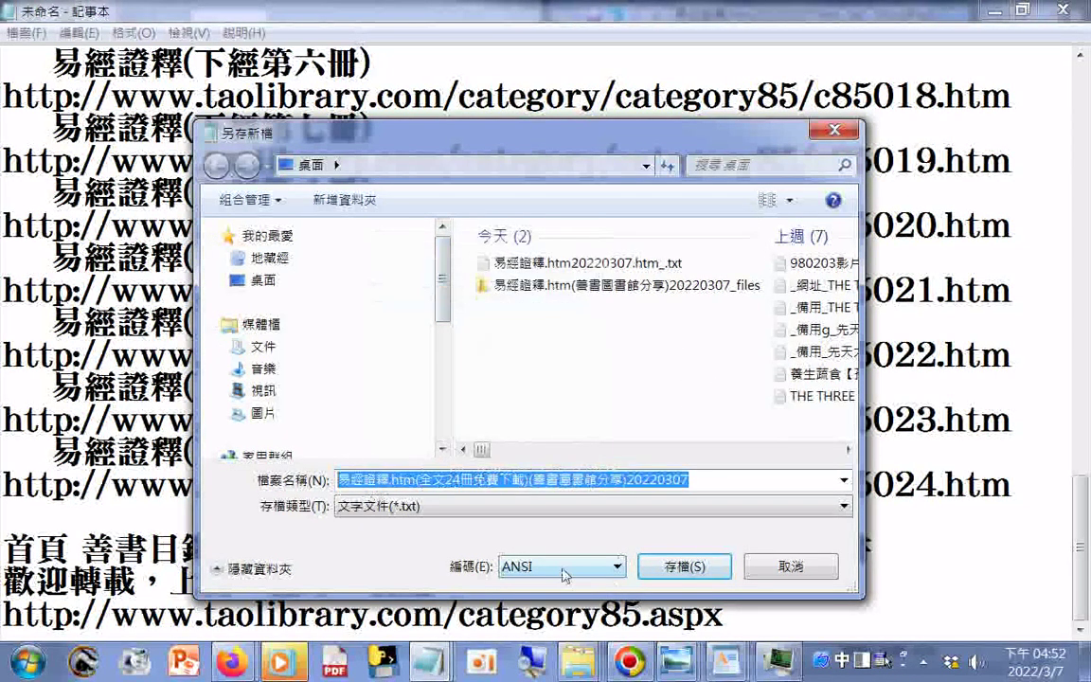
pyautogui.click(568, 566)
pyautogui.click(535, 602)
pyautogui.click(662, 564)
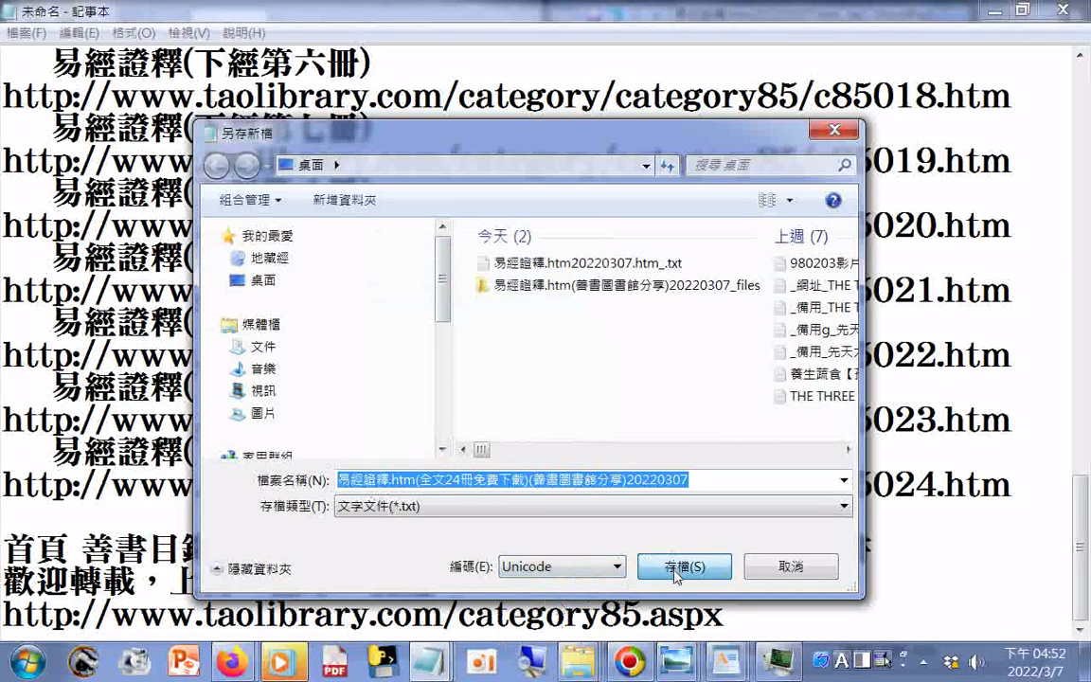
# Start saving a copy to the Transcend (H:) drive and insert 的網址 after 免費下載 in the file name
pyautogui.hotkey('alt', 'f')
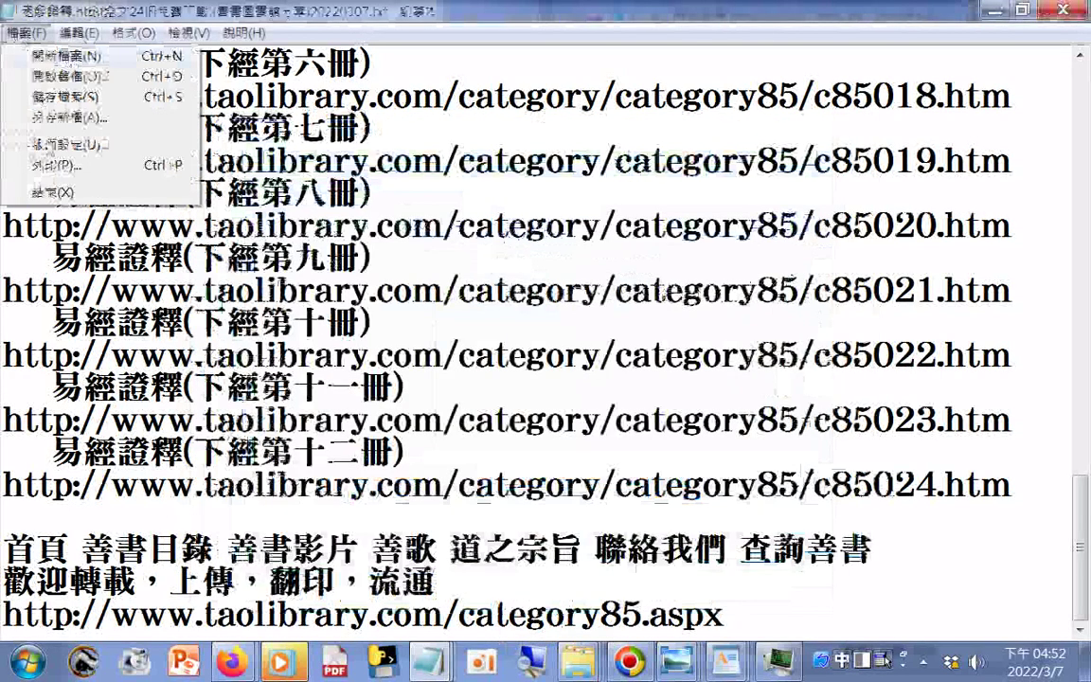
pyautogui.click(43, 124)
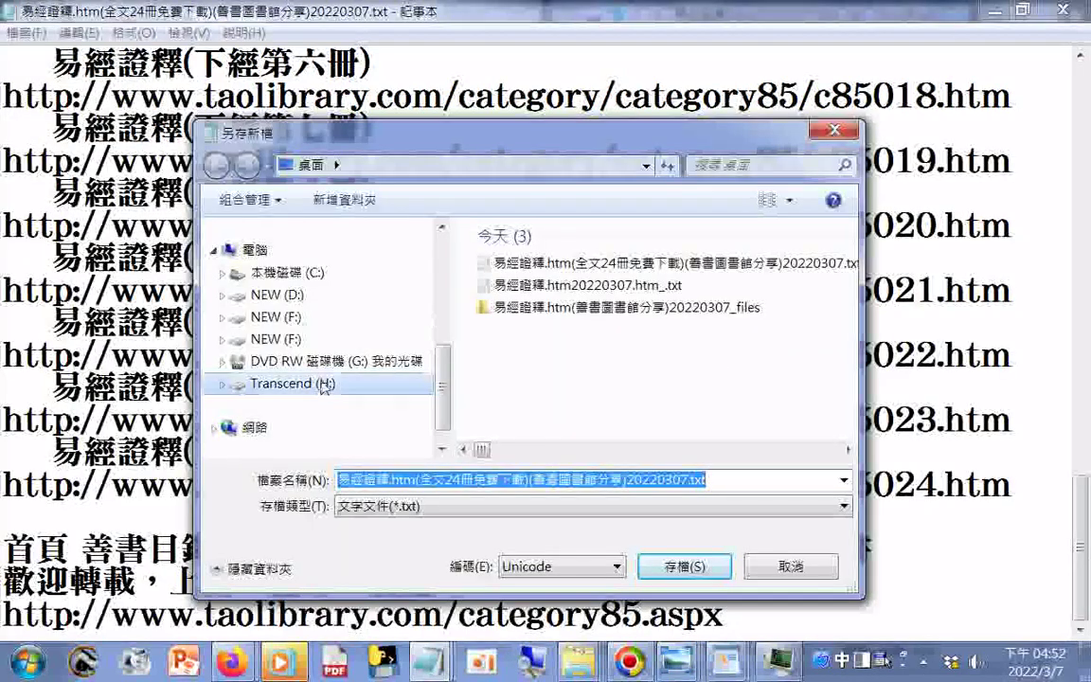
pyautogui.click(406, 382)
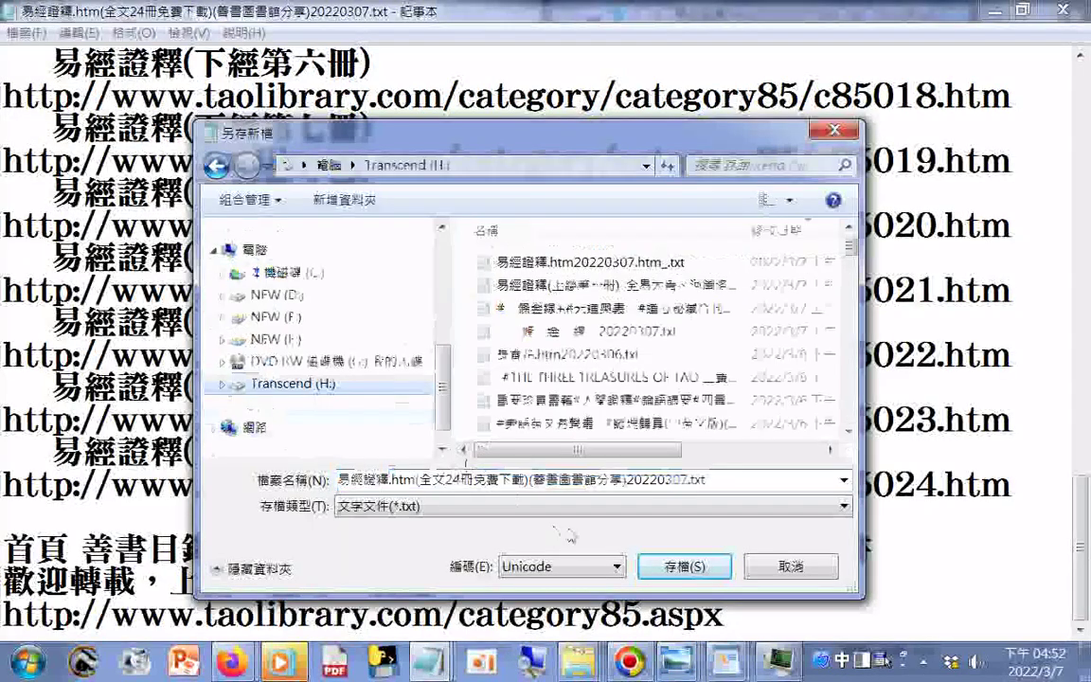
pyautogui.click(528, 488)
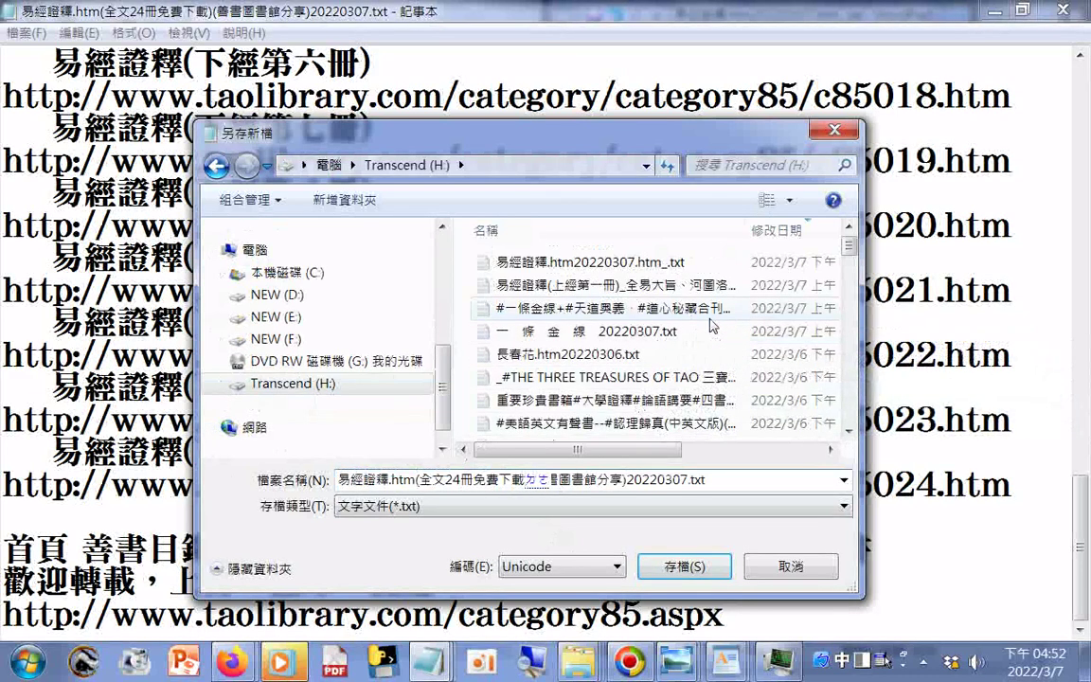
pyautogui.write('的')
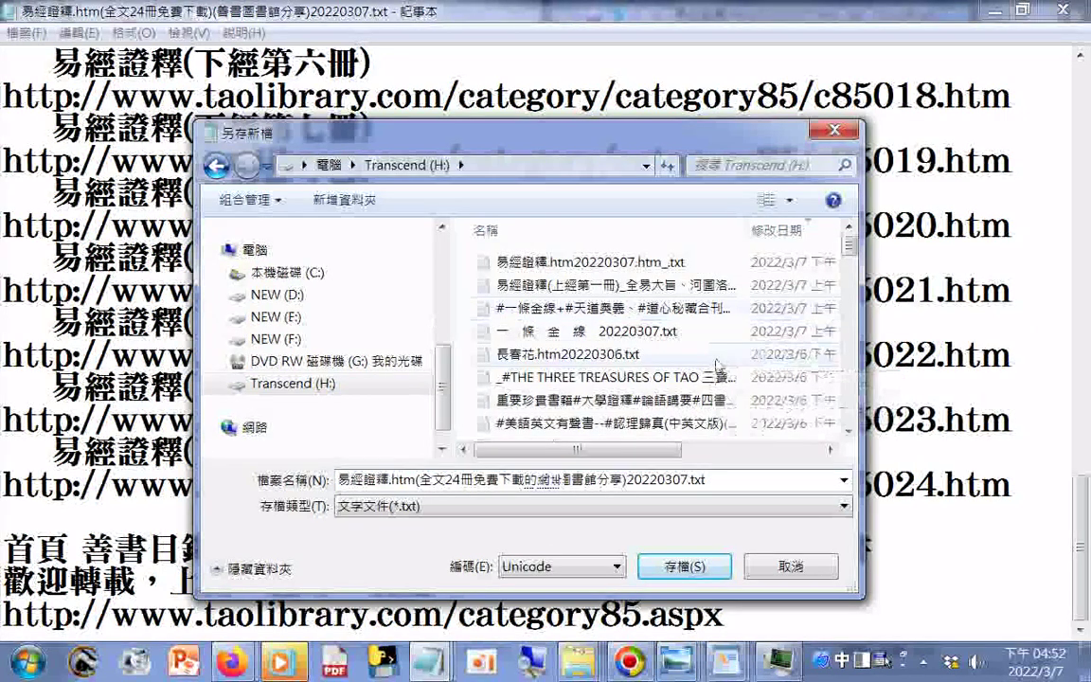
pyautogui.write('網址')
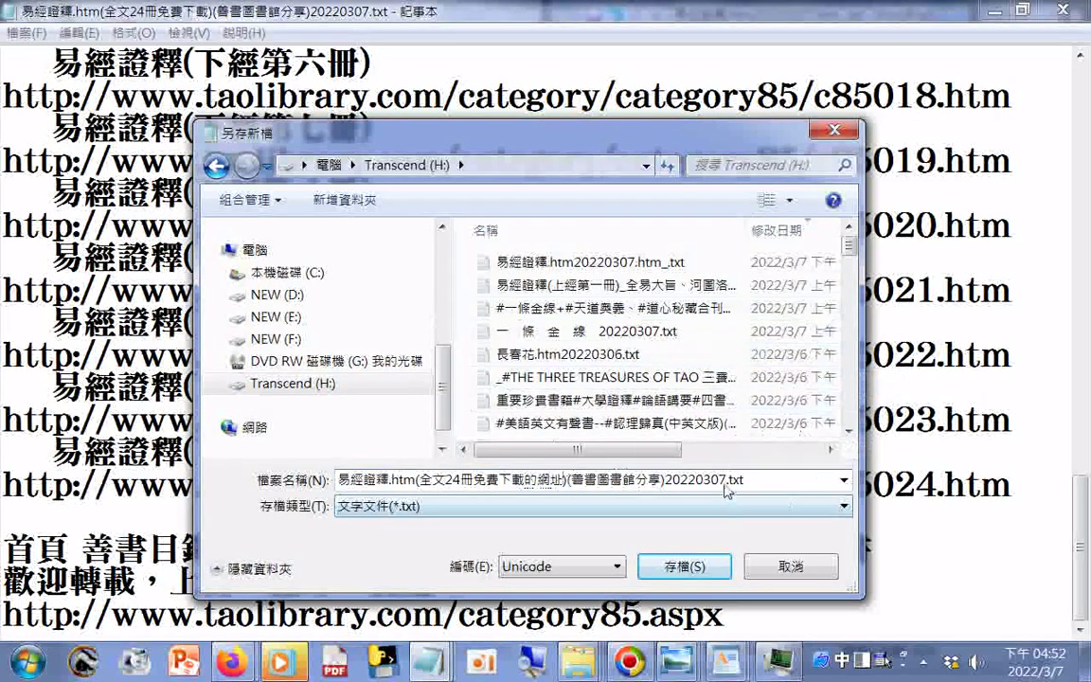
# Copy the revised file name without its .txt extension and save the copy on Transcend (H:)
pyautogui.moveTo(726, 480); pyautogui.dragTo(333, 485)
pyautogui.rightClick(333, 482)
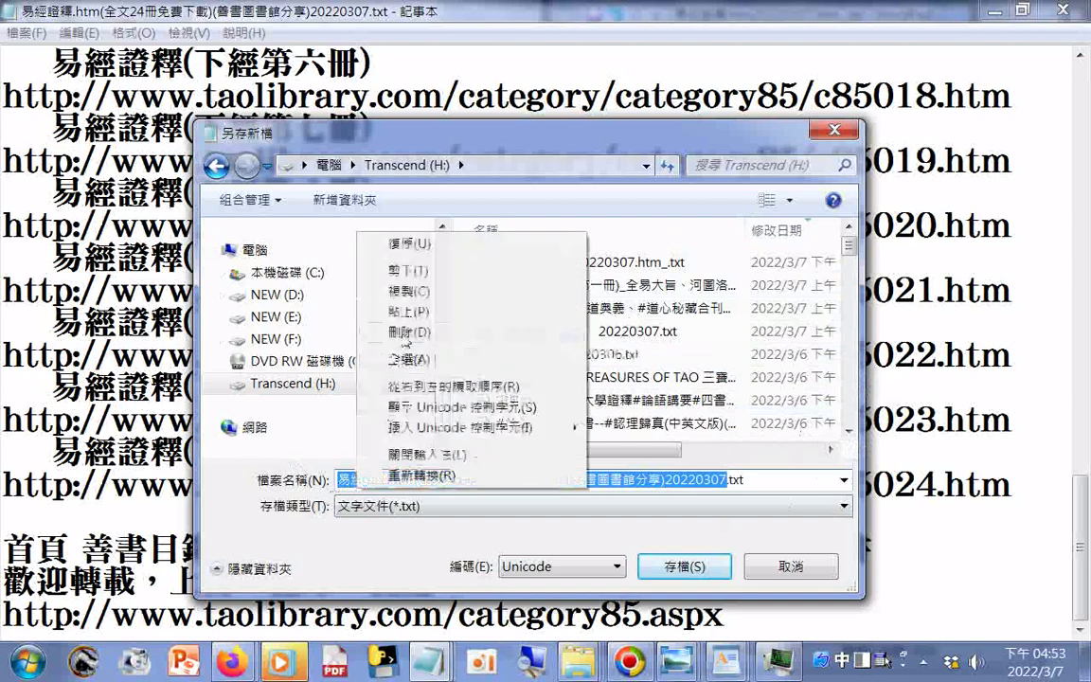
pyautogui.click(407, 291)
pyautogui.click(682, 568)
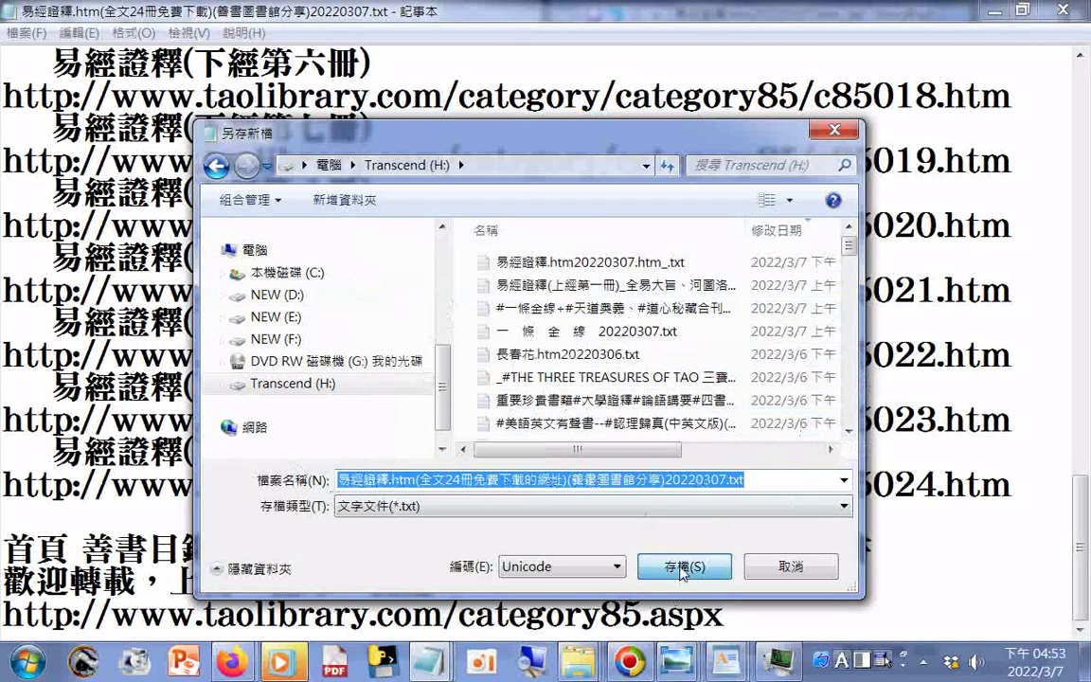
# Save a copy of the document under the same name in the 文件 library
pyautogui.click(26, 32)
pyautogui.click(66, 113)
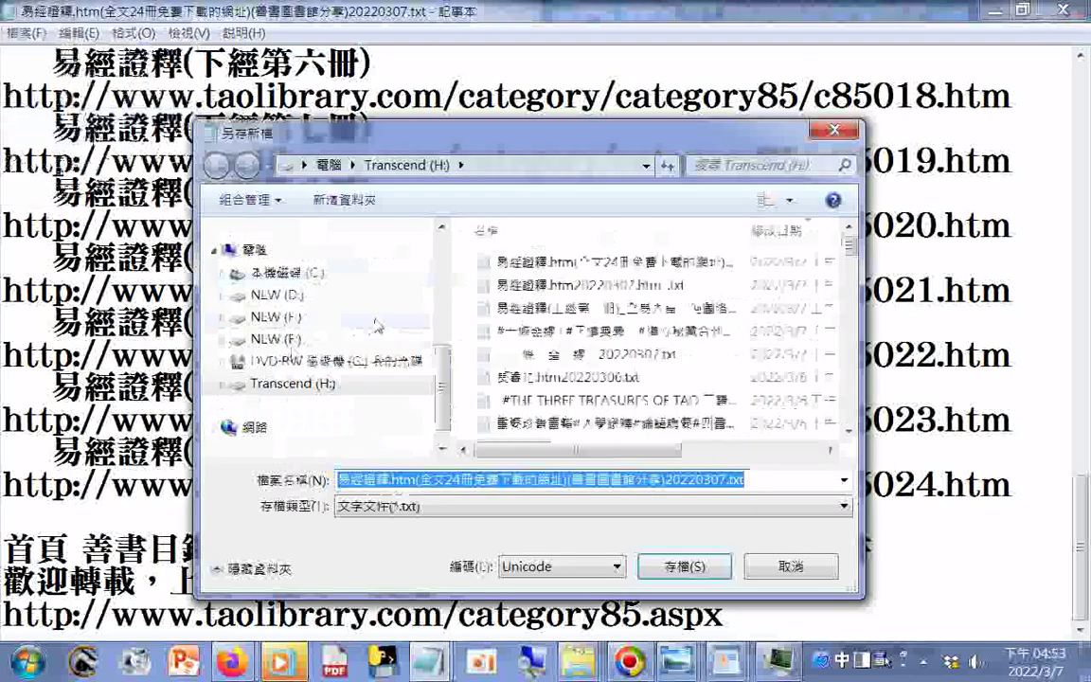
pyautogui.scroll(3, 402, 248)
pyautogui.click(257, 273)
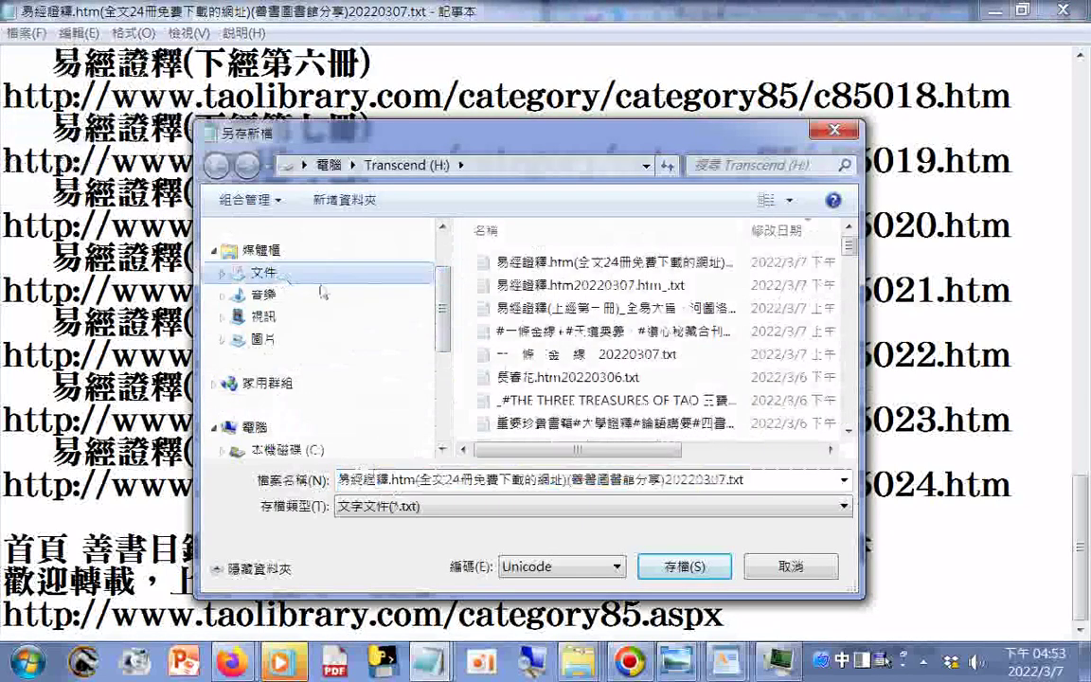
pyautogui.click(687, 568)
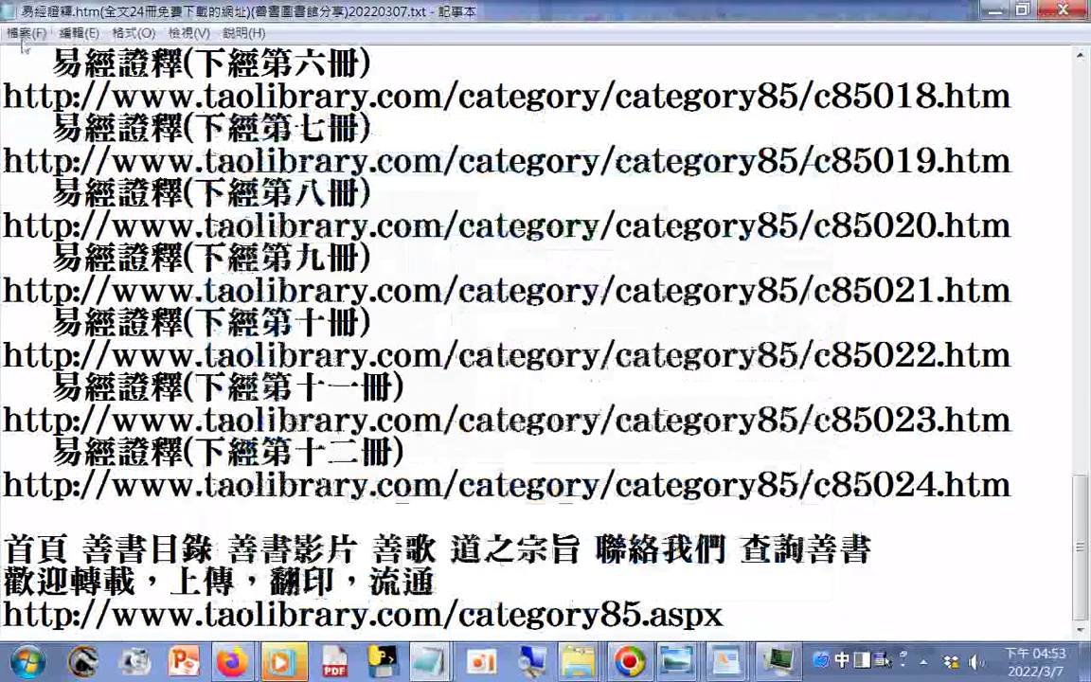
# Save a copy of the document under the same name on the NEW (D:) drive
pyautogui.click(26, 32)
pyautogui.click(219, 223)
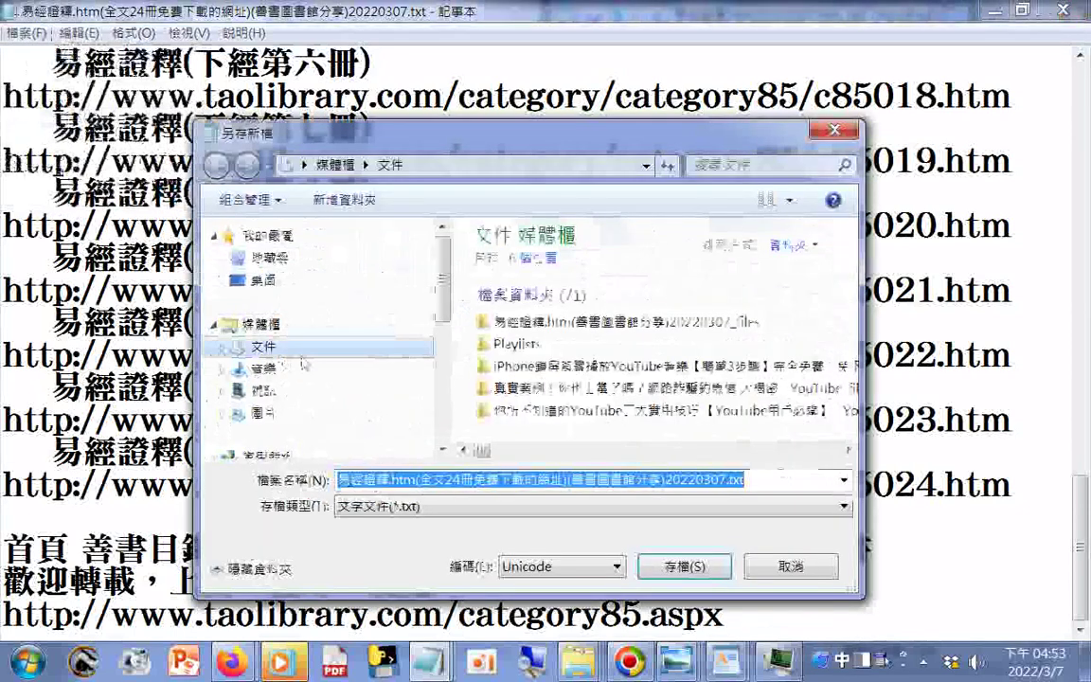
pyautogui.scroll(-3, 312, 370)
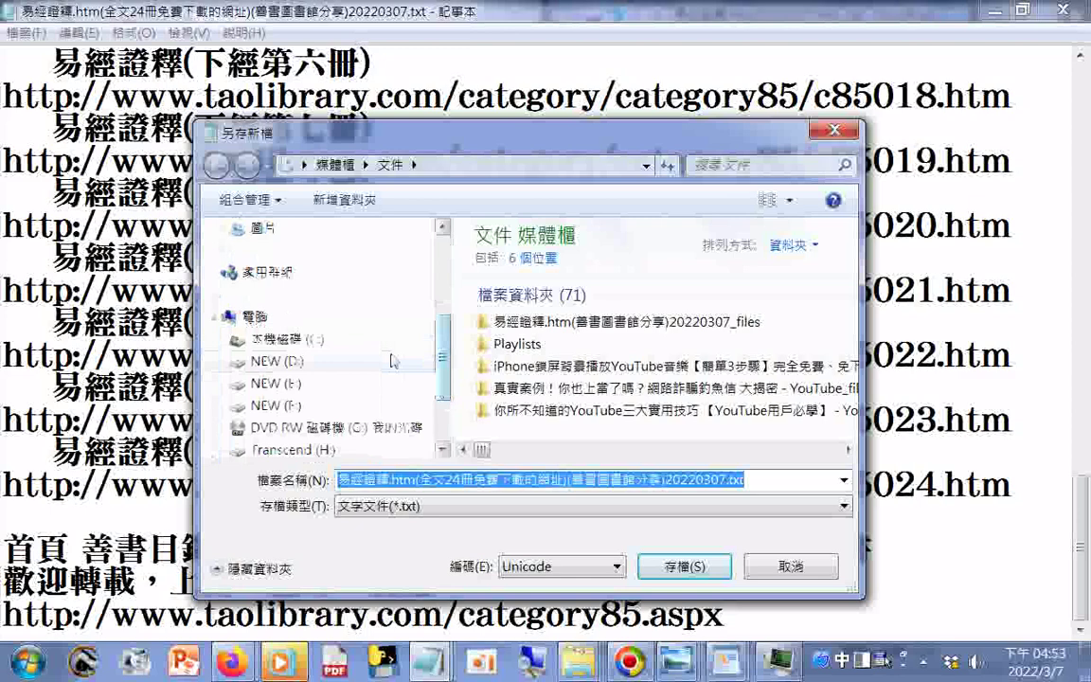
pyautogui.click(322, 360)
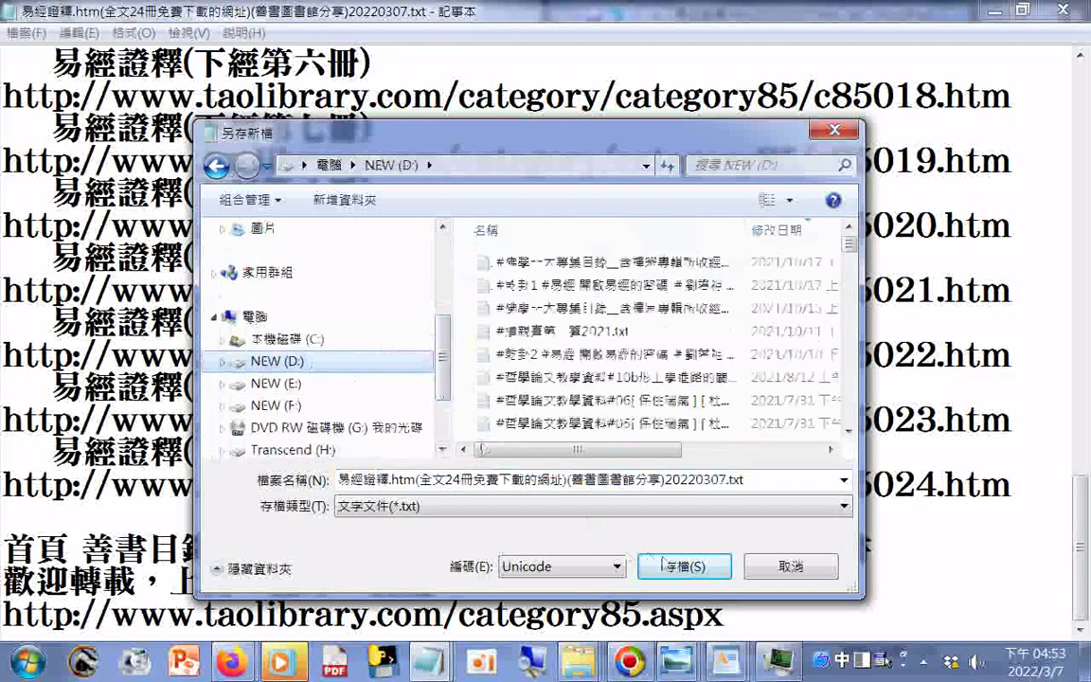
pyautogui.click(668, 566)
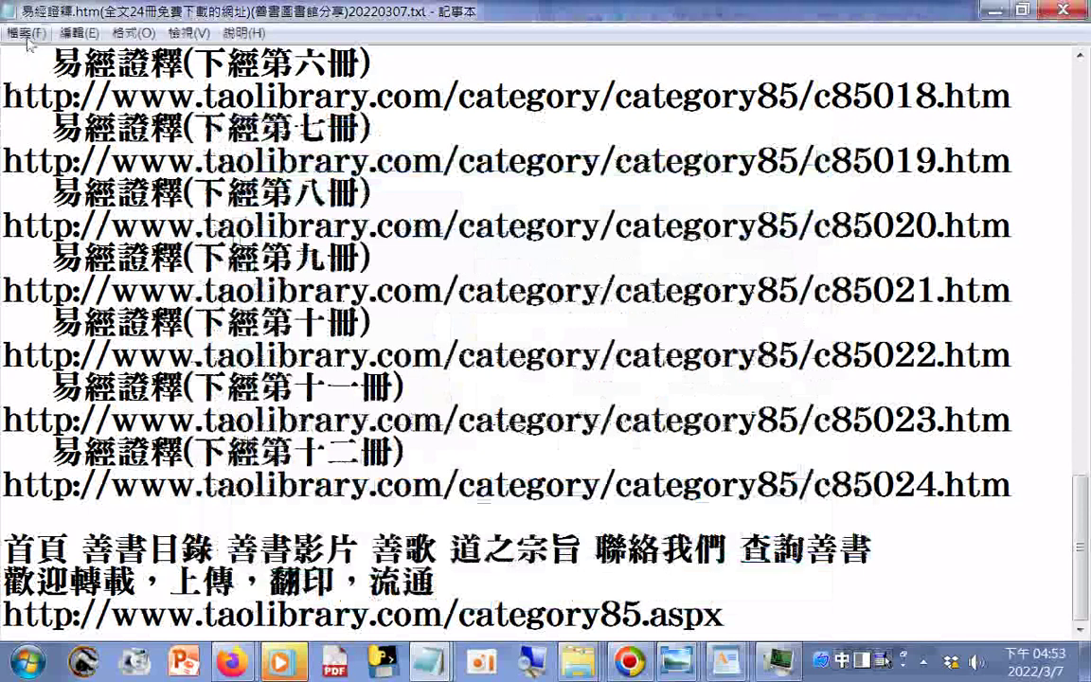
# Save a copy of the document under the same name on the NEW (E:) drive
pyautogui.click(26, 33)
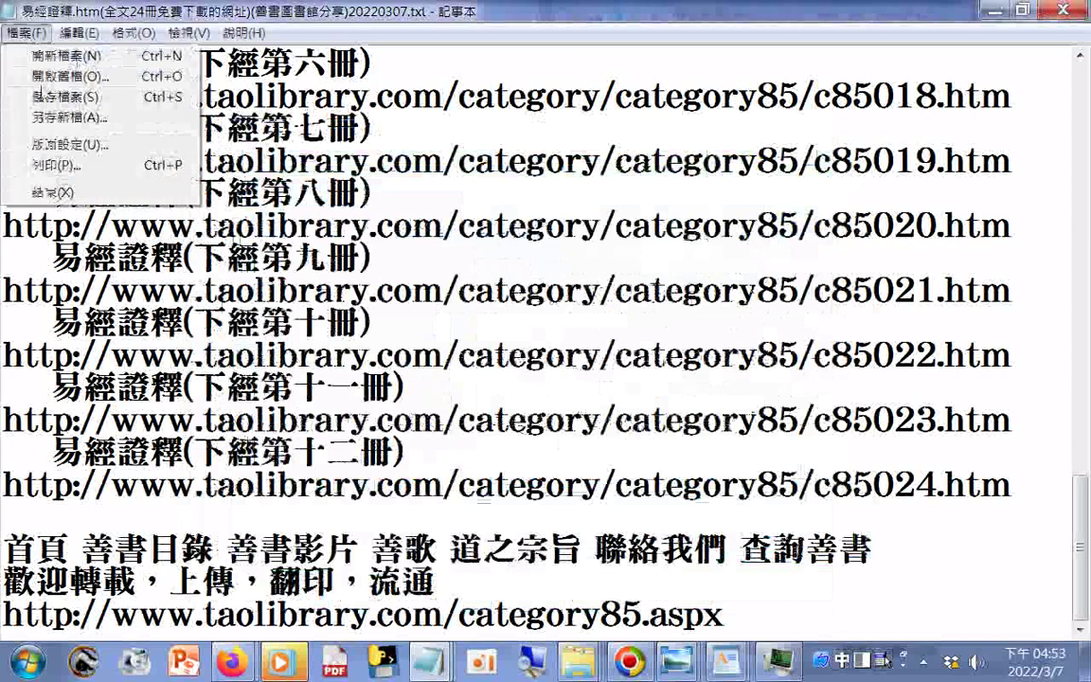
pyautogui.click(59, 118)
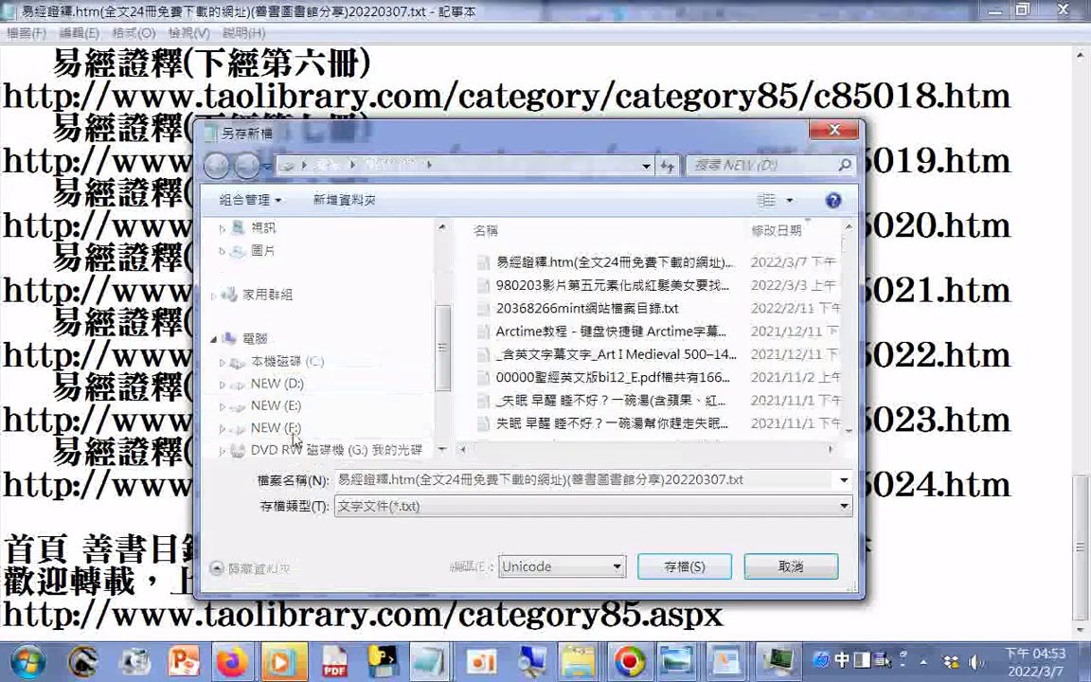
pyautogui.click(289, 428)
pyautogui.click(276, 405)
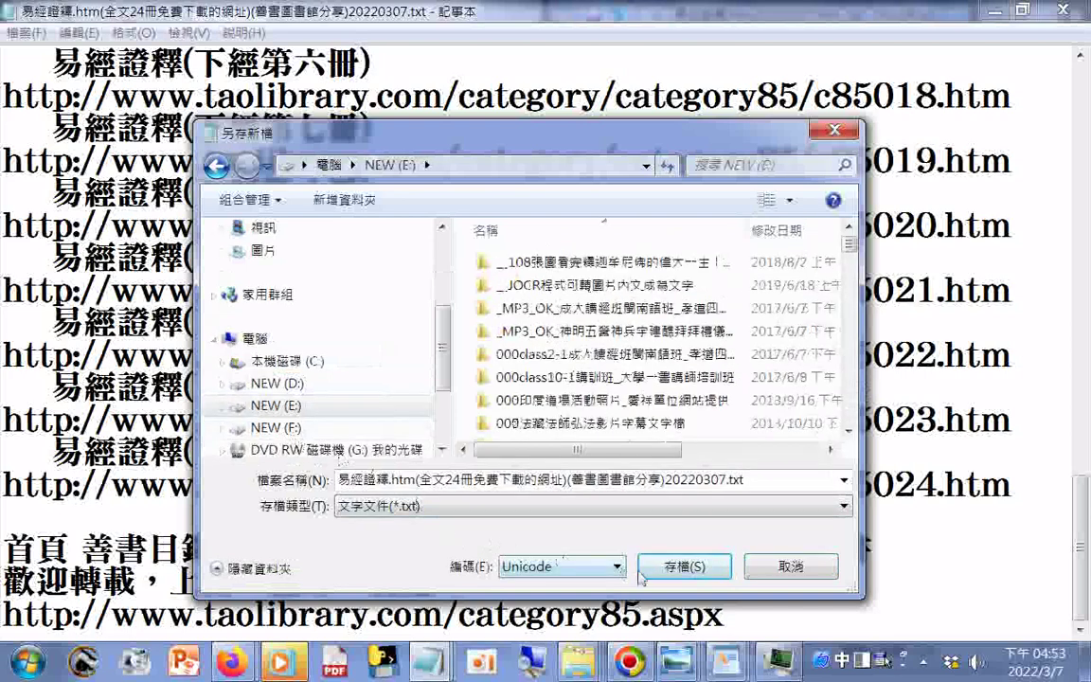
pyautogui.click(688, 568)
pyautogui.hotkey('ctrl', 'c')
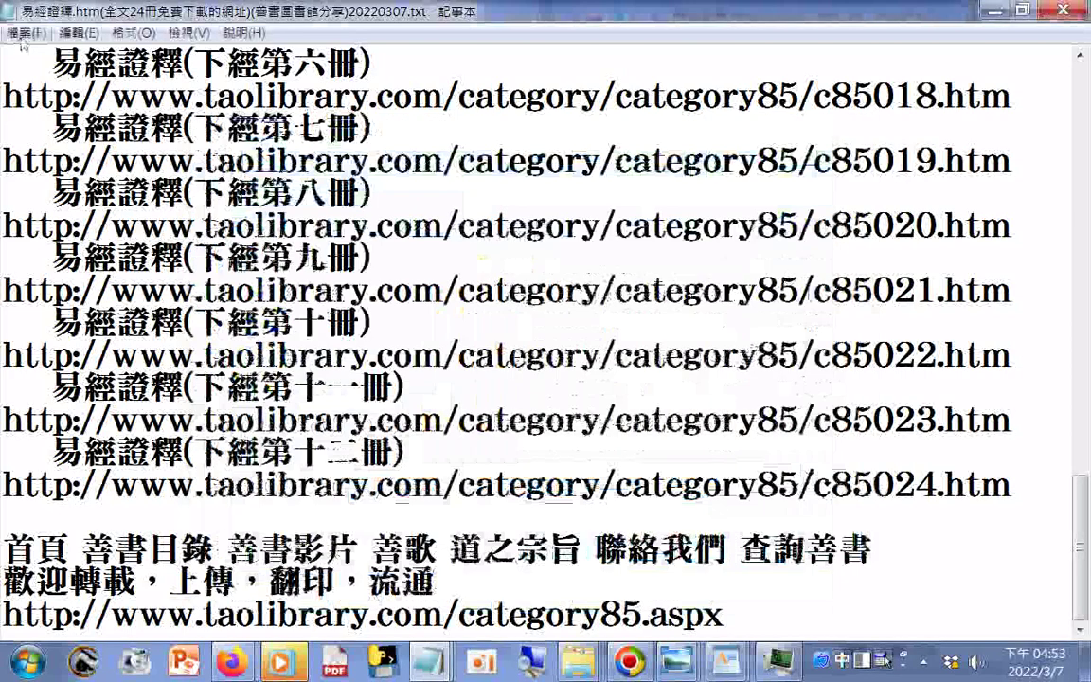
# Save one more copy of the document under the same file name
pyautogui.click(26, 32)
pyautogui.click(65, 116)
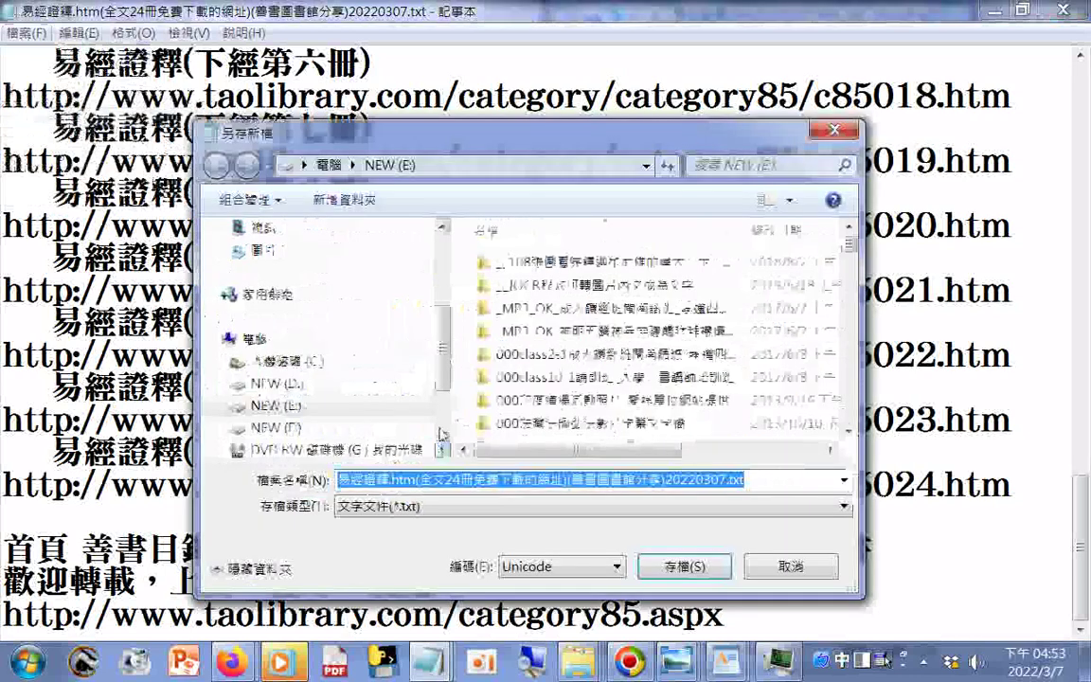
pyautogui.click(674, 568)
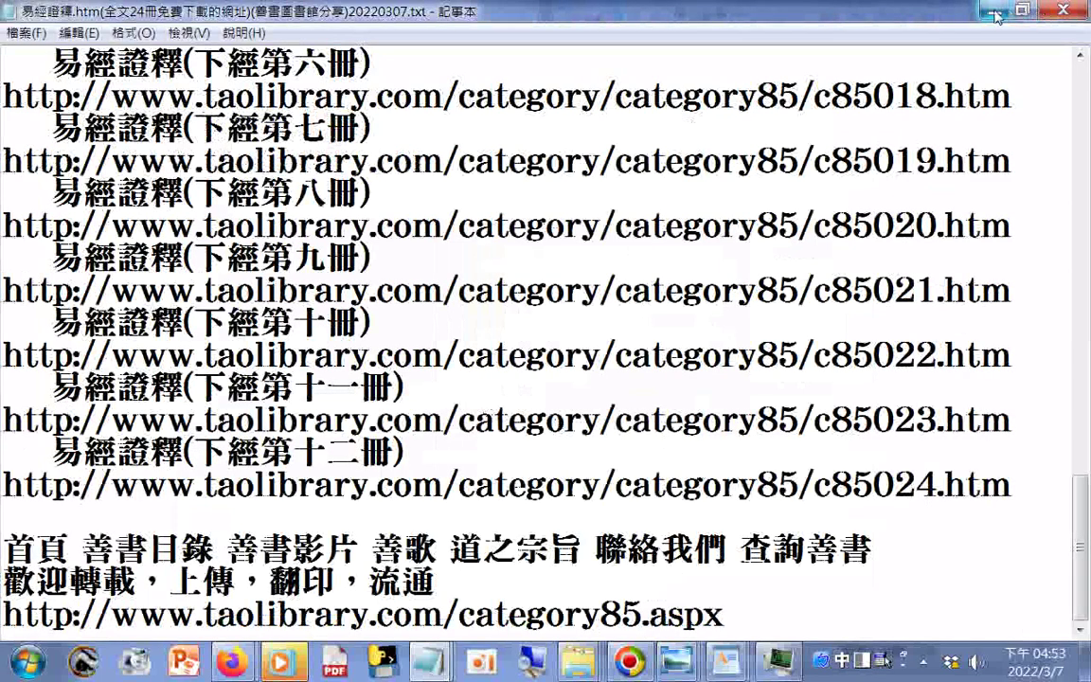
# Replace the title line at the start of the document with the copied file name and save the document
pyautogui.rightClick(452, 305)
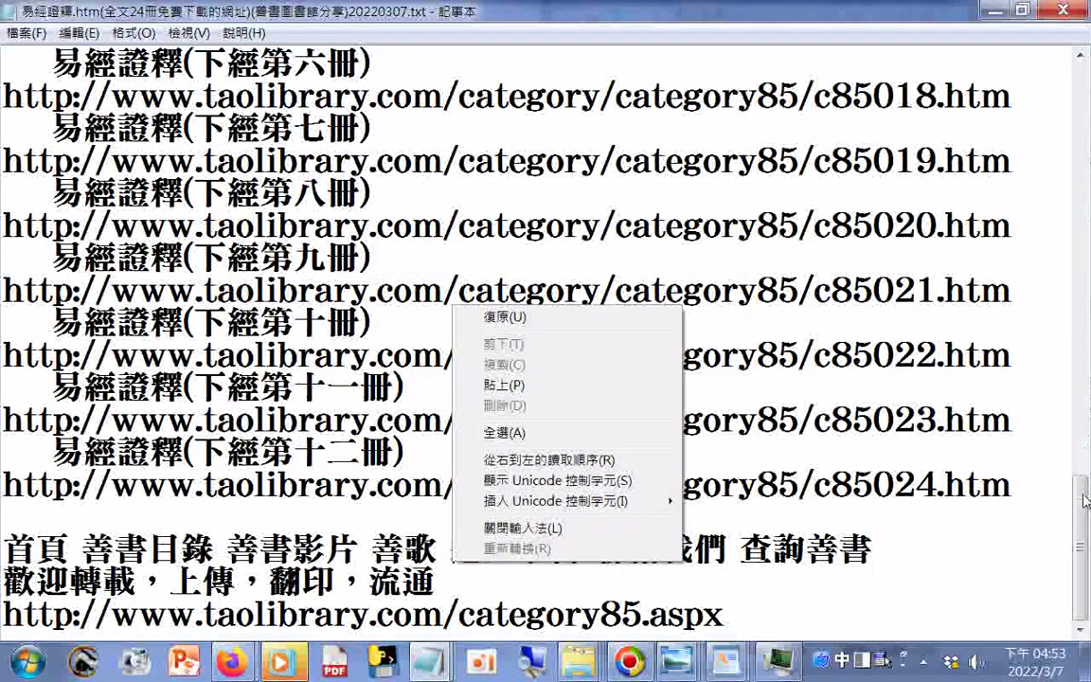
pyautogui.moveTo(1085, 499); pyautogui.dragTo(1085, 57)
pyautogui.moveTo(634, 62); pyautogui.dragTo(28, 61)
pyautogui.rightClick(63, 41)
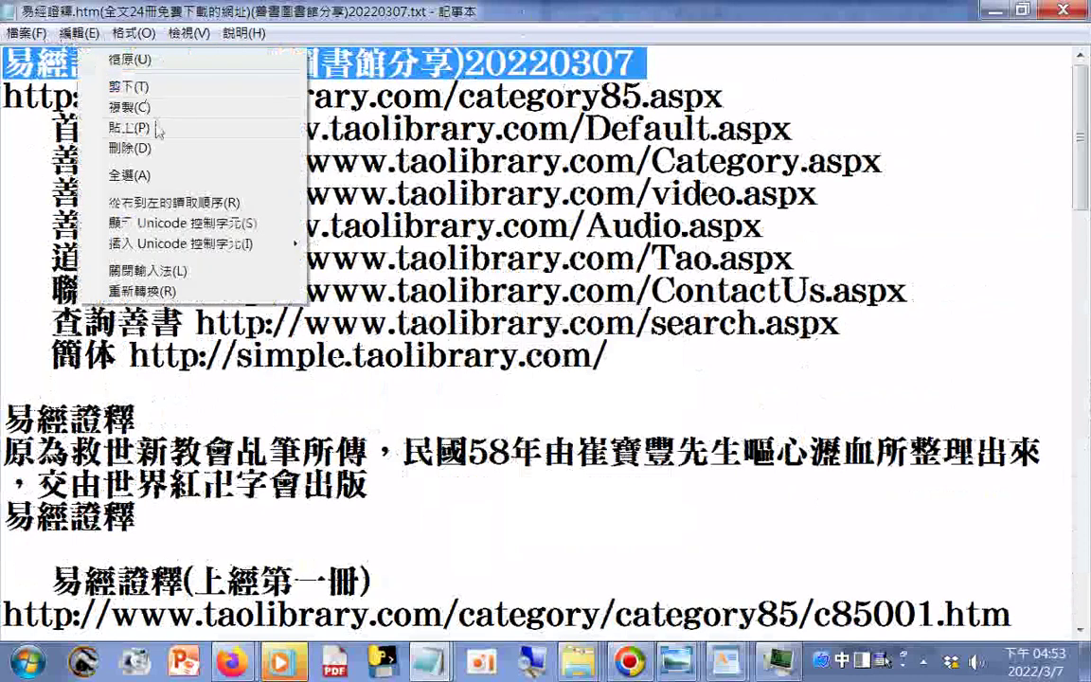
pyautogui.click(142, 106)
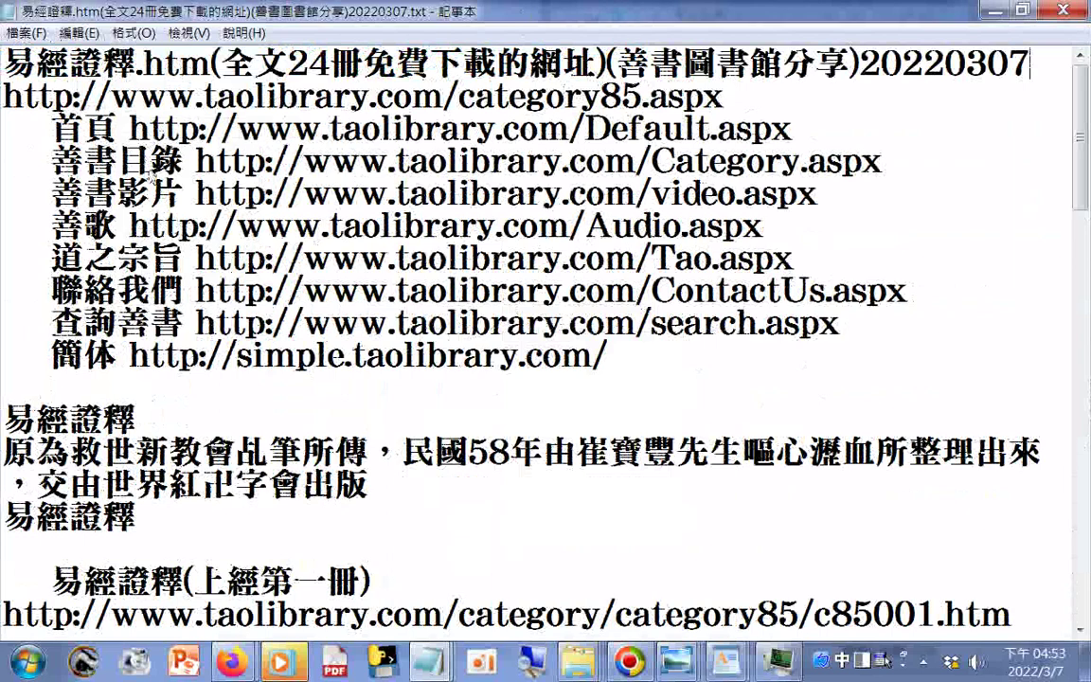
pyautogui.click(26, 32)
pyautogui.click(47, 95)
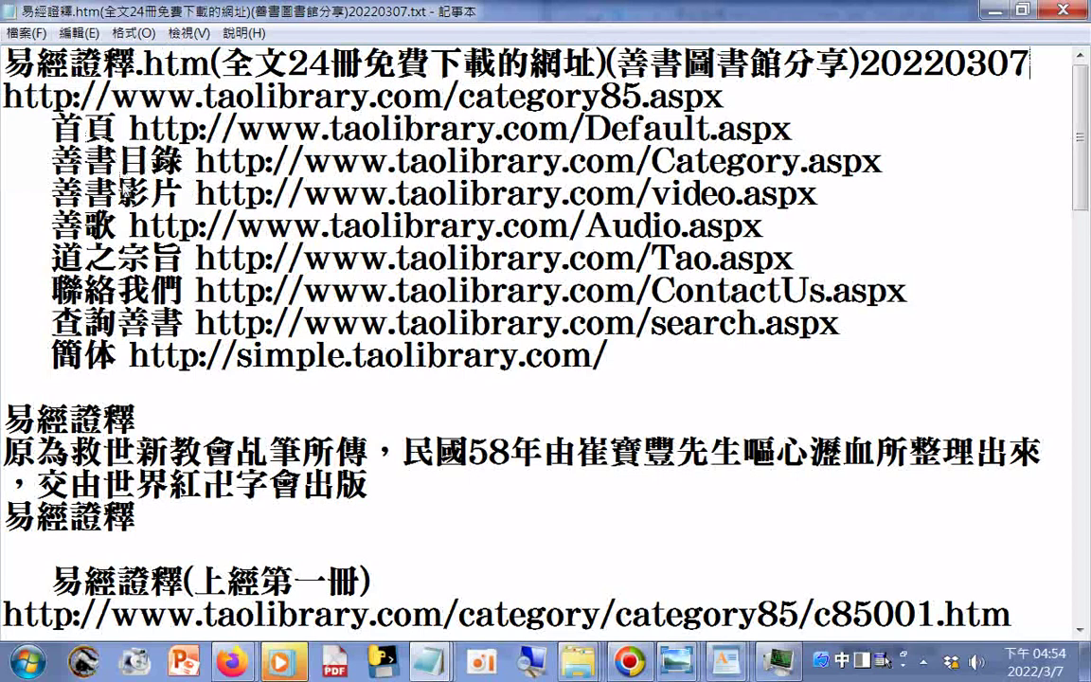
# Select and copy the entire text of the 易經證釋 link document
pyautogui.scroll(-20, 123, 190)
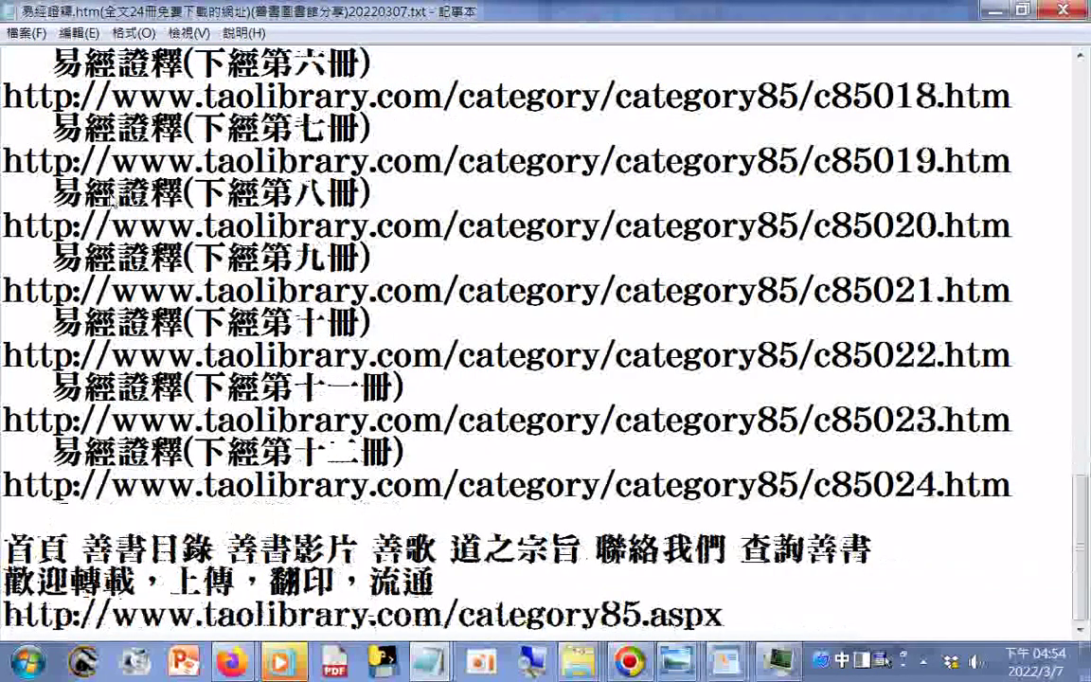
pyautogui.rightClick(112, 201)
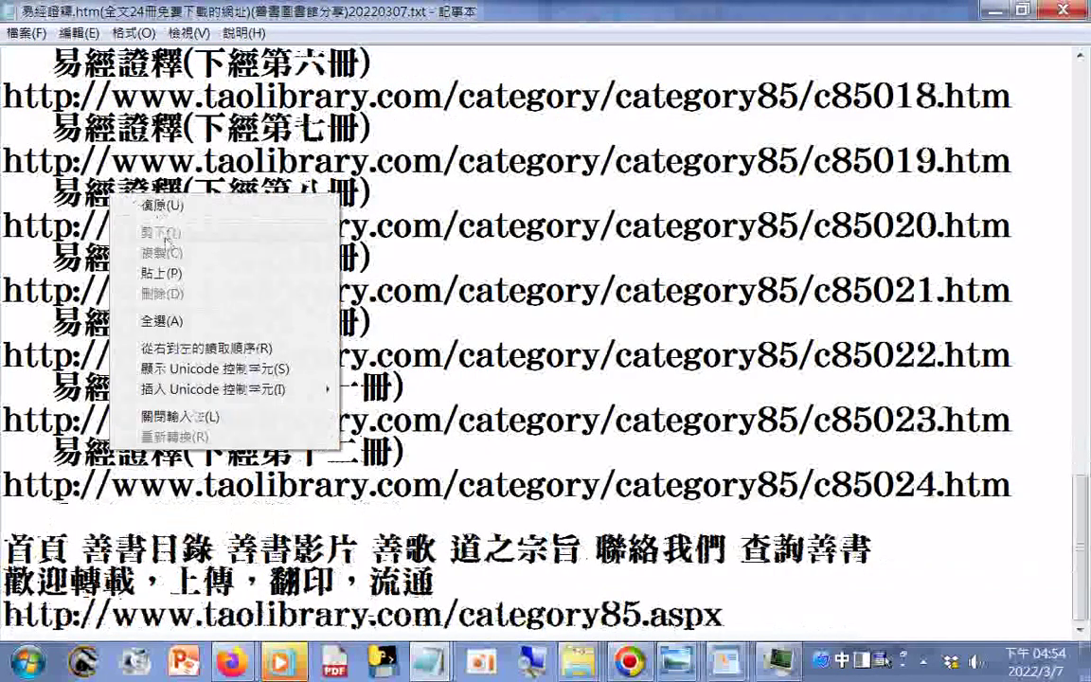
pyautogui.click(157, 322)
pyautogui.scroll(10, 308, 121)
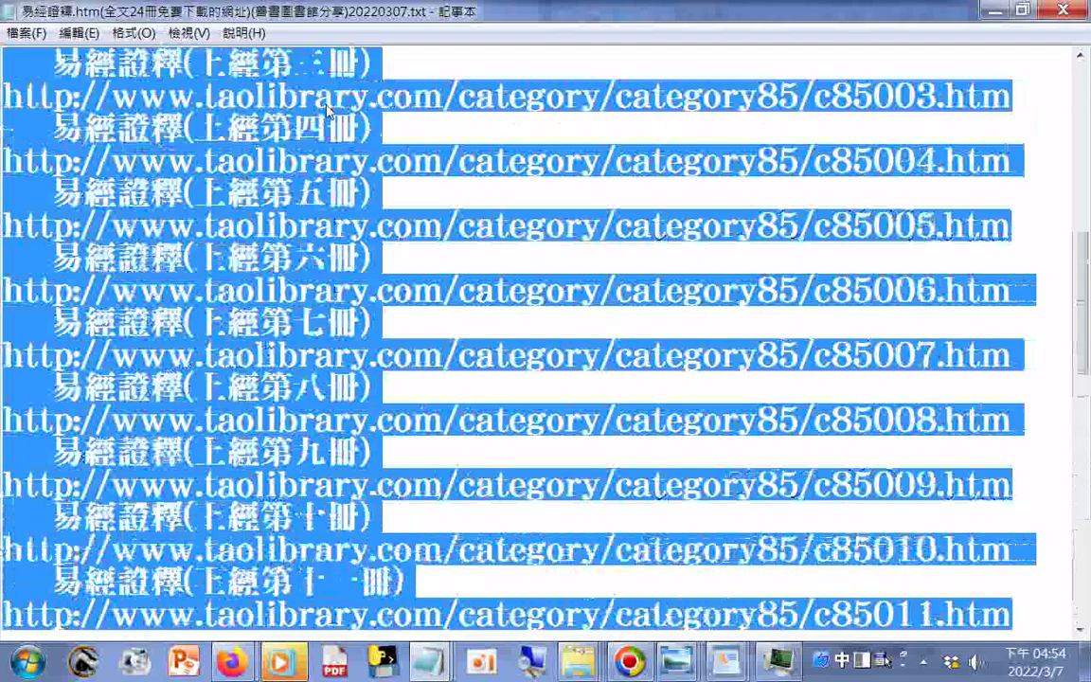
pyautogui.scroll(7, 327, 110)
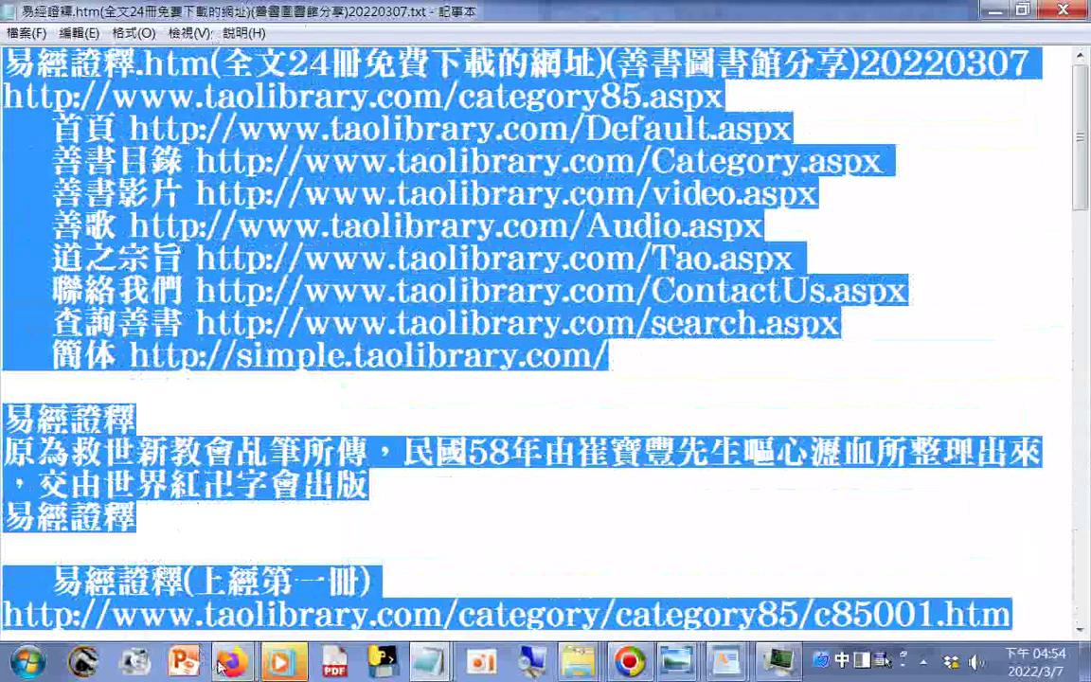
# Switch to Firefox and open YouTube Studio in a new tab
pyautogui.moveTo(220, 665)
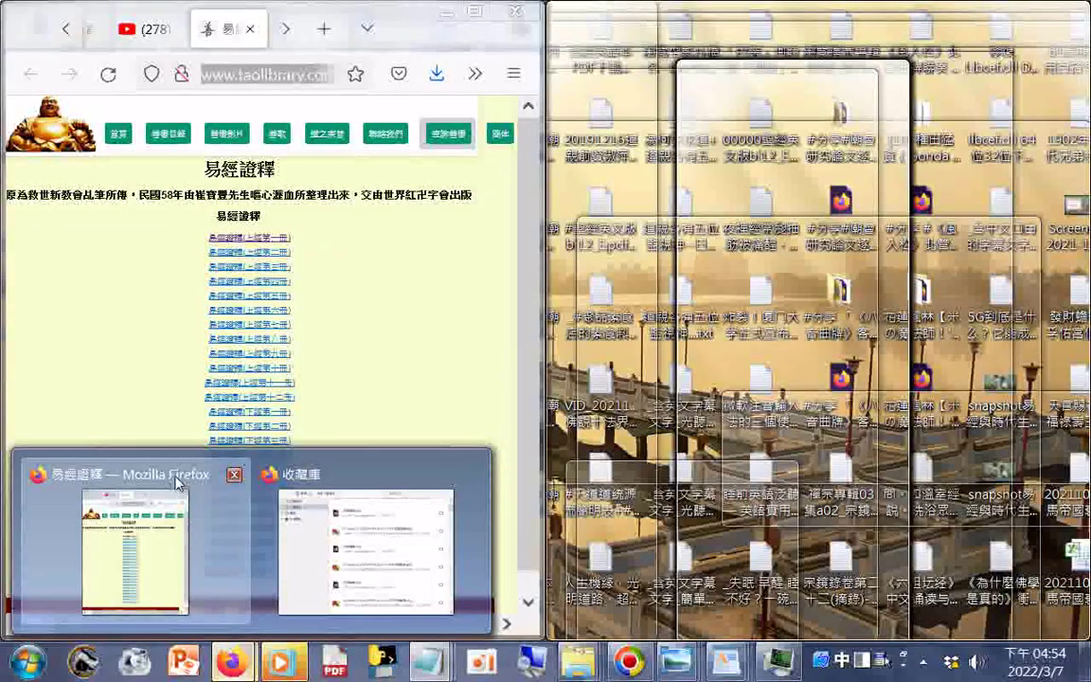
pyautogui.click(175, 483)
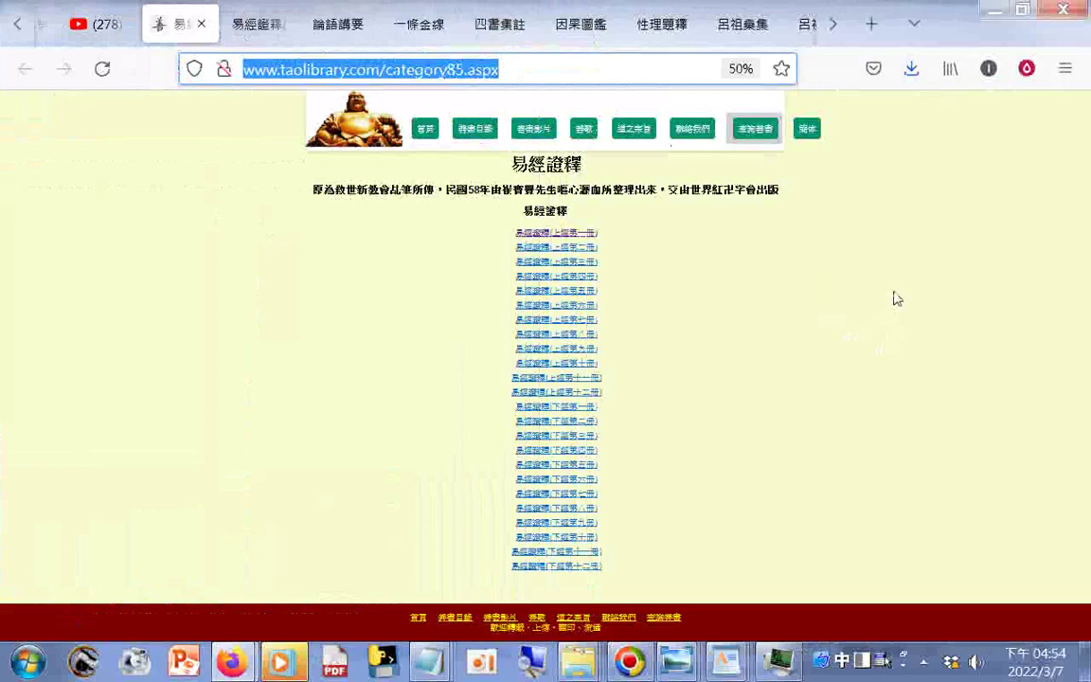
pyautogui.click(870, 24)
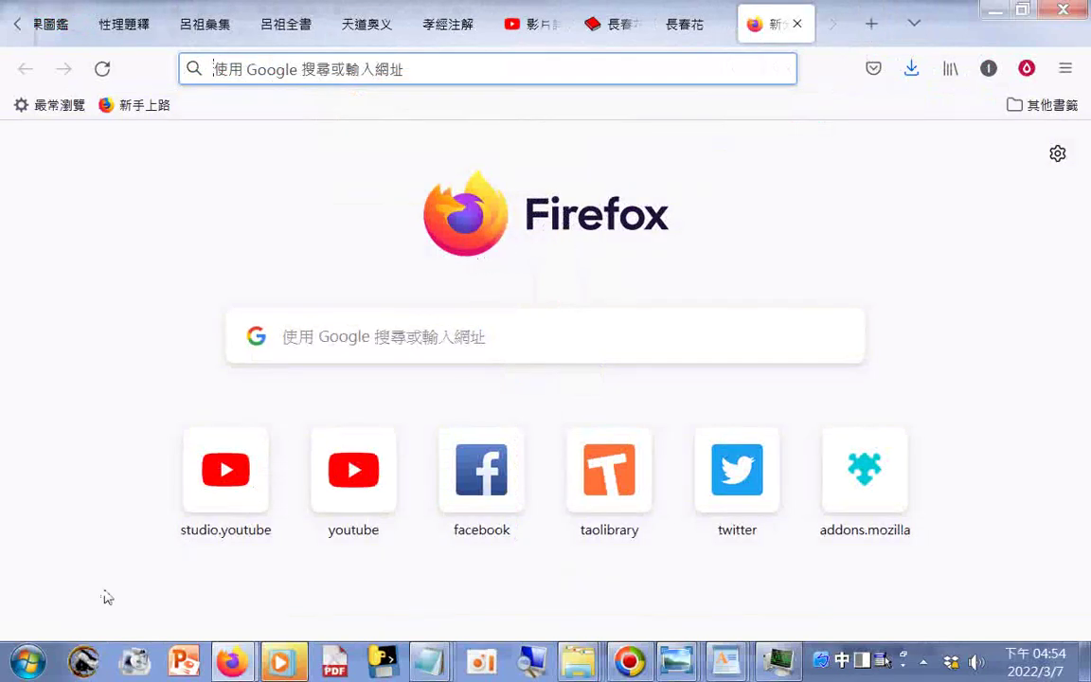
pyautogui.click(221, 485)
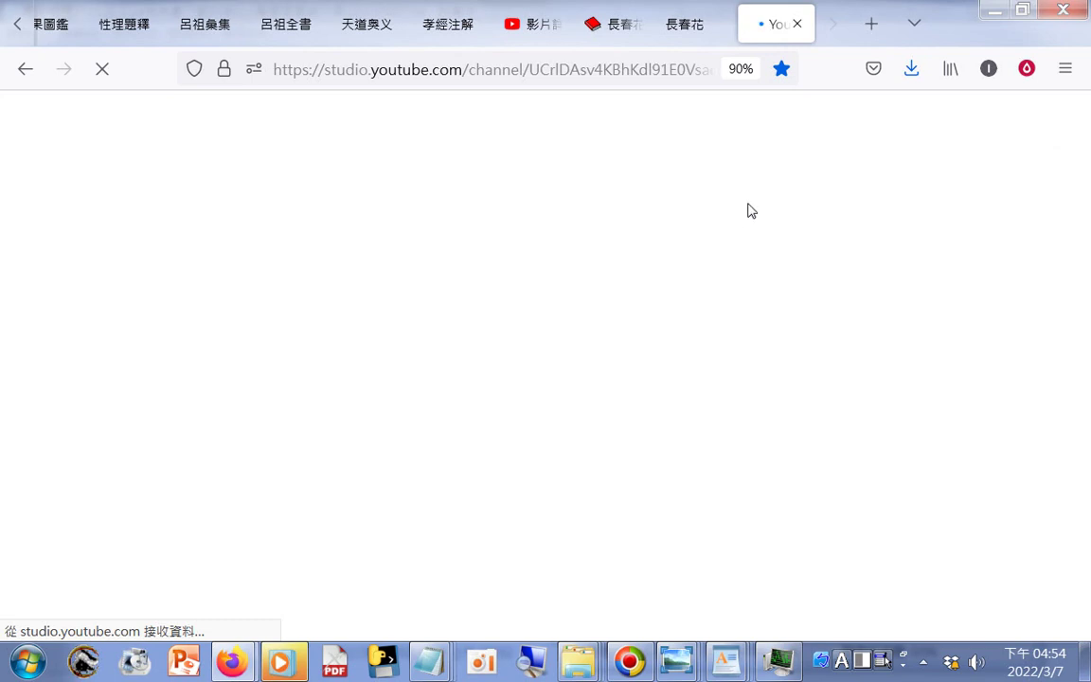
pyautogui.hotkey('ctrl', 'shift', 'd')
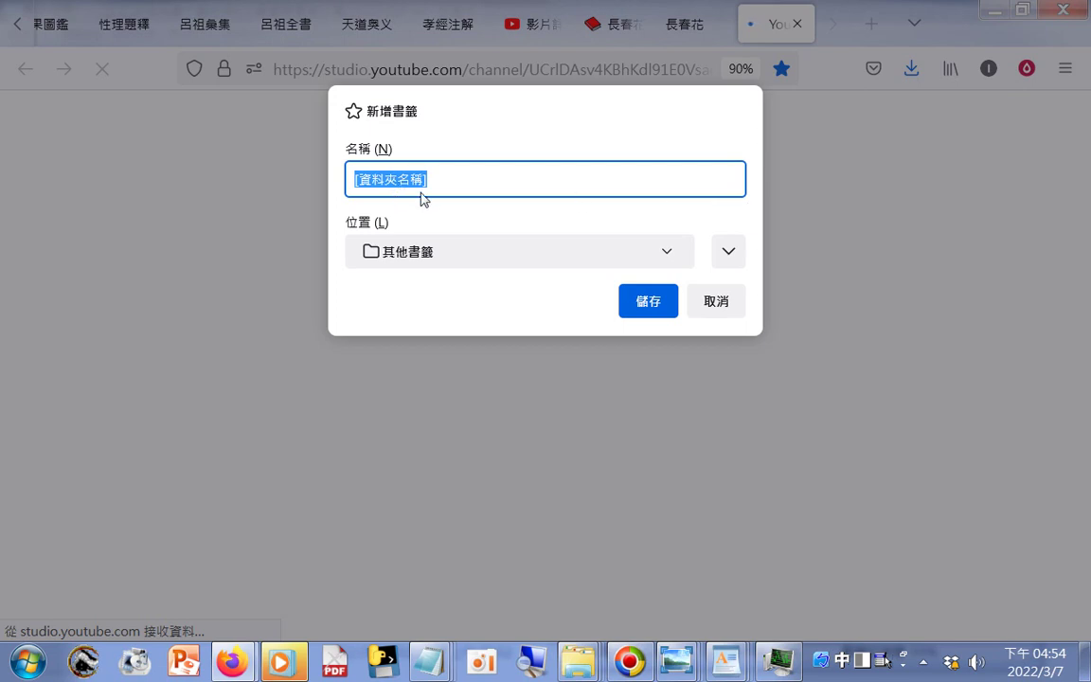
pyautogui.rightClick(358, 193)
pyautogui.click(440, 290)
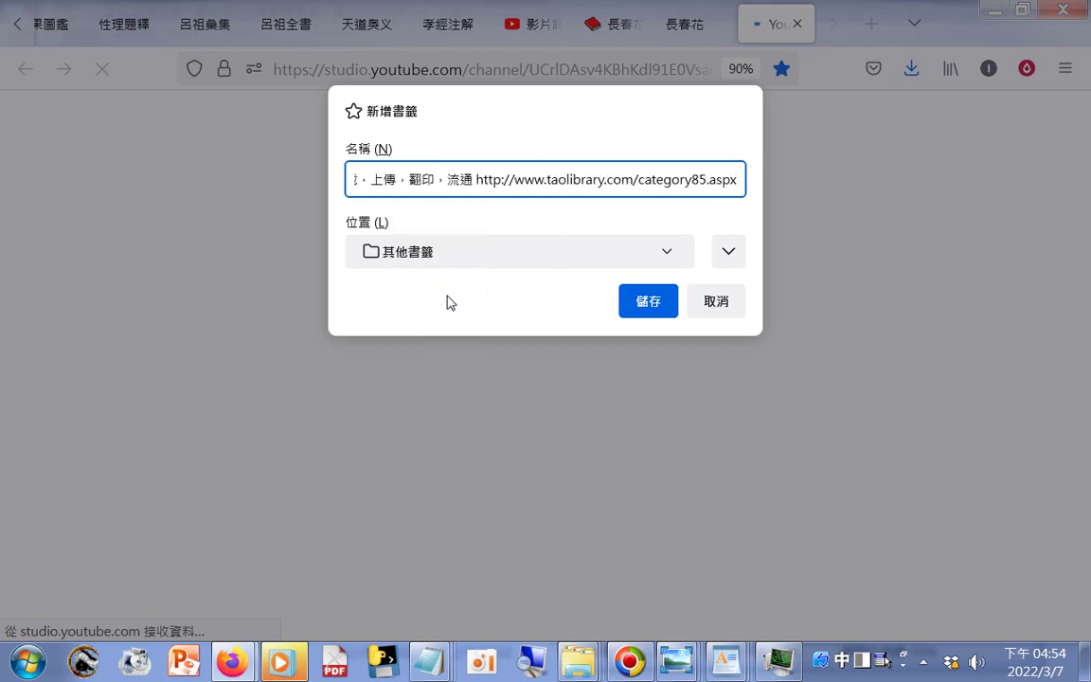
pyautogui.moveTo(473, 187); pyautogui.dragTo(766, 197)
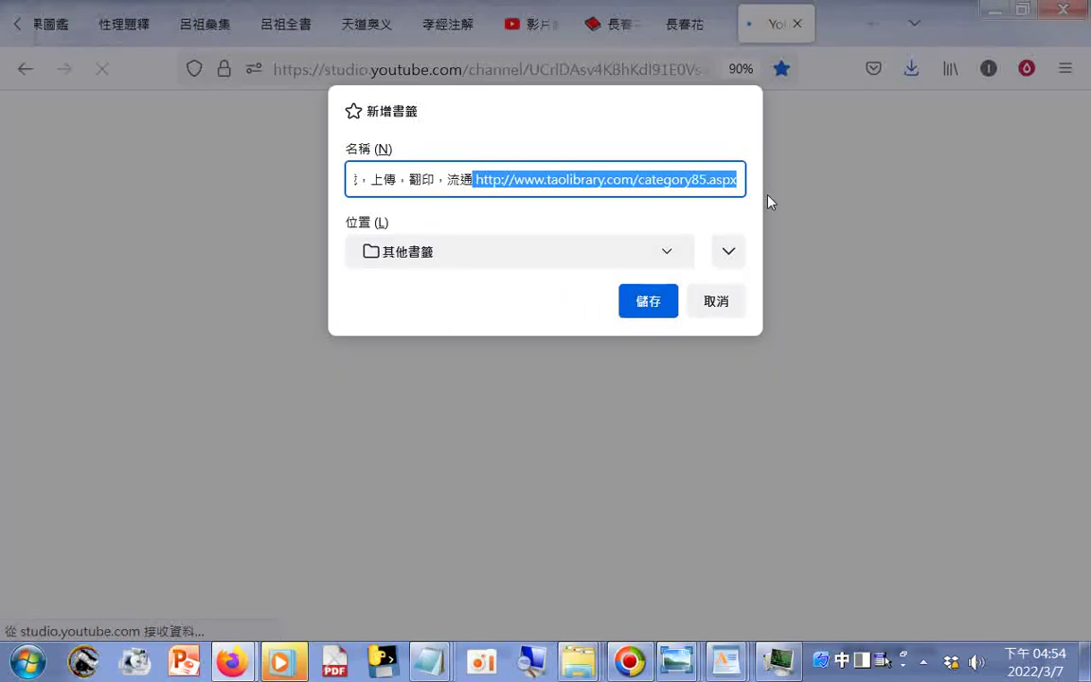
pyautogui.press('BackSpace')
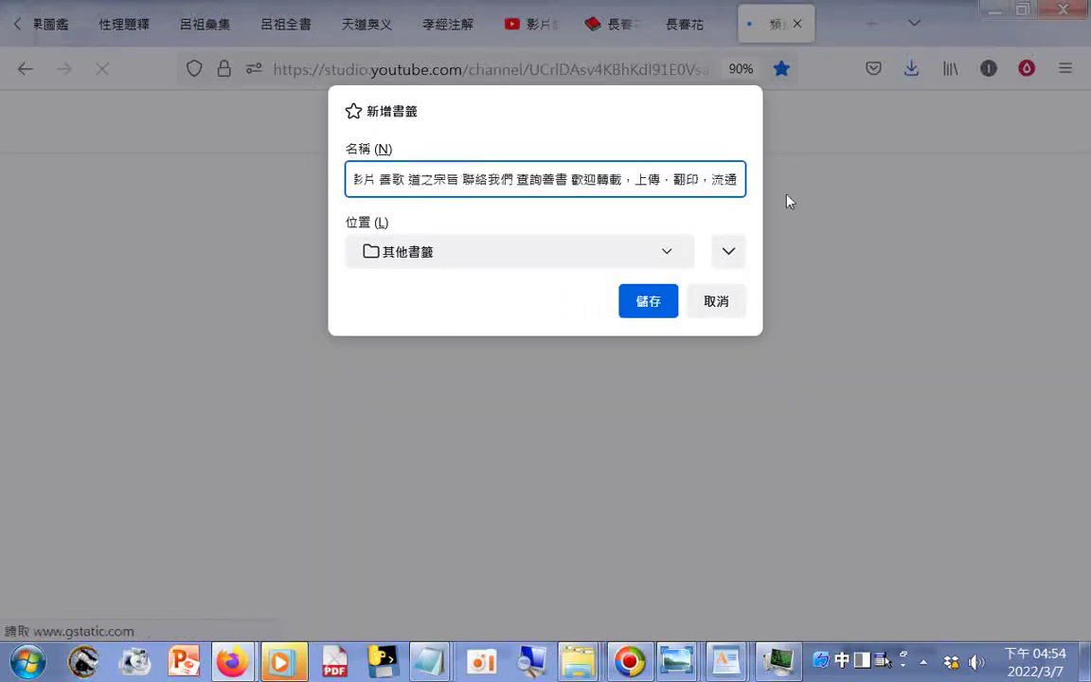
pyautogui.moveTo(744, 187); pyautogui.dragTo(708, 332)
pyautogui.click(715, 302)
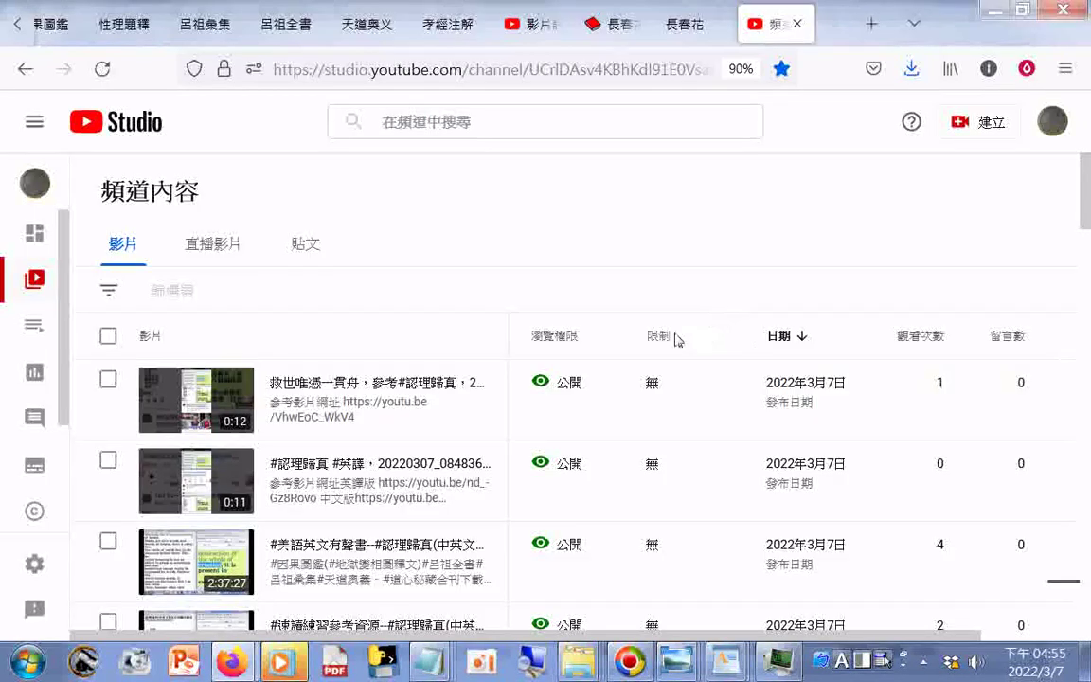
# Go from YouTube Studio to the channel's own page and review the recent posts in its 社群 section
pyautogui.click(1049, 123)
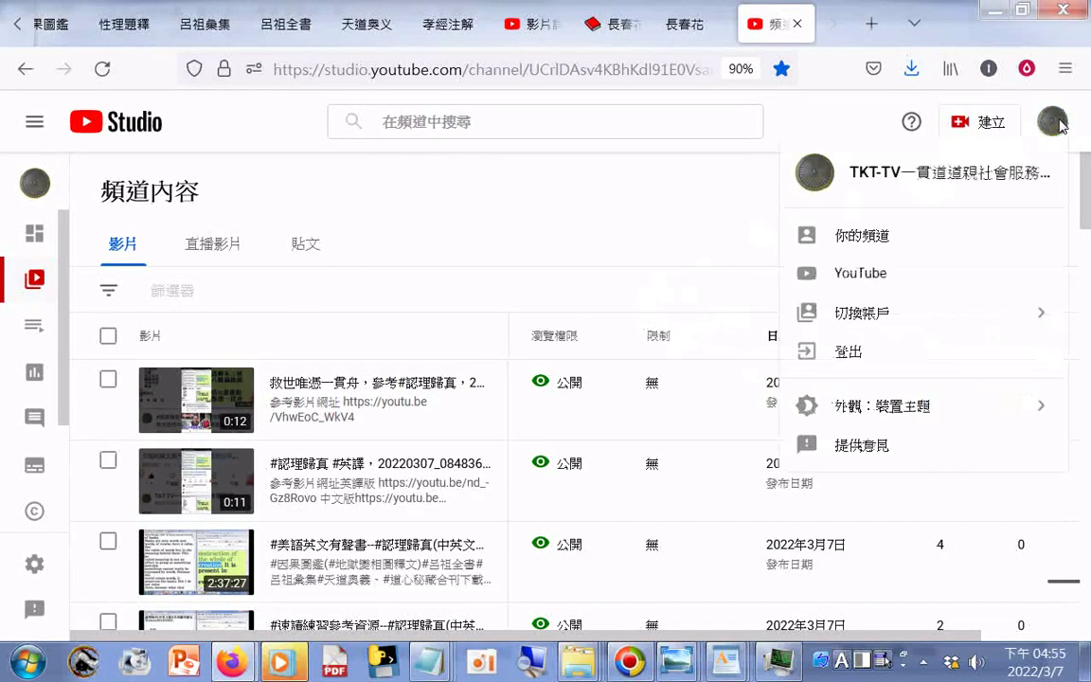
pyautogui.click(881, 236)
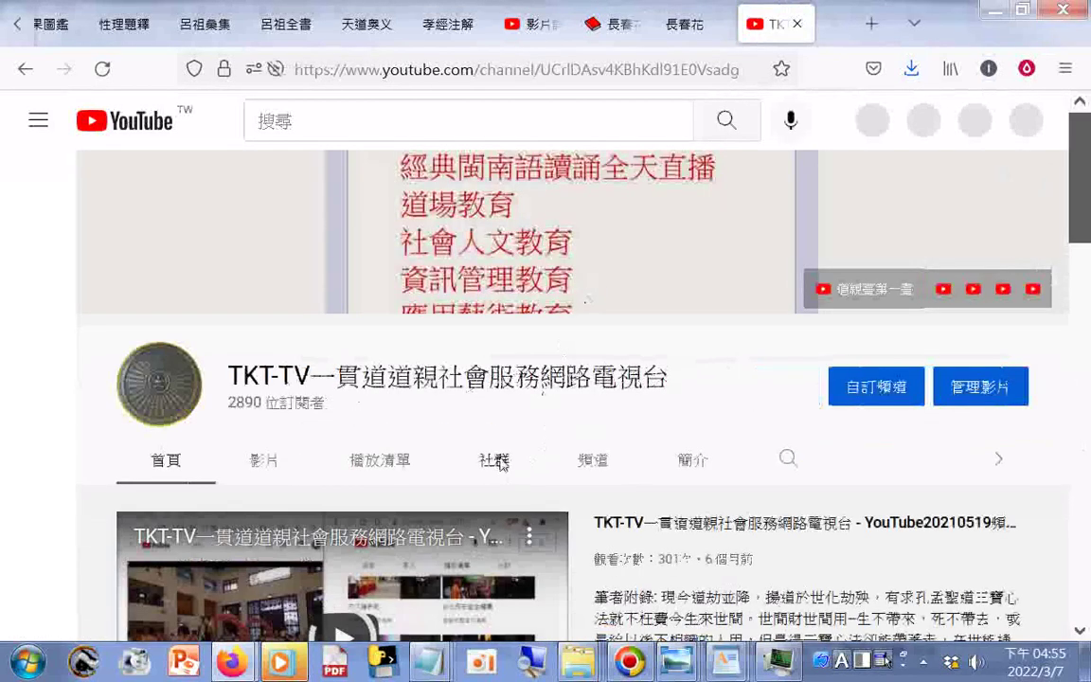
pyautogui.click(500, 462)
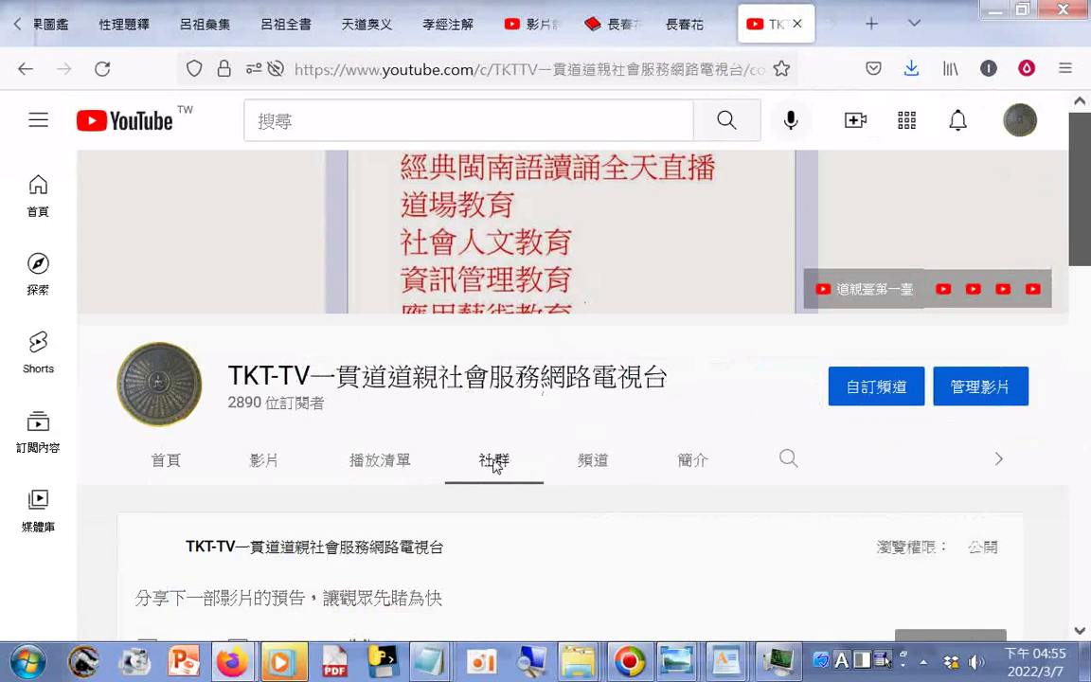
pyautogui.scroll(-3, 455, 499)
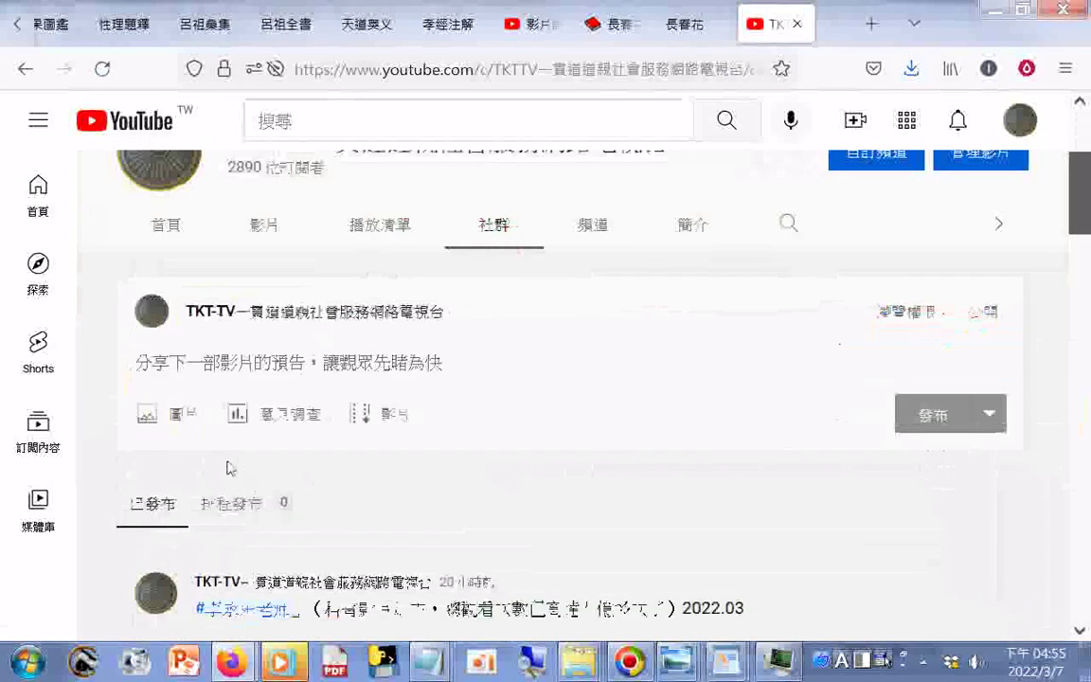
pyautogui.scroll(2, 585, 410)
pyautogui.scroll(-6, 585, 410)
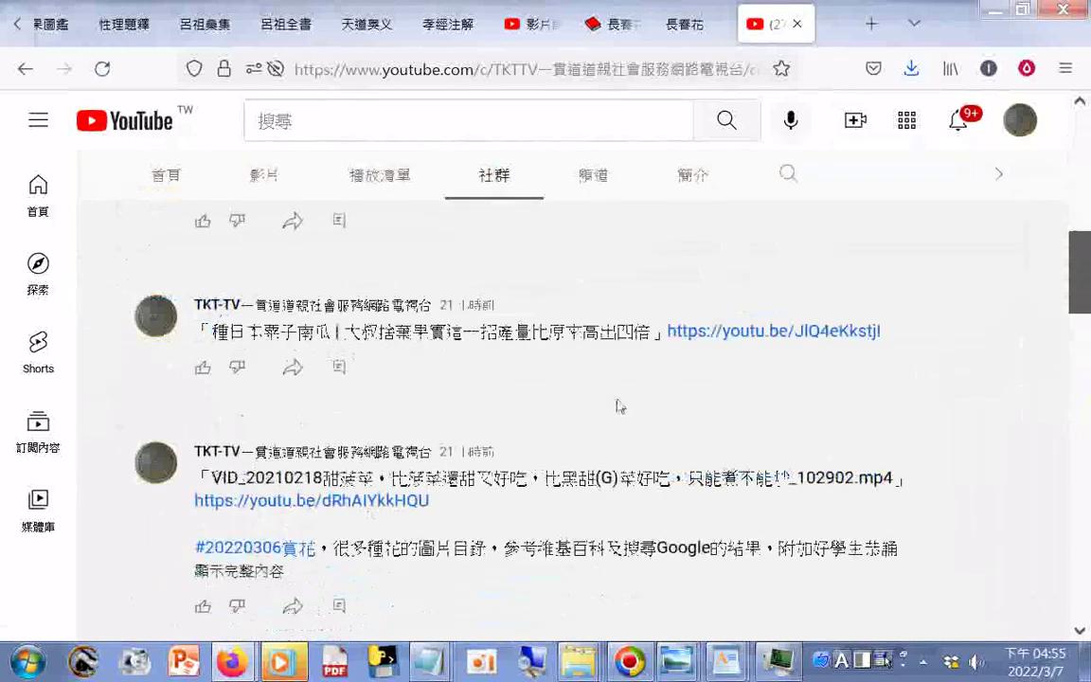
pyautogui.scroll(5, 620, 392)
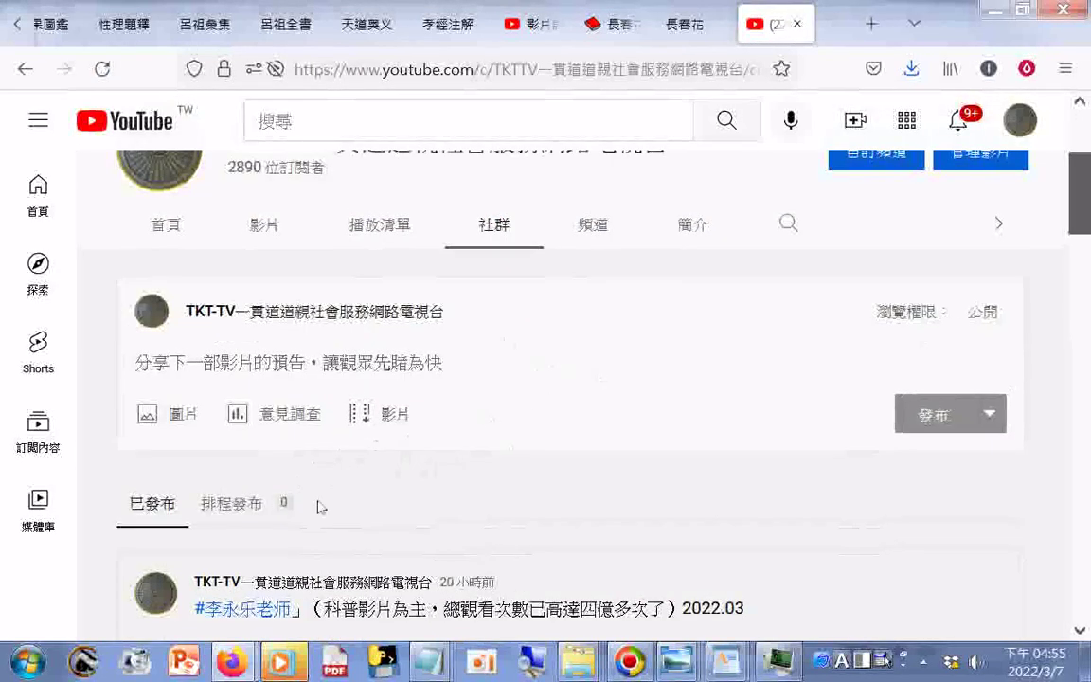
pyautogui.moveTo(587, 615); pyautogui.dragTo(663, 613)
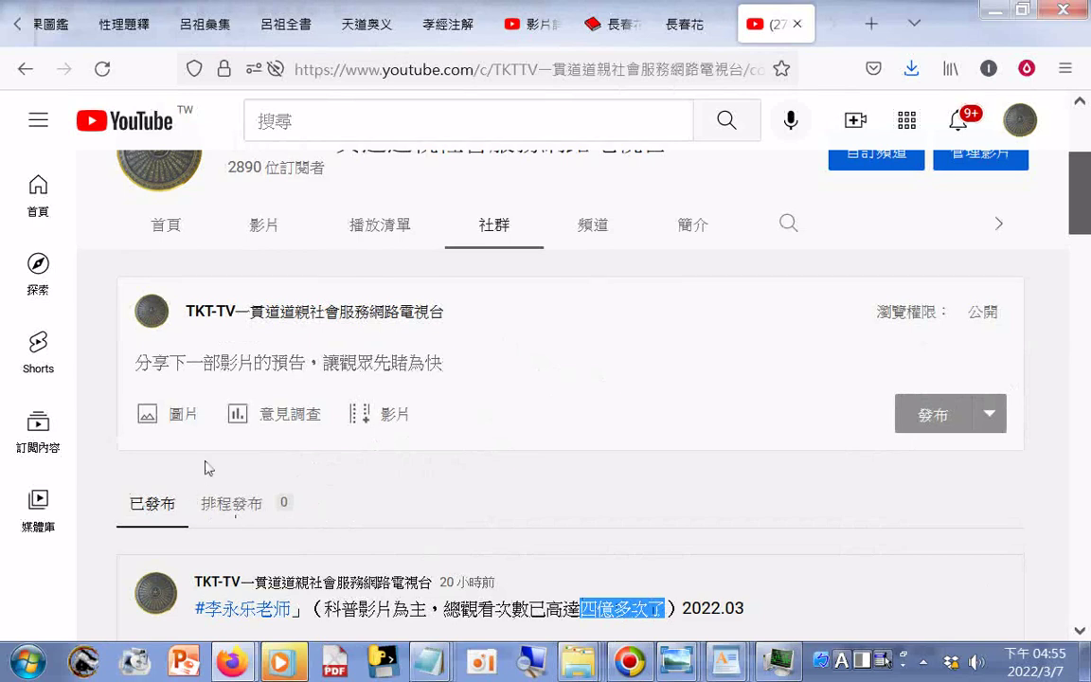
# Paste the copied 易經證釋 link list into a new public community post and publish it
pyautogui.click(232, 364)
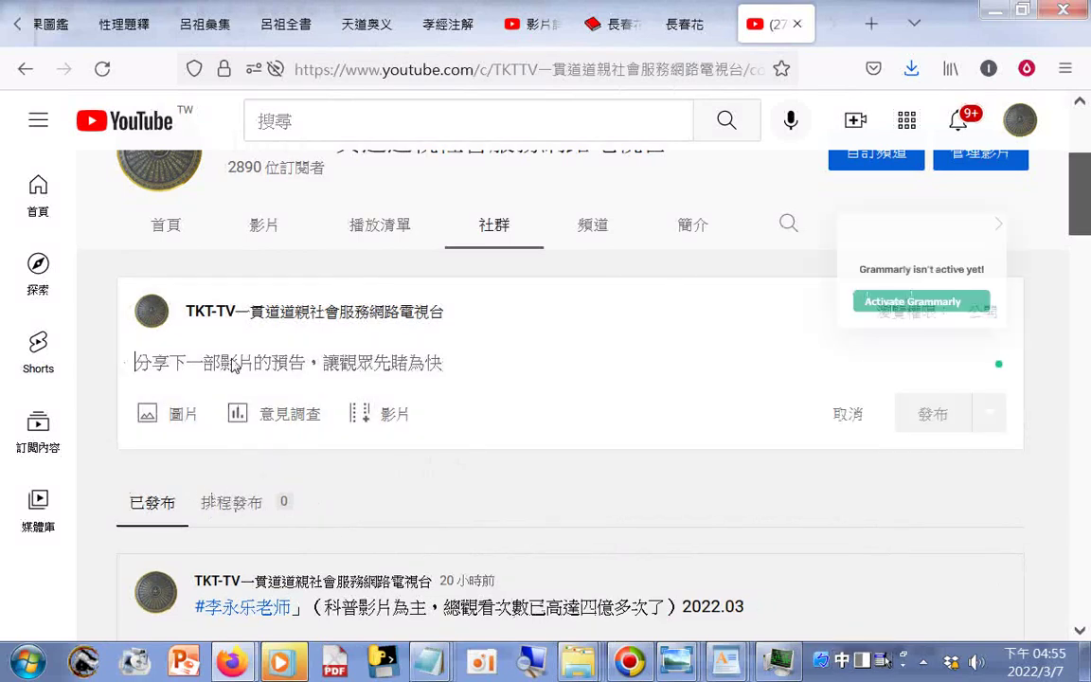
pyautogui.rightClick(233, 363)
pyautogui.click(289, 462)
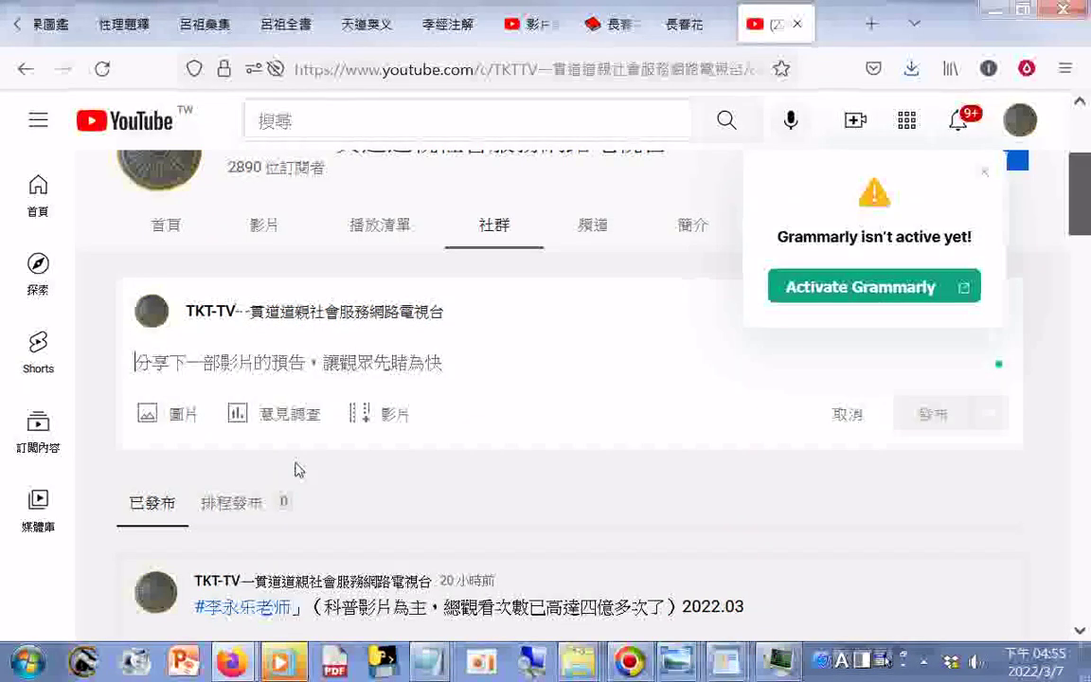
pyautogui.scroll(-4, 630, 396)
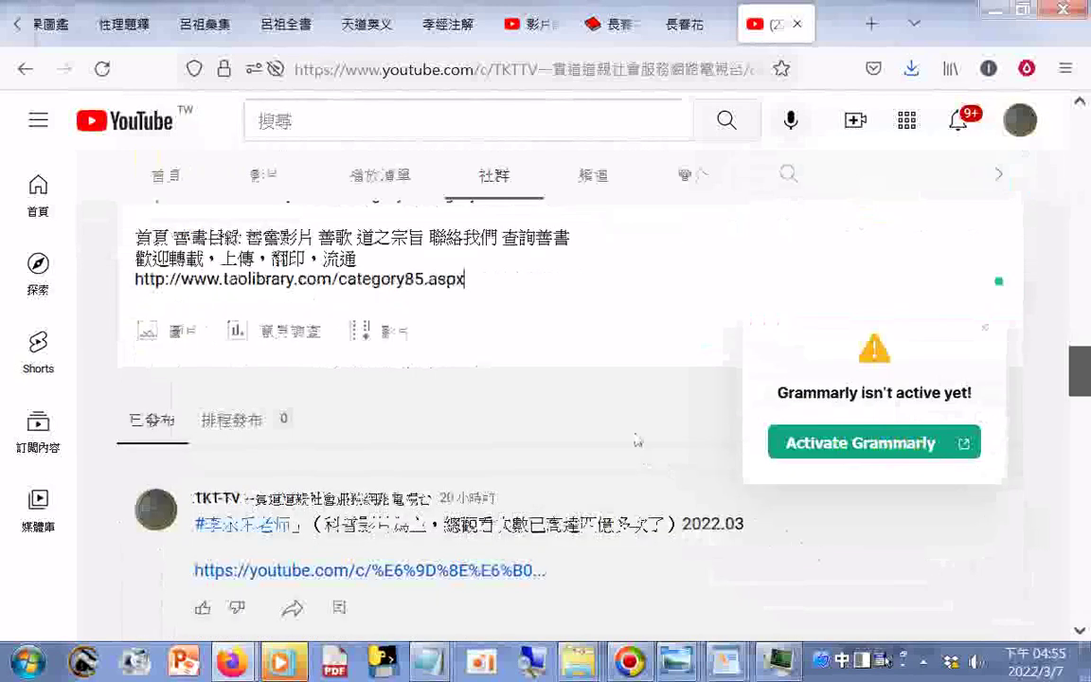
pyautogui.scroll(1, 682, 405)
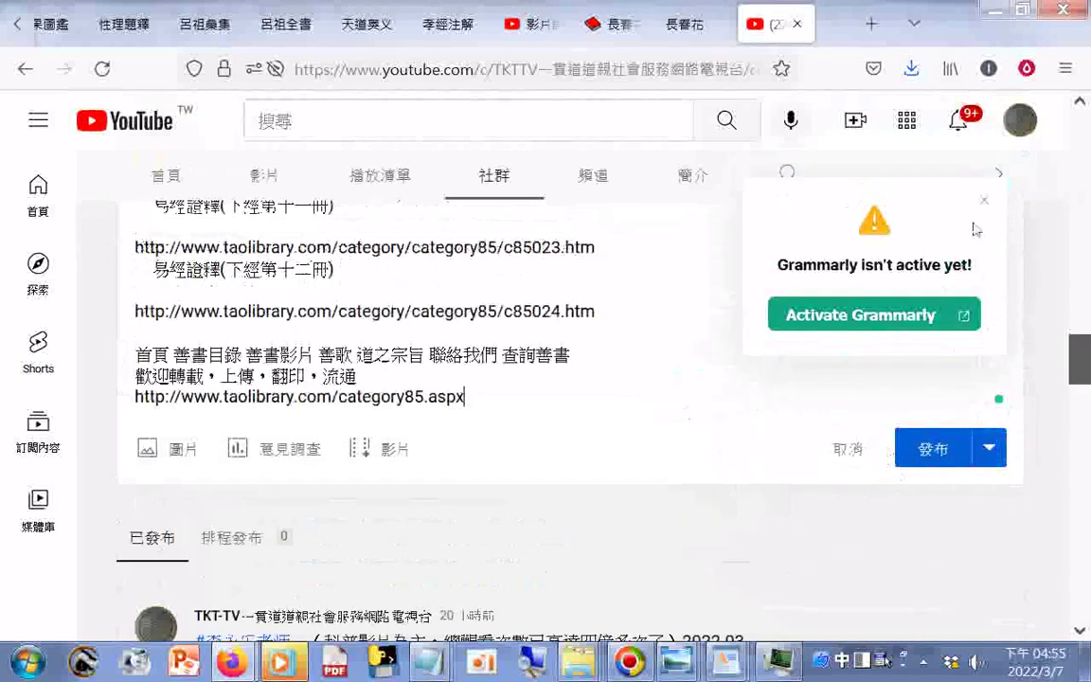
pyautogui.scroll(1, 988, 312)
pyautogui.click(951, 476)
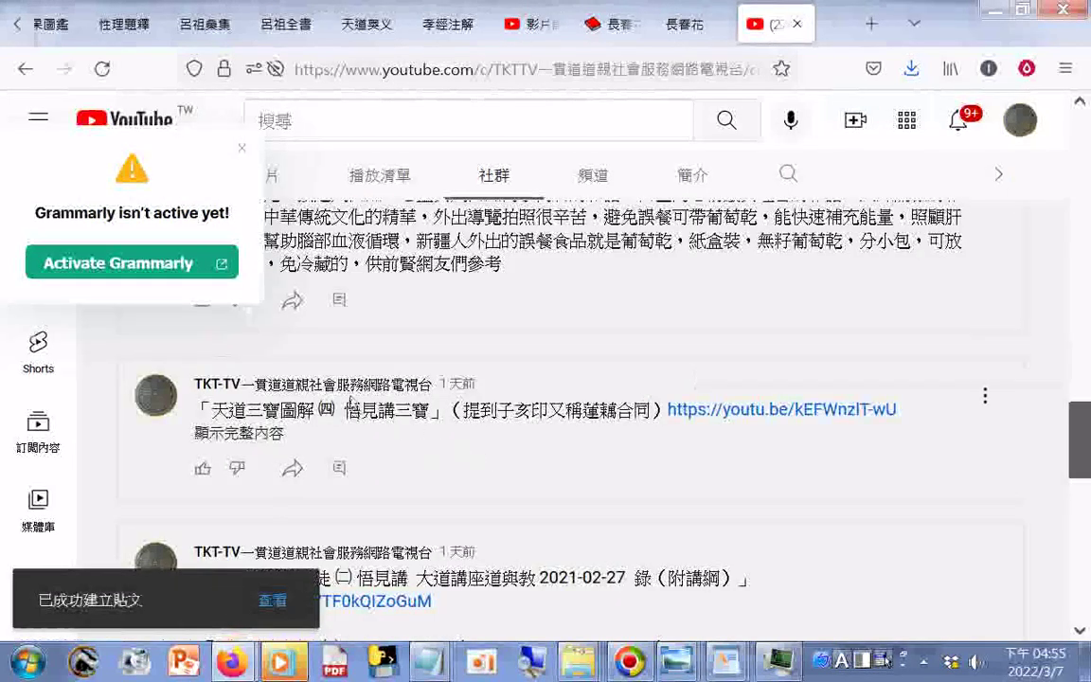
# Capture a screenshot of the visible page area showing the 春天好風光 post and copy the image
pyautogui.scroll(2, 351, 405)
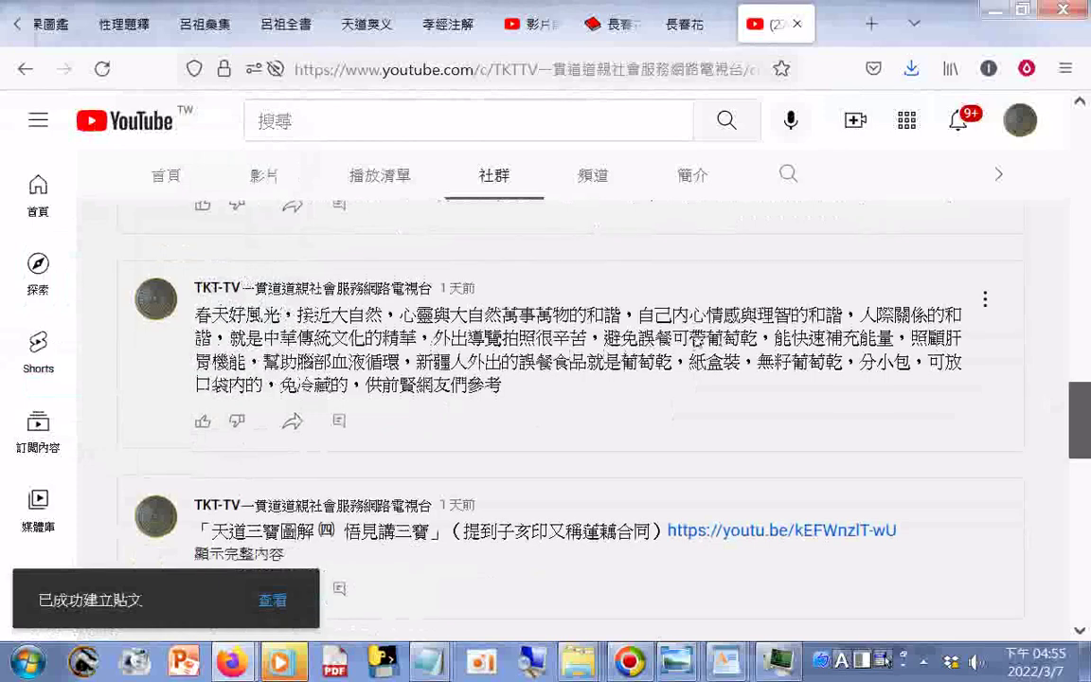
pyautogui.scroll(2, 694, 342)
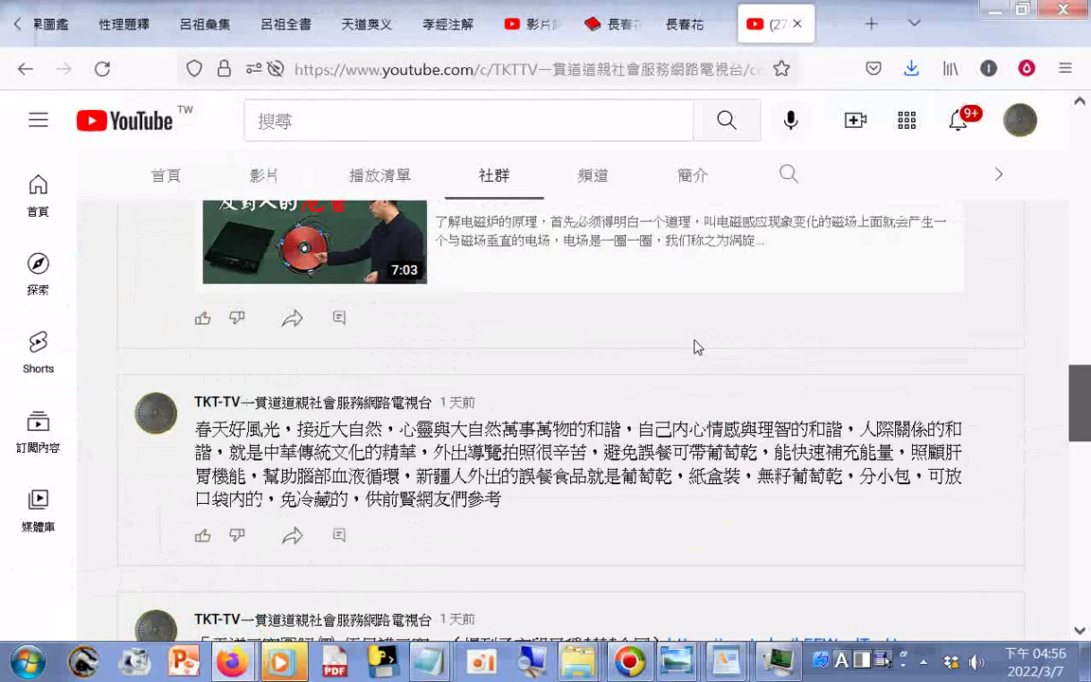
pyautogui.scroll(-2, 958, 338)
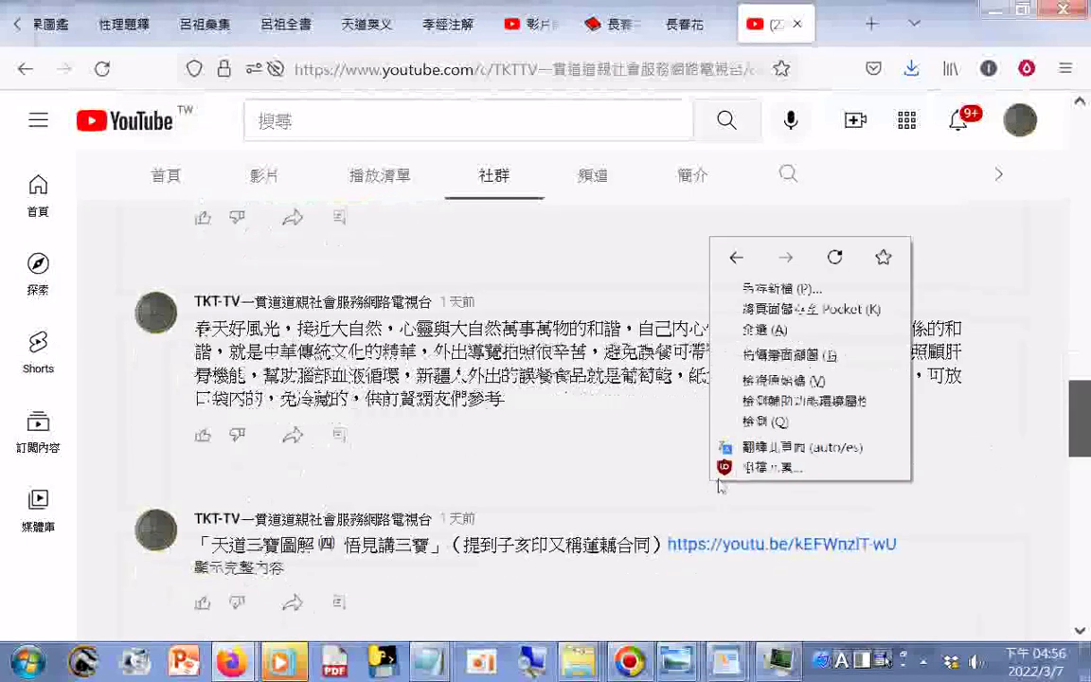
pyautogui.click(719, 355)
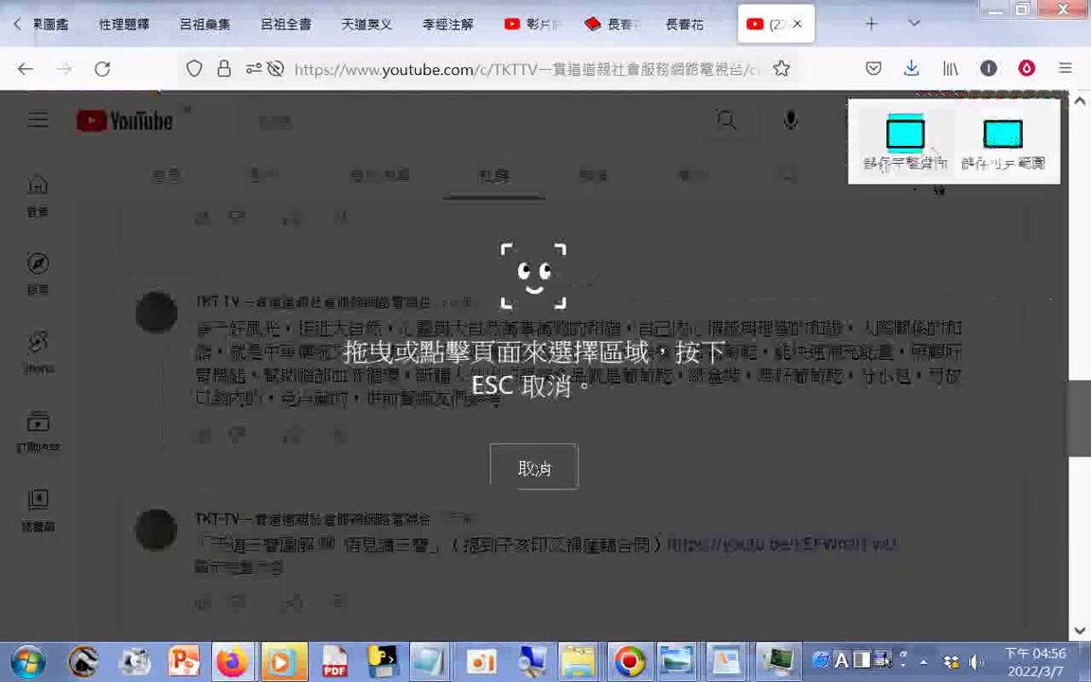
pyautogui.click(985, 147)
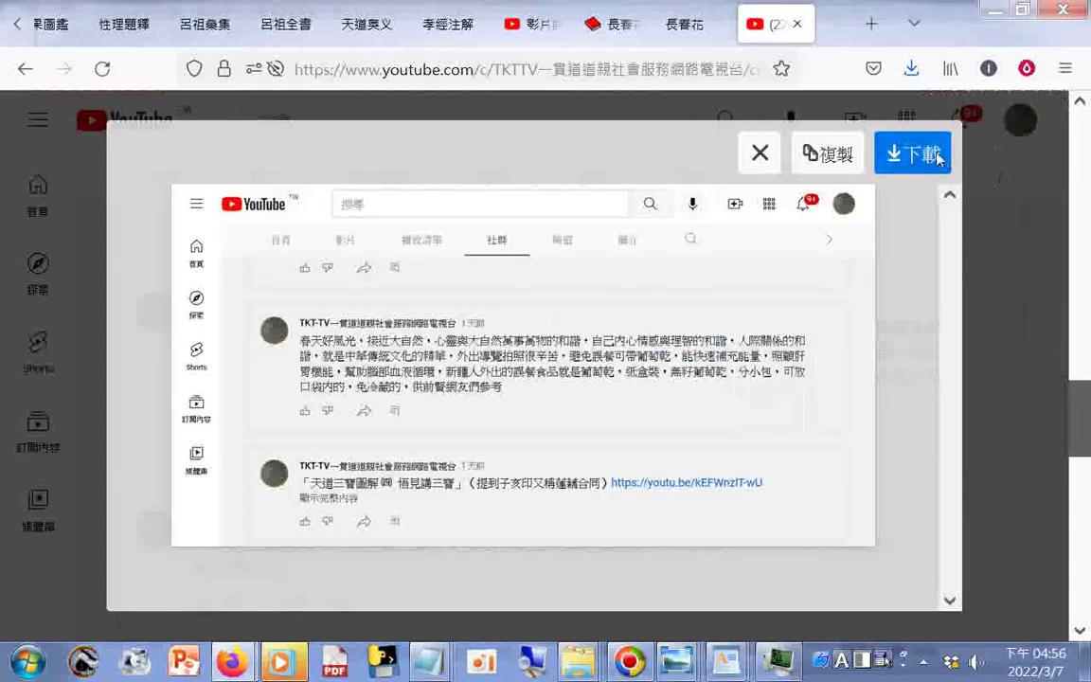
pyautogui.click(828, 153)
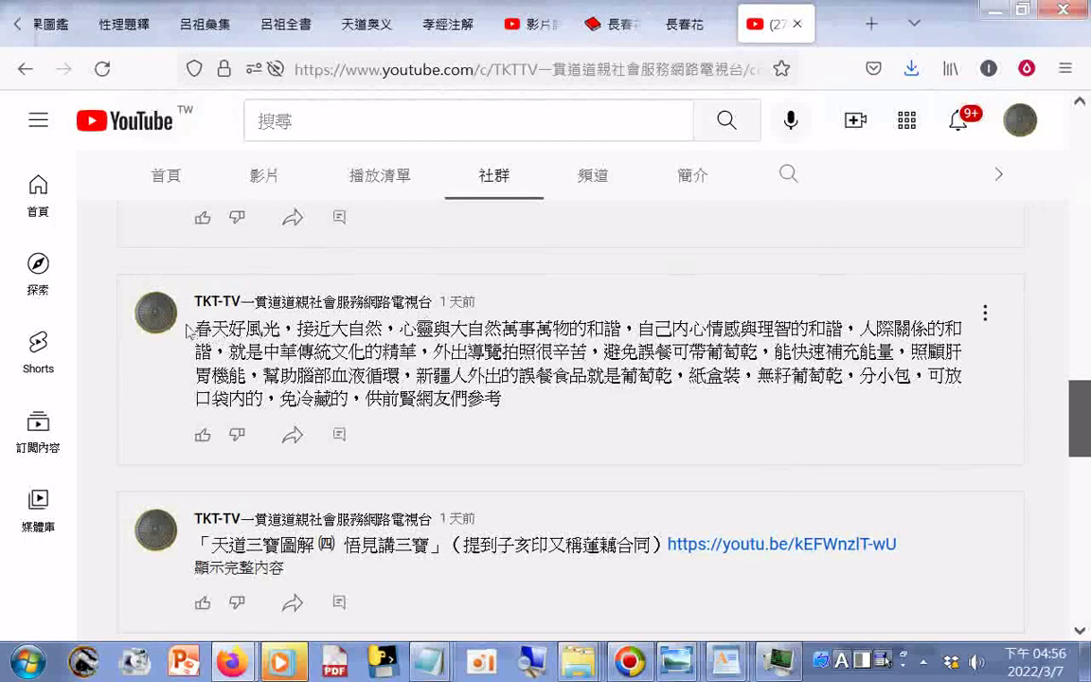
# Highlight the text of the 春天好風光 post to read it through
pyautogui.moveTo(501, 409); pyautogui.dragTo(172, 331)
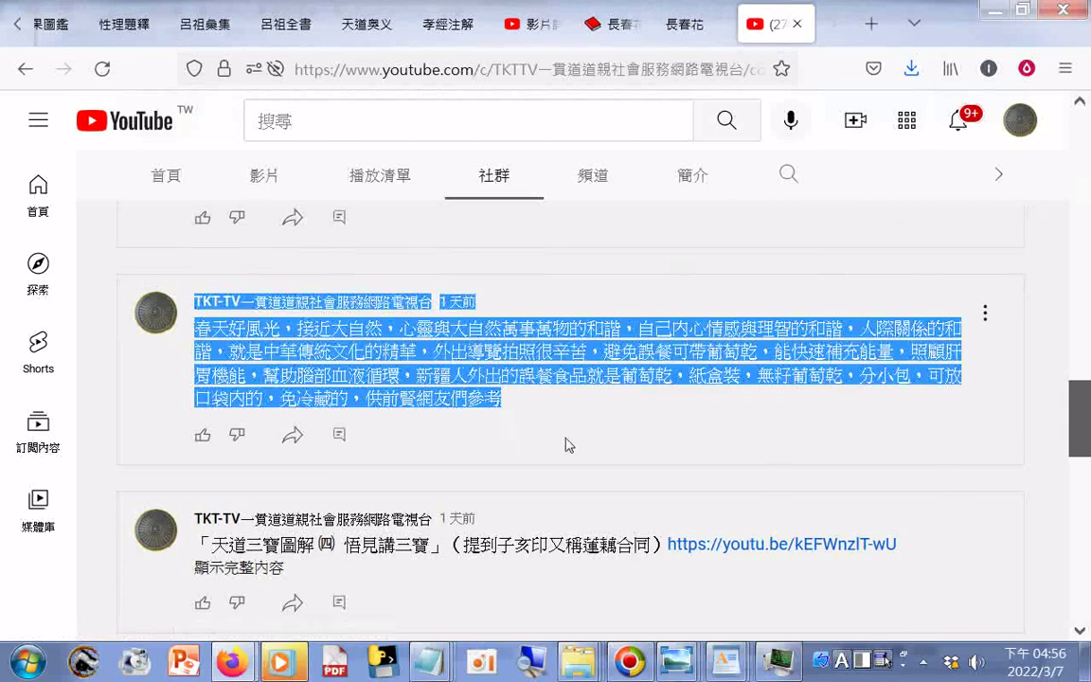
pyautogui.click(511, 457)
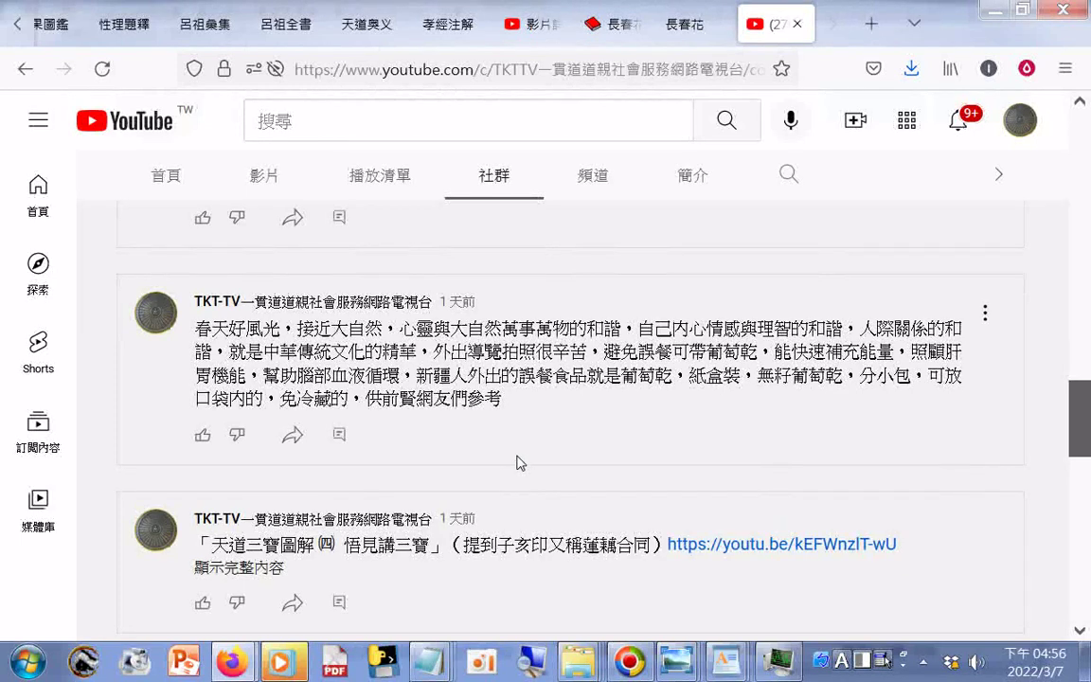
# Download a screenshot of the visible page area showing the post composer and the start of the new 易經證釋 post
pyautogui.scroll(5, 608, 254)
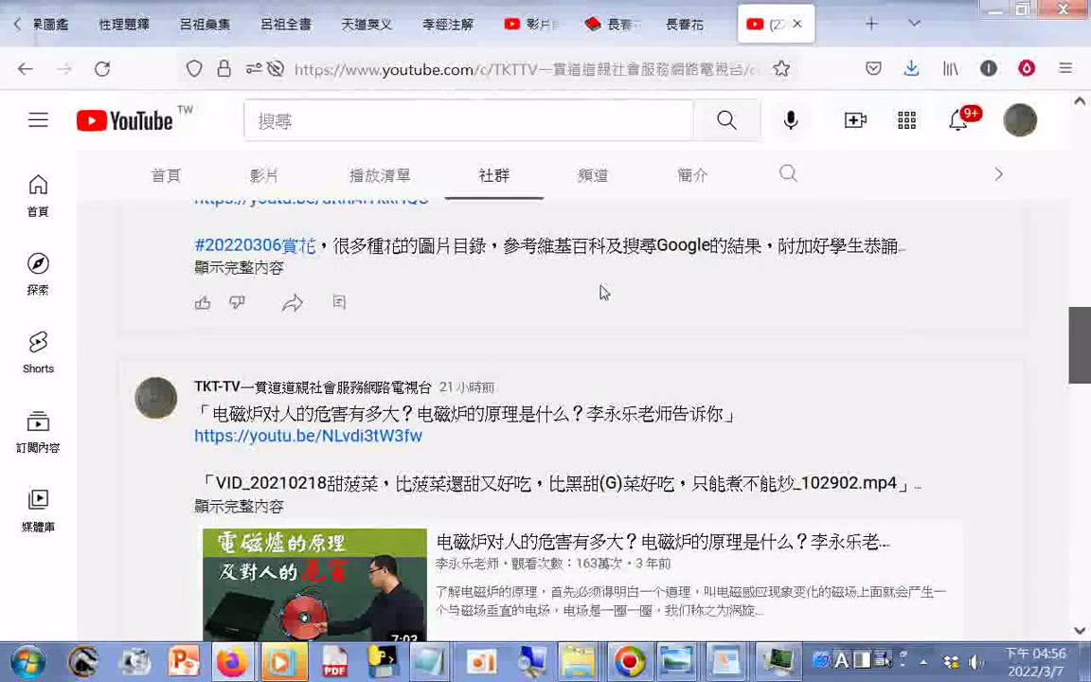
pyautogui.scroll(3, 604, 293)
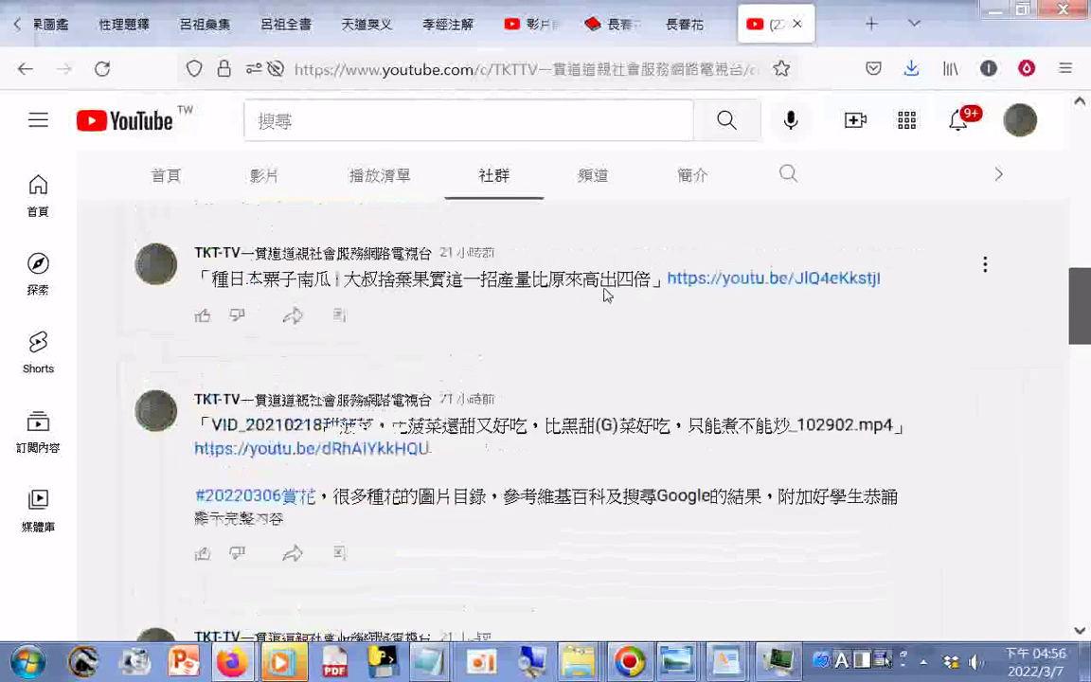
pyautogui.scroll(4, 607, 296)
pyautogui.scroll(3, 607, 295)
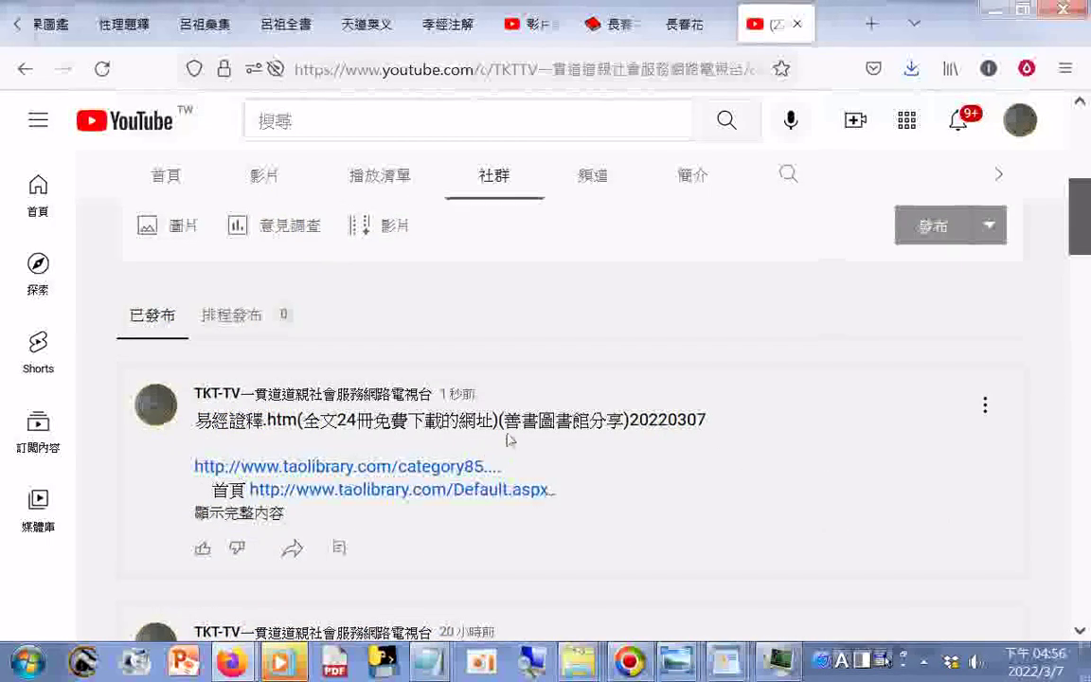
pyautogui.scroll(2, 578, 442)
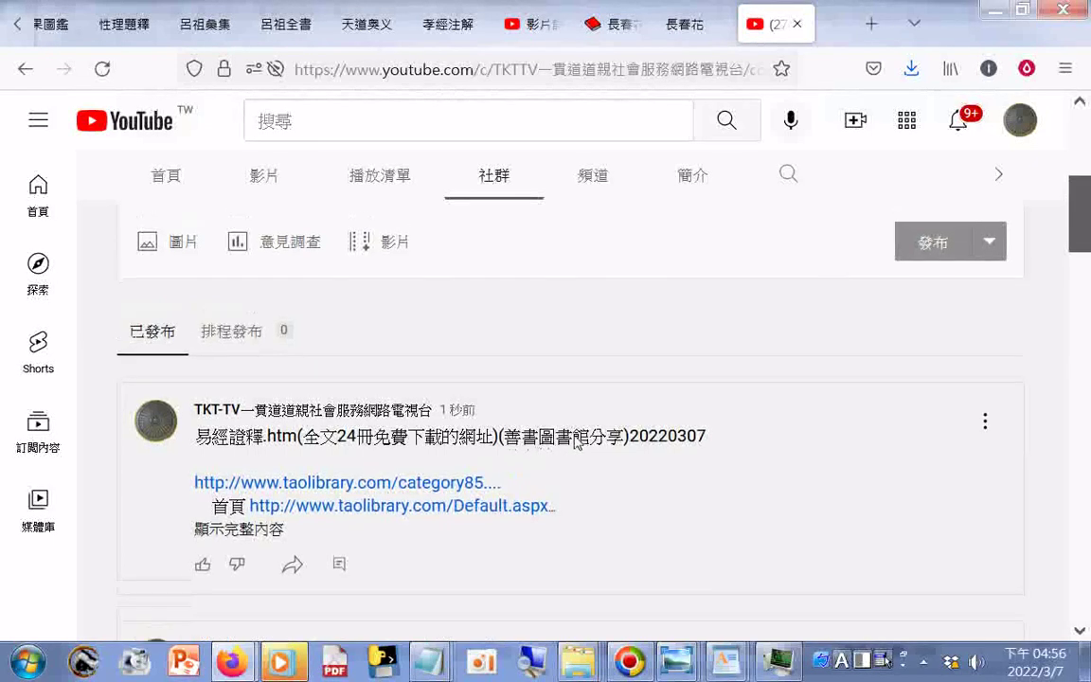
pyautogui.rightClick(803, 594)
pyautogui.press('Escape')
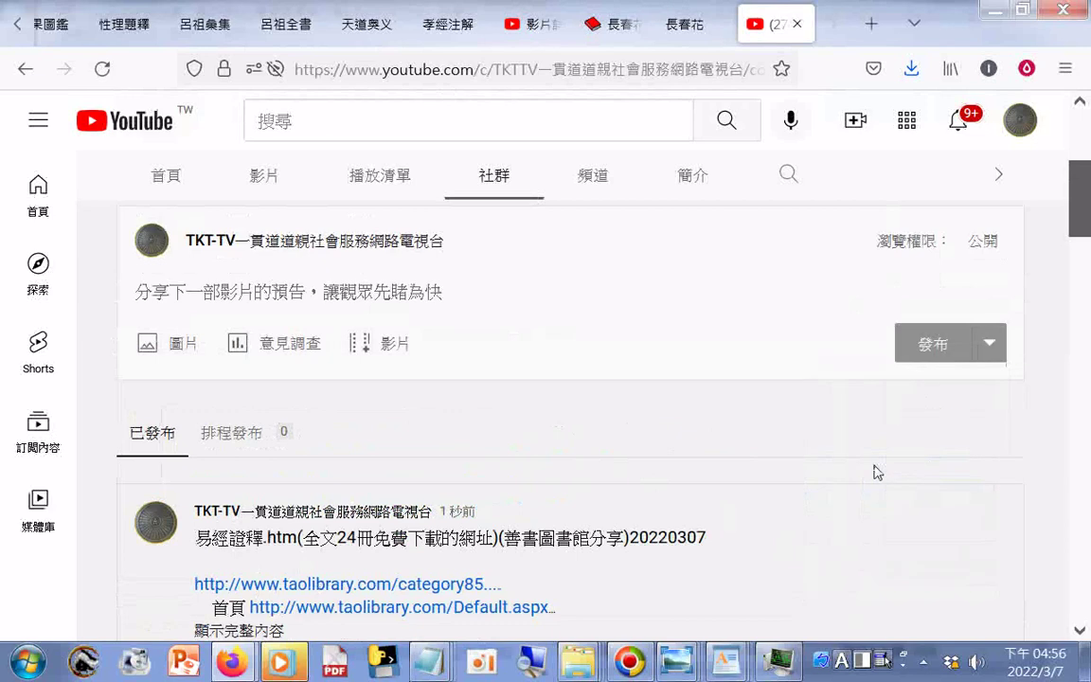
pyautogui.click(998, 137)
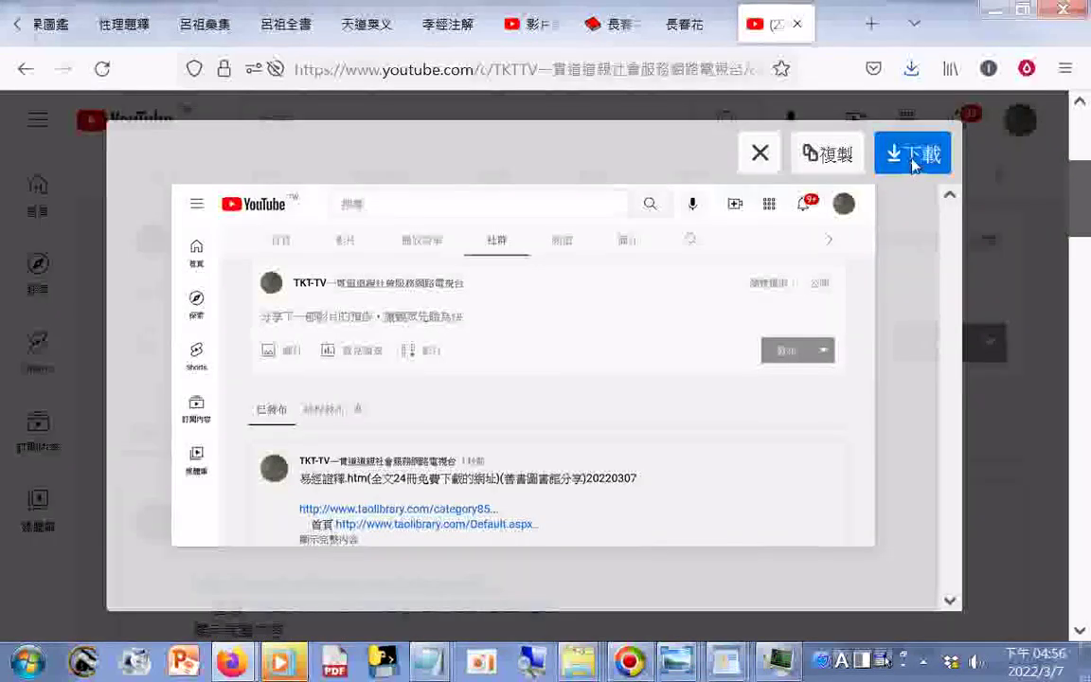
pyautogui.click(912, 156)
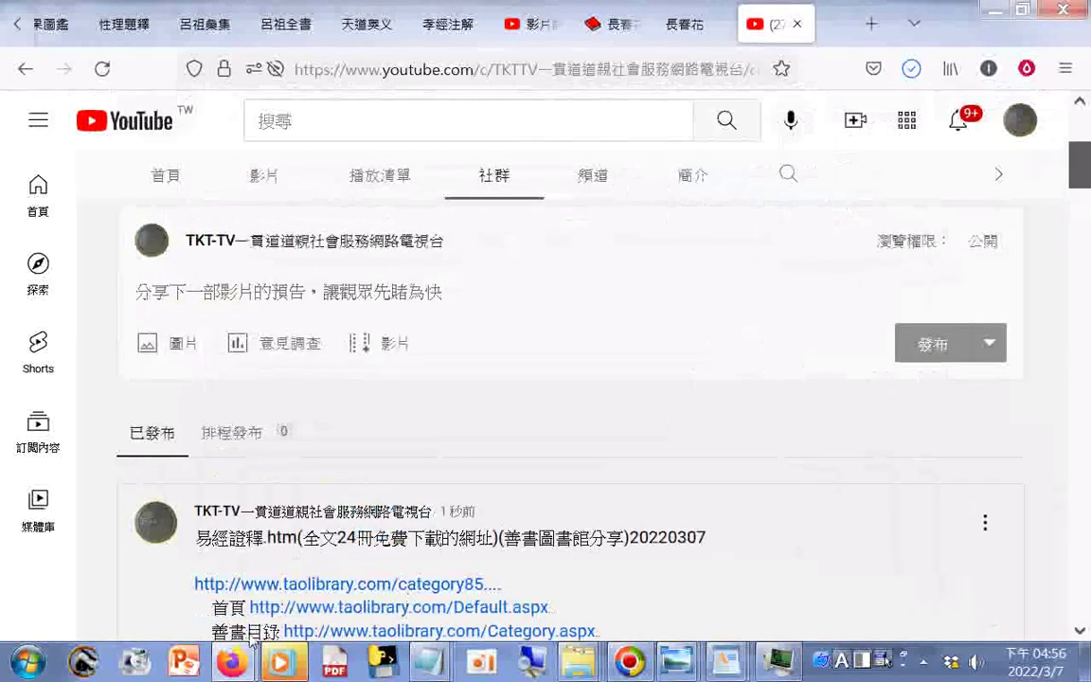
# With the 易經證釋 post expanded, download a visible-area screenshot from its title through the 首頁 to 簡体 site links
pyautogui.scroll(-3, 552, 522)
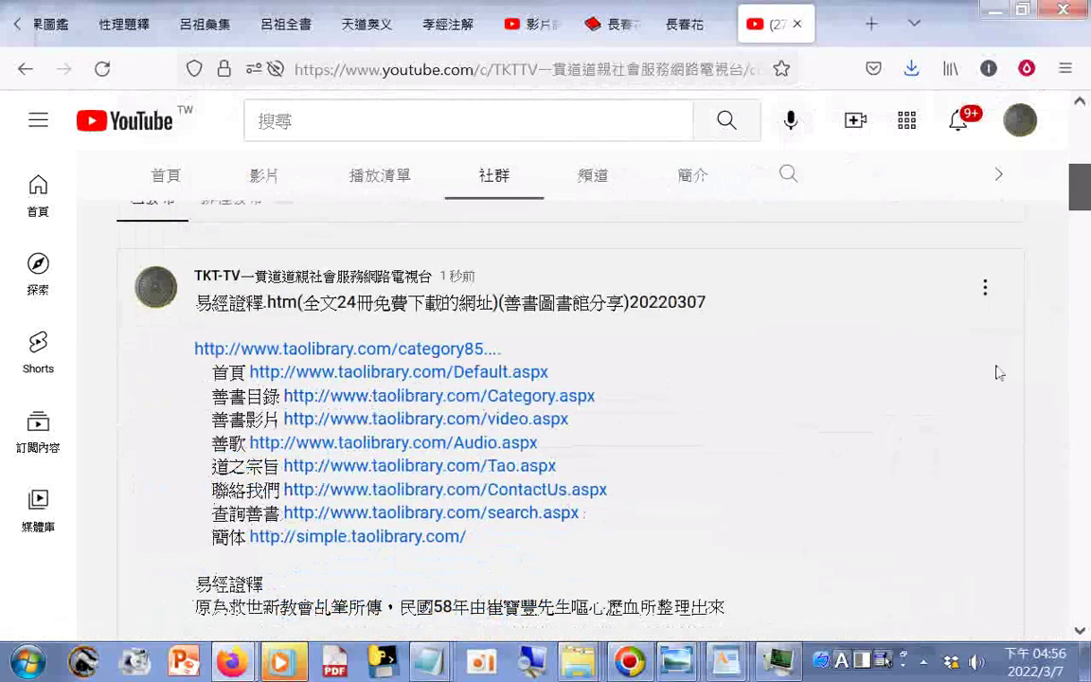
pyautogui.moveTo(1078, 186); pyautogui.dragTo(1083, 191)
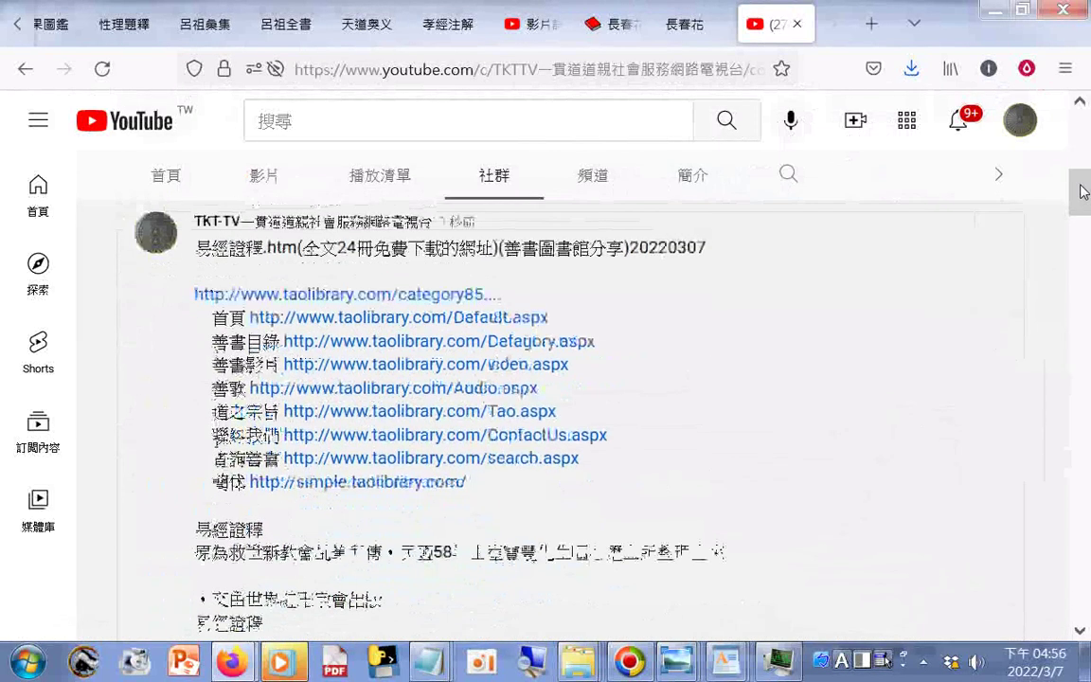
pyautogui.rightClick(774, 233)
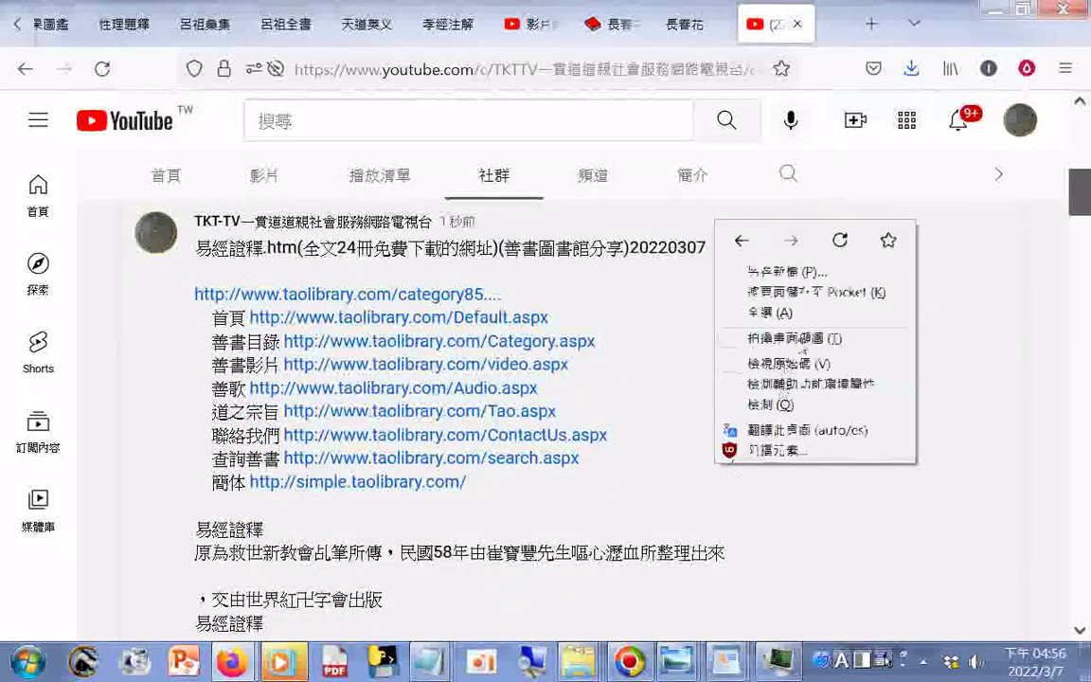
pyautogui.press('Escape')
pyautogui.click(999, 132)
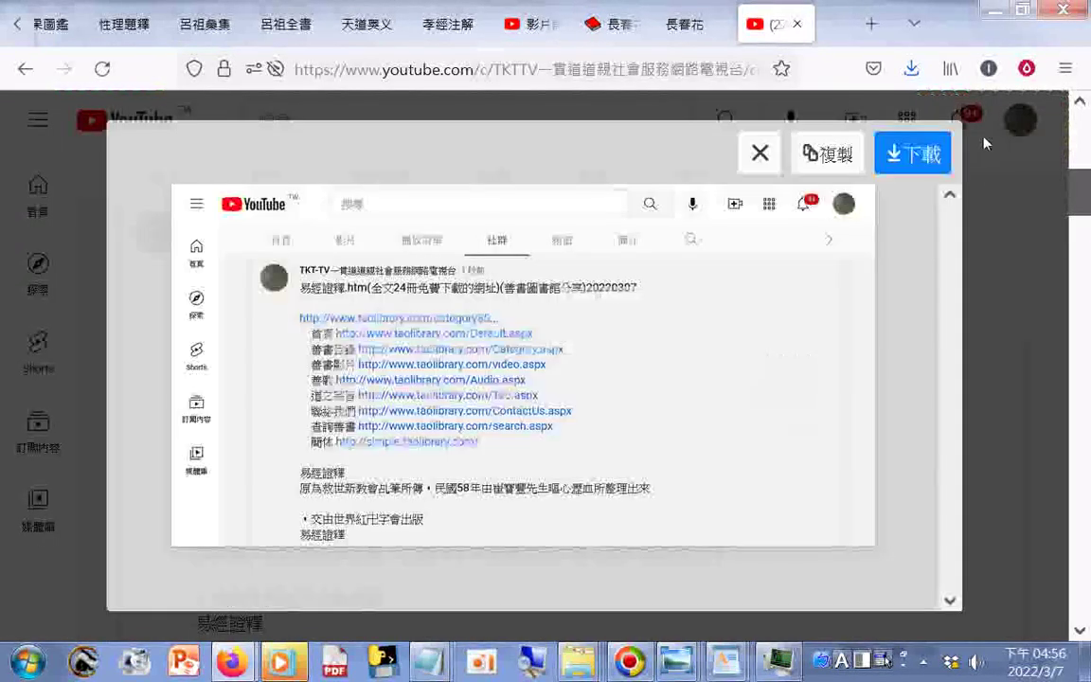
pyautogui.click(932, 158)
# Review the post's introduction on the origin, compilation and publisher of 易經證釋, highlighting each phrase in turn
pyautogui.scroll(-5, 879, 249)
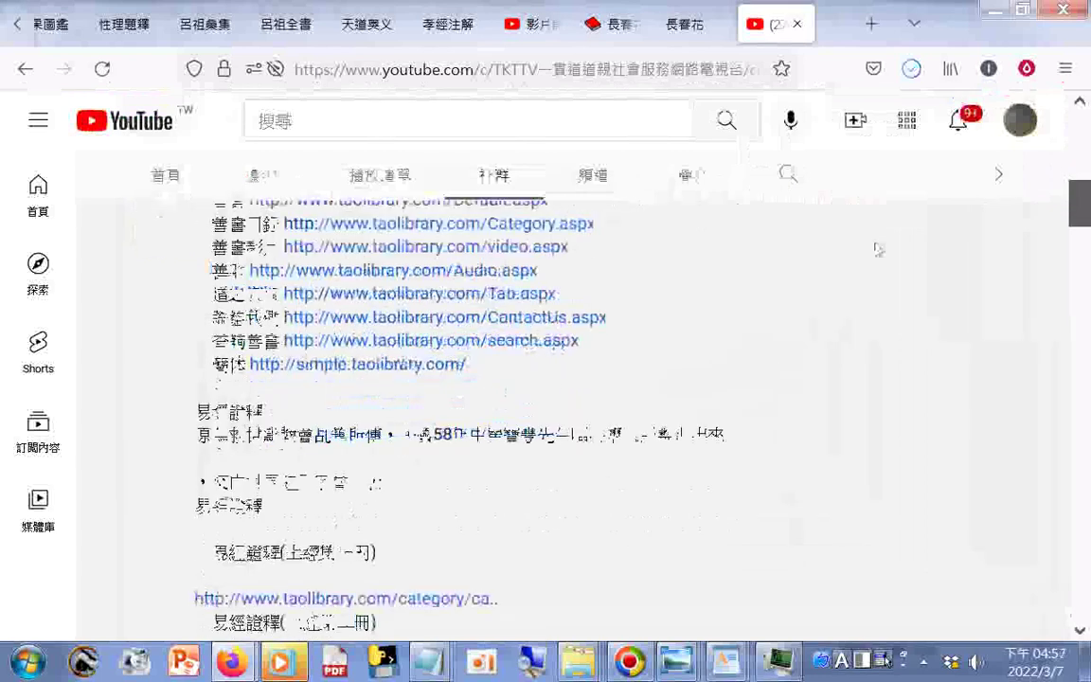
pyautogui.scroll(-2, 877, 248)
pyautogui.scroll(2, 876, 248)
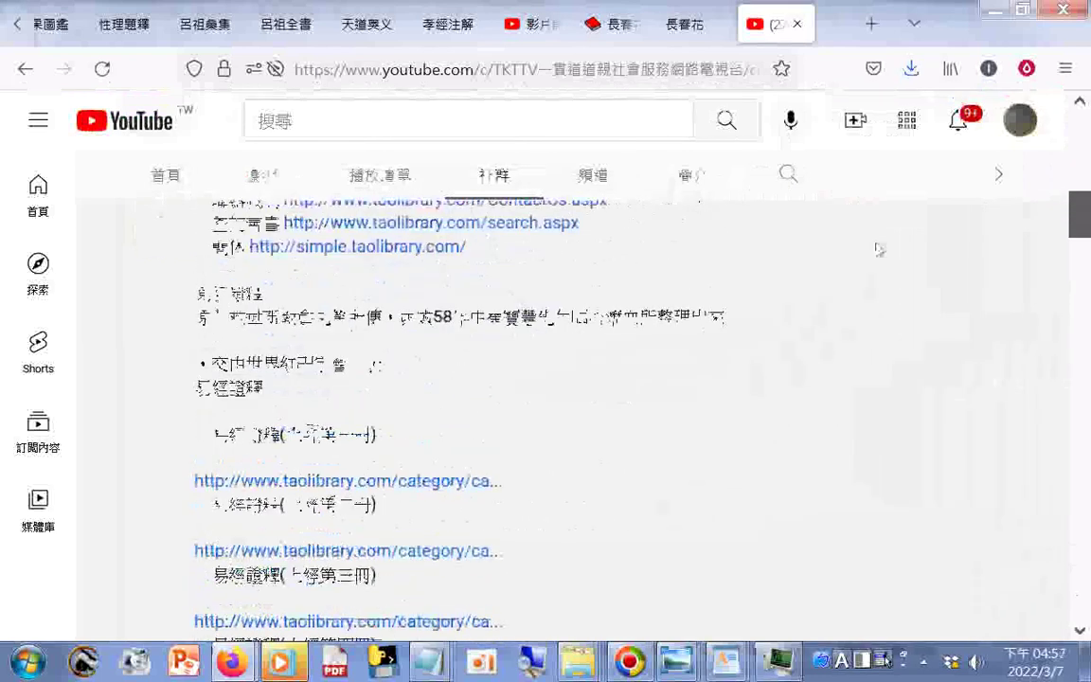
pyautogui.scroll(-1, 1081, 224)
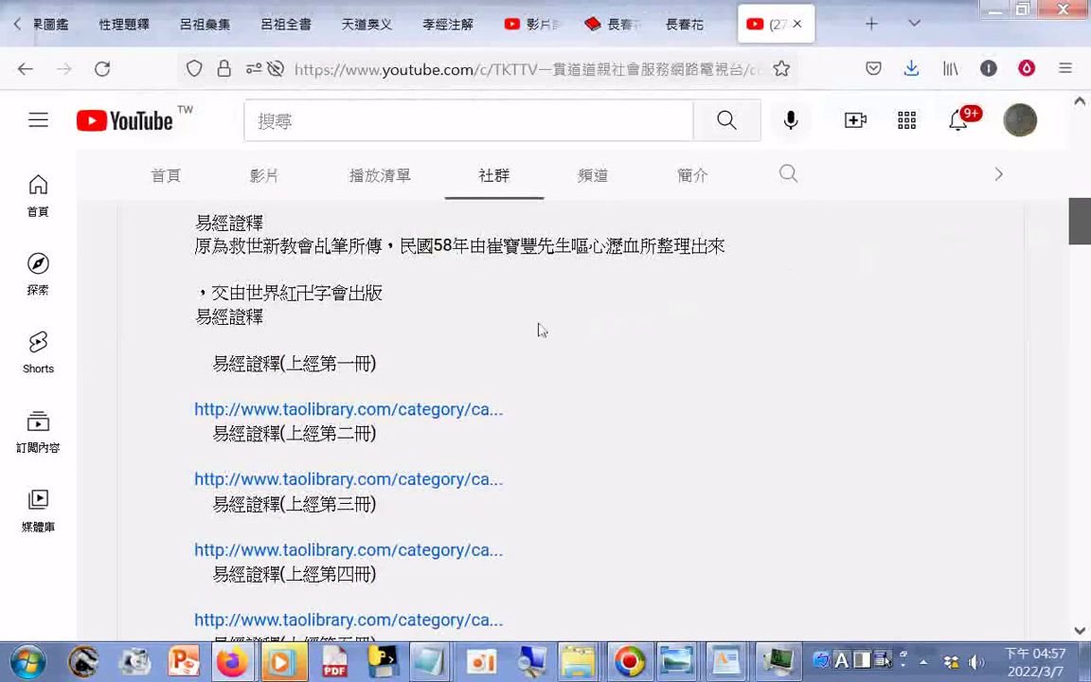
pyautogui.moveTo(232, 248); pyautogui.dragTo(346, 251)
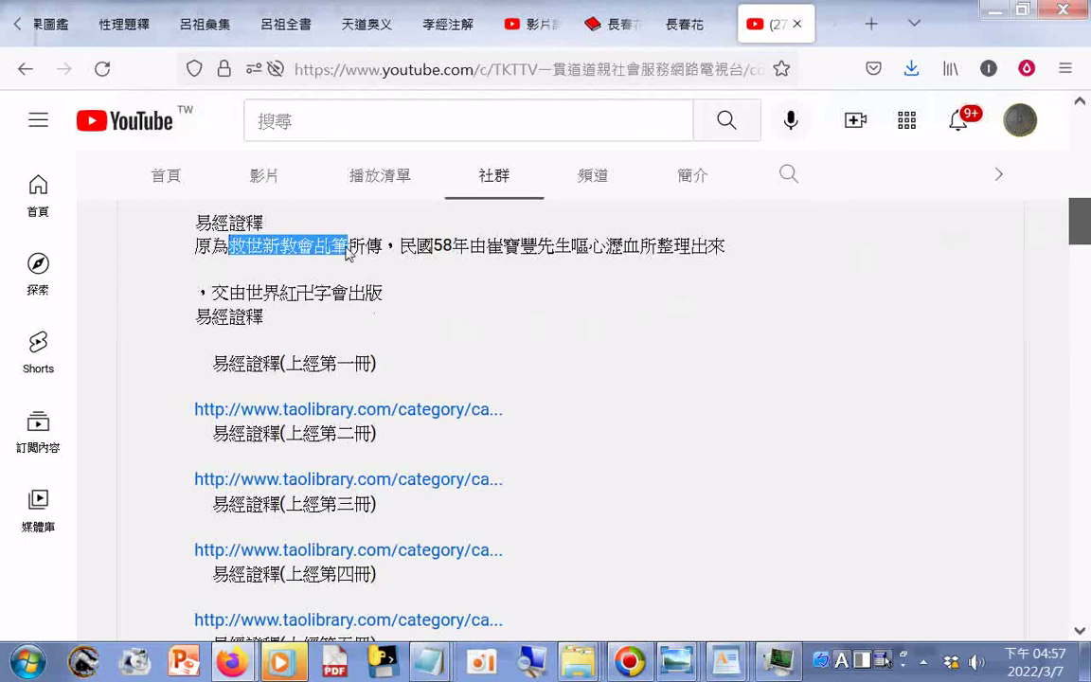
pyautogui.click(440, 250)
pyautogui.moveTo(401, 253); pyautogui.dragTo(711, 272)
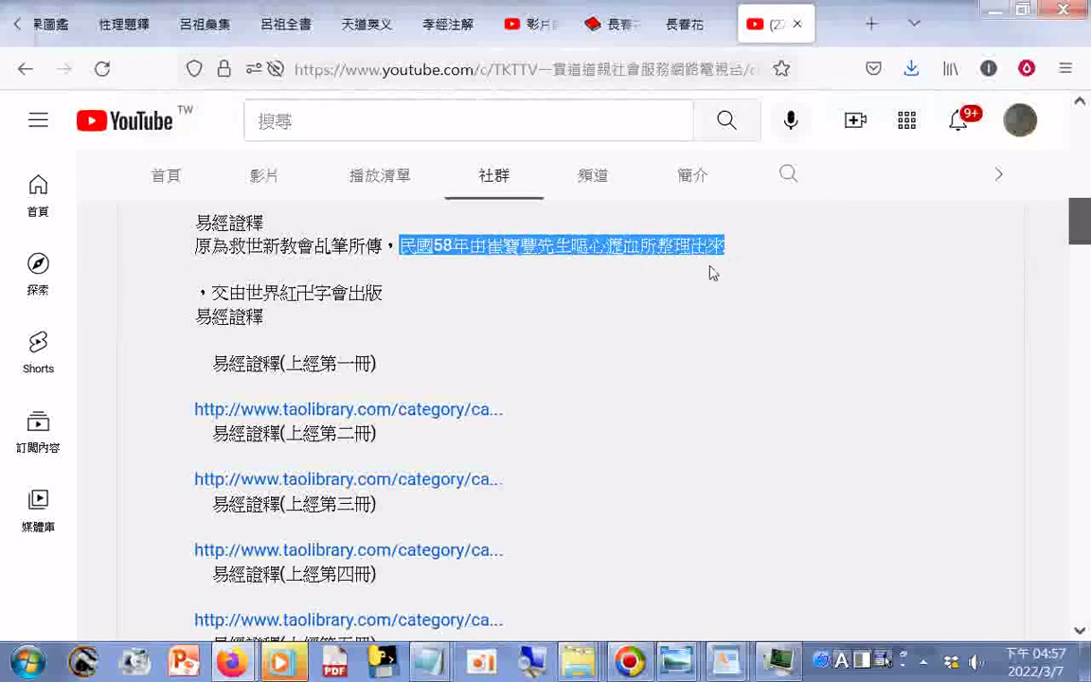
pyautogui.click(708, 276)
pyautogui.moveTo(216, 301); pyautogui.dragTo(384, 309)
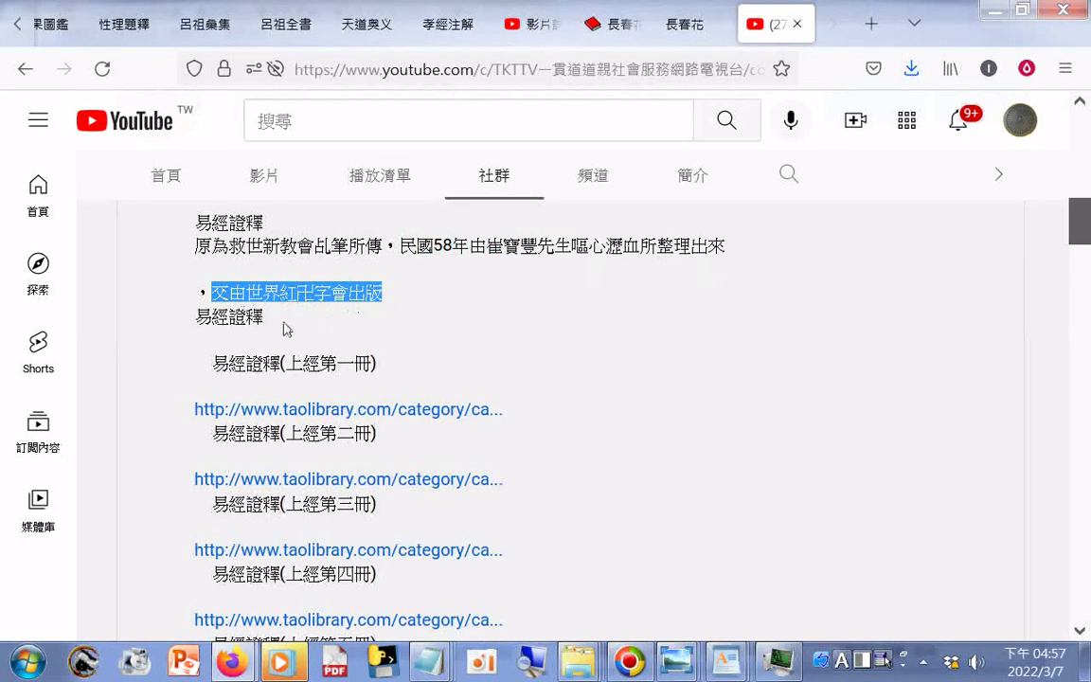
pyautogui.click(662, 344)
# Download a visible-area screenshot of the post's introduction and the links from 上經第一冊 to 上經第四冊
pyautogui.rightClick(796, 458)
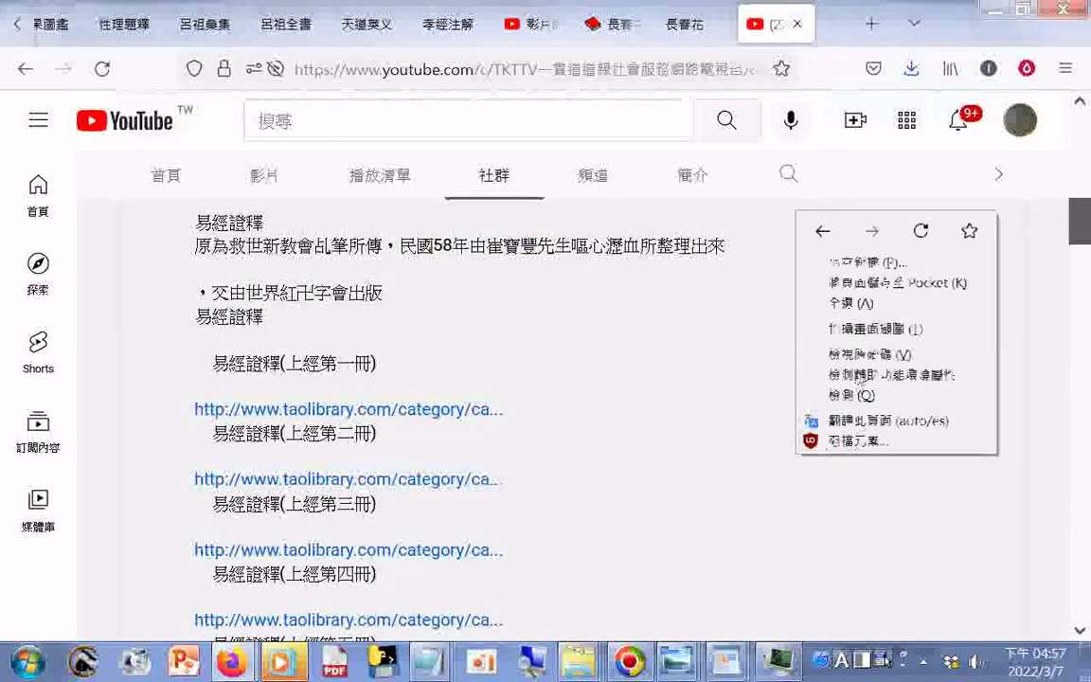
pyautogui.click(864, 329)
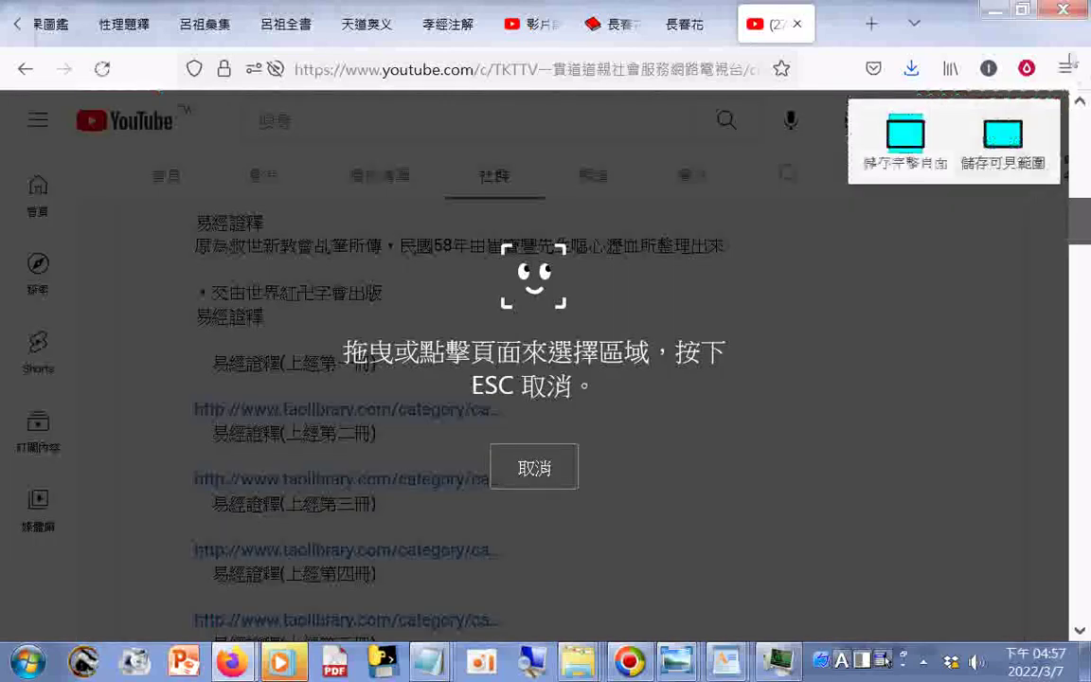
pyautogui.click(999, 140)
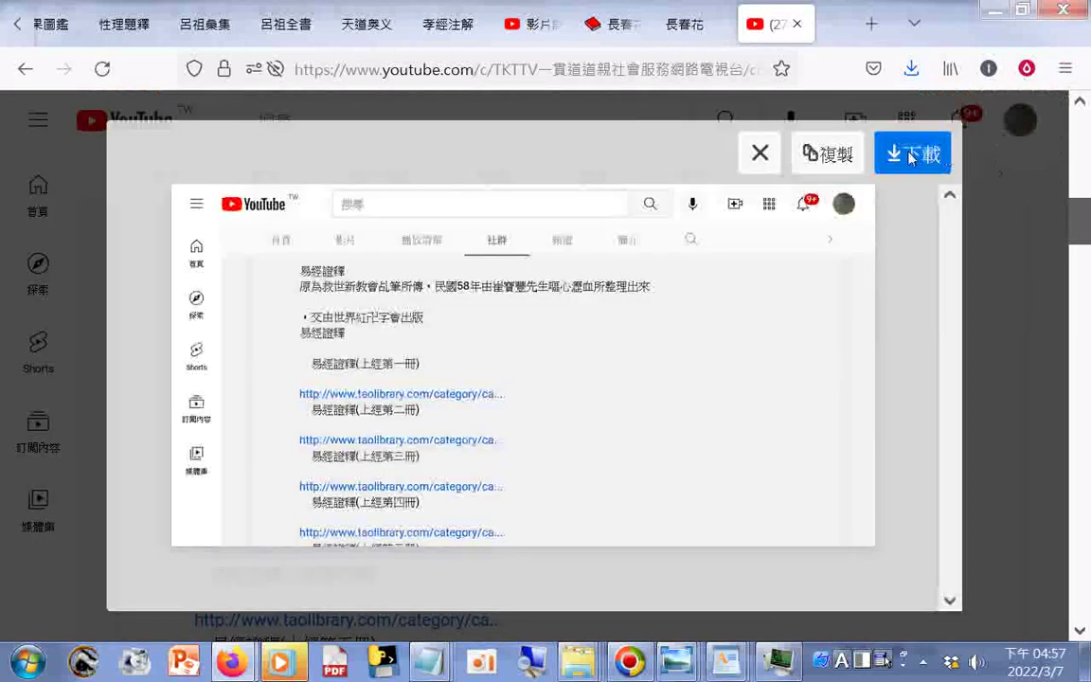
pyautogui.click(909, 157)
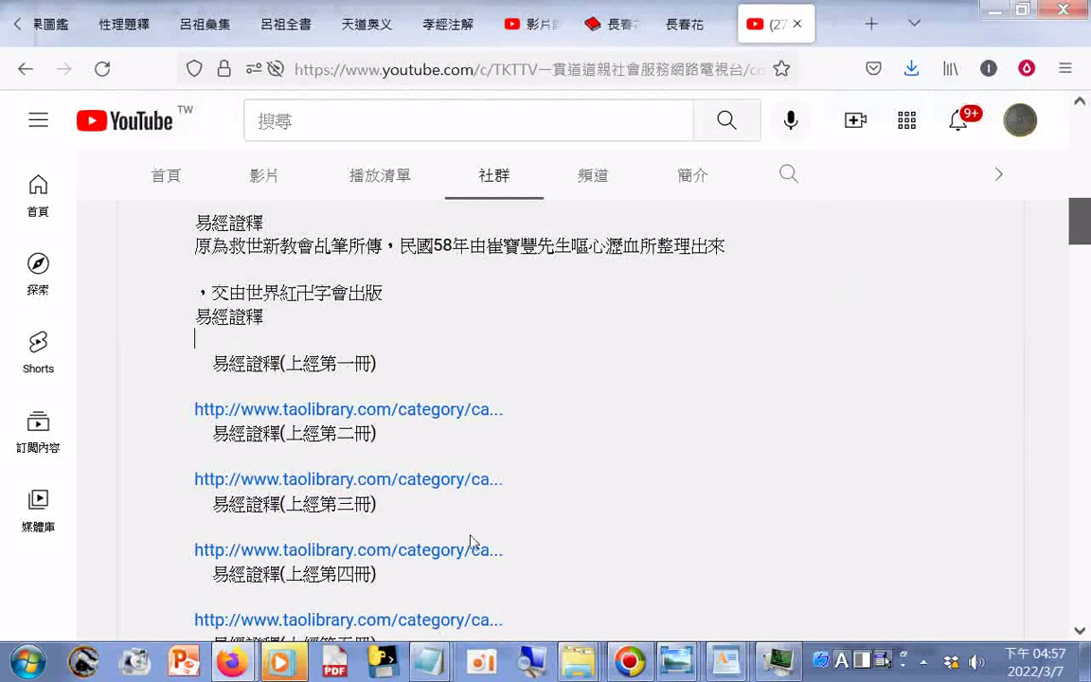
# Download a visible-area screenshot of the post's links from 上經第五冊 to 上經第十一冊
pyautogui.scroll(-2, 691, 513)
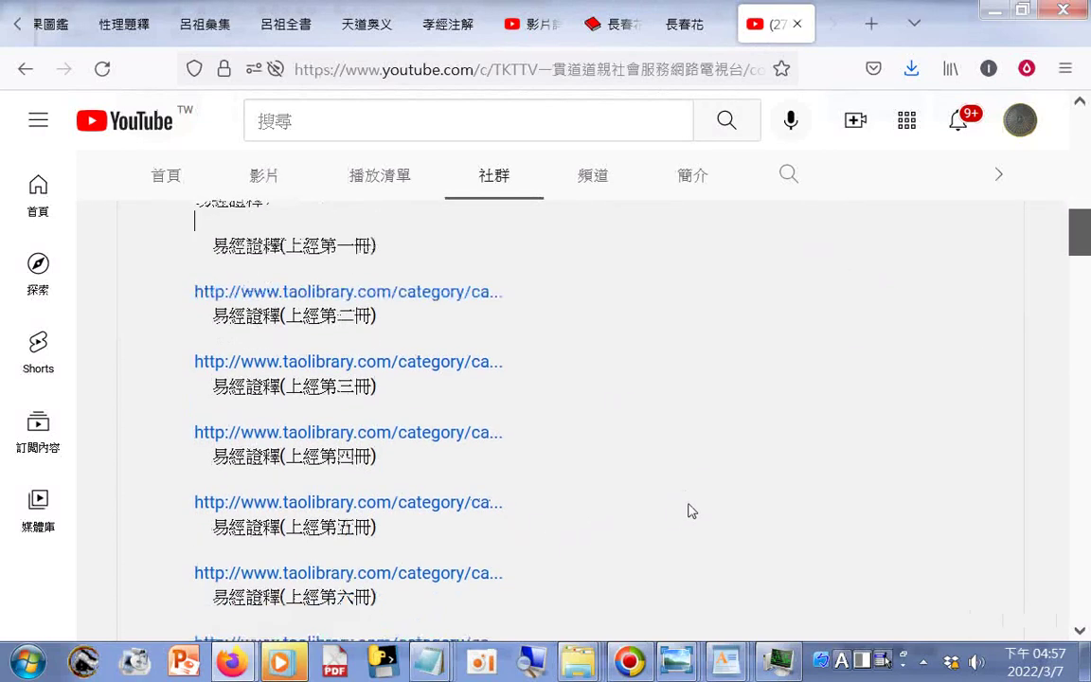
pyautogui.scroll(-4, 691, 501)
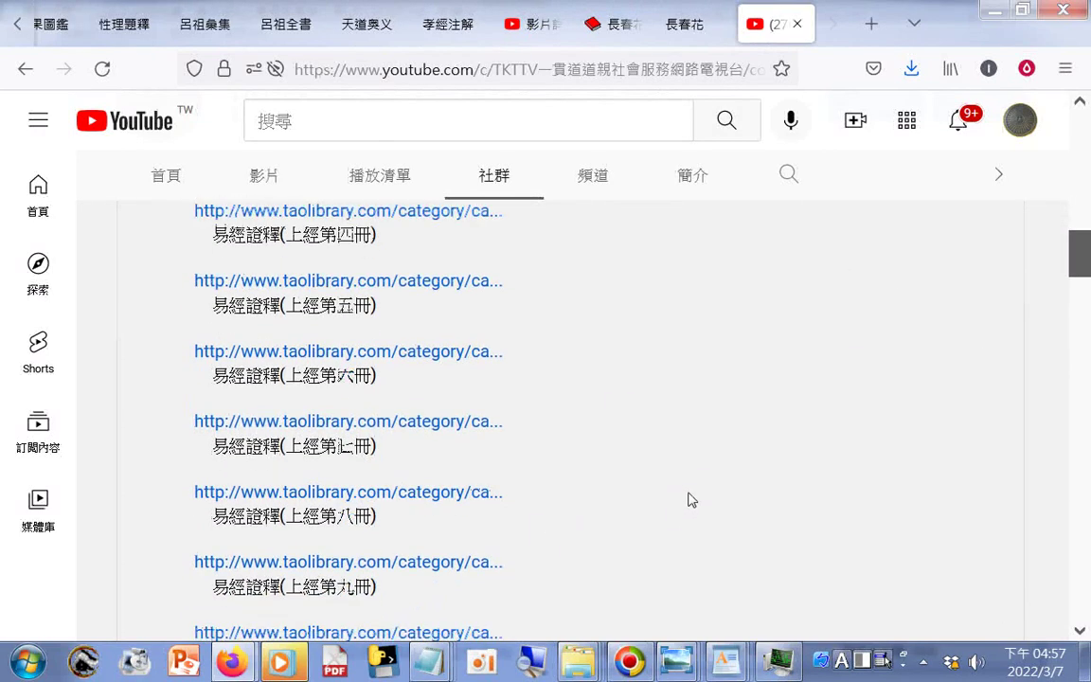
pyautogui.scroll(-2, 691, 500)
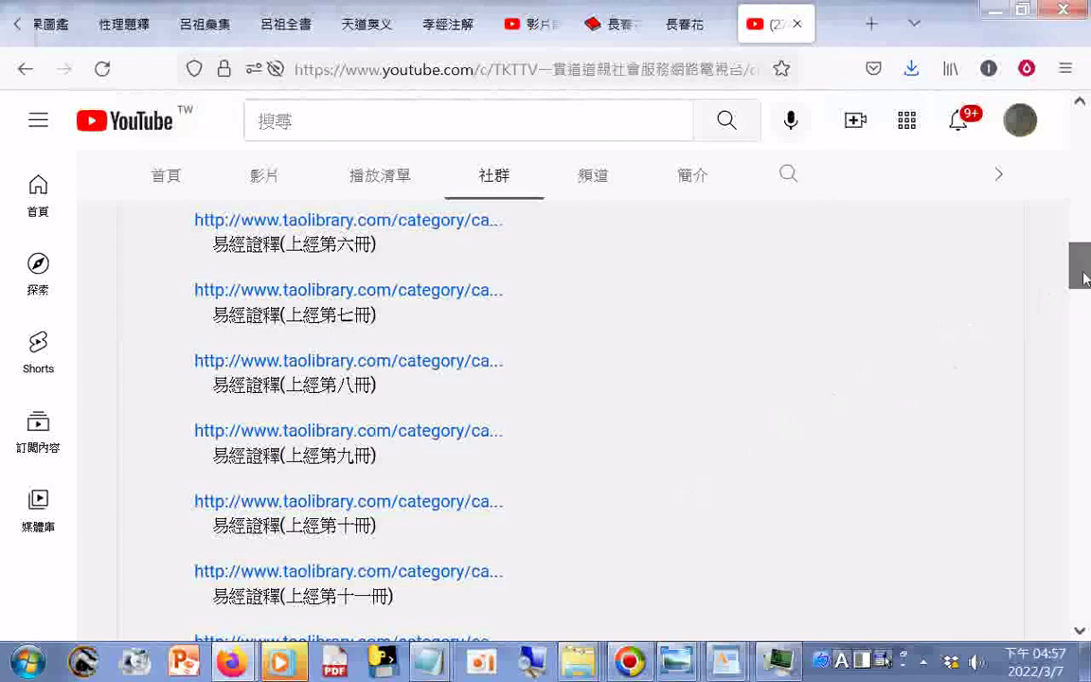
pyautogui.moveTo(1085, 277); pyautogui.dragTo(1085, 274)
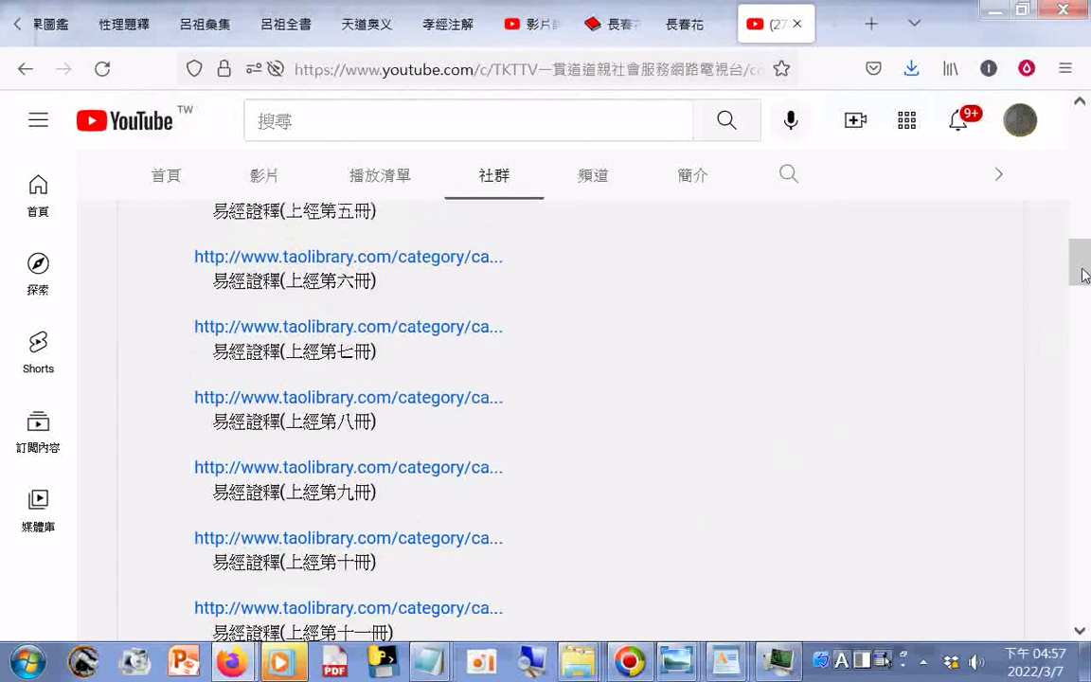
pyautogui.rightClick(660, 383)
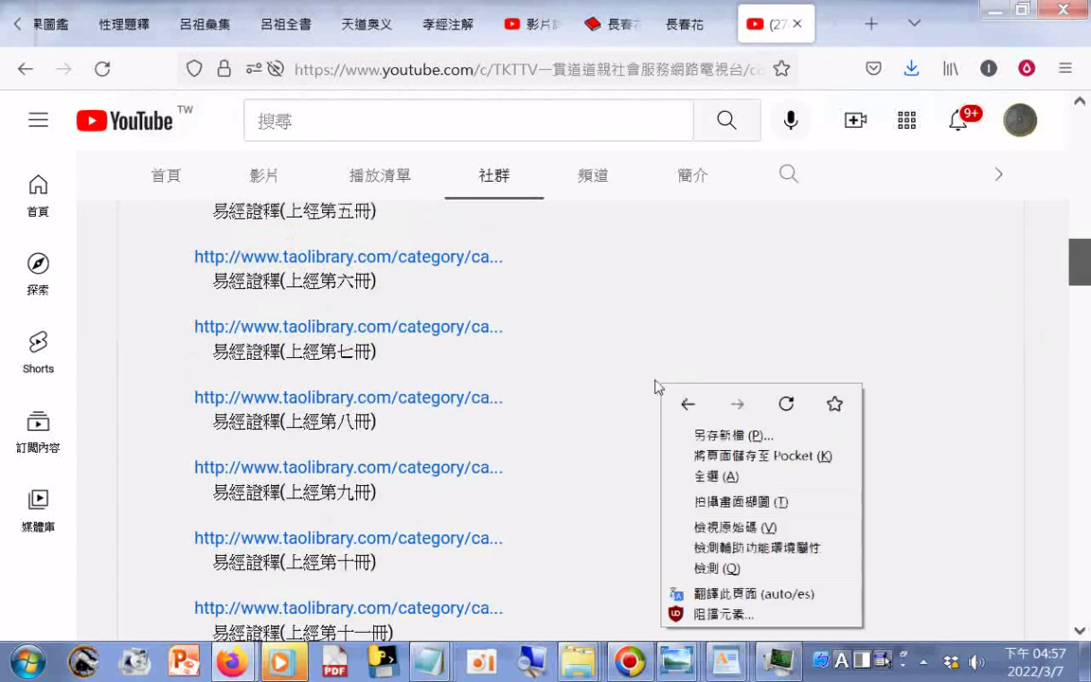
pyautogui.click(748, 502)
pyautogui.click(978, 150)
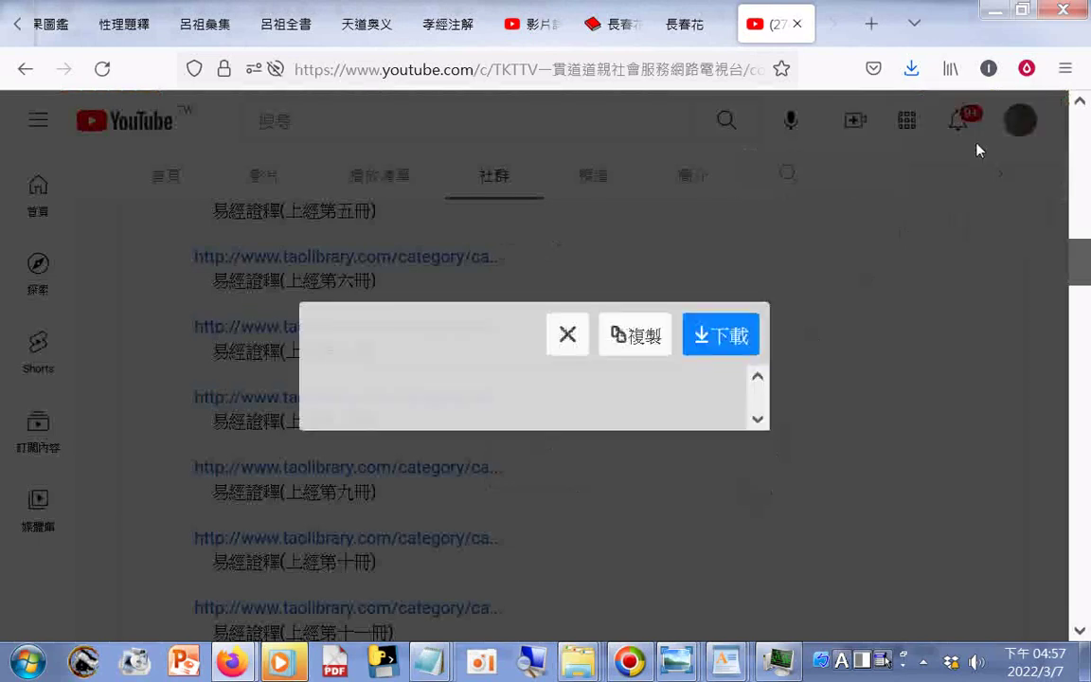
pyautogui.click(934, 156)
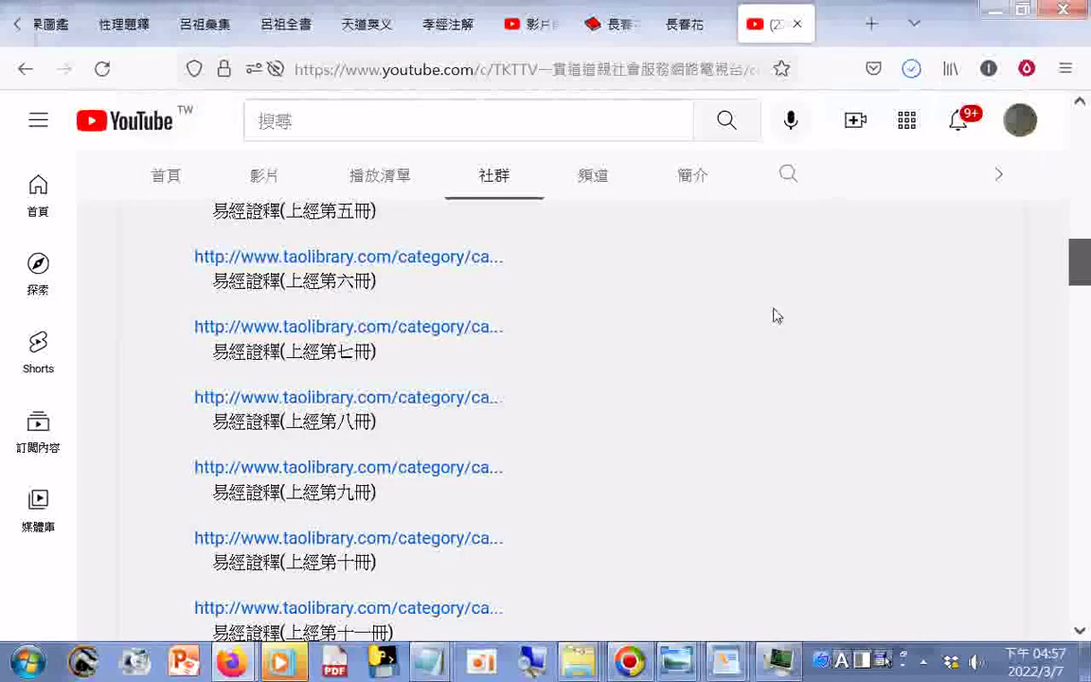
# Download a visible-area screenshot of the post's links from 上經第十一冊 to 下經第五冊
pyautogui.scroll(-5, 773, 315)
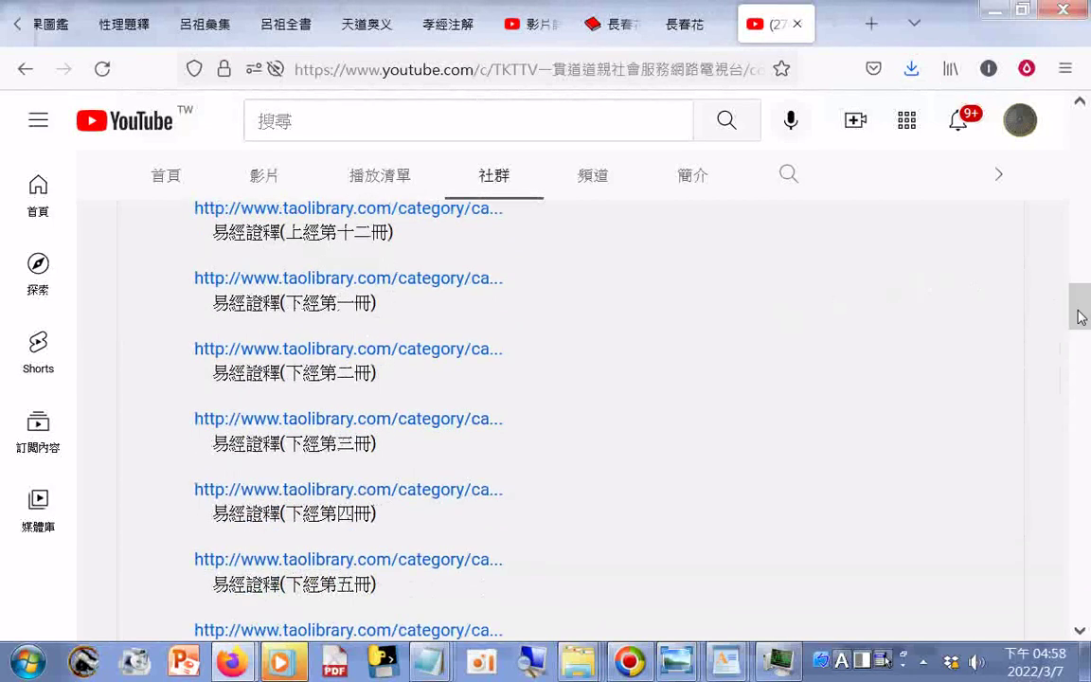
pyautogui.scroll(1, 1079, 315)
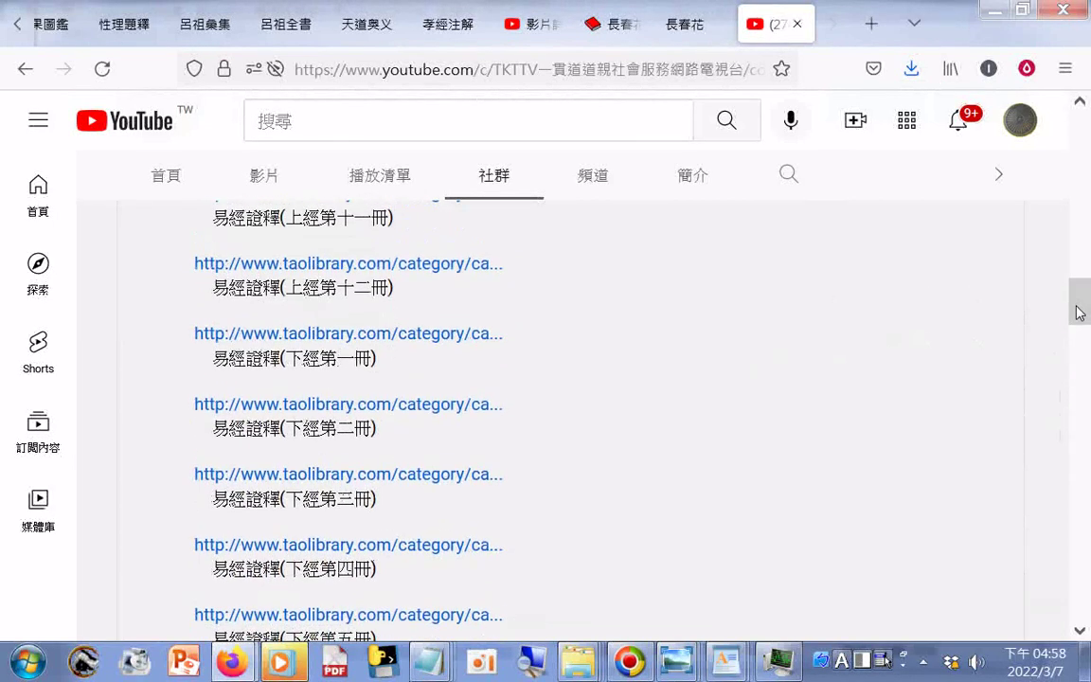
pyautogui.rightClick(702, 375)
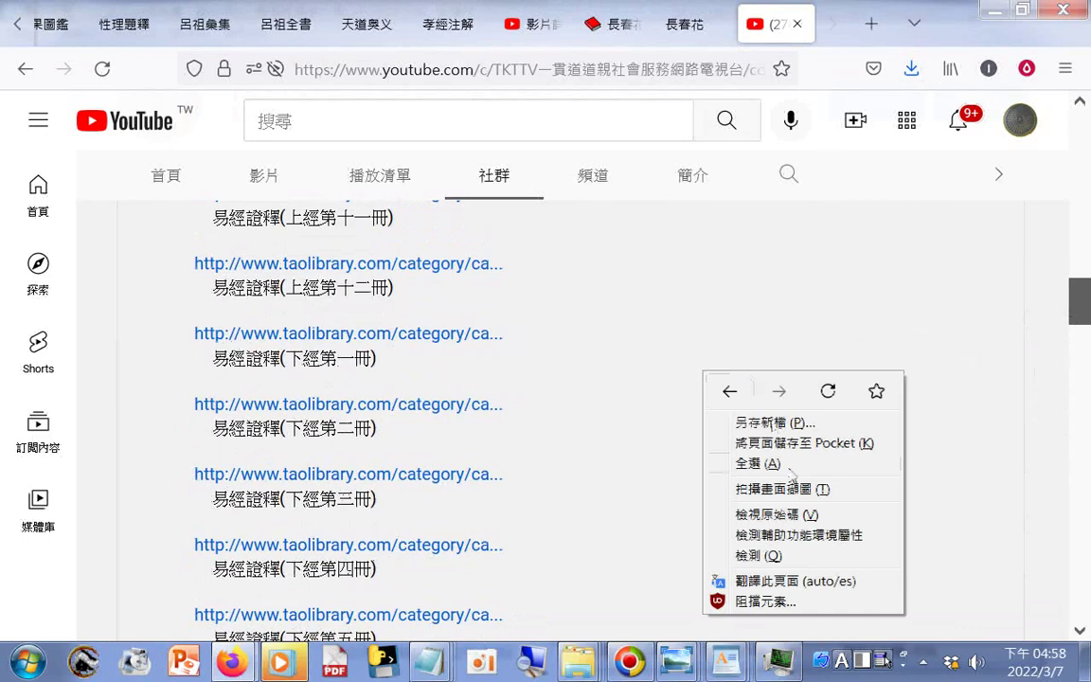
pyautogui.click(784, 489)
pyautogui.click(995, 137)
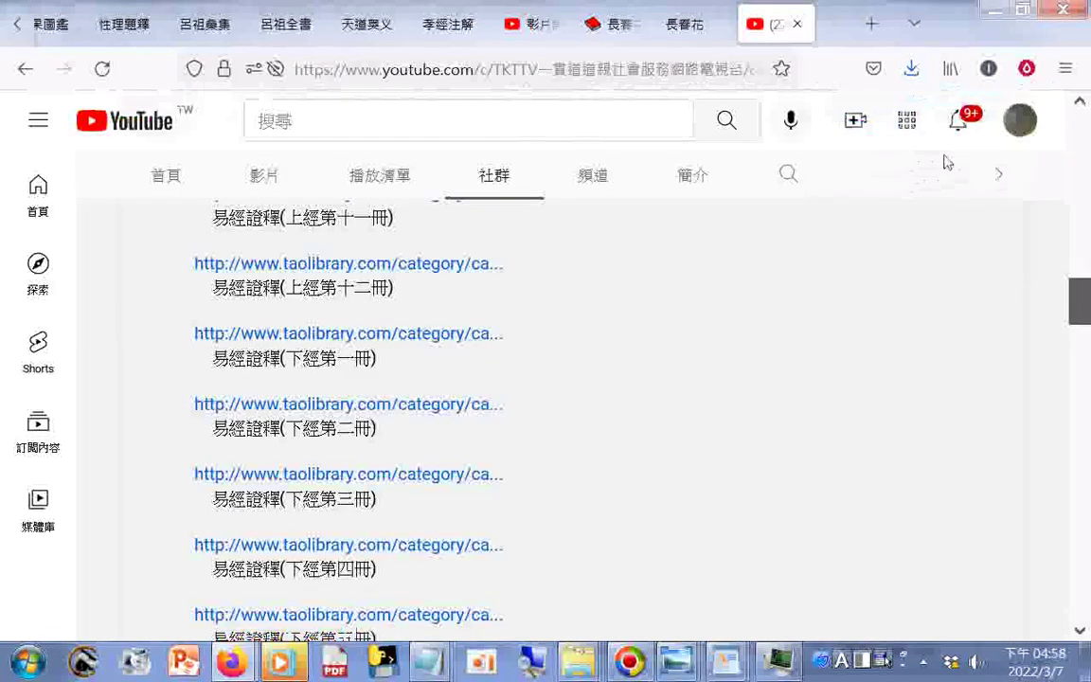
pyautogui.click(915, 152)
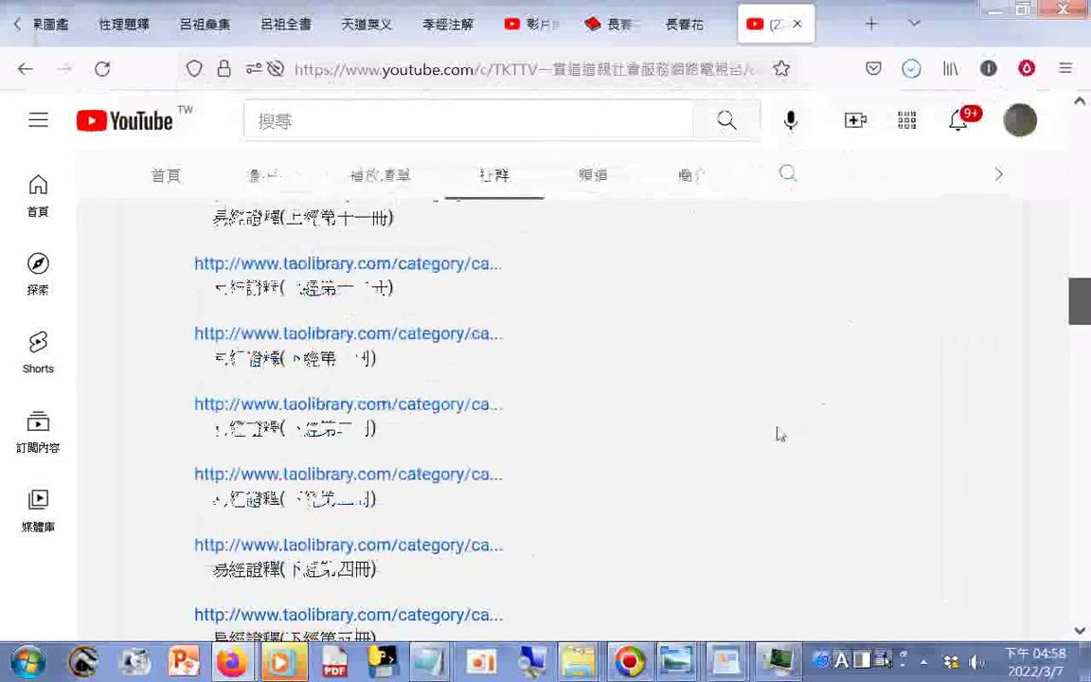
# Download a visible-area screenshot of the post's links from 下經第五冊 to 下經第十一冊
pyautogui.scroll(-5, 779, 434)
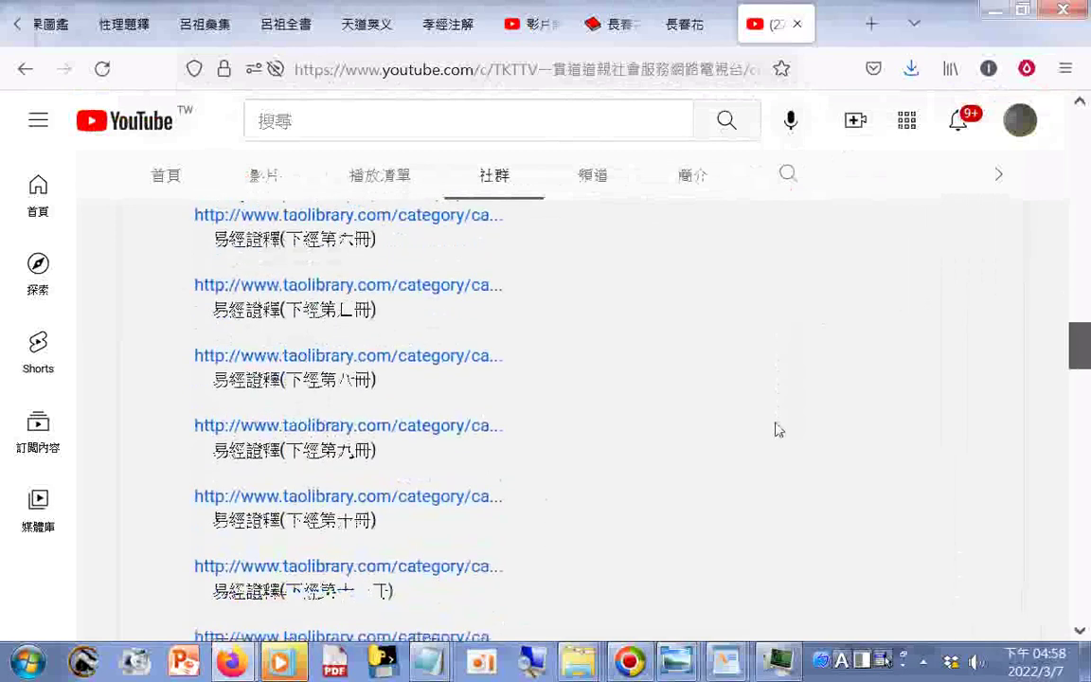
pyautogui.scroll(1, 1079, 355)
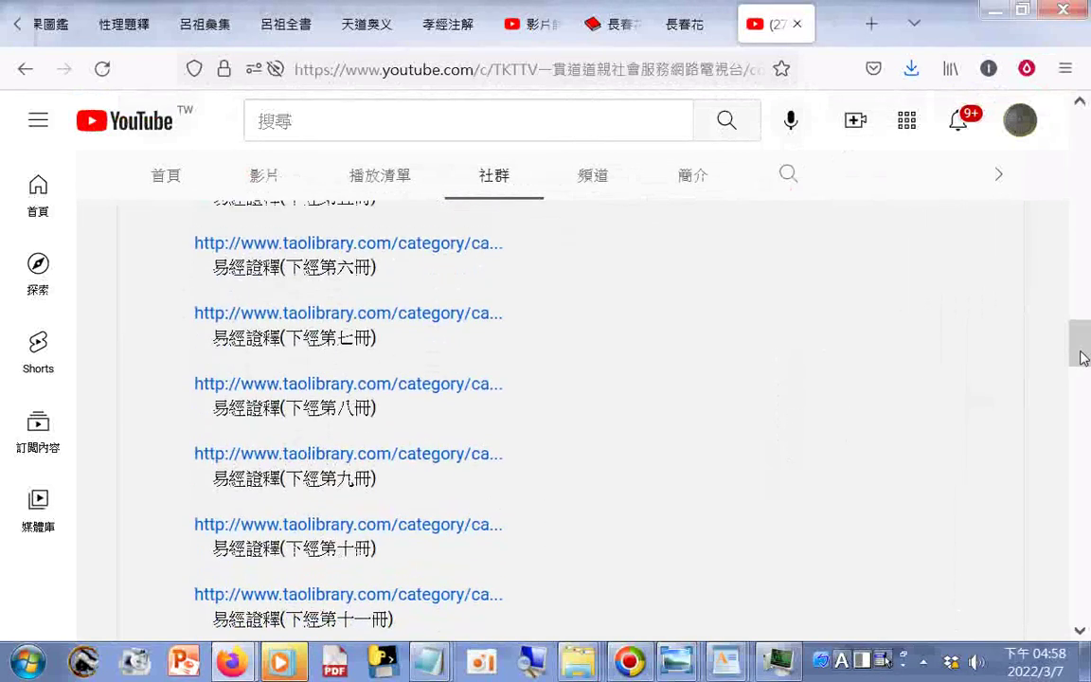
pyautogui.scroll(1, 1082, 355)
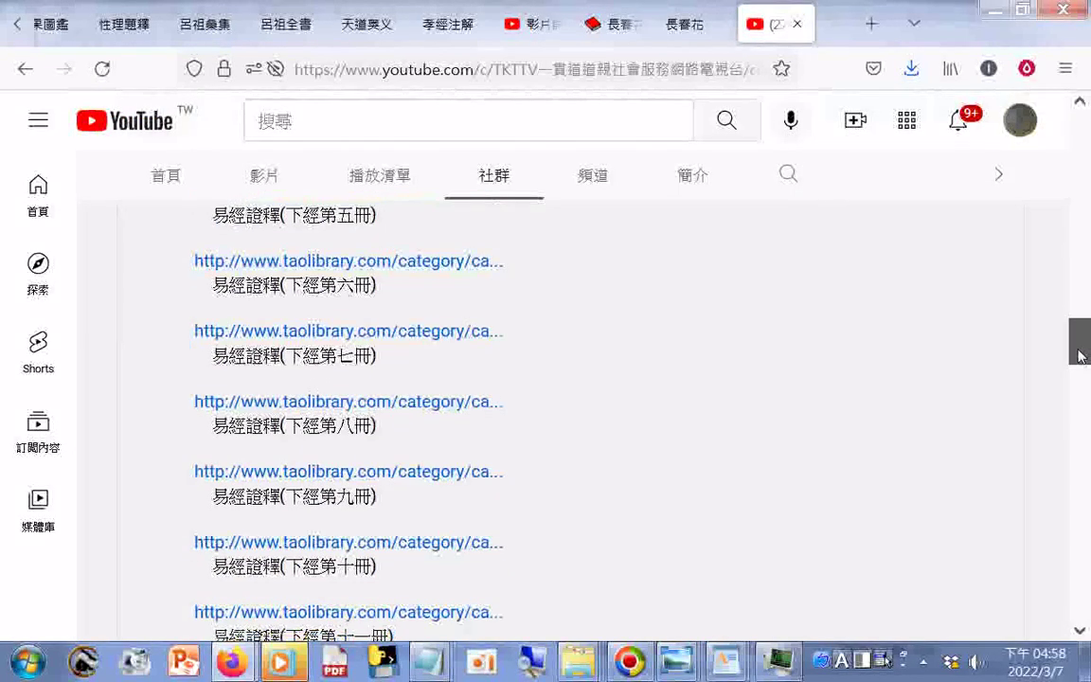
pyautogui.rightClick(767, 435)
pyautogui.click(834, 559)
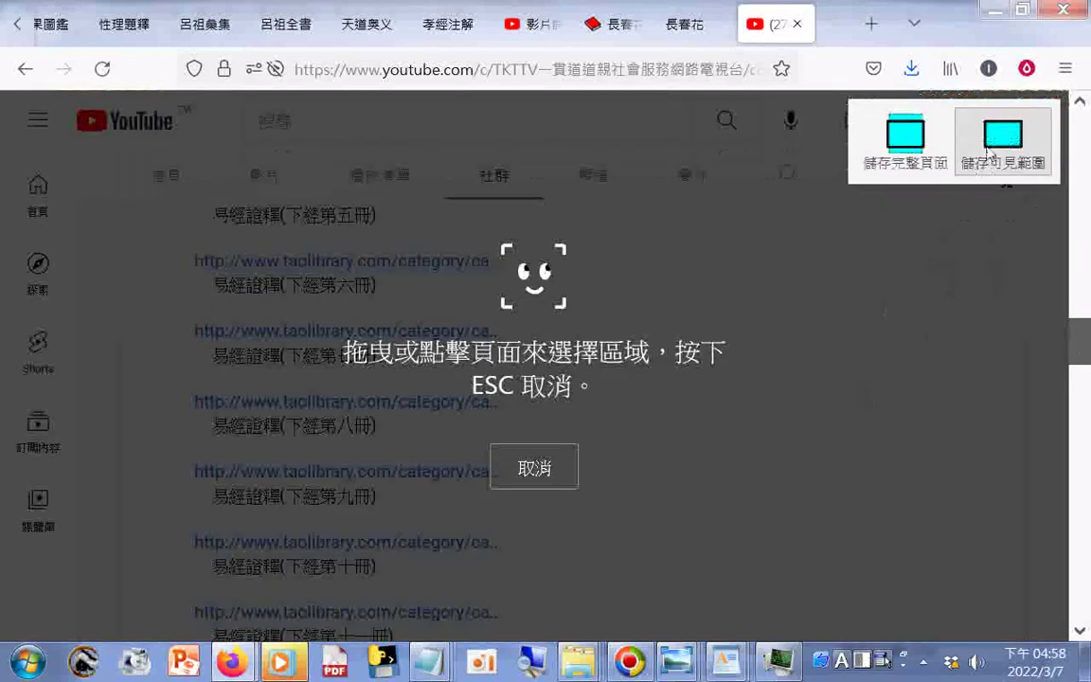
pyautogui.click(1003, 139)
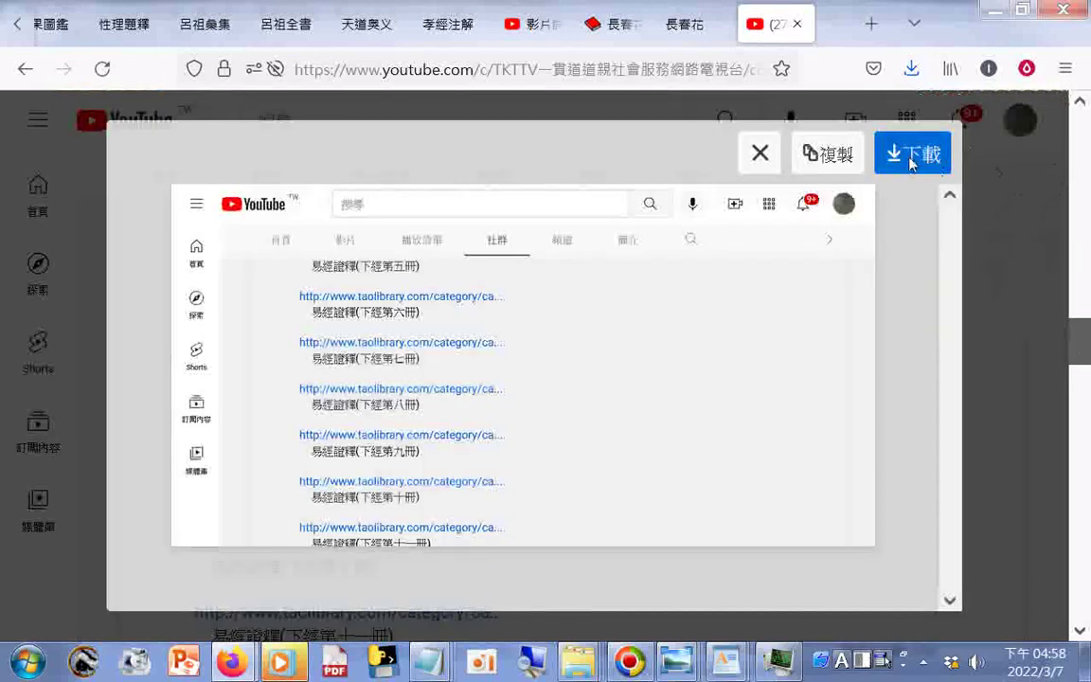
pyautogui.click(911, 155)
# Download a visible-area screenshot of the post's ending with the links for 下經第十一冊 and 下經第十二冊
pyautogui.scroll(-3, 901, 212)
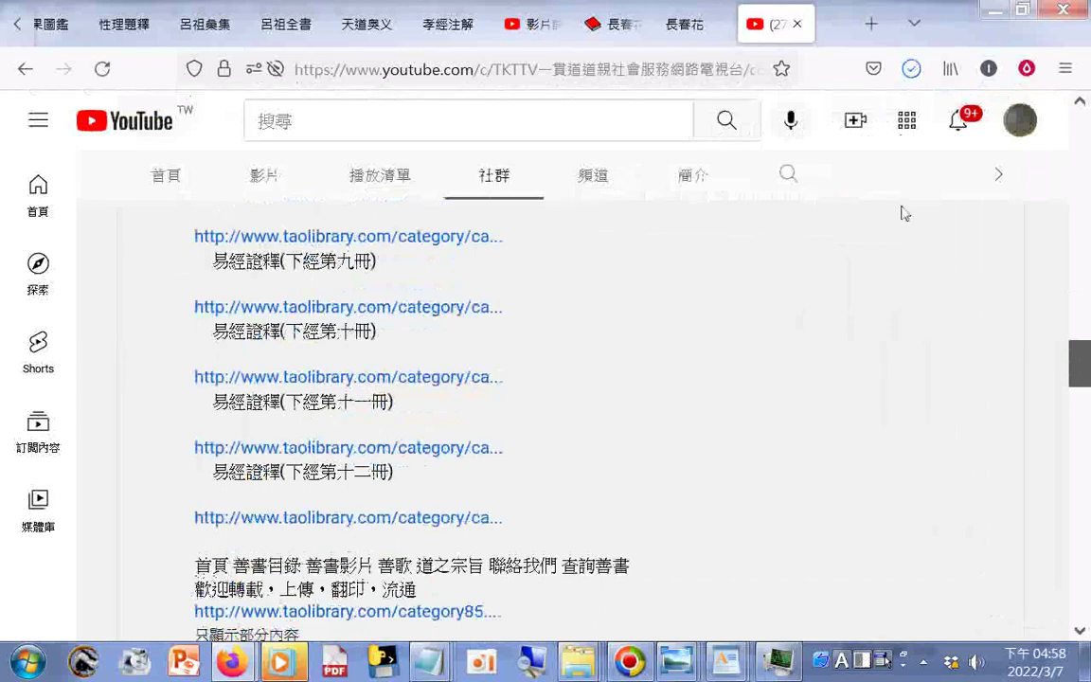
pyautogui.scroll(-2, 904, 213)
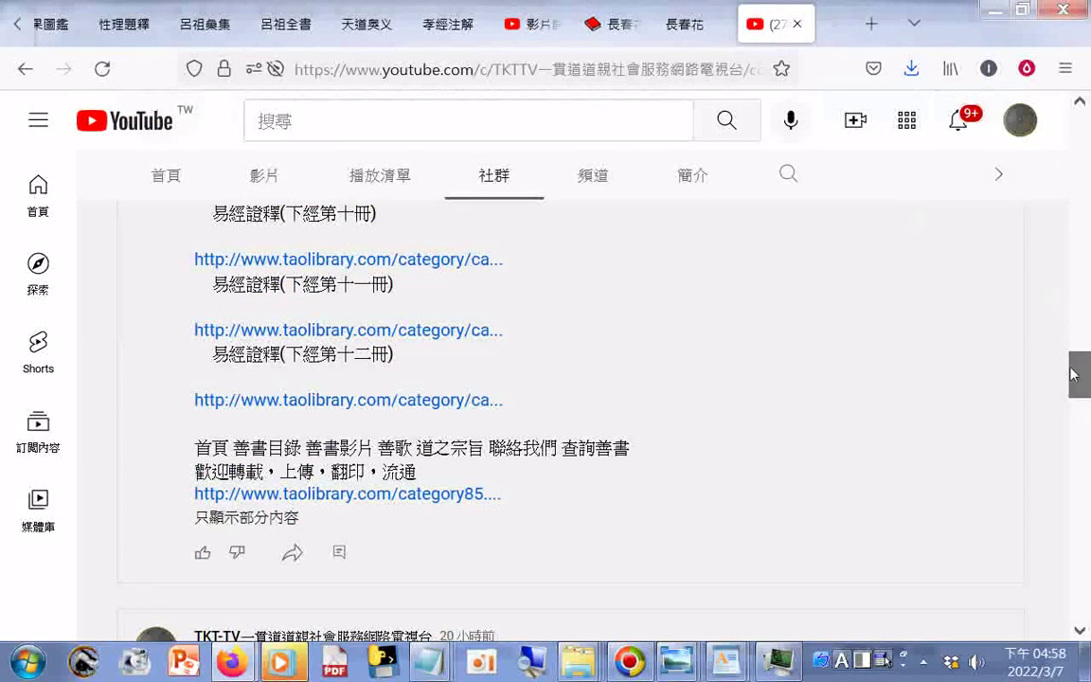
pyautogui.scroll(-1, 1073, 370)
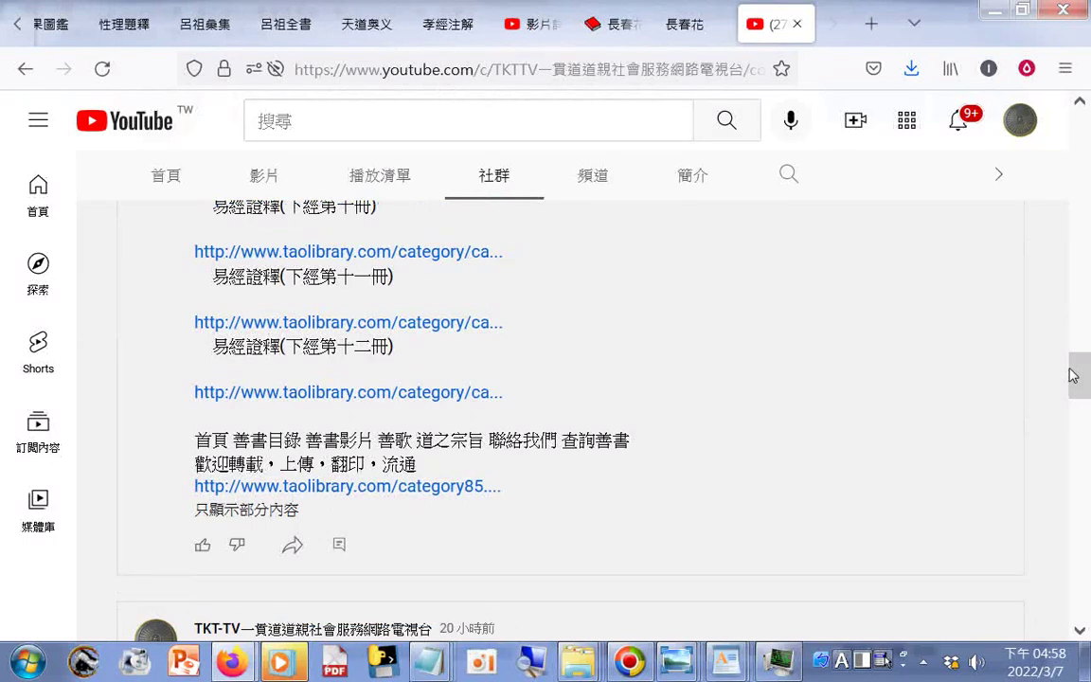
pyautogui.scroll(-1, 1074, 376)
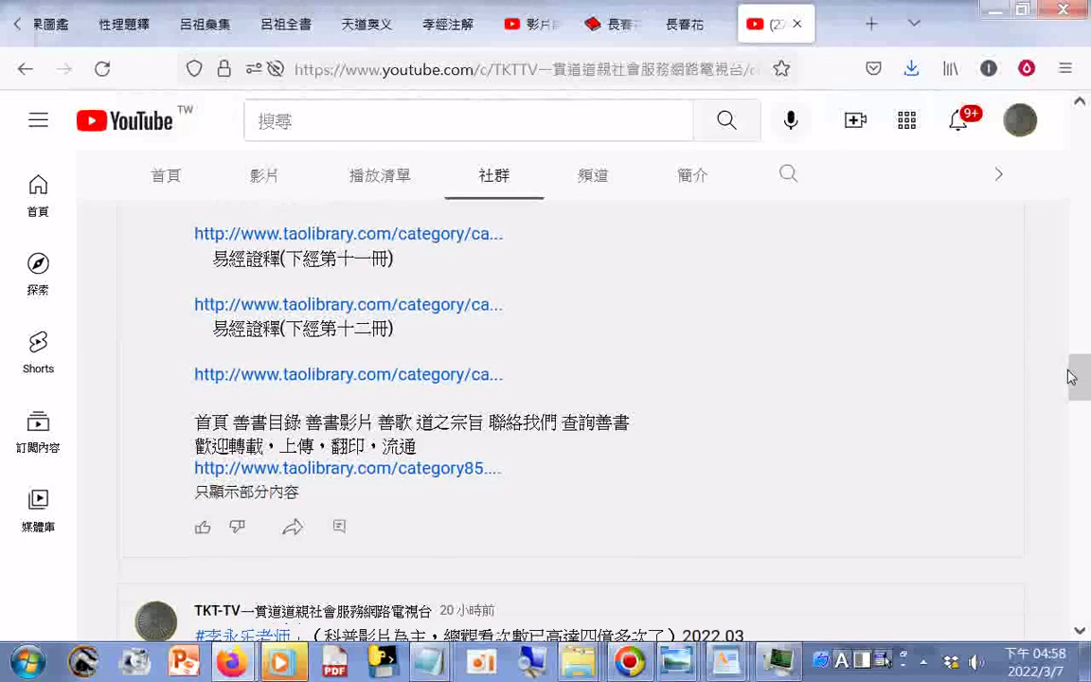
pyautogui.scroll(-1, 1070, 378)
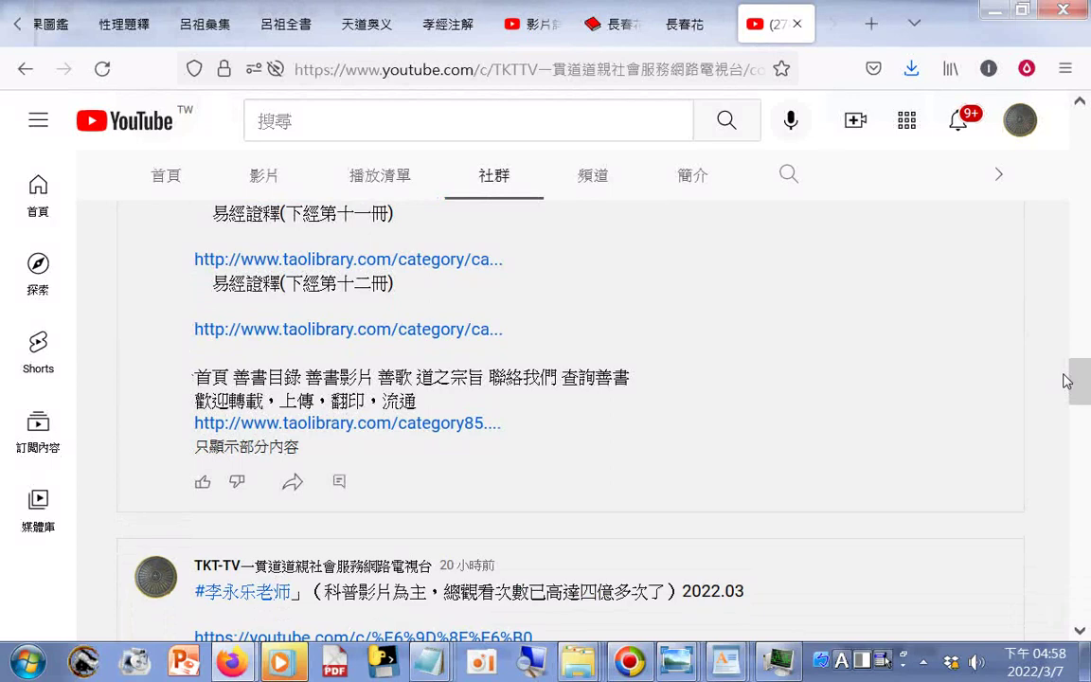
pyautogui.rightClick(616, 468)
pyautogui.click(721, 341)
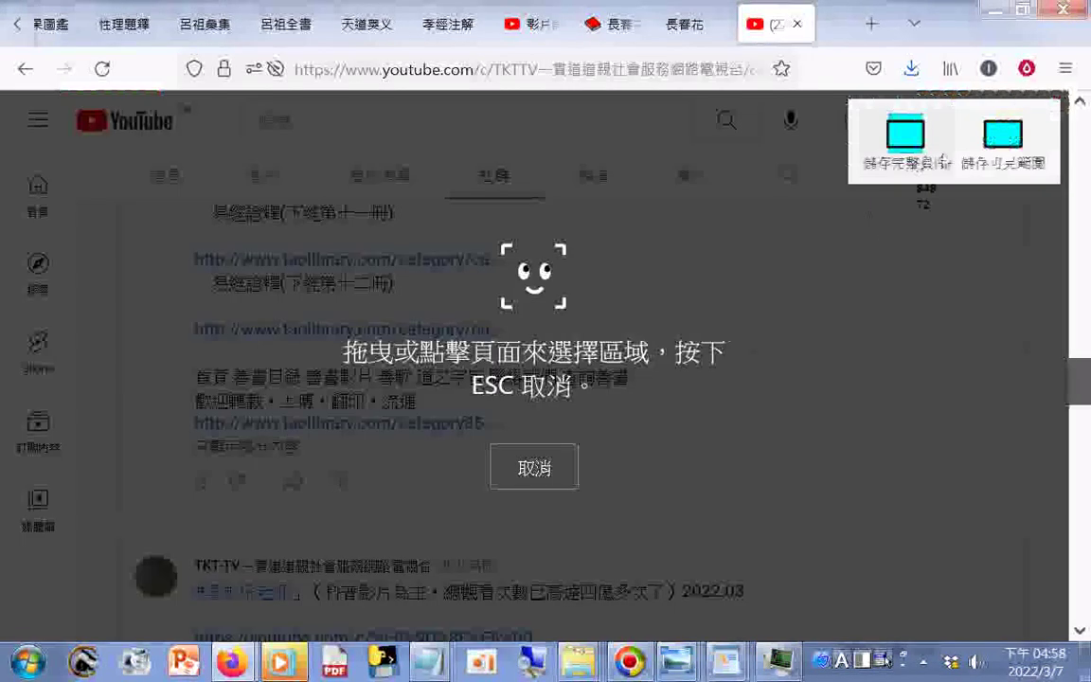
pyautogui.click(989, 142)
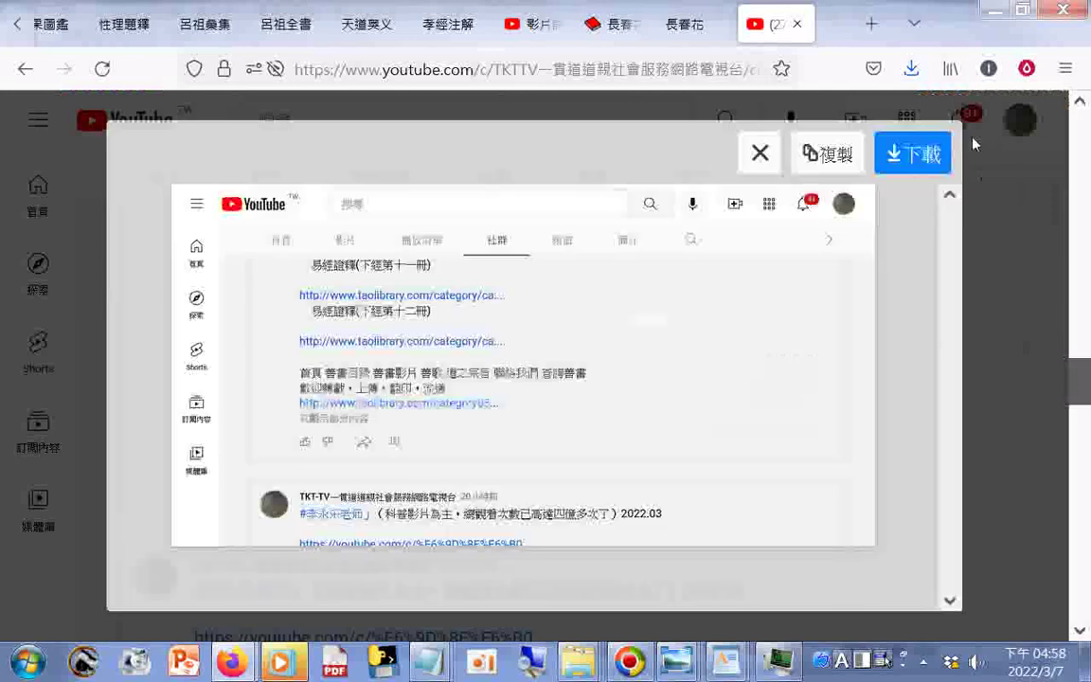
pyautogui.click(912, 152)
# Open the post's 上經第一冊 link and begin saving that page, choosing the Transcend (H:) drive as destination
pyautogui.scroll(10, 935, 266)
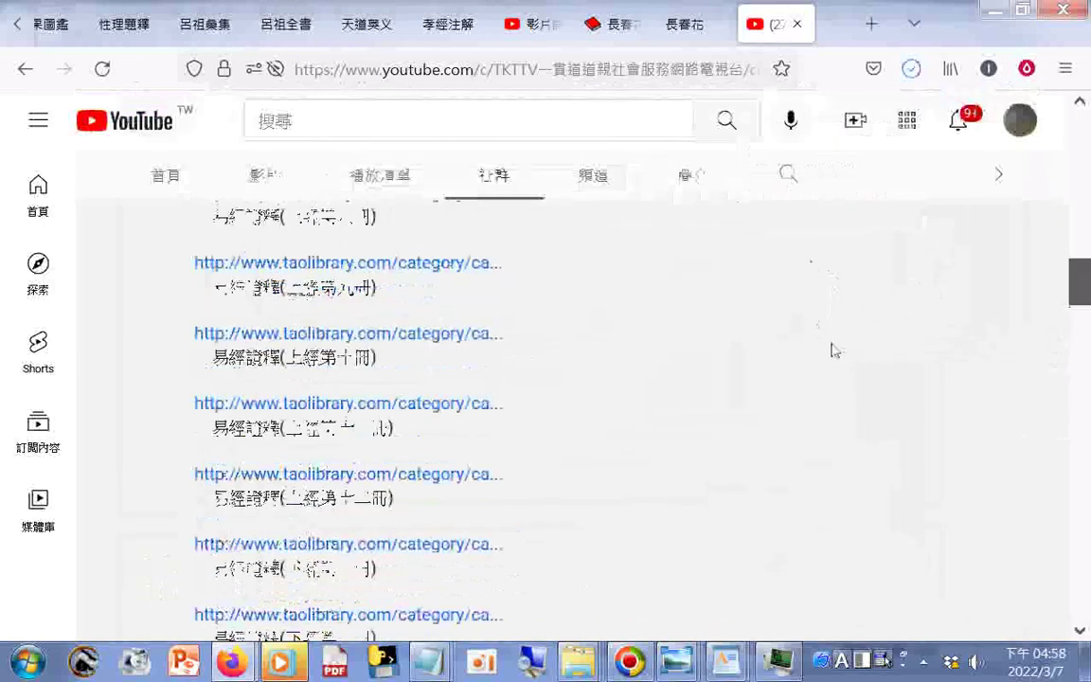
pyautogui.scroll(4, 782, 352)
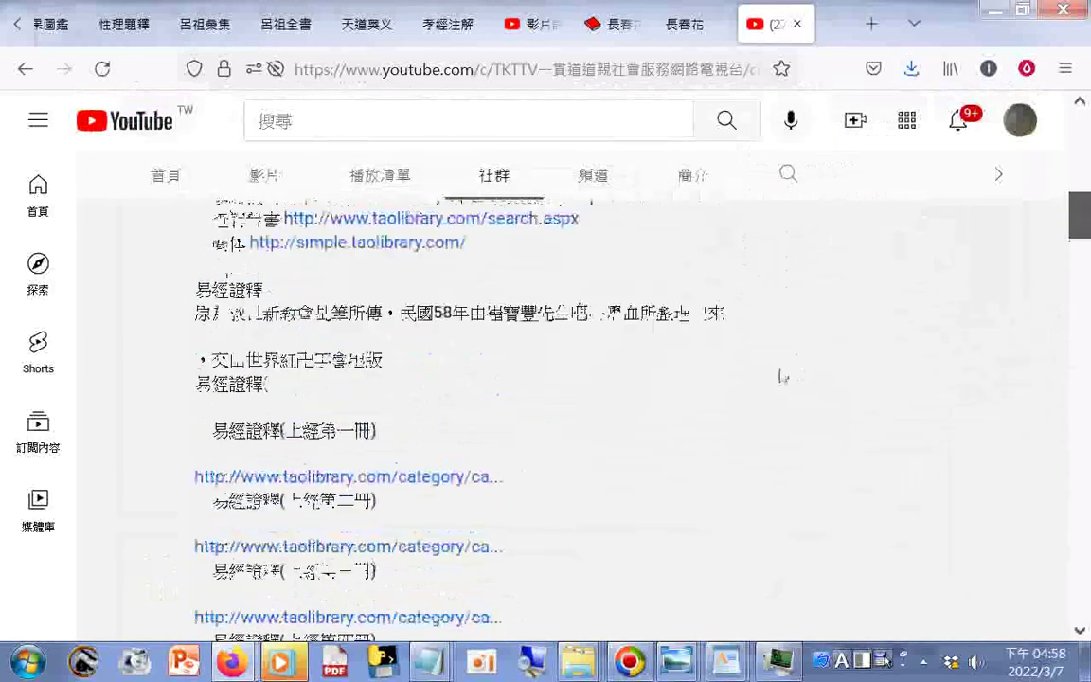
pyautogui.click(414, 476)
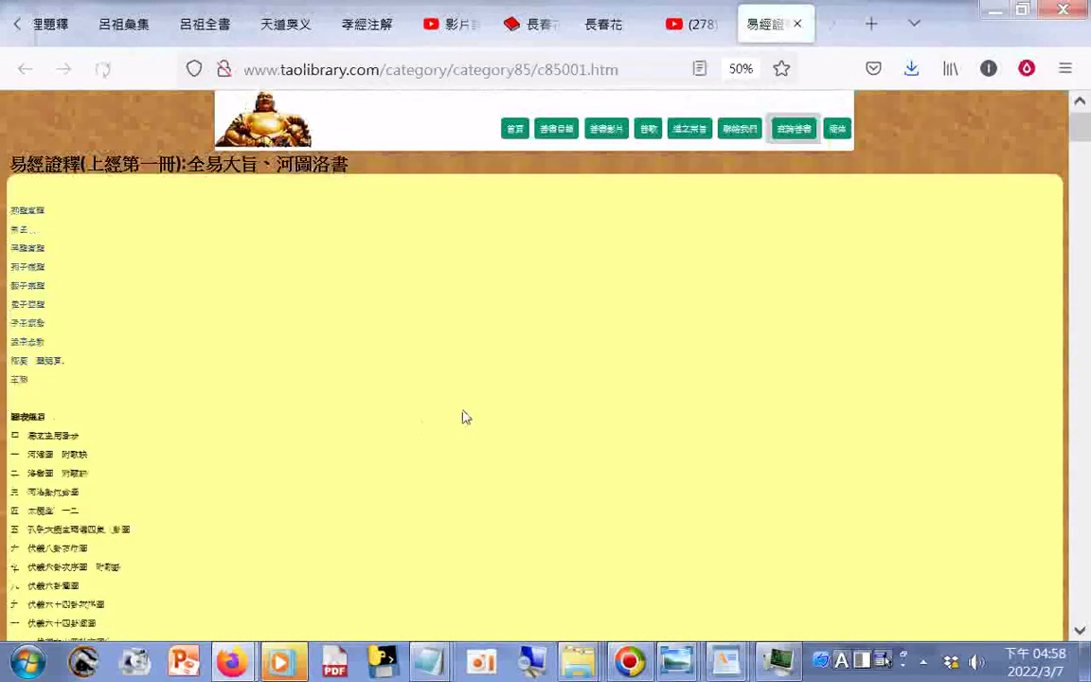
pyautogui.rightClick(293, 217)
pyautogui.click(358, 333)
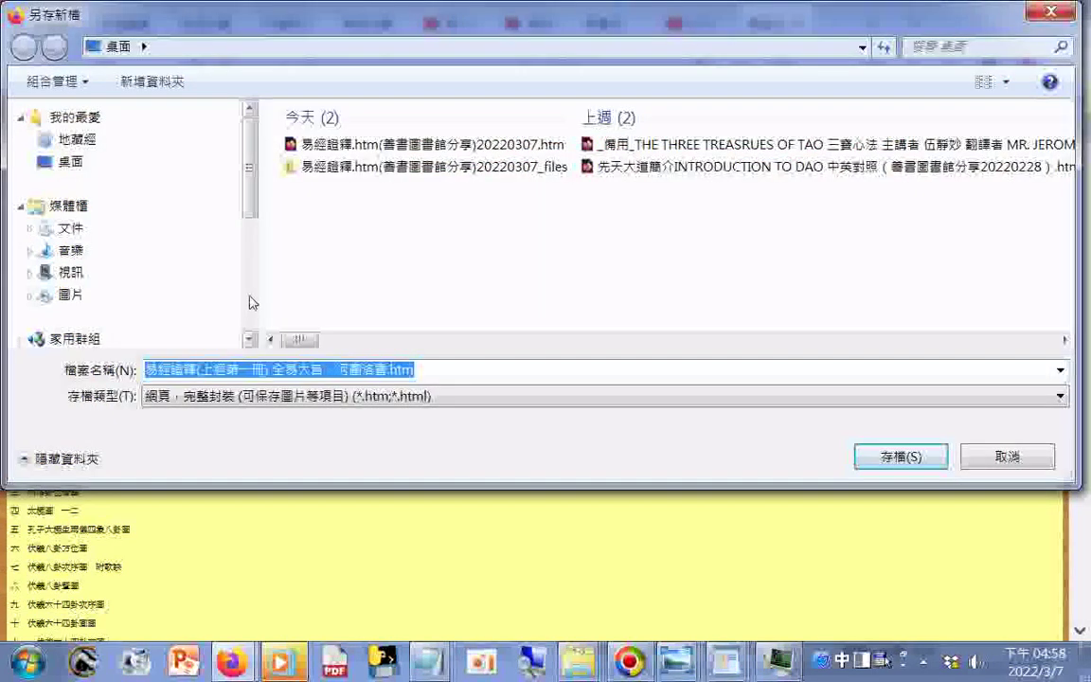
pyautogui.scroll(-3, 249, 302)
pyautogui.click(217, 308)
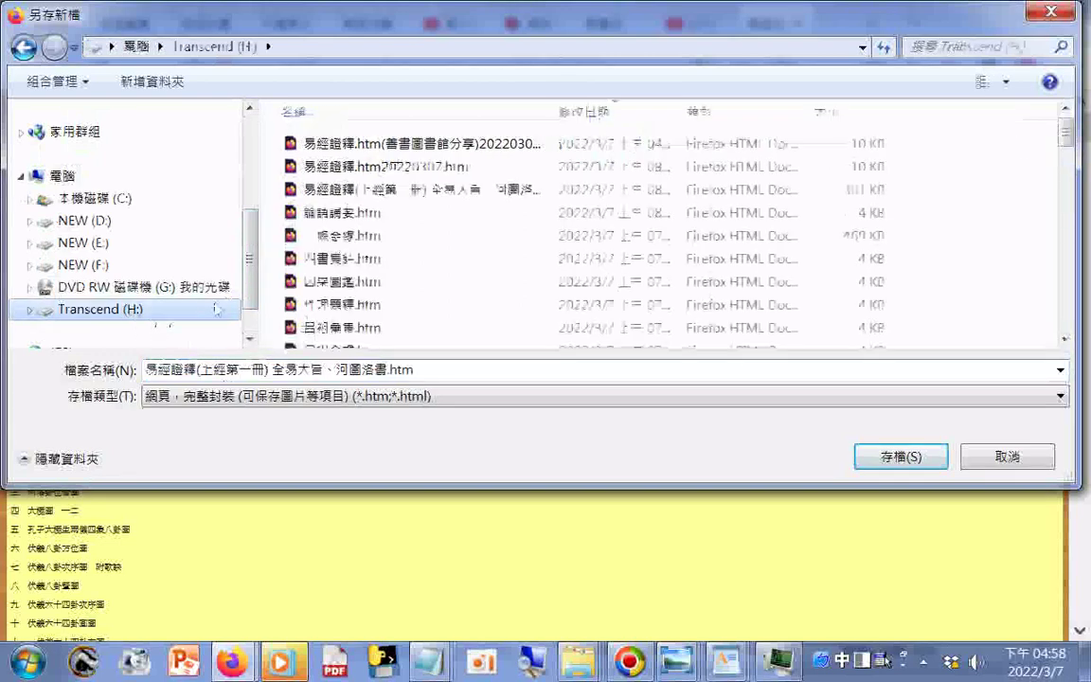
# Create a folder on Transcend (H:) named 易經證釋.htm(全文24冊免費下載的網址)(善書圖書館分享)20220307
pyautogui.rightClick(272, 257)
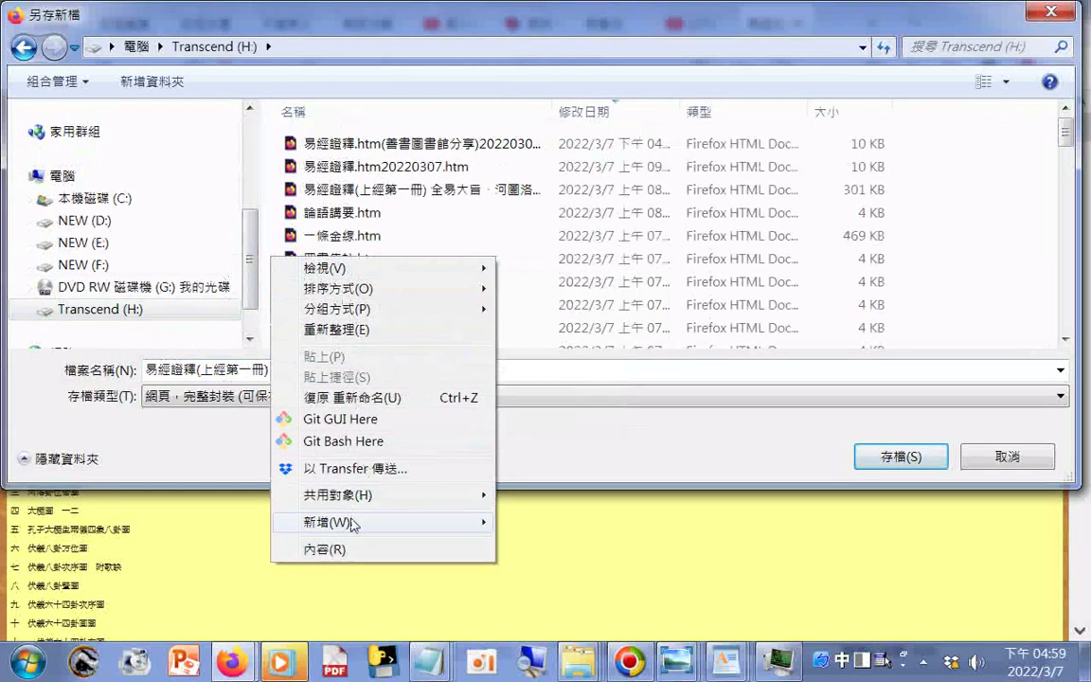
pyautogui.moveTo(352, 523)
pyautogui.click(501, 248)
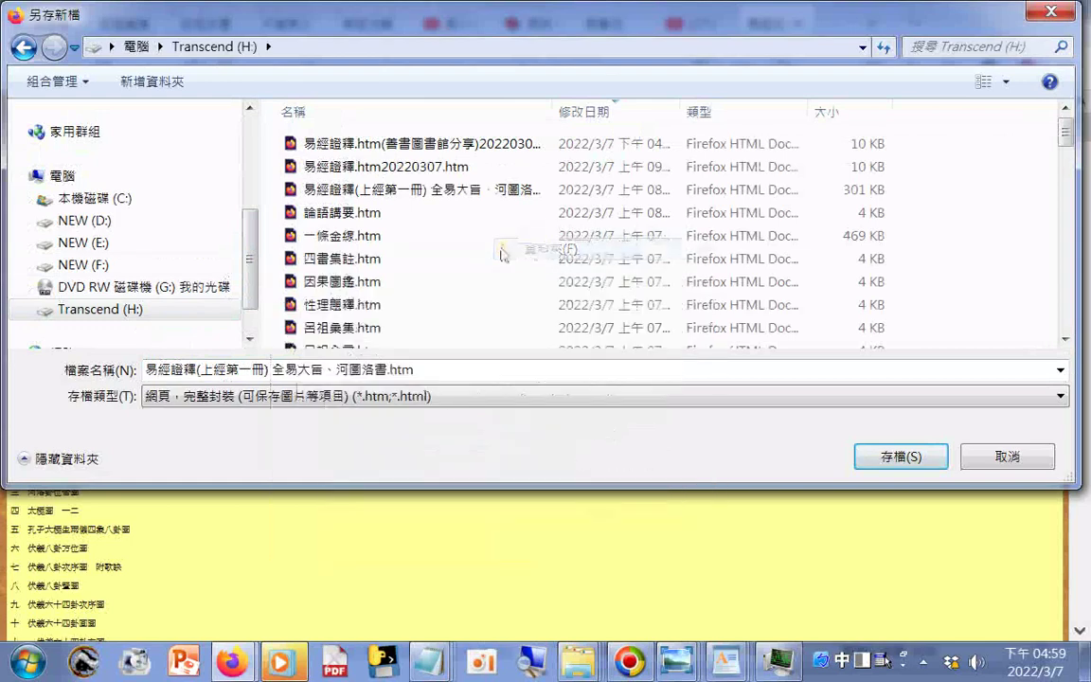
pyautogui.rightClick(333, 337)
pyautogui.click(374, 417)
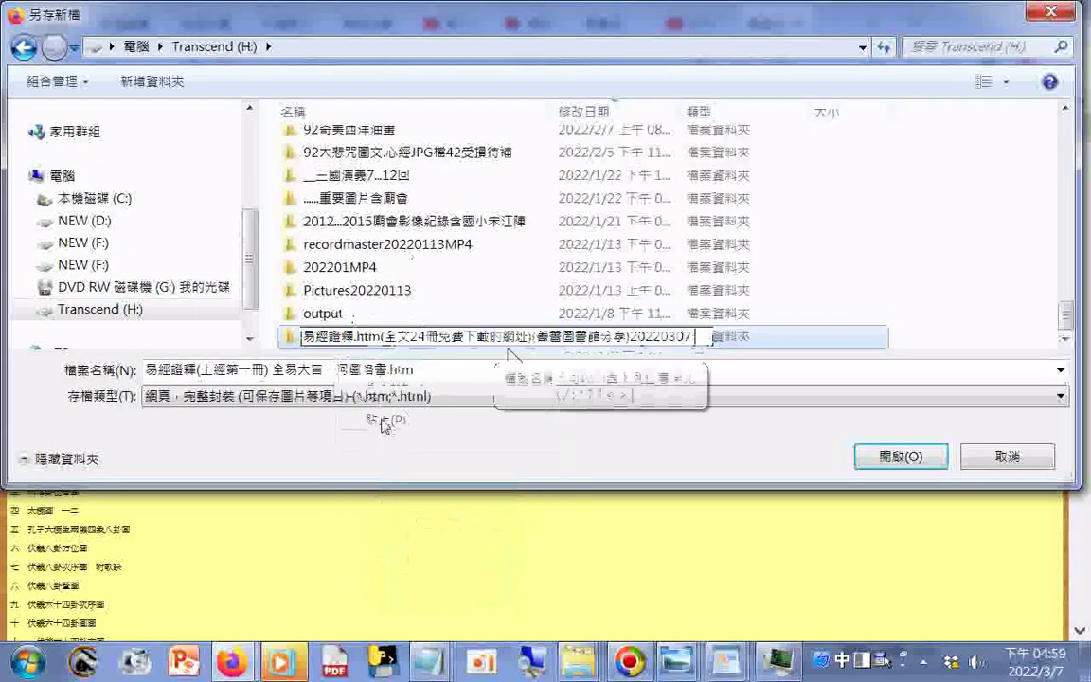
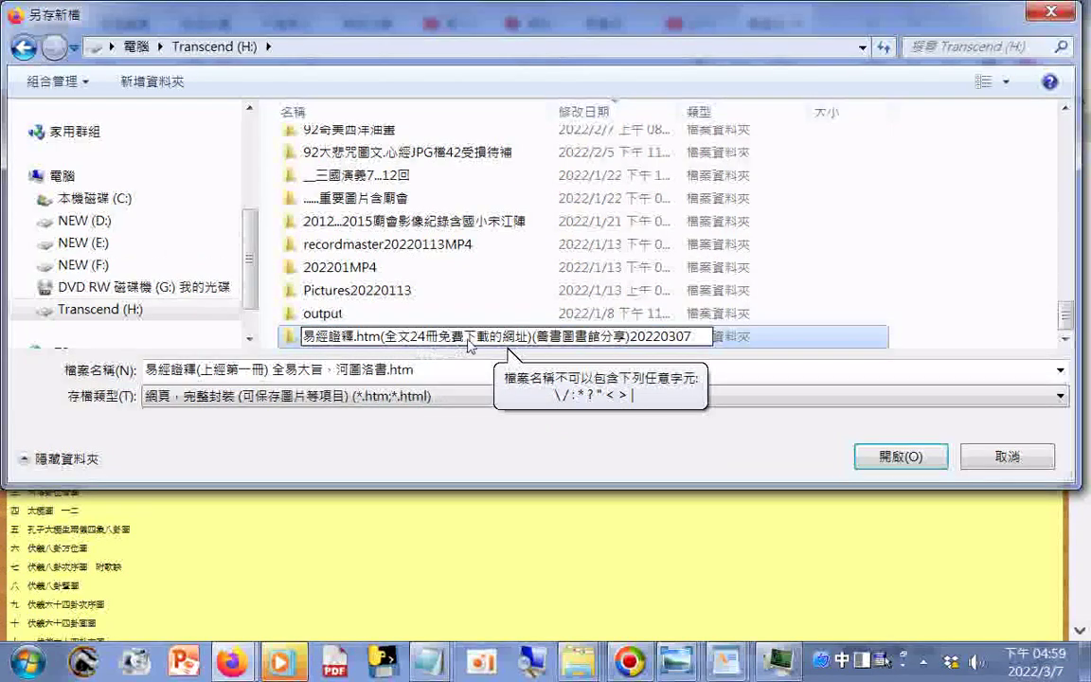
pyautogui.press('Return')
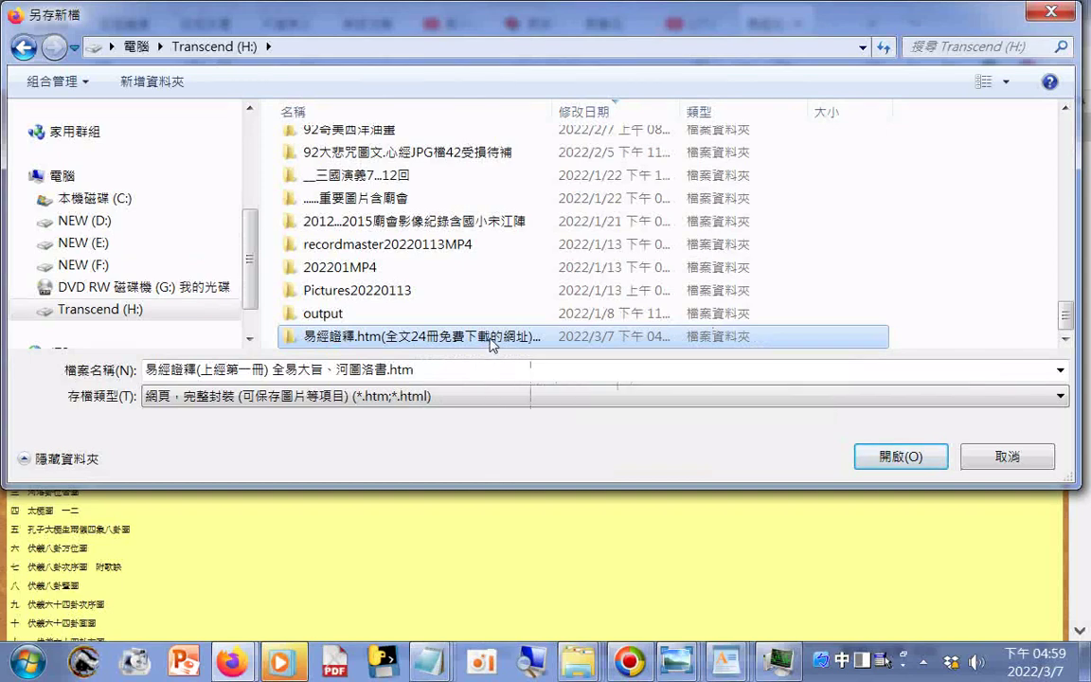
# Rename the new folder 易經證釋.htm(全文24冊免費下載址)(善書圖書館分享)20220307 and save the complete 上經第一冊 web page inside it
pyautogui.click(491, 344)
pyautogui.click(491, 341)
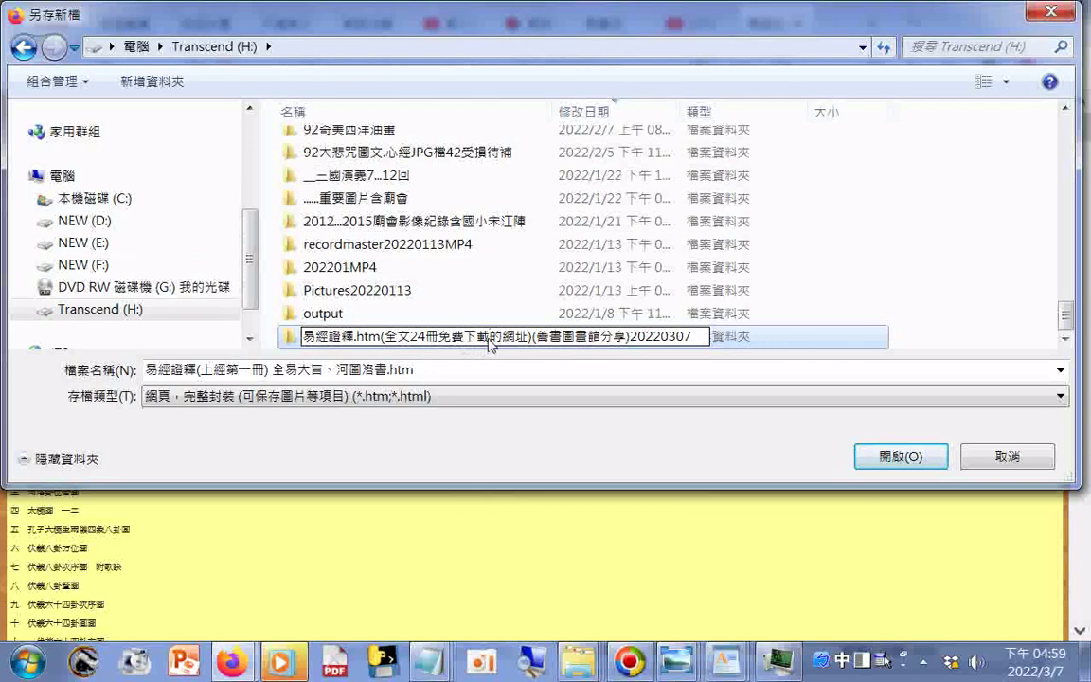
pyautogui.moveTo(489, 338); pyautogui.dragTo(511, 338)
pyautogui.press('Delete')
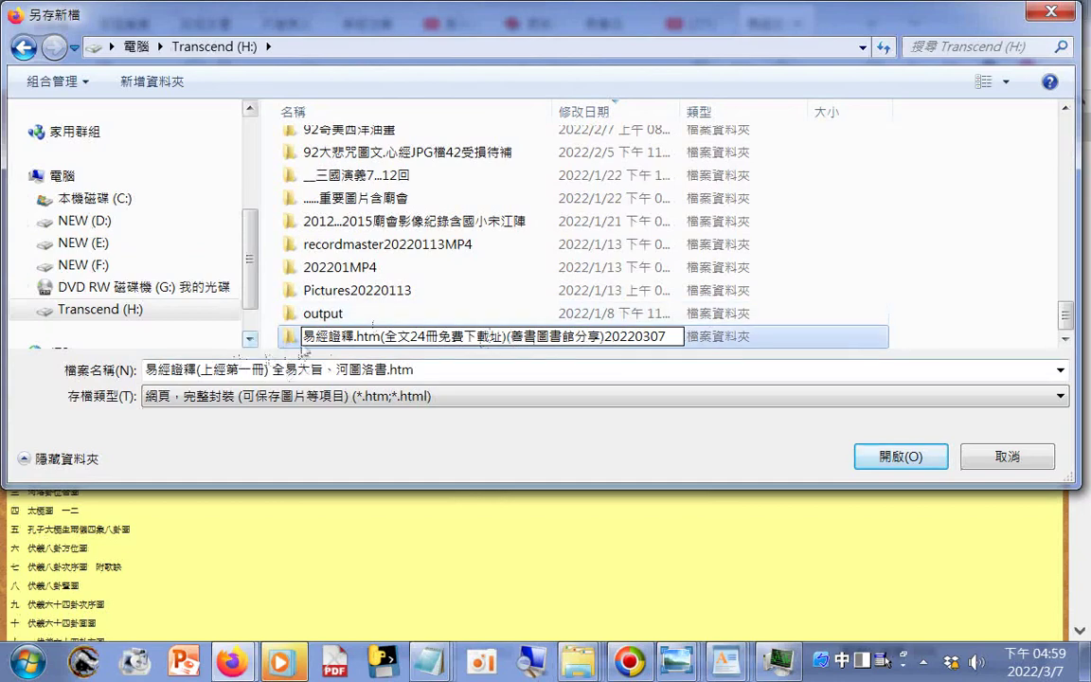
pyautogui.press('Return')
pyautogui.doubleClick(292, 339)
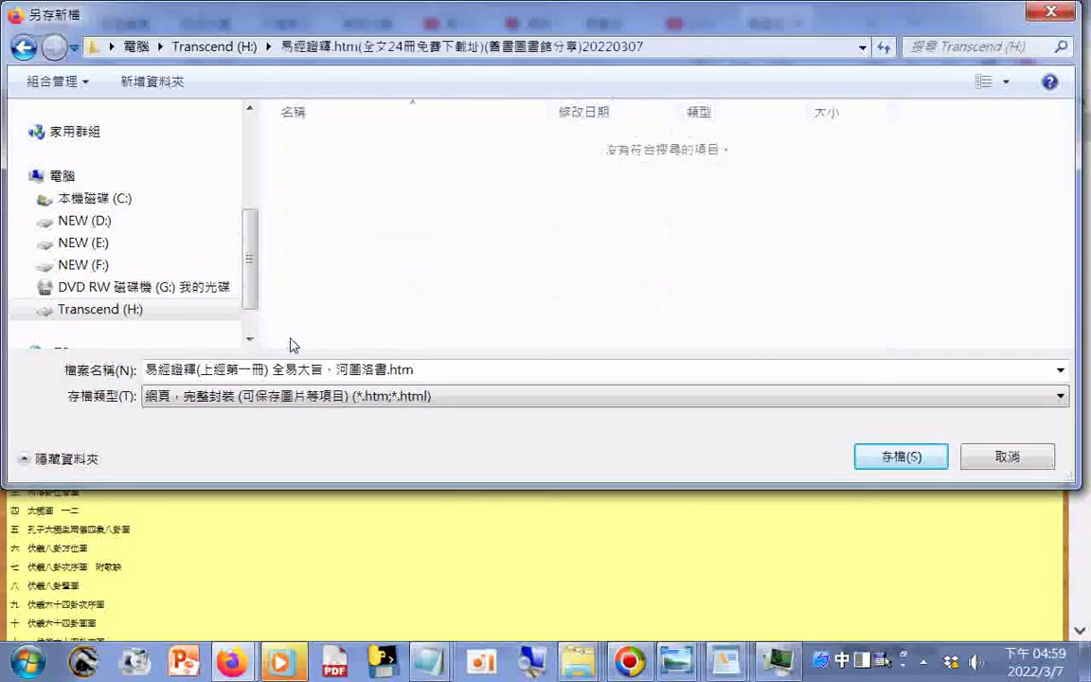
pyautogui.click(904, 457)
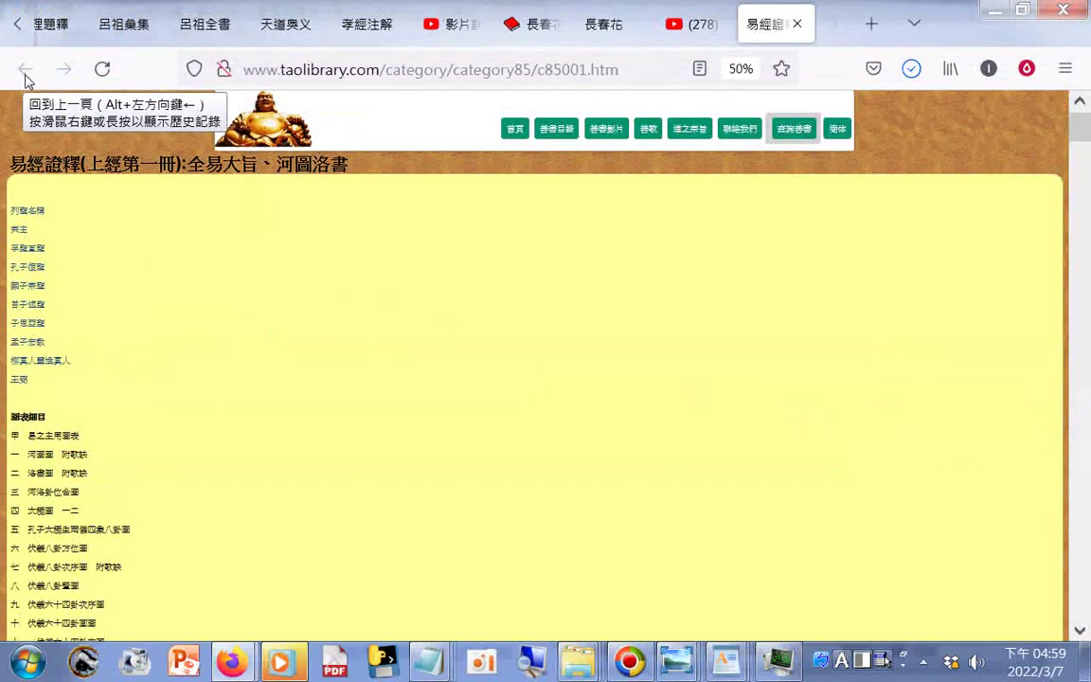
# Open the 上經第二冊 link from the YouTube post and save the complete web page in the same folder
pyautogui.click(688, 31)
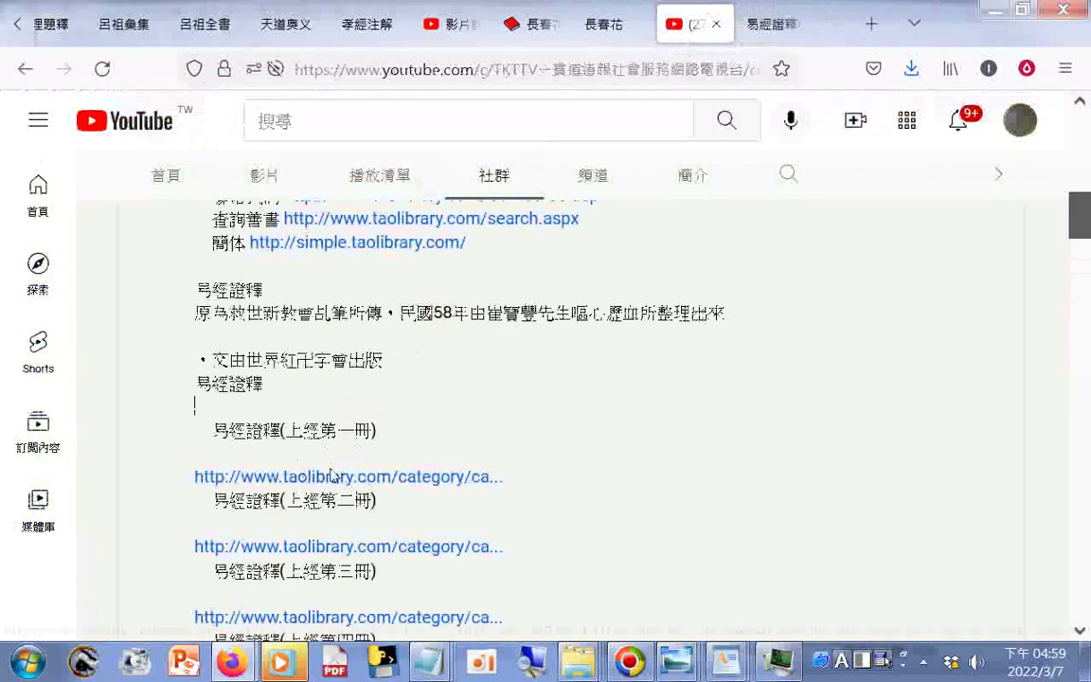
pyautogui.click(350, 549)
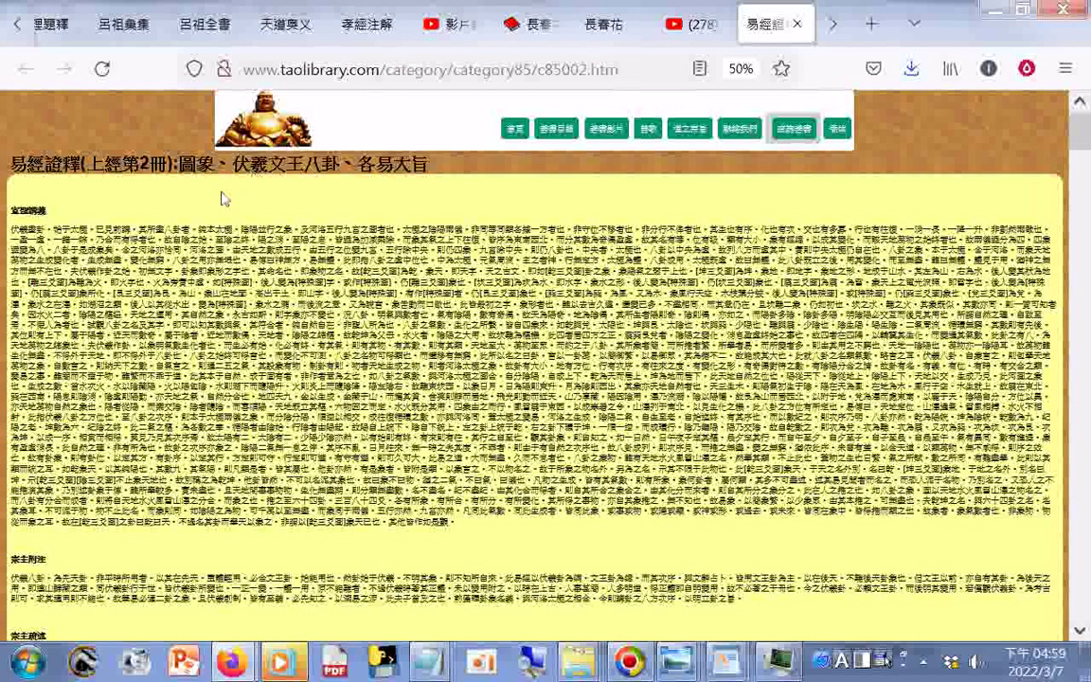
pyautogui.rightClick(218, 198)
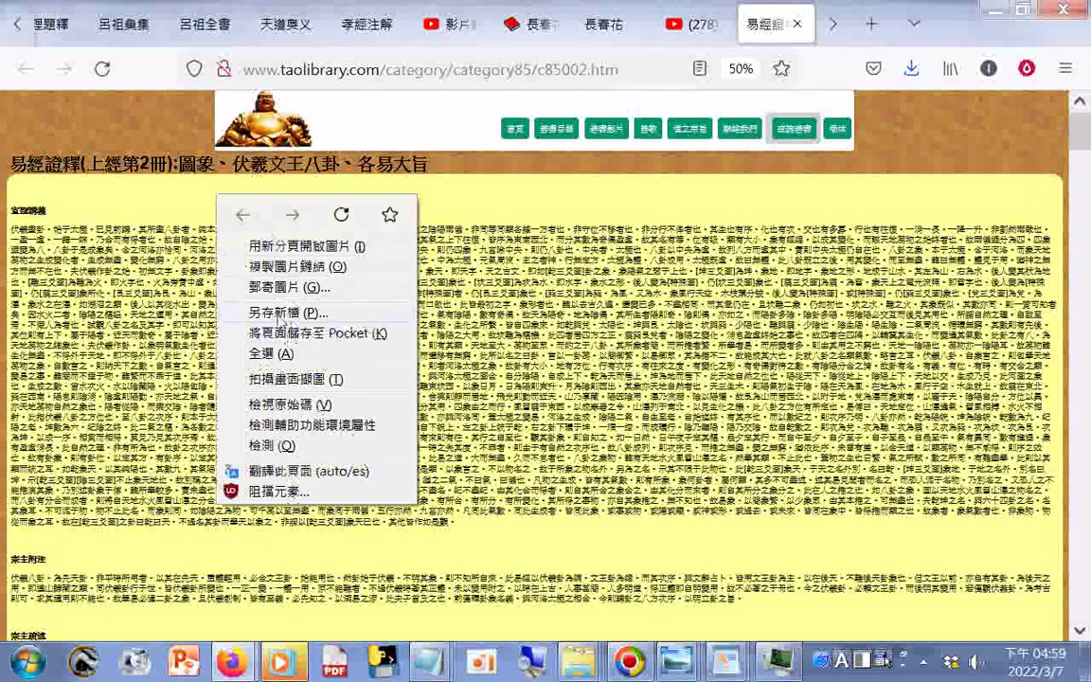
pyautogui.press('Escape')
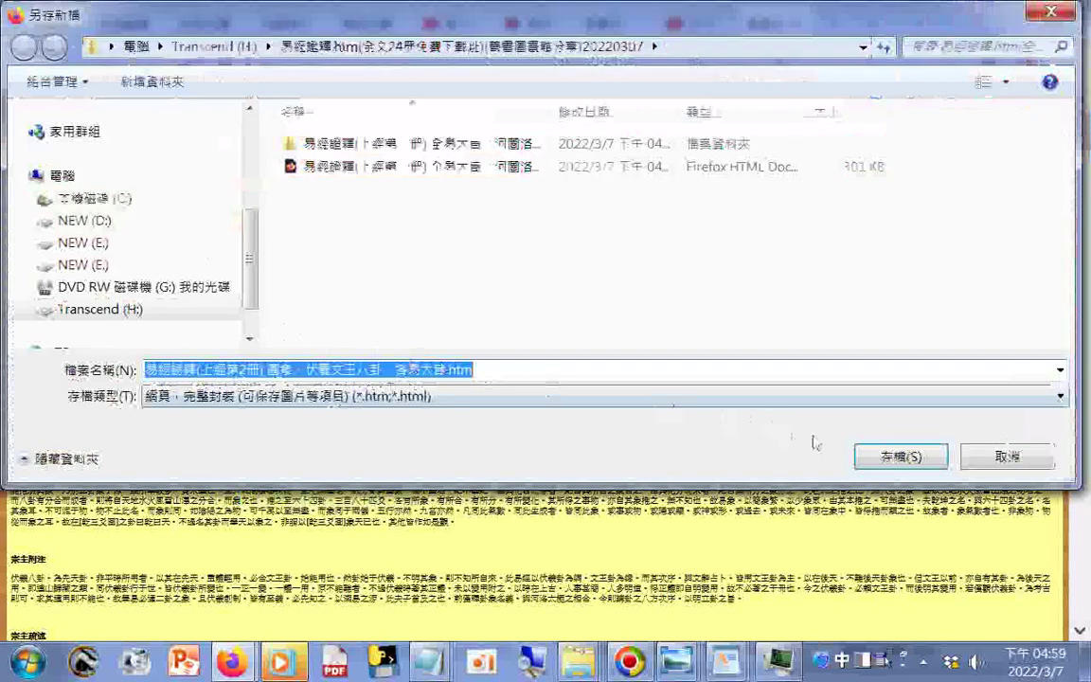
pyautogui.click(899, 457)
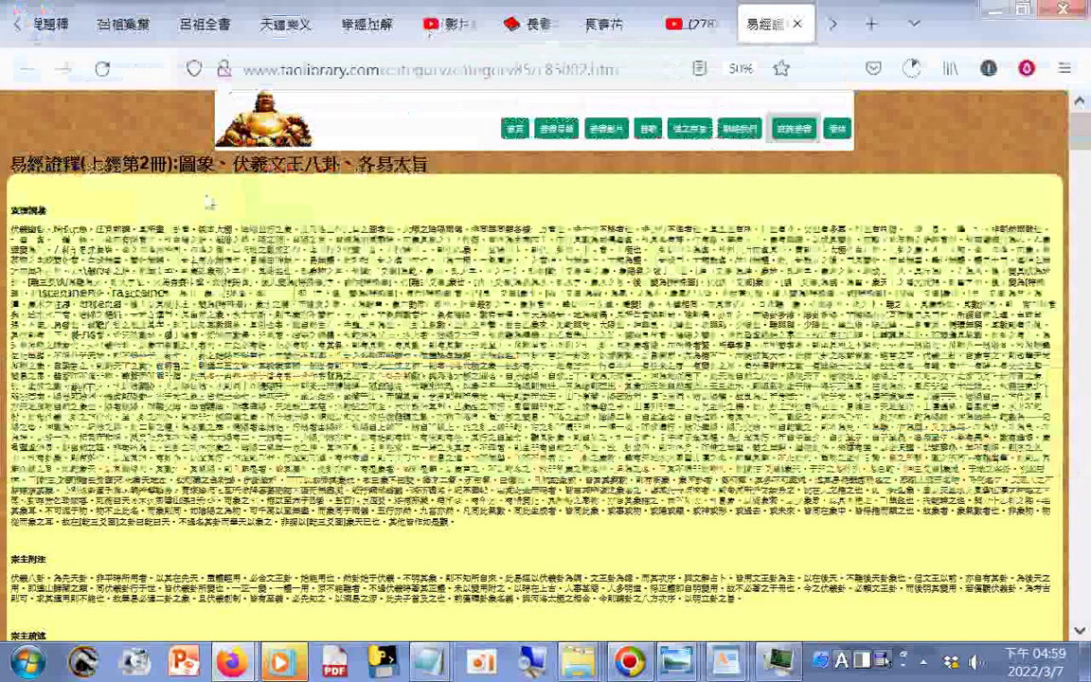
# Download a visible-area screenshot of the opening of the 易經證釋(上經第2冊) page
pyautogui.hotkey('ctrl', 'shift', 's')
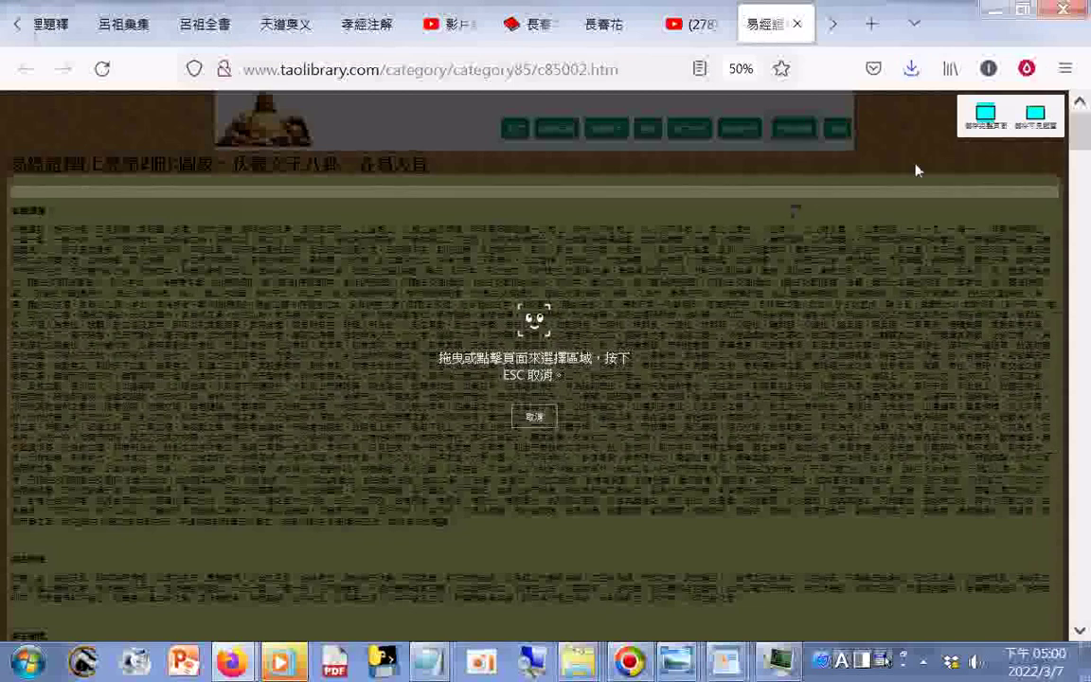
pyautogui.click(1035, 117)
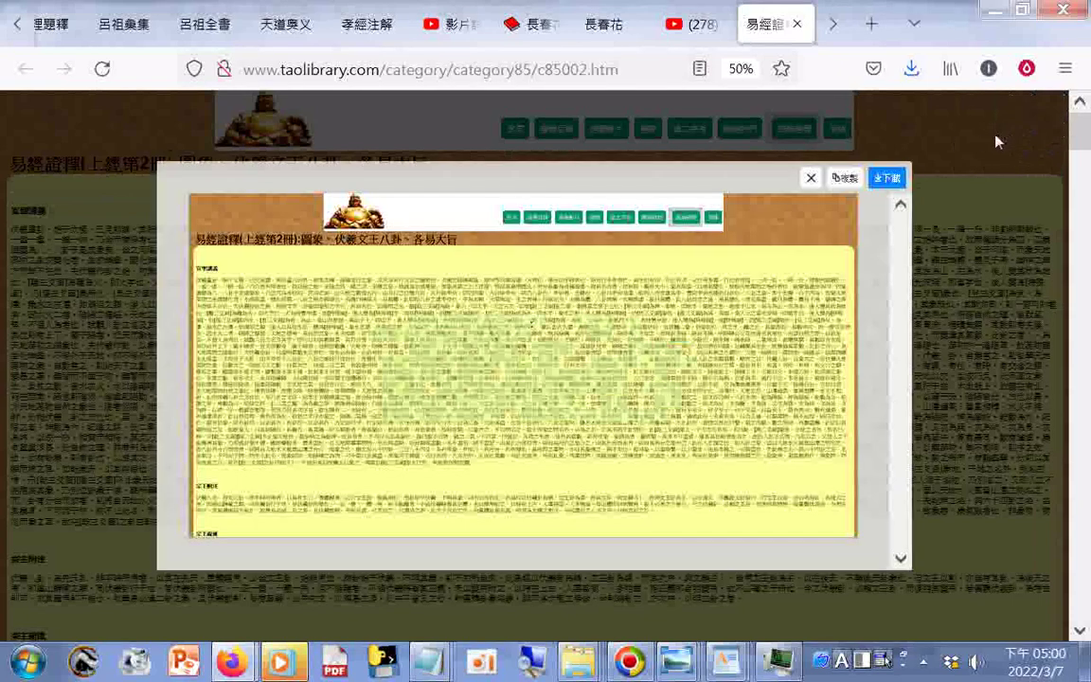
pyautogui.click(886, 180)
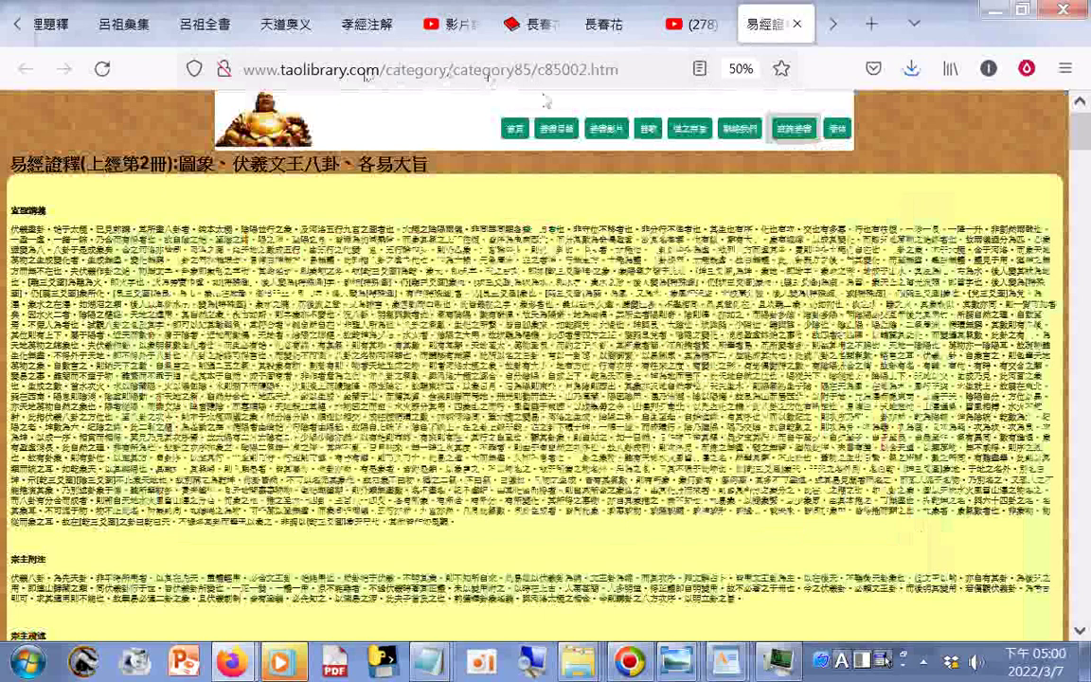
pyautogui.scroll(-10, 544, 100)
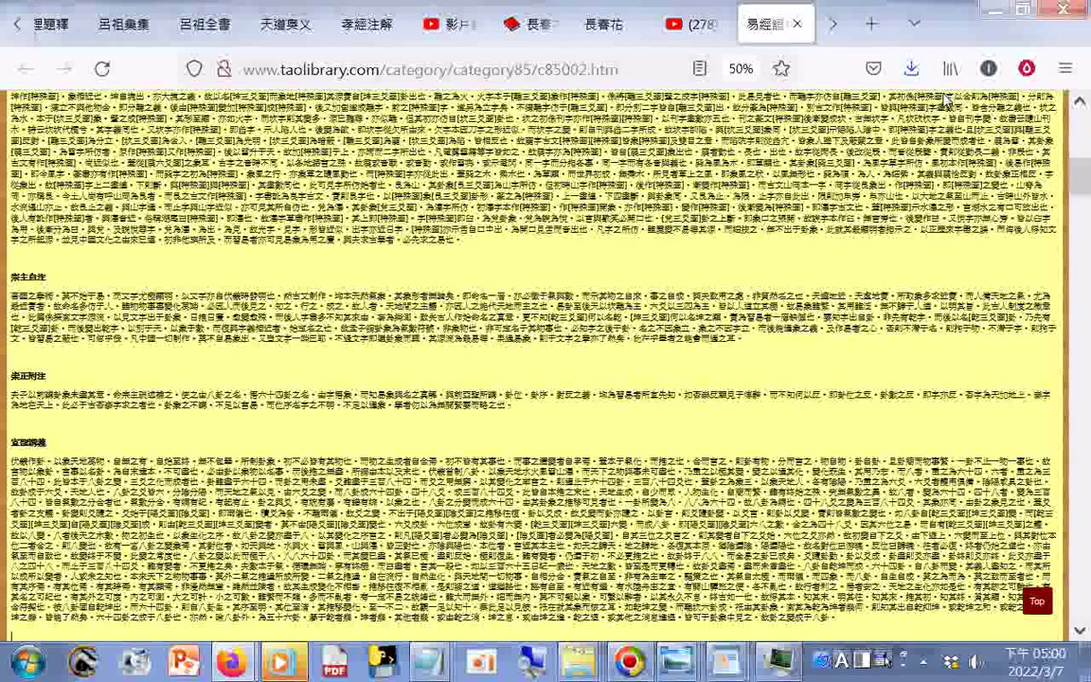
# Read through the remaining text of the 易經證釋(上經第2冊) page, including its commentary sections and number diagrams
pyautogui.scroll(-5, 947, 100)
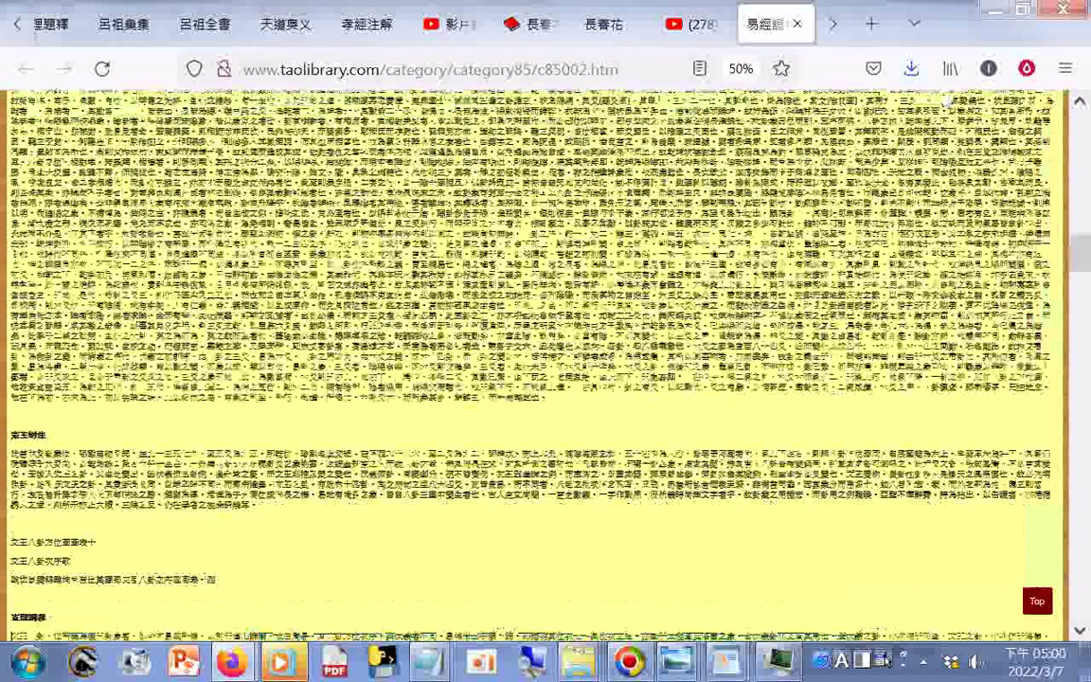
pyautogui.scroll(-4, 947, 99)
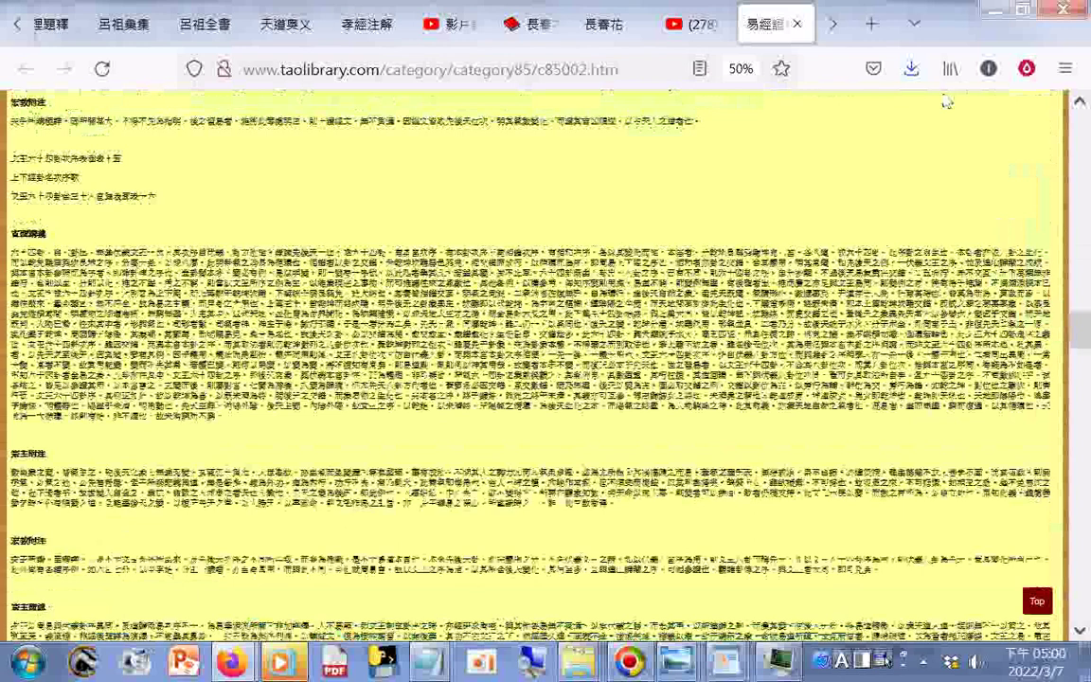
pyautogui.scroll(-5, 946, 102)
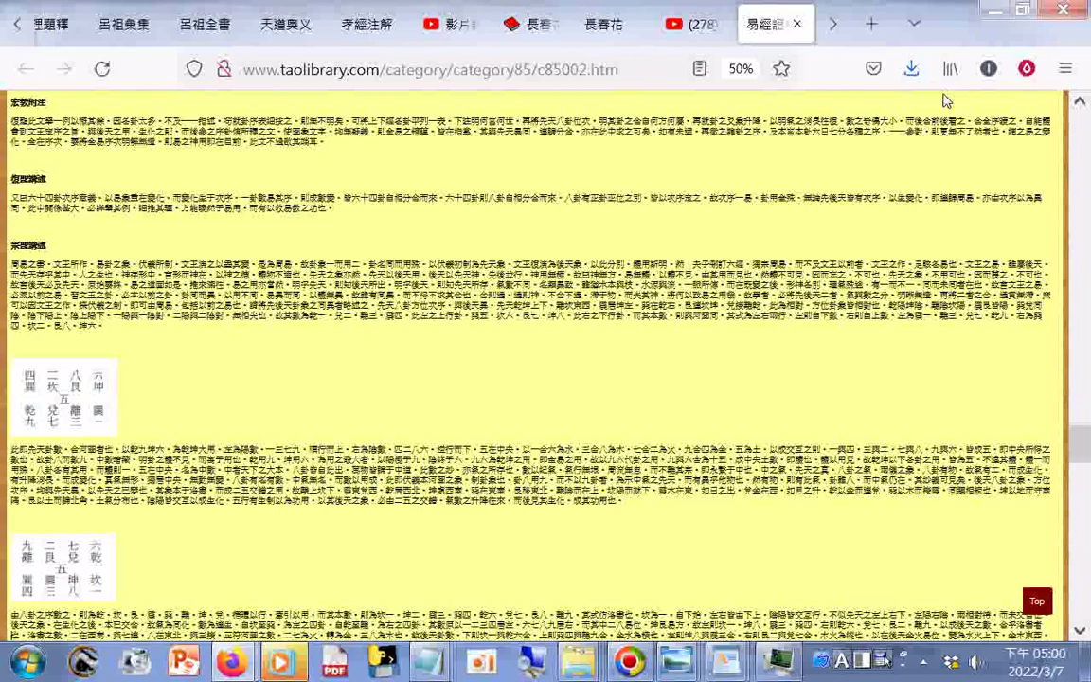
pyautogui.scroll(5, 943, 100)
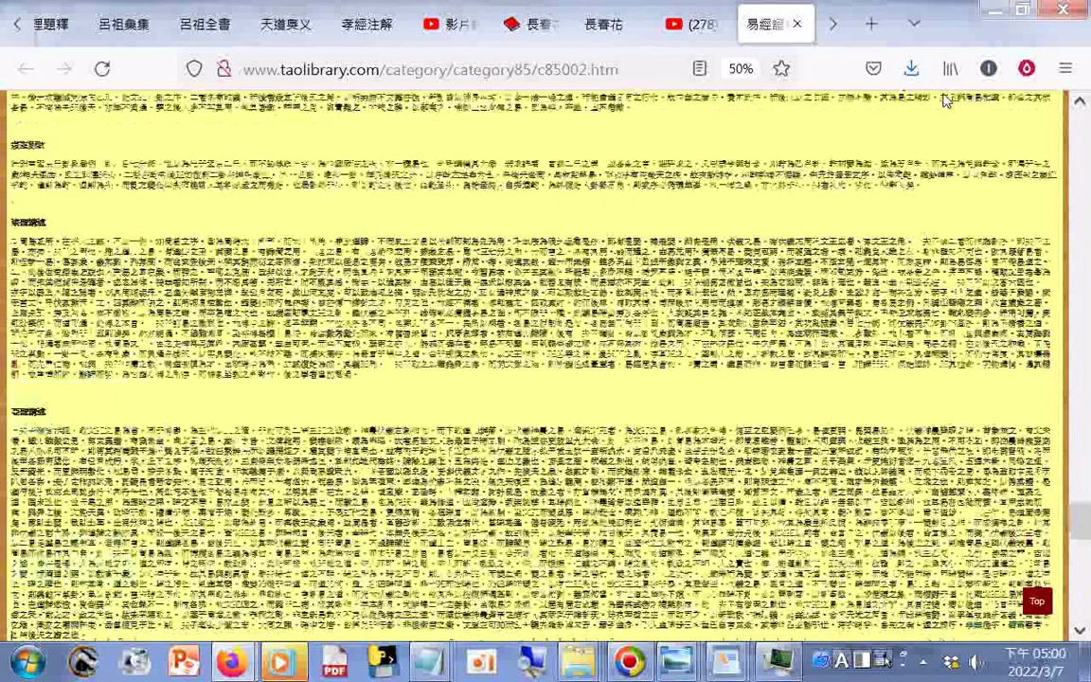
pyautogui.scroll(-5, 943, 100)
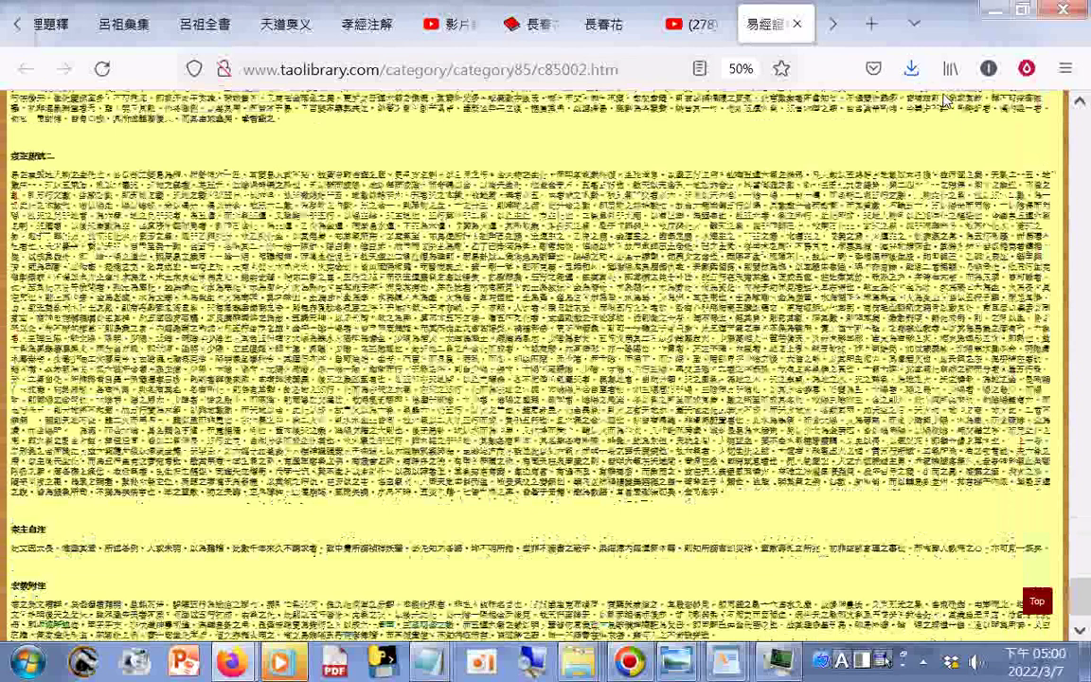
# Open the 上經第三冊 link from the YouTube post and save the complete web page in the 易經證釋 folder dated 20220307
pyautogui.click(686, 24)
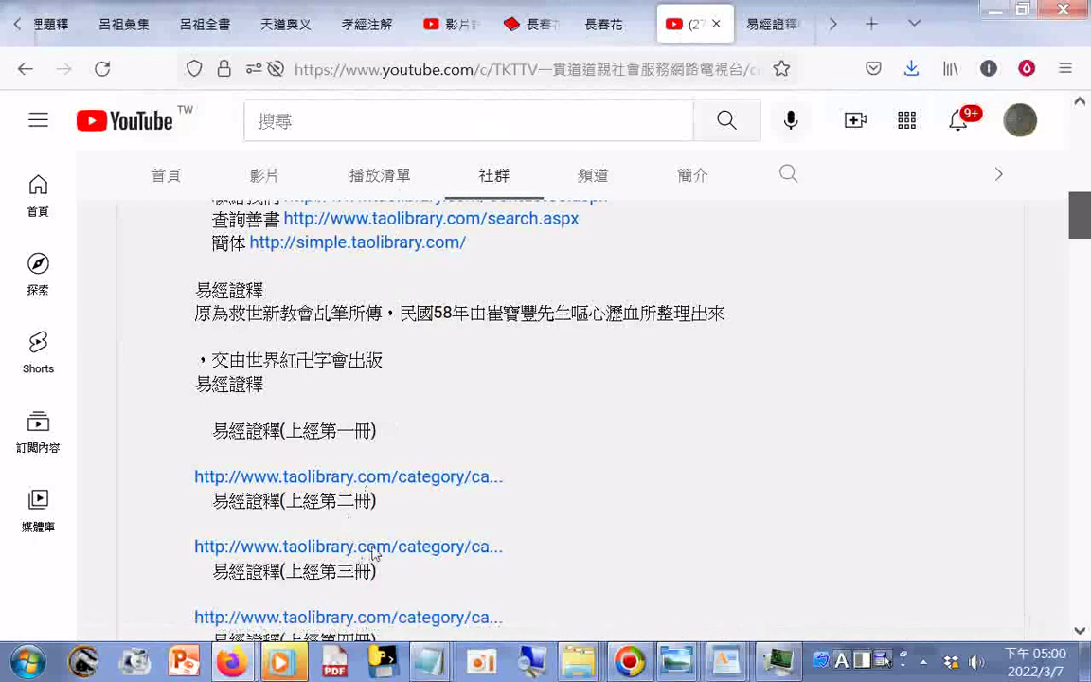
pyautogui.scroll(-2, 369, 568)
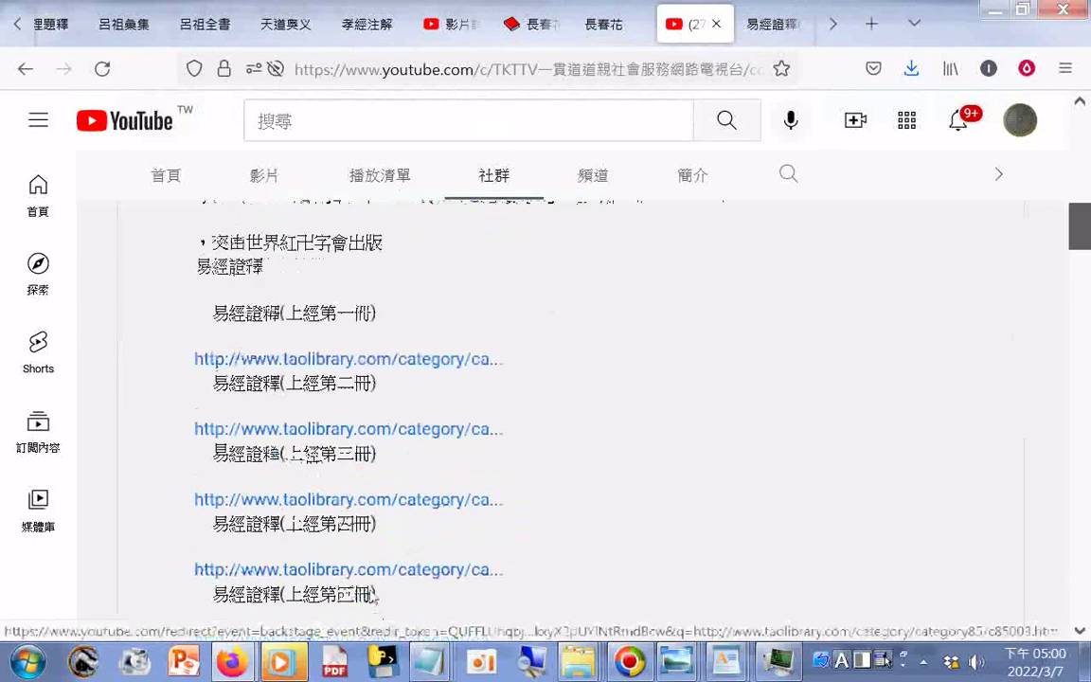
pyautogui.click(372, 501)
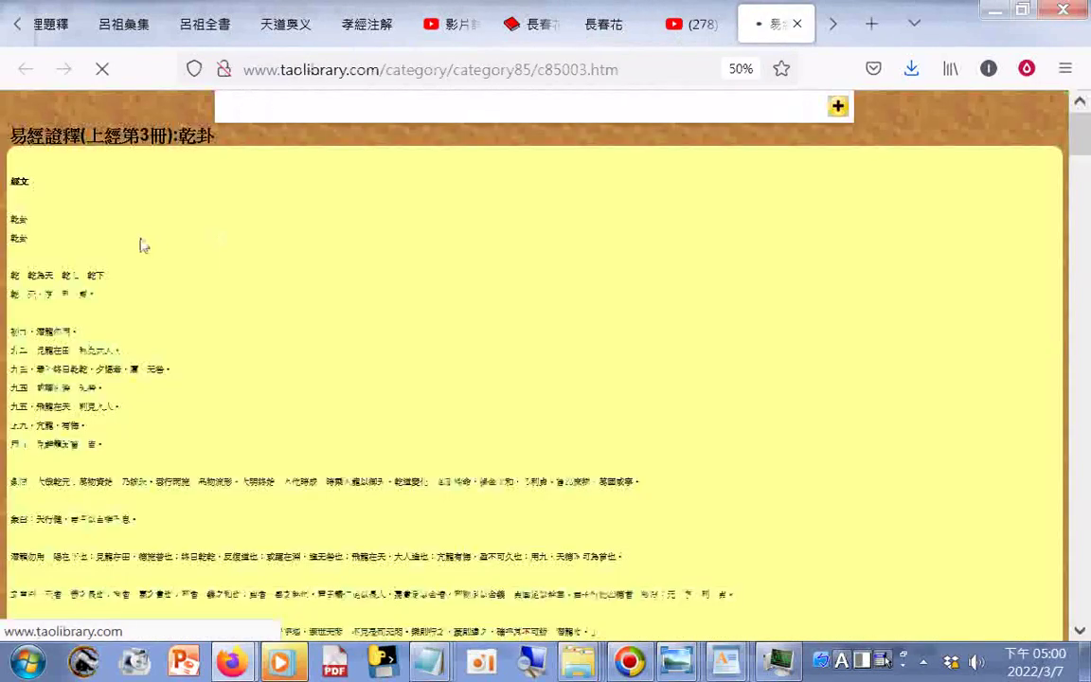
pyautogui.rightClick(189, 210)
pyautogui.click(254, 329)
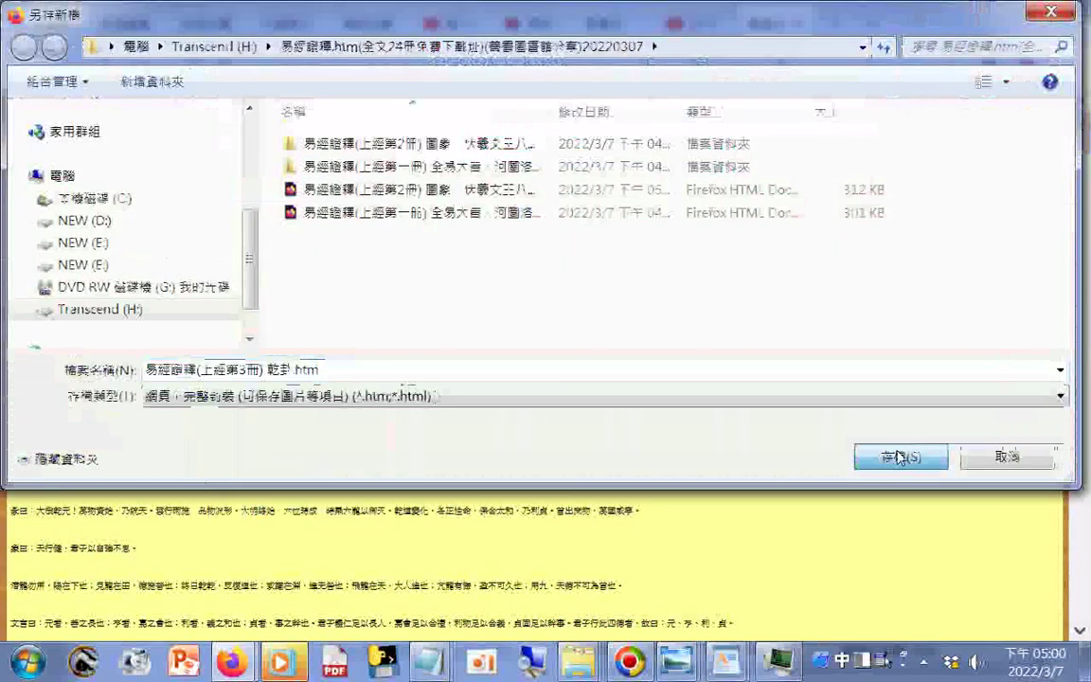
pyautogui.click(894, 456)
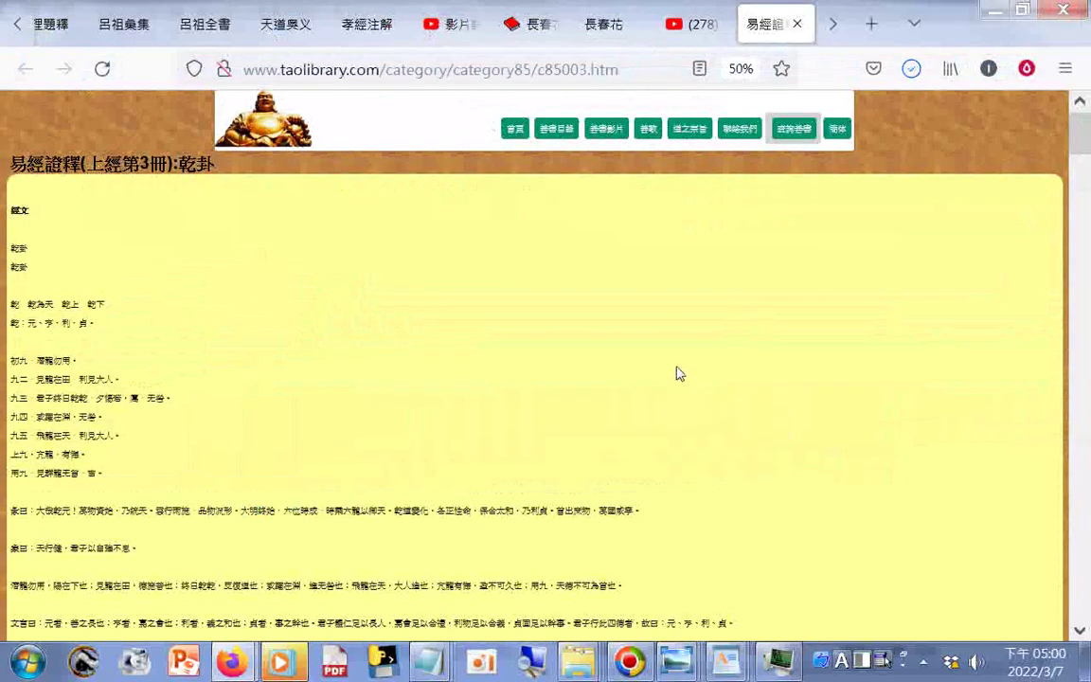
# Download a visible-area screenshot of the opening of the 易經證釋(上經第3冊):乾卦 page
pyautogui.rightClick(85, 126)
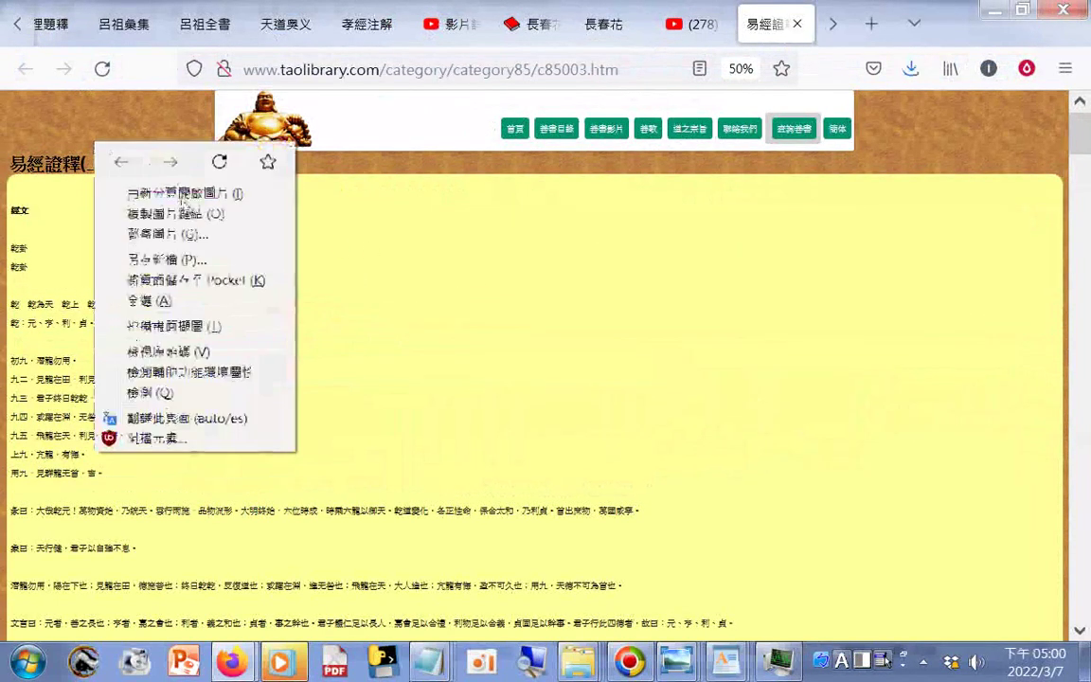
pyautogui.click(166, 325)
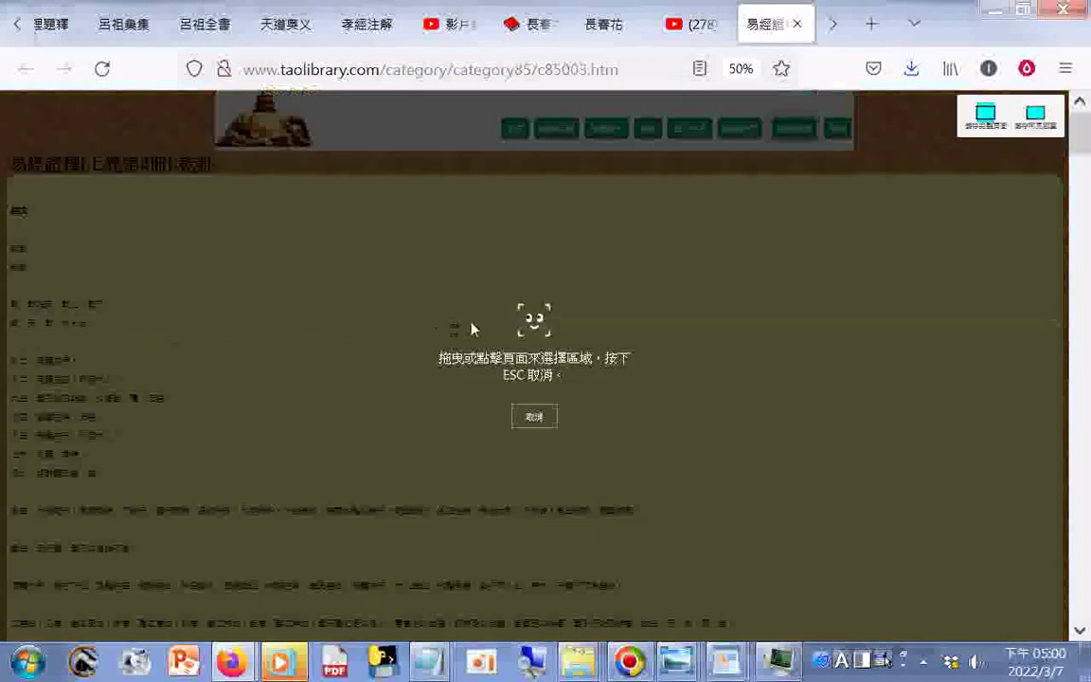
pyautogui.click(1030, 119)
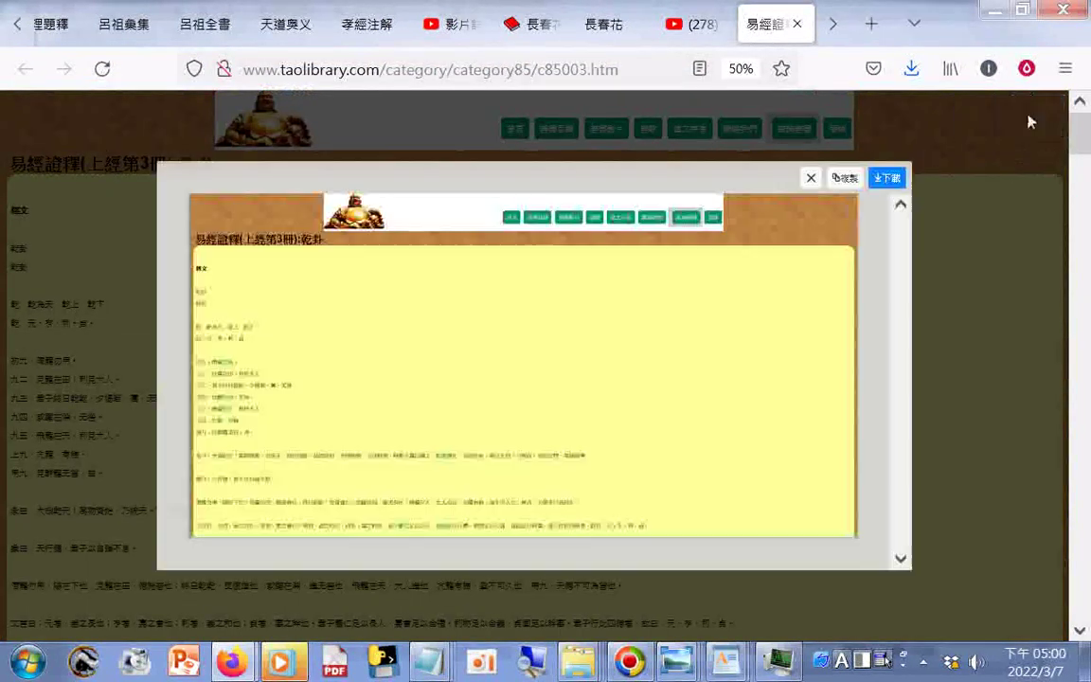
pyautogui.click(886, 178)
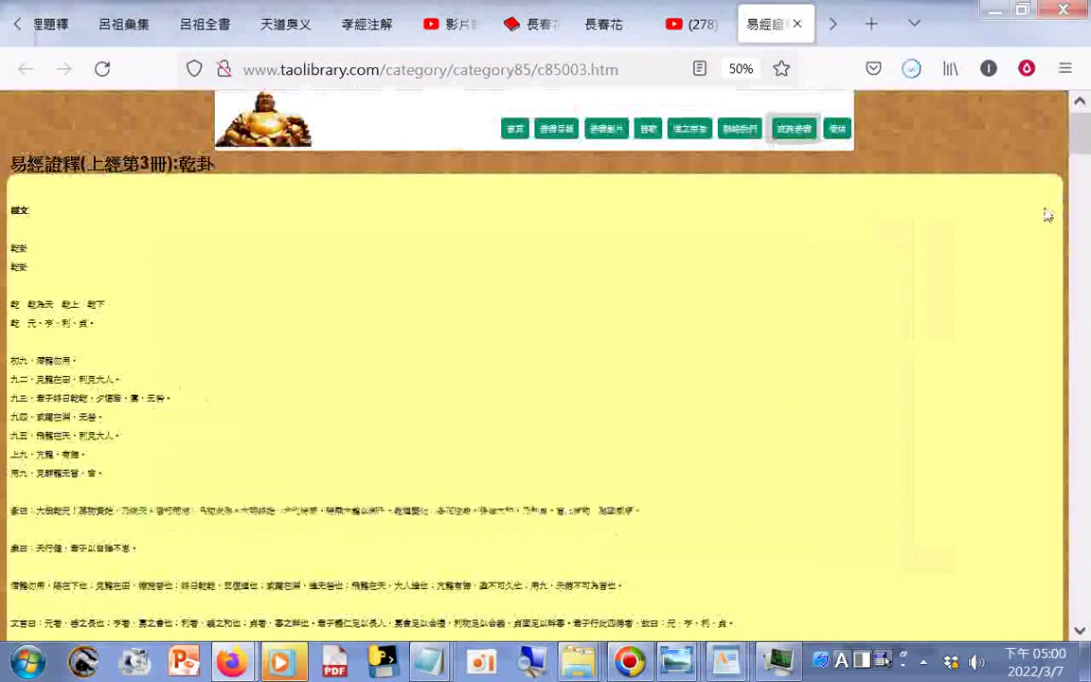
# Examine the full text of the 易經證釋(上經第3冊):乾卦 page from its opening to the end
pyautogui.scroll(-2, 1044, 215)
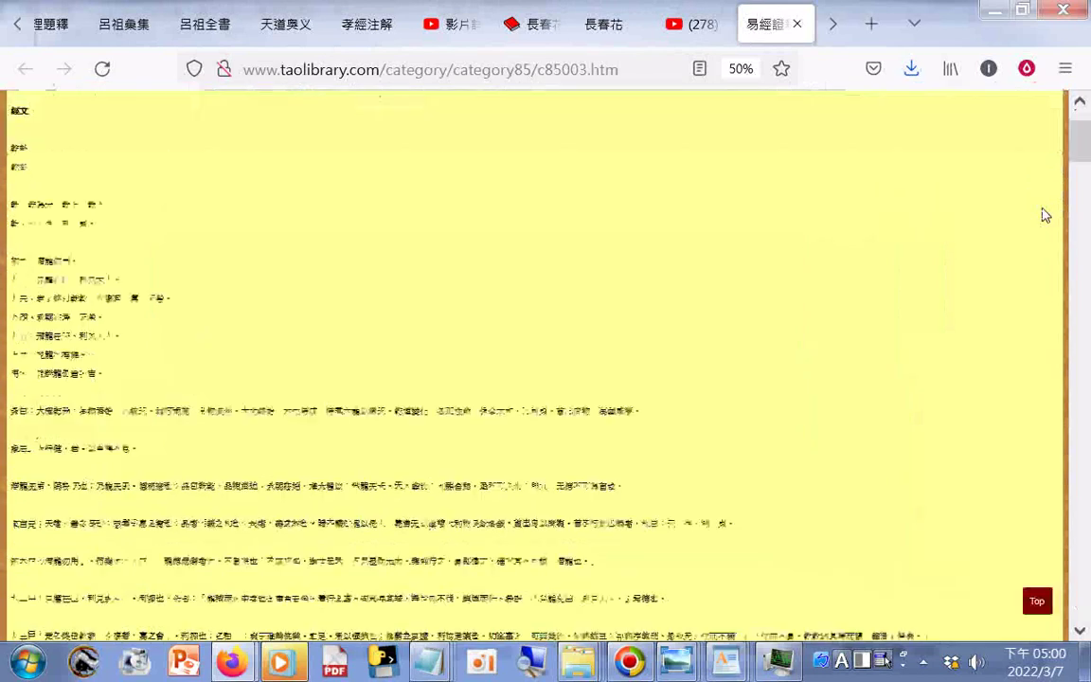
pyautogui.scroll(-10, 1044, 215)
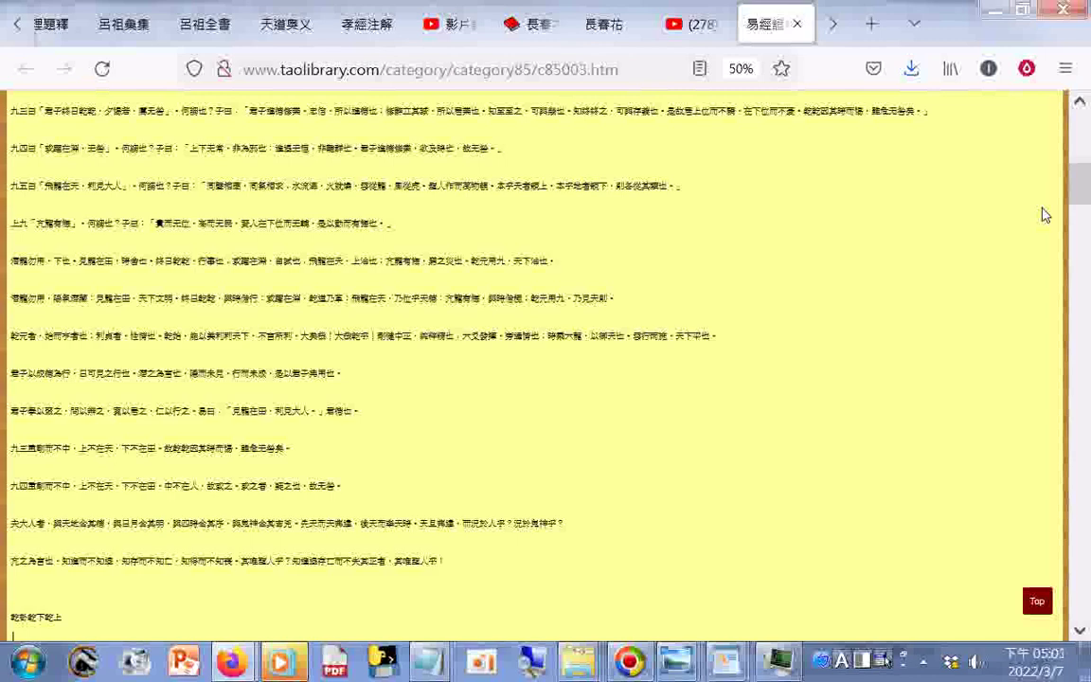
pyautogui.scroll(-10, 1044, 215)
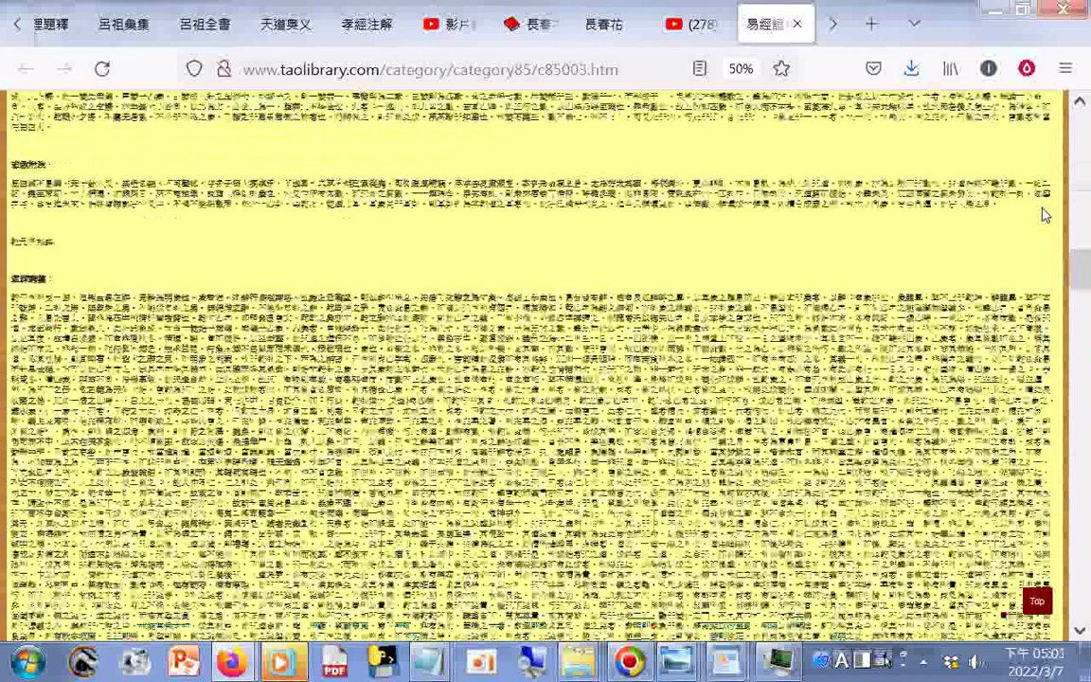
pyautogui.scroll(-10, 1044, 215)
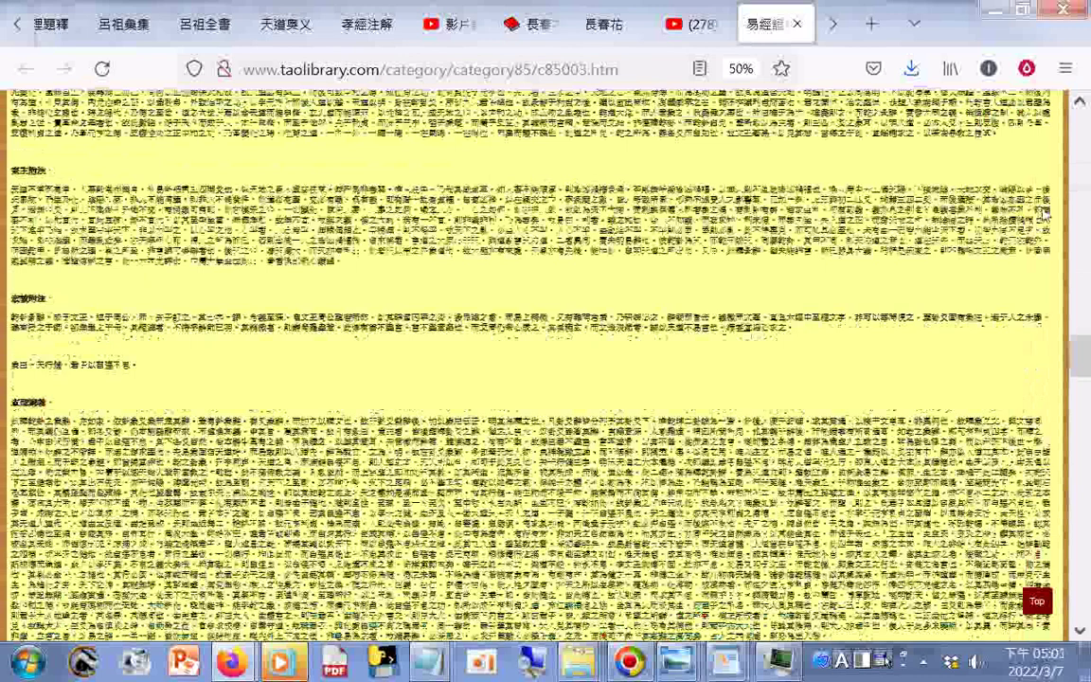
pyautogui.scroll(-10, 1045, 215)
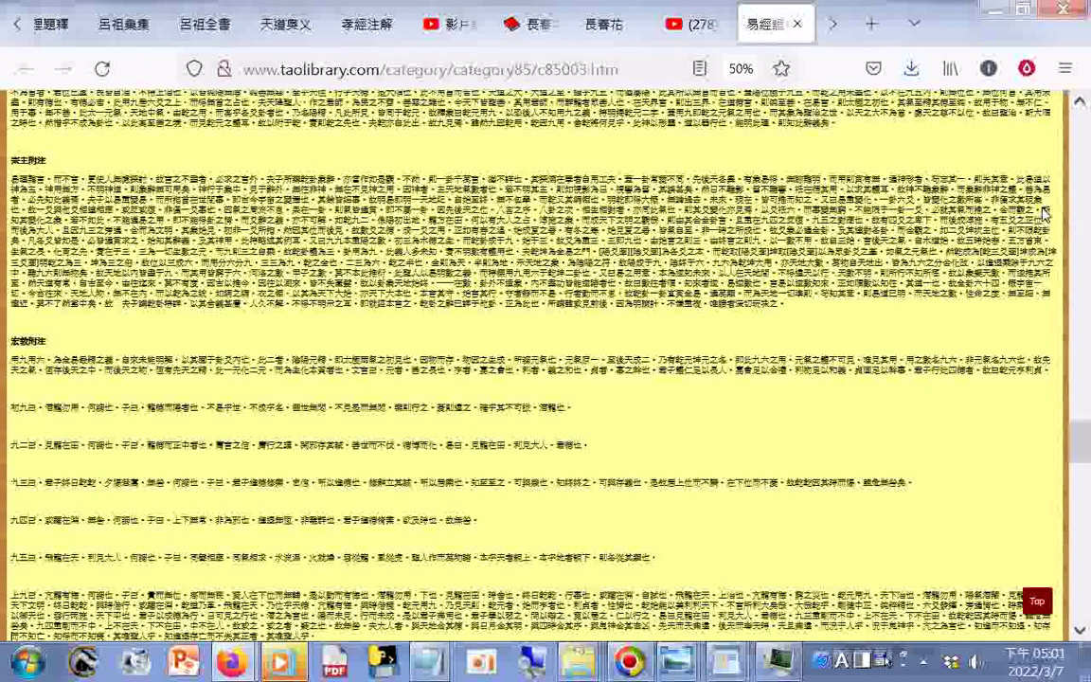
pyautogui.scroll(-10, 1044, 215)
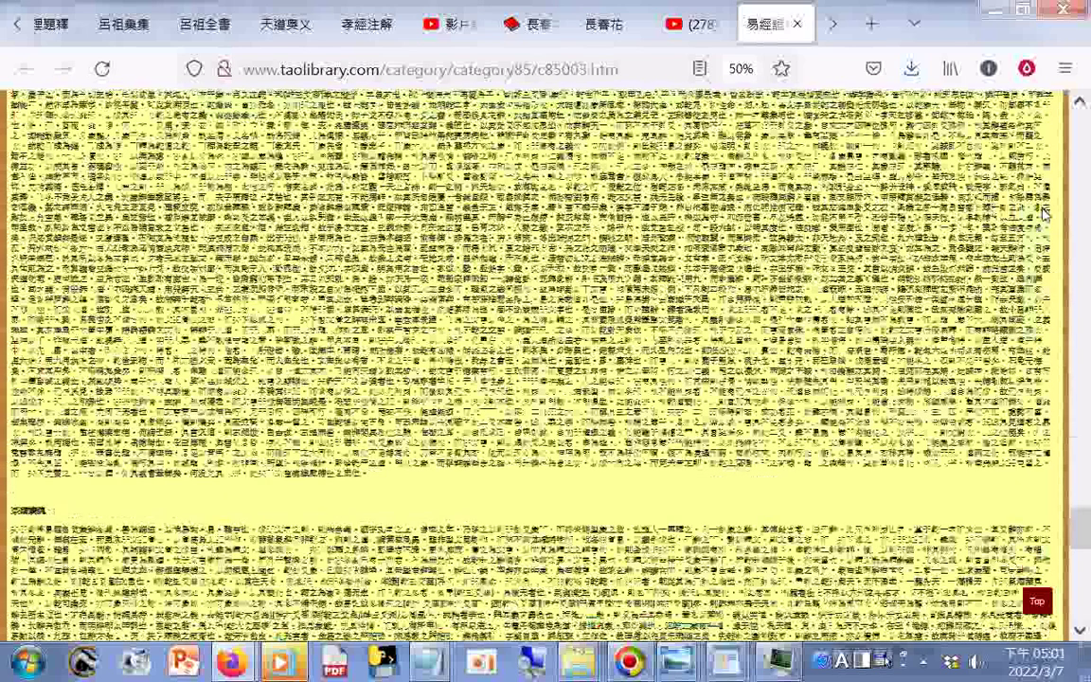
pyautogui.scroll(-10, 1044, 215)
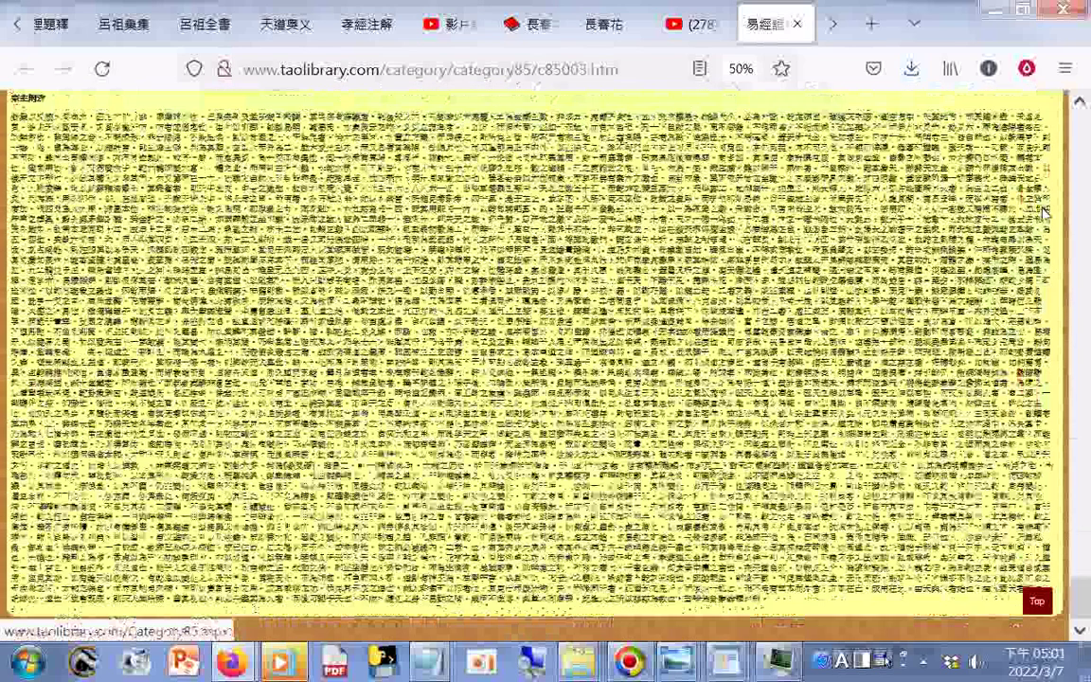
pyautogui.scroll(-10, 1044, 215)
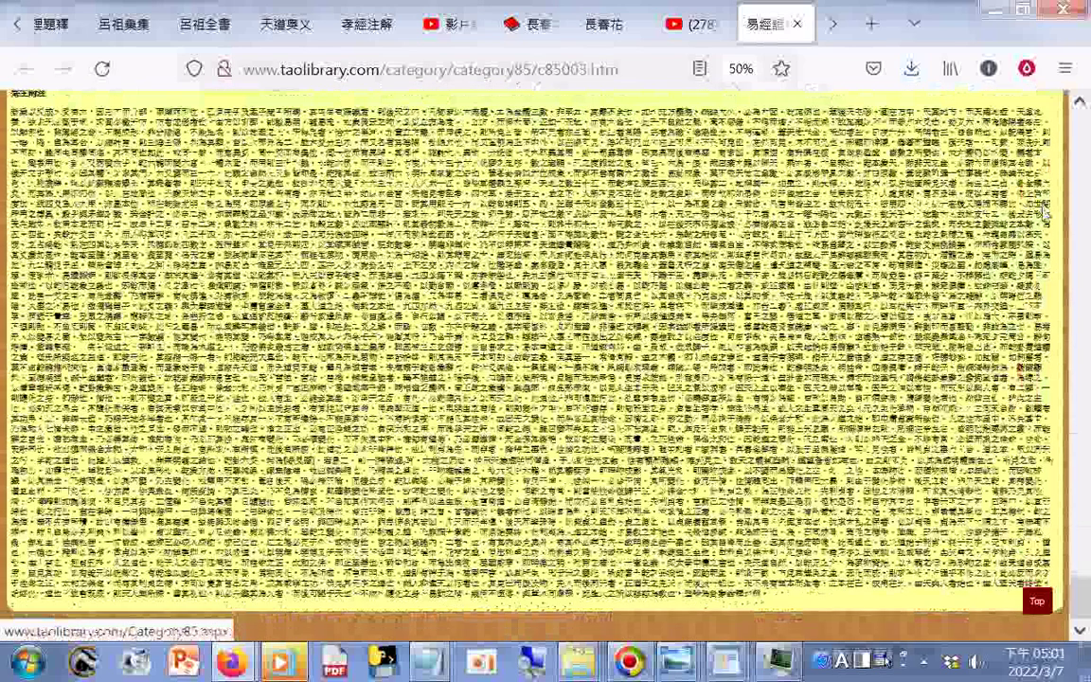
# Open the 上經第四冊 link from the YouTube post and save the complete web page in the same dated folder
pyautogui.click(696, 24)
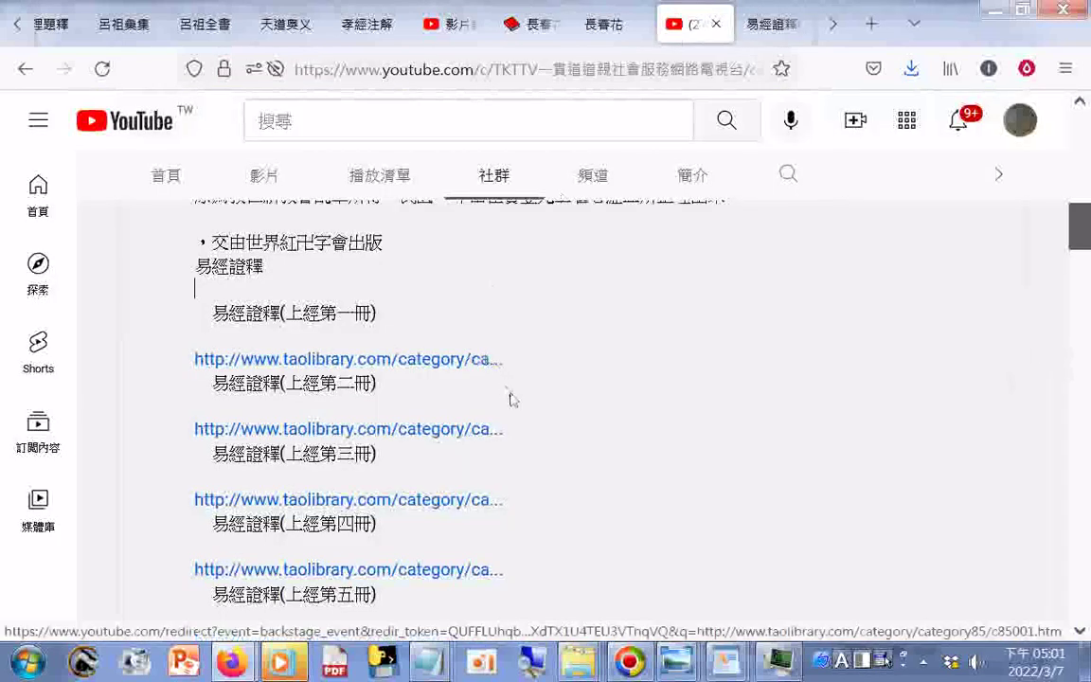
pyautogui.scroll(-3, 509, 407)
pyautogui.click(397, 453)
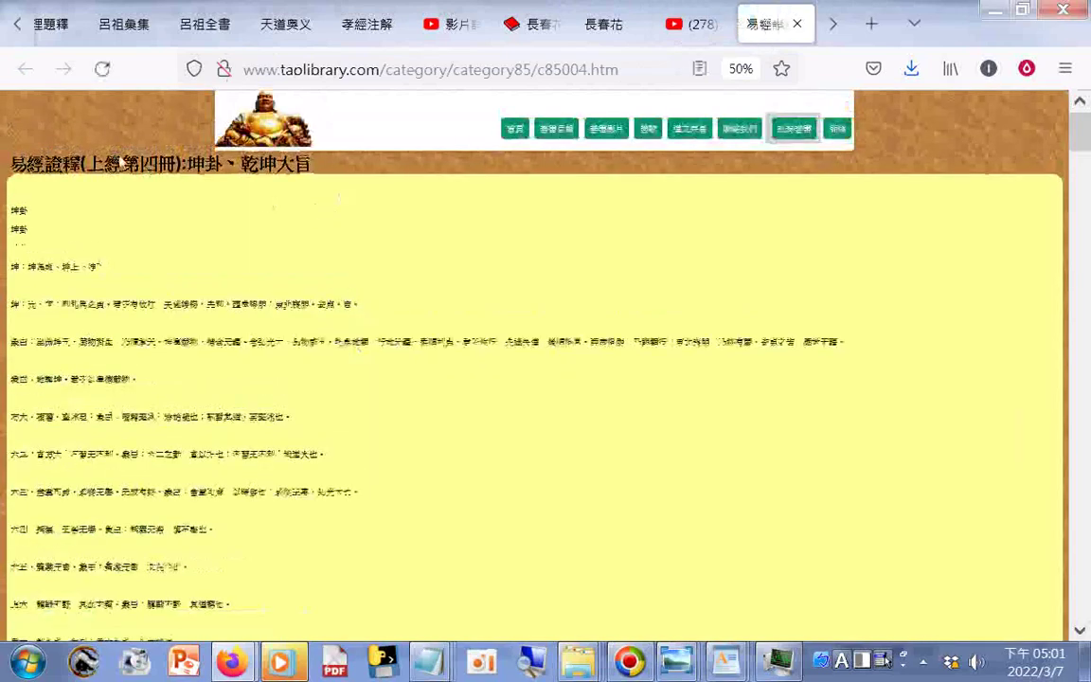
pyautogui.rightClick(116, 113)
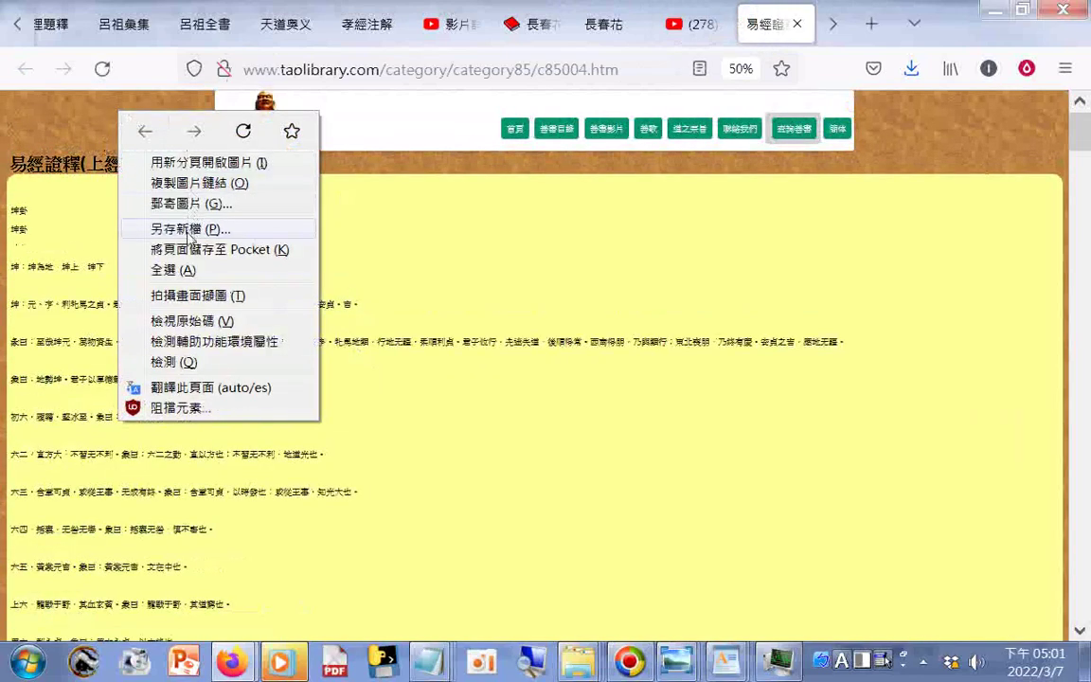
pyautogui.click(281, 262)
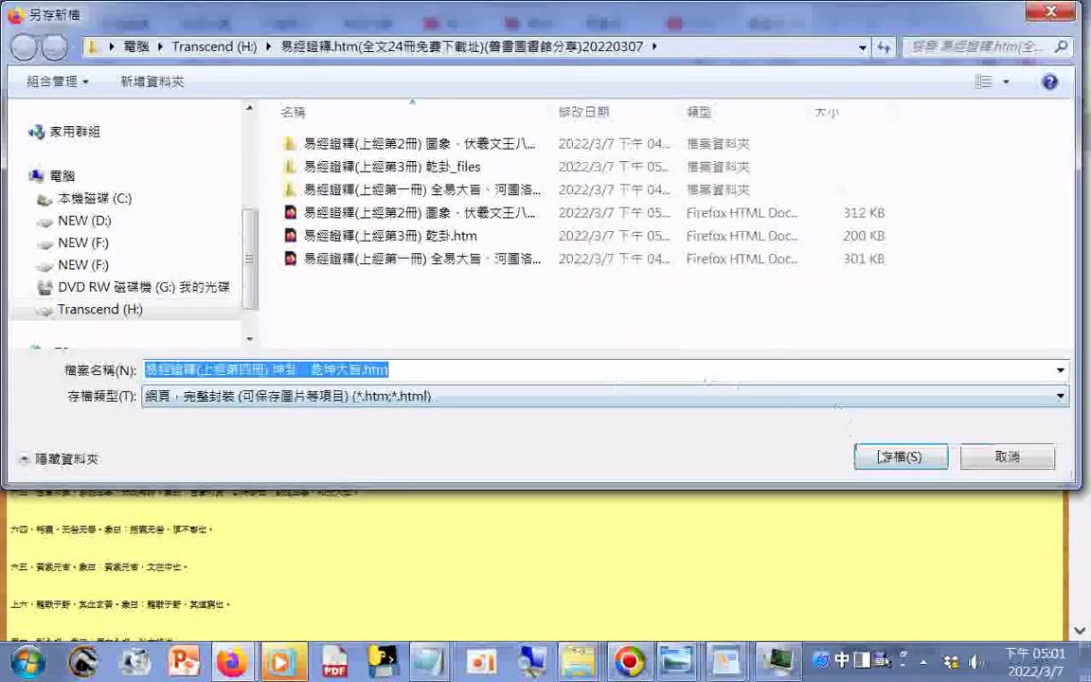
pyautogui.click(890, 451)
# Download a visible-area screenshot of the opening of the 易經證釋(上經第四冊):坤卦、乾坤大旨 page
pyautogui.rightClick(207, 230)
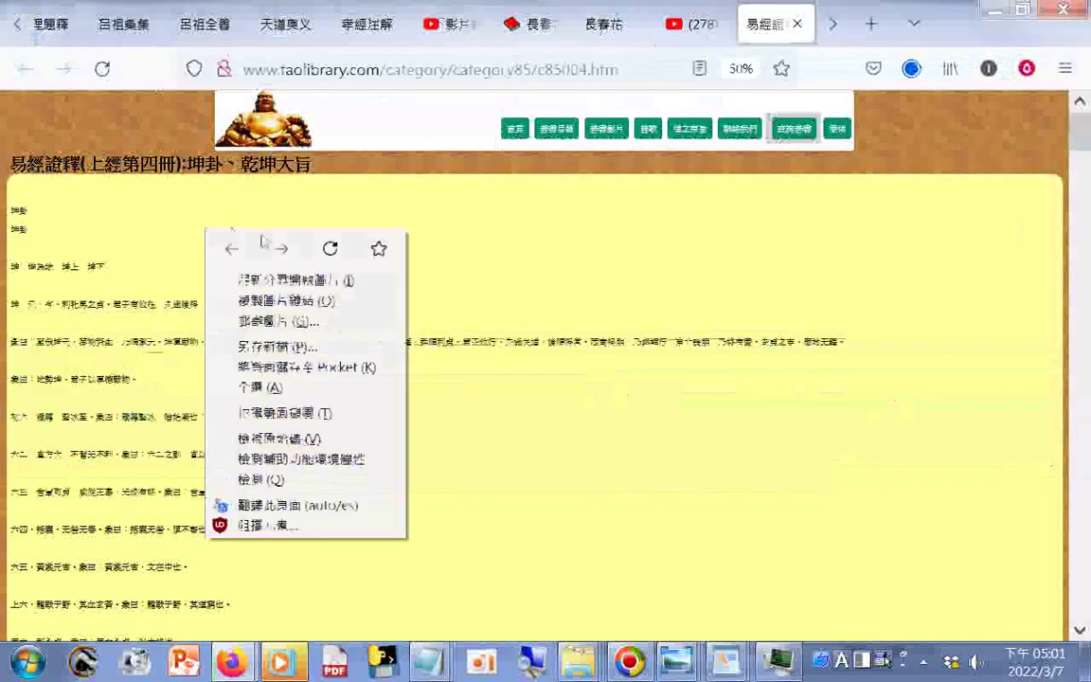
pyautogui.click(273, 414)
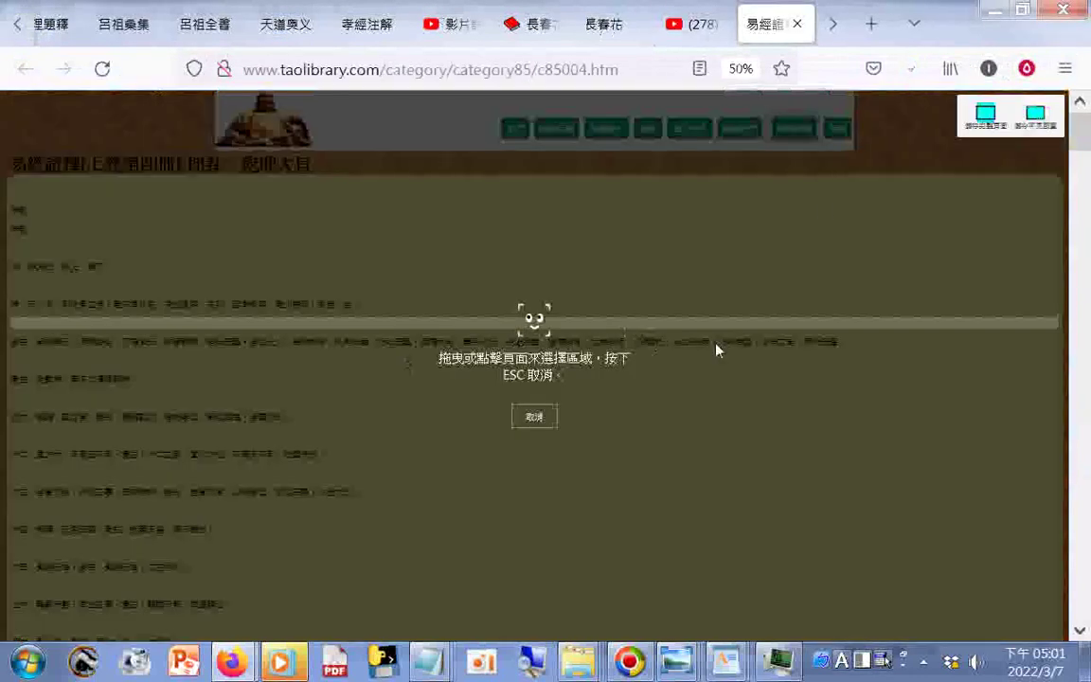
pyautogui.click(1032, 114)
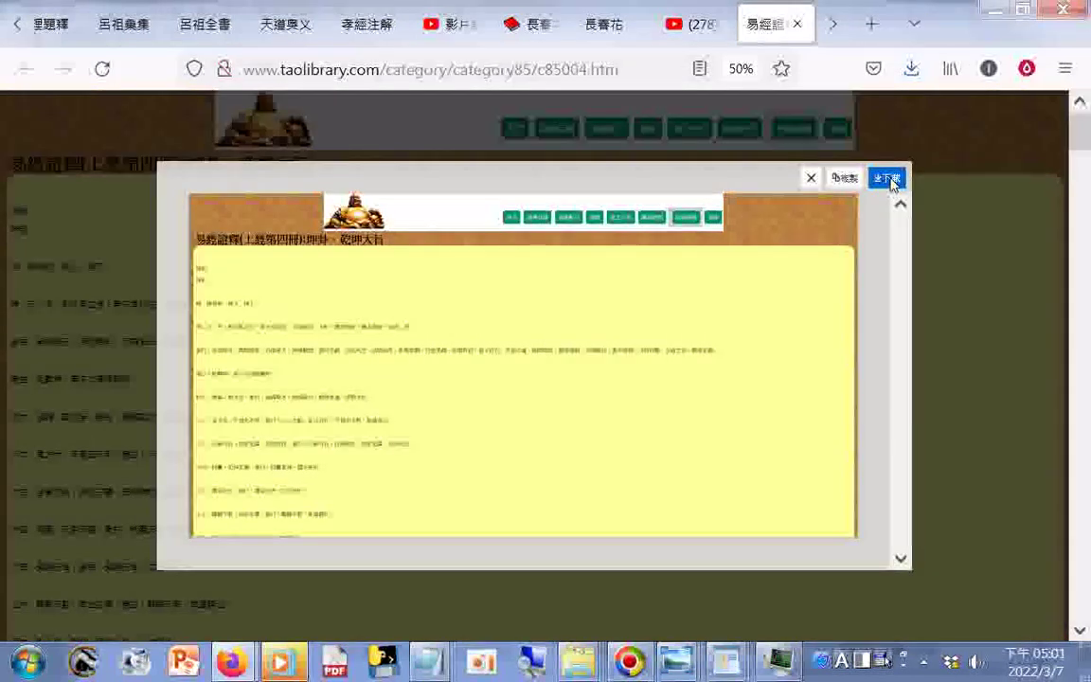
pyautogui.click(887, 177)
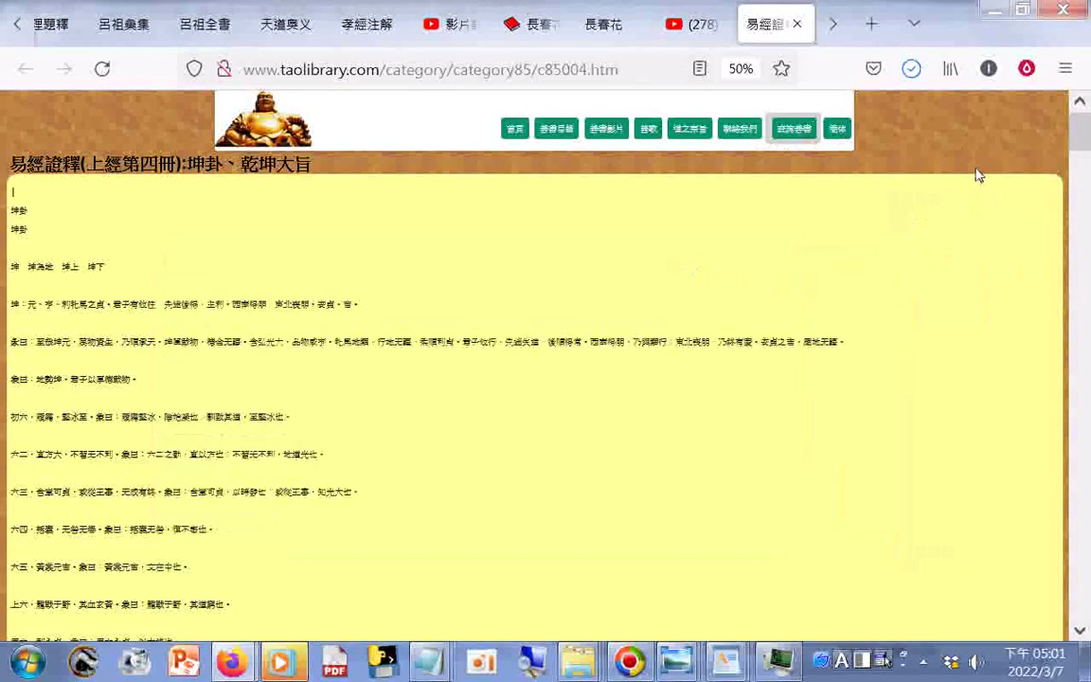
# Examine the full text of the 易經證釋(上經第四冊):坤卦、乾坤大旨 page from its opening to the end
pyautogui.scroll(-2, 979, 175)
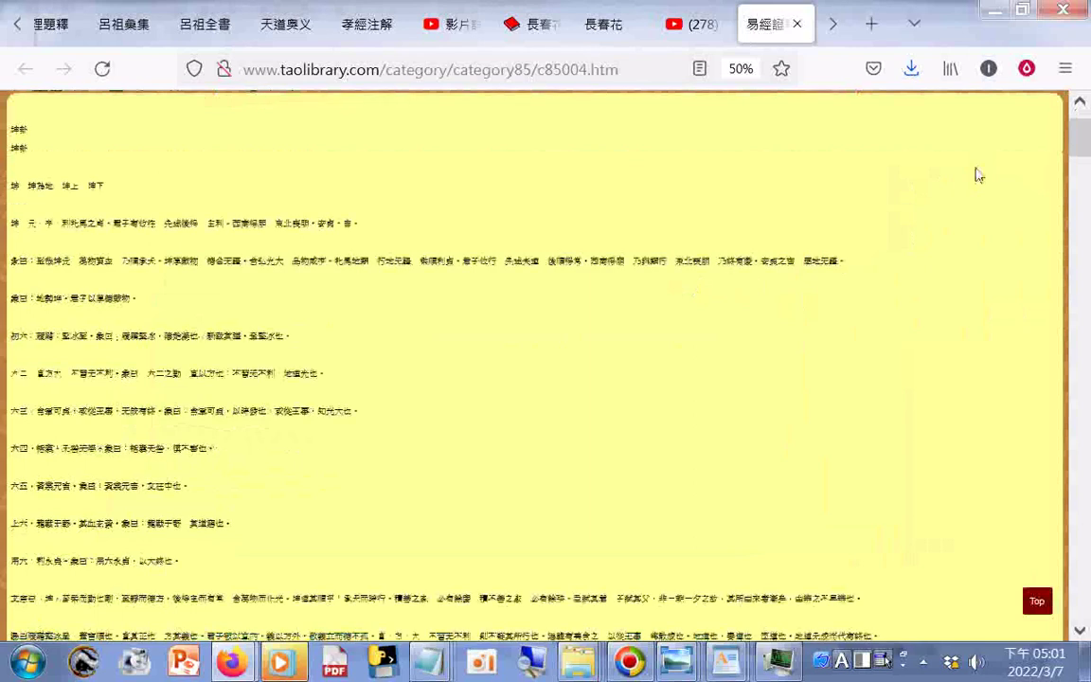
pyautogui.scroll(-5, 978, 175)
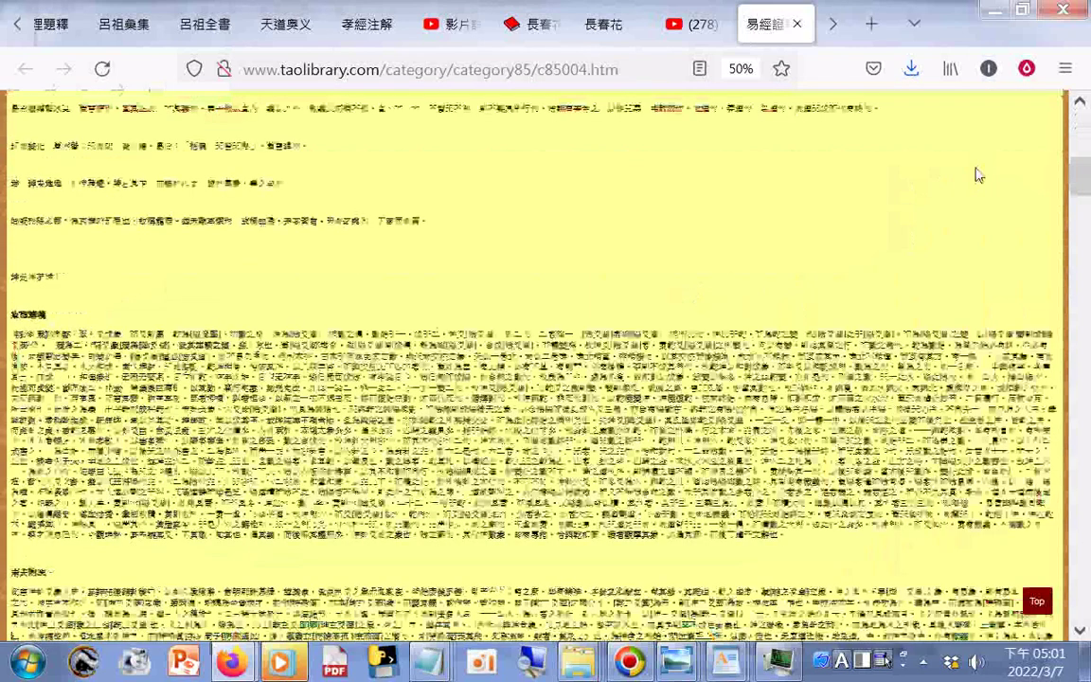
pyautogui.scroll(-5, 979, 175)
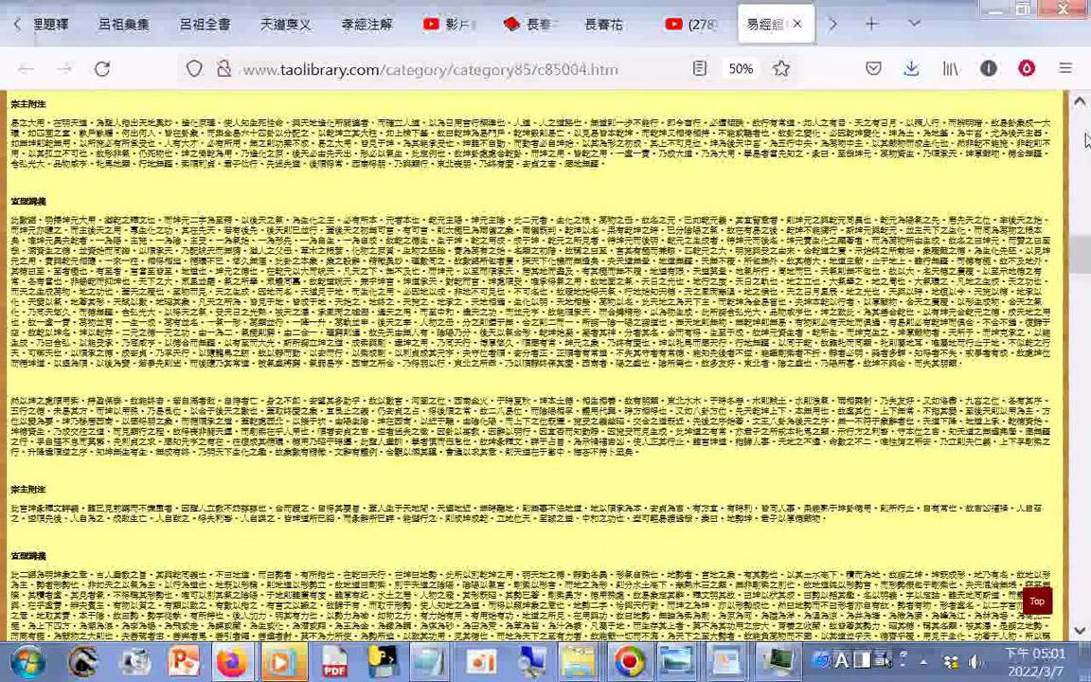
pyautogui.scroll(-5, 1086, 139)
pyautogui.scroll(-5, 1086, 139)
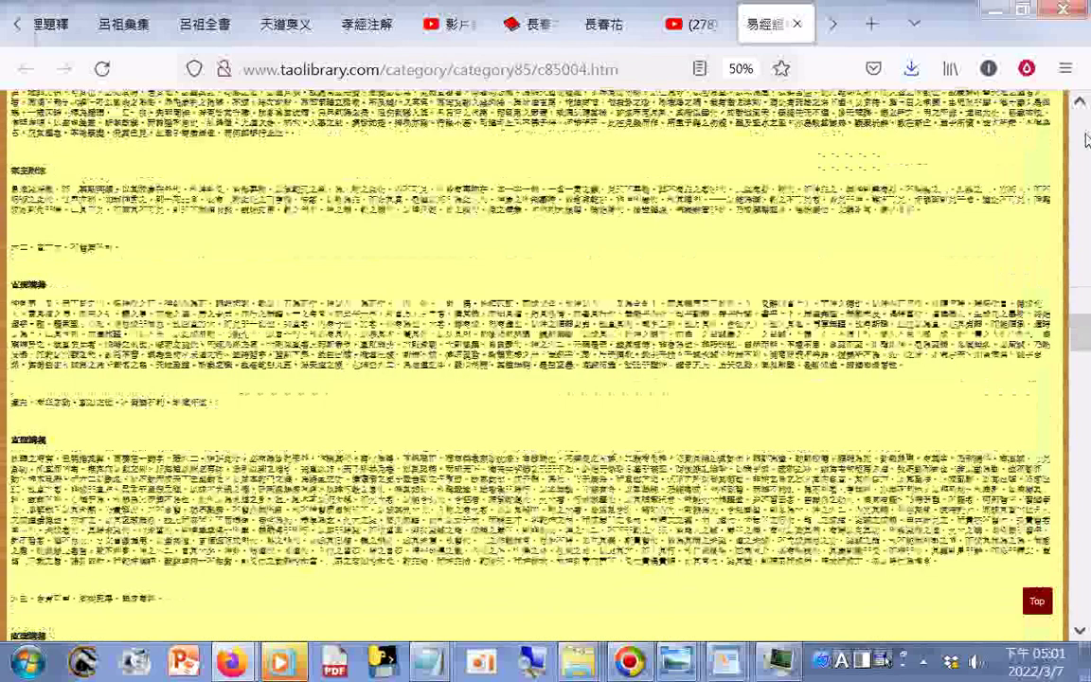
pyautogui.scroll(-5, 1086, 139)
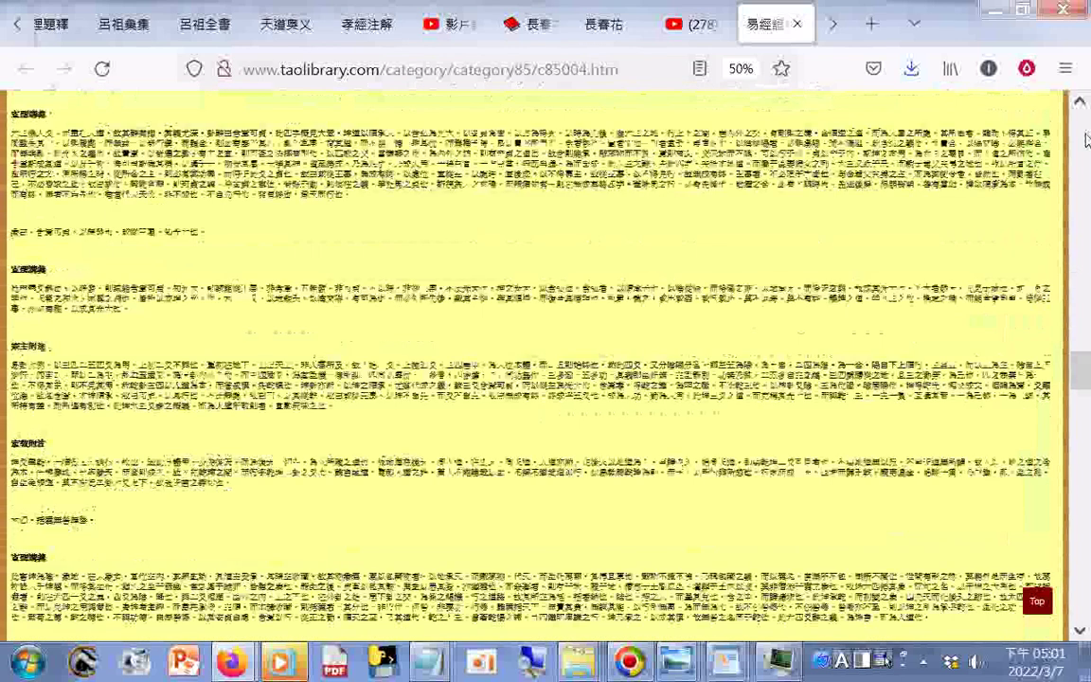
pyautogui.scroll(-5, 1085, 139)
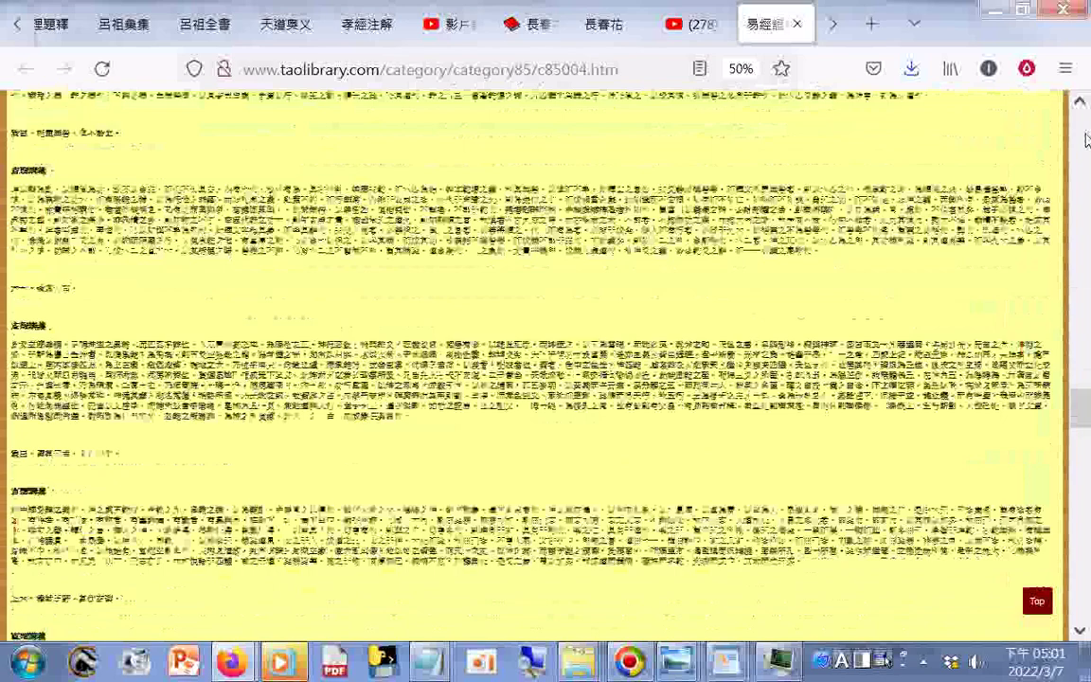
pyautogui.scroll(-5, 1086, 140)
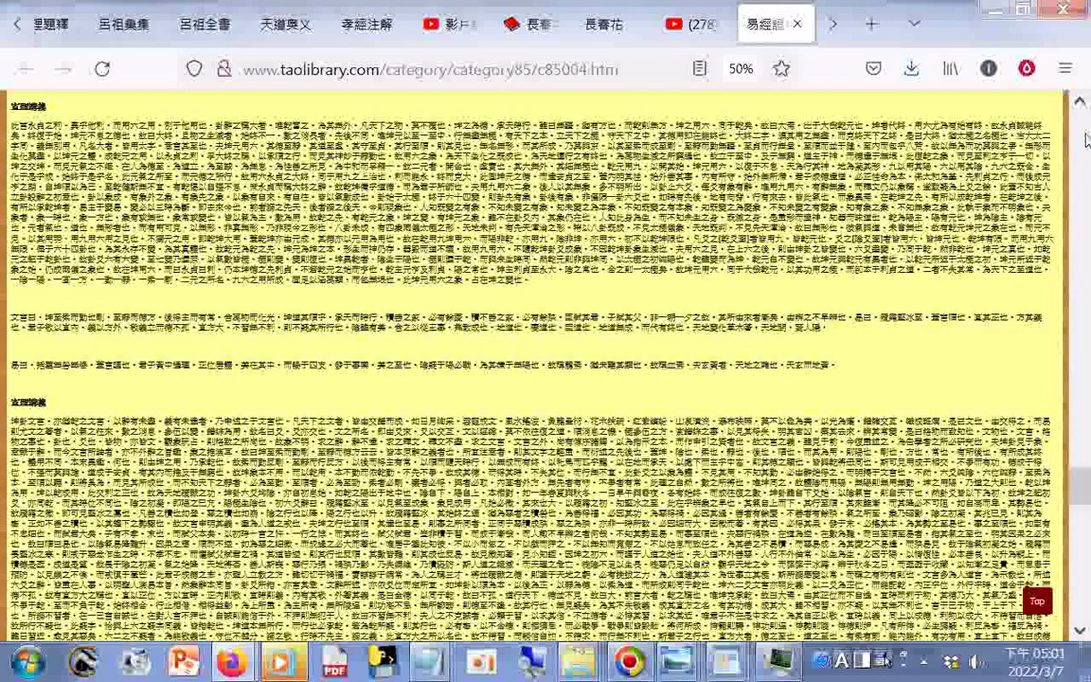
pyautogui.scroll(-5, 1085, 140)
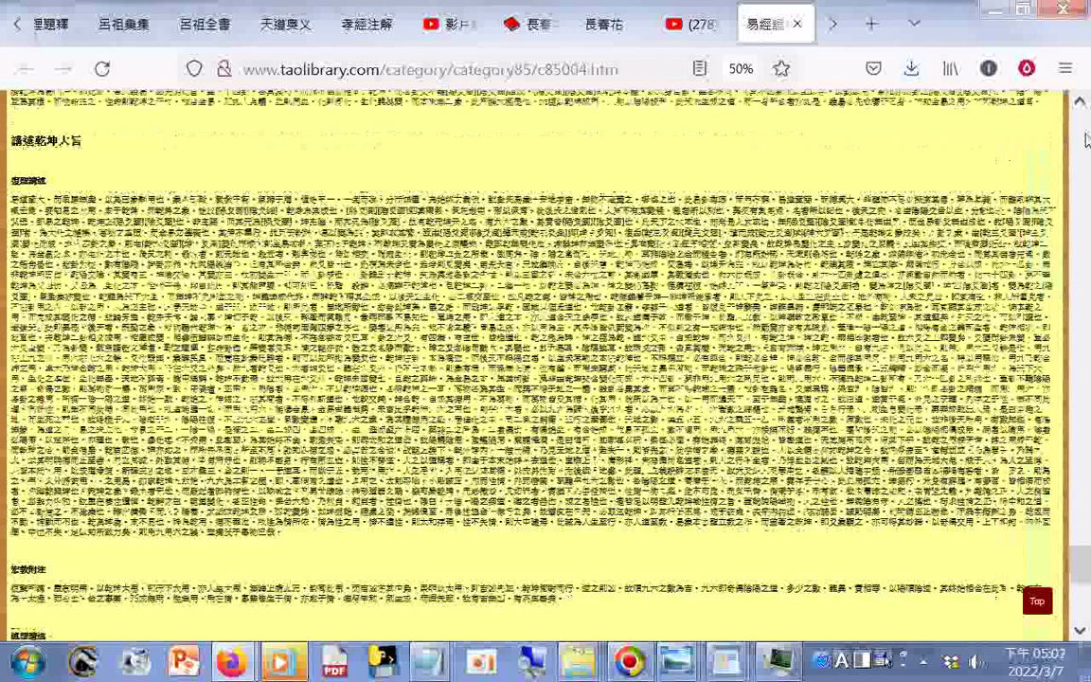
pyautogui.scroll(-5, 1085, 139)
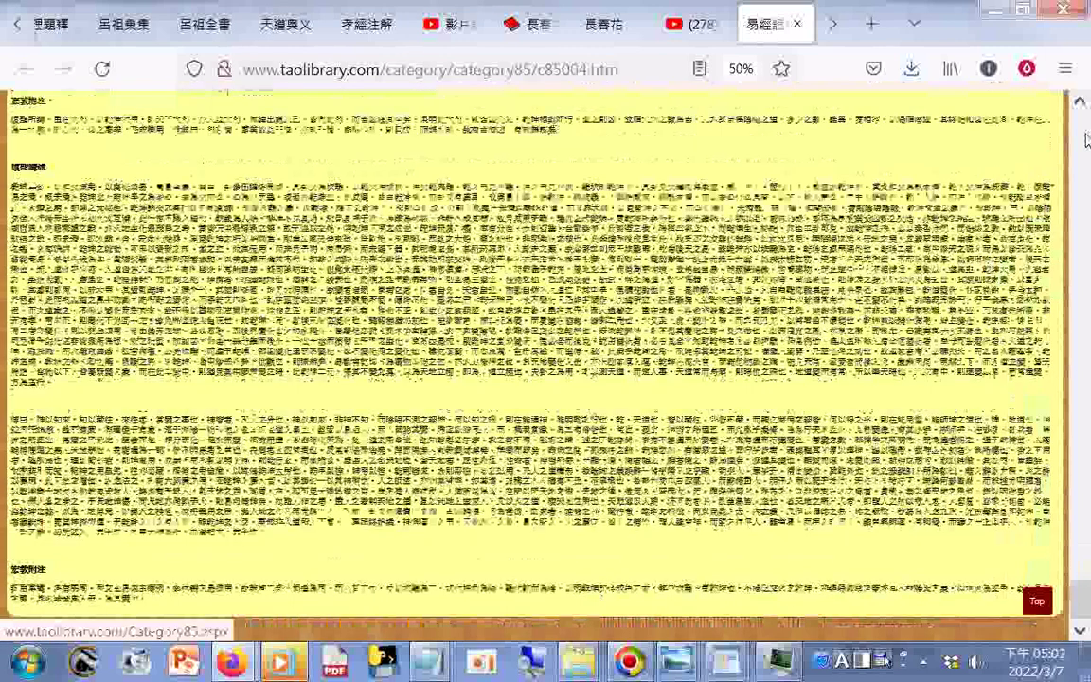
# Open the 上經第五冊 link from the YouTube post and save the complete web page in the same dated folder
pyautogui.click(694, 28)
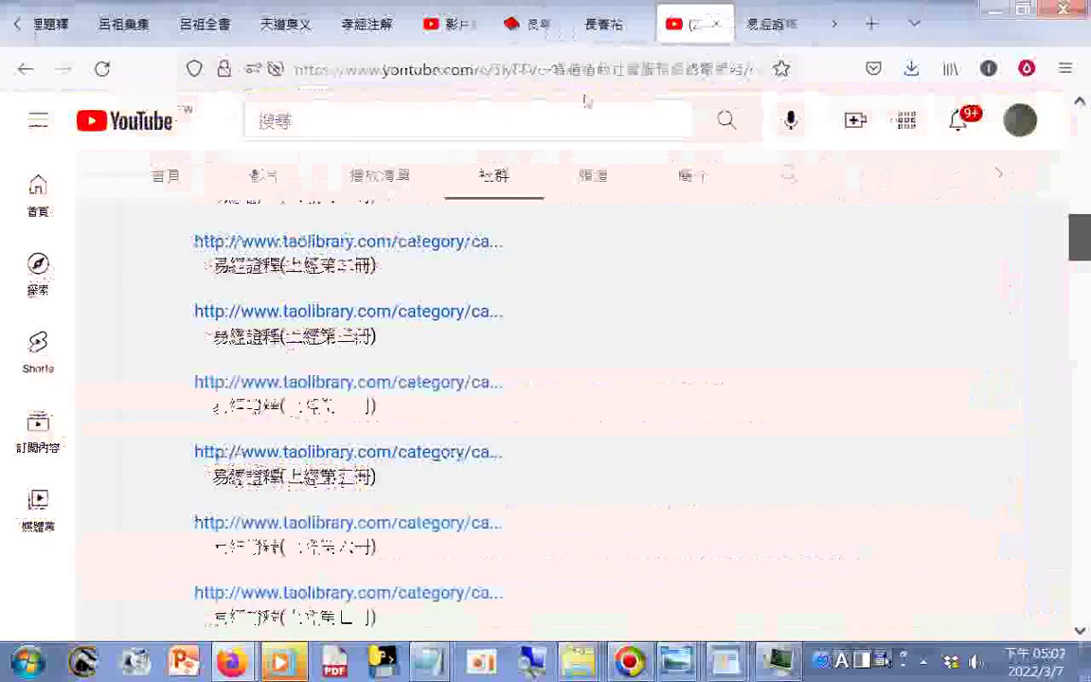
pyautogui.click(763, 29)
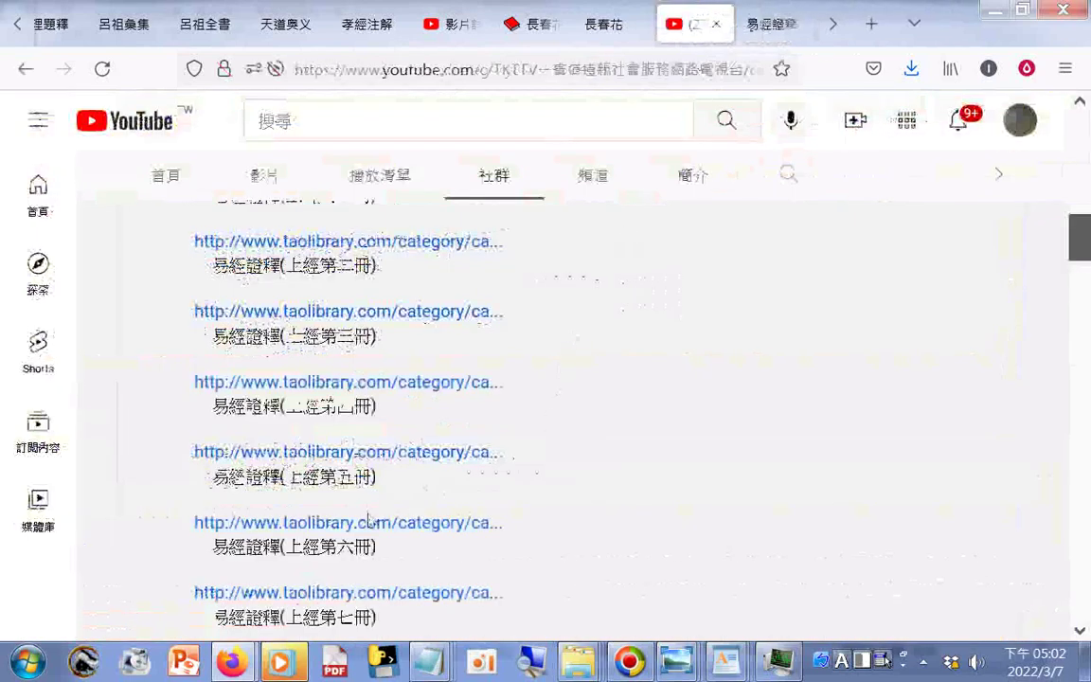
pyautogui.click(372, 523)
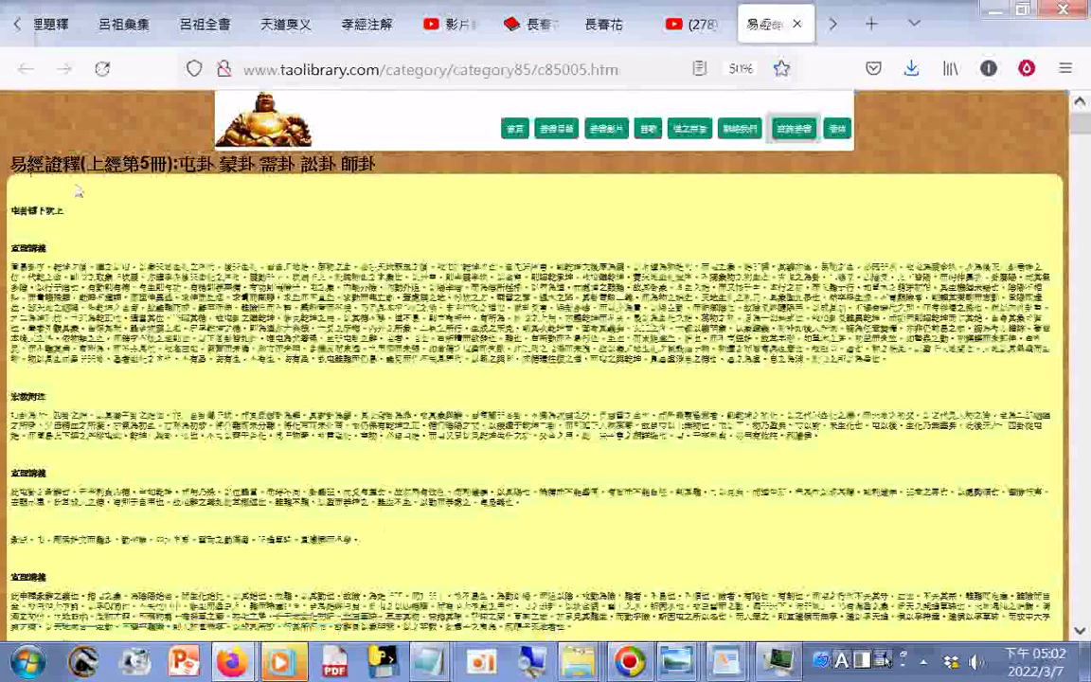
pyautogui.rightClick(88, 192)
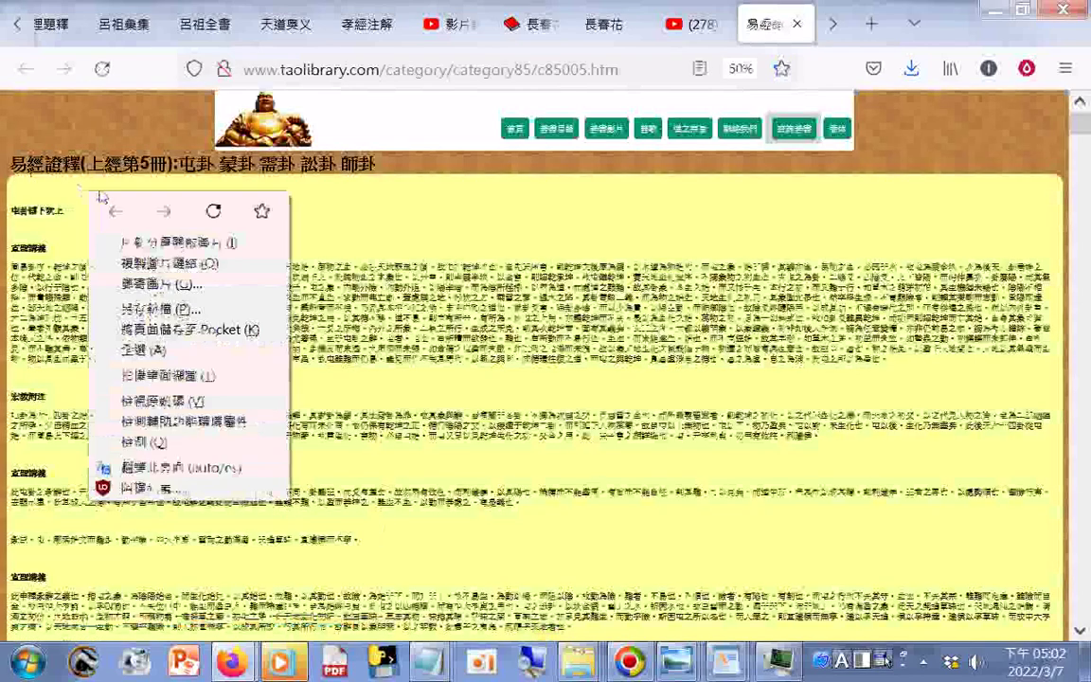
pyautogui.click(142, 284)
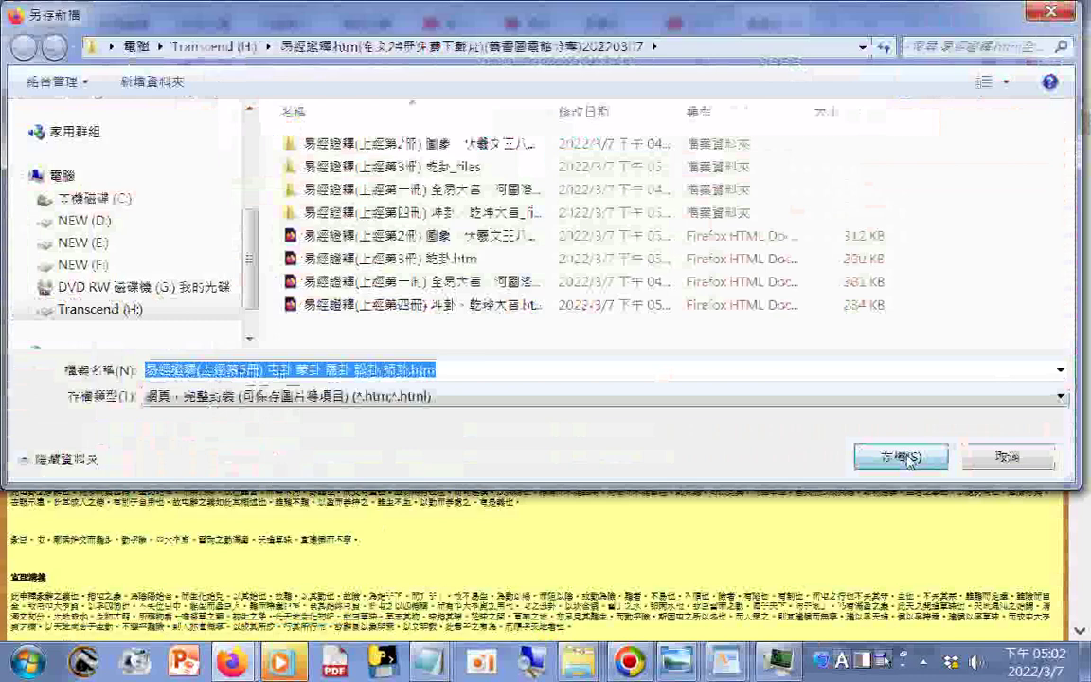
pyautogui.click(904, 458)
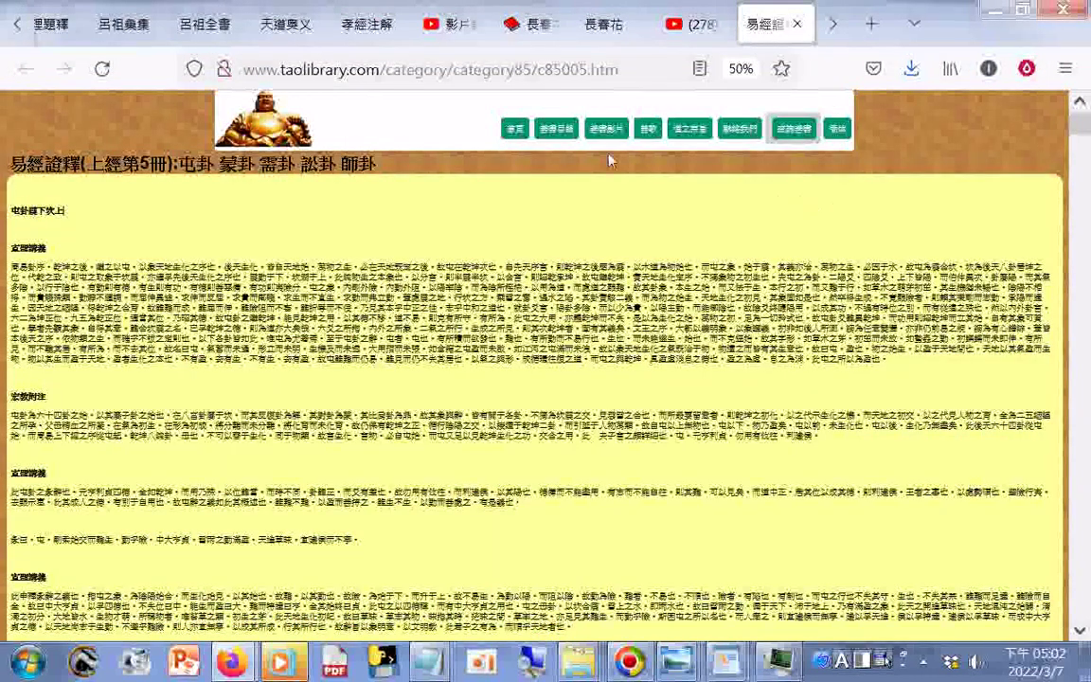
# Download a visible-area screenshot of the opening of the 易經證釋(上經第5冊):屯卦 蒙卦 需卦 訟卦 師卦 page
pyautogui.rightClick(121, 216)
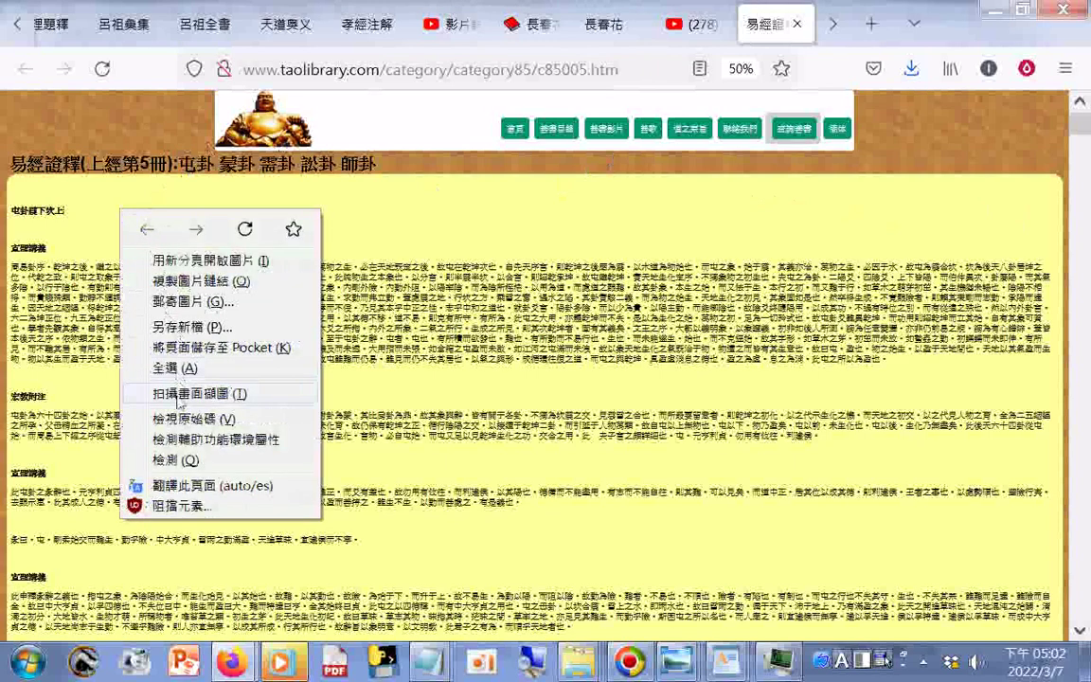
pyautogui.click(189, 389)
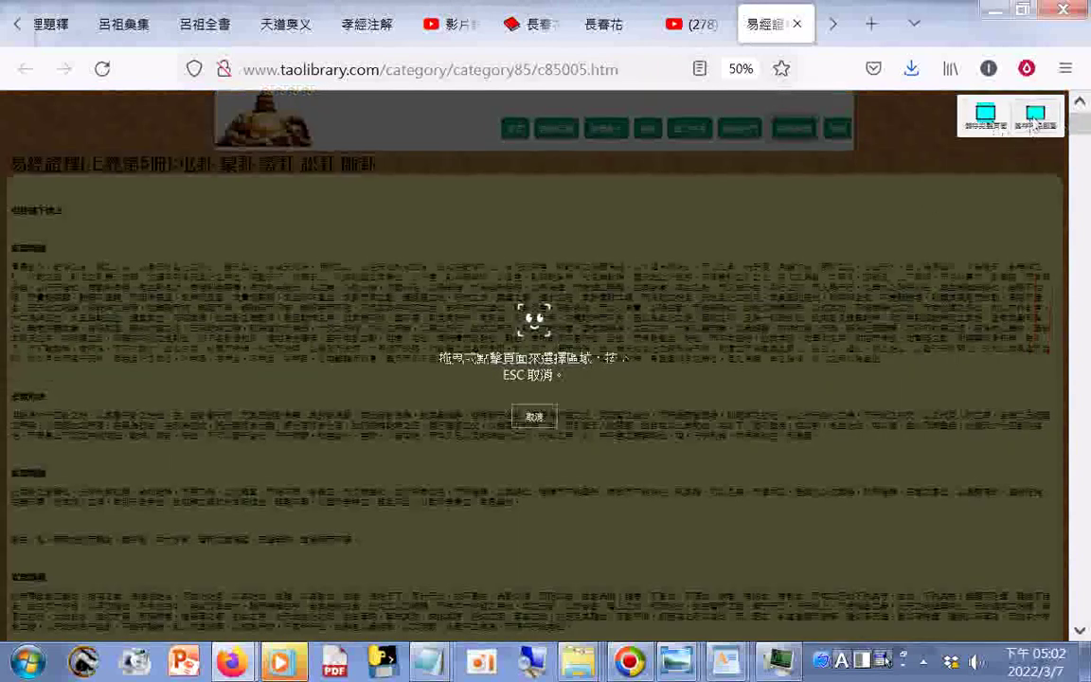
pyautogui.click(984, 115)
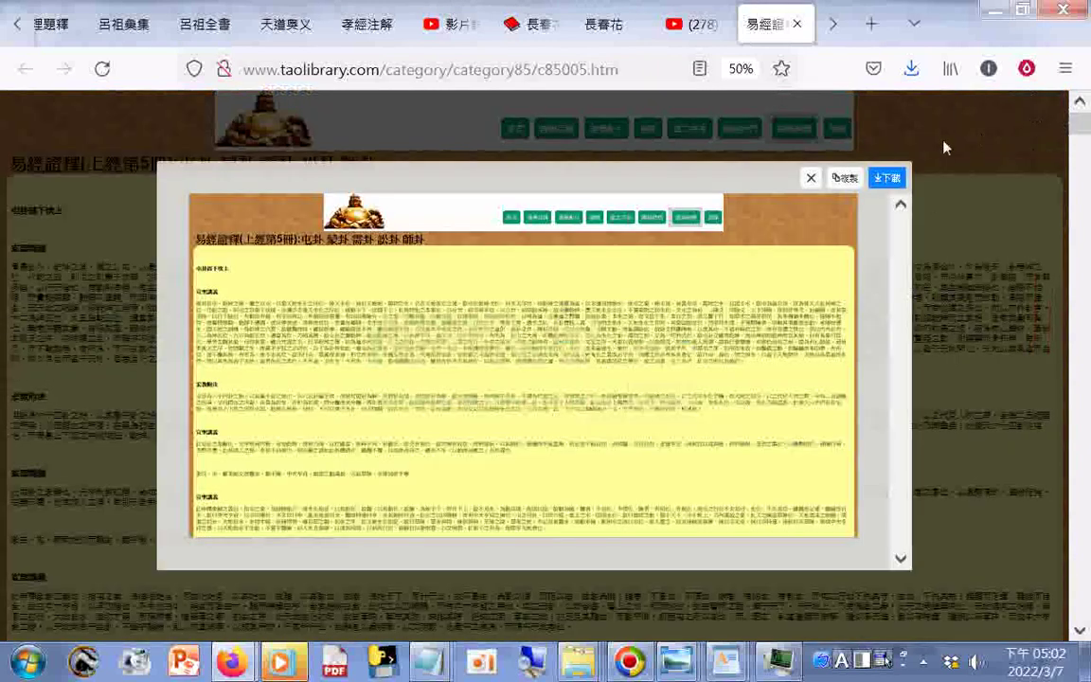
pyautogui.click(888, 179)
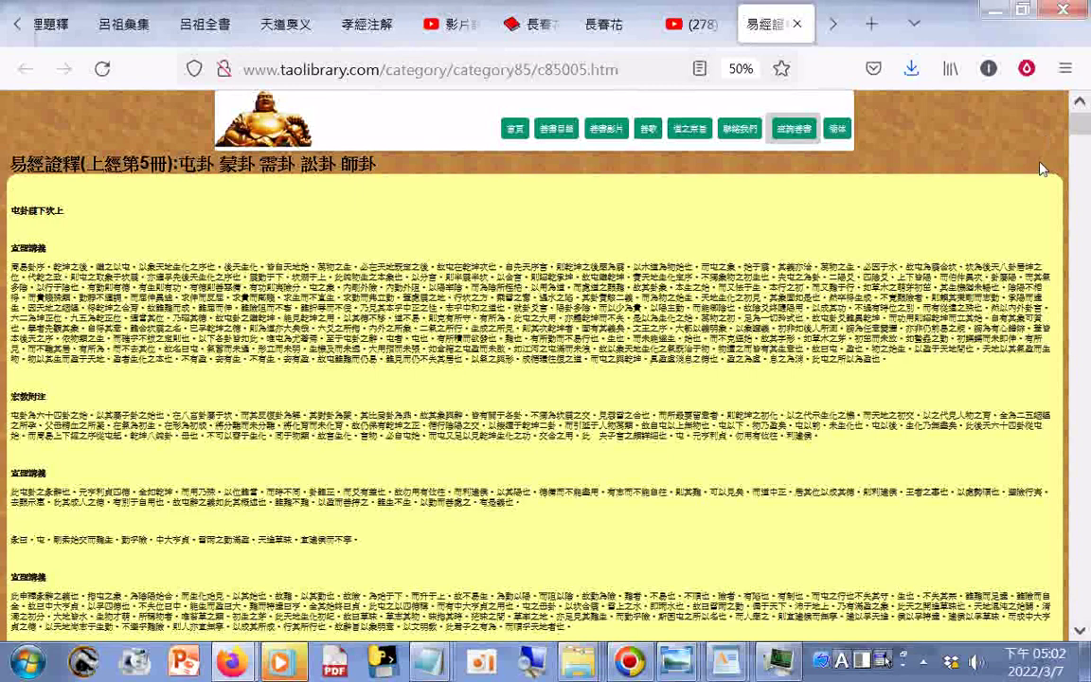
# Examine the full text of the 易經證釋(上經第5冊):屯卦 蒙卦 需卦 訟卦 師卦 page from its opening to the end
pyautogui.scroll(-2, 1039, 168)
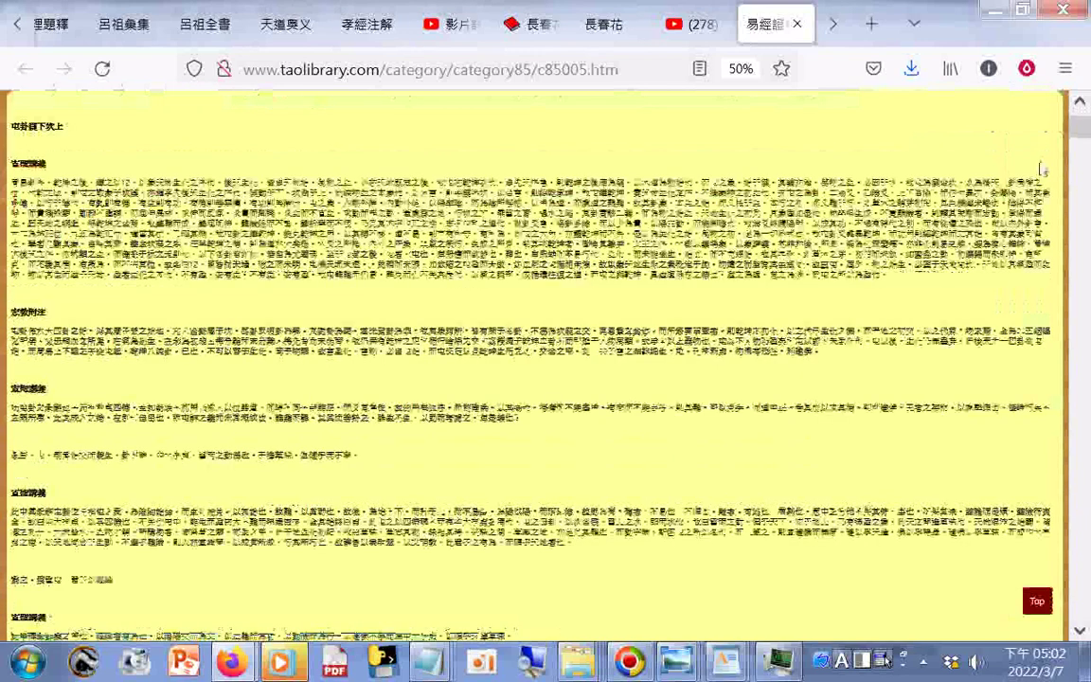
pyautogui.scroll(-5, 1041, 169)
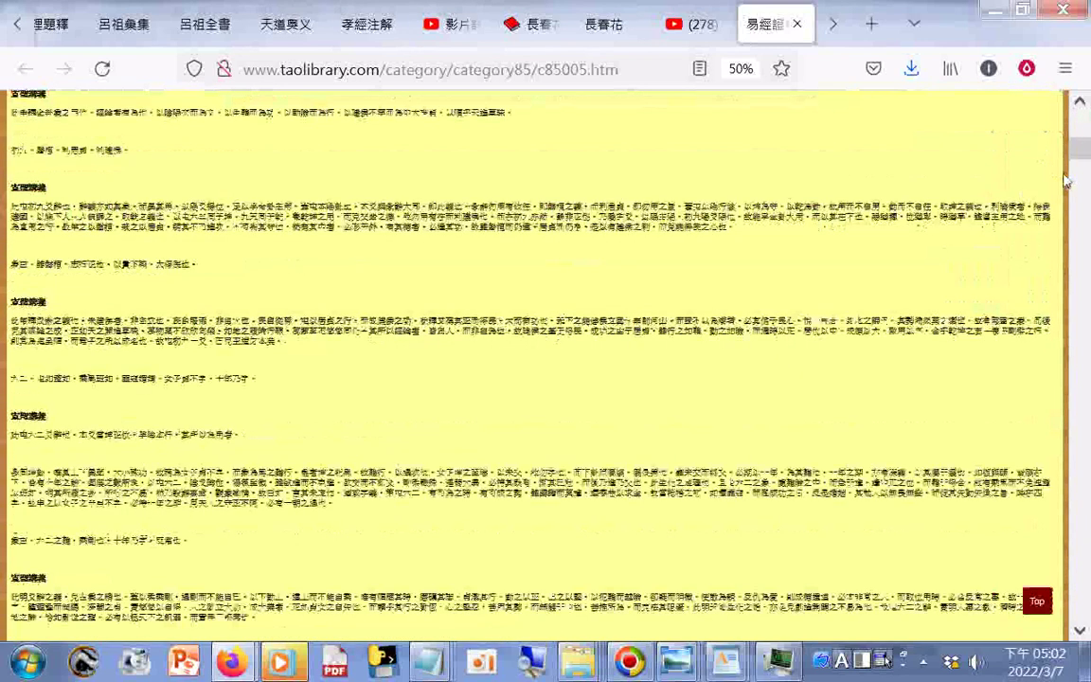
pyautogui.scroll(-5, 1065, 180)
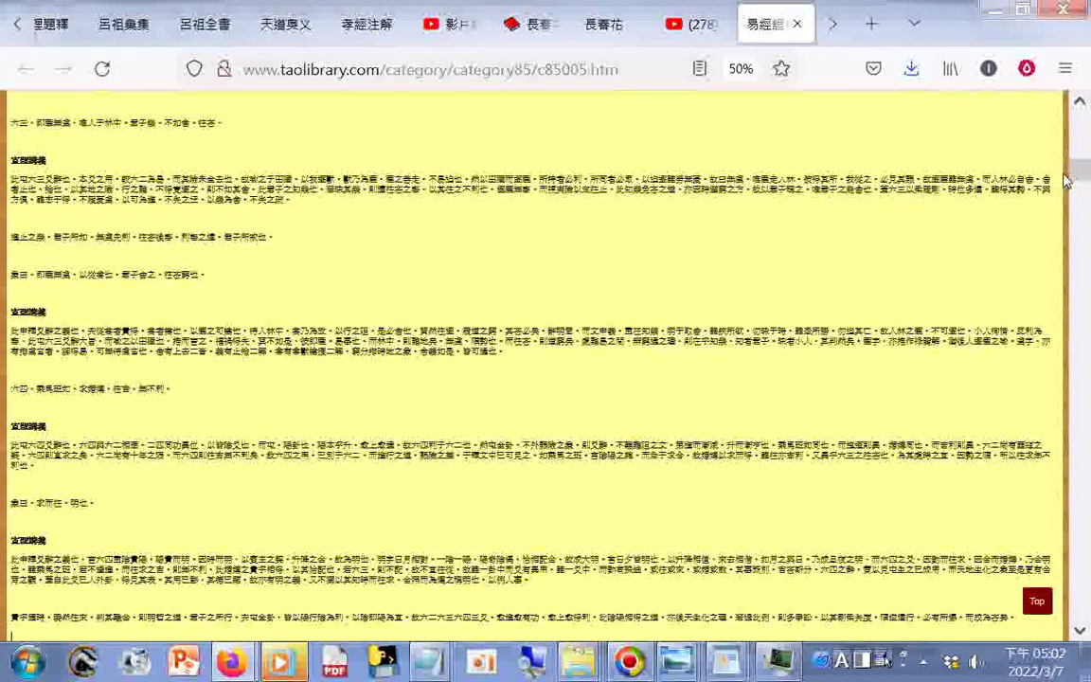
pyautogui.scroll(-5, 1065, 180)
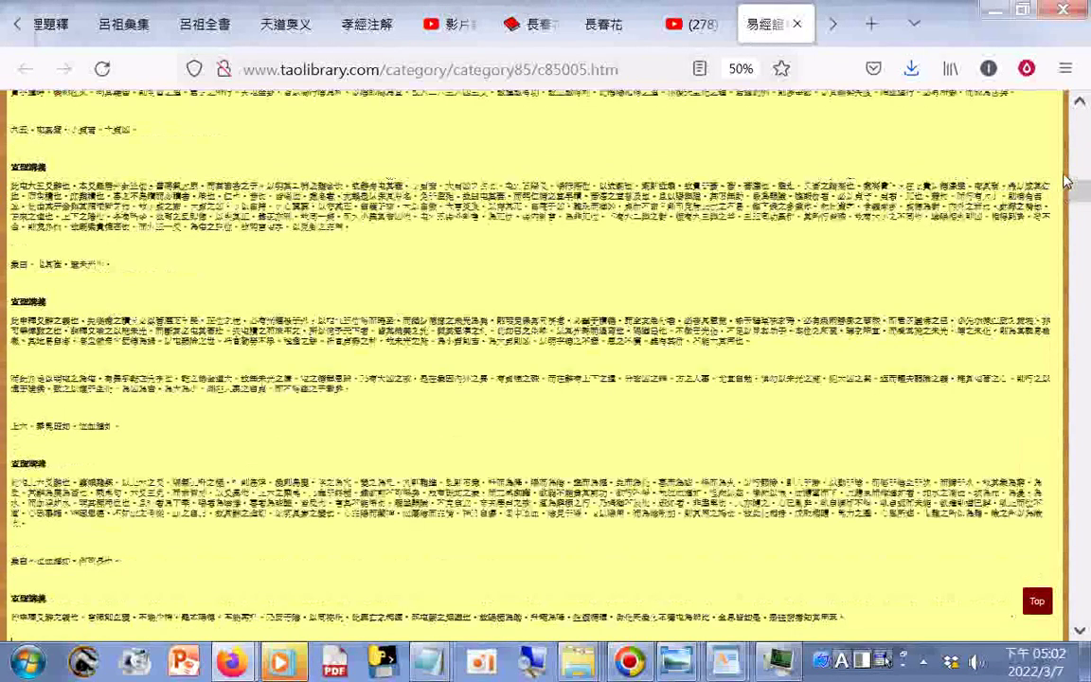
pyautogui.scroll(-5, 1065, 180)
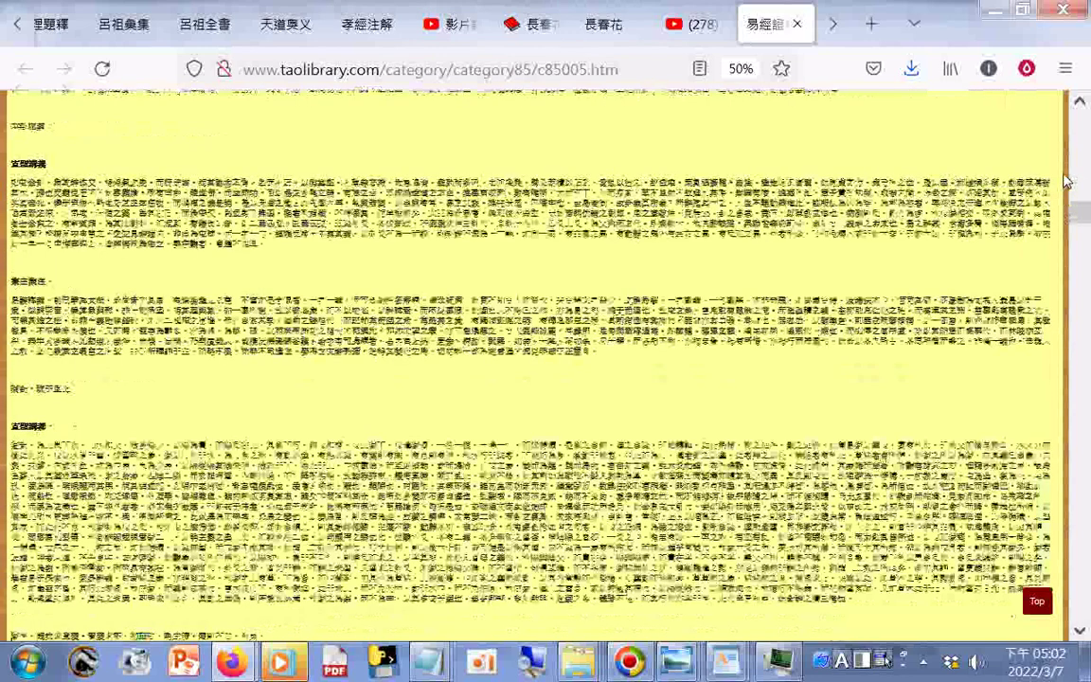
pyautogui.scroll(-5, 1065, 180)
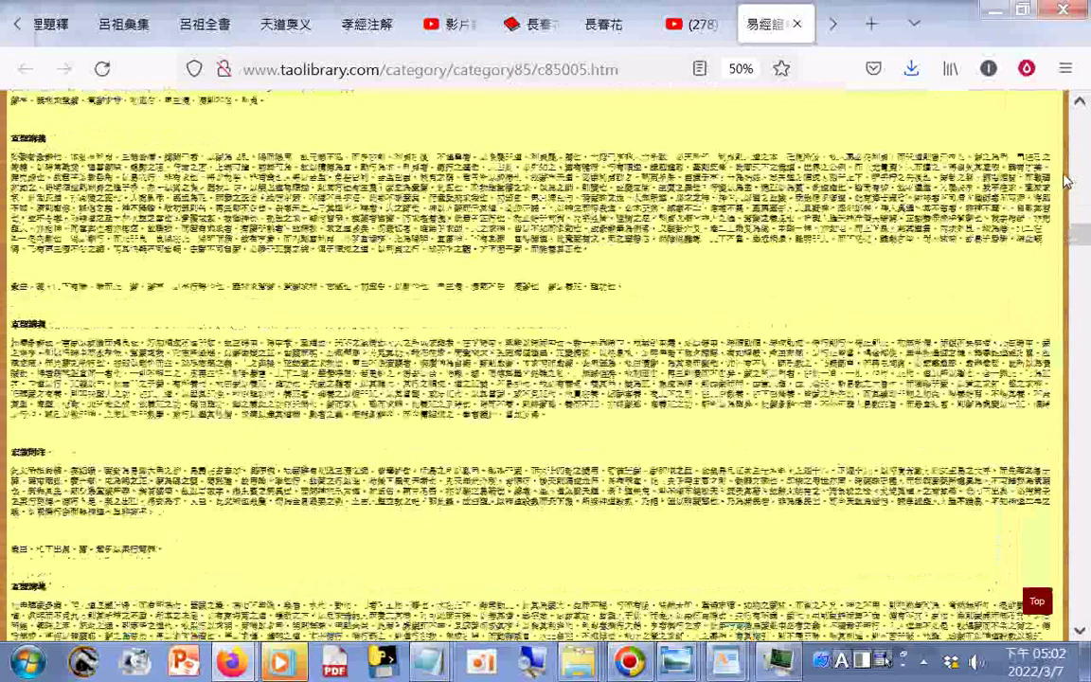
pyautogui.scroll(-5, 1065, 180)
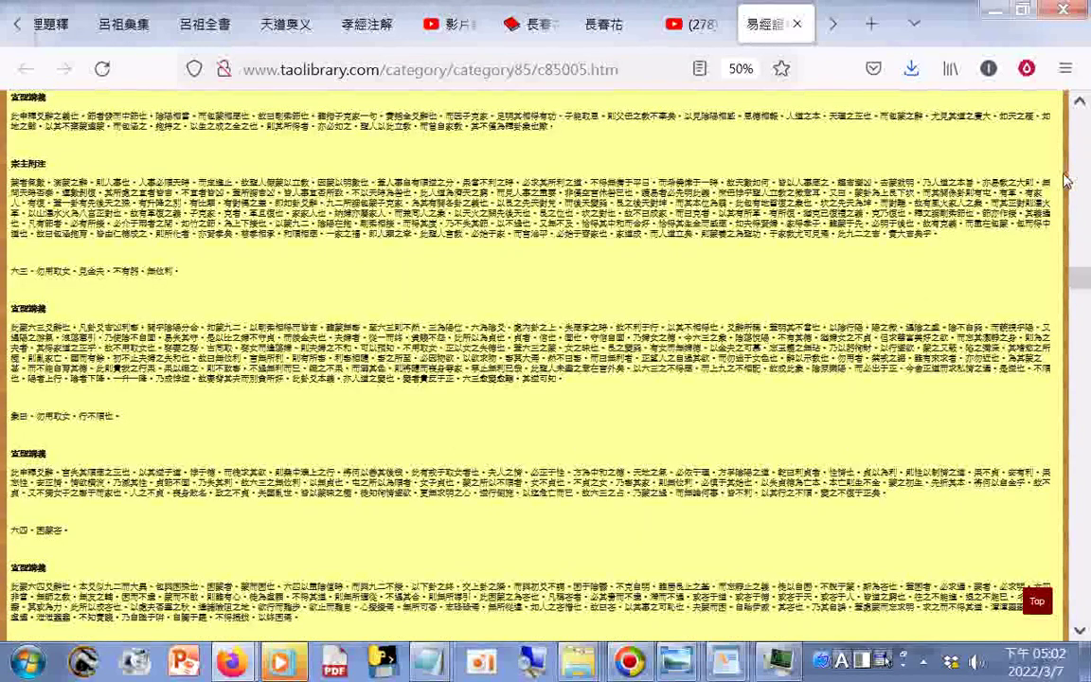
pyautogui.scroll(-5, 1065, 179)
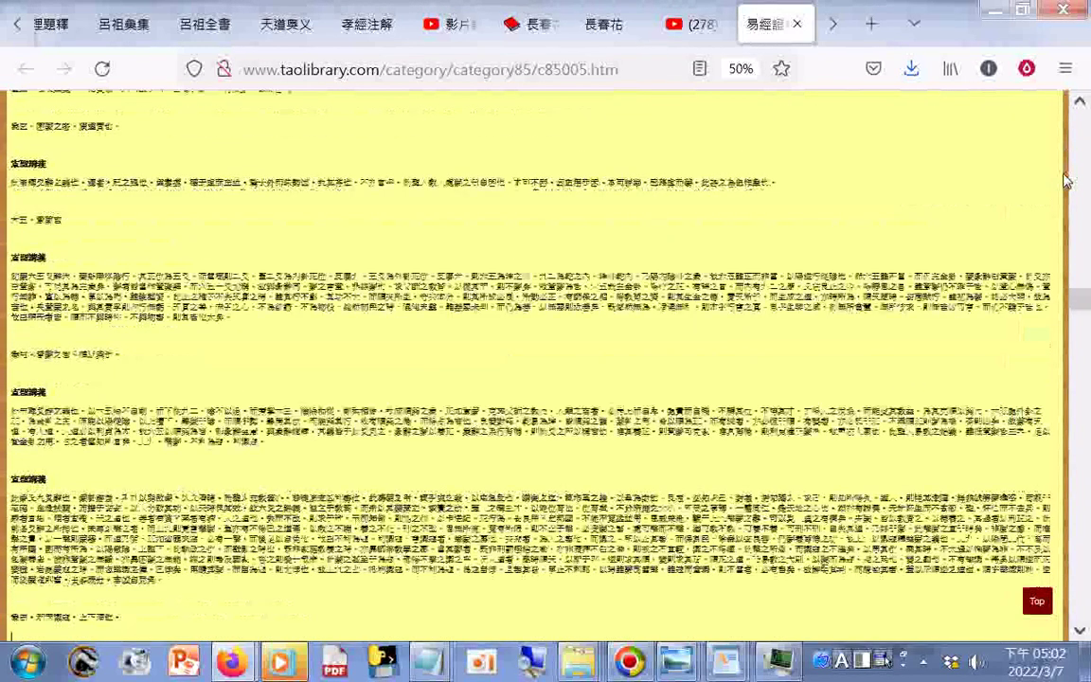
pyautogui.scroll(-5, 1065, 180)
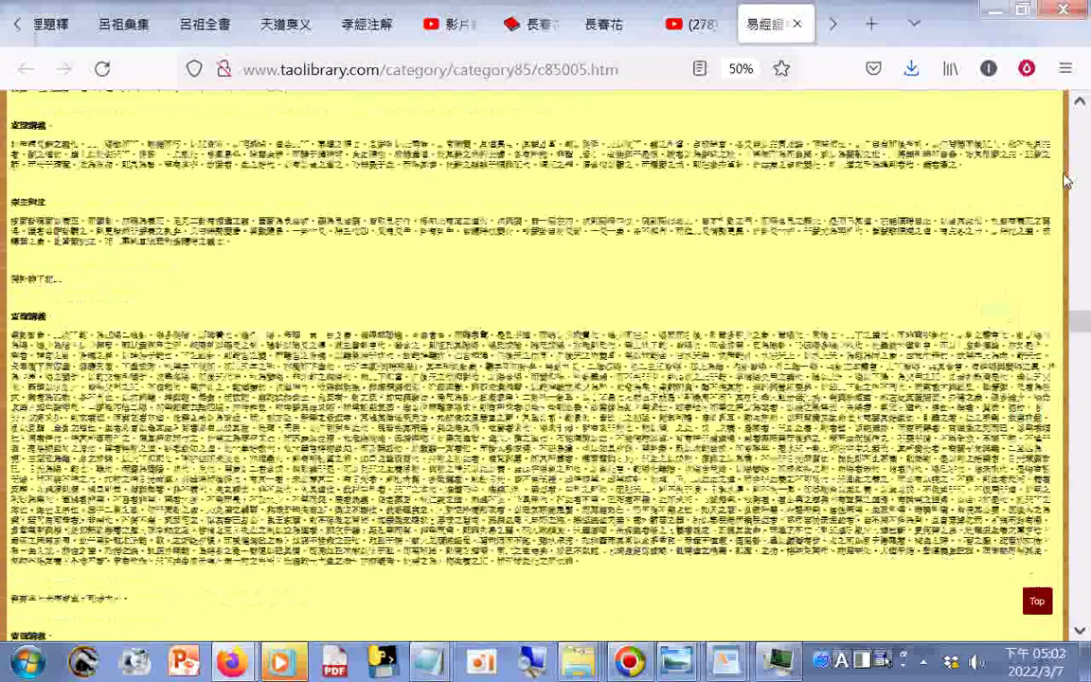
pyautogui.scroll(-5, 1065, 180)
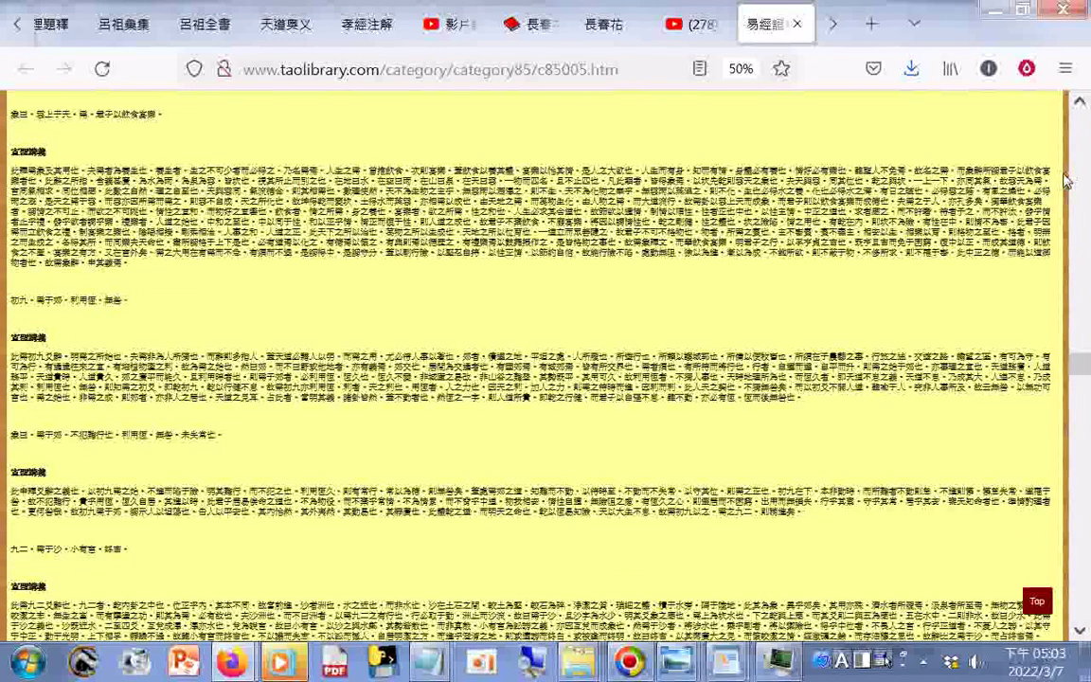
pyautogui.scroll(-5, 1065, 180)
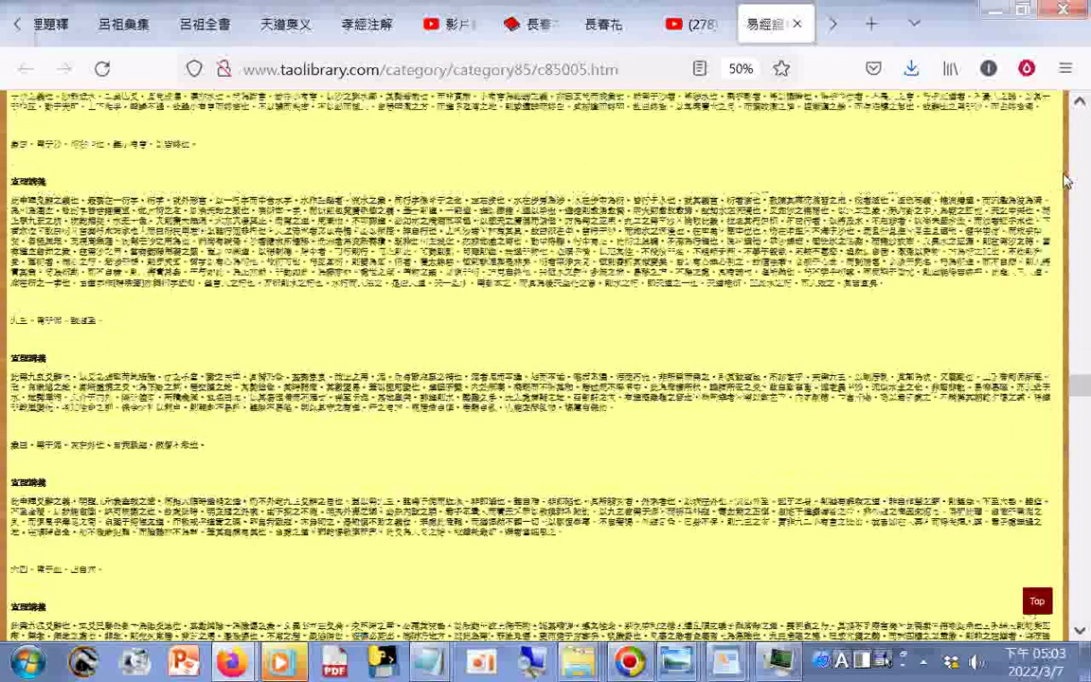
pyautogui.scroll(-5, 1065, 180)
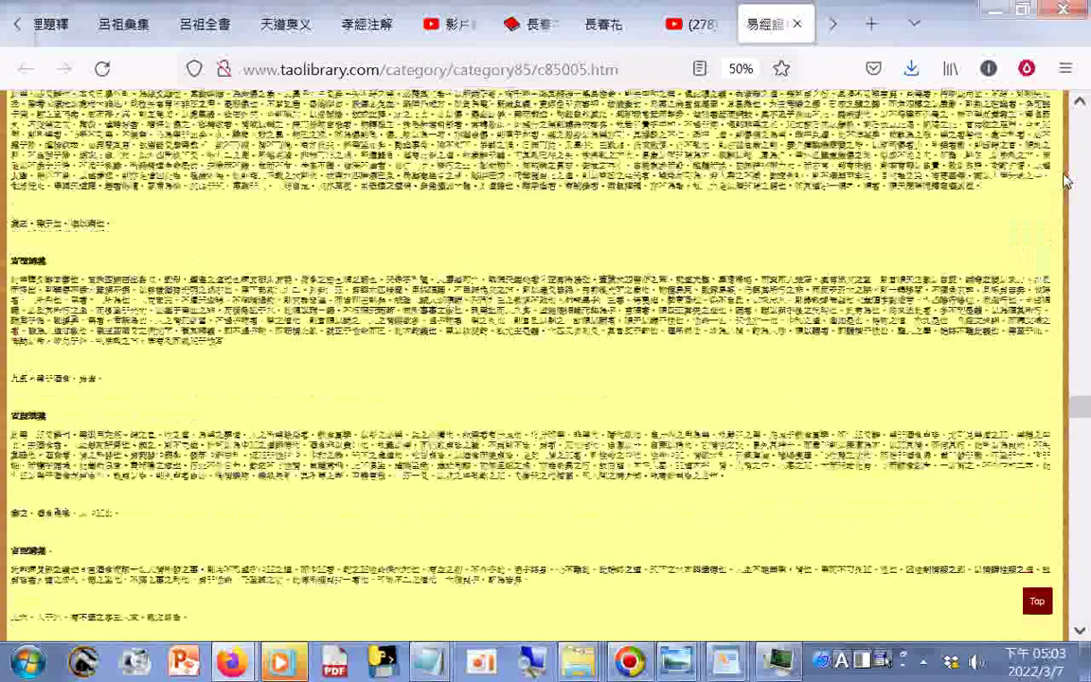
pyautogui.scroll(-5, 1065, 180)
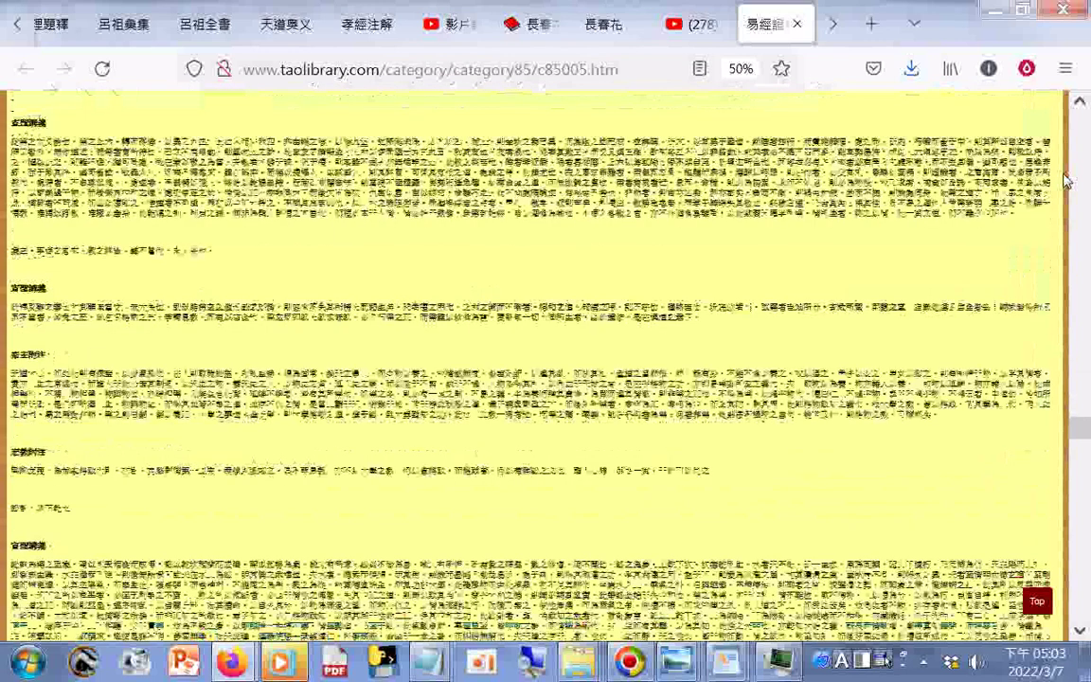
pyautogui.scroll(-5, 1065, 180)
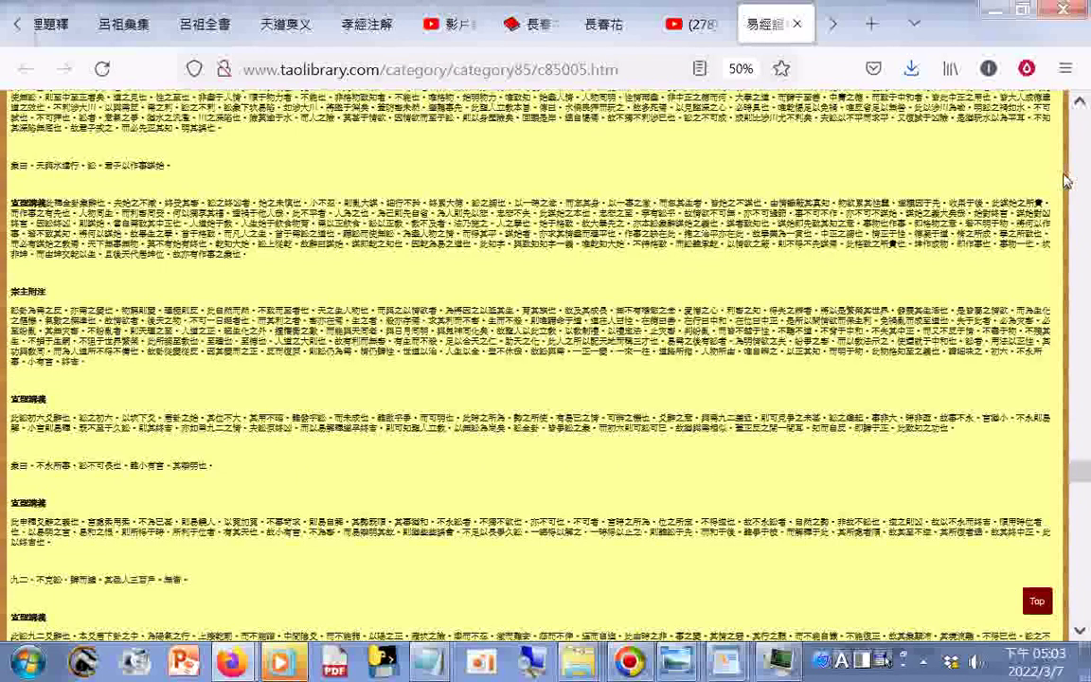
pyautogui.scroll(-5, 1065, 179)
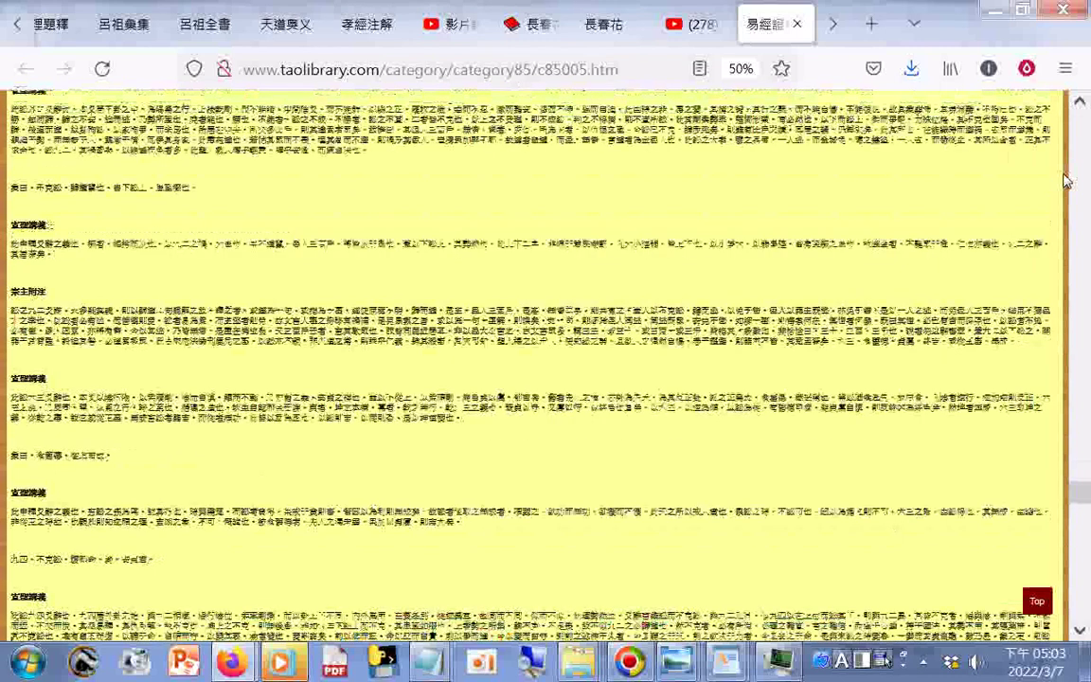
pyautogui.scroll(-3, 1065, 180)
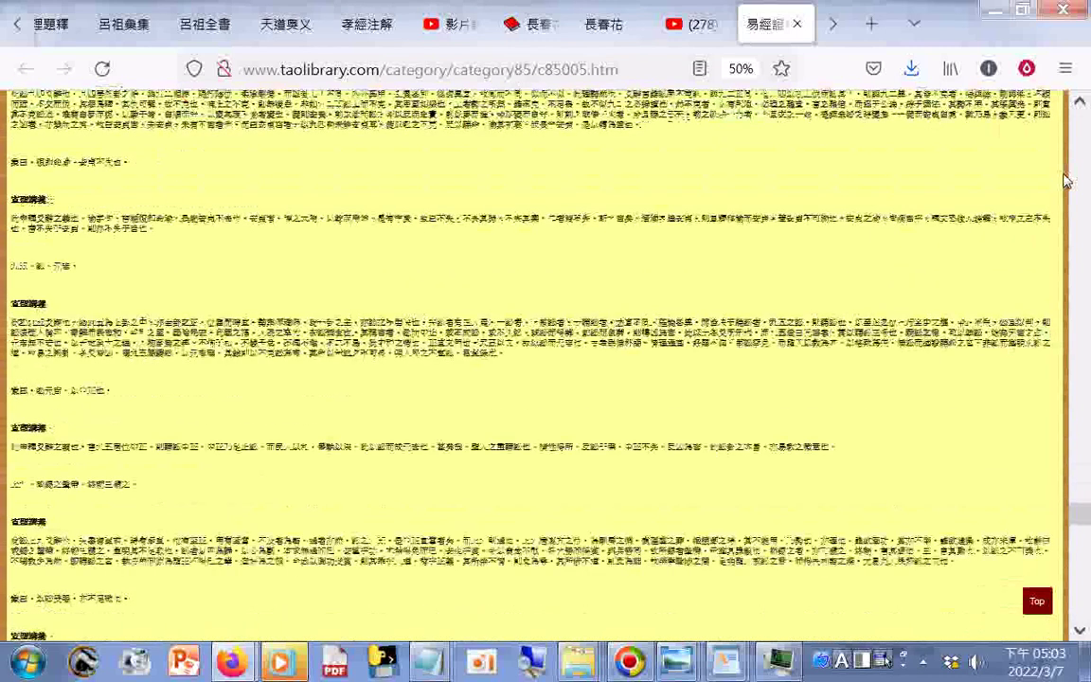
pyautogui.scroll(-3, 1065, 180)
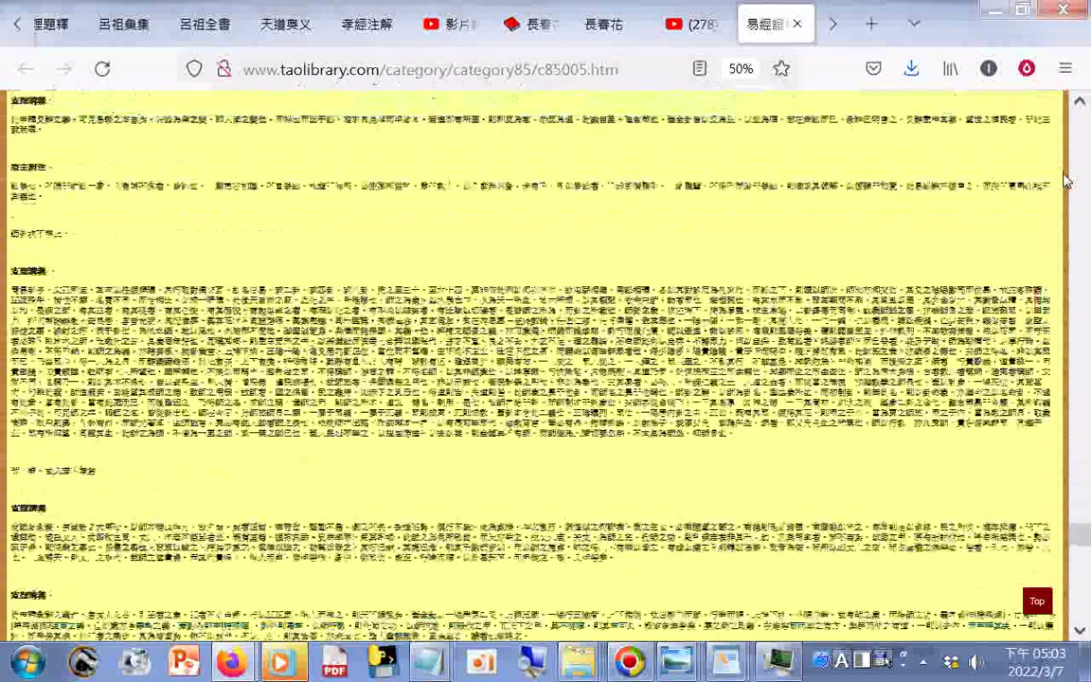
pyautogui.scroll(-3, 1065, 180)
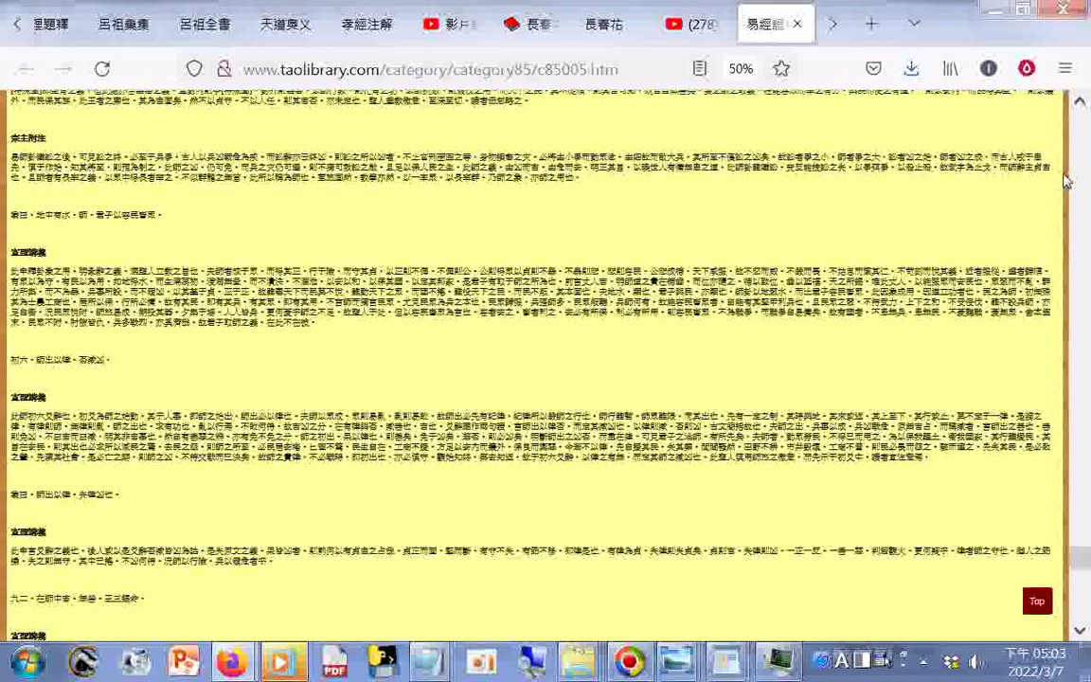
pyautogui.scroll(-3, 1065, 180)
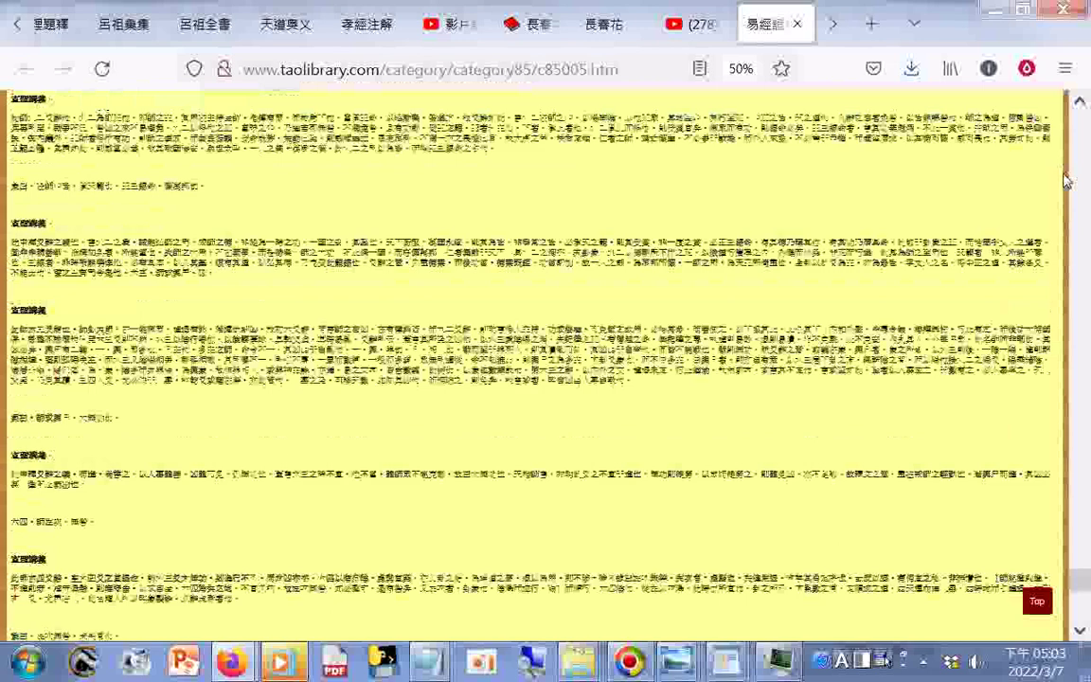
pyautogui.scroll(-3, 1065, 180)
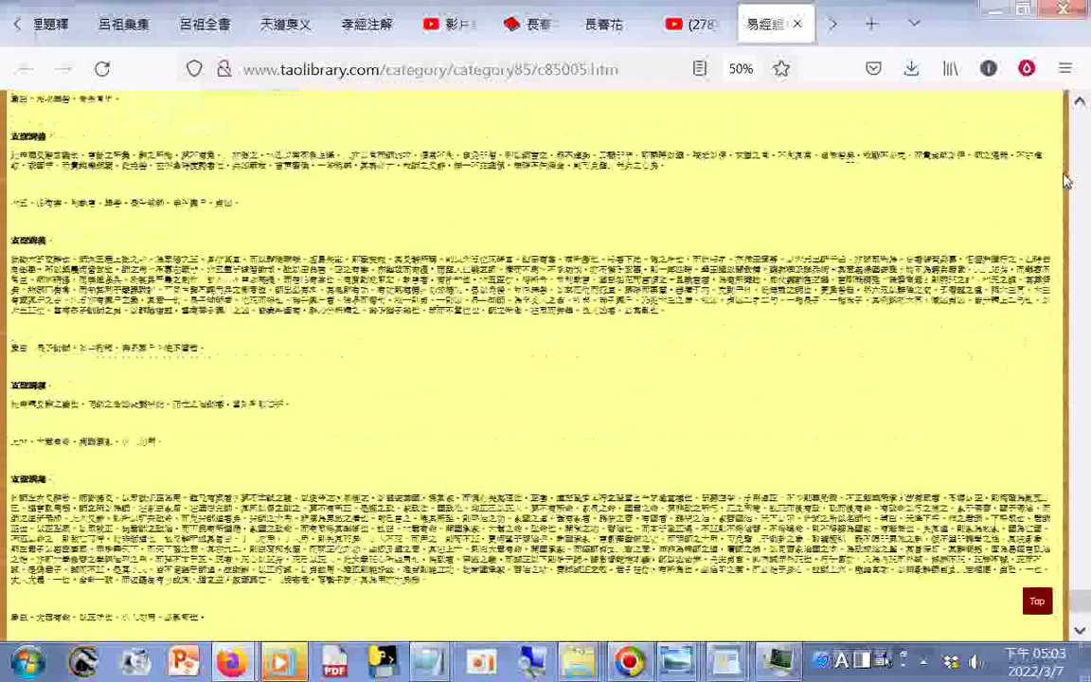
pyautogui.scroll(-3, 1065, 180)
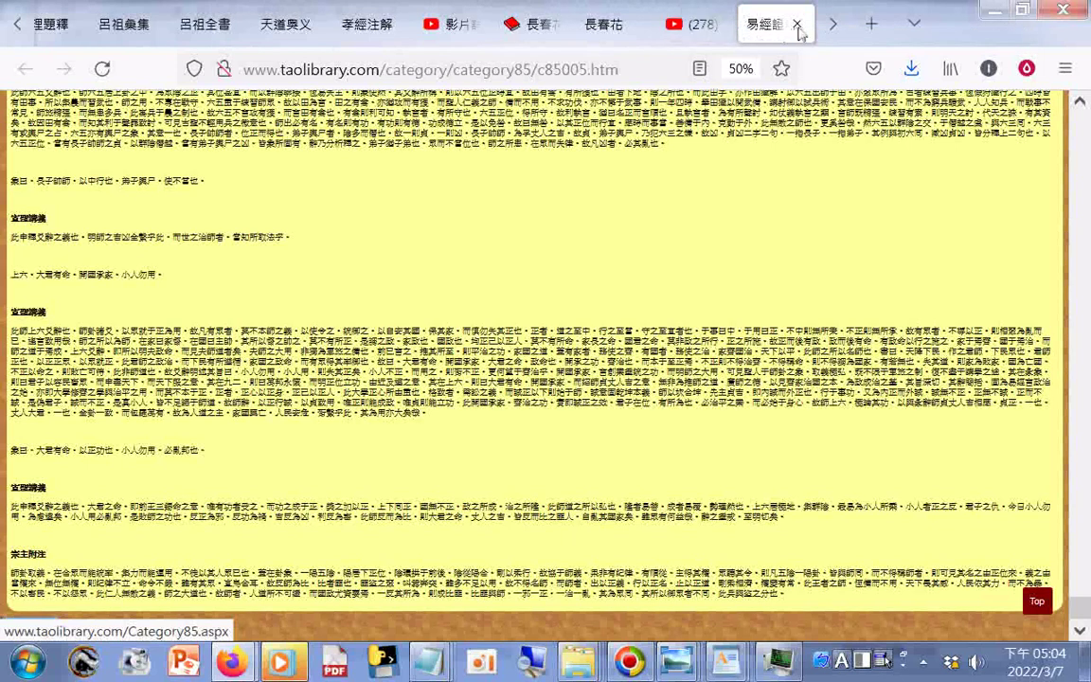
# Open the 上經第六冊 link from the YouTube post and save the complete web page as 易經證釋上經第6冊.htm in the same dated folder
pyautogui.click(701, 35)
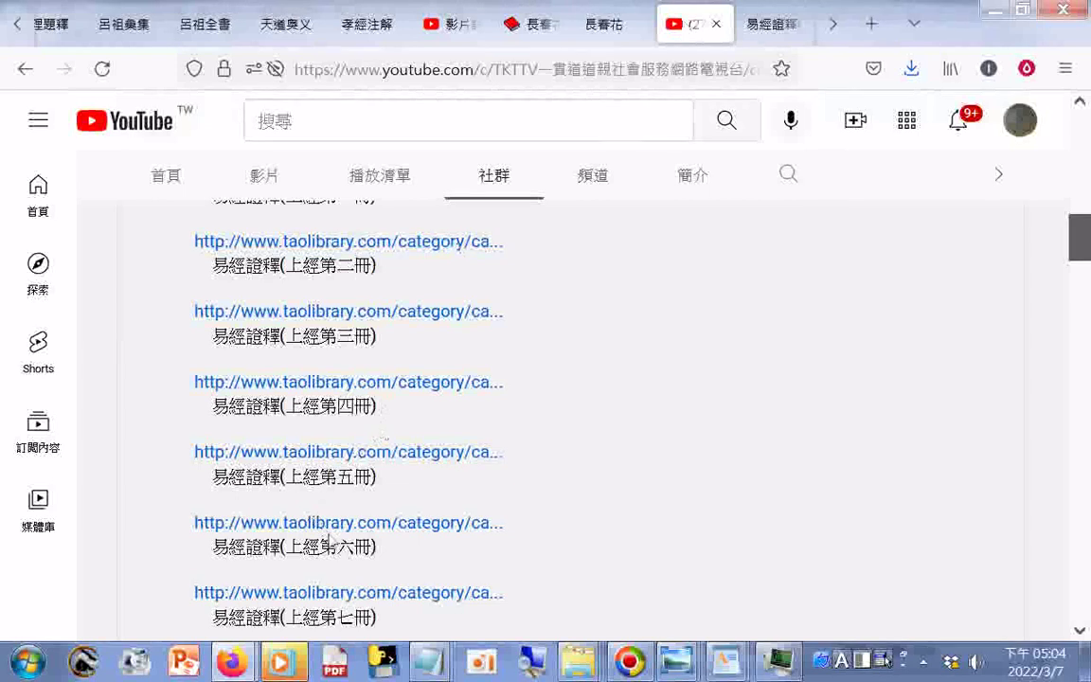
pyautogui.click(365, 593)
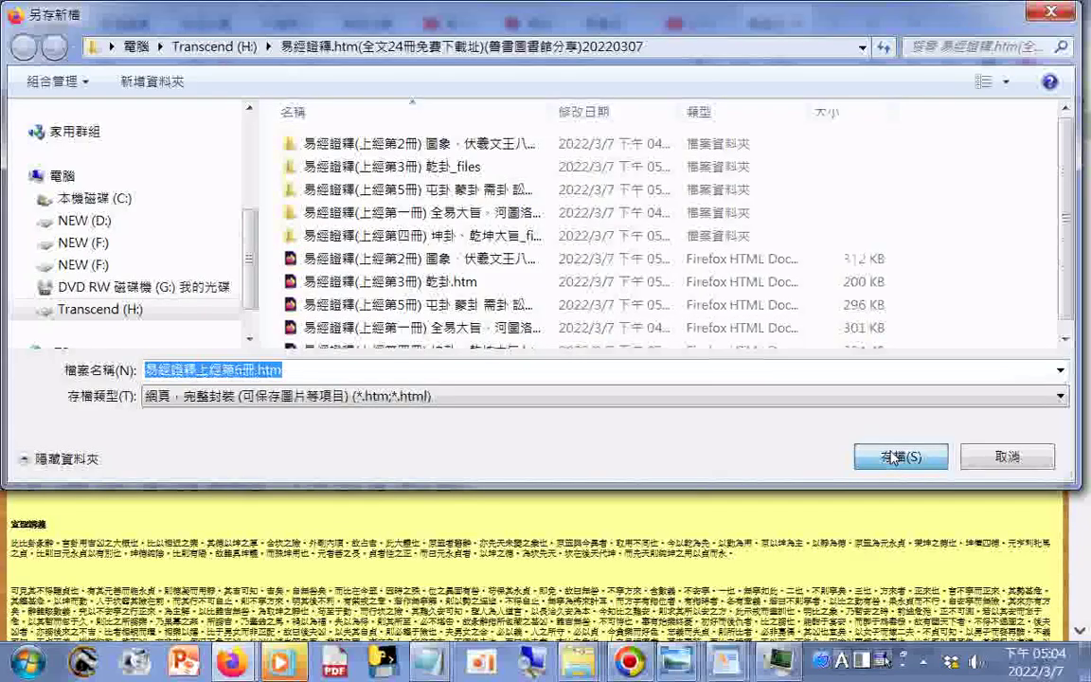
pyautogui.click(909, 456)
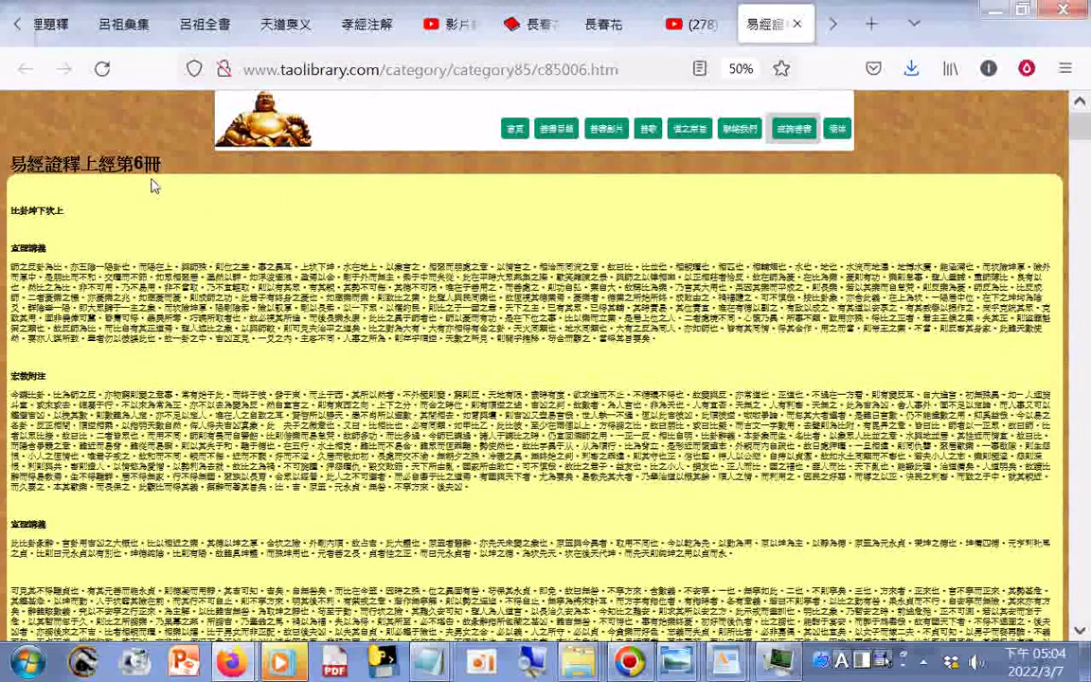
# Start a screenshot capture at the opening of the 易經證釋上經第6冊 page
pyautogui.rightClick(89, 216)
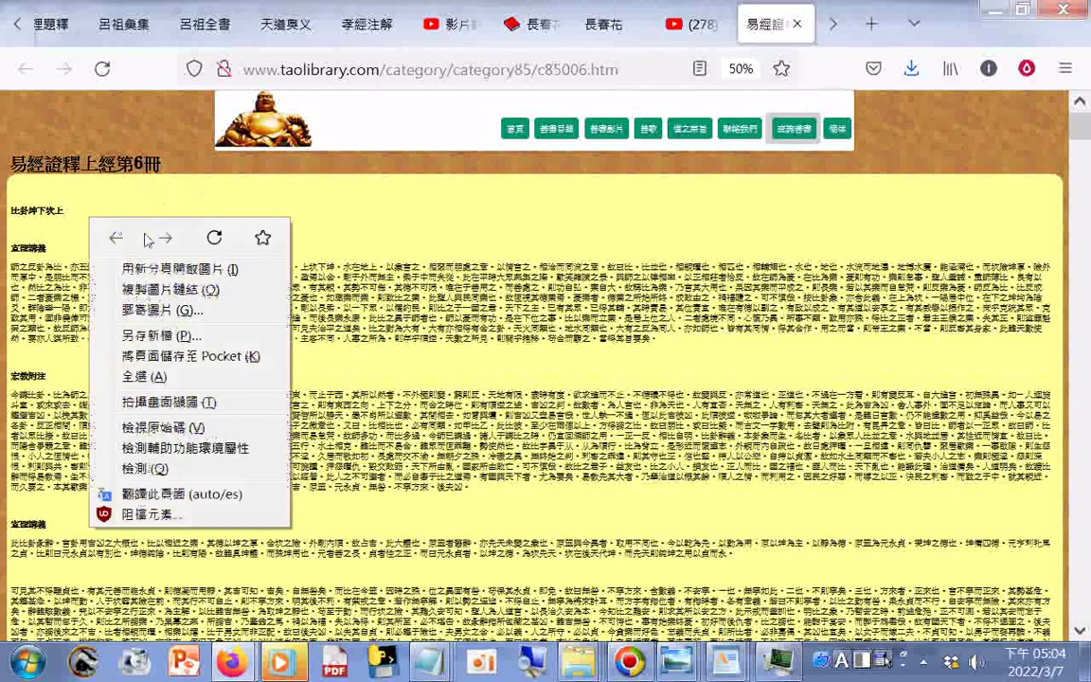
pyautogui.click(159, 402)
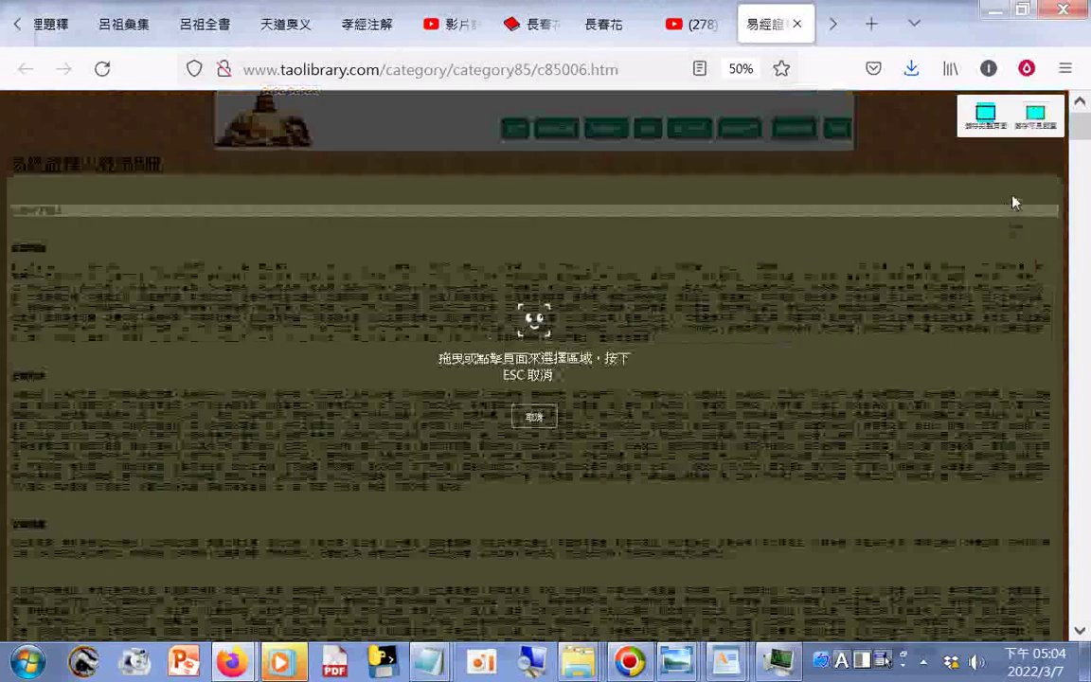
# Capture the visible area of the 易經證釋上經第6冊 page as a screenshot and download the image
pyautogui.click(1035, 117)
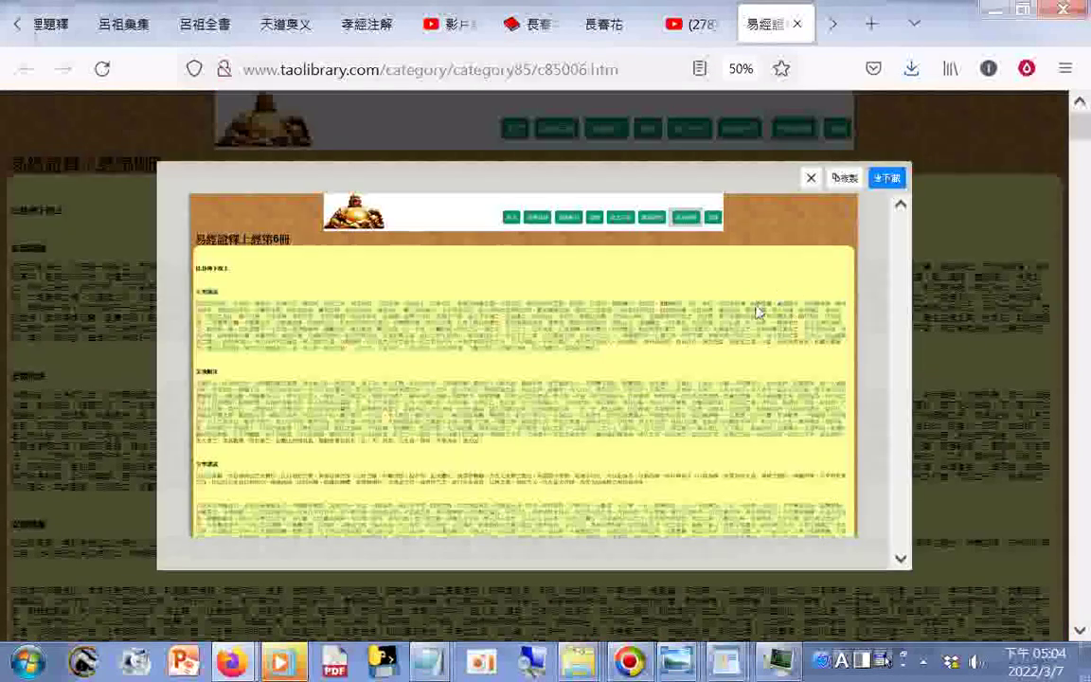
pyautogui.click(887, 179)
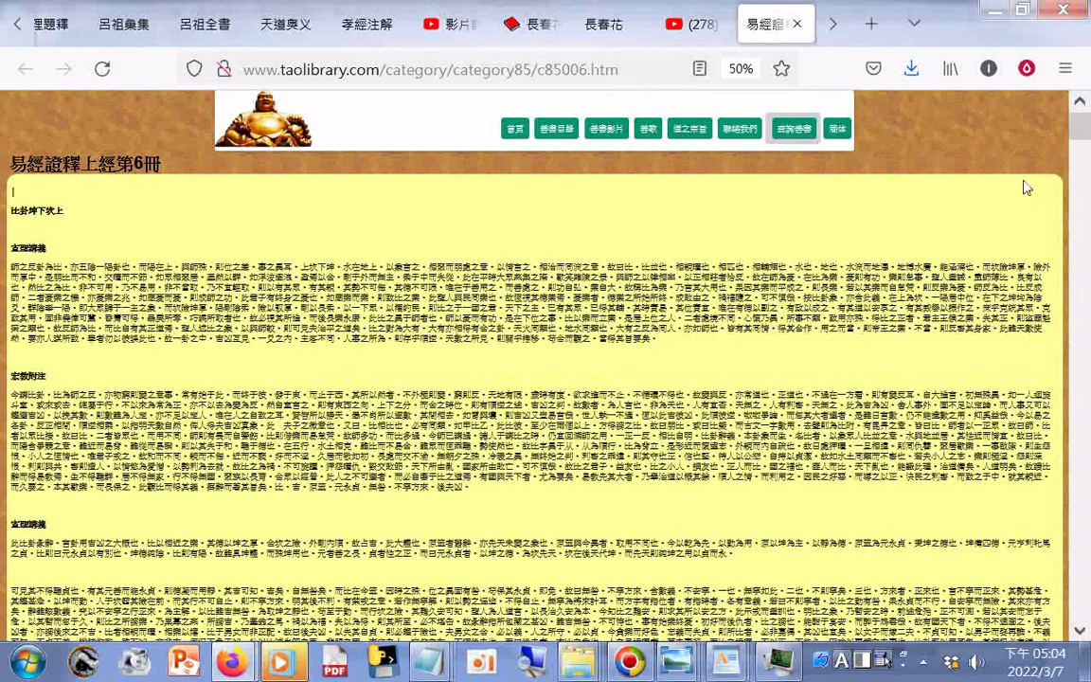
# Look through the full text of 易經證釋上經第6冊, from 比卦 to the end of the page
pyautogui.scroll(-2, 1026, 188)
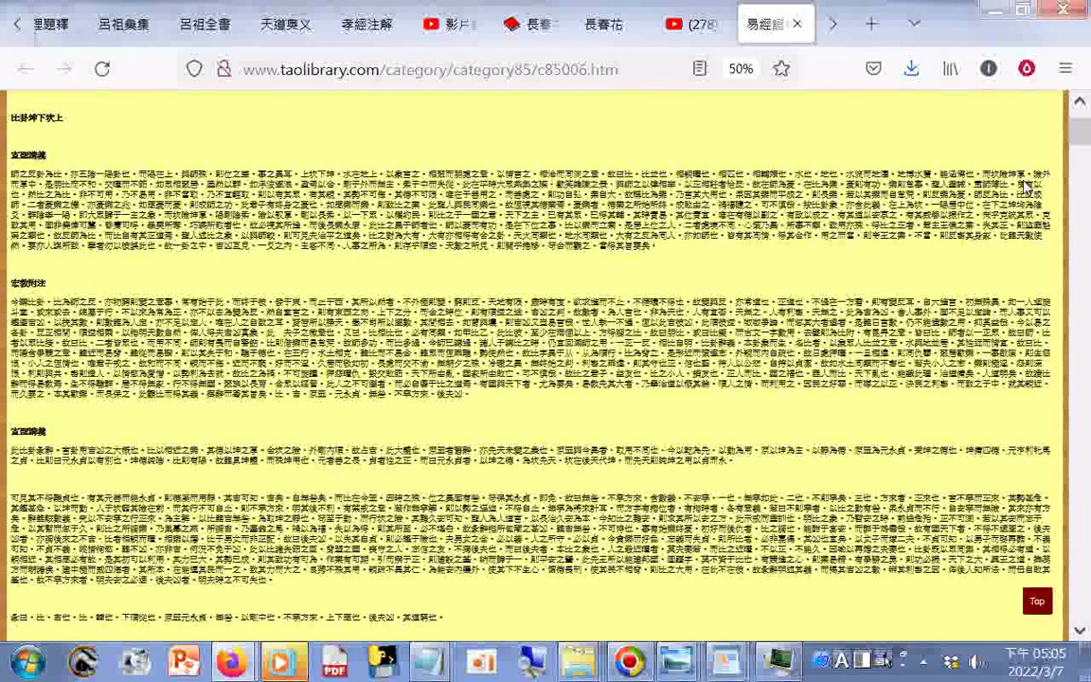
pyautogui.scroll(-5, 1025, 188)
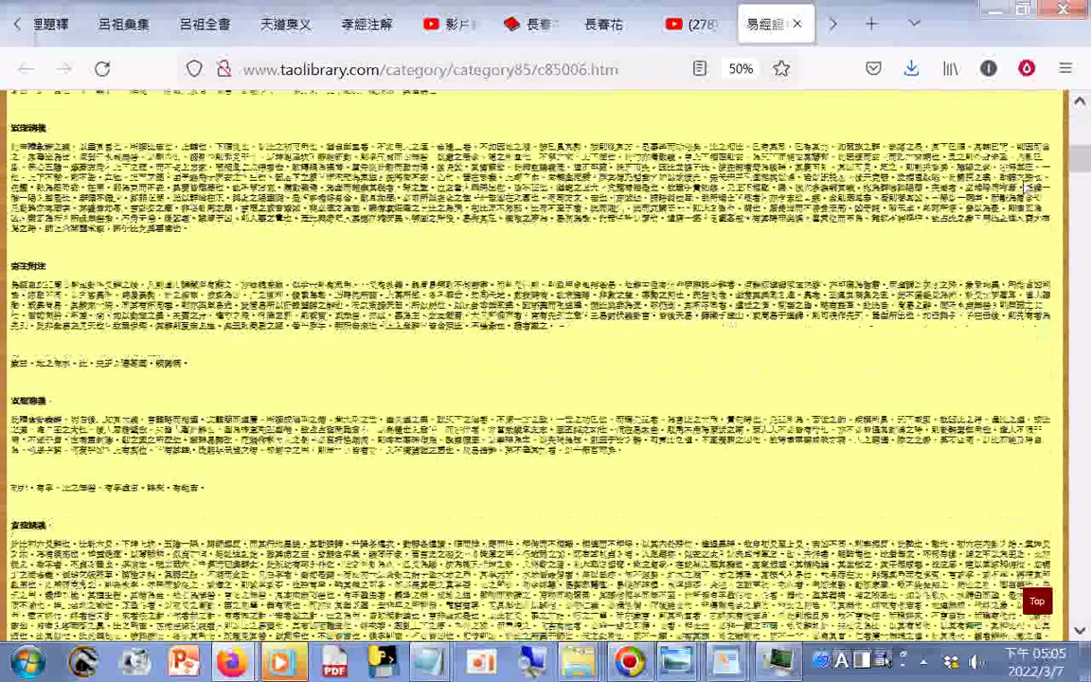
pyautogui.scroll(-5, 1026, 187)
pyautogui.scroll(-1, 1070, 196)
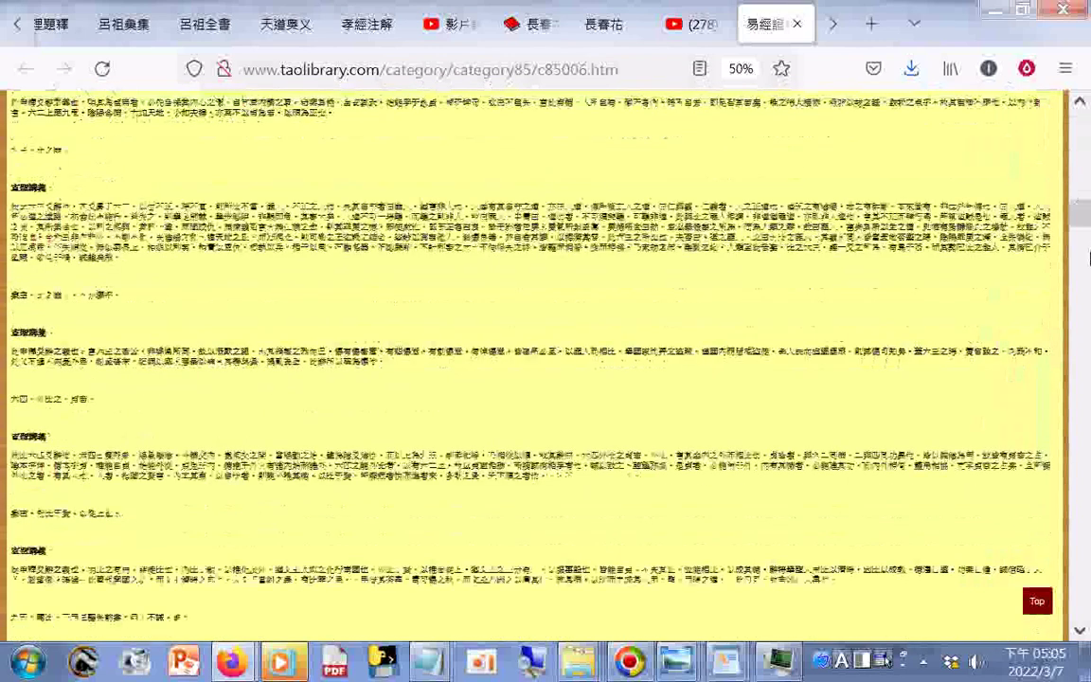
pyautogui.scroll(-5, 1087, 258)
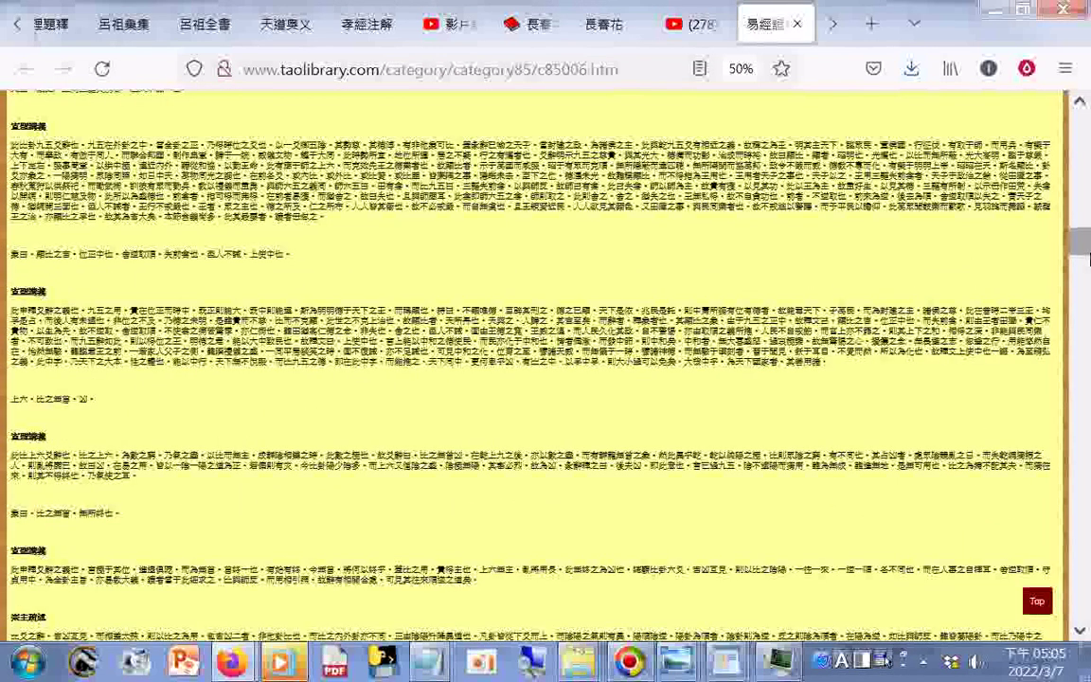
pyautogui.scroll(-5, 1086, 257)
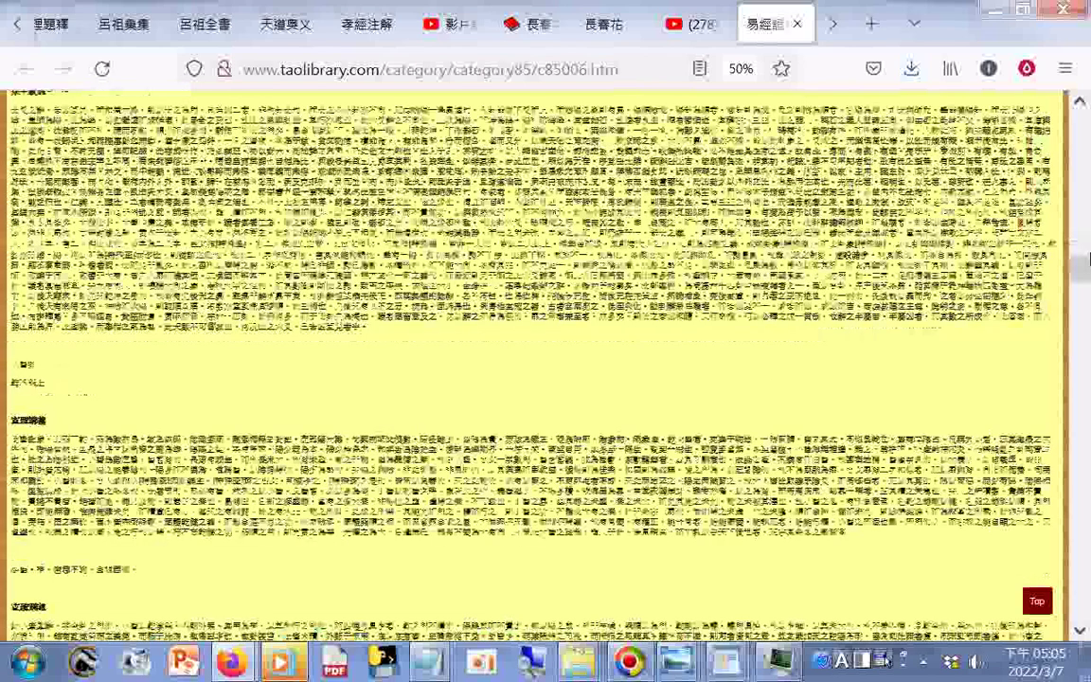
pyautogui.scroll(-5, 1086, 258)
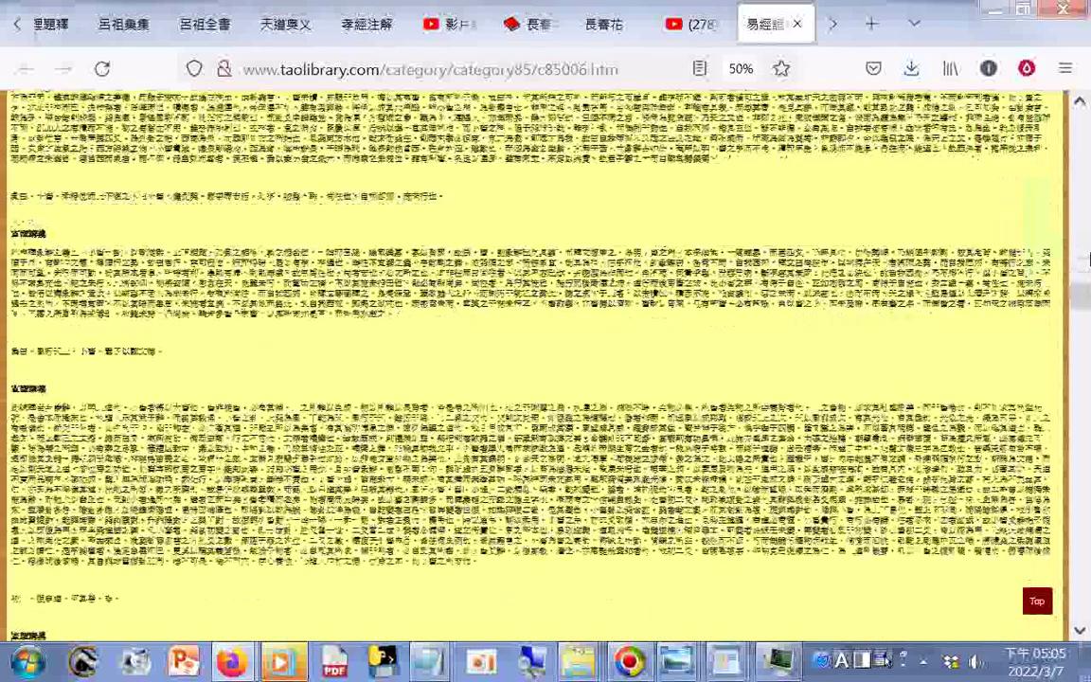
pyautogui.scroll(-5, 1086, 258)
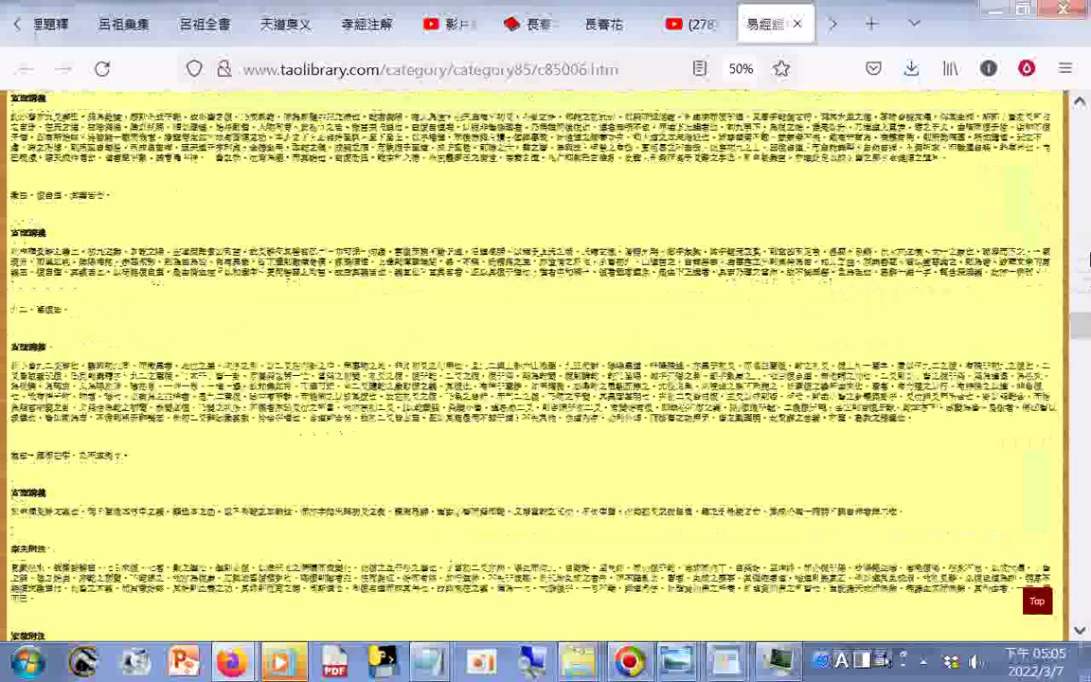
pyautogui.scroll(-5, 1087, 257)
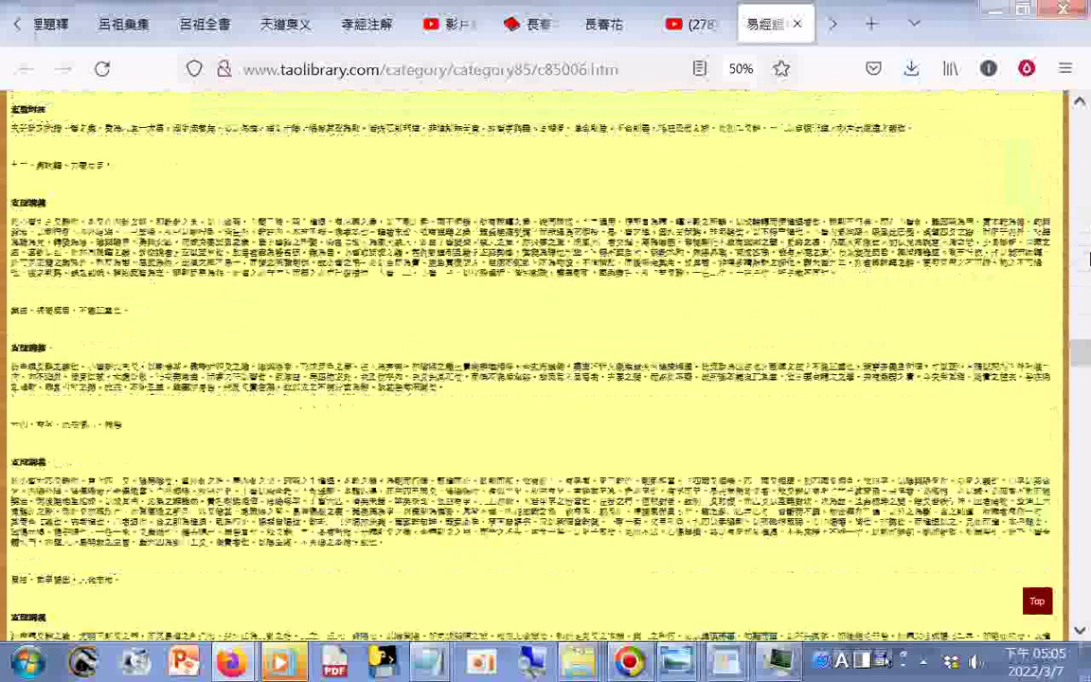
pyautogui.scroll(-5, 1087, 257)
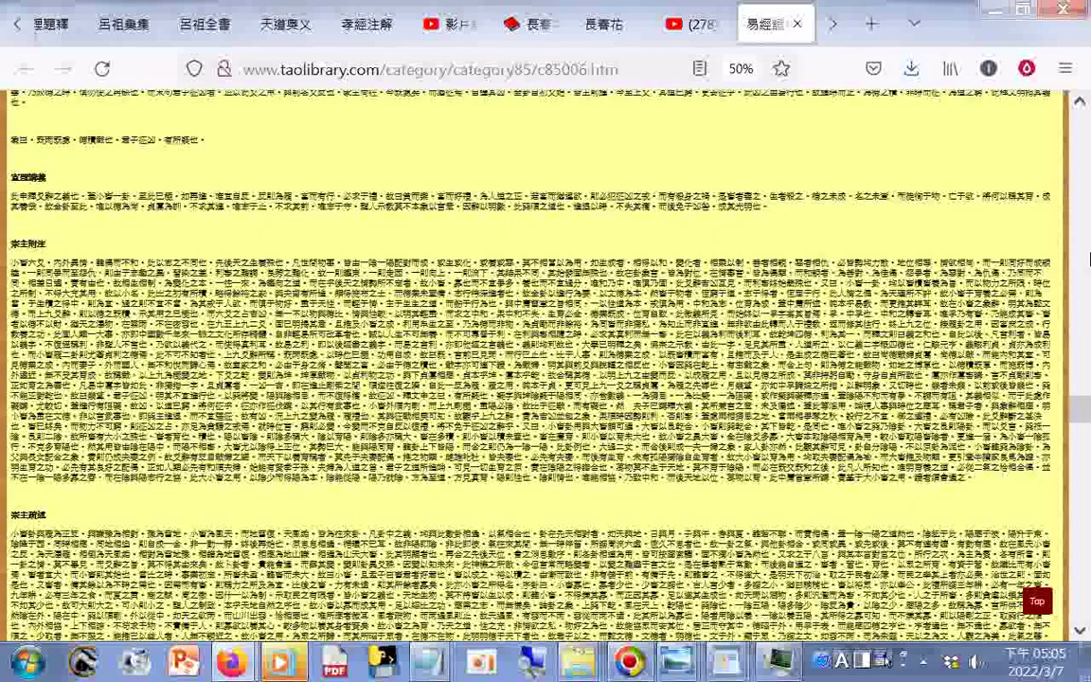
pyautogui.scroll(-5, 1087, 258)
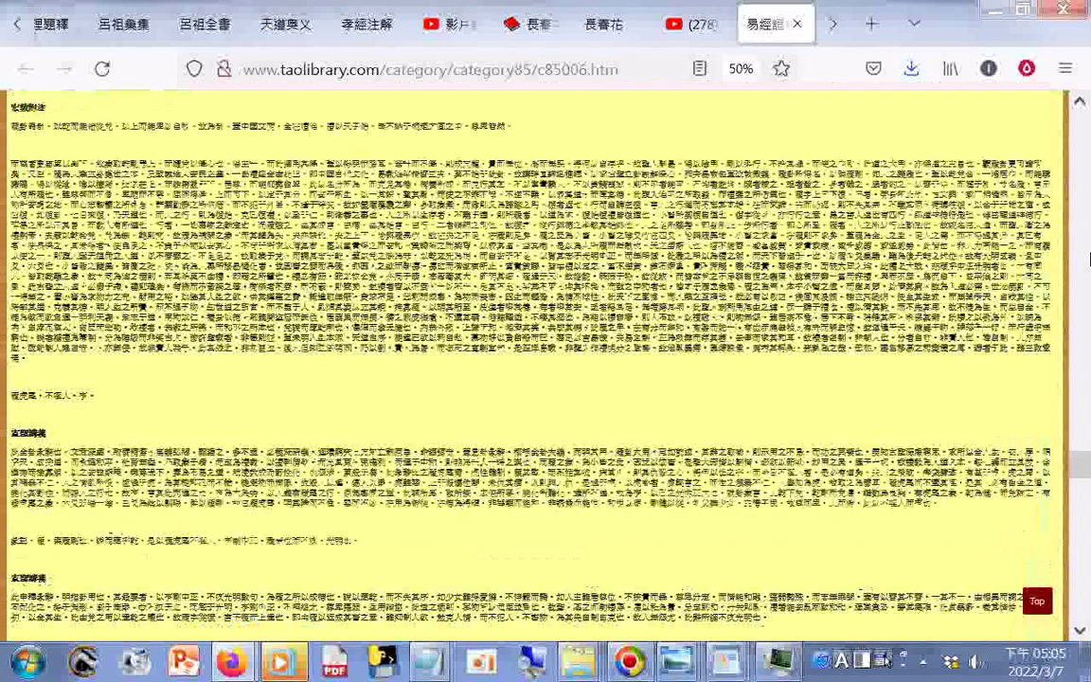
pyautogui.scroll(-5, 1087, 257)
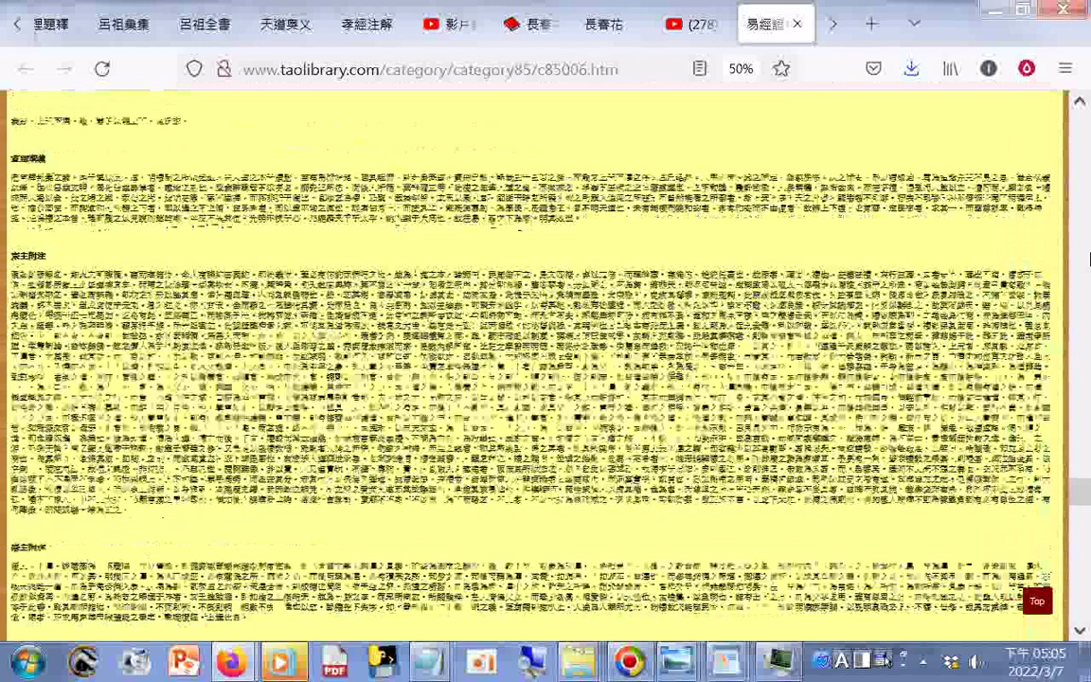
pyautogui.scroll(-5, 1087, 258)
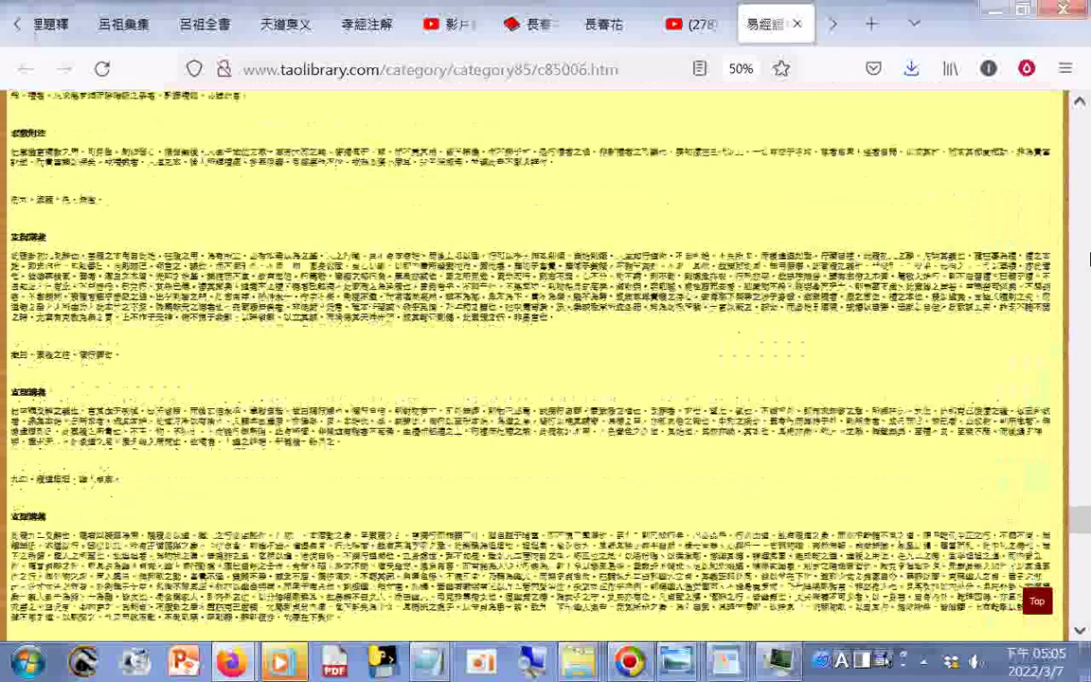
pyautogui.scroll(-5, 1089, 258)
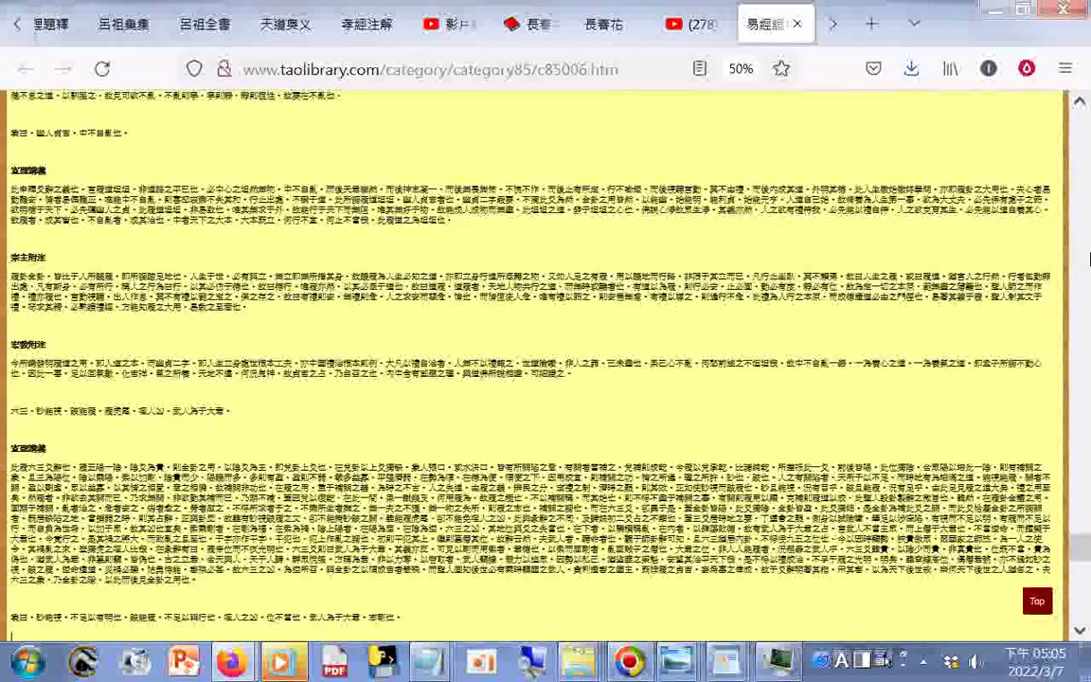
pyautogui.scroll(-5, 1089, 258)
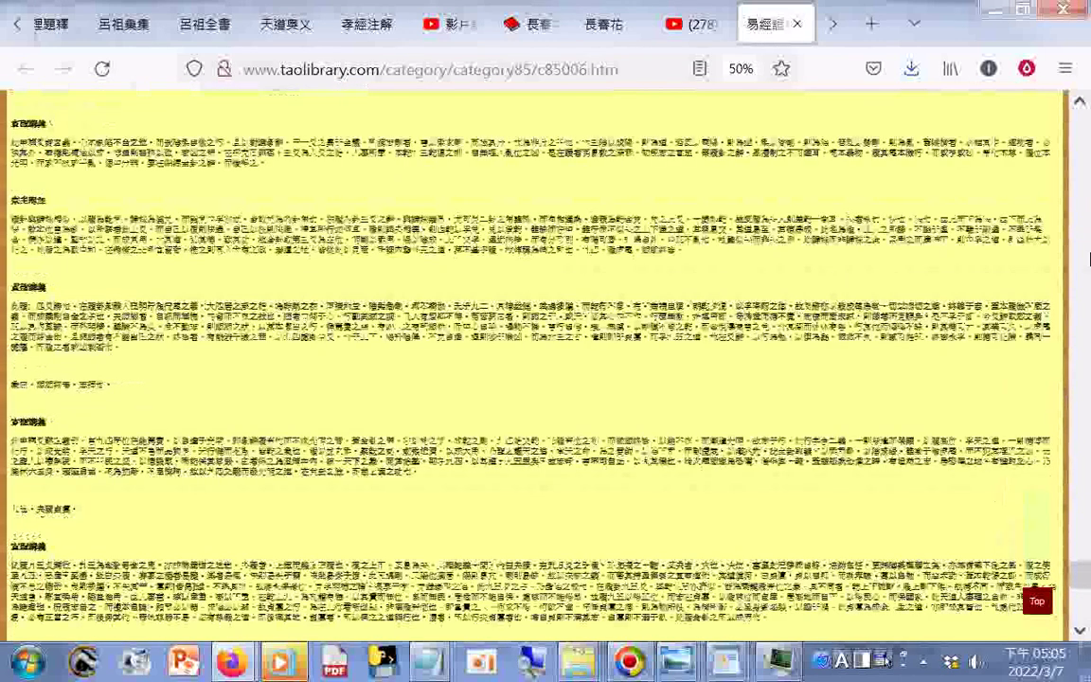
pyautogui.scroll(-5, 1089, 258)
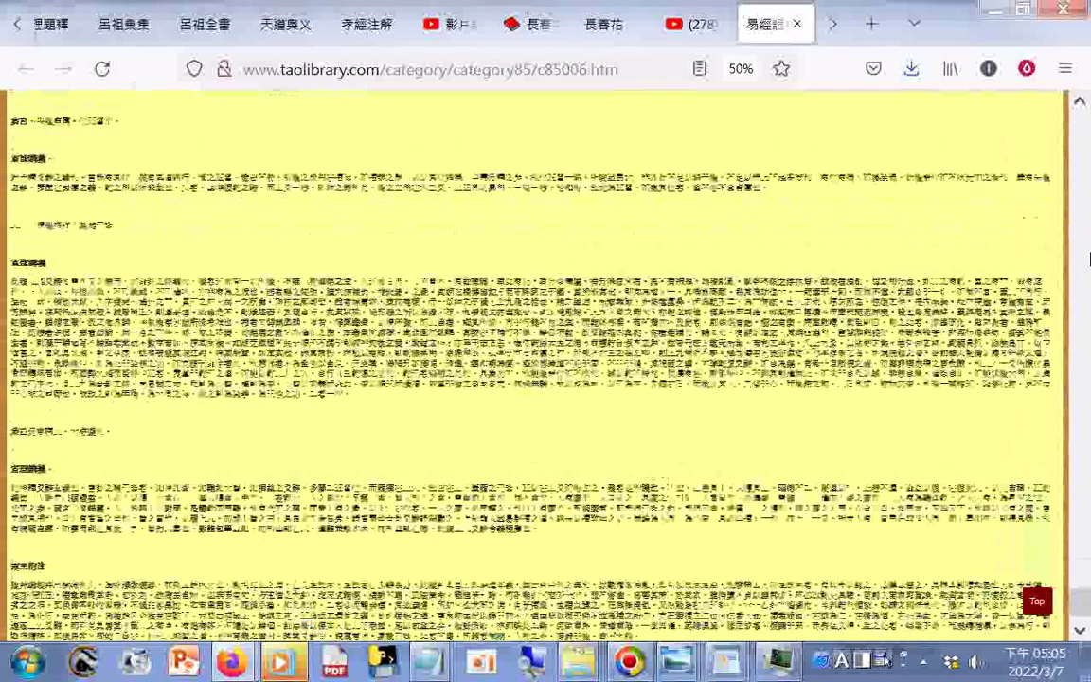
pyautogui.scroll(-1, 1089, 257)
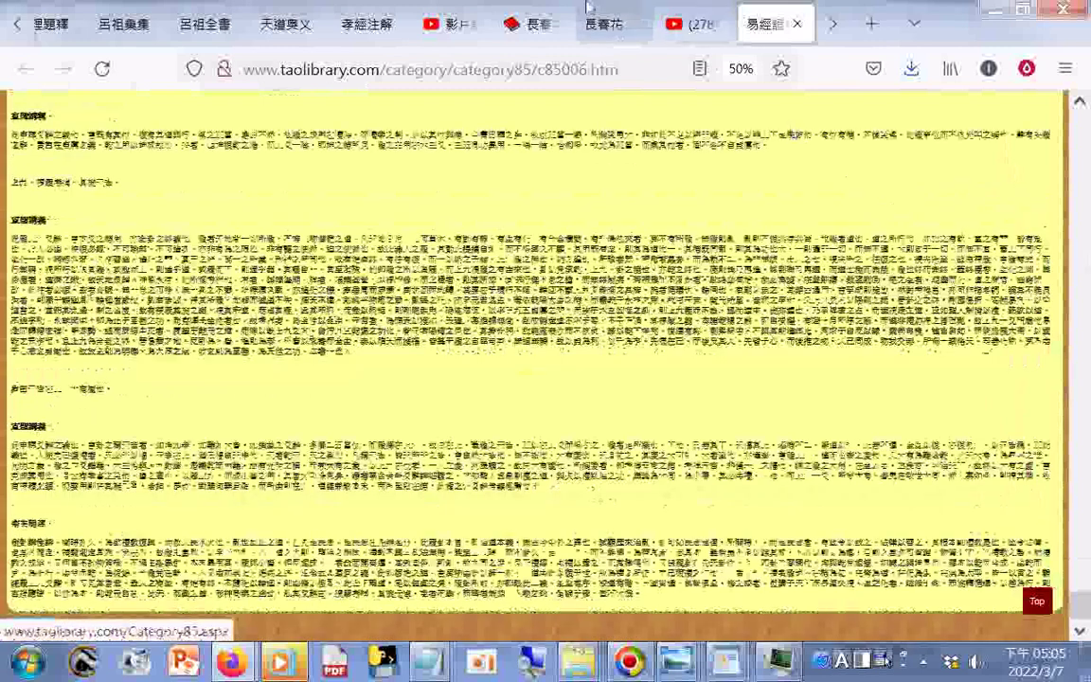
# Return to the YouTube community post listing the volumes and open the link for 易經證釋(上經第七冊)
pyautogui.click(691, 25)
pyautogui.scroll(-3, 414, 540)
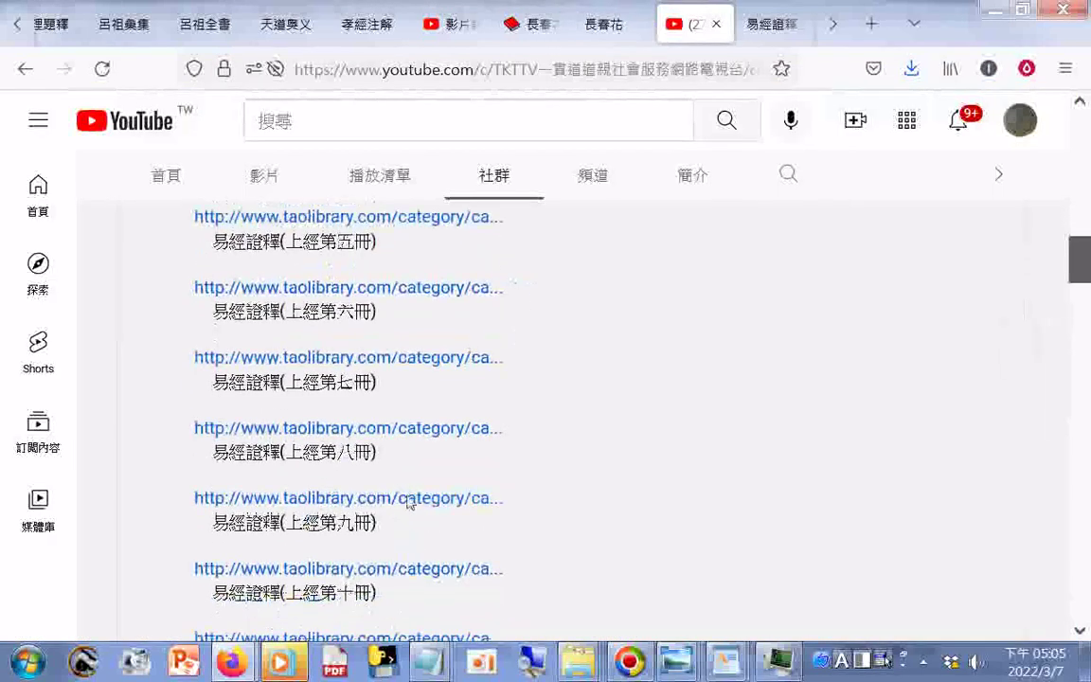
pyautogui.scroll(-3, 436, 428)
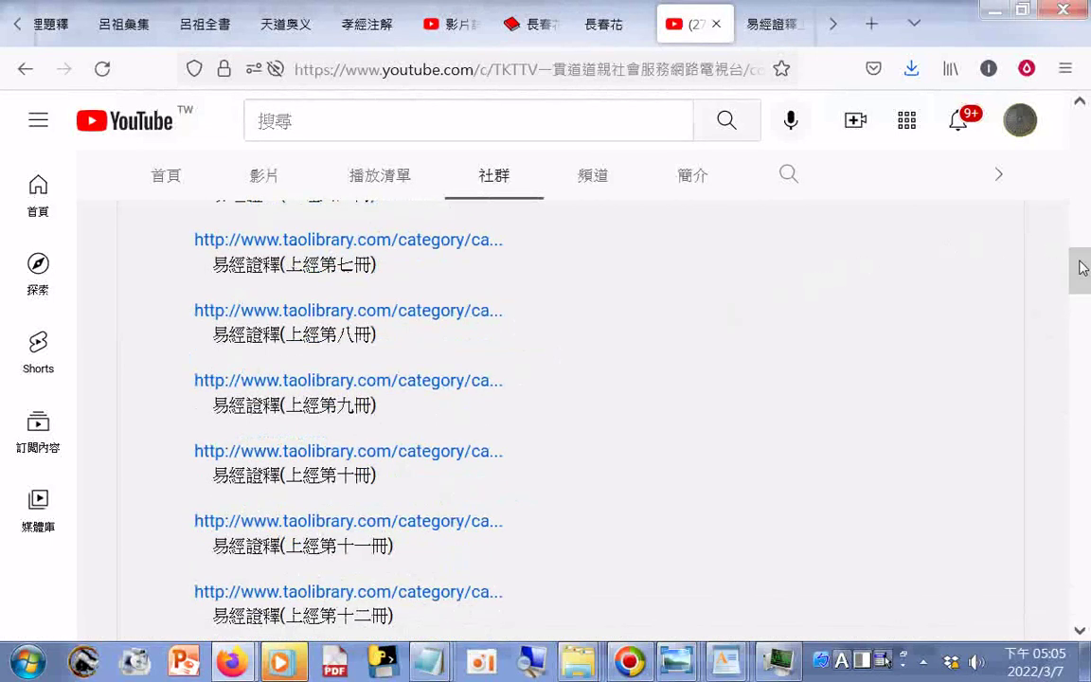
pyautogui.moveTo(1083, 267); pyautogui.dragTo(1083, 272)
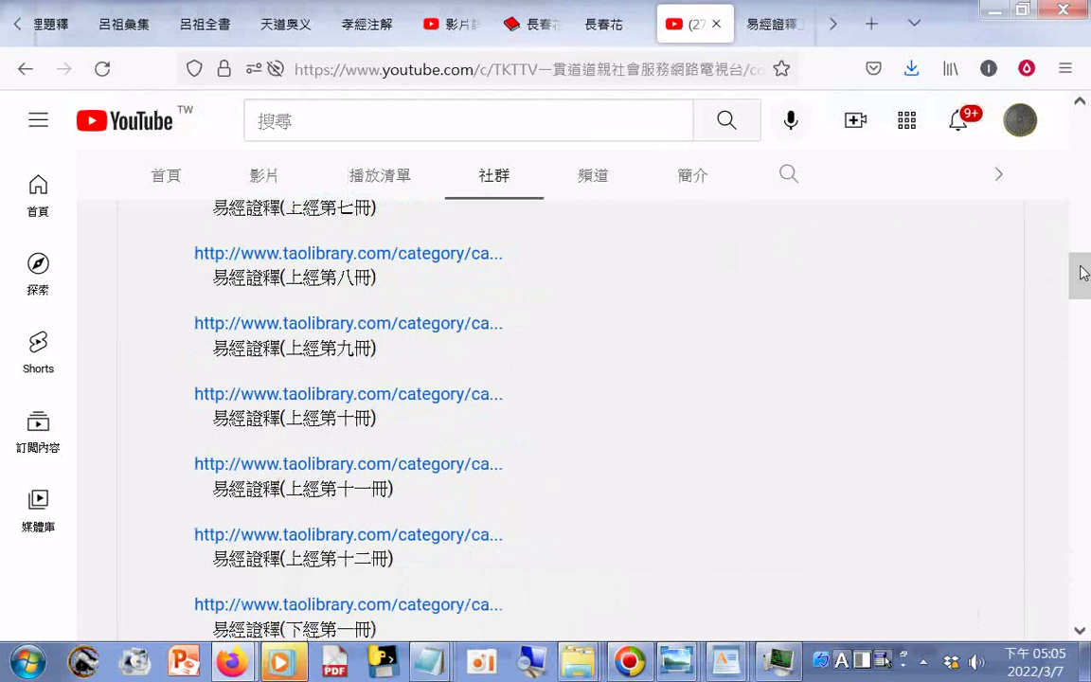
pyautogui.click(439, 255)
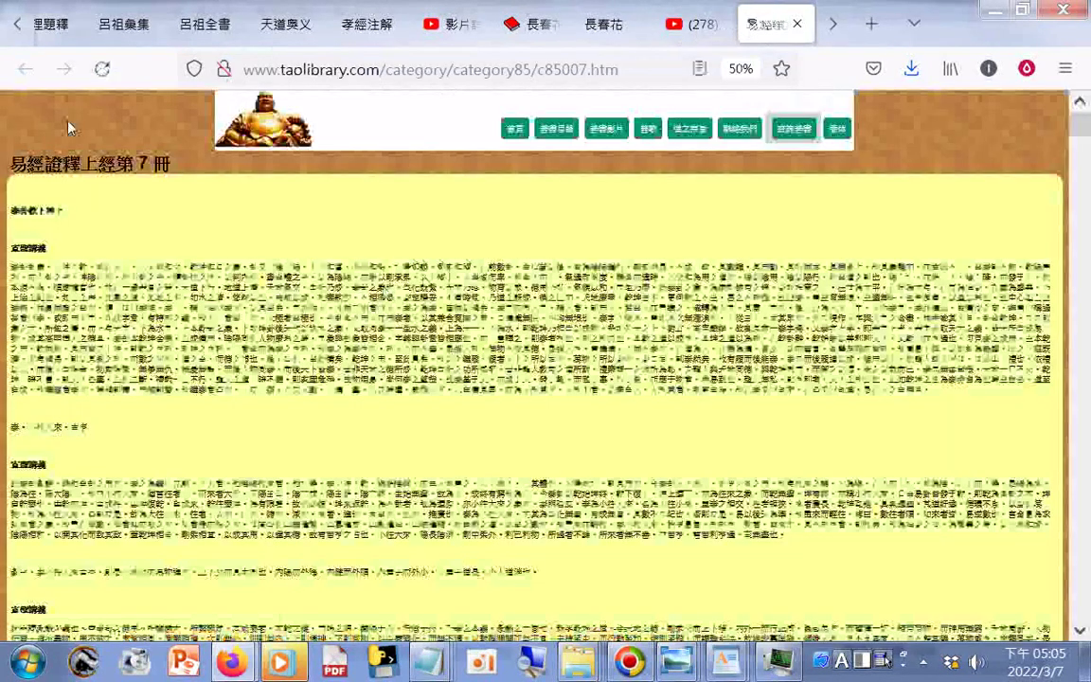
# Save the volume 7 page as a complete web page named 易經證釋上經第７冊.htm in the 易經證釋 folder on the Transcend (H:) drive
pyautogui.rightClick(65, 115)
pyautogui.press('Escape')
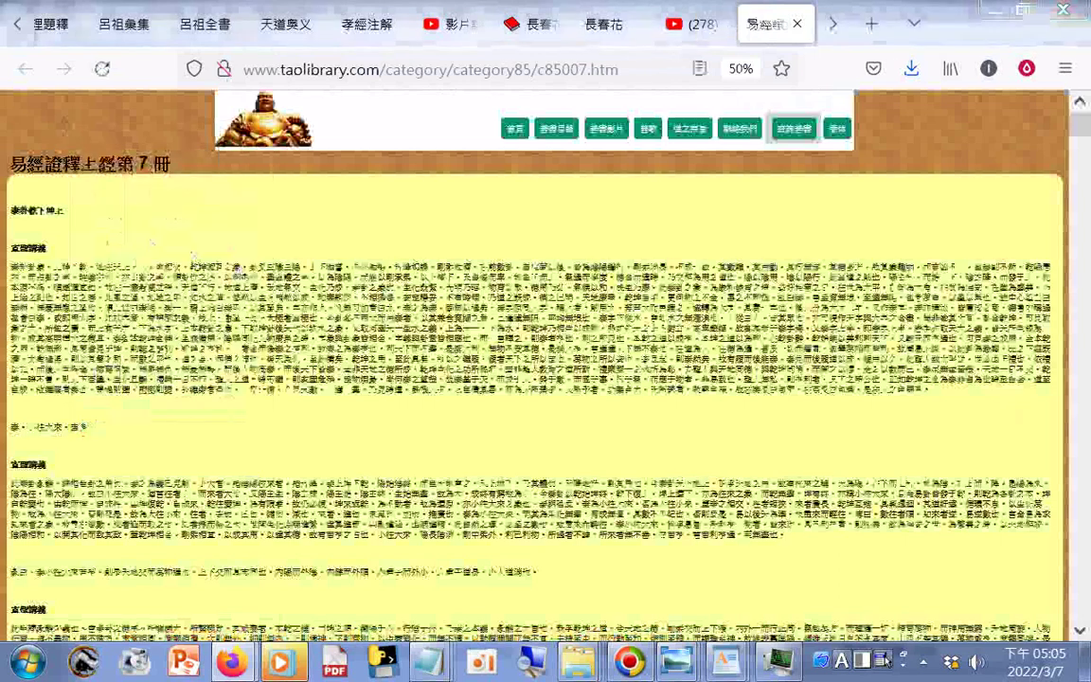
pyautogui.hotkey('ctrl', 's')
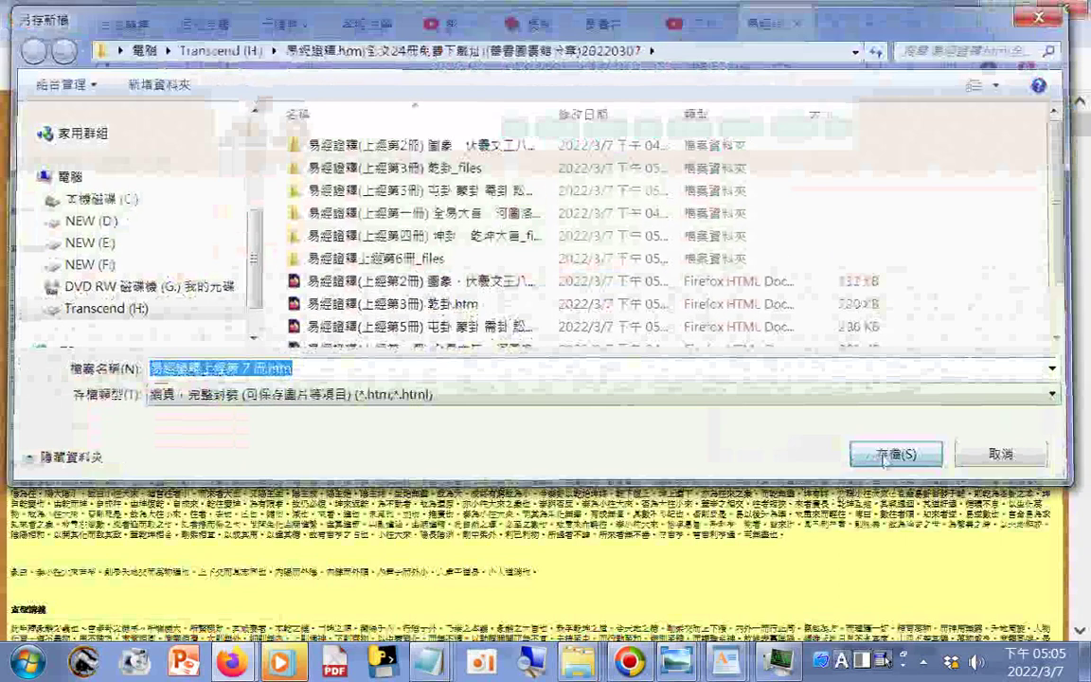
pyautogui.click(884, 456)
# Take a browser screenshot of the visible area of the 易經證釋上經第７冊 page
pyautogui.rightClick(122, 215)
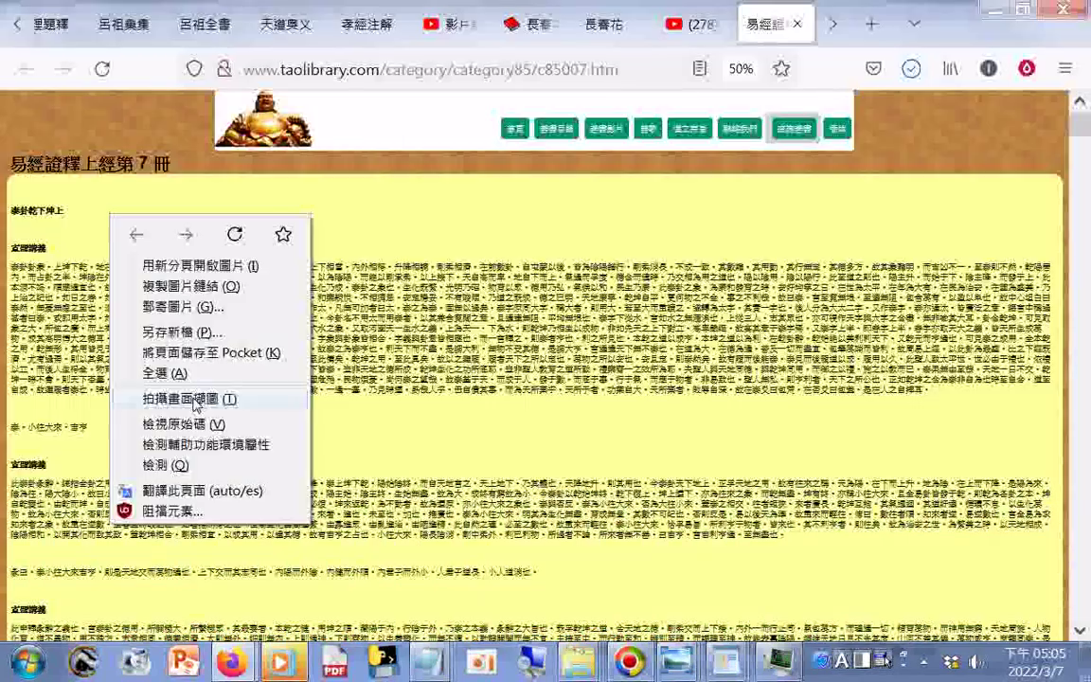
pyautogui.click(268, 397)
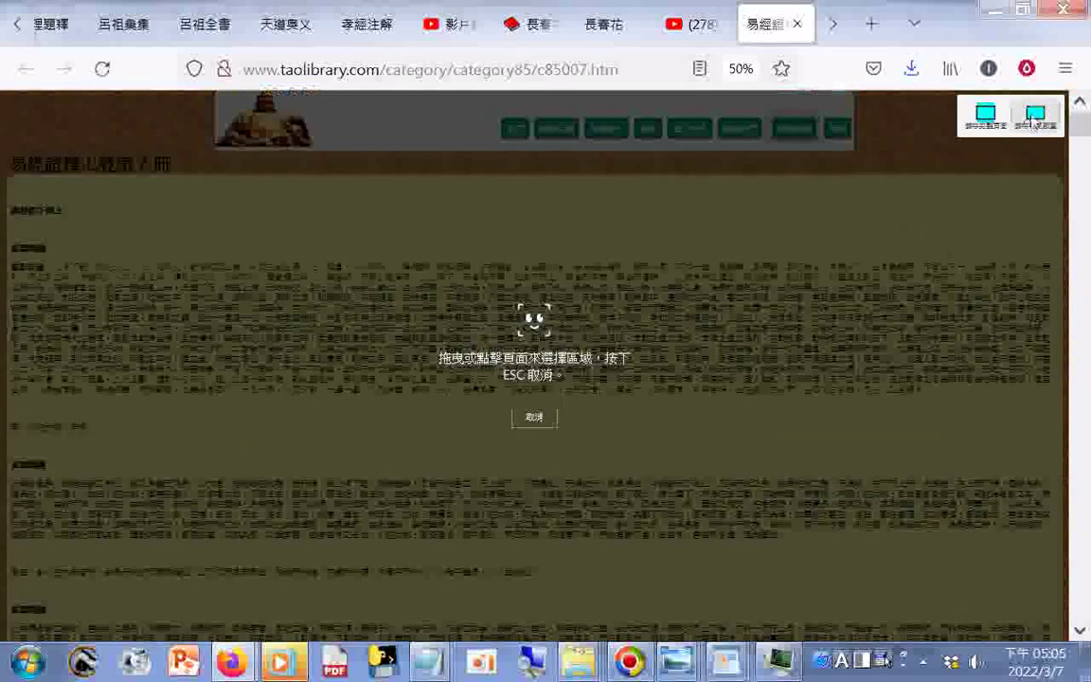
pyautogui.click(1034, 117)
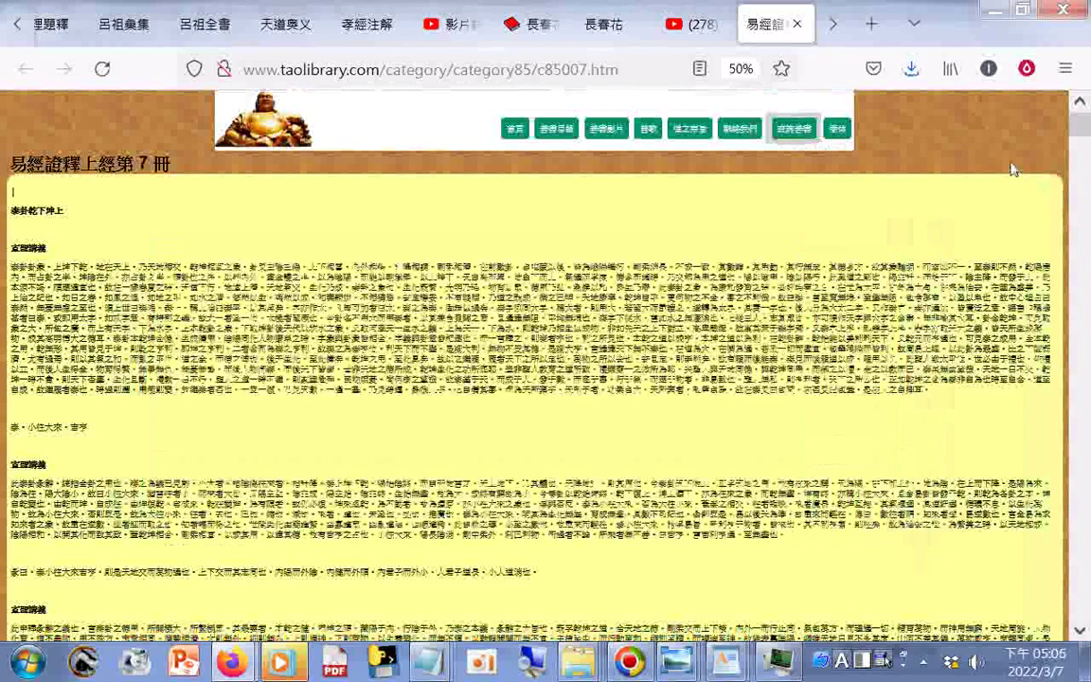
# Look through the full text of 易經證釋上經第７冊, from 泰卦 to the end of the page
pyautogui.scroll(-5, 1011, 170)
pyautogui.scroll(-3, 1011, 169)
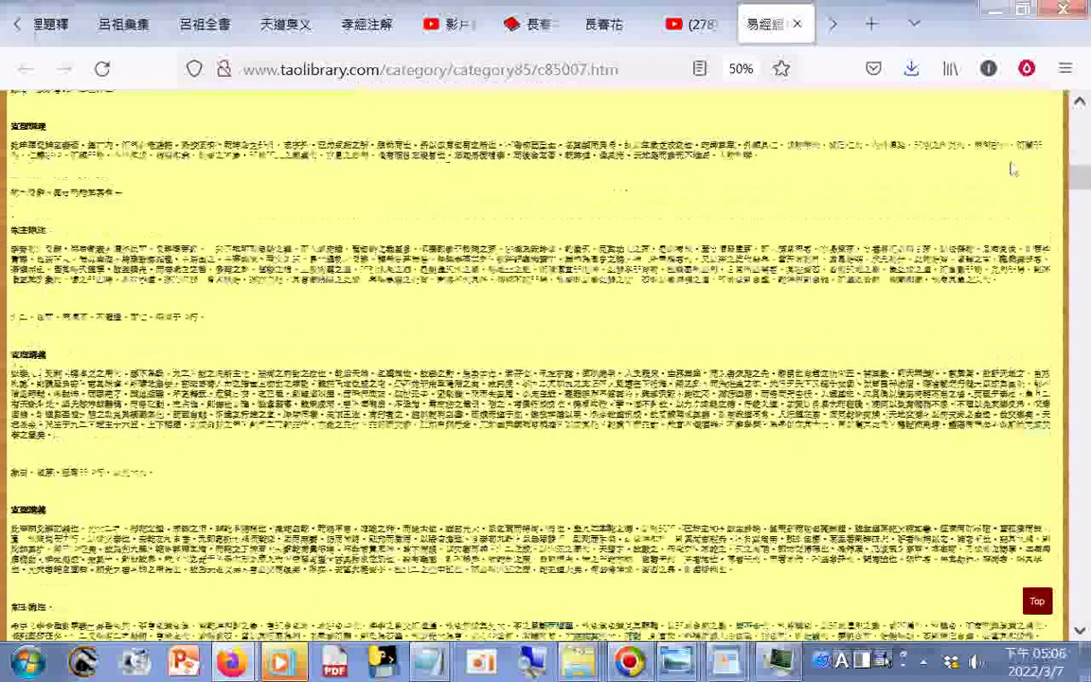
pyautogui.scroll(-3, 1011, 169)
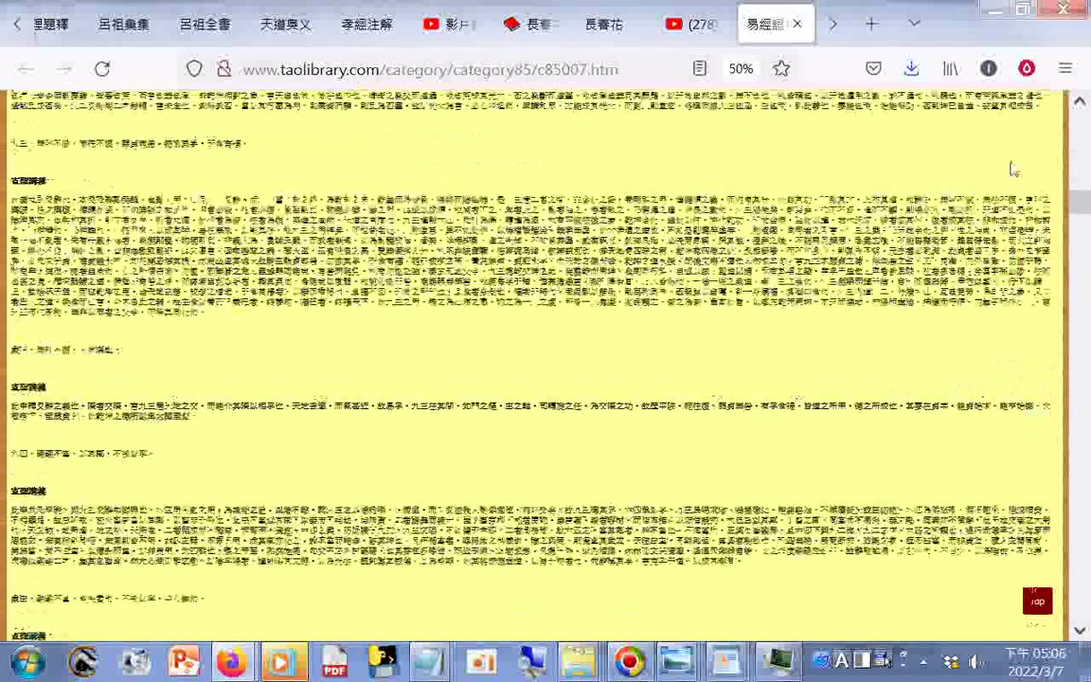
pyautogui.scroll(-3, 1011, 170)
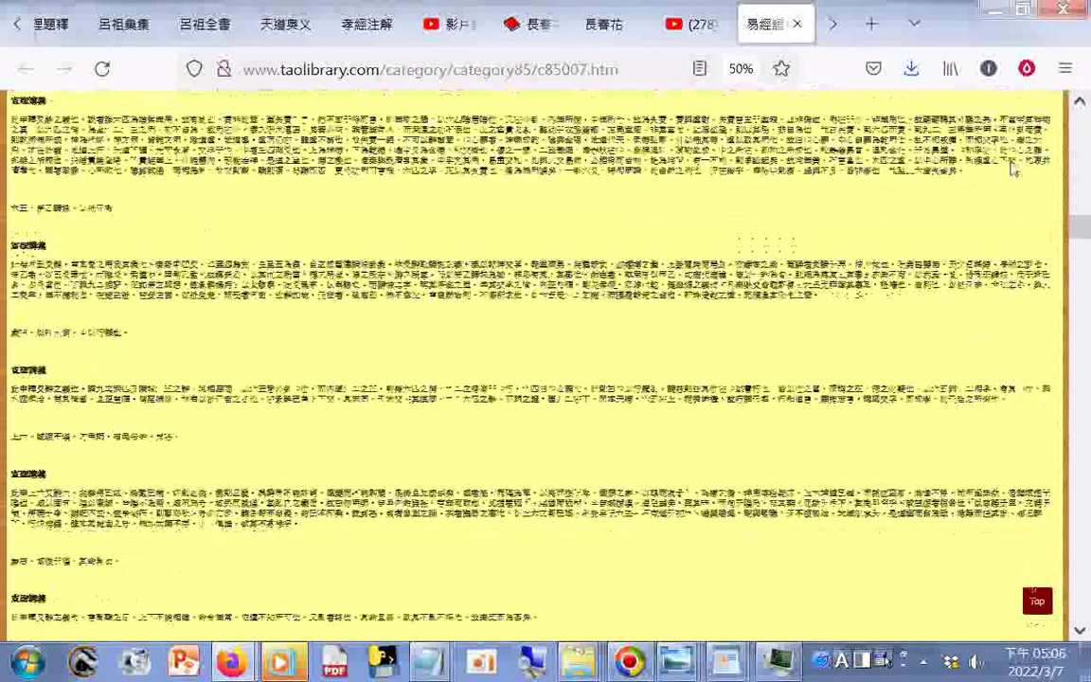
pyautogui.scroll(-3, 1011, 169)
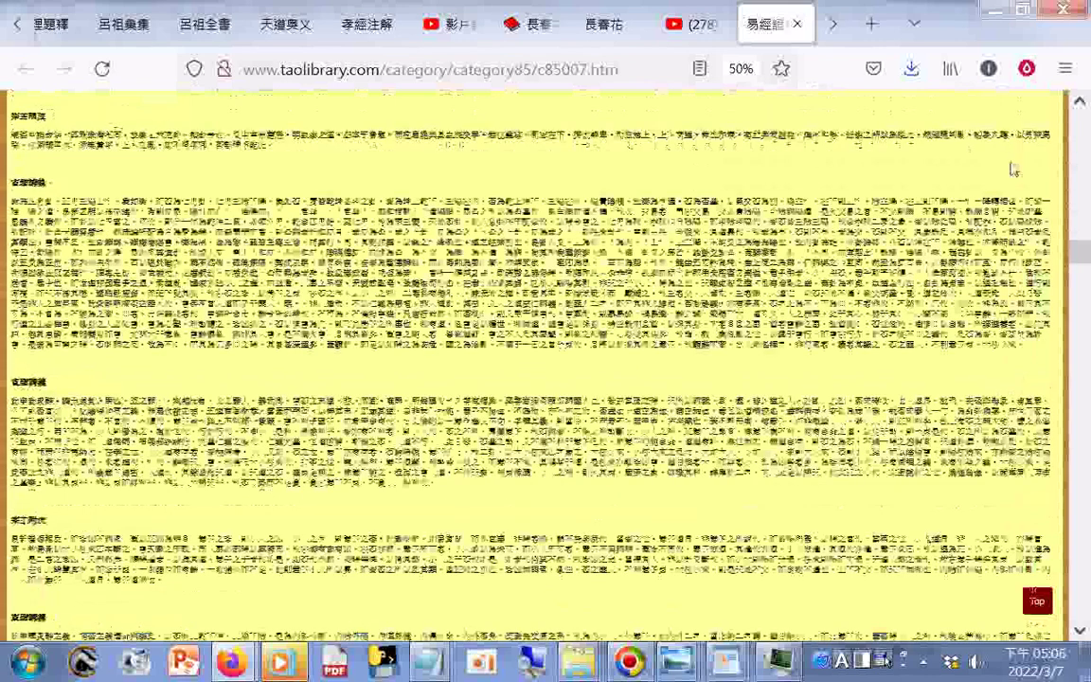
pyautogui.scroll(-3, 1011, 169)
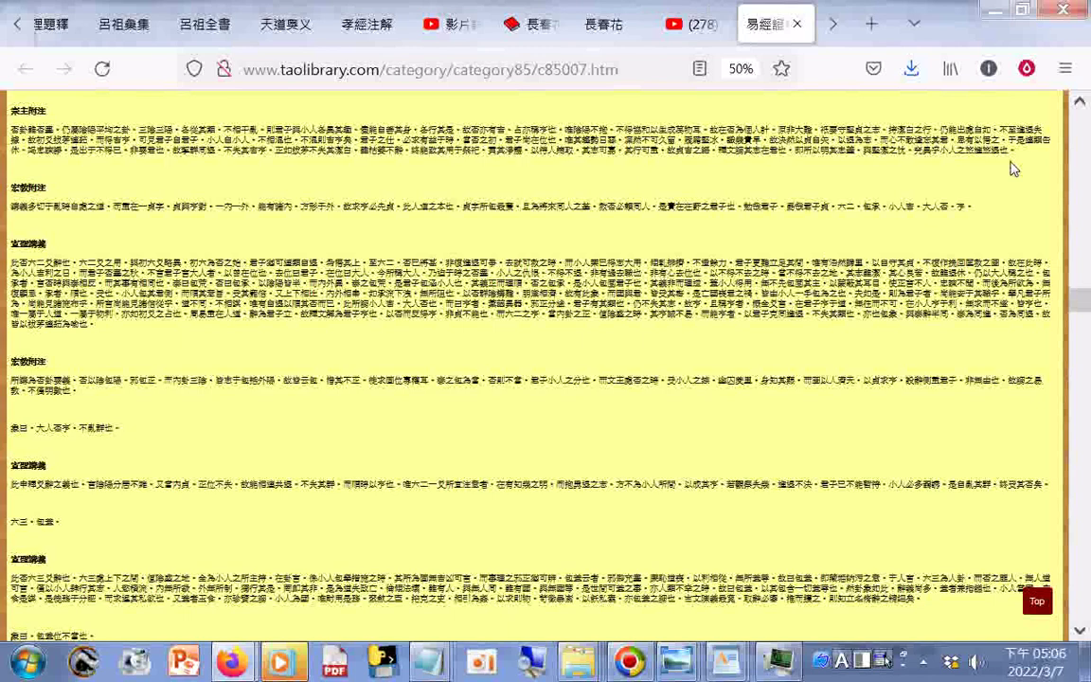
pyautogui.scroll(-3, 1011, 170)
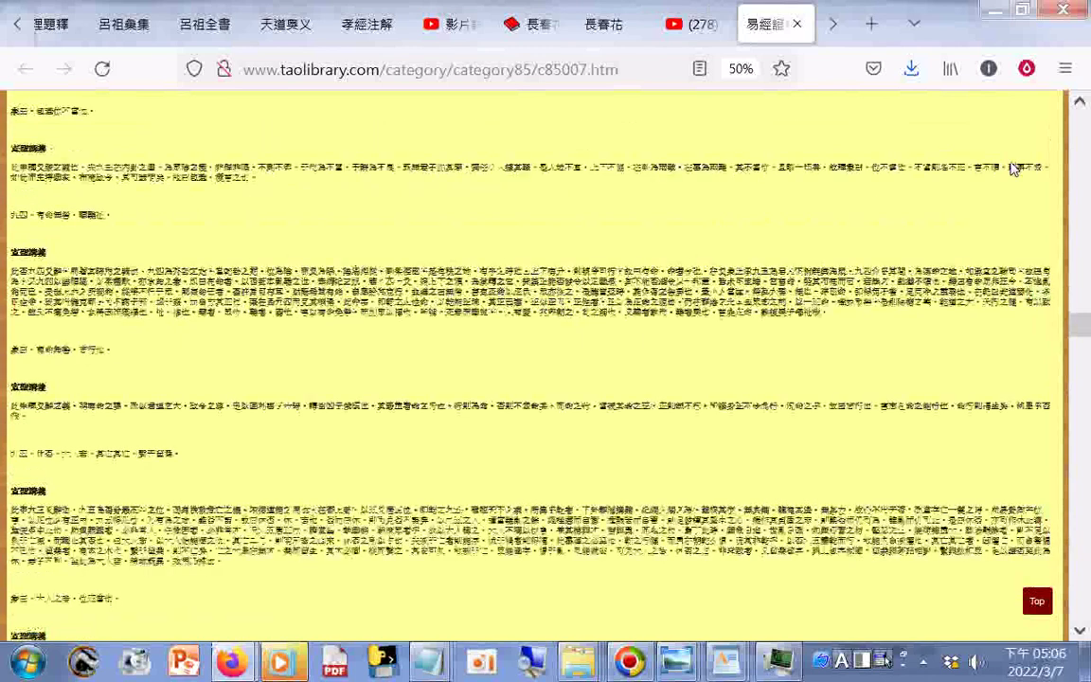
pyautogui.scroll(-3, 1011, 169)
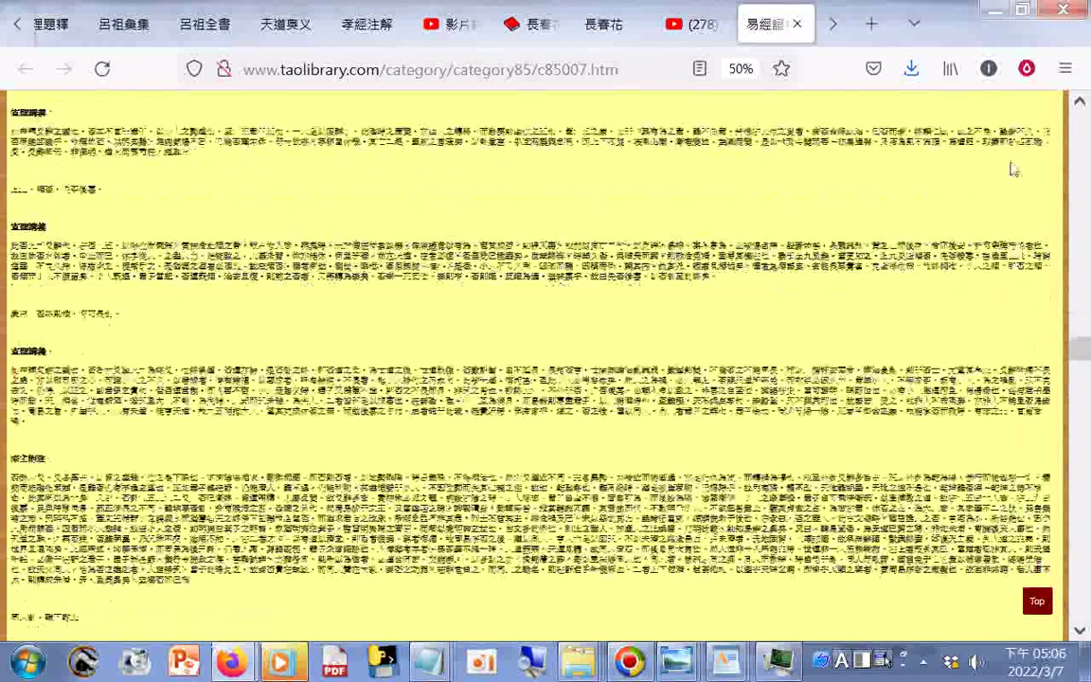
pyautogui.scroll(-3, 1011, 170)
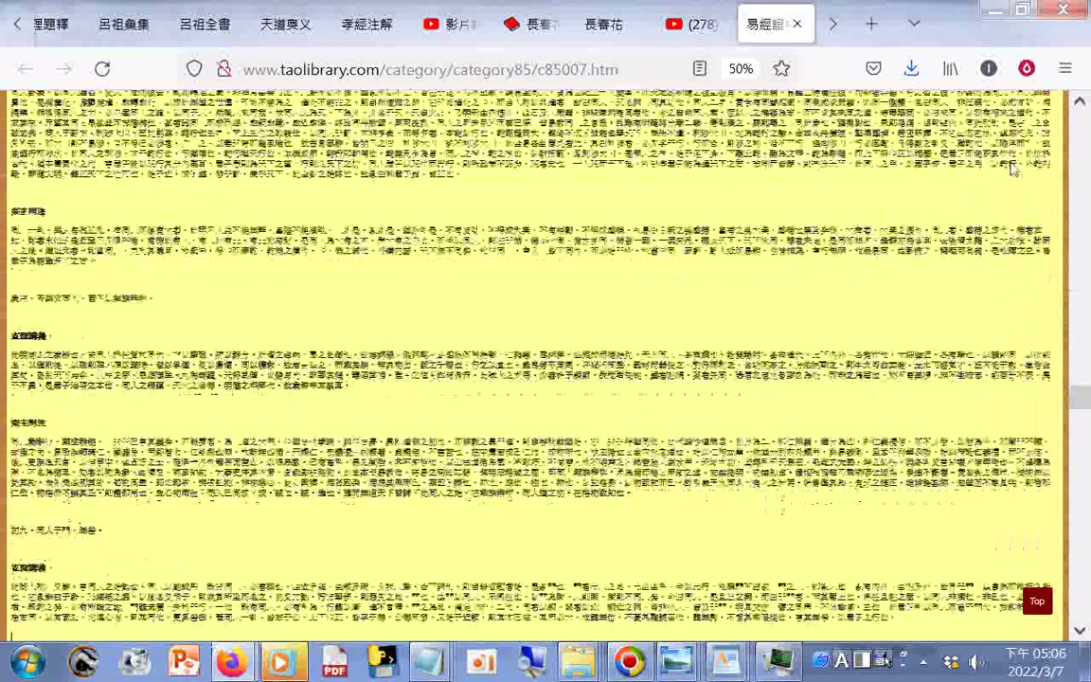
pyautogui.scroll(-3, 1011, 169)
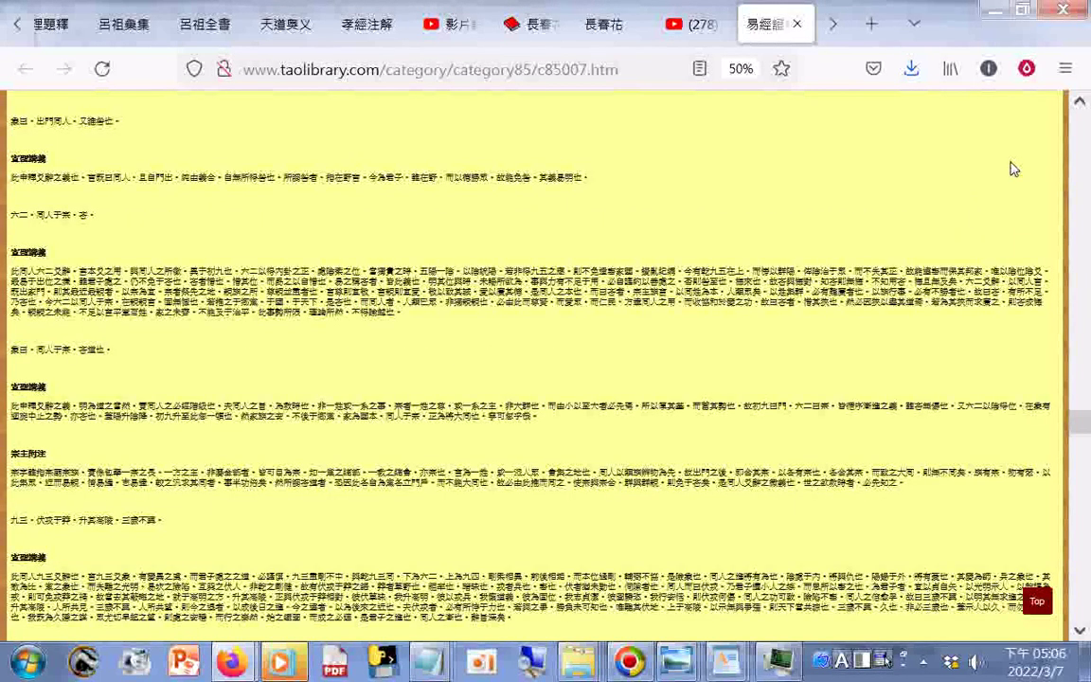
pyautogui.scroll(-3, 1011, 169)
pyautogui.scroll(-3, 1011, 169)
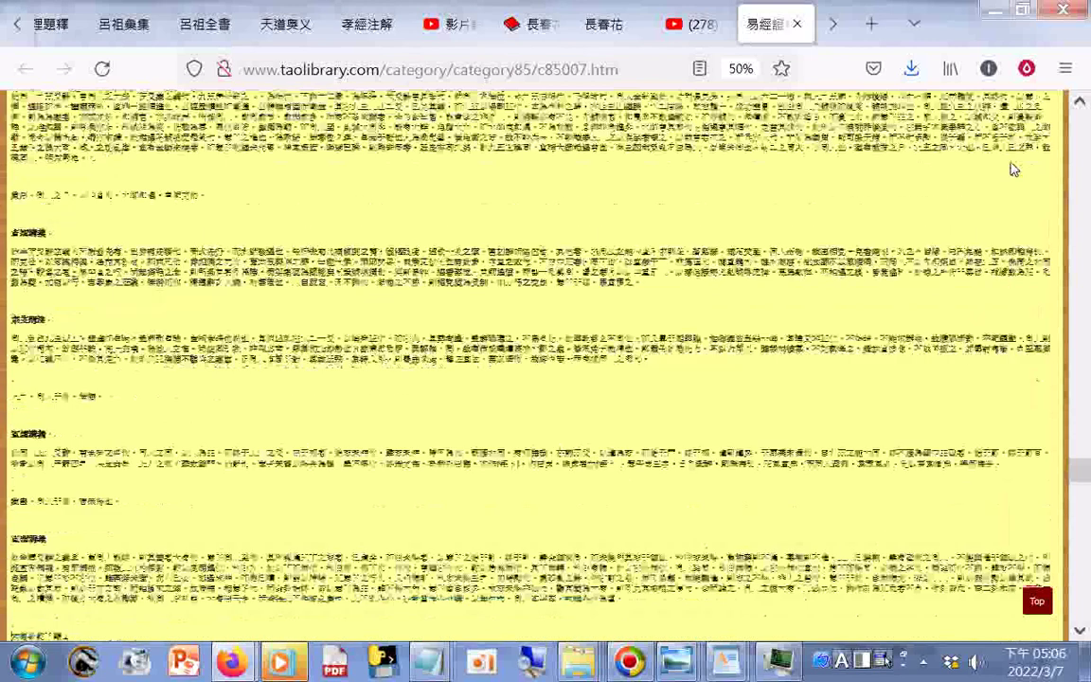
pyautogui.scroll(-3, 1011, 170)
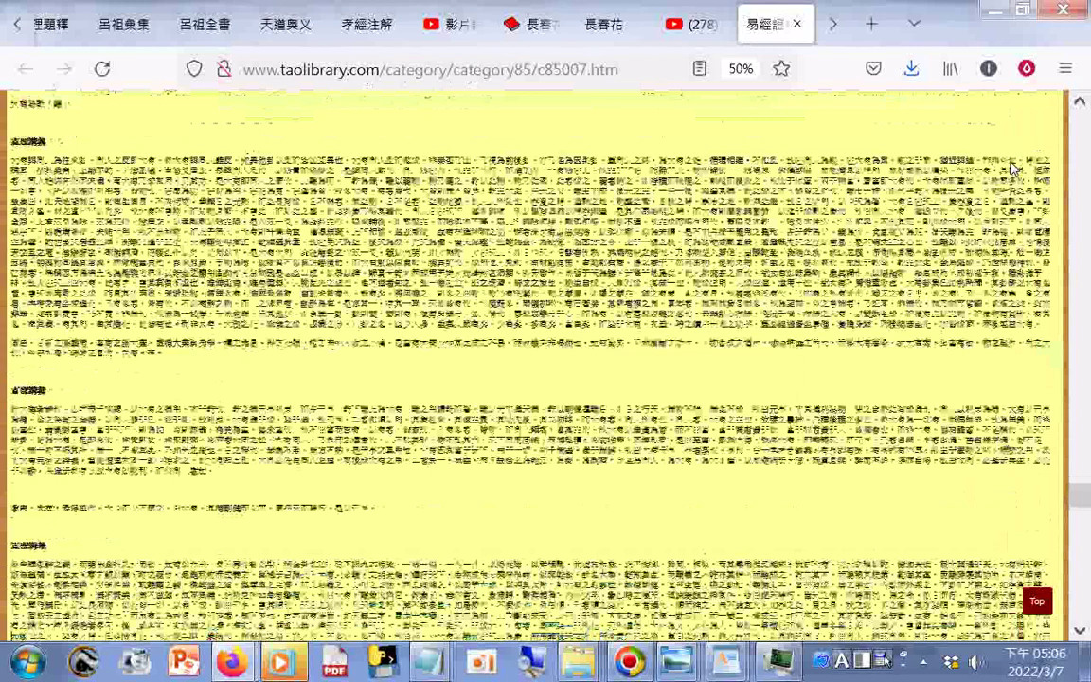
pyautogui.scroll(-3, 1011, 170)
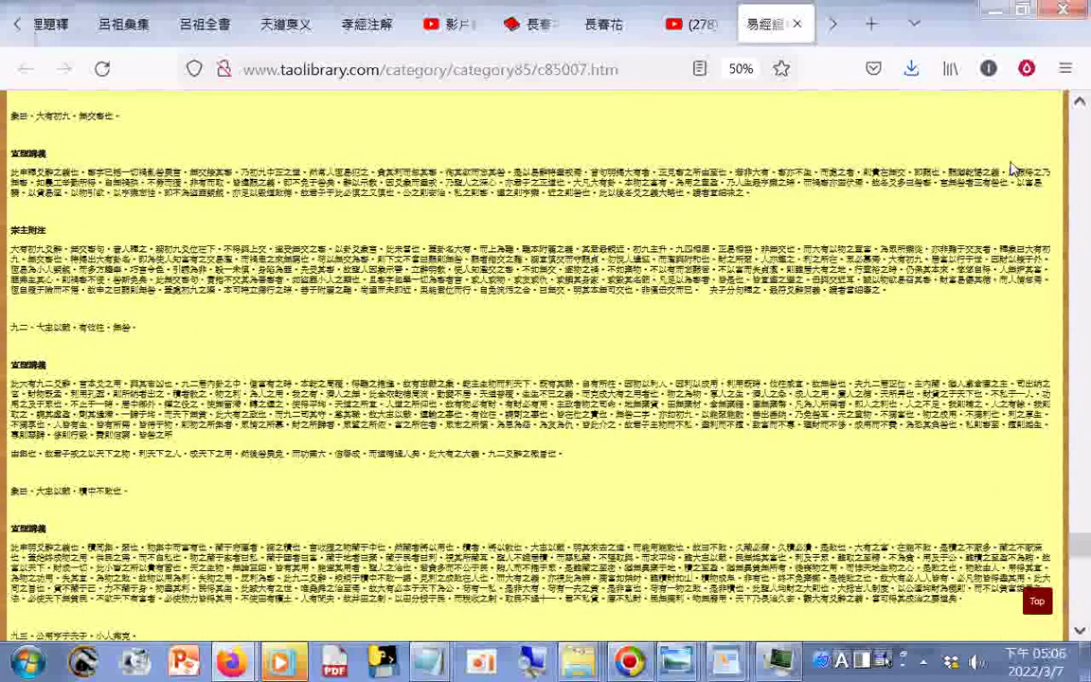
pyautogui.scroll(-3, 1011, 170)
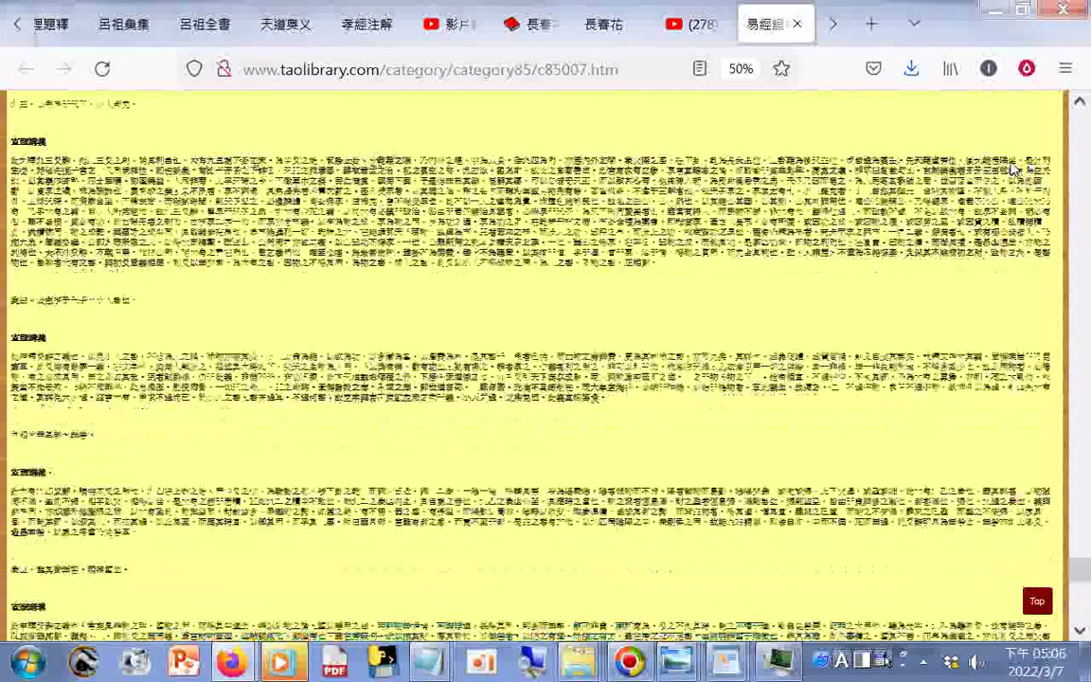
pyautogui.scroll(-3, 1011, 169)
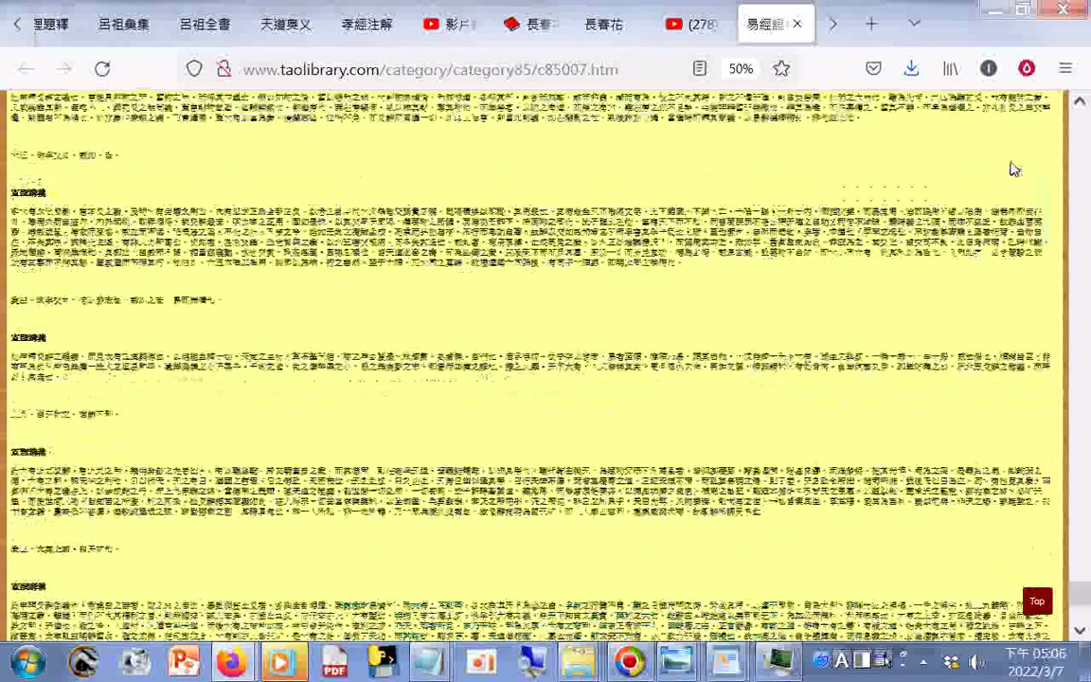
pyautogui.scroll(-3, 1011, 169)
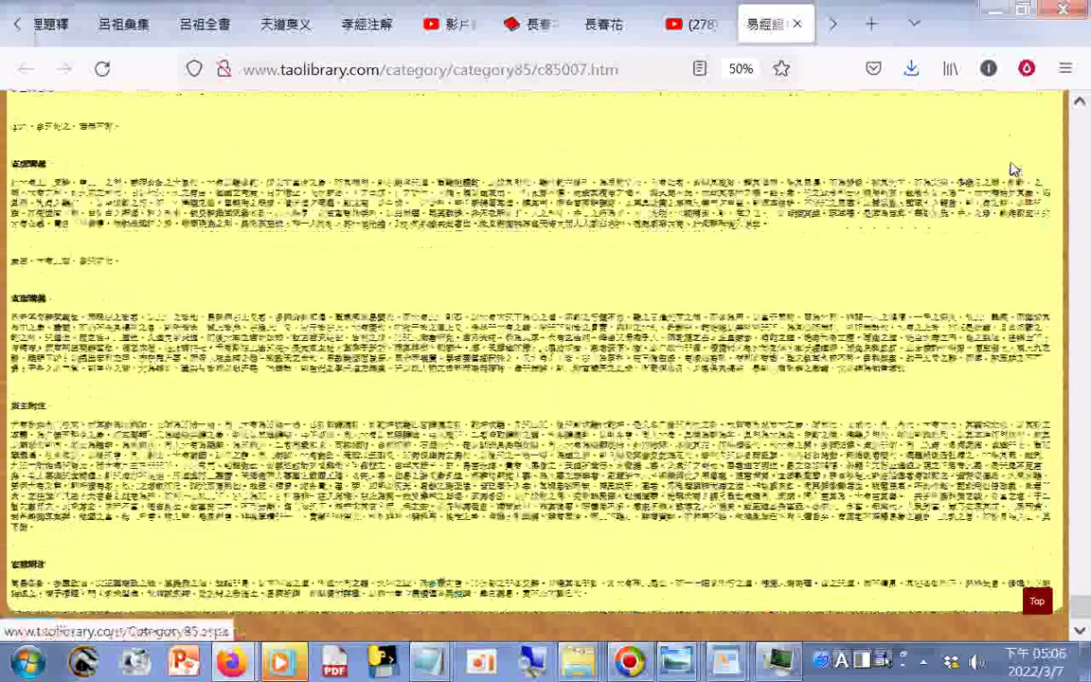
# Open 易經證釋(上經第八冊) from the YouTube community post and save it as the complete web page 易經證釋(上經第8冊) 謙卦豫卦隨卦.htm in the 易經證釋 folder on Transcend (H:)
pyautogui.click(699, 28)
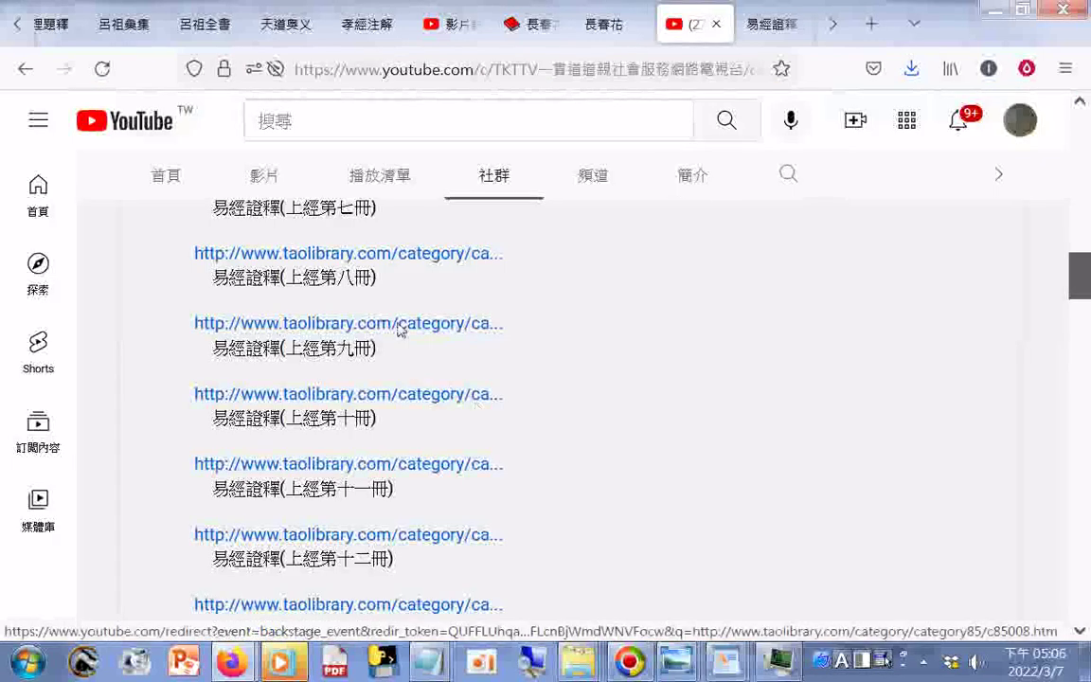
pyautogui.click(399, 325)
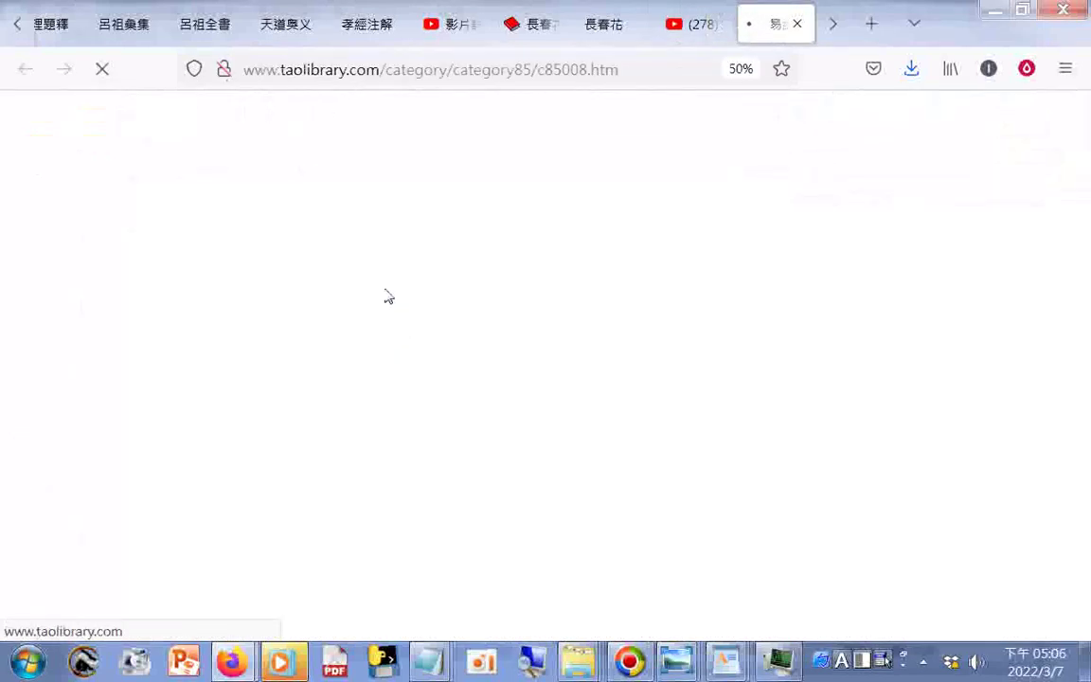
pyautogui.rightClick(98, 134)
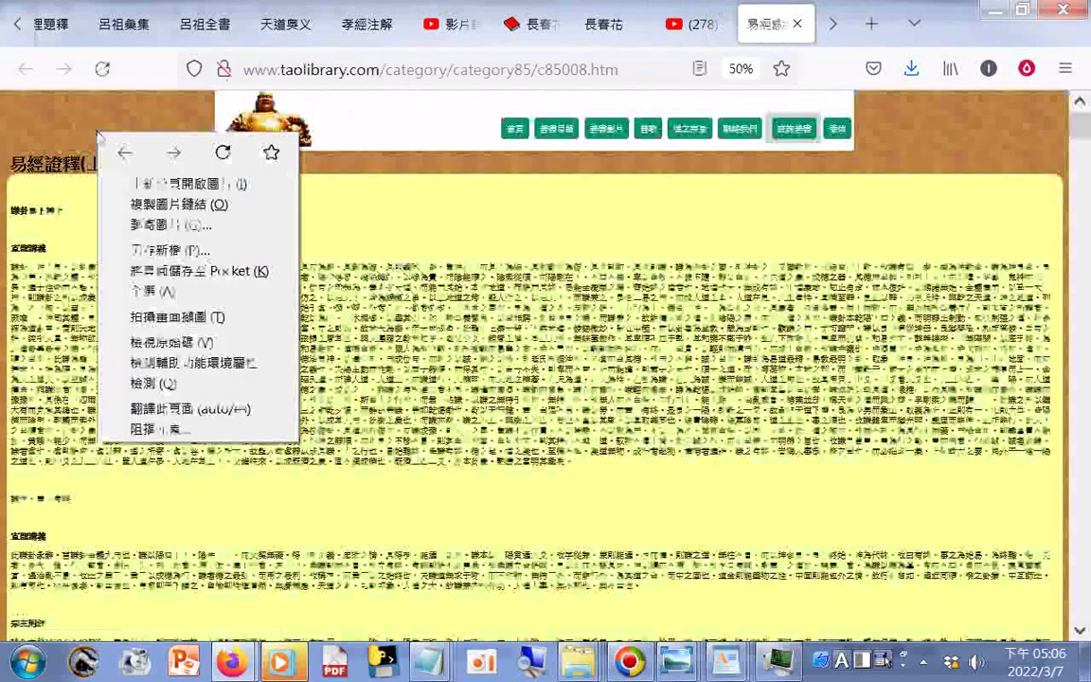
pyautogui.click(165, 232)
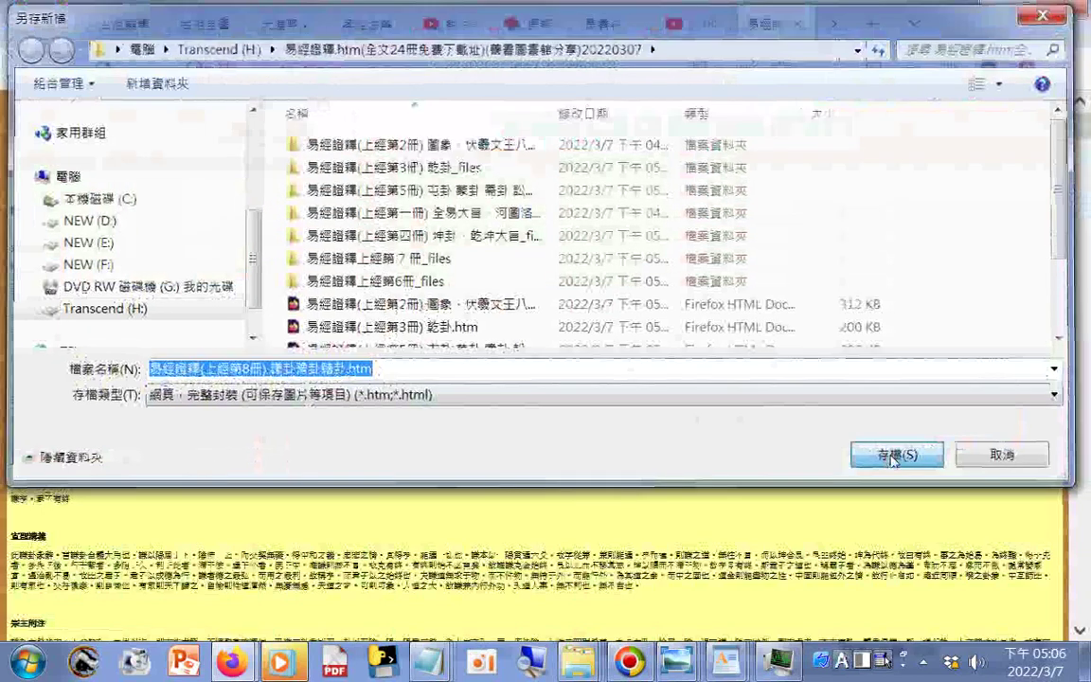
pyautogui.click(891, 457)
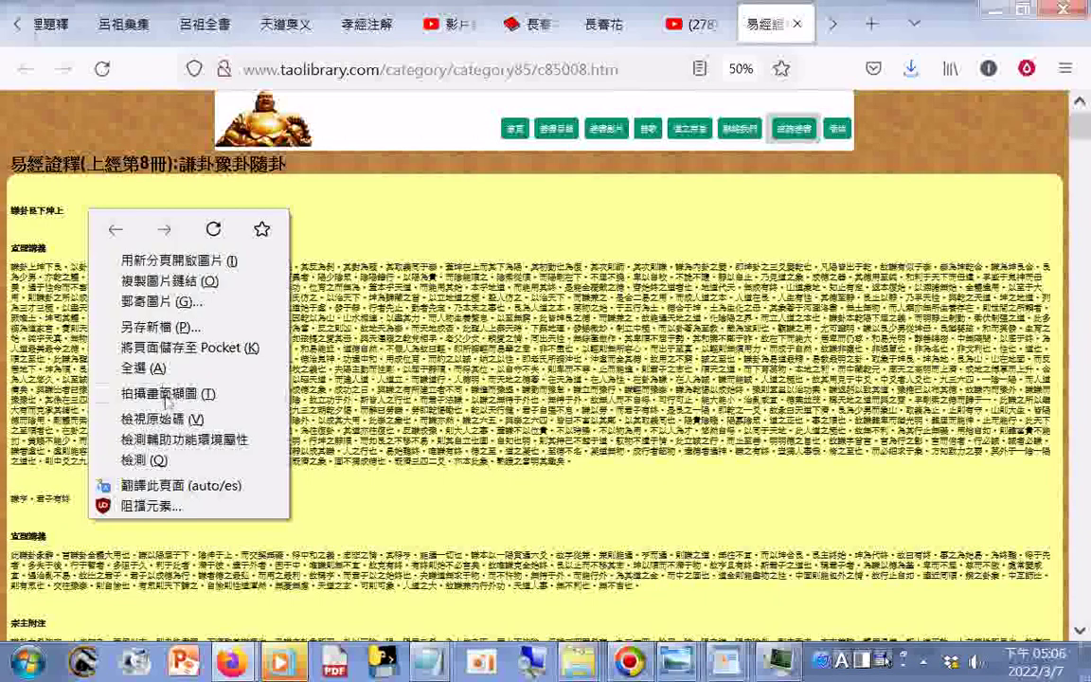
# Take a browser screenshot of the visible area of the 易經證釋(上經第8冊) page and save it
pyautogui.hotkey('ctrl', 'shift', 's')
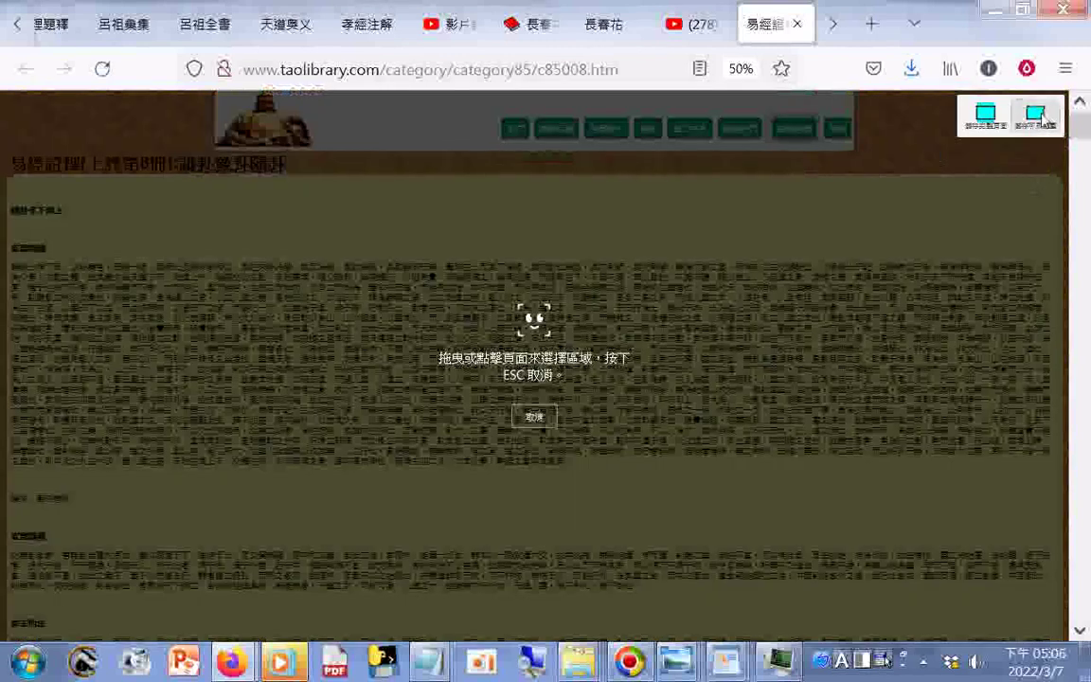
pyautogui.click(975, 109)
pyautogui.click(890, 179)
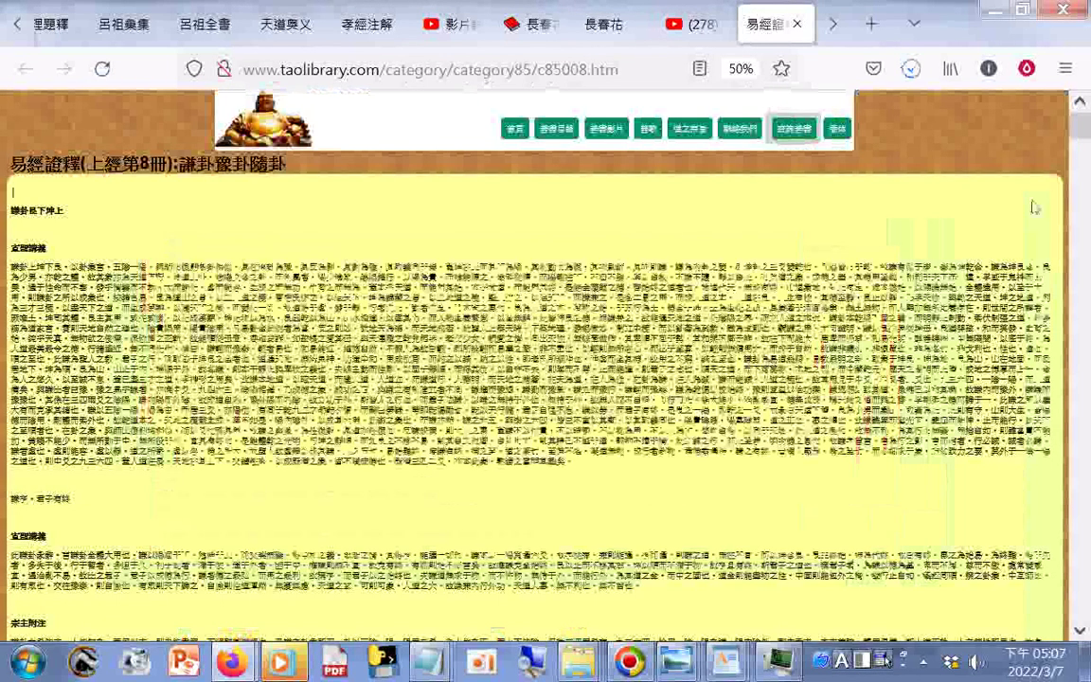
# Look through the full text of 易經證釋(上經第8冊), from 謙卦 through 豫卦 and 隨卦 to the end of the page
pyautogui.scroll(-2, 228, 399)
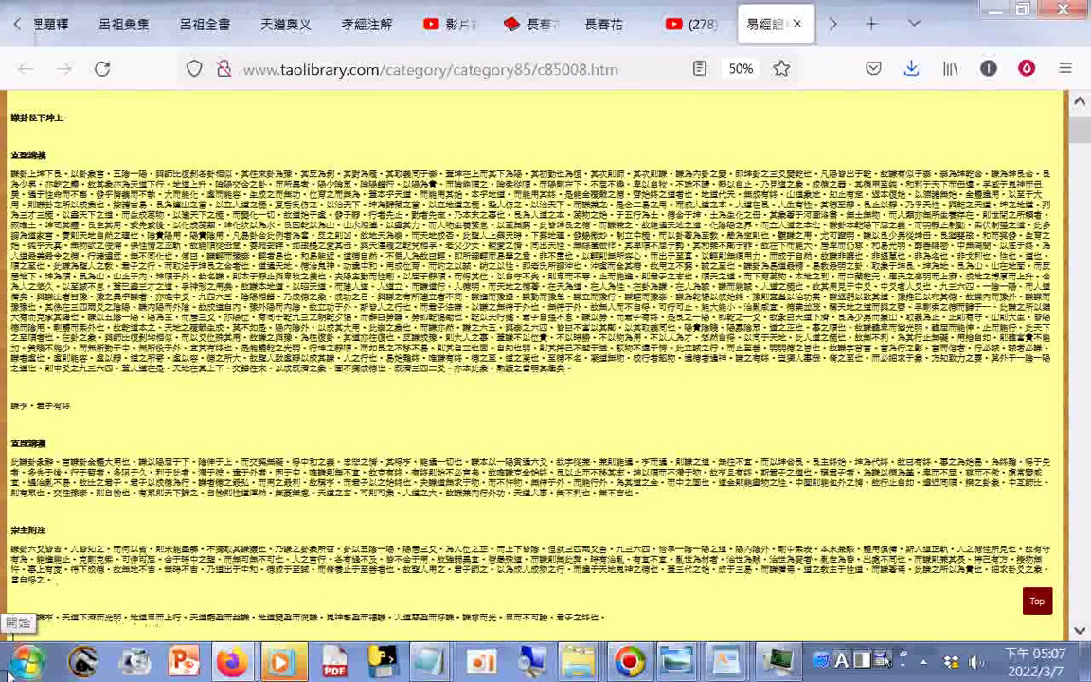
pyautogui.press('pagedown')
pyautogui.press('pagedown')
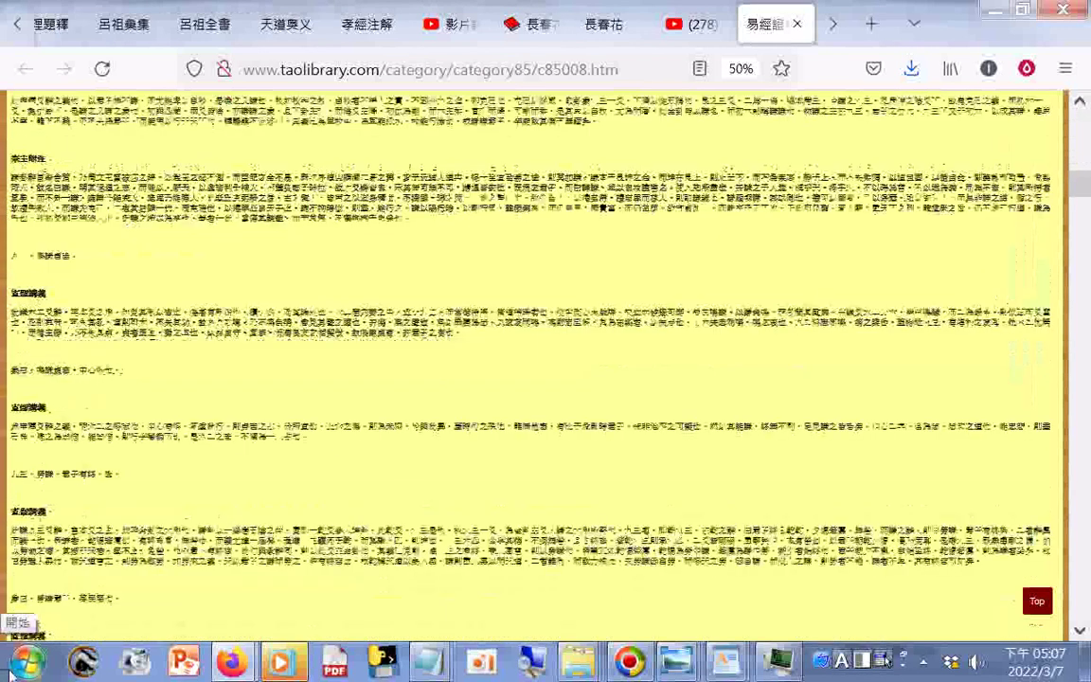
pyautogui.press('pagedown')
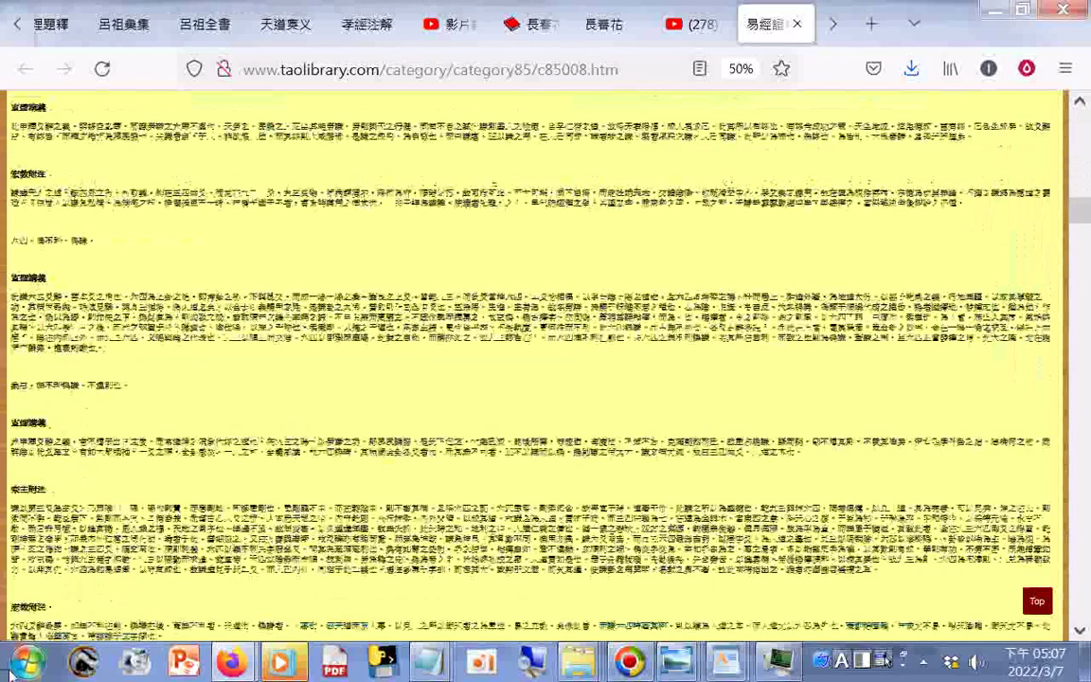
pyautogui.press('pagedown')
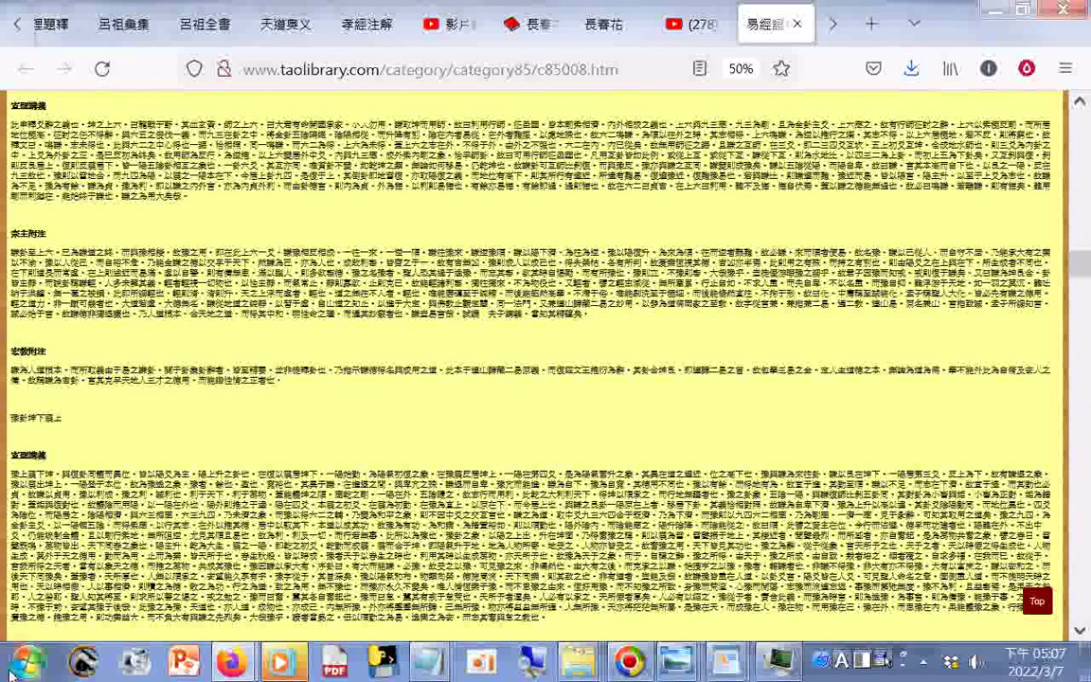
pyautogui.press('pagedown')
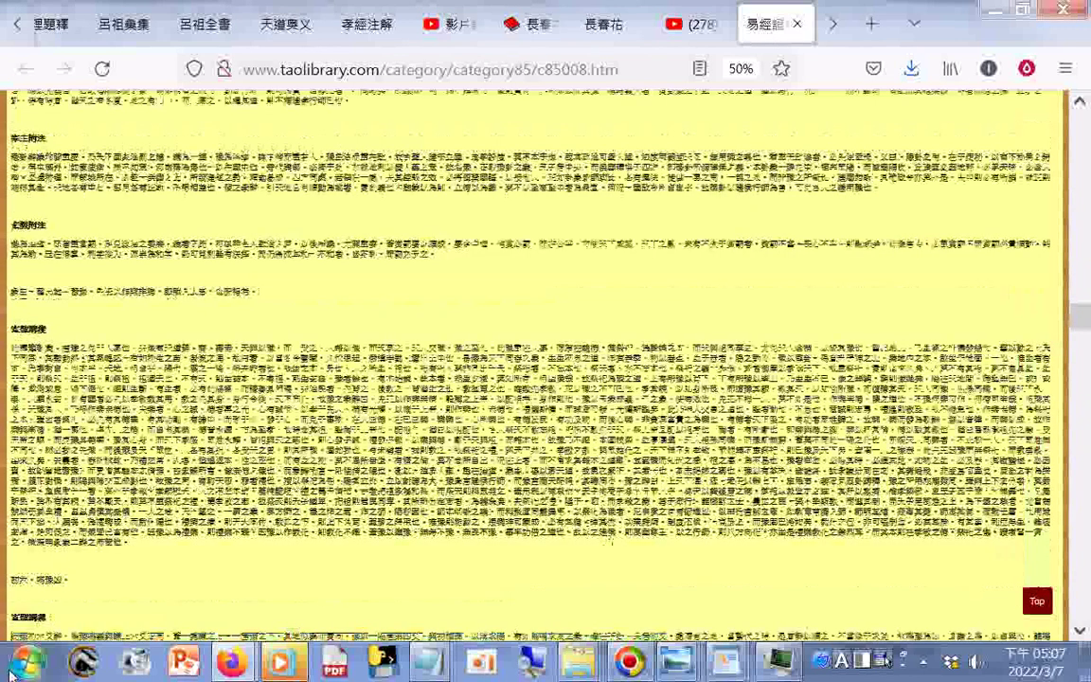
pyautogui.press('pagedown')
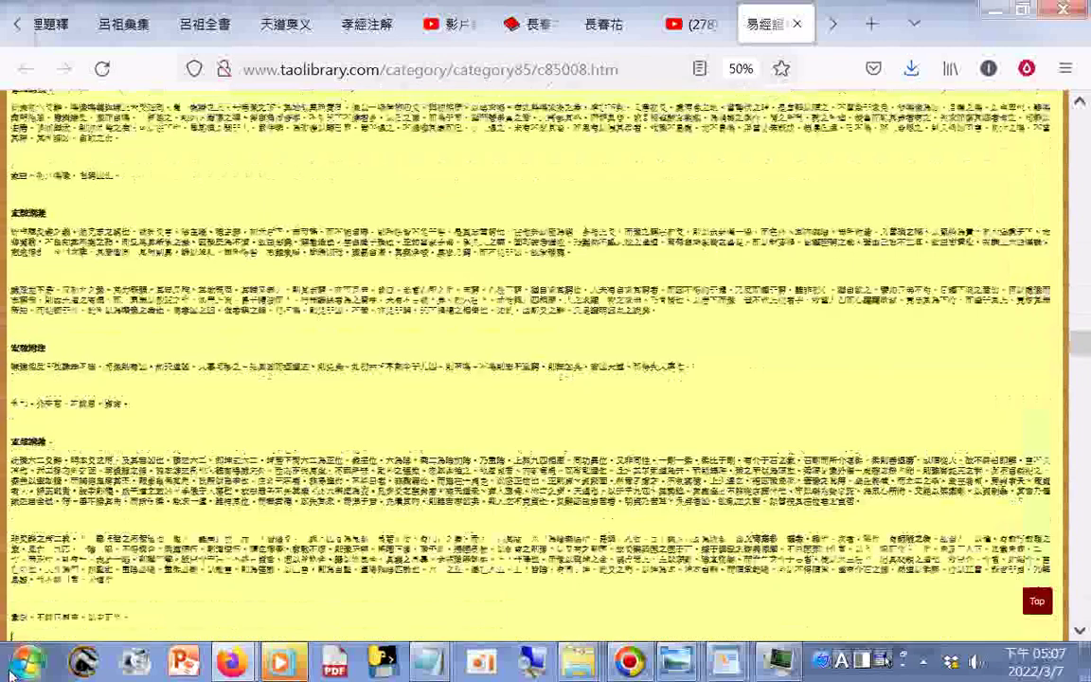
pyautogui.press('pagedown')
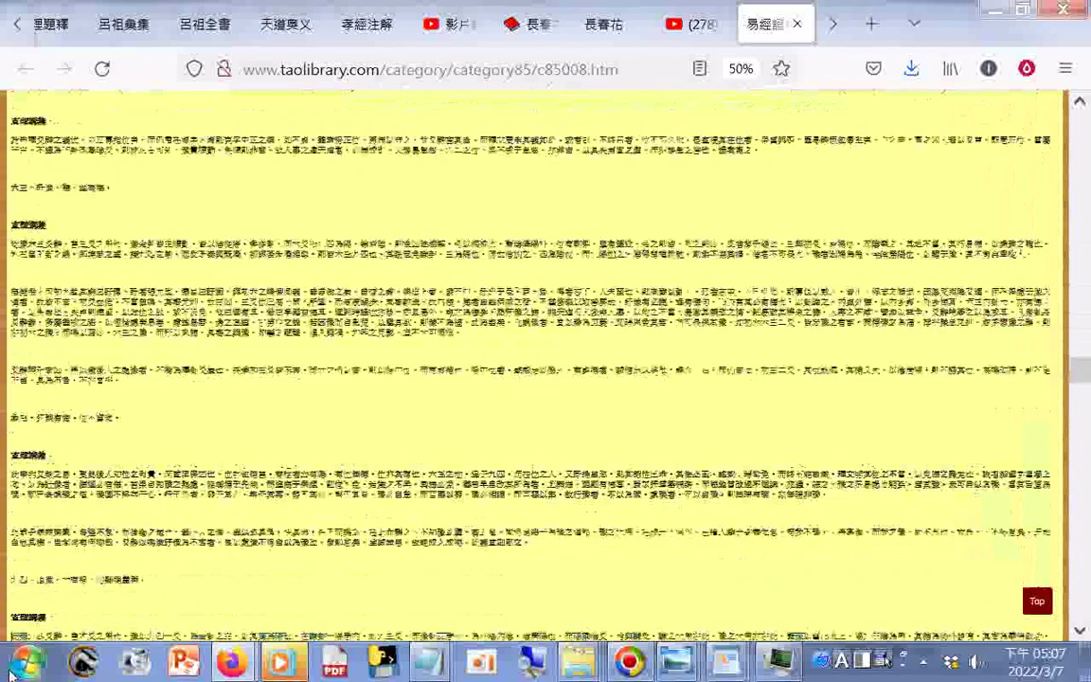
pyautogui.press('pagedown')
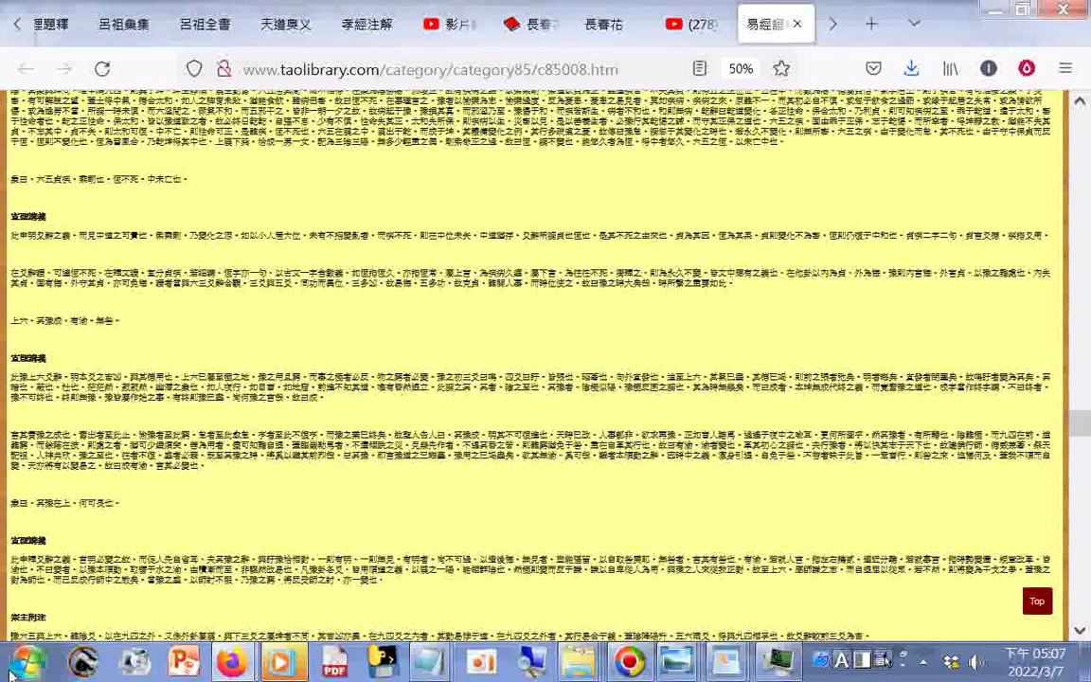
pyautogui.press('pagedown')
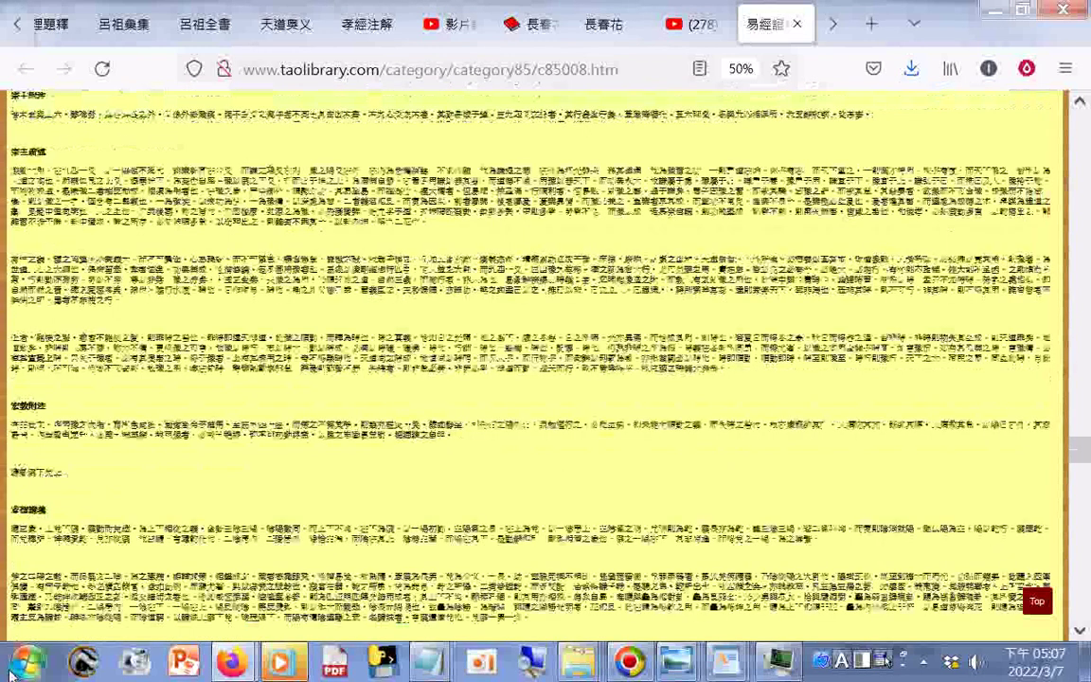
pyautogui.press('pagedown')
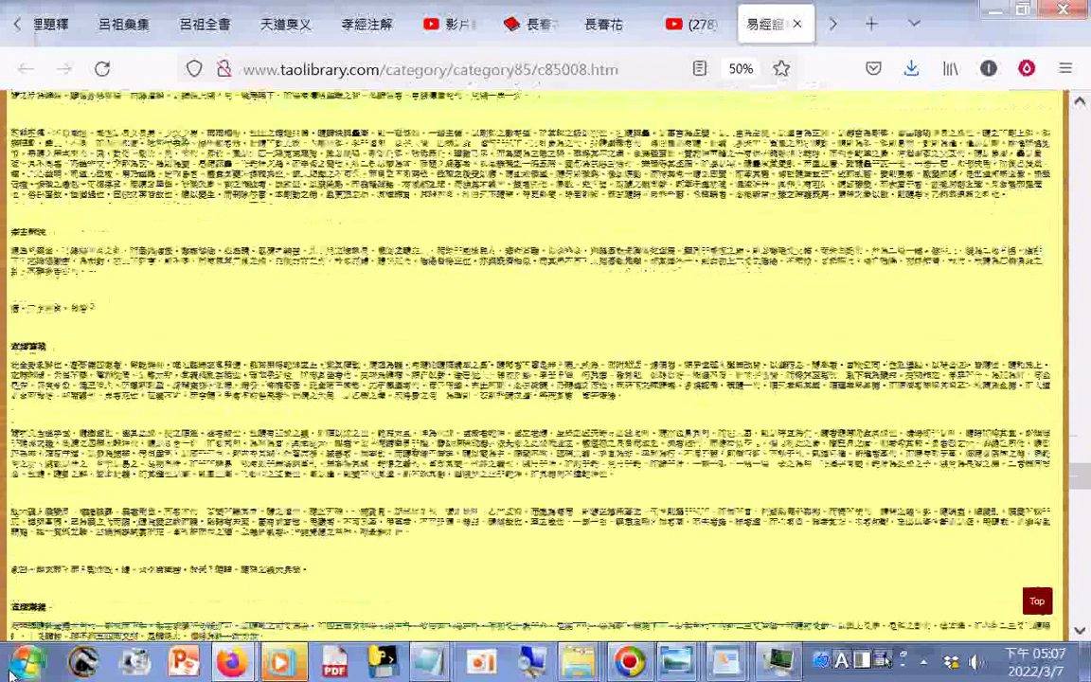
pyautogui.press('pagedown')
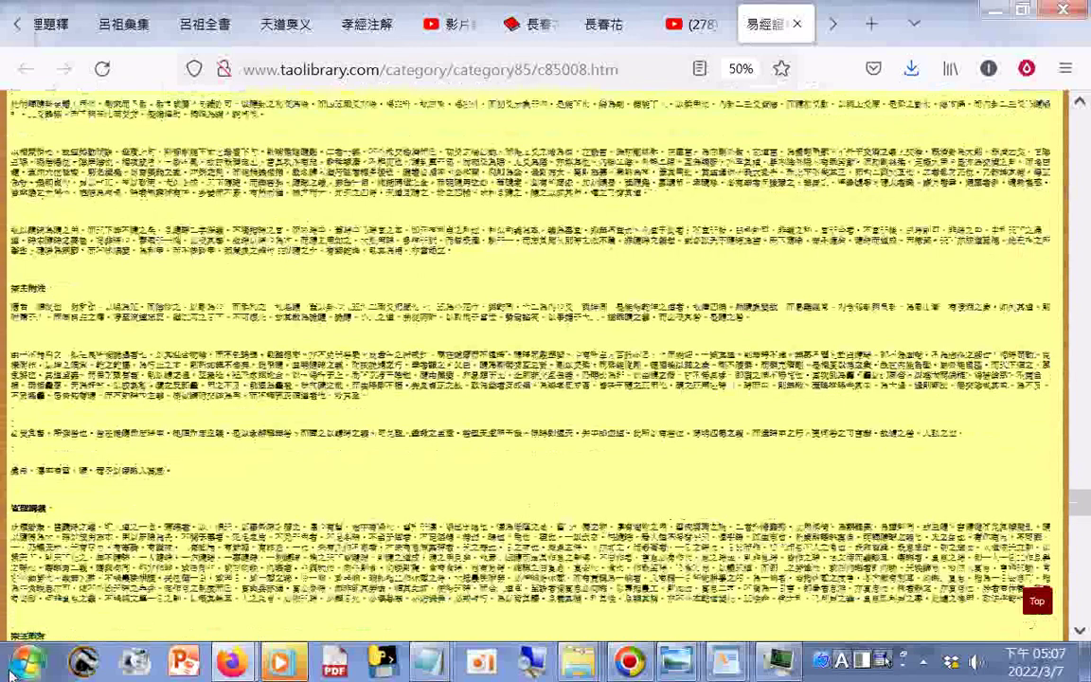
pyautogui.press('pagedown')
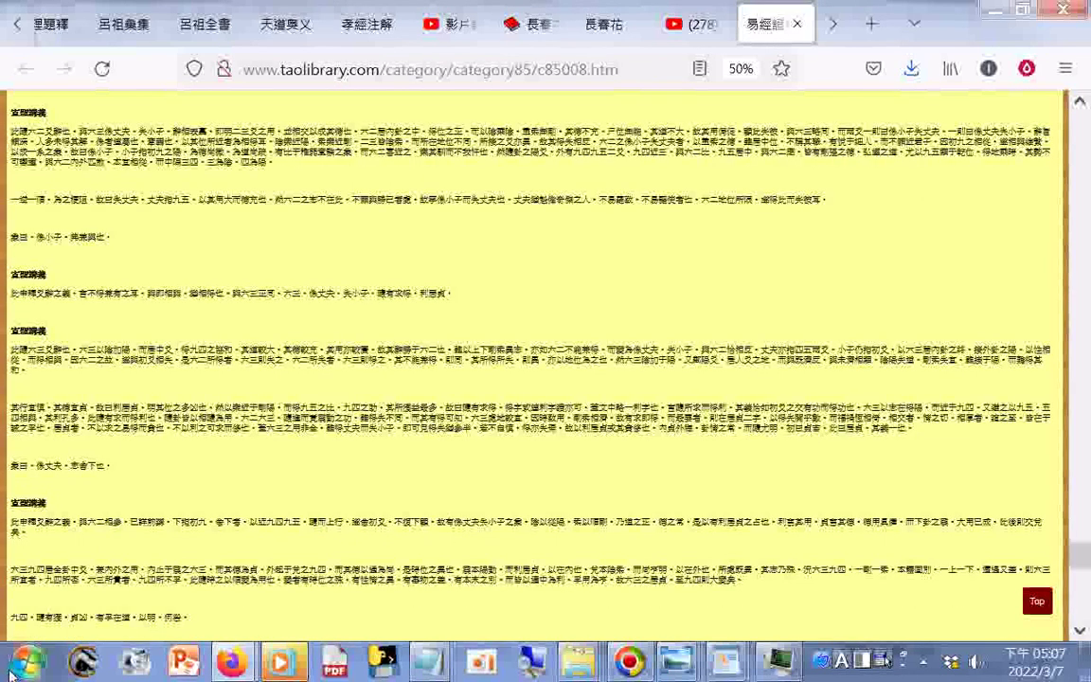
pyautogui.press('pagedown')
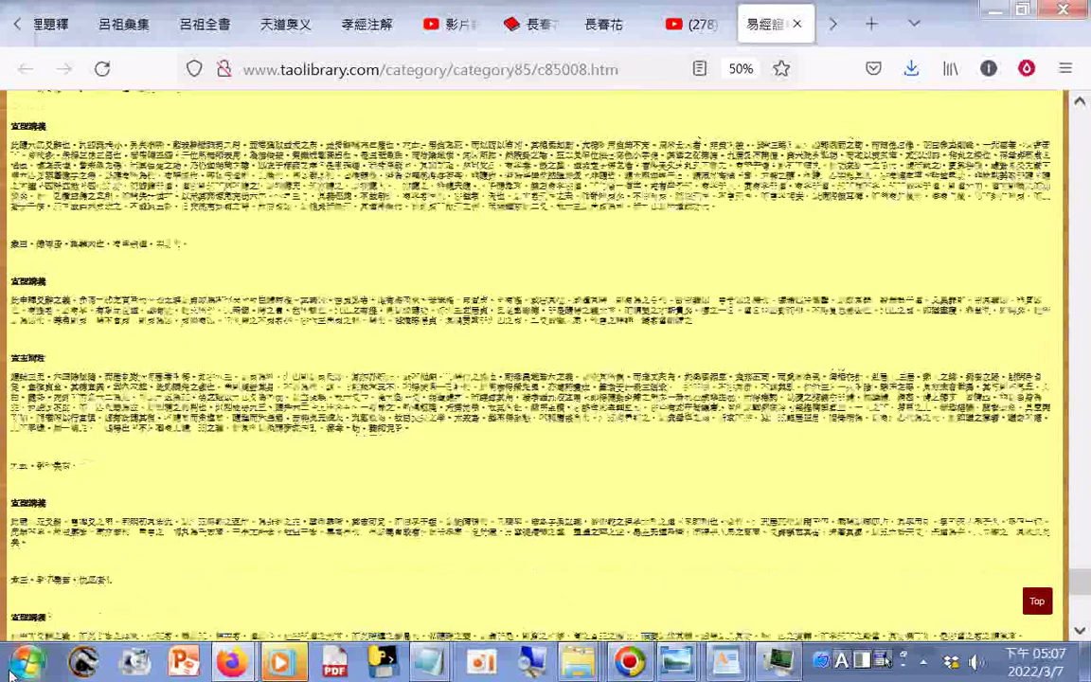
pyautogui.press('pagedown')
pyautogui.press('pagedown')
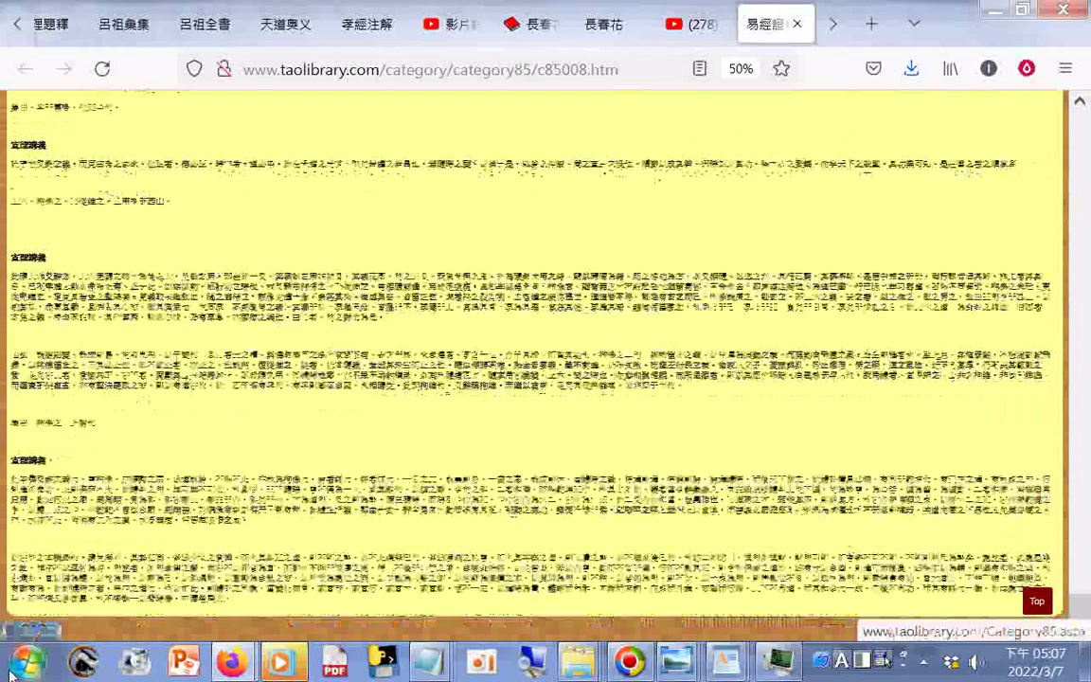
# Open 易經證釋(上經第九冊) from the YouTube community post and save it as the complete web page 易經證釋(上經第九冊) 蠱、臨、觀、噬嗑.htm in the 易經證釋 folder on Transcend (H:)
pyautogui.click(690, 23)
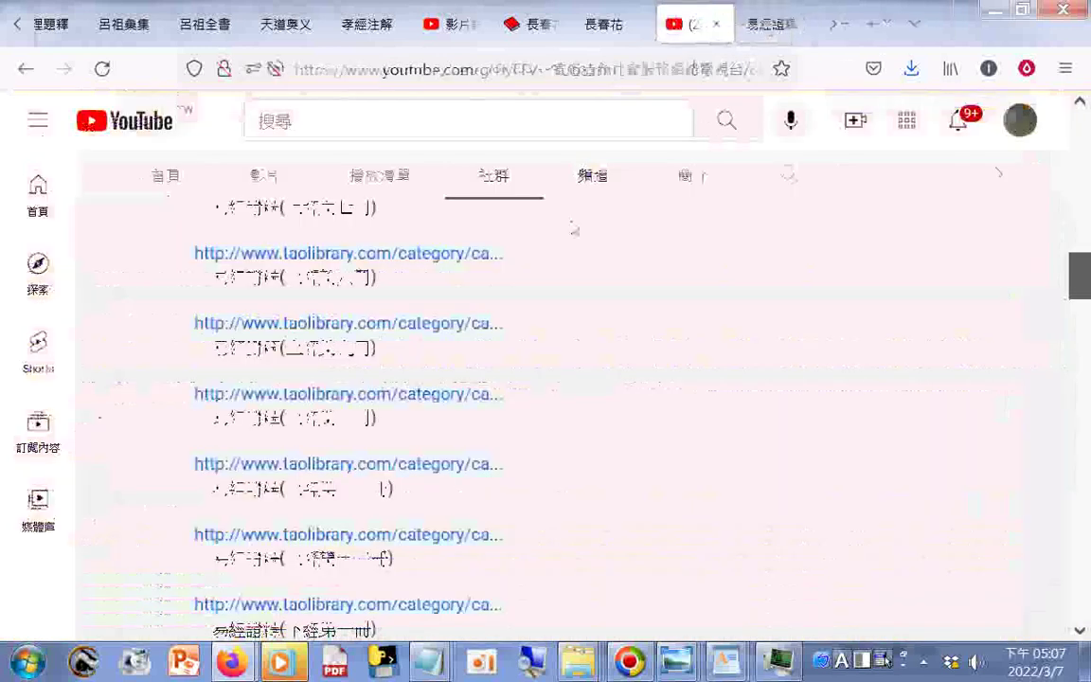
pyautogui.click(429, 394)
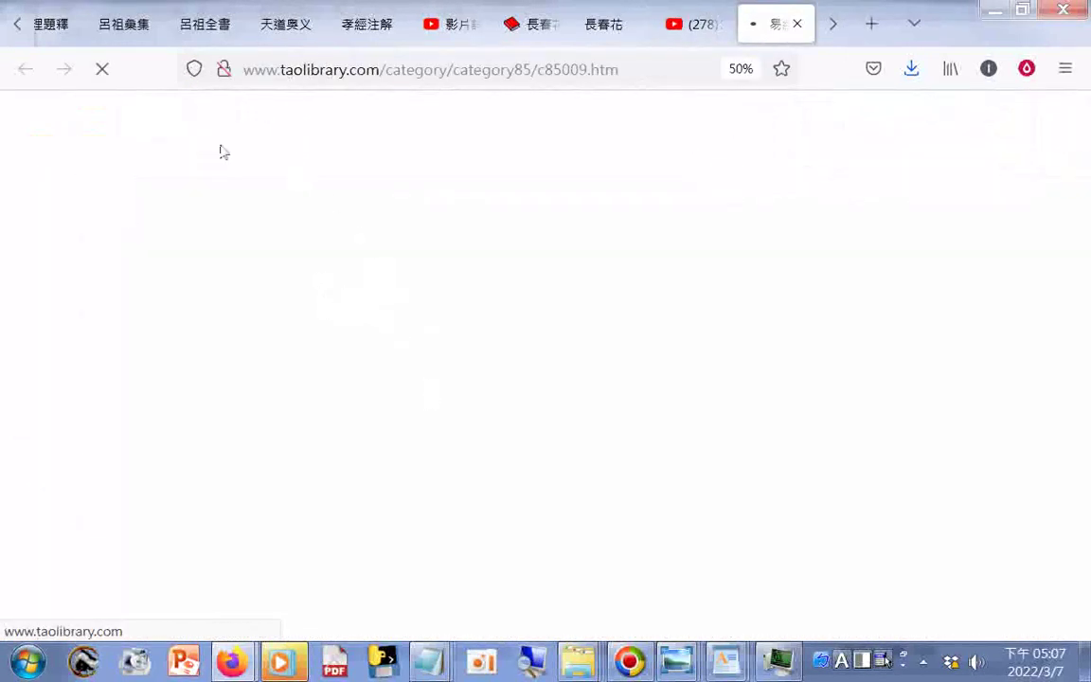
pyautogui.hotkey('ctrl', 's')
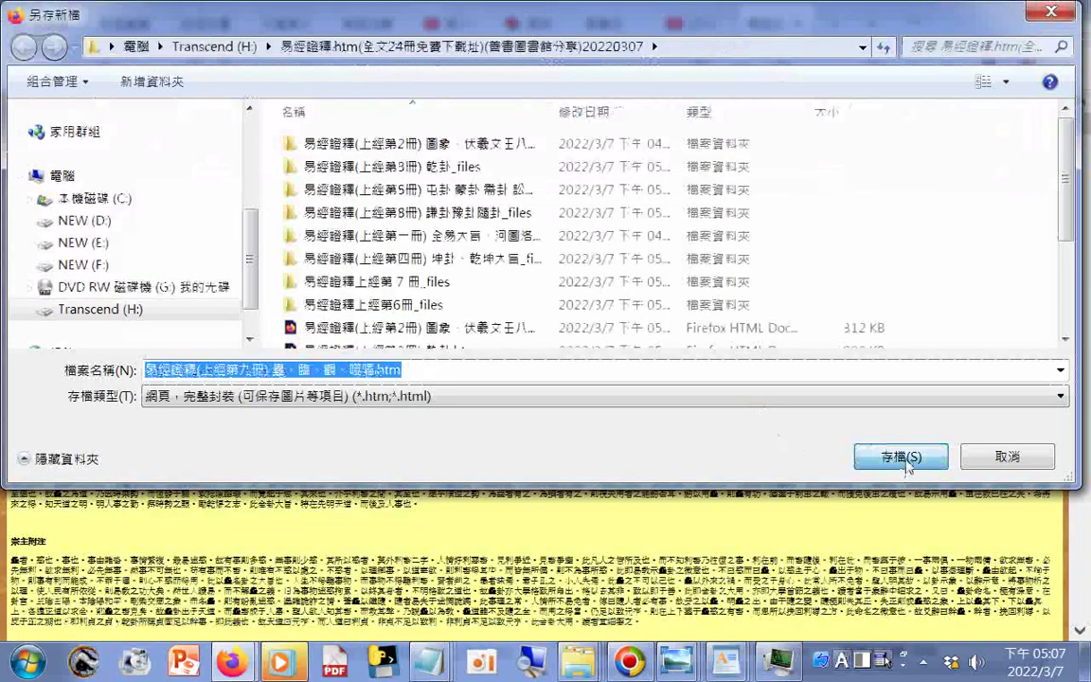
pyautogui.click(902, 458)
# Take a browser screenshot of the visible area of the 易經證釋(上經第九冊) page and download it
pyautogui.hotkey('ctrl', 'shift', 's')
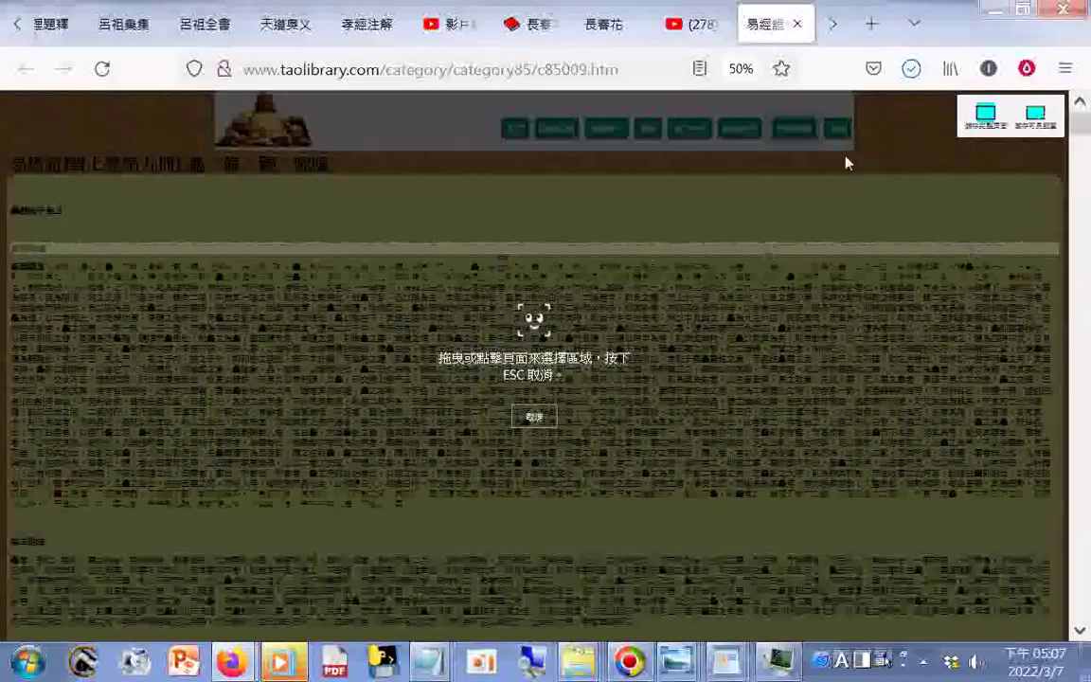
pyautogui.click(1019, 116)
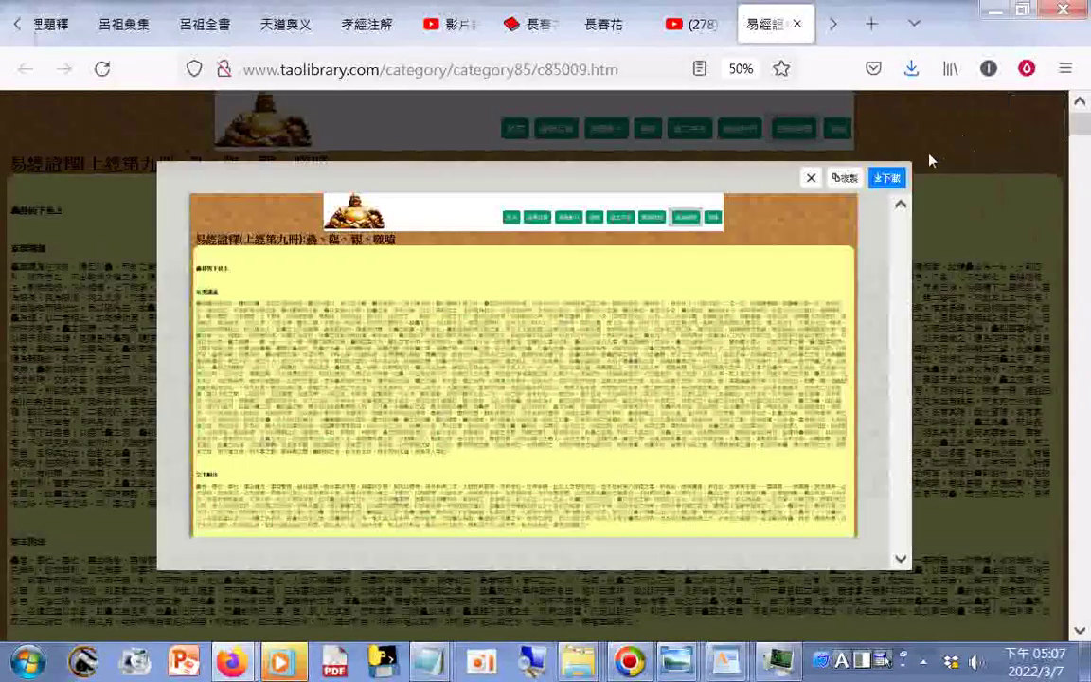
pyautogui.click(888, 179)
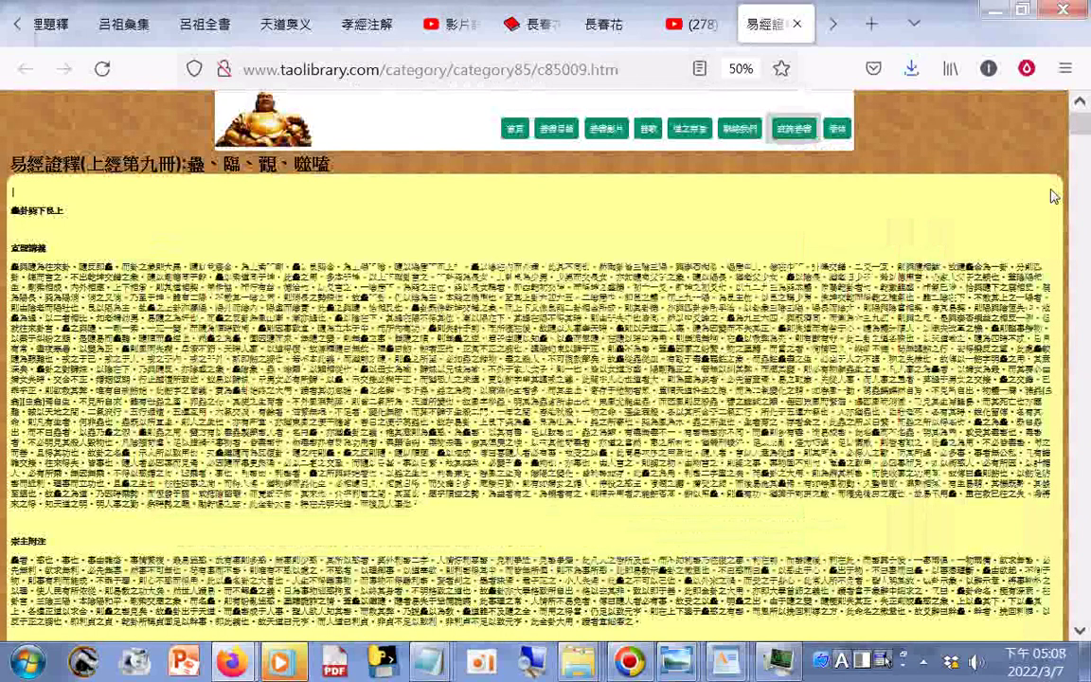
# Look through the full text of 易經證釋(上經第九冊), from 蠱卦 through 臨卦, 觀卦 and 噬嗑卦 to the end of the page
pyautogui.scroll(-2, 1054, 196)
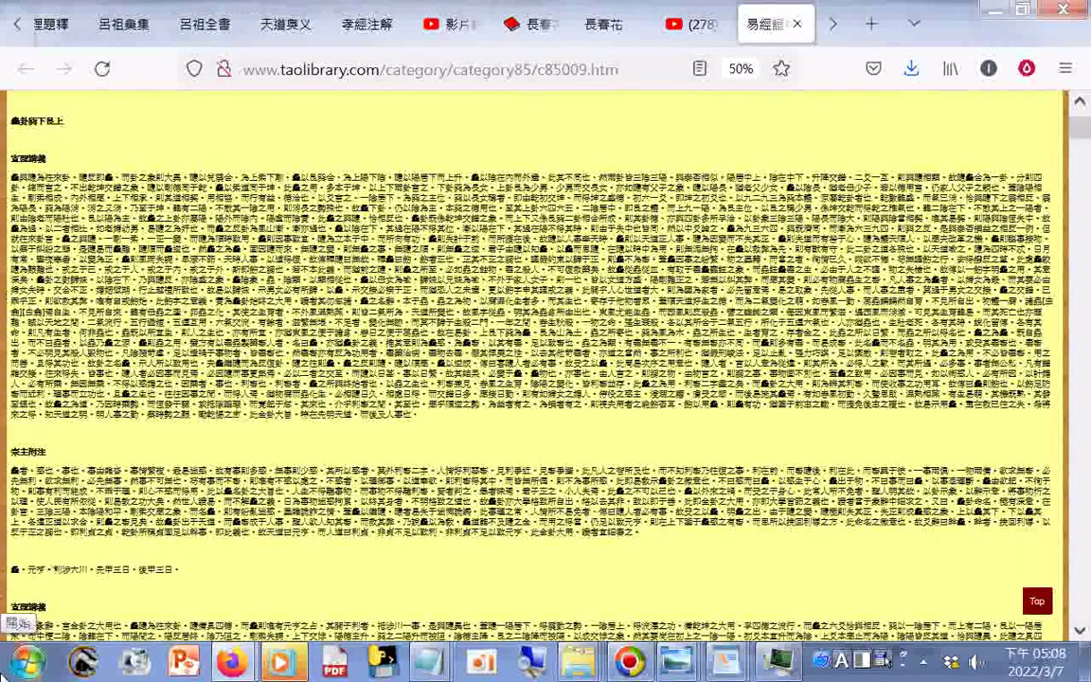
pyautogui.press('pagedown')
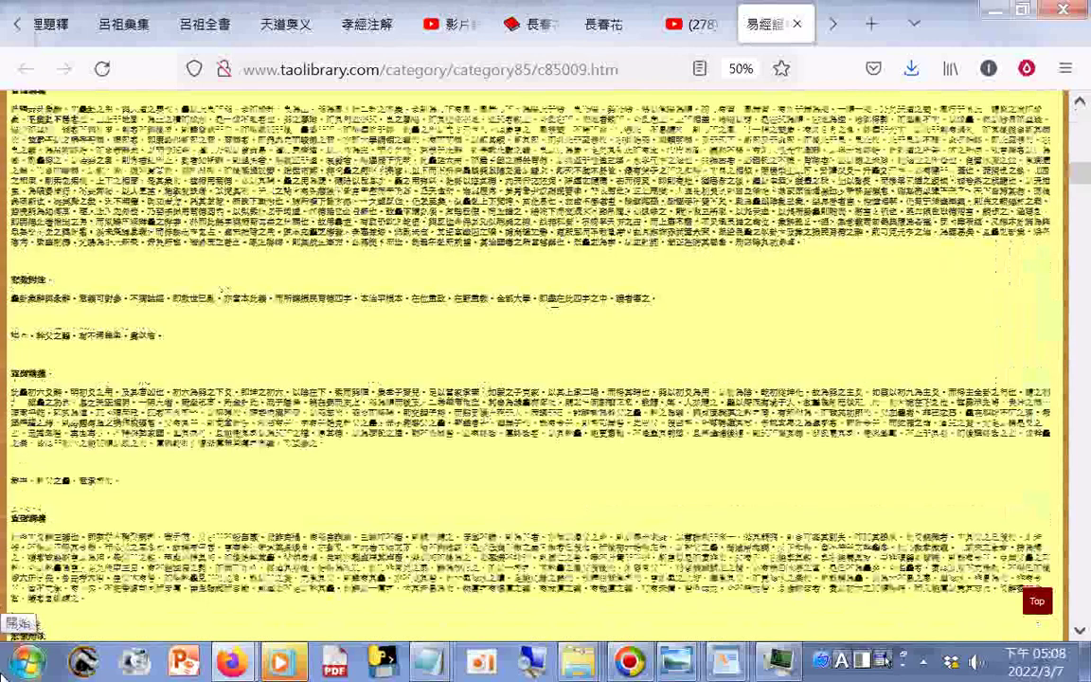
pyautogui.press('pagedown')
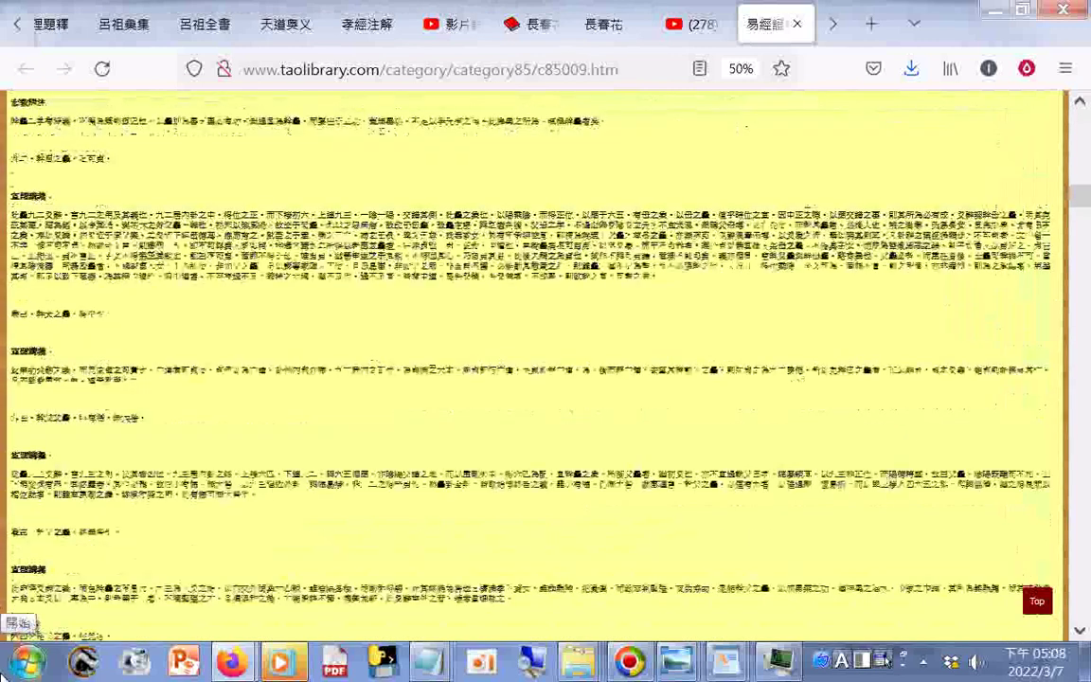
pyautogui.press('pagedown')
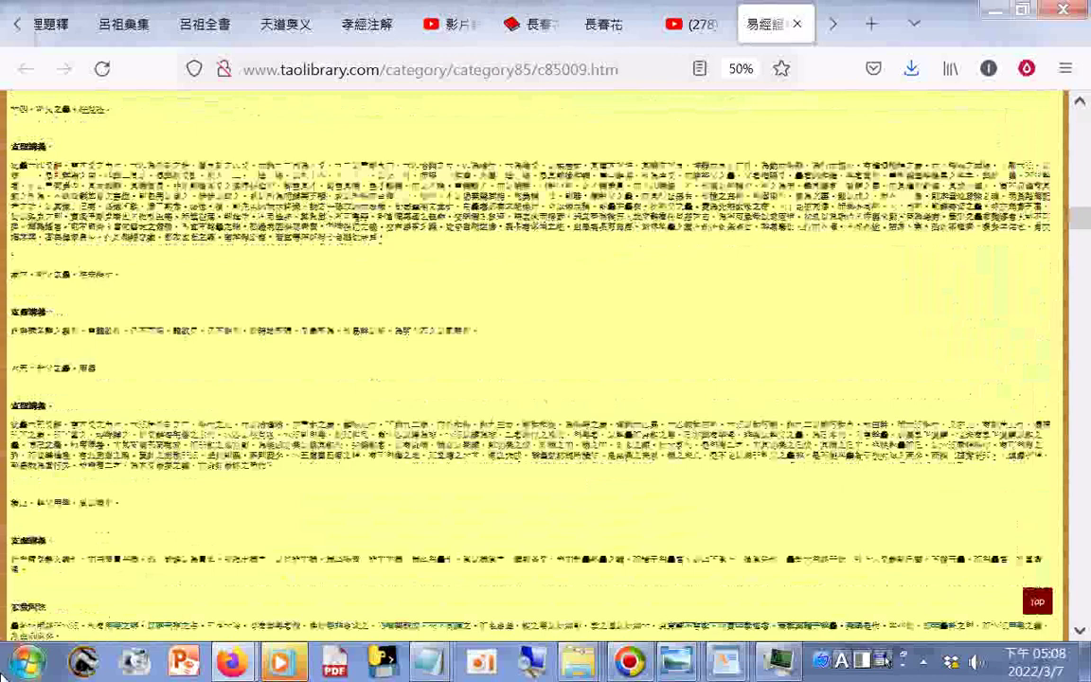
pyautogui.press('pagedown')
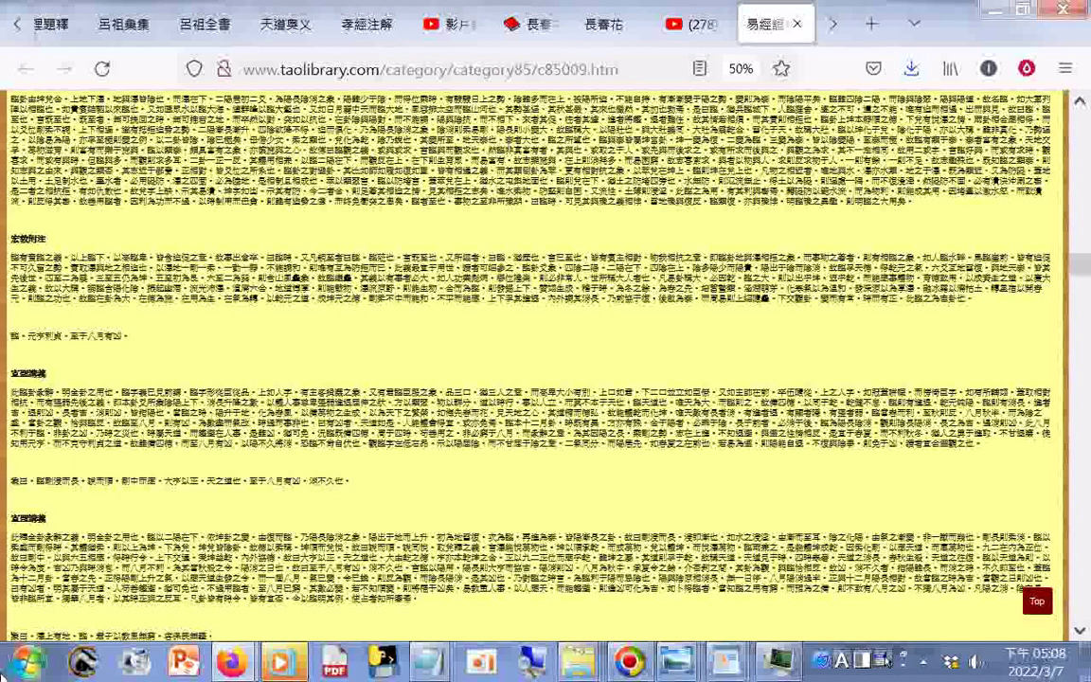
pyautogui.press('pagedown')
pyautogui.press('pagedown')
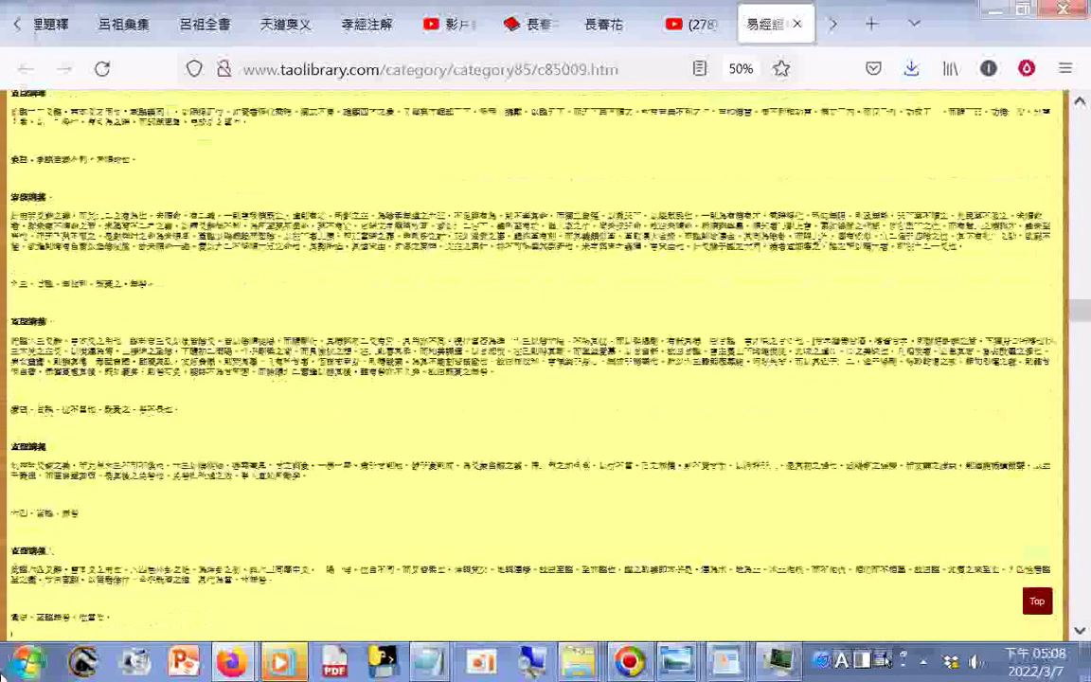
pyautogui.press('pagedown')
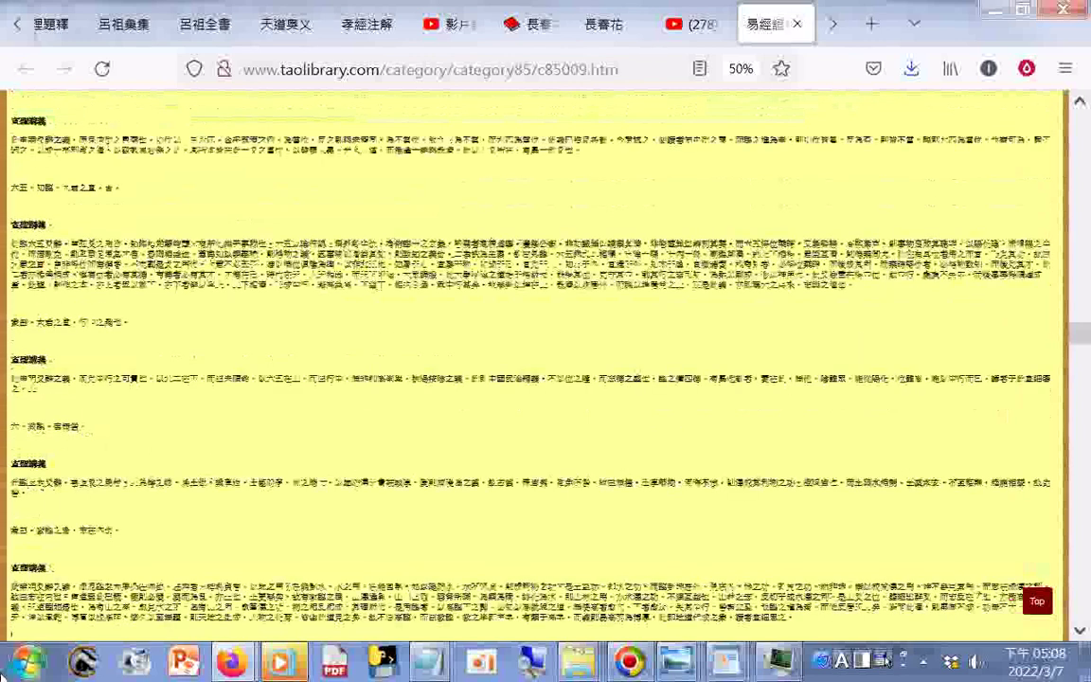
pyautogui.press('pagedown')
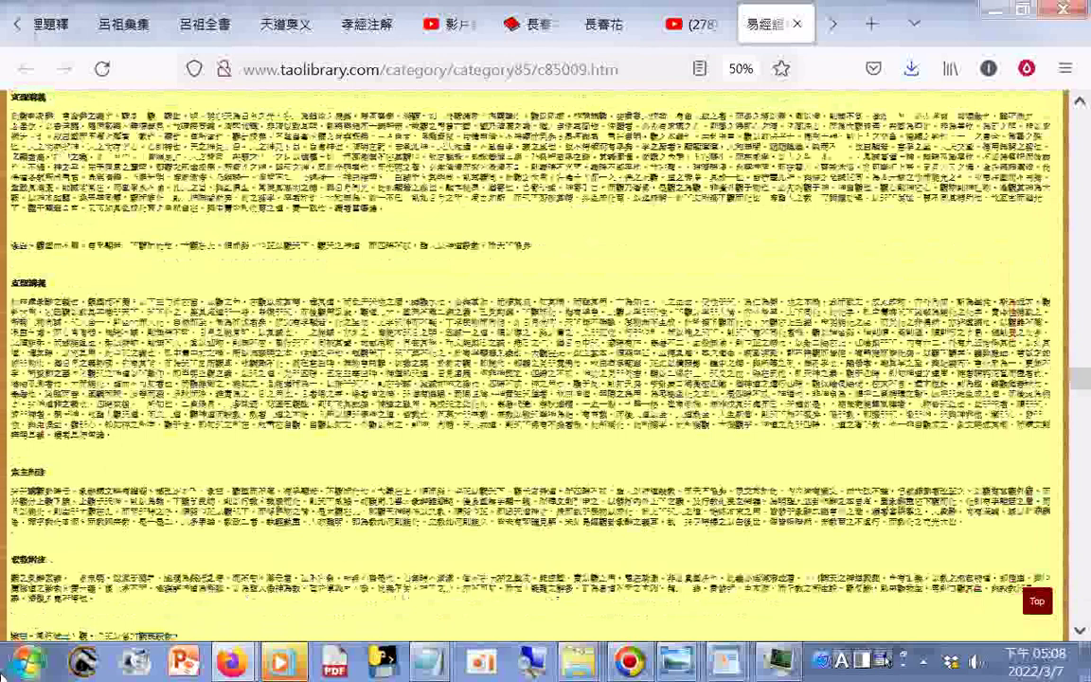
pyautogui.press('pagedown')
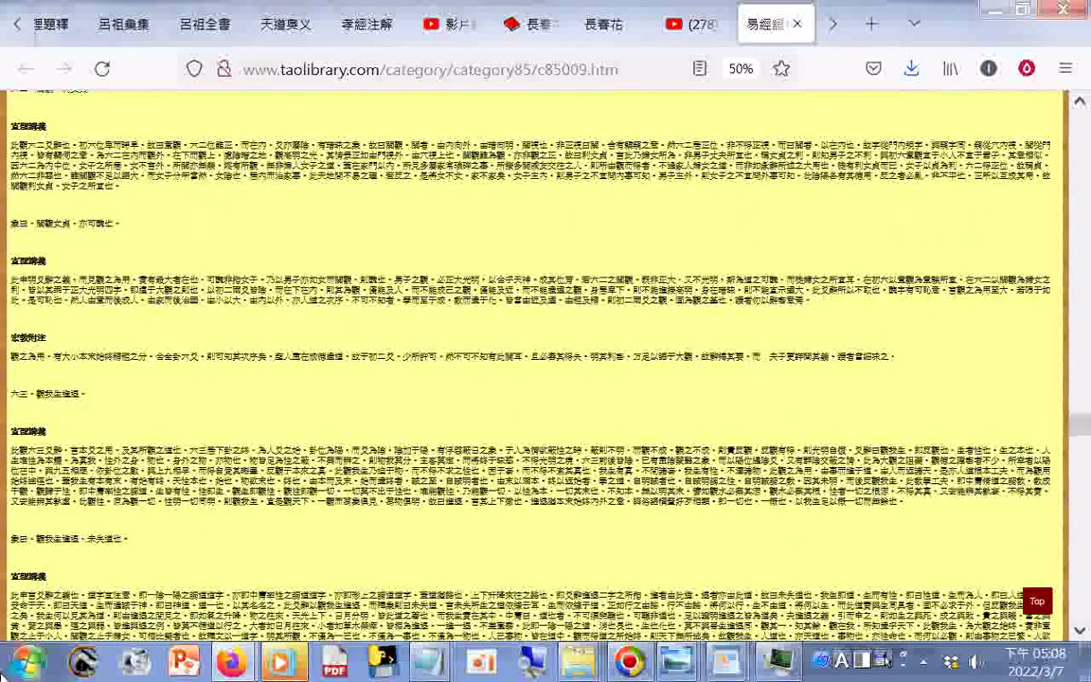
pyautogui.press('pagedown')
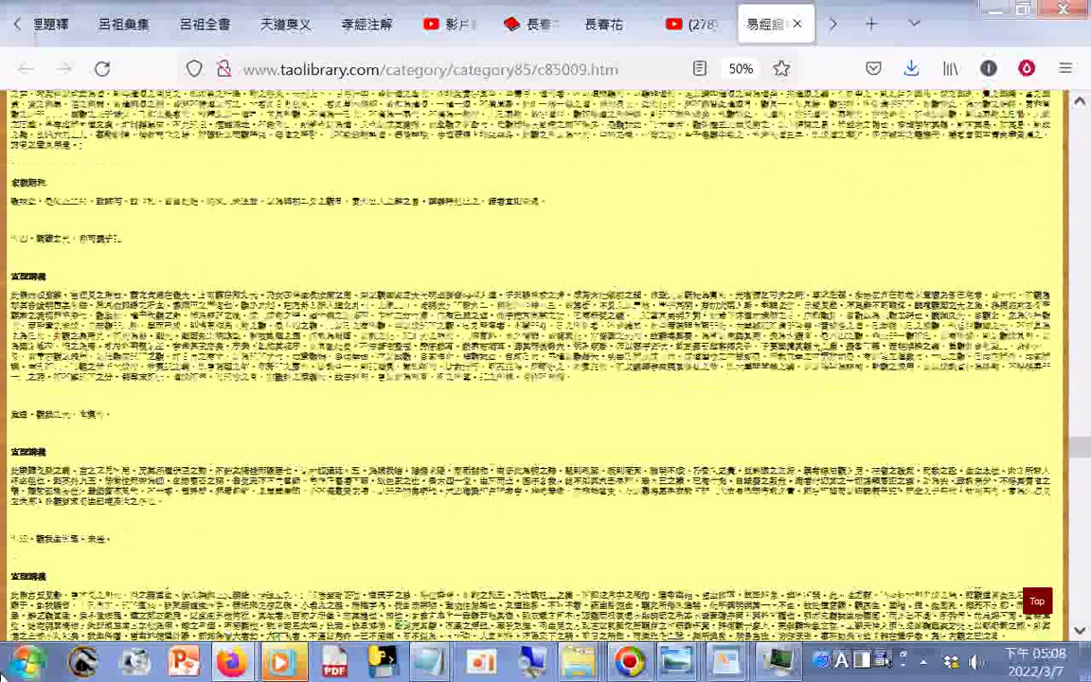
pyautogui.press('pagedown')
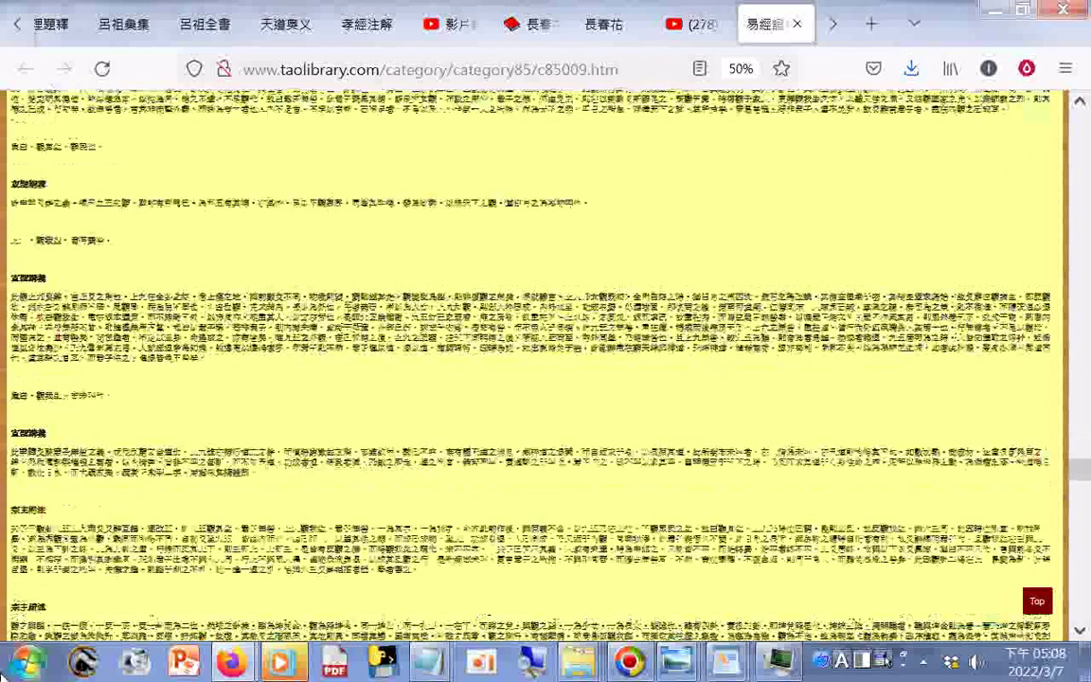
pyautogui.press('pagedown')
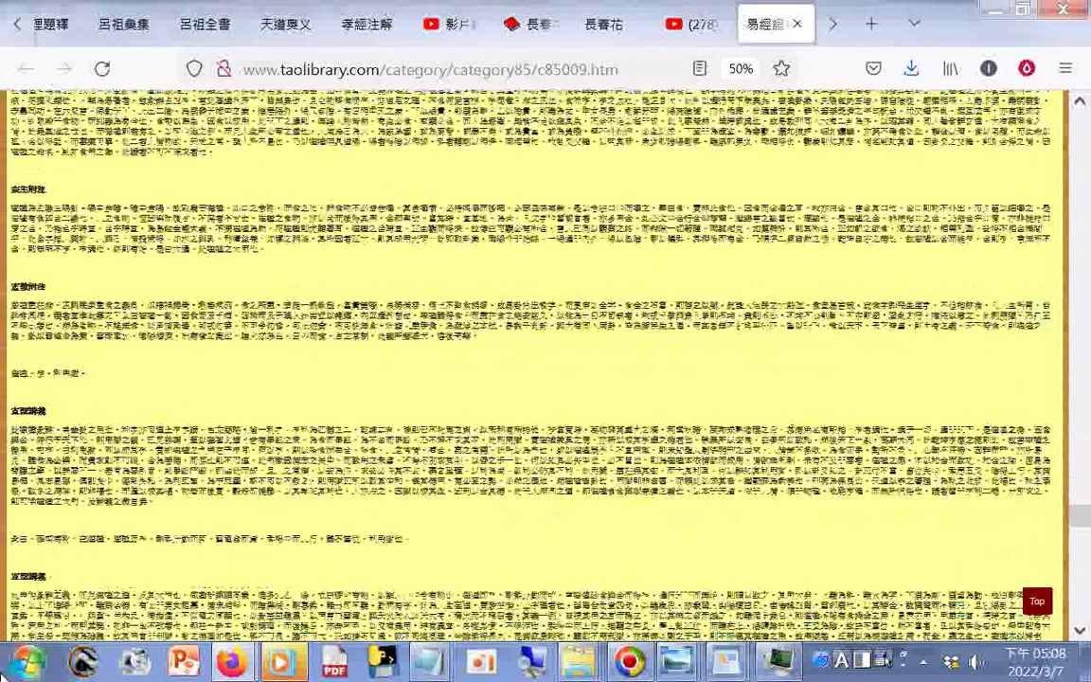
pyautogui.press('pagedown')
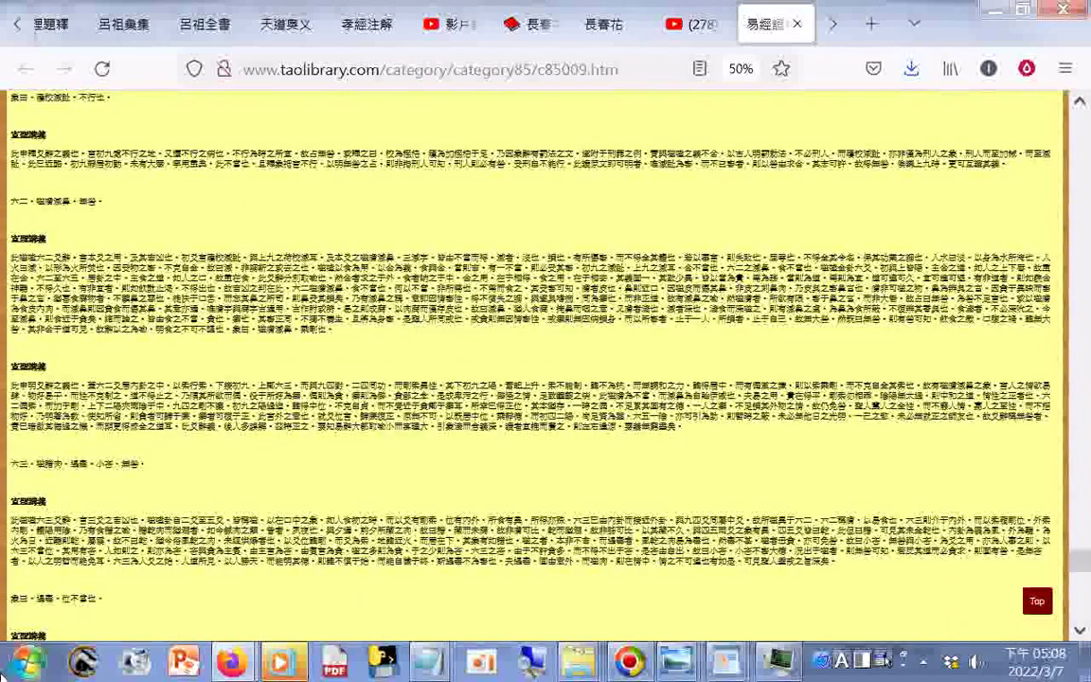
pyautogui.press('pagedown')
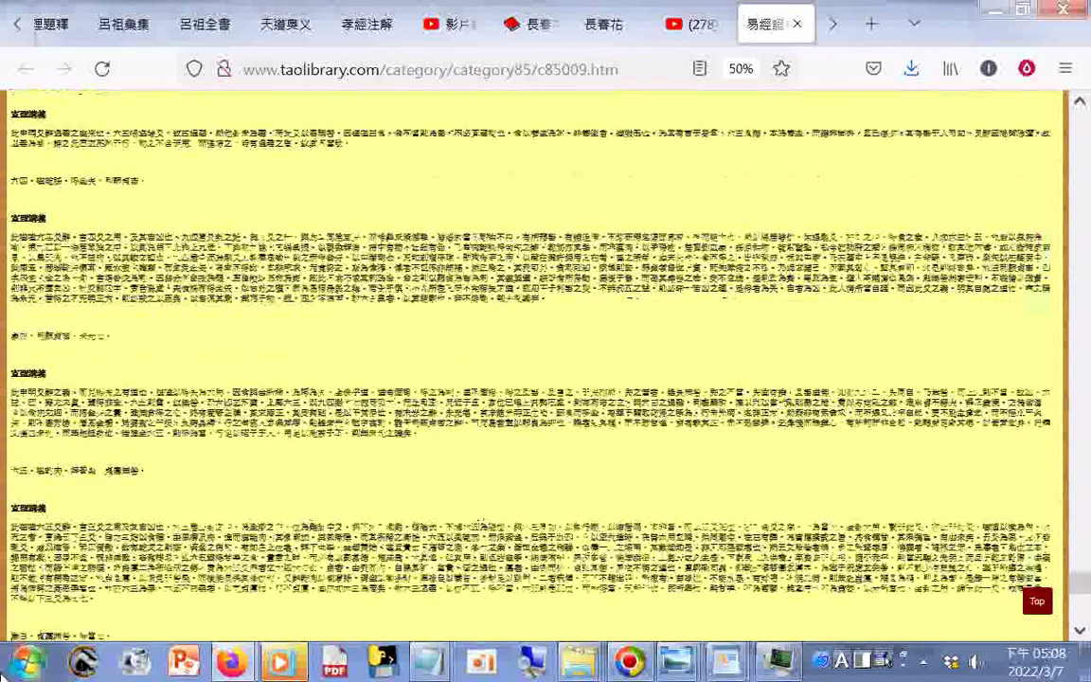
pyautogui.press('pagedown')
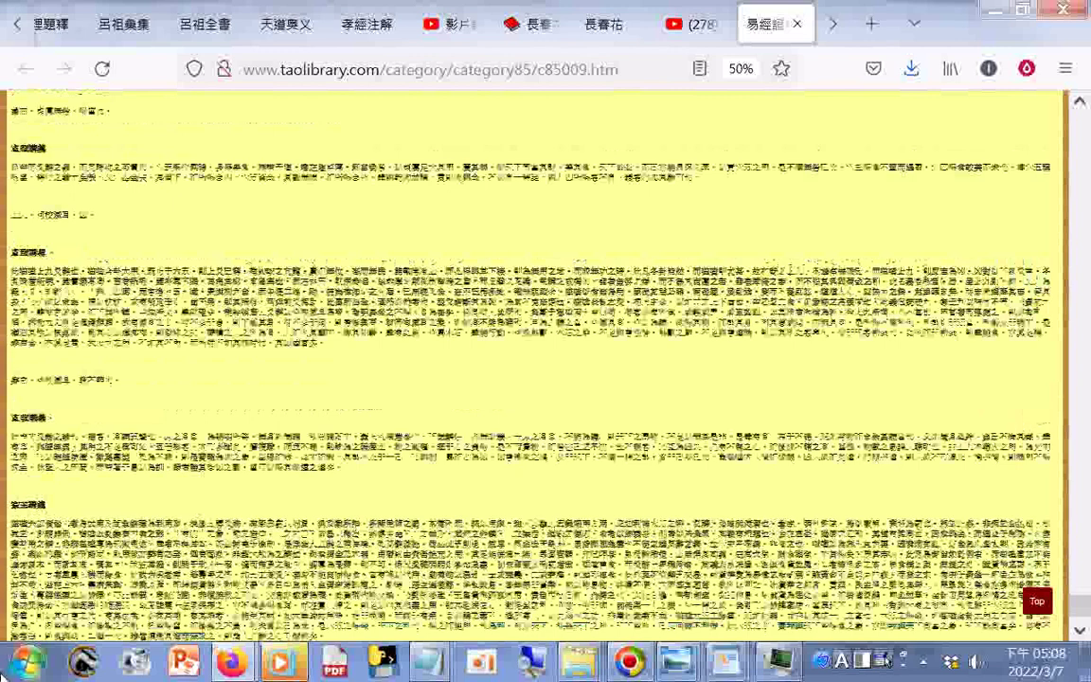
pyautogui.scroll(-1, 4, 494)
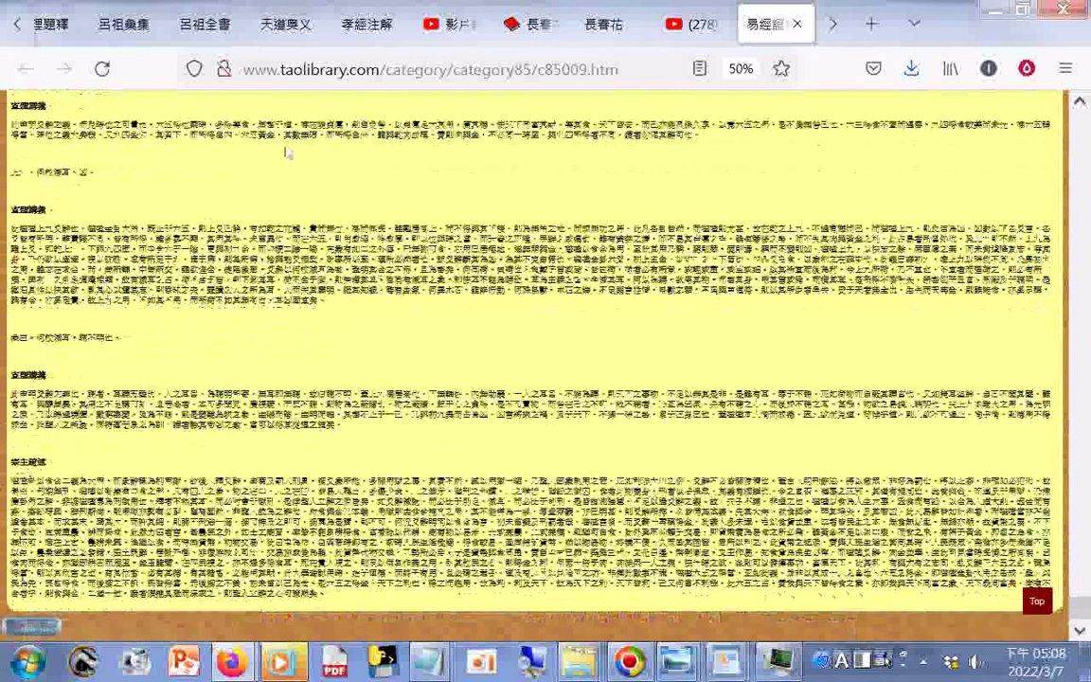
# Open 易經證釋(上經第十冊) from the YouTube community post and save it as the complete web page 易經證釋(上經第十冊) 賁、剝、復、無妄.htm in the 易經證釋 folder on Transcend (H:)
pyautogui.hotkey('ctrl', 'shift', 'Tab')
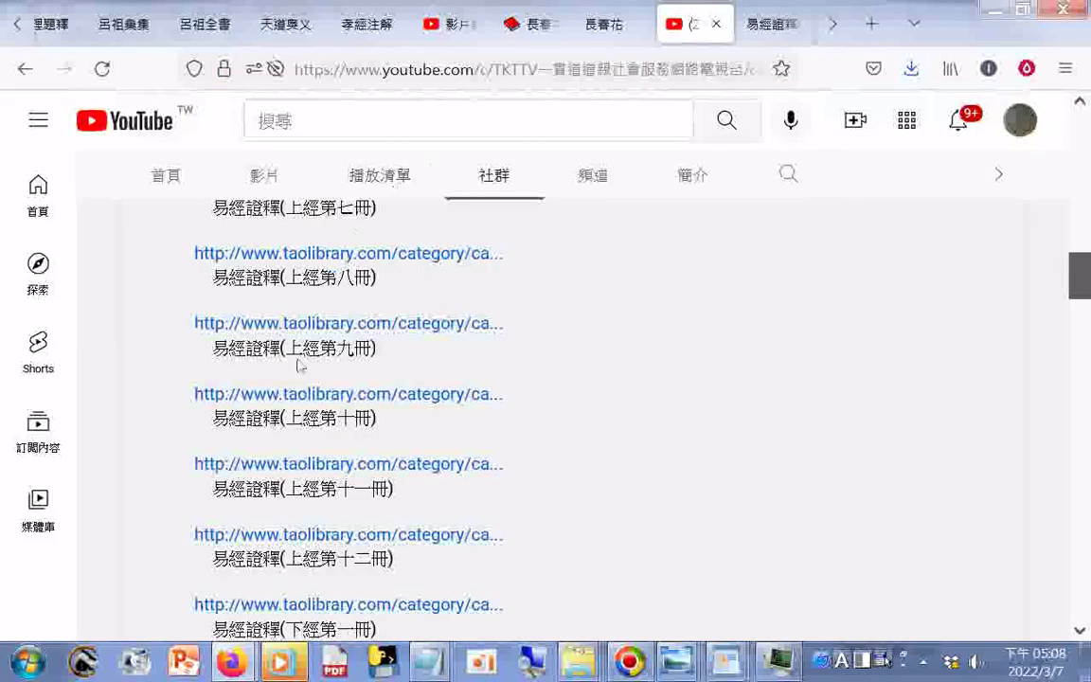
pyautogui.click(396, 471)
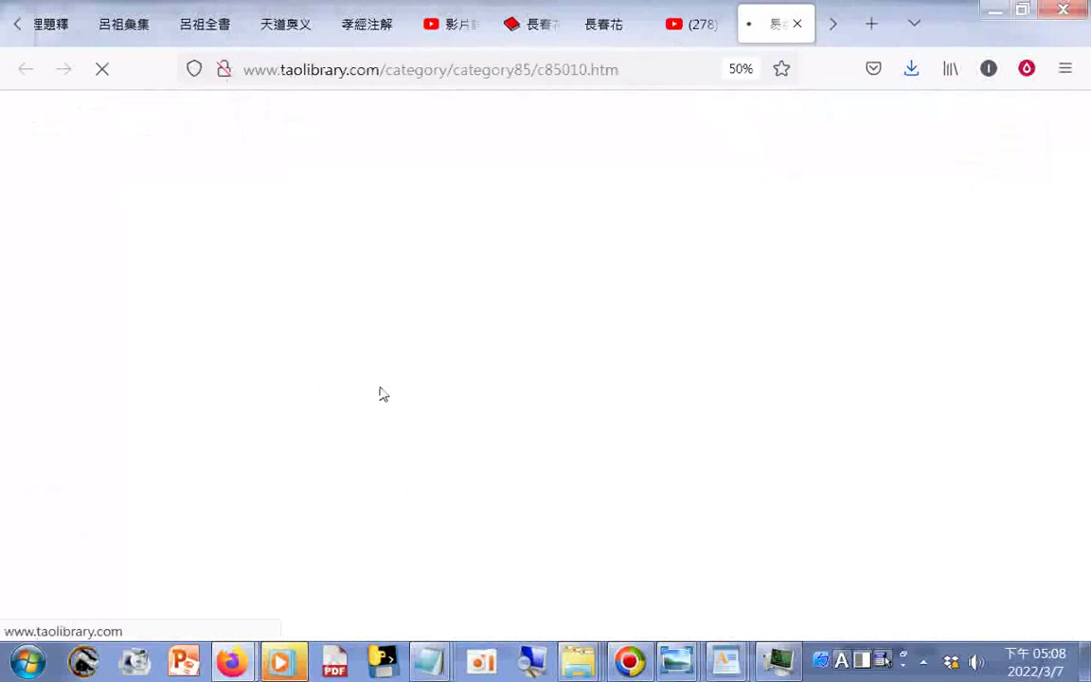
pyautogui.rightClick(59, 134)
pyautogui.click(127, 248)
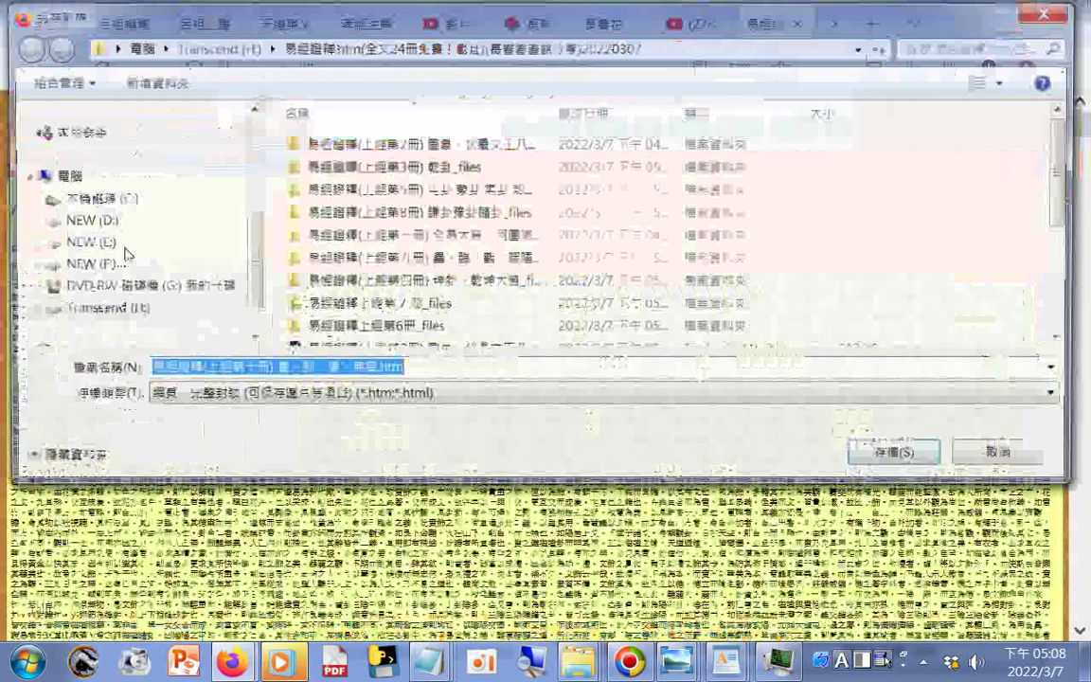
pyautogui.click(893, 459)
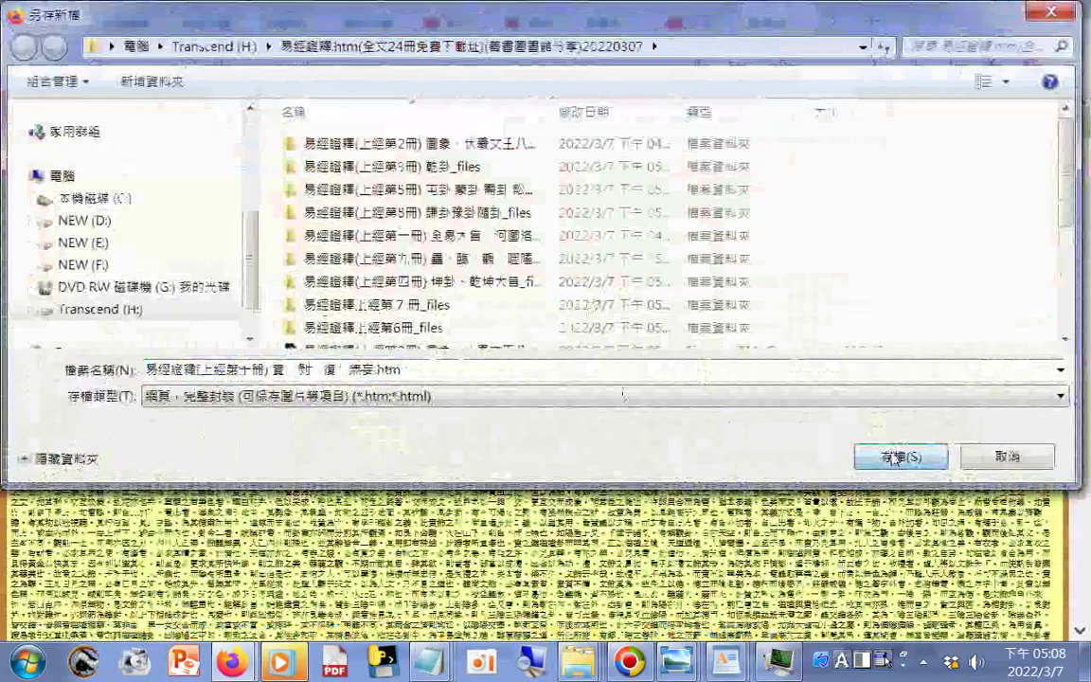
# Take a browser screenshot of the visible area of the 易經證釋(上經第十冊) page and download it
pyautogui.hotkey('ctrl', 'shift', 's')
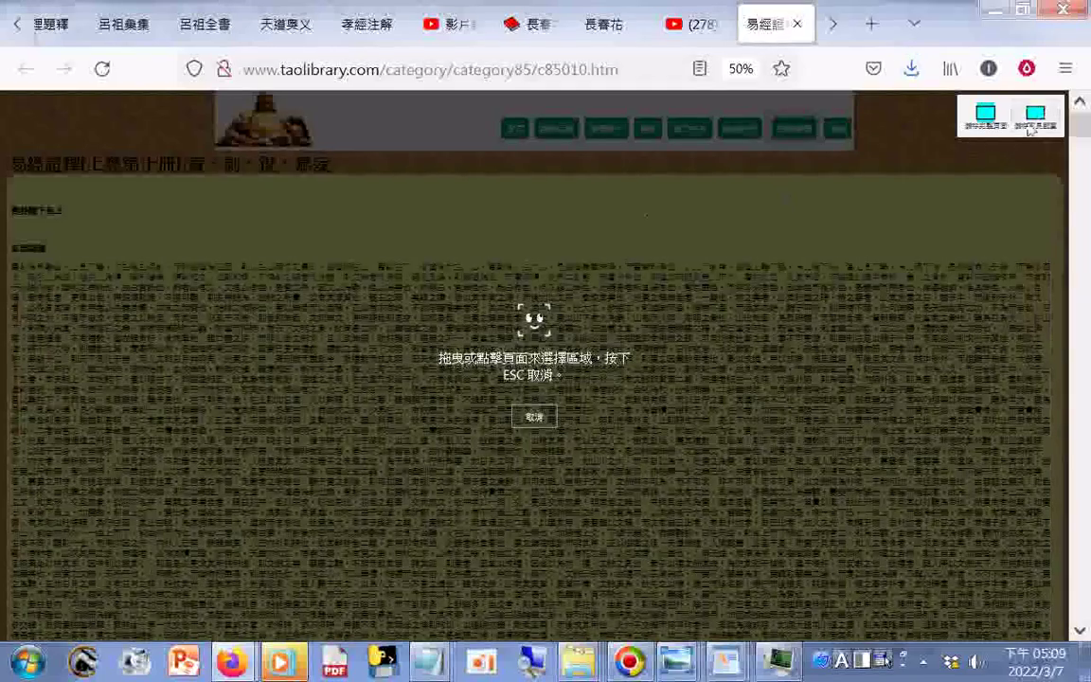
pyautogui.click(1032, 116)
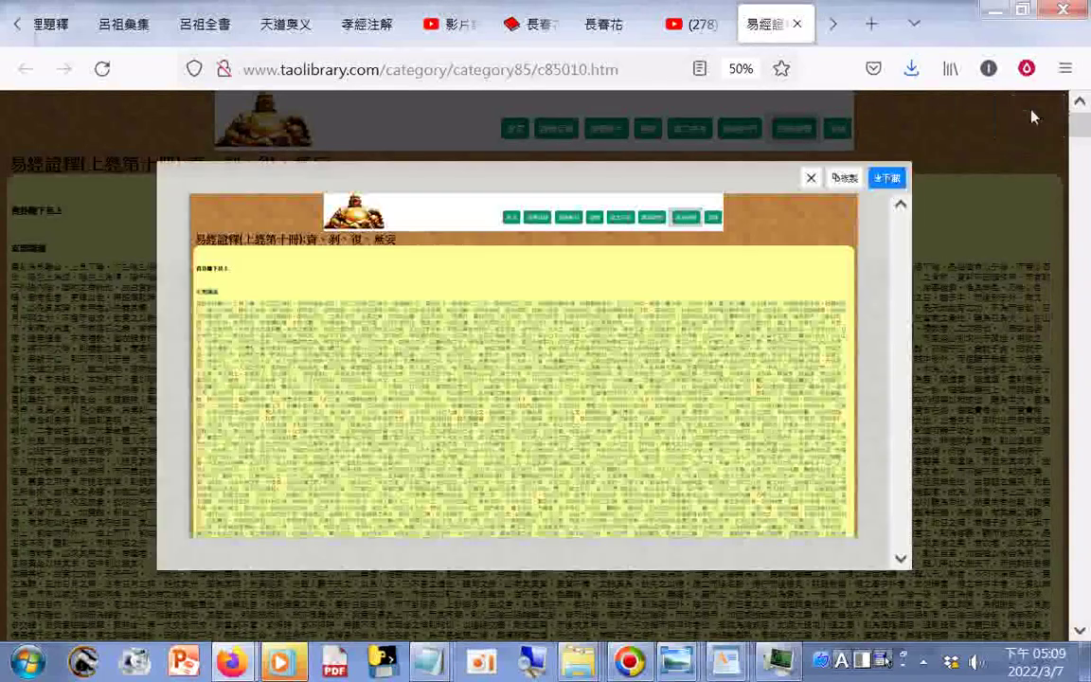
pyautogui.click(888, 179)
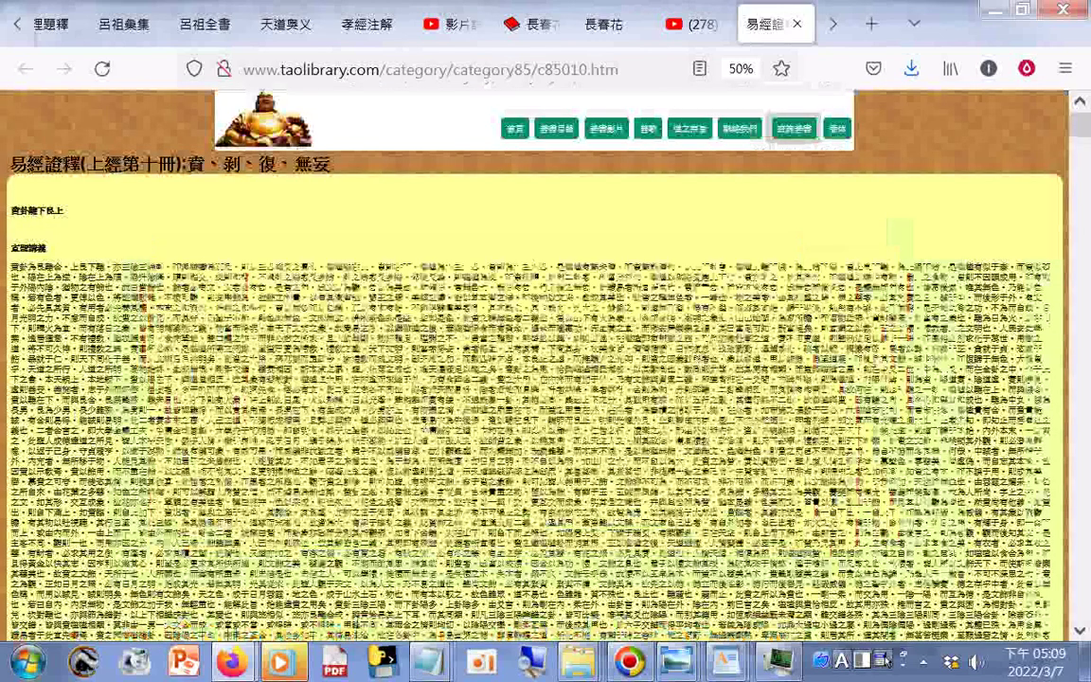
# Look through the full text of 易經證釋(上經第十冊), from 賁卦 through 剝卦, 復卦 and 無妄卦 to the end of the page
pyautogui.press('super')
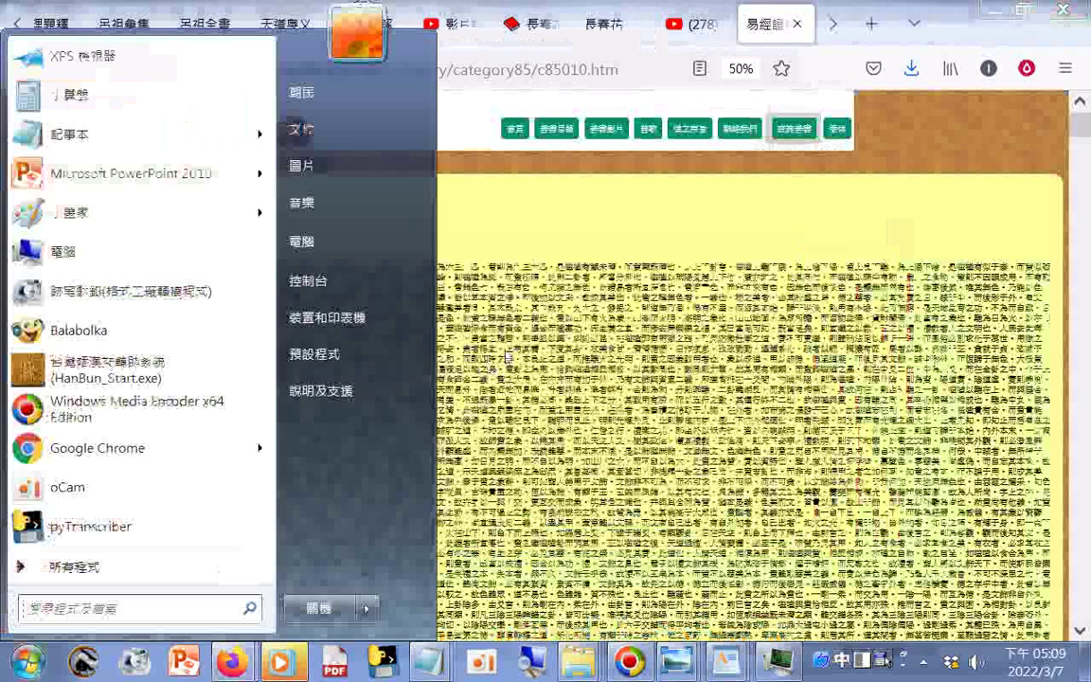
pyautogui.press('Escape')
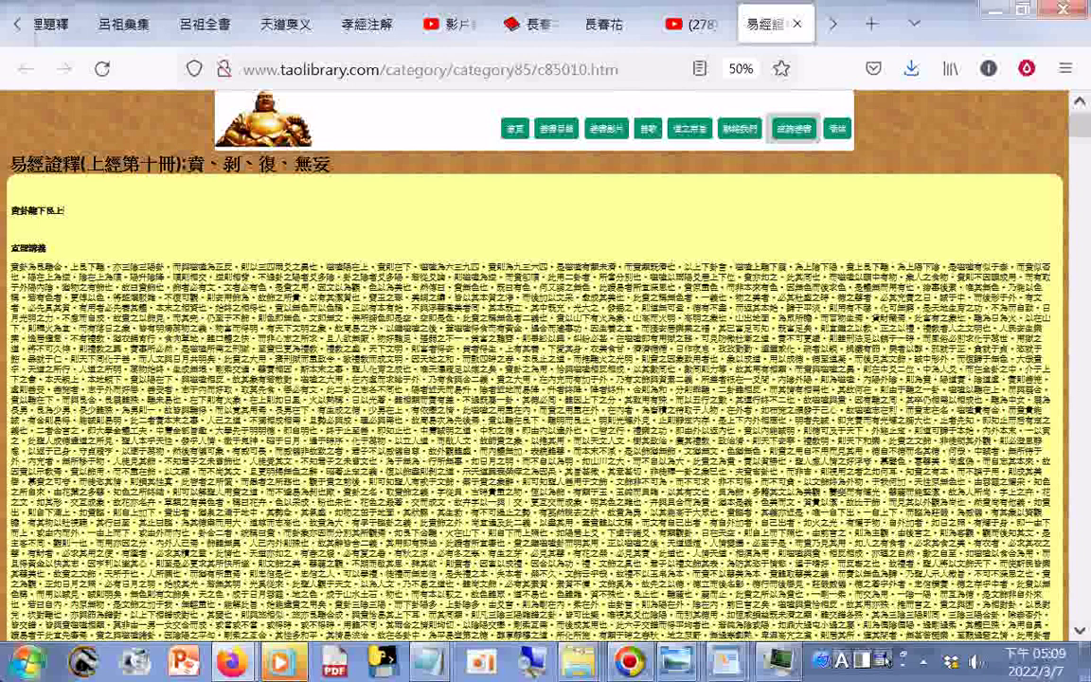
pyautogui.press('pagedown')
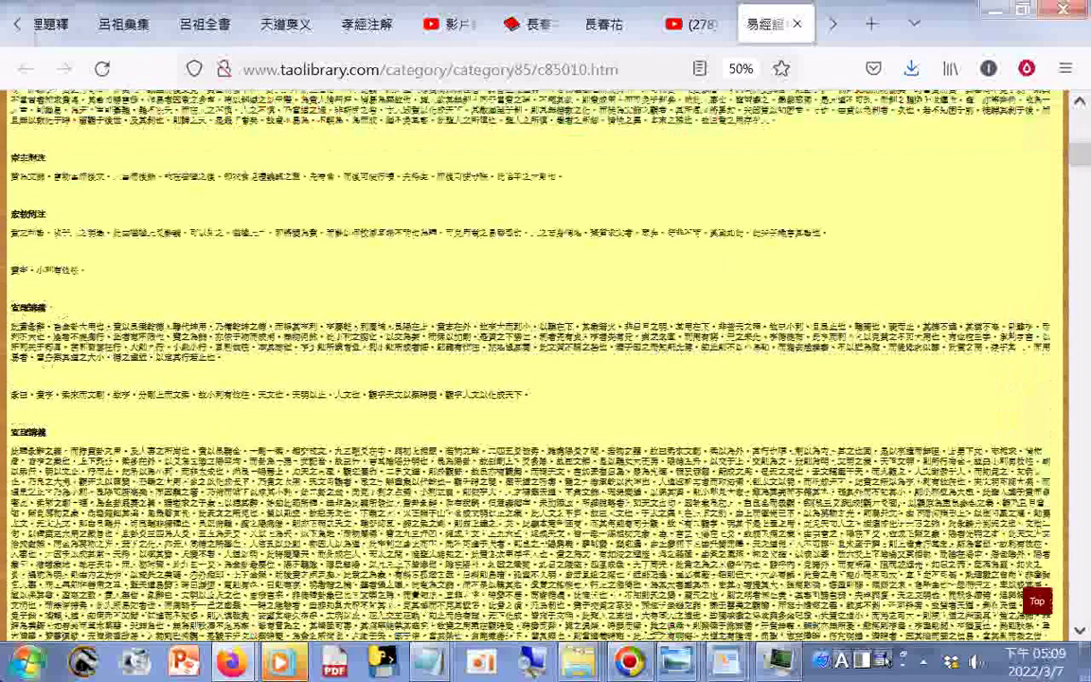
pyautogui.press('pagedown')
pyautogui.press('pagedown')
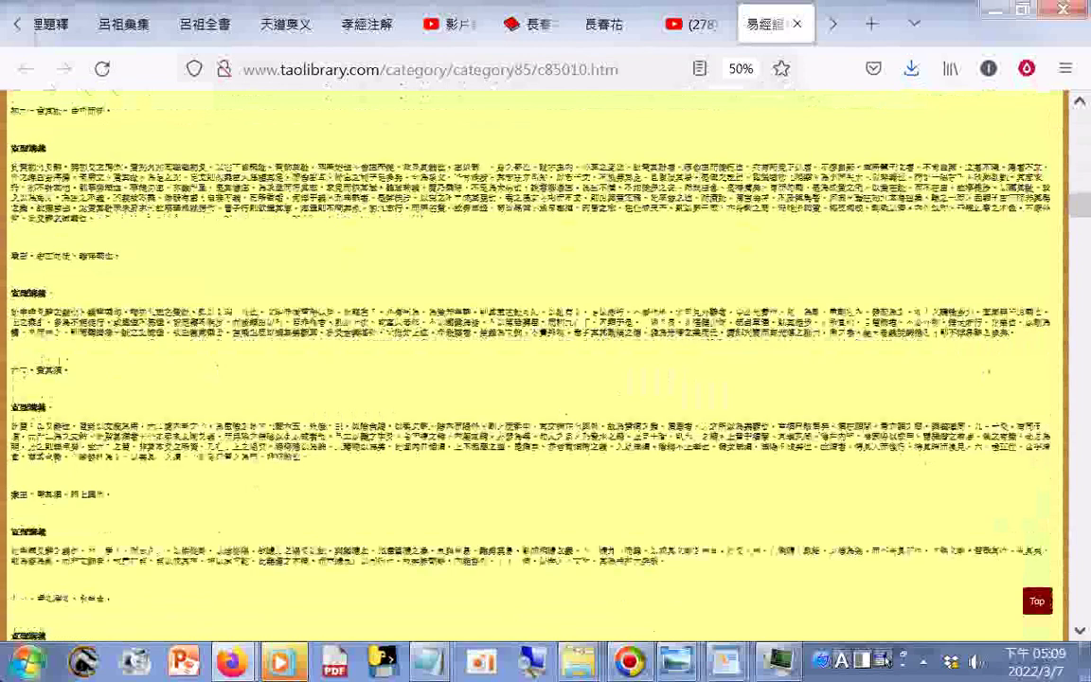
pyautogui.scroll(-5, 530, 360)
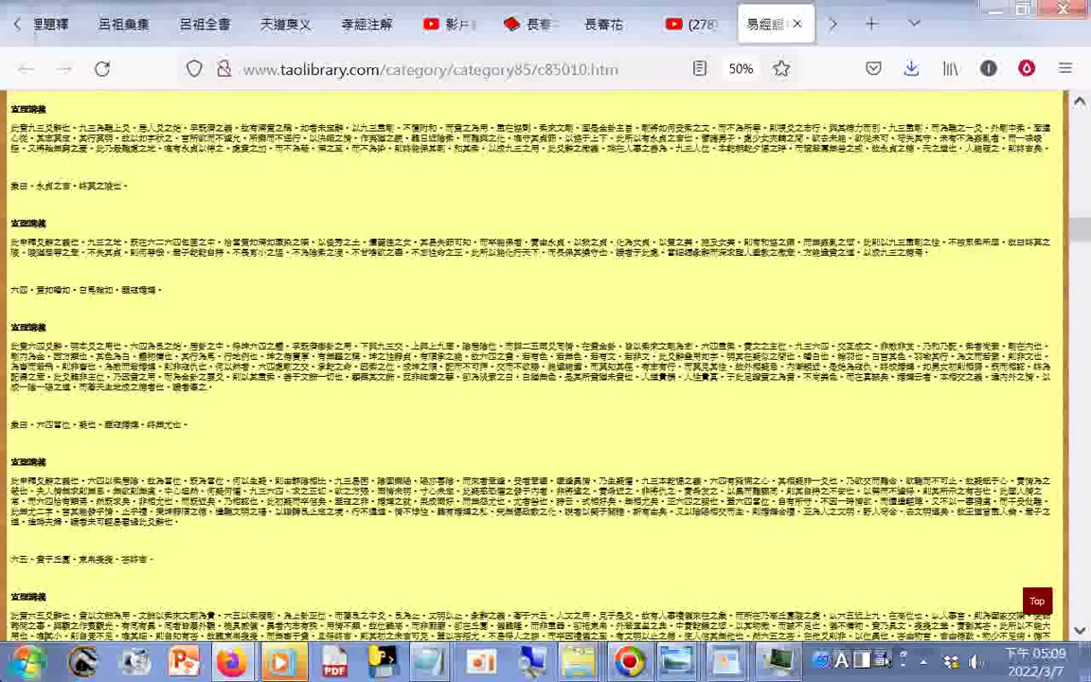
pyautogui.scroll(-5, 530, 359)
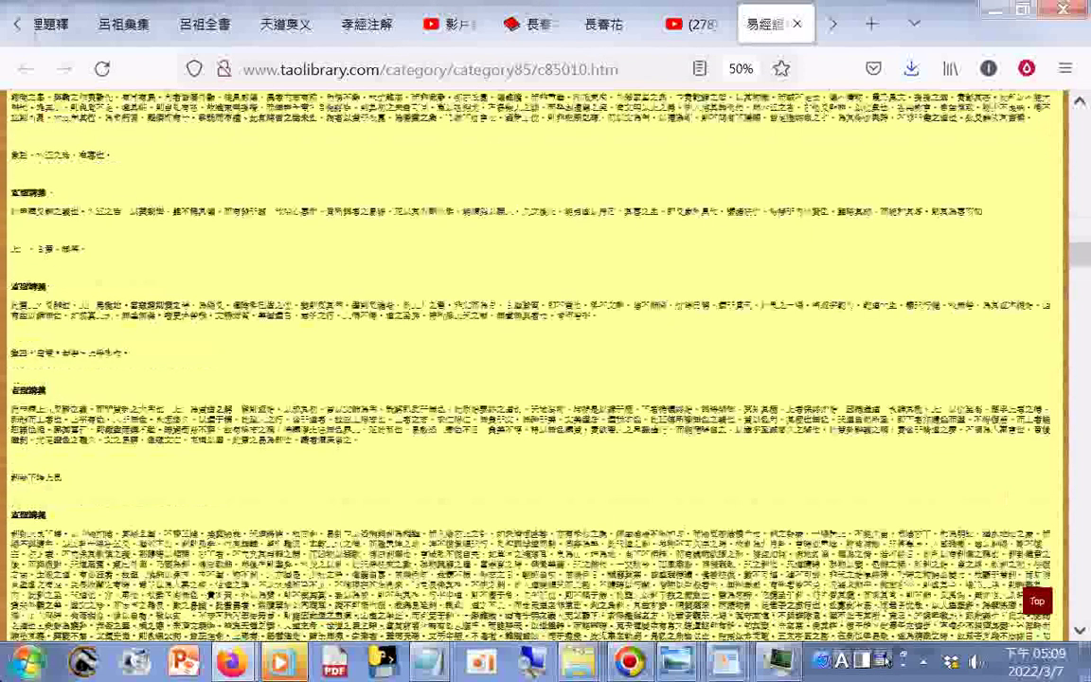
pyautogui.scroll(-3, 530, 360)
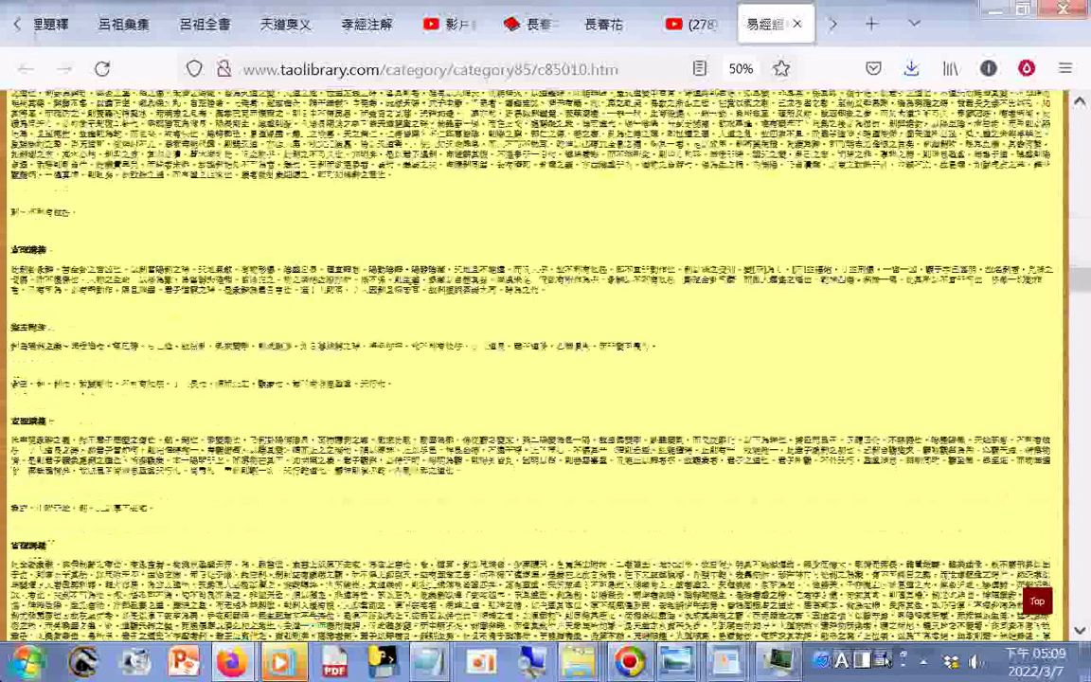
pyautogui.scroll(-3, 530, 360)
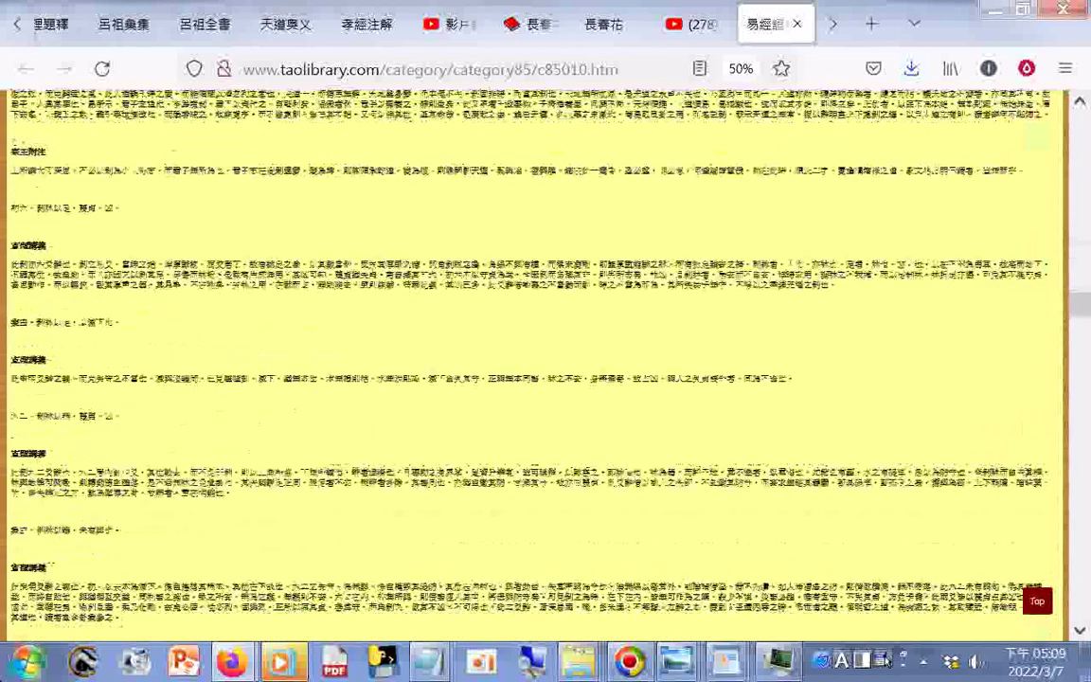
pyautogui.scroll(-5, 530, 360)
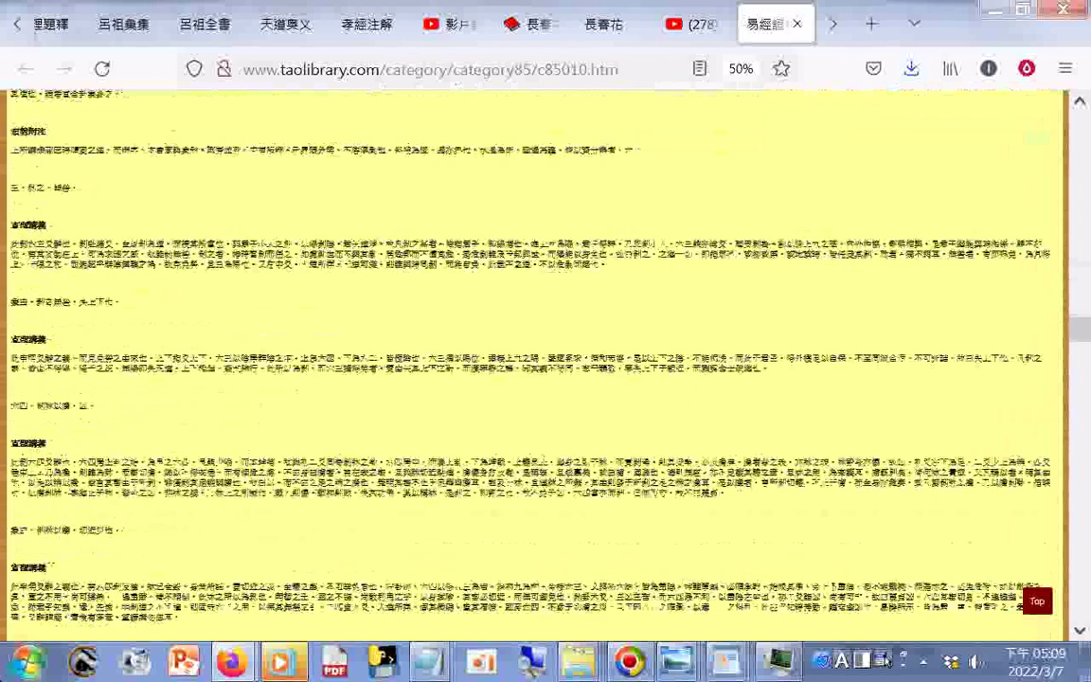
pyautogui.scroll(-5, 530, 359)
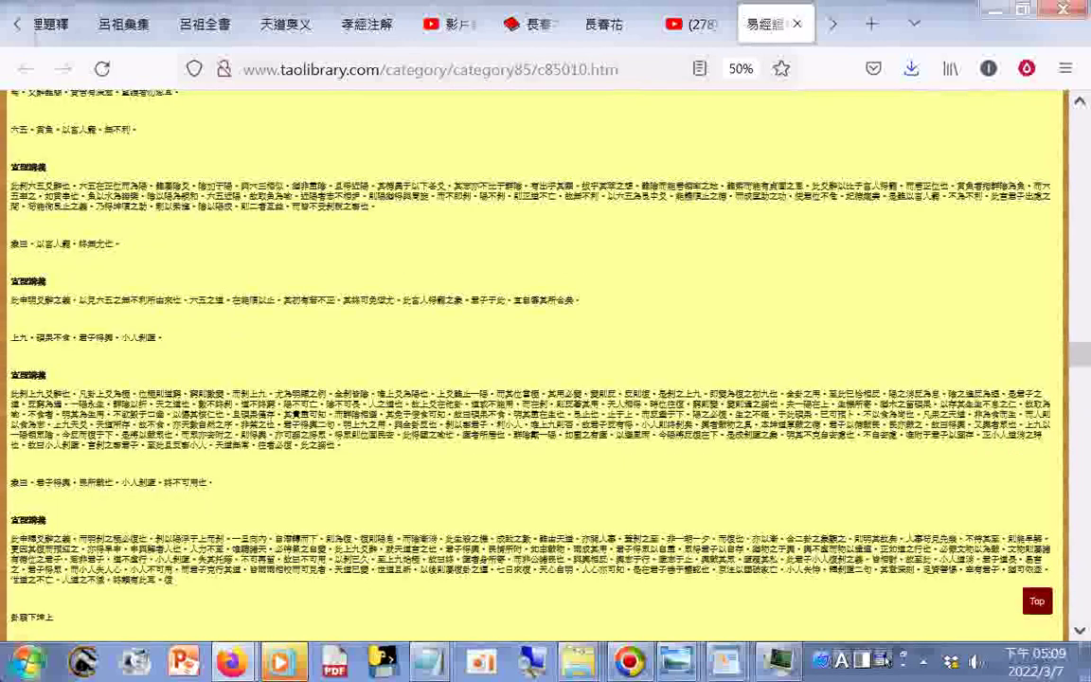
pyautogui.scroll(-5, 530, 360)
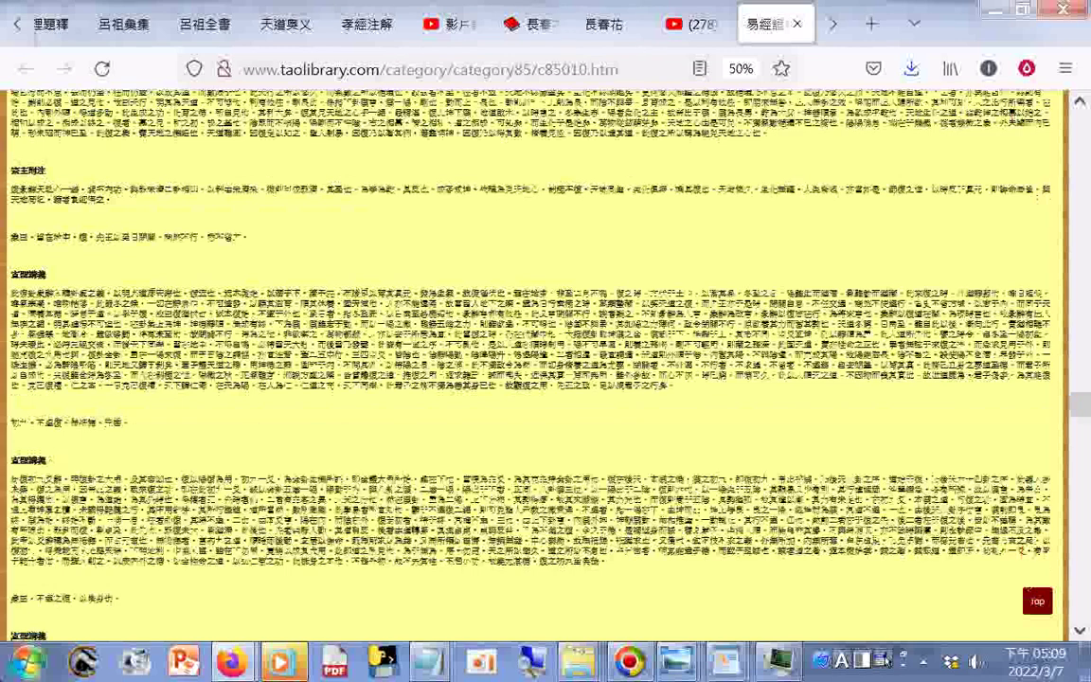
pyautogui.scroll(-5, 530, 360)
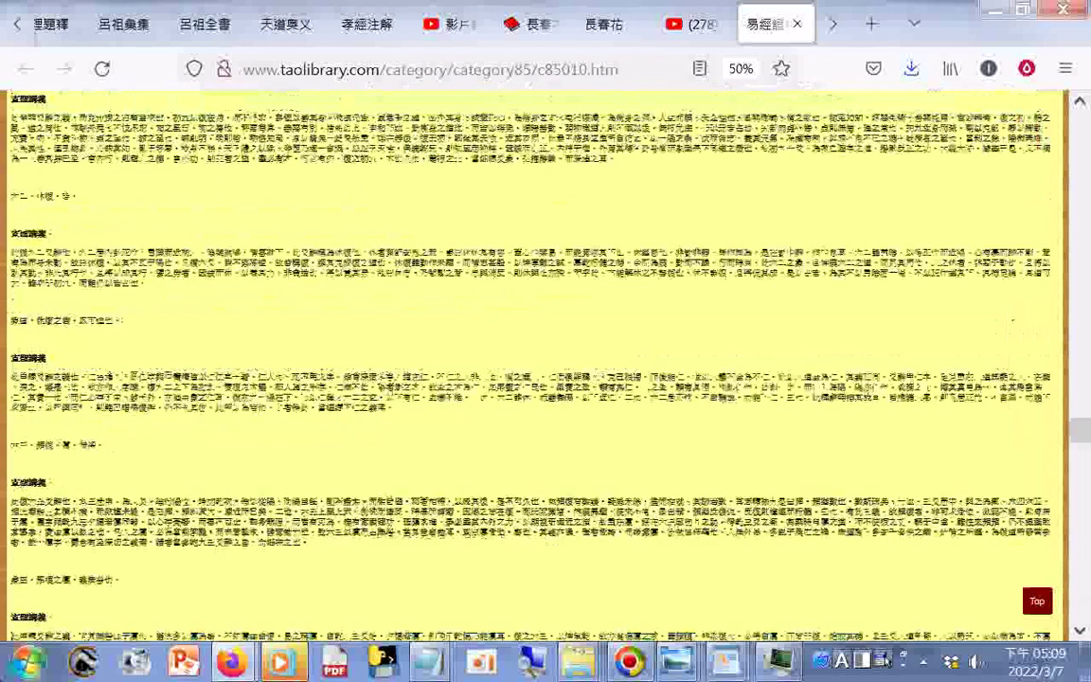
pyautogui.scroll(-5, 530, 359)
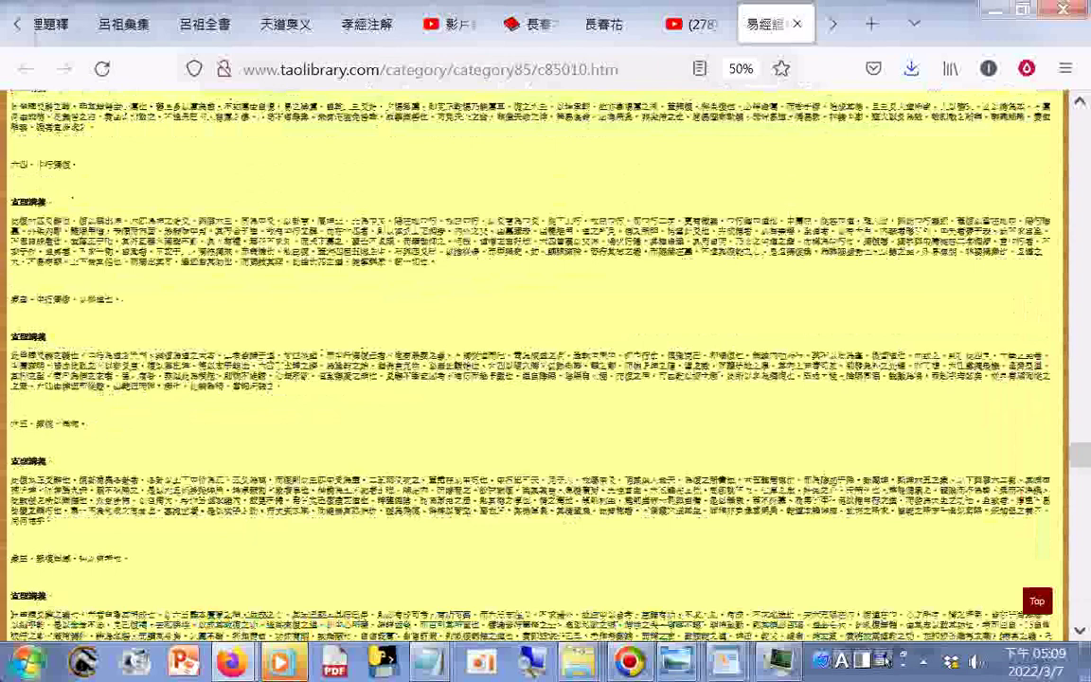
pyautogui.scroll(-5, 530, 360)
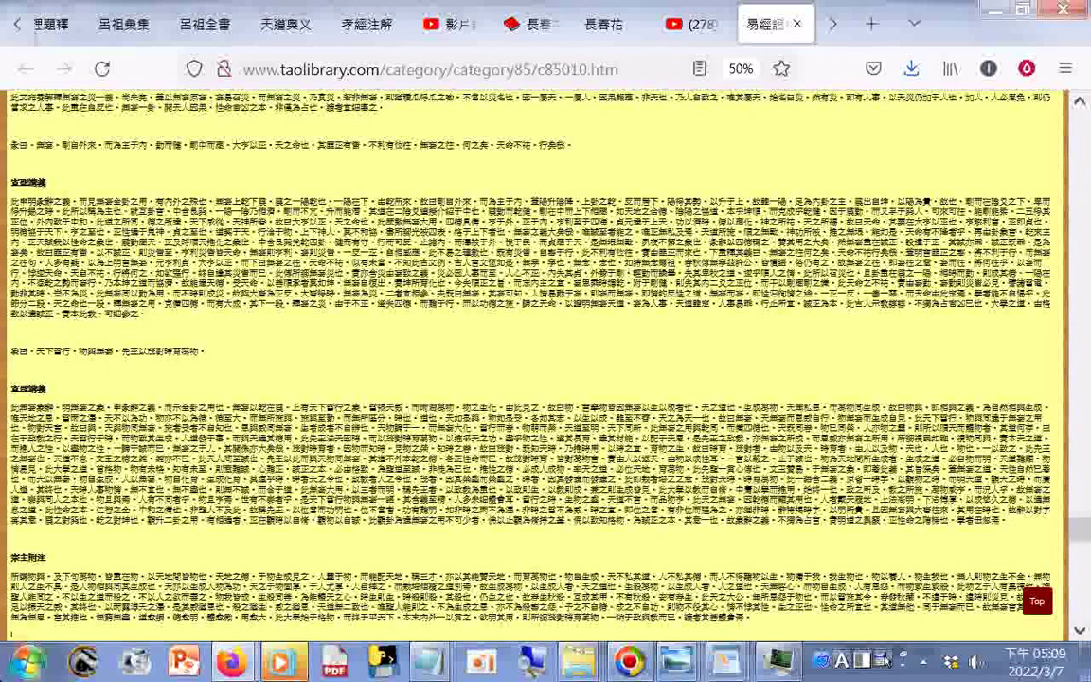
pyautogui.scroll(-5, 530, 360)
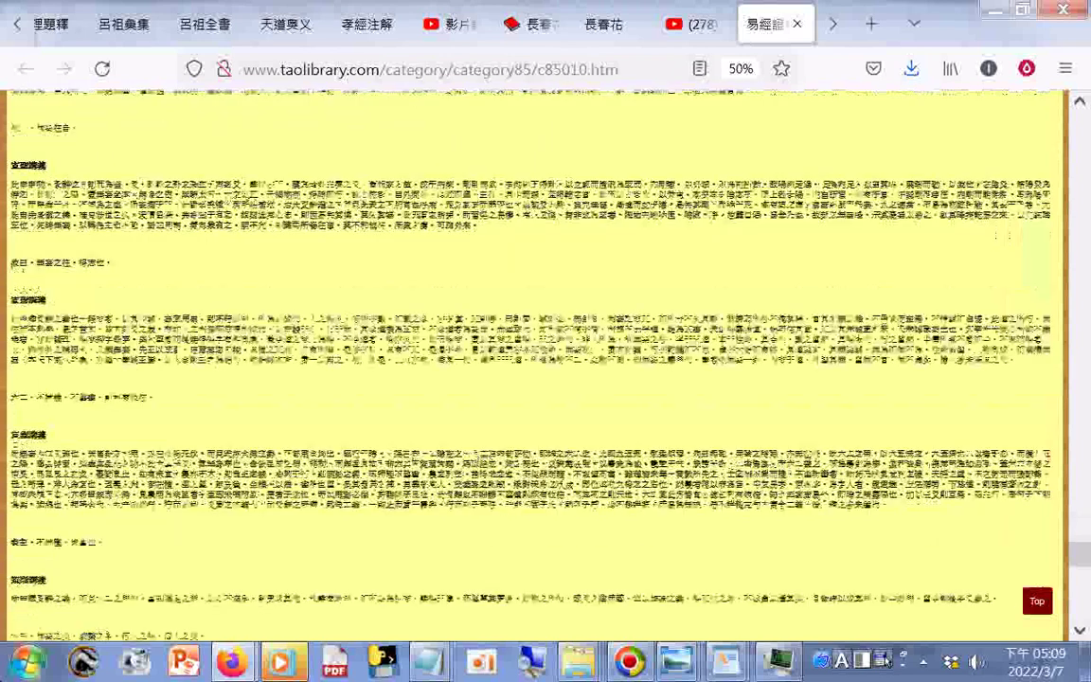
pyautogui.scroll(-5, 530, 359)
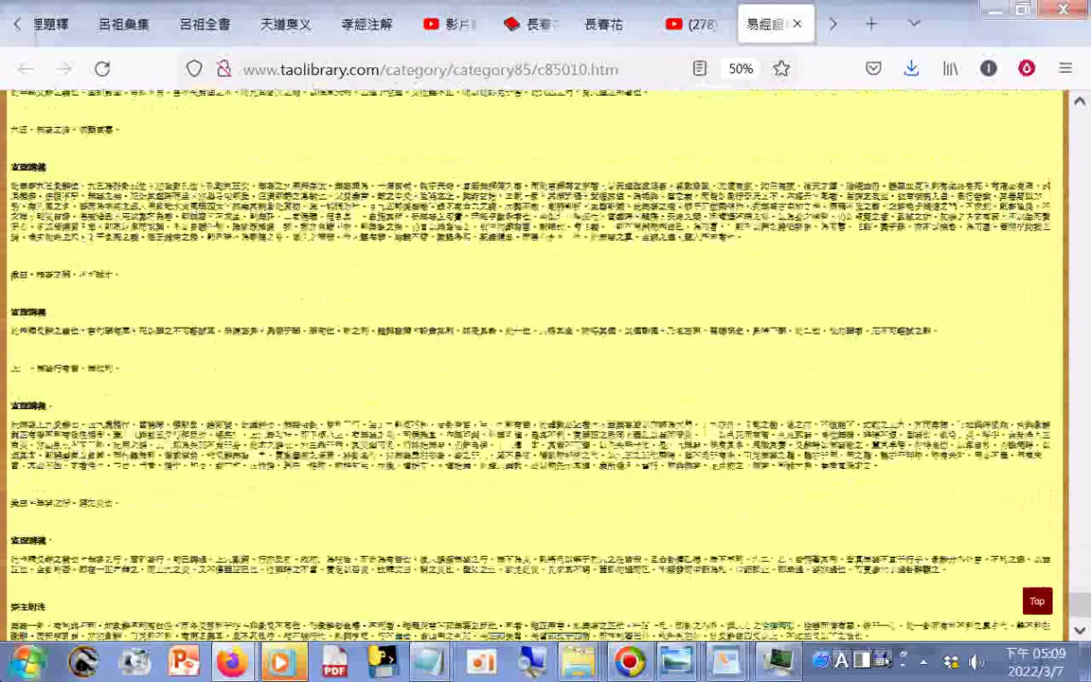
pyautogui.scroll(-2, 530, 360)
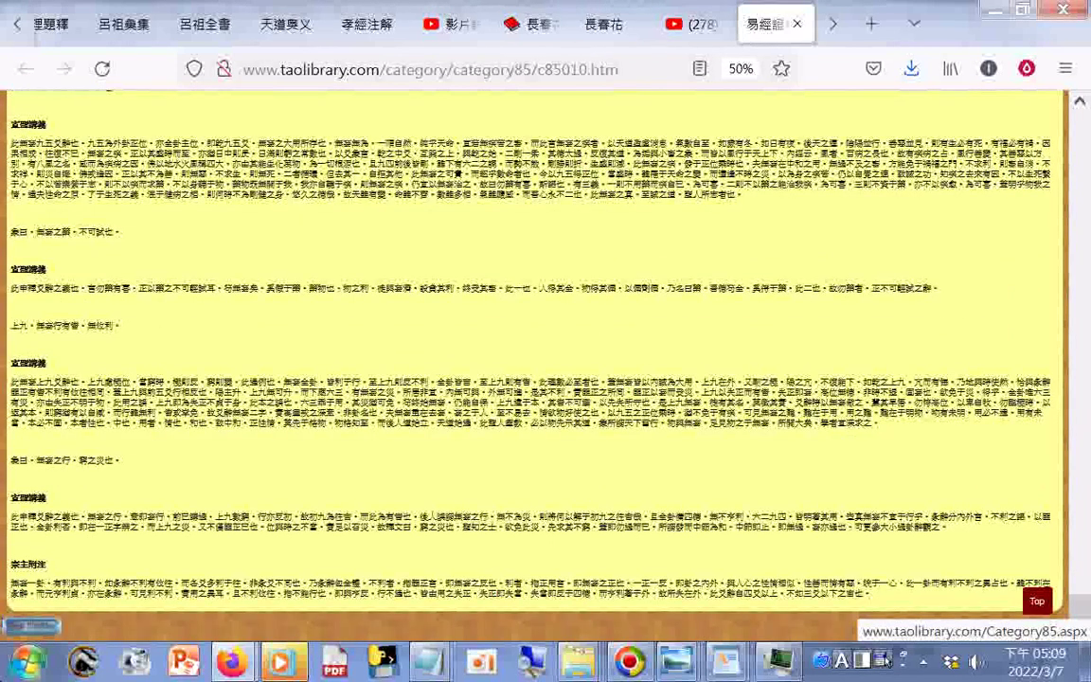
# Open 易經證釋(上經第十一冊) from the YouTube community post and save it as the complete web page 易經證釋(上經第十一冊) 大畜、頤、大過.htm in the 易經證釋 folder on Transcend (H:)
pyautogui.click(689, 35)
pyautogui.click(408, 536)
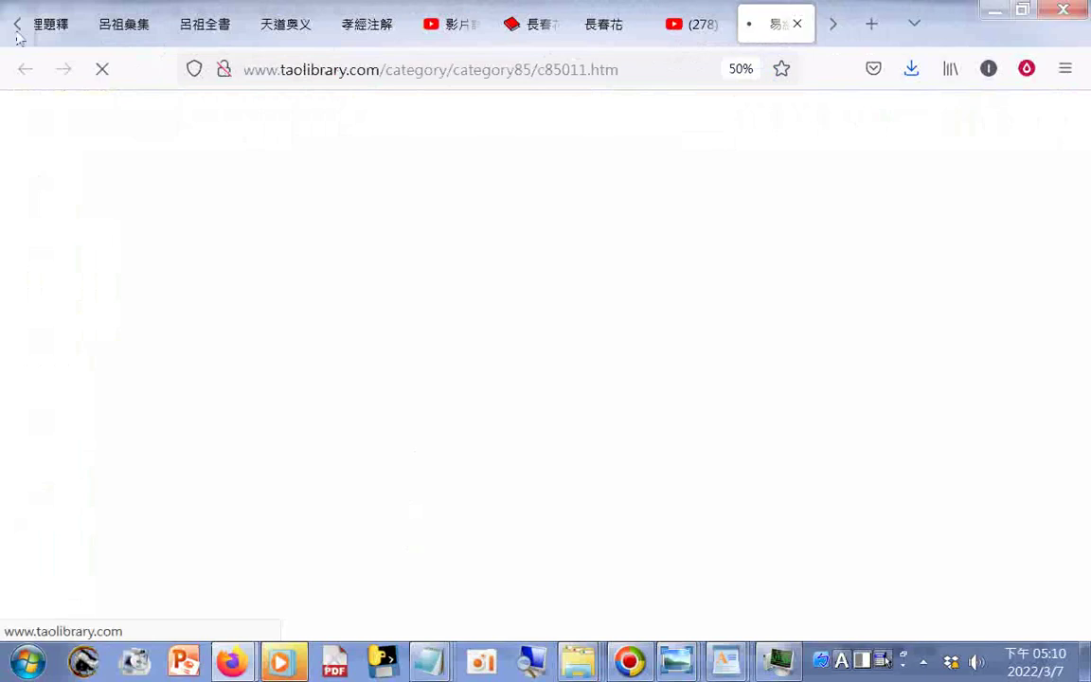
pyautogui.hotkey('ctrl', 's')
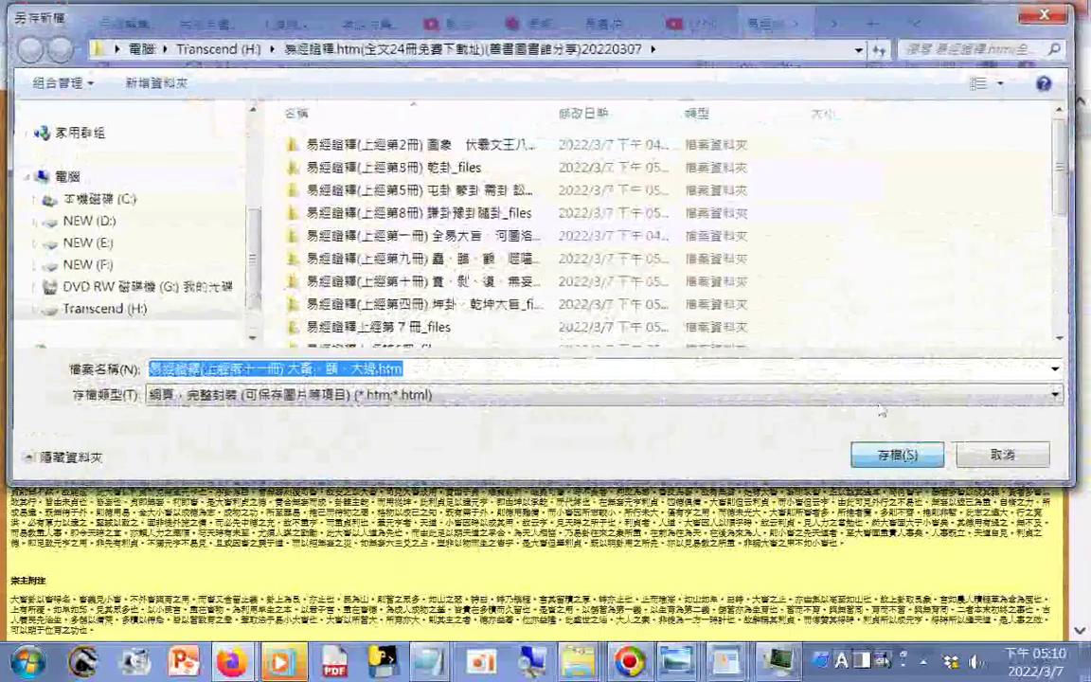
pyautogui.click(896, 454)
# Take a browser screenshot of the visible area of the 易經證釋(上經第十一冊) page and download it
pyautogui.rightClick(101, 228)
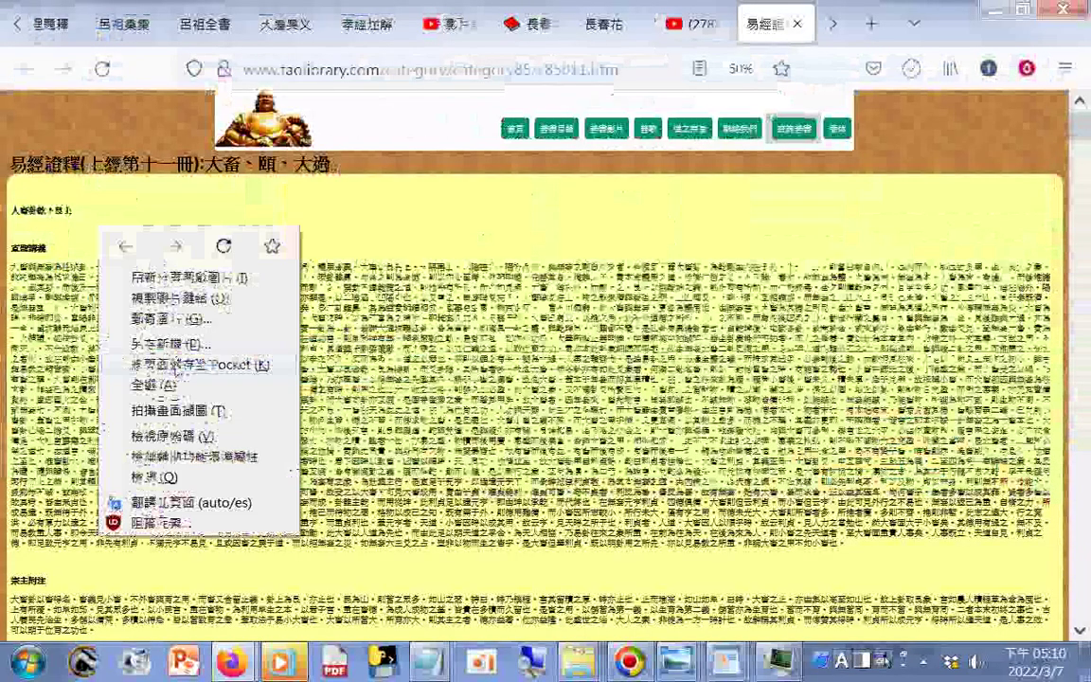
pyautogui.click(180, 410)
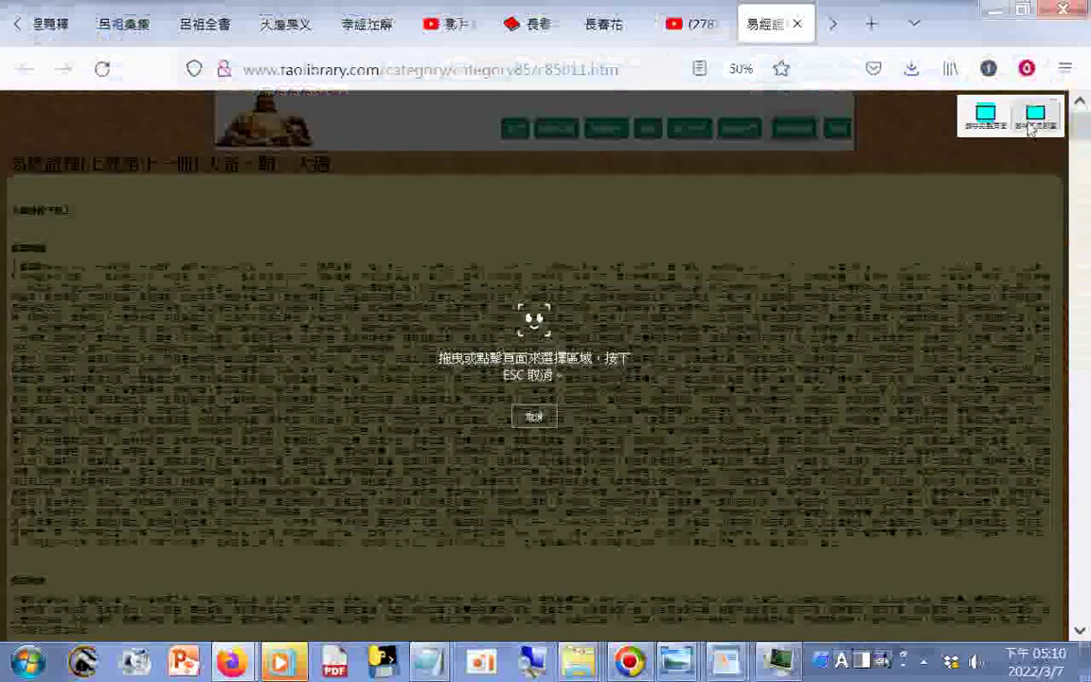
pyautogui.click(1042, 115)
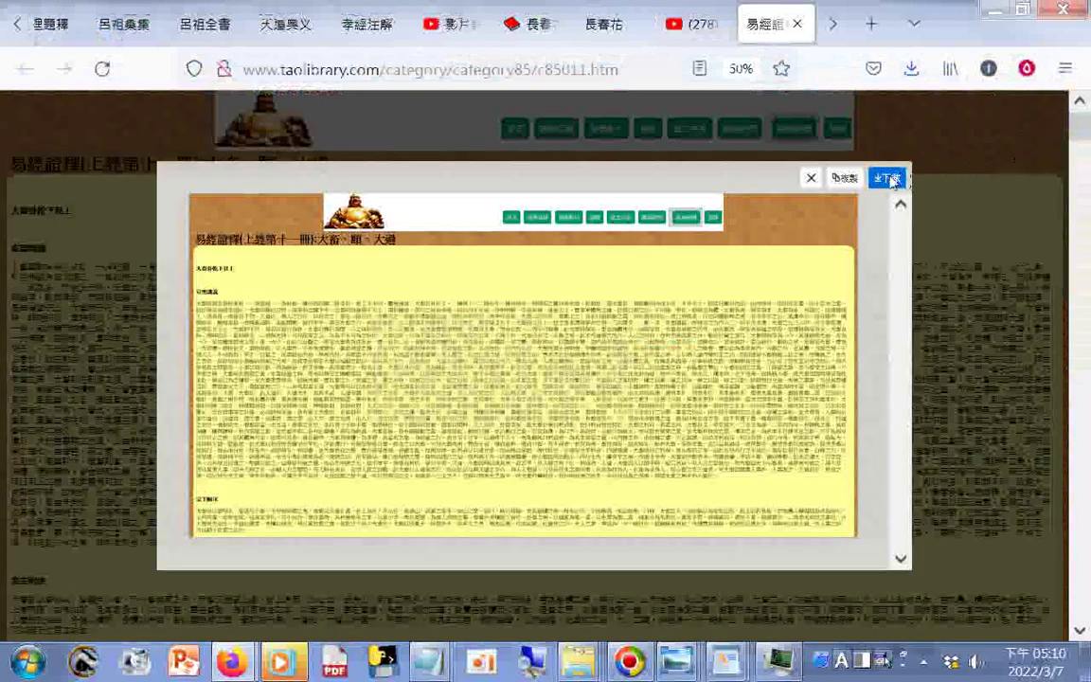
pyautogui.click(887, 179)
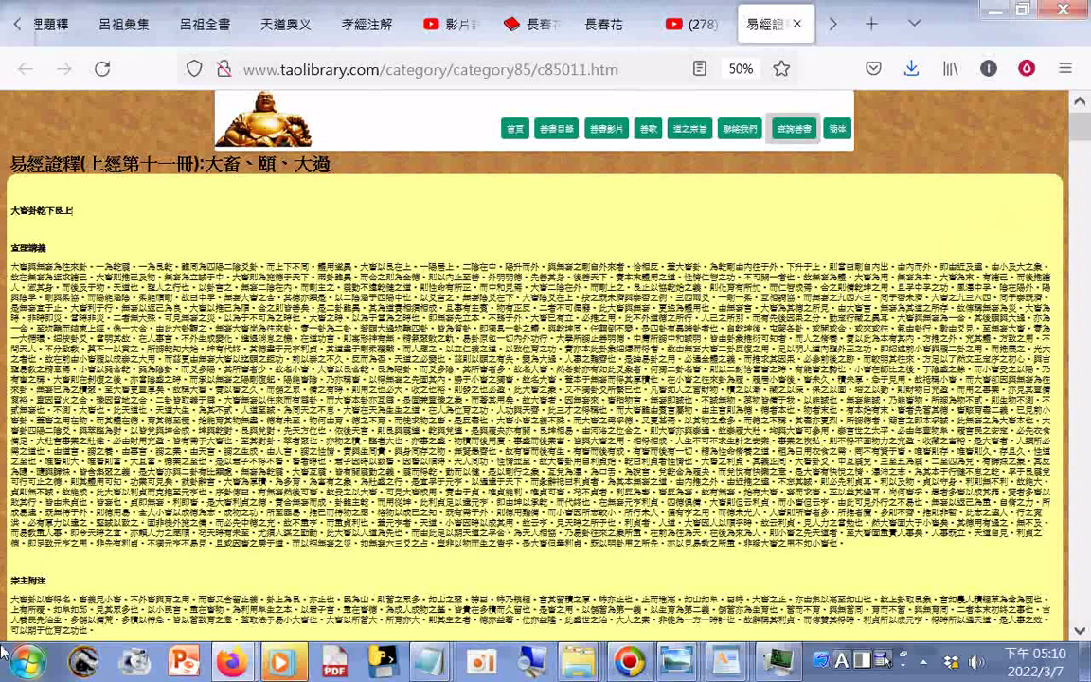
# Look through the full text of 易經證釋(上經第十一冊), from 大畜卦 through 頤卦 and 大過卦 to the end of the page
pyautogui.press('pagedown')
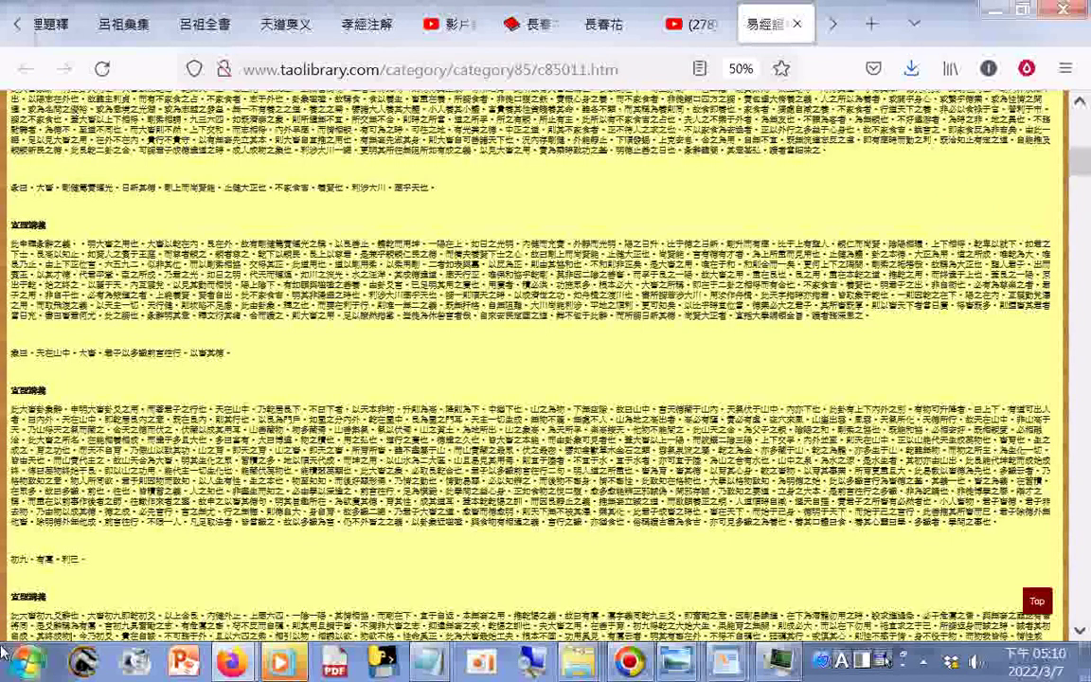
pyautogui.press('pagedown')
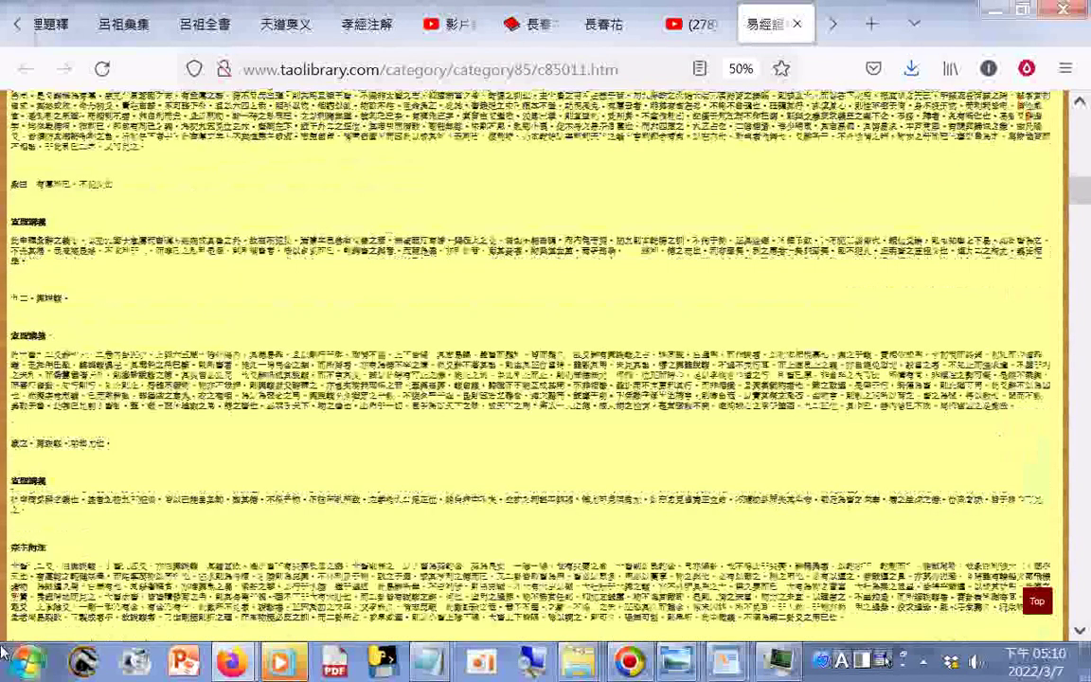
pyautogui.press('pagedown')
pyautogui.press('pagedown')
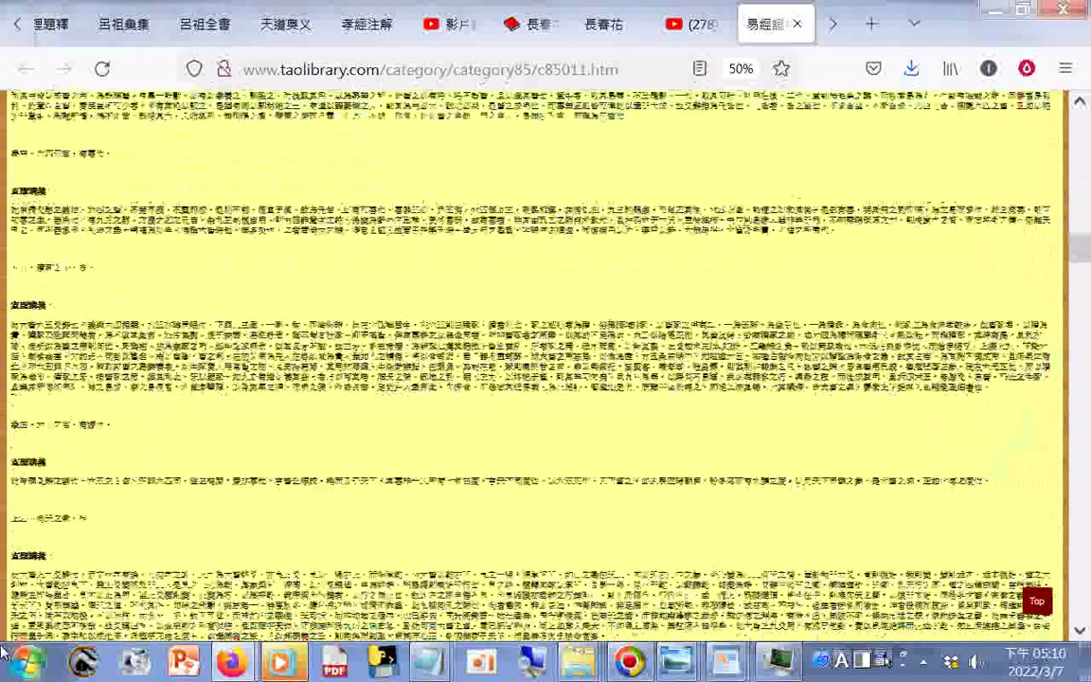
pyautogui.press('pagedown')
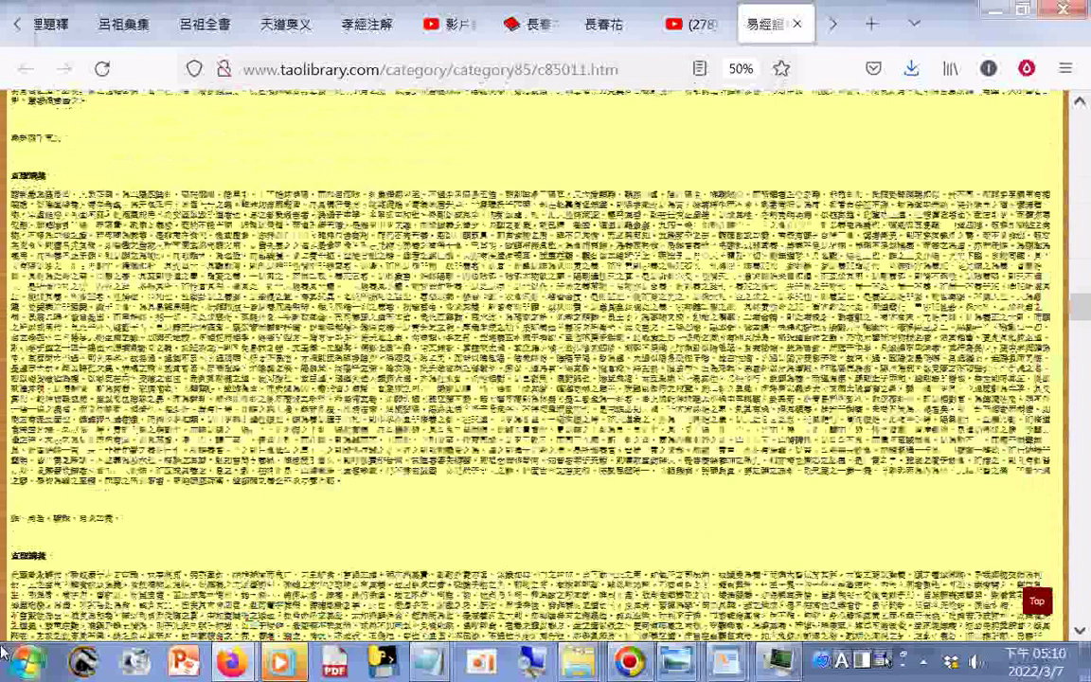
pyautogui.press('pagedown')
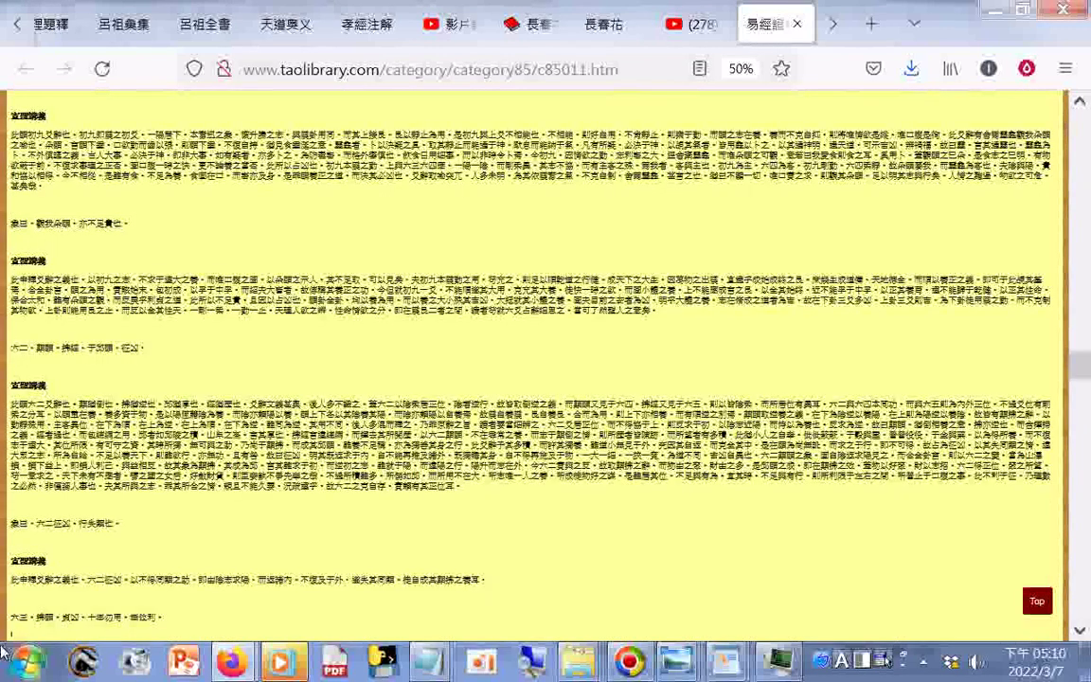
pyautogui.press('pagedown')
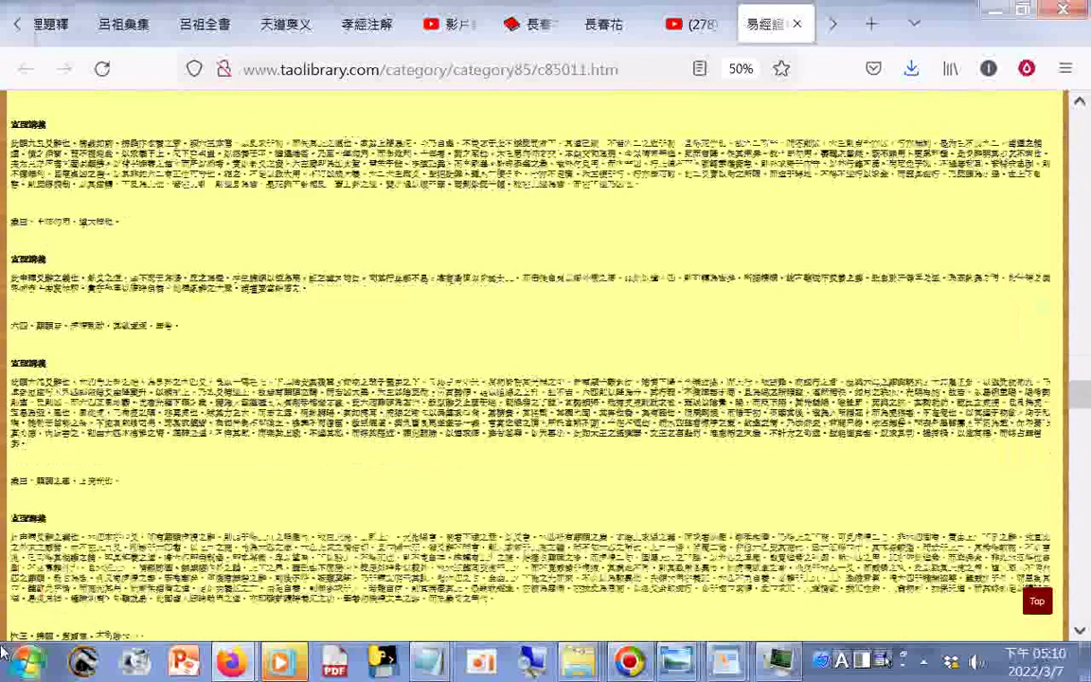
pyautogui.press('pagedown')
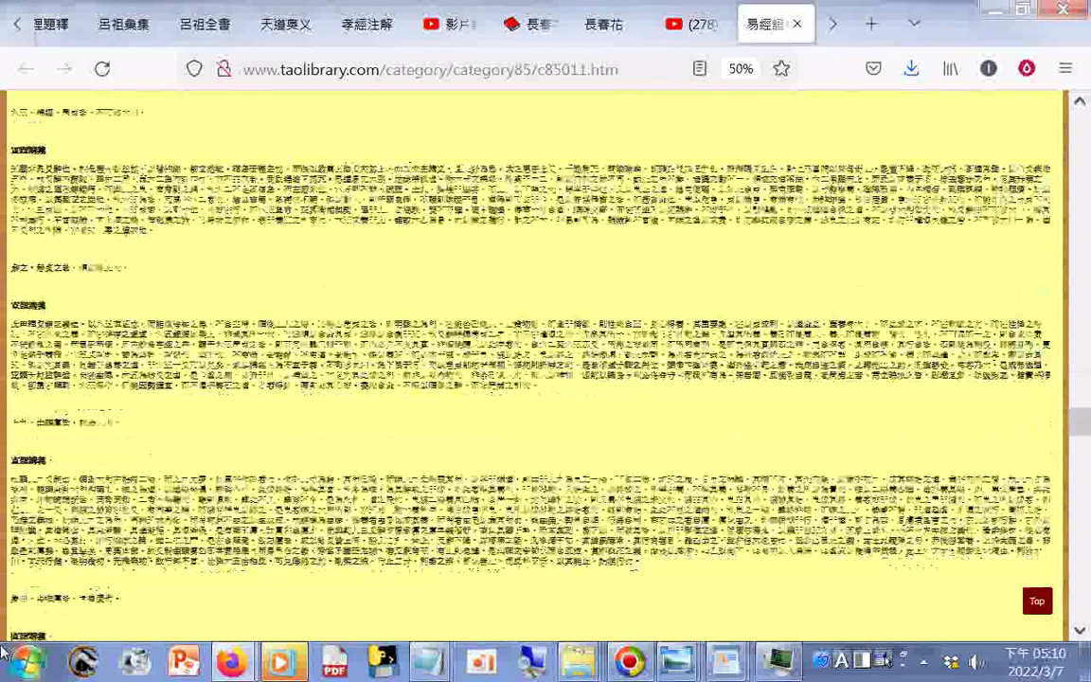
pyautogui.press('pagedown')
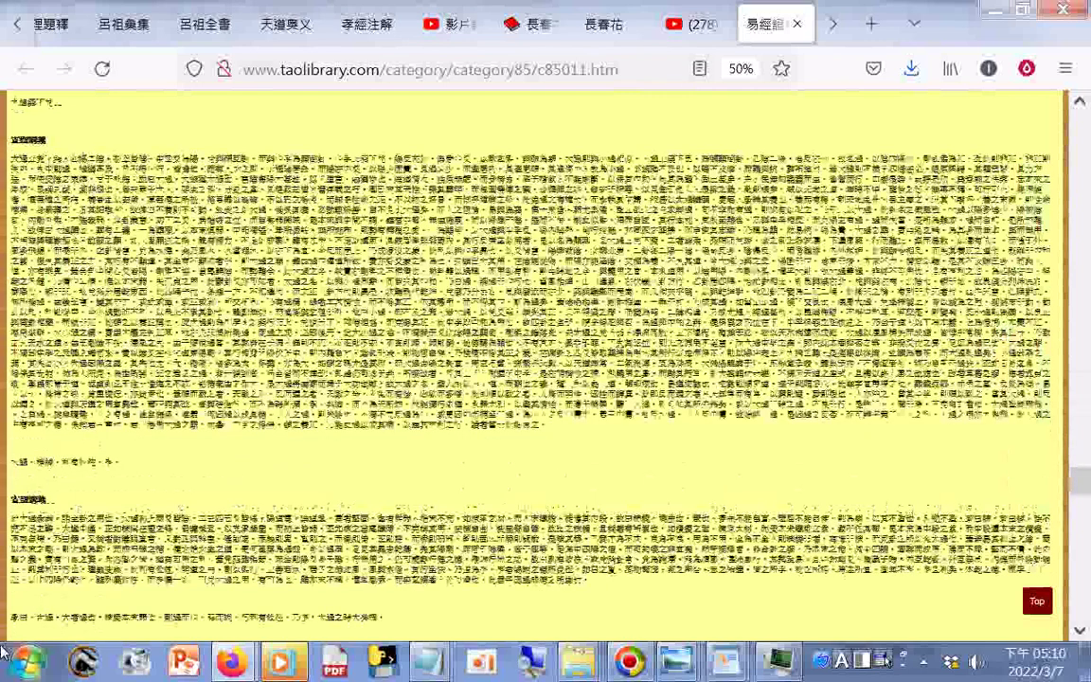
pyautogui.press('pagedown')
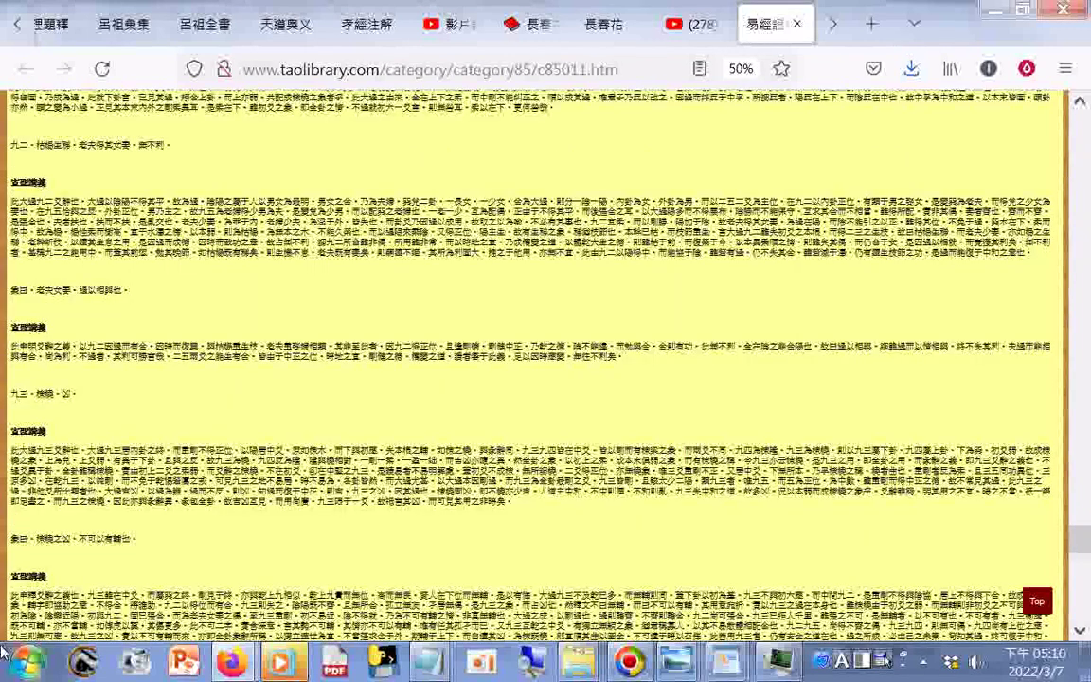
pyautogui.press('pagedown')
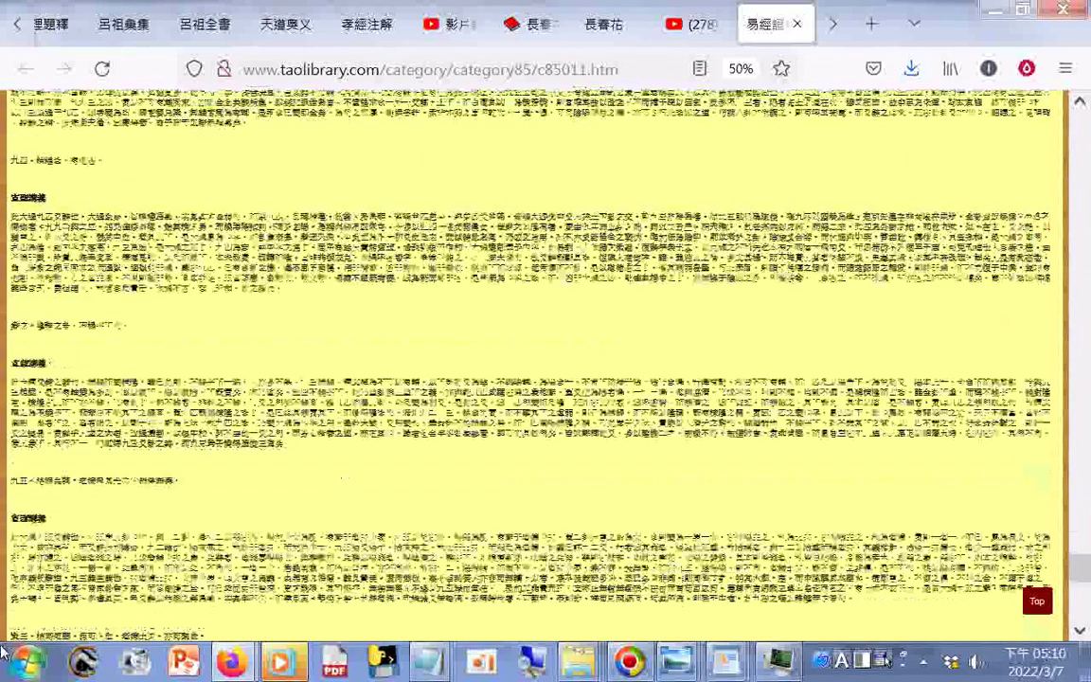
pyautogui.press('pagedown')
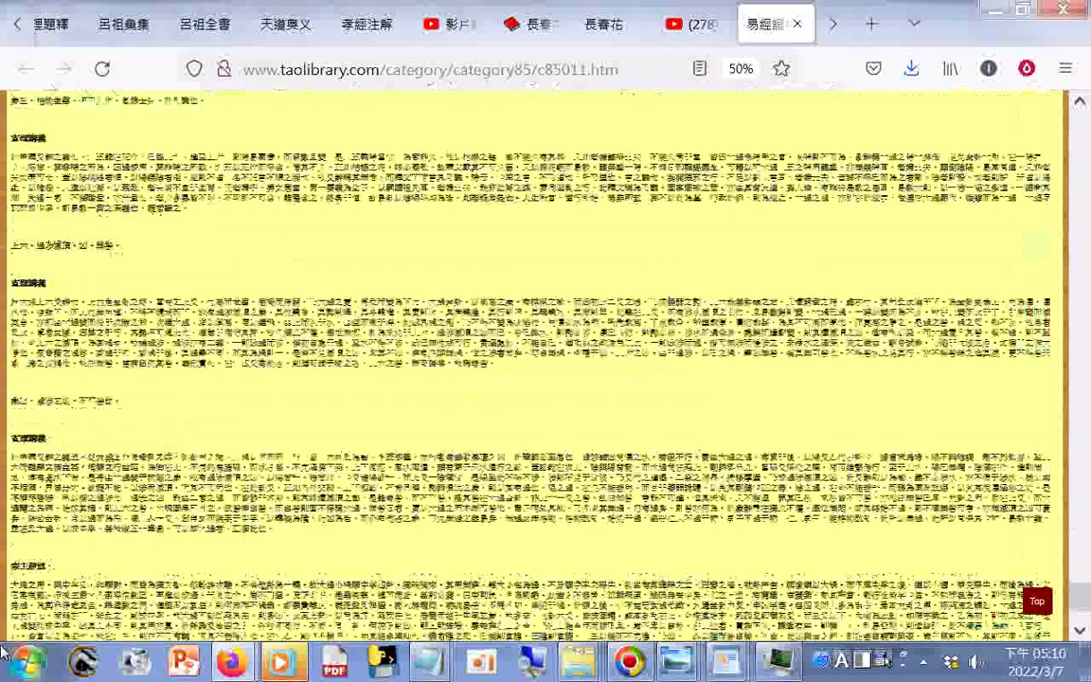
pyautogui.scroll(-3, 341, 359)
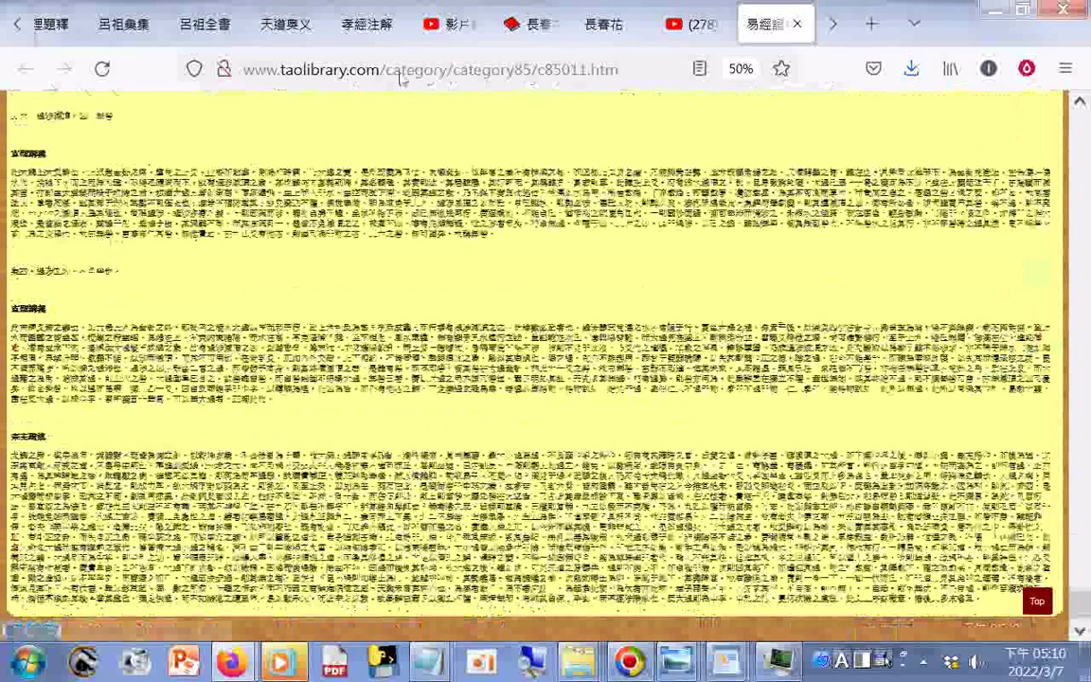
# Open 易經證釋(上經第十二冊) from the YouTube community post and save it as the complete web page 易經證釋(上經第十二冊) 坎、離.htm in the 易經證釋 folder on Transcend (H:)
pyautogui.click(692, 34)
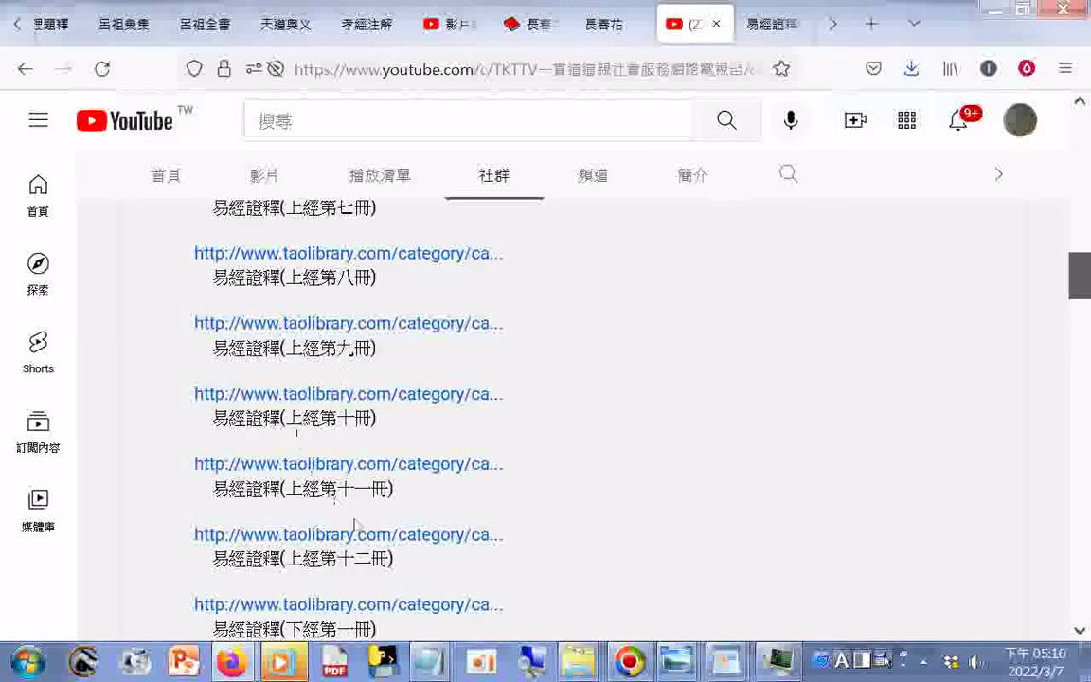
pyautogui.click(399, 608)
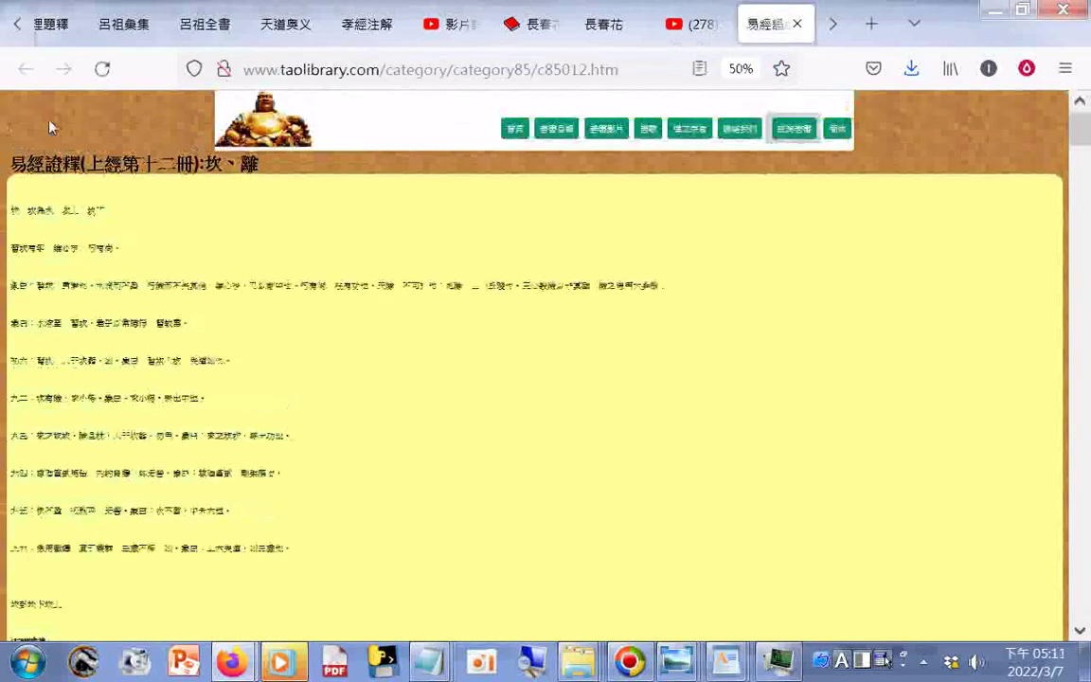
pyautogui.rightClick(49, 126)
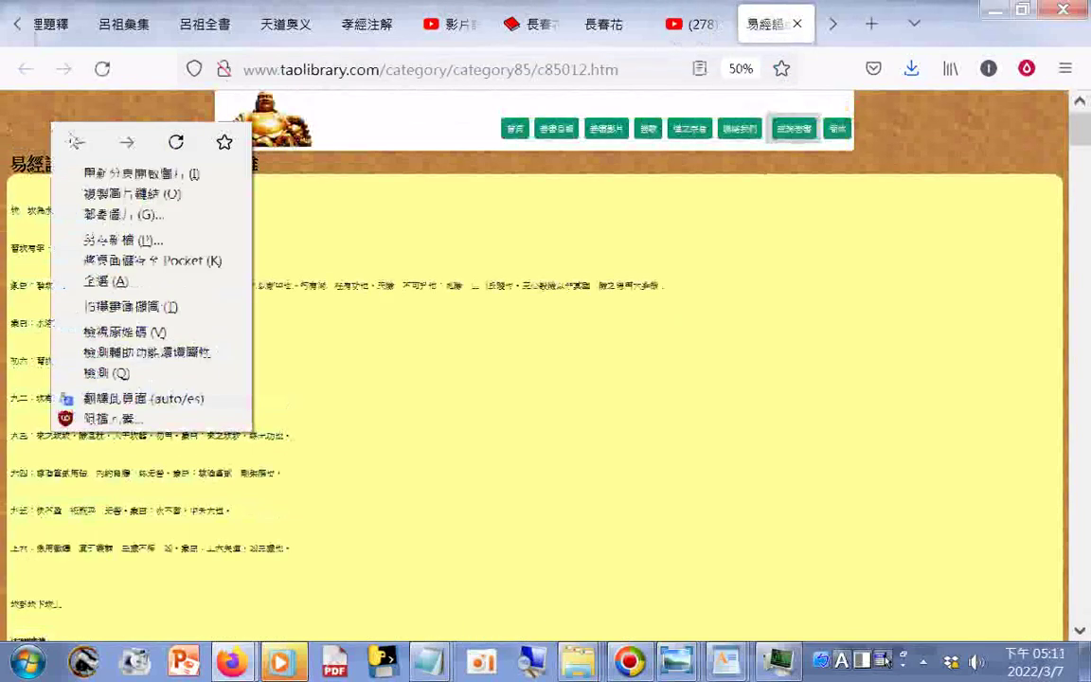
pyautogui.click(120, 248)
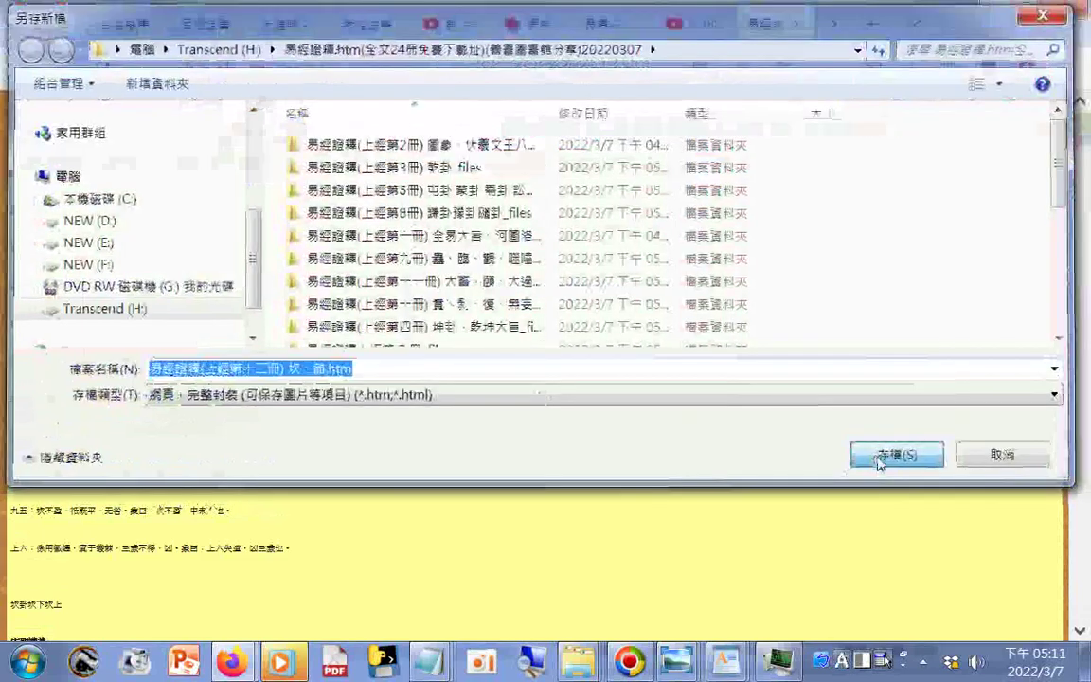
pyautogui.click(878, 458)
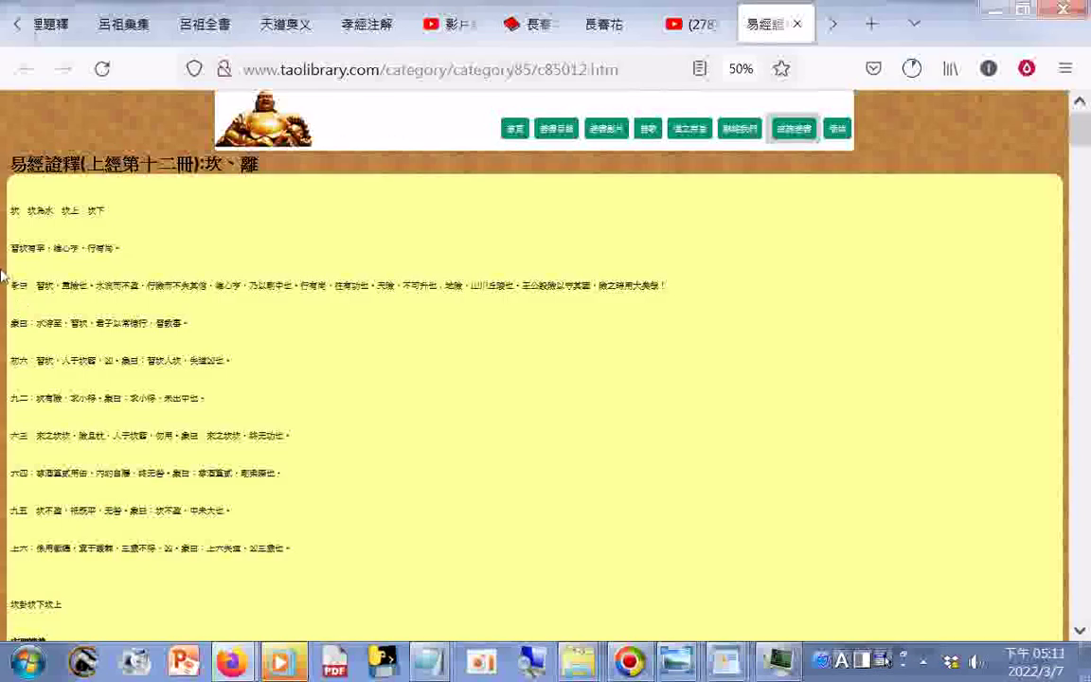
# Take a browser screenshot of the visible area of the 易經證釋(上經第十二冊) page and download it
pyautogui.rightClick(127, 219)
pyautogui.click(208, 402)
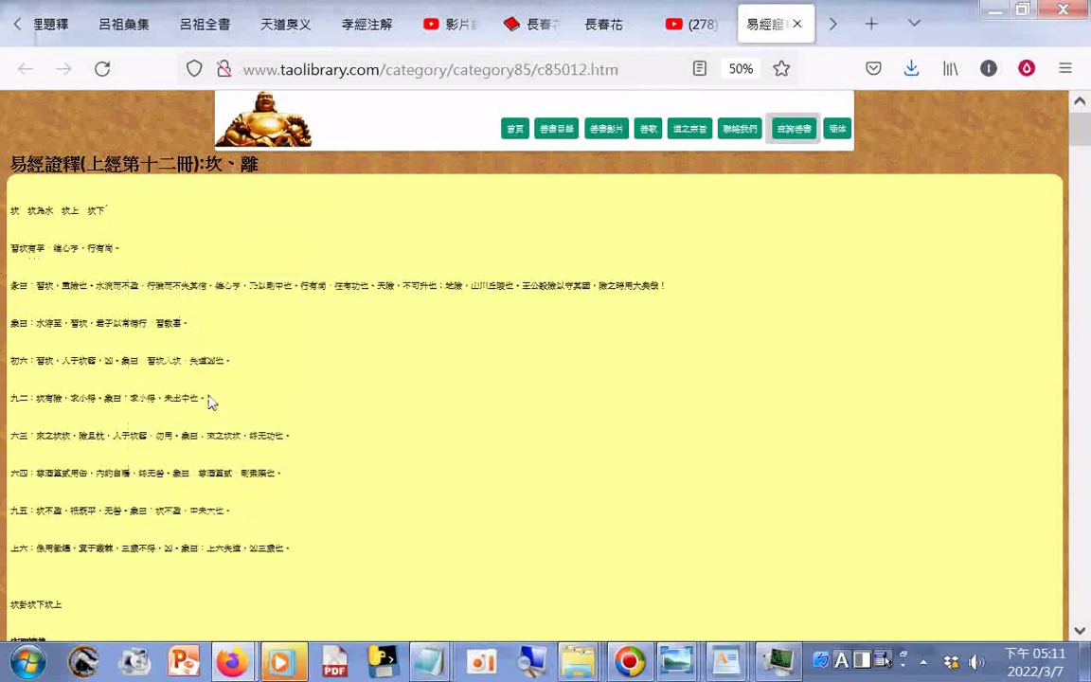
pyautogui.click(975, 110)
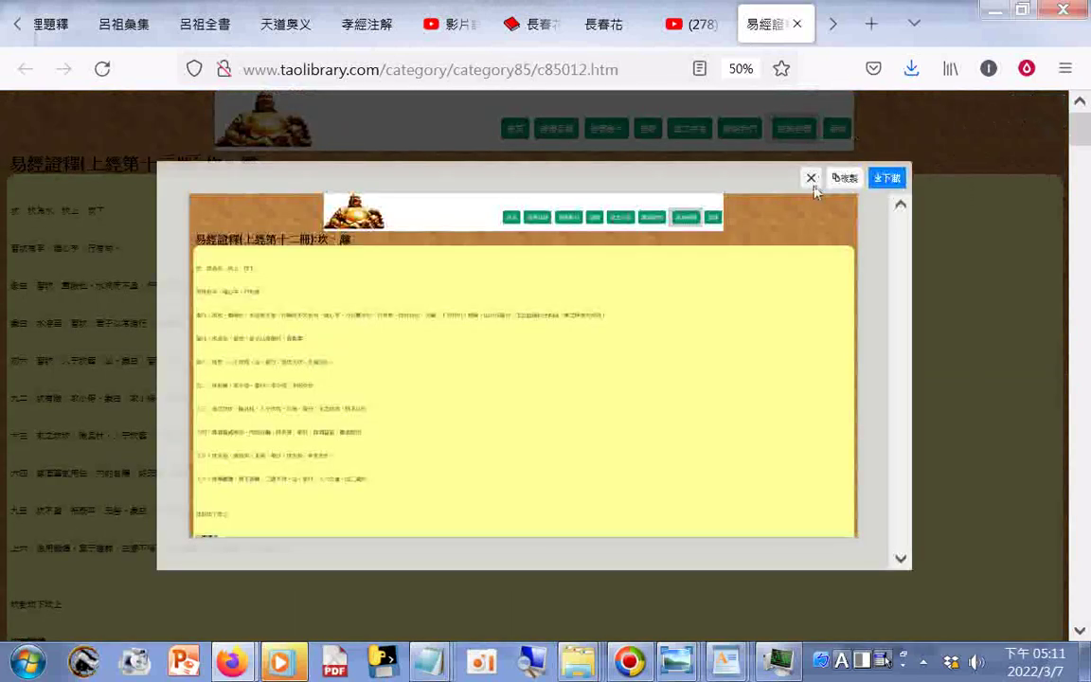
pyautogui.click(890, 178)
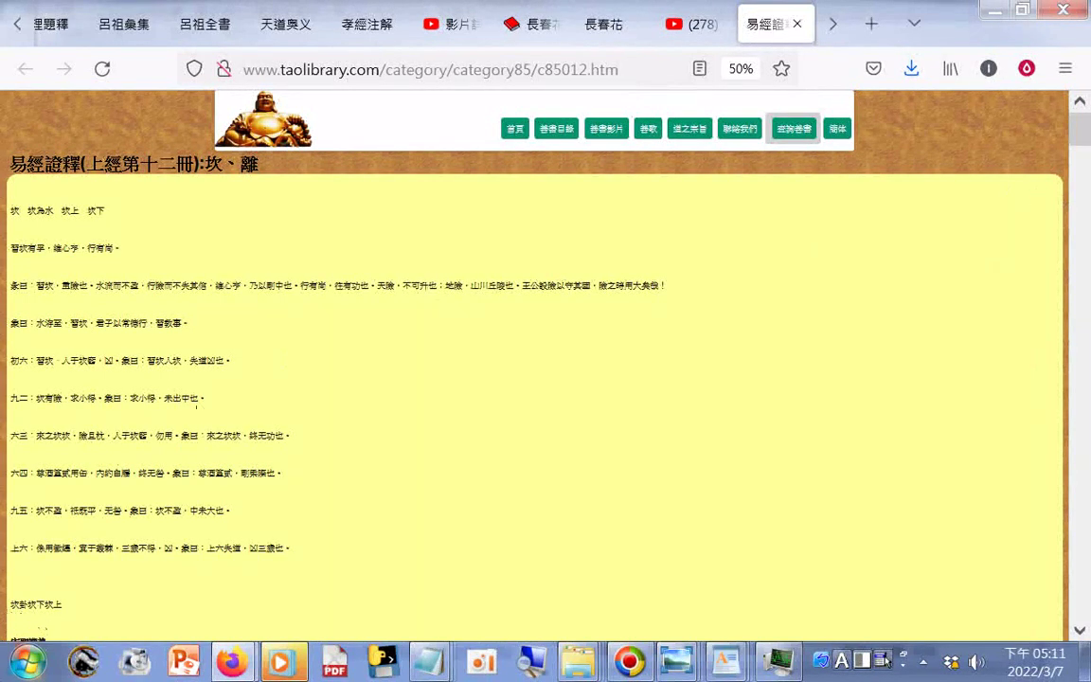
# Look through the full text of 易經證釋(上經第十二冊), from 坎卦 through 離卦 to the end of the page
pyautogui.scroll(-2, 540, 379)
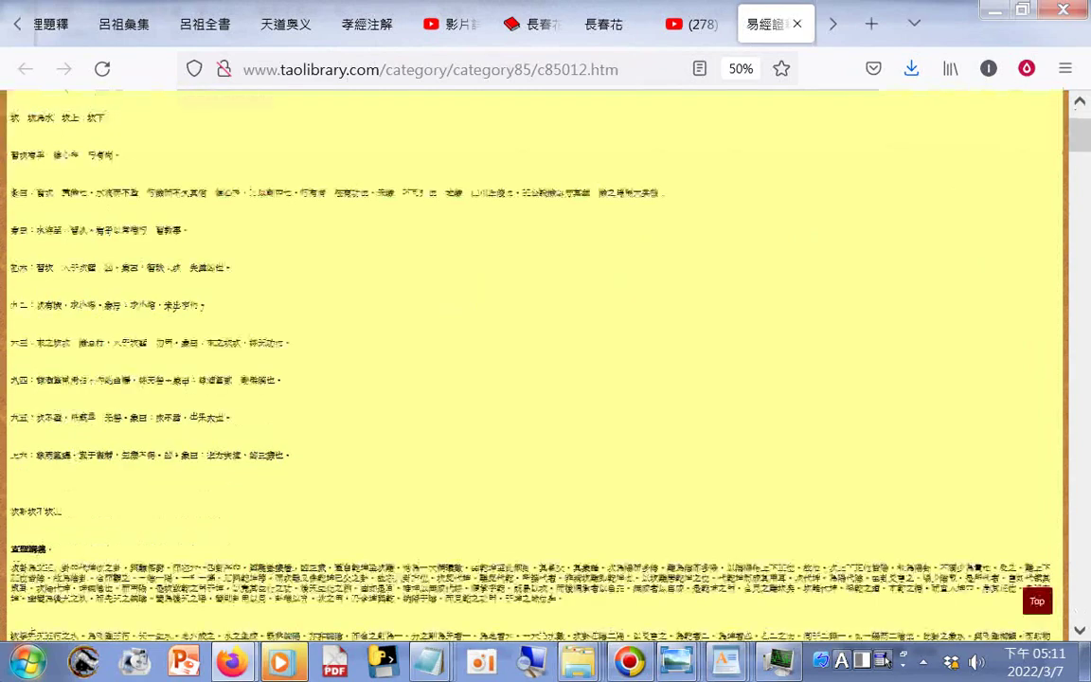
pyautogui.press('pagedown')
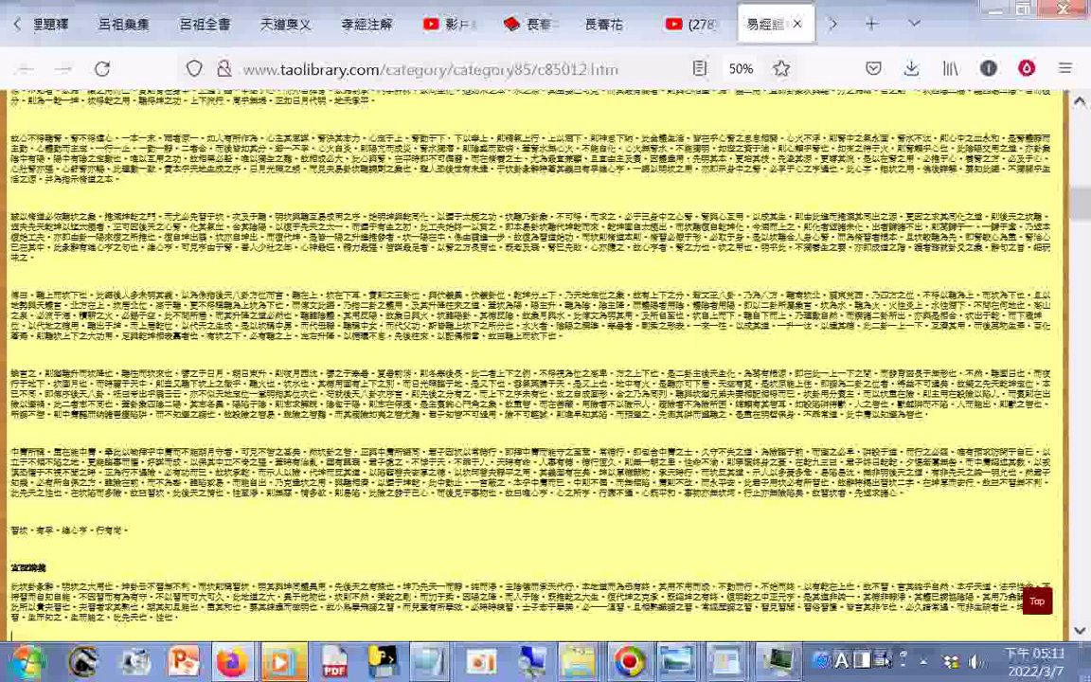
pyautogui.scroll(-3, 539, 379)
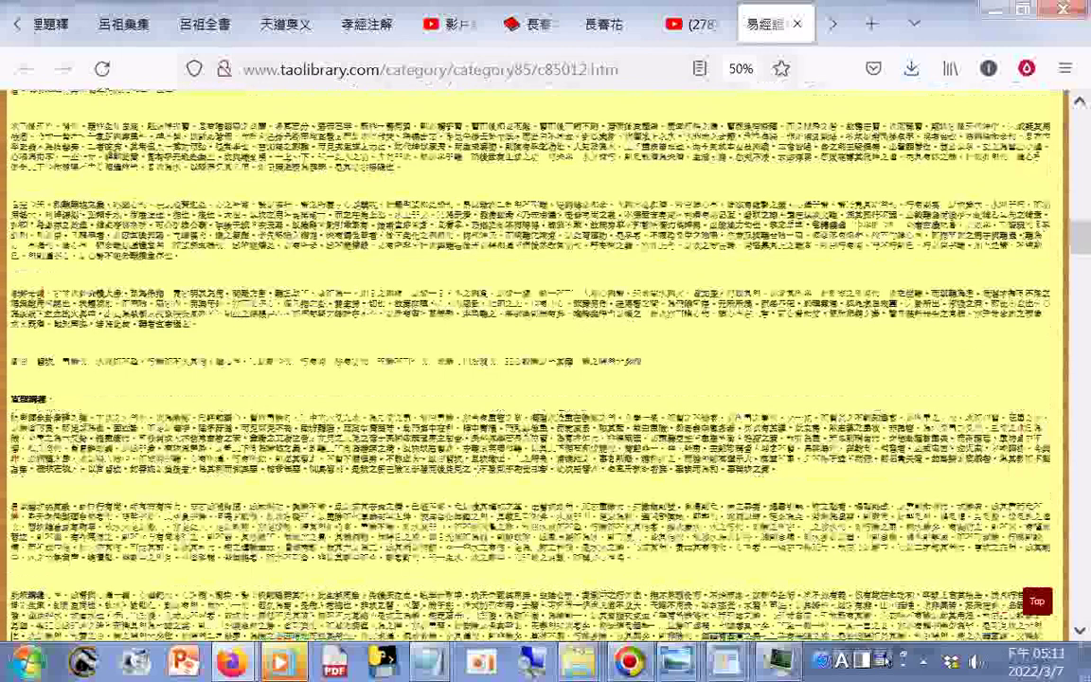
pyautogui.scroll(-5, 539, 379)
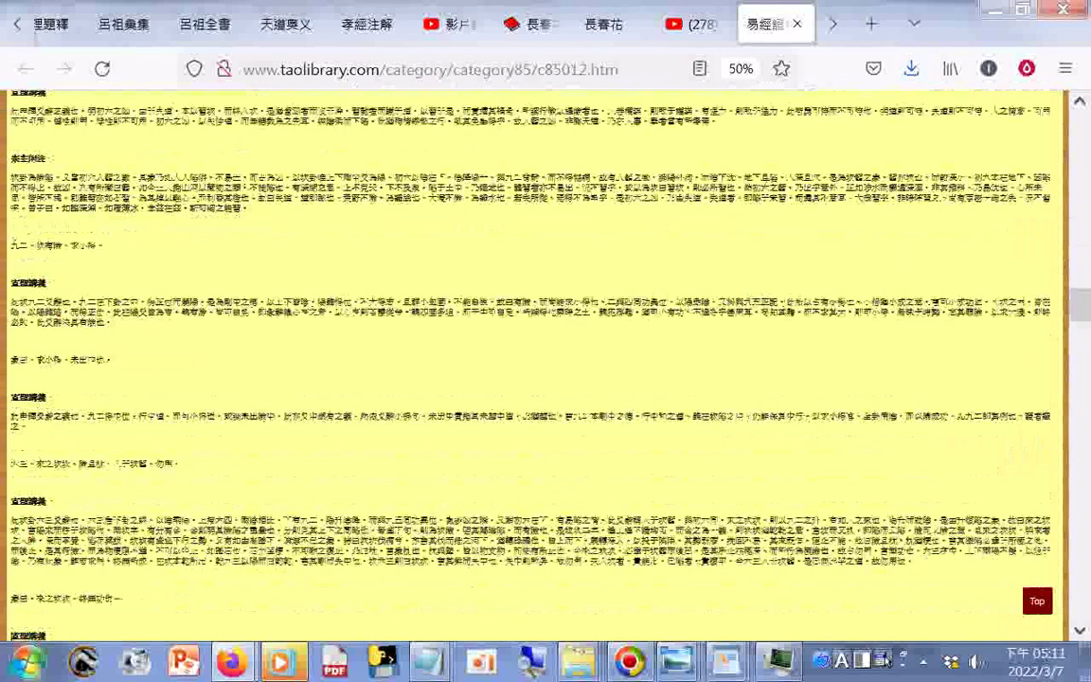
pyautogui.scroll(-5, 540, 379)
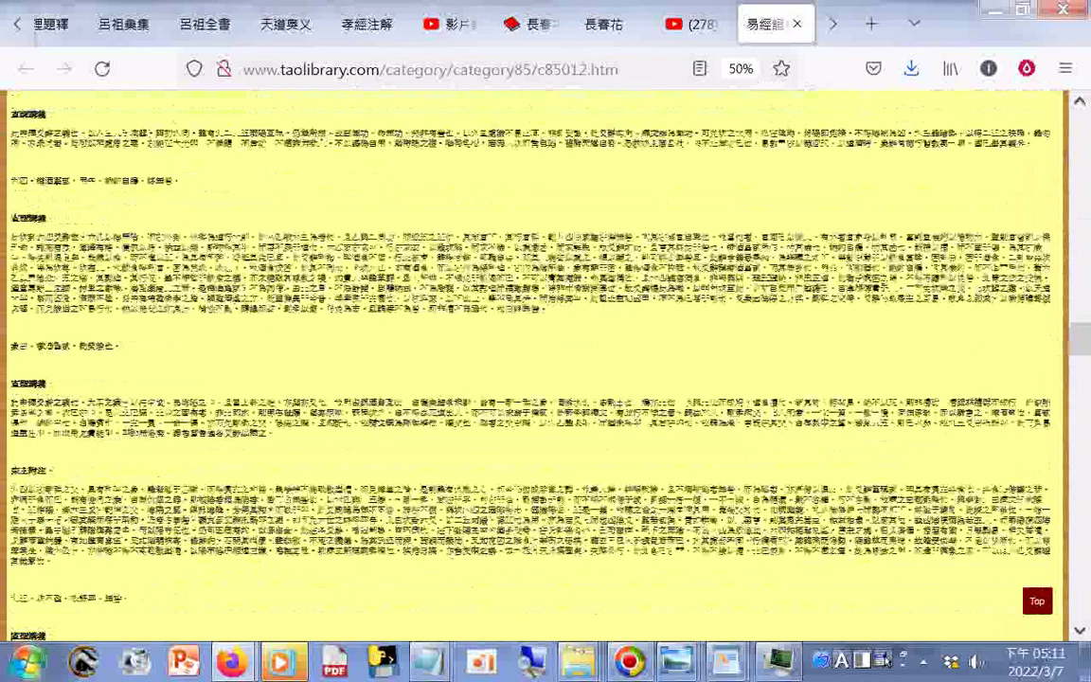
pyautogui.scroll(-5, 539, 379)
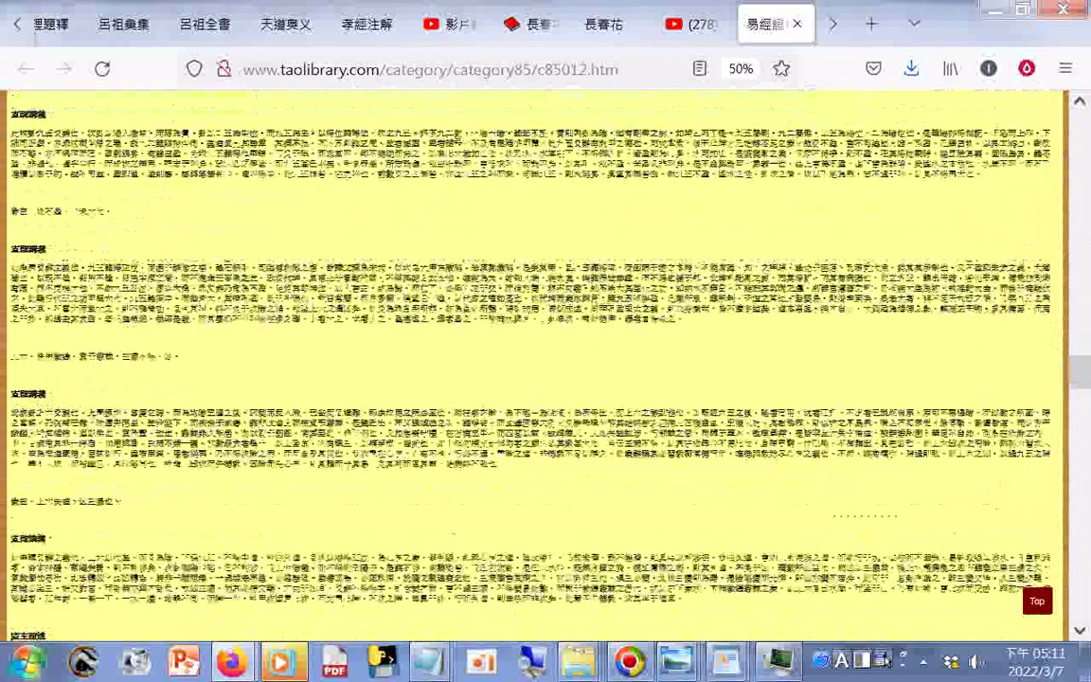
pyautogui.scroll(-5, 540, 379)
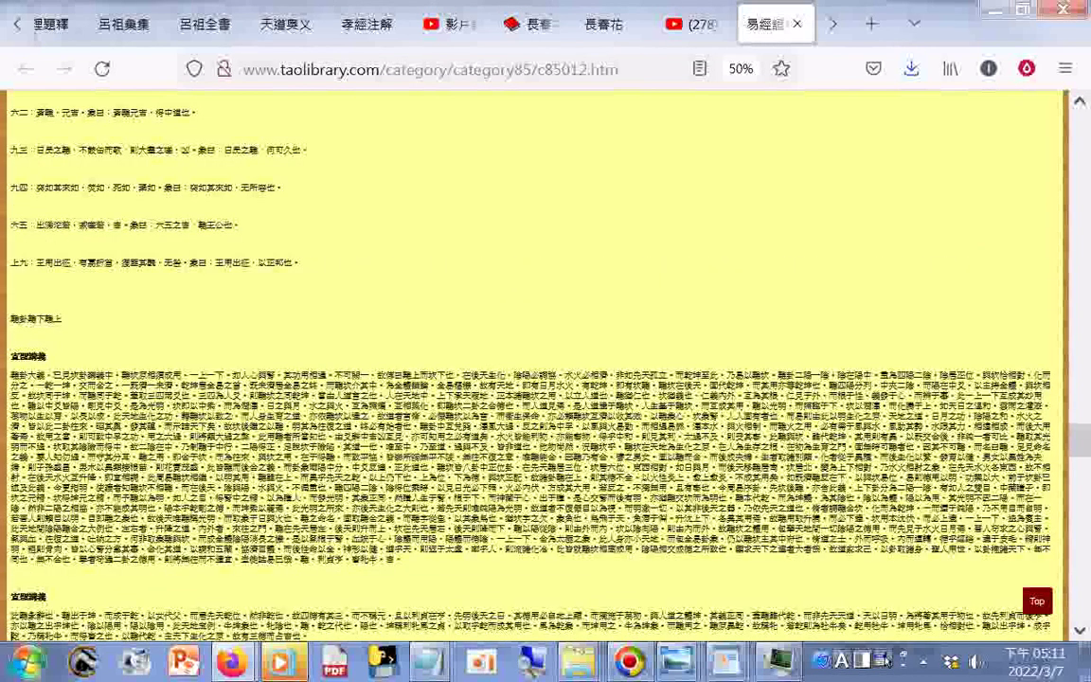
pyautogui.scroll(-5, 540, 379)
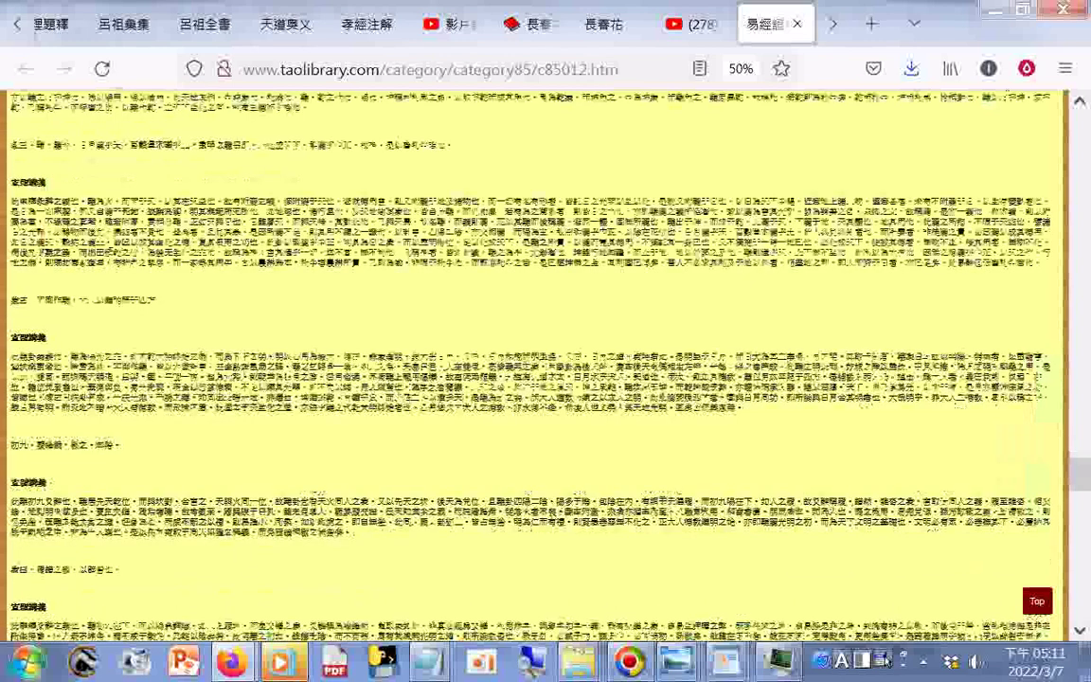
pyautogui.scroll(-5, 540, 379)
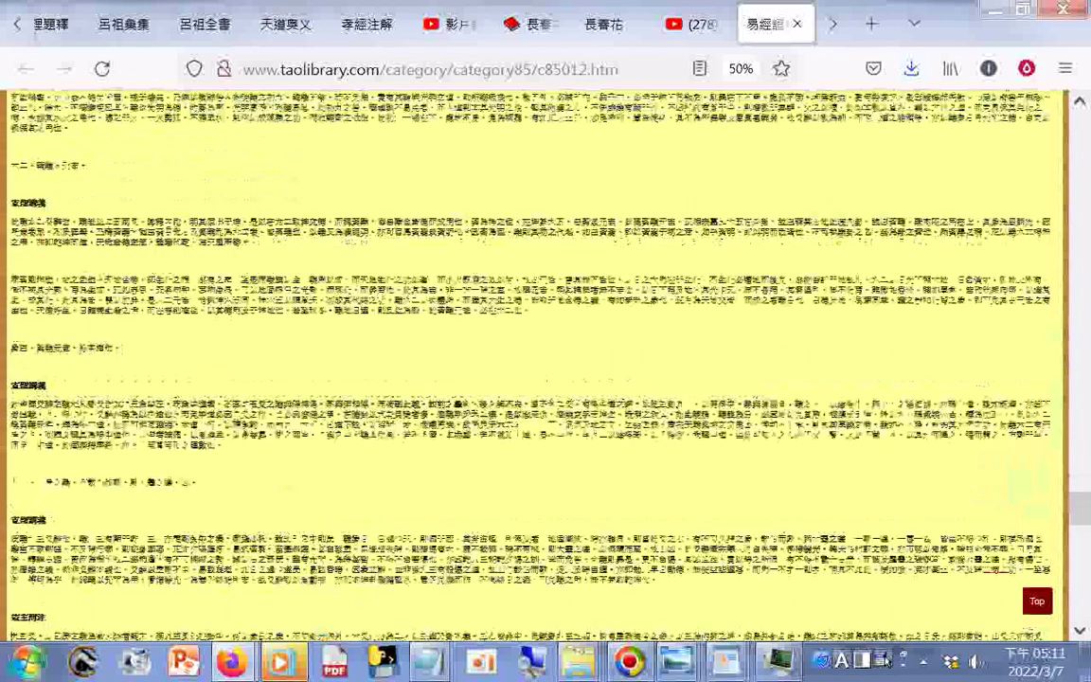
pyautogui.scroll(-5, 540, 379)
pyautogui.scroll(-5, 540, 379)
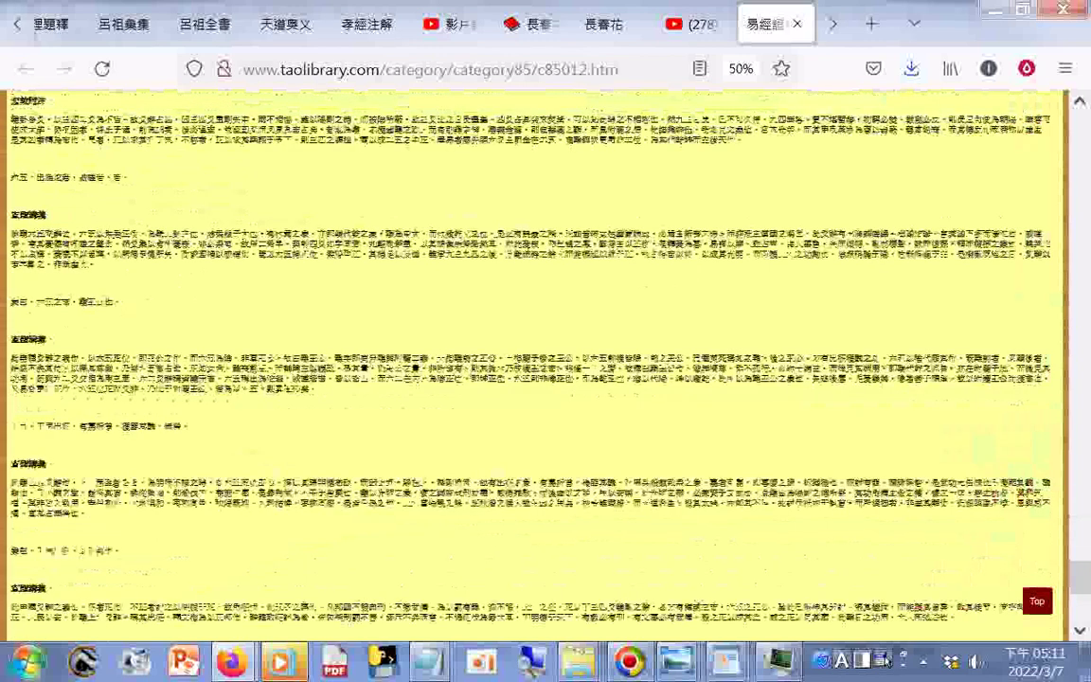
pyautogui.scroll(-5, 151, 377)
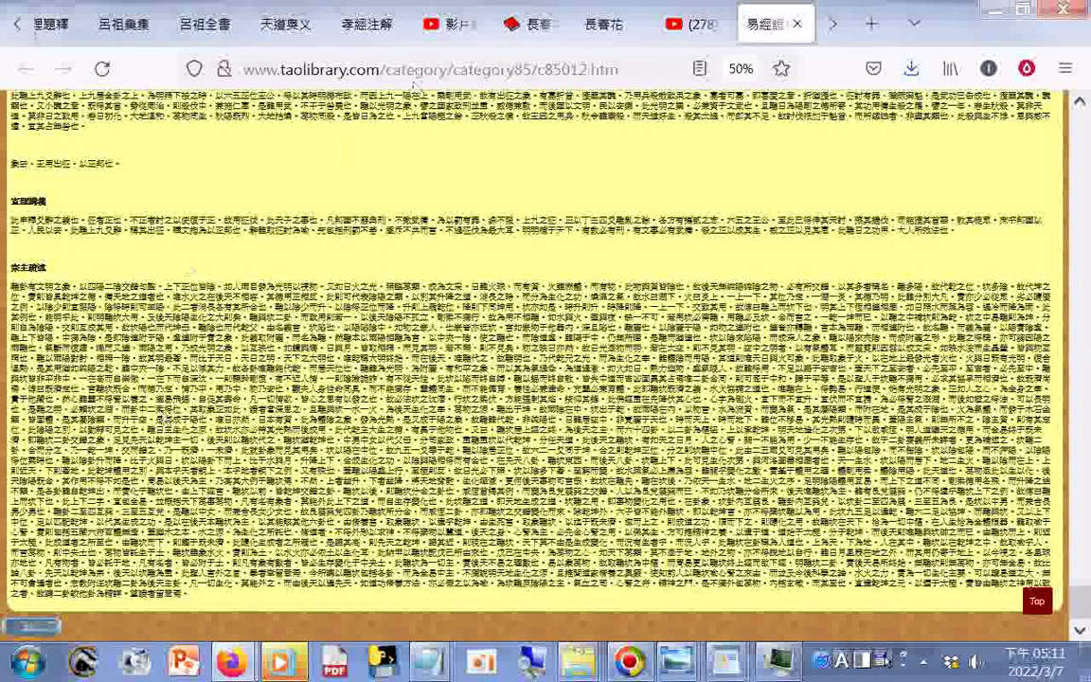
# Open 易經證釋(下經第一冊) from the YouTube community post and save it as the complete web page 易經證釋(下經第一冊) 咸、恆、遯.htm in the 易經證釋 folder on Transcend (H:)
pyautogui.click(693, 27)
pyautogui.scroll(-5, 511, 448)
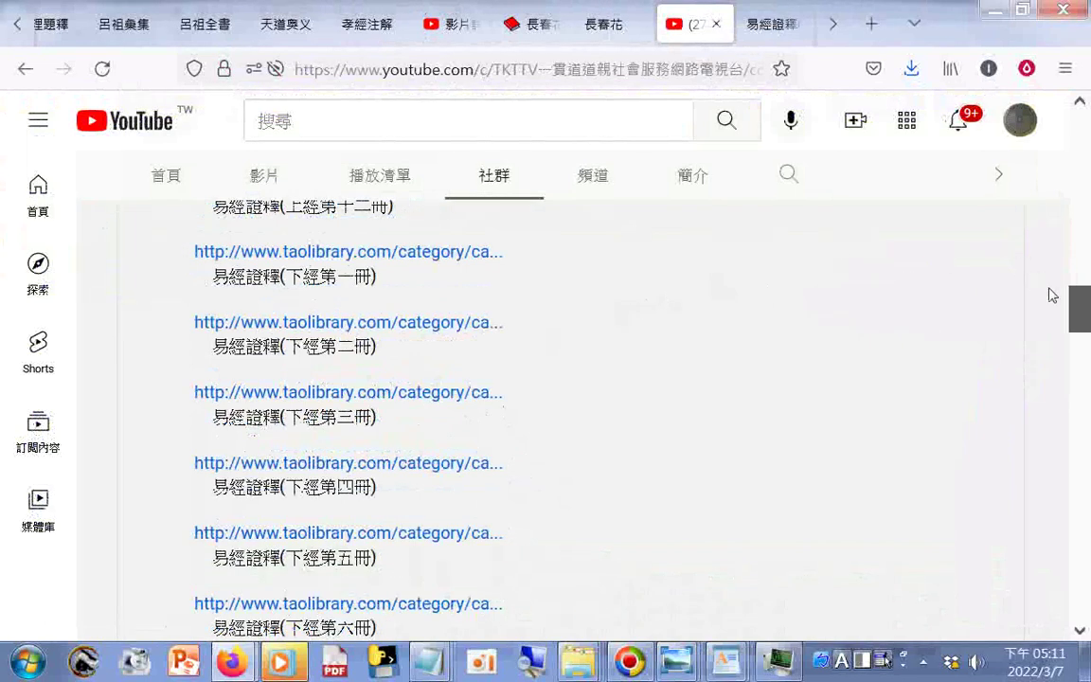
pyautogui.scroll(-1, 1079, 310)
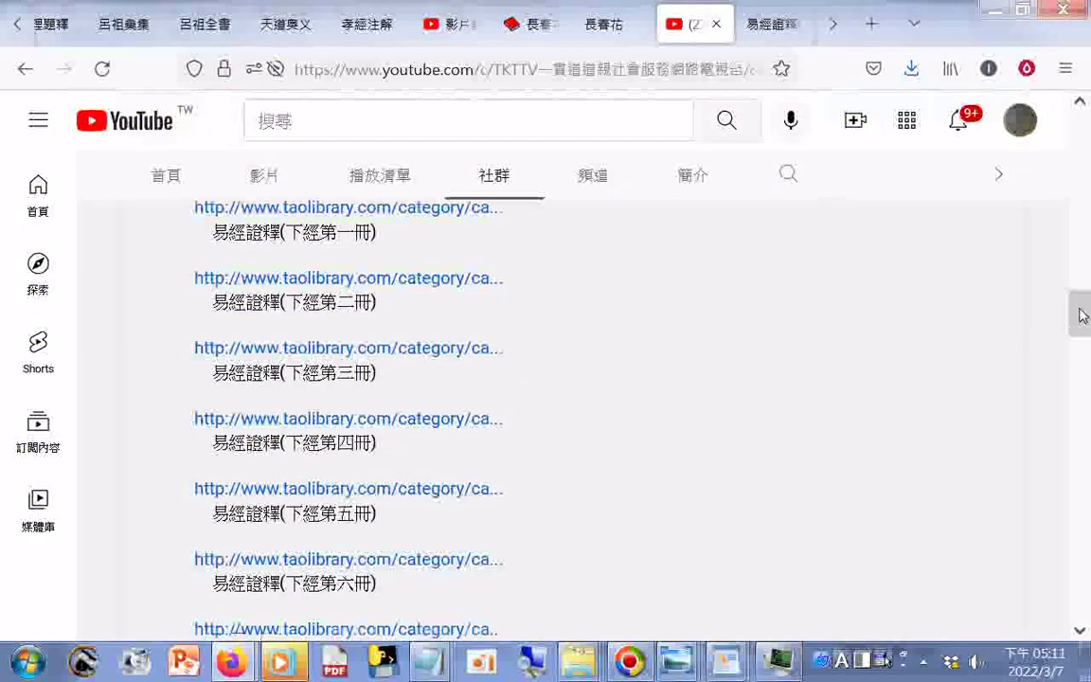
pyautogui.scroll(-1, 1083, 315)
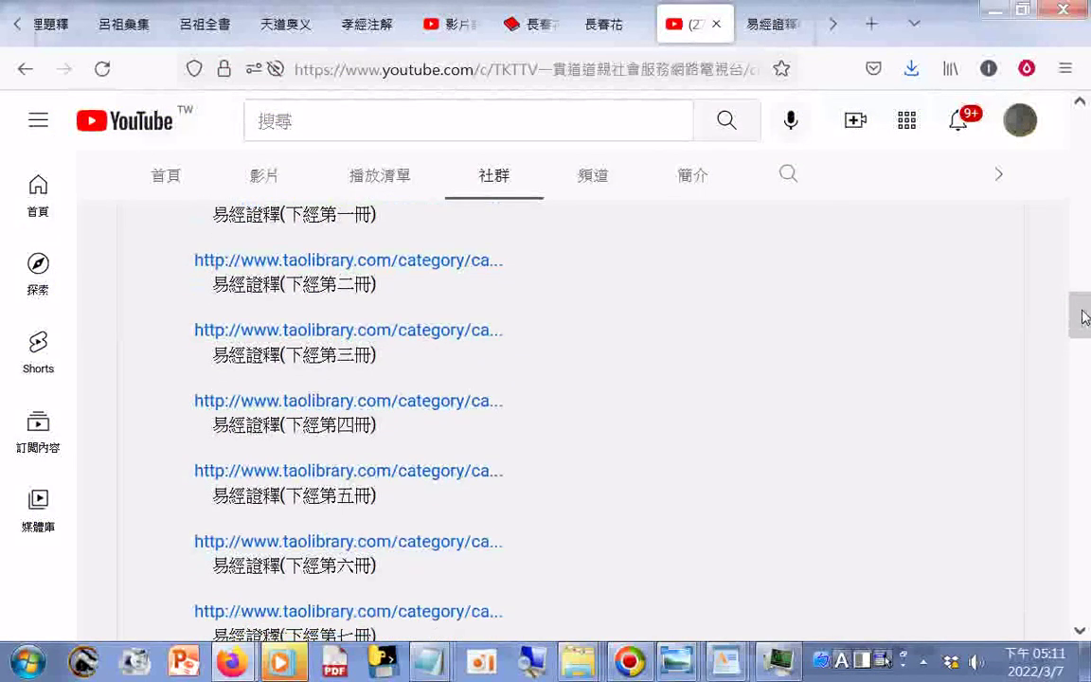
pyautogui.click(416, 261)
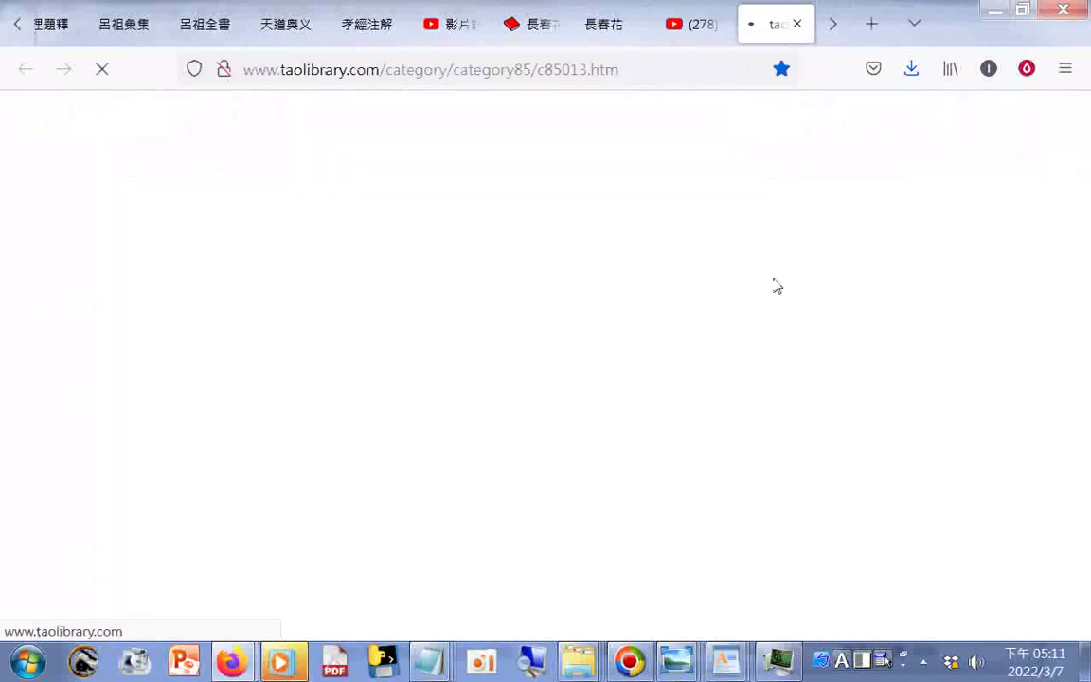
pyautogui.rightClick(96, 127)
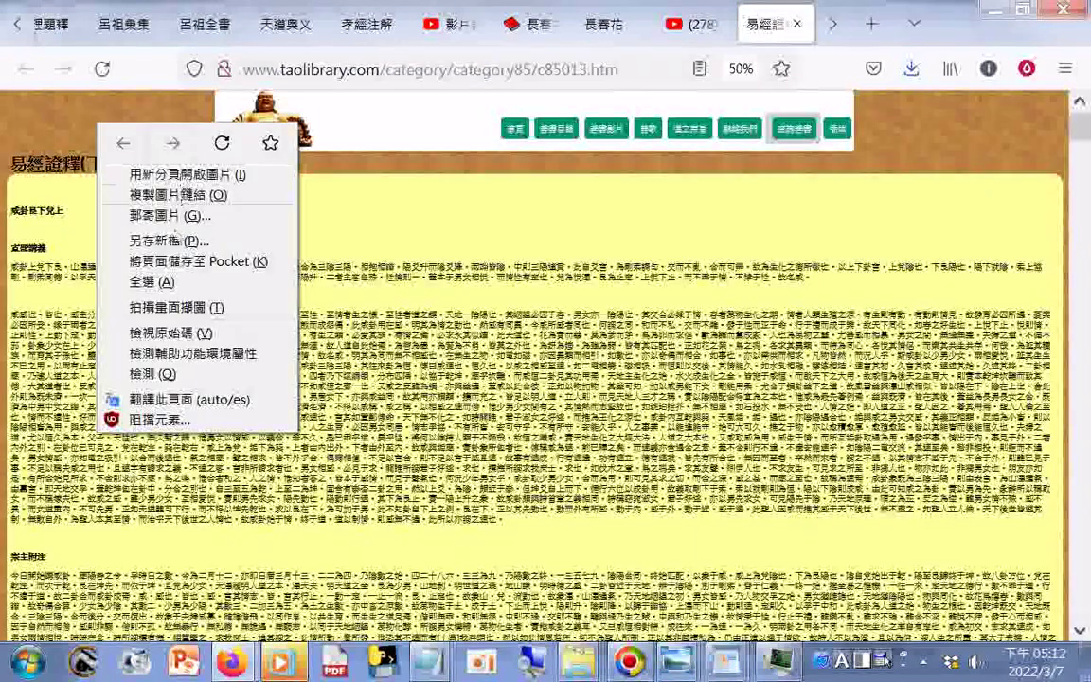
pyautogui.click(156, 225)
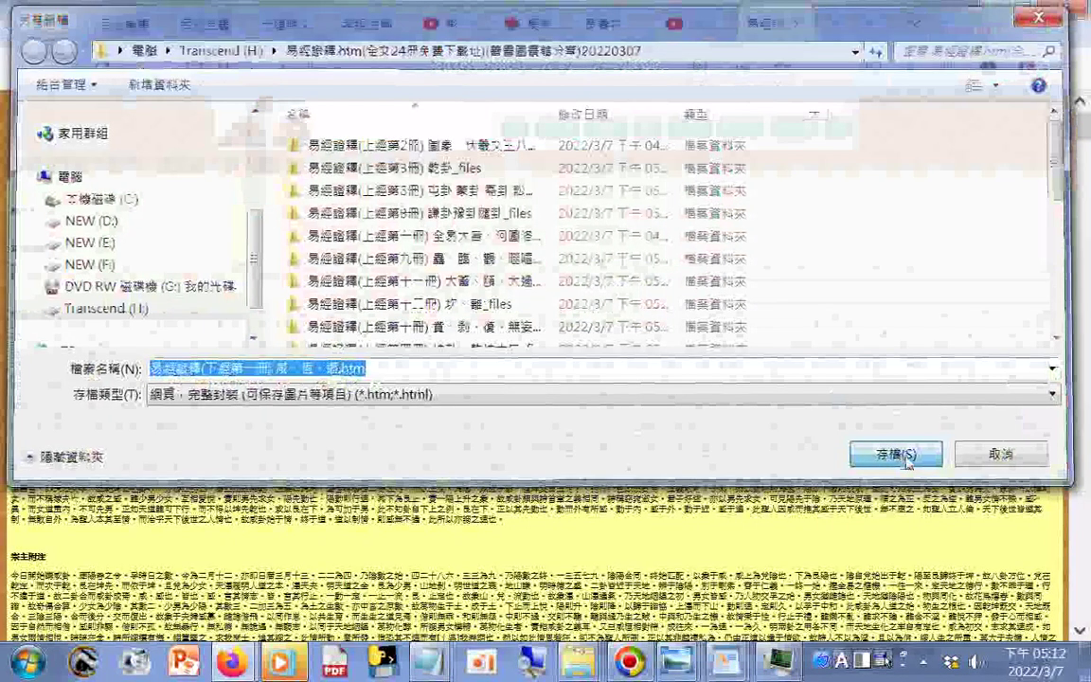
pyautogui.click(906, 455)
# Take a browser screenshot of the visible area of the 易經證釋(下經第一冊) page and download it
pyautogui.rightClick(111, 231)
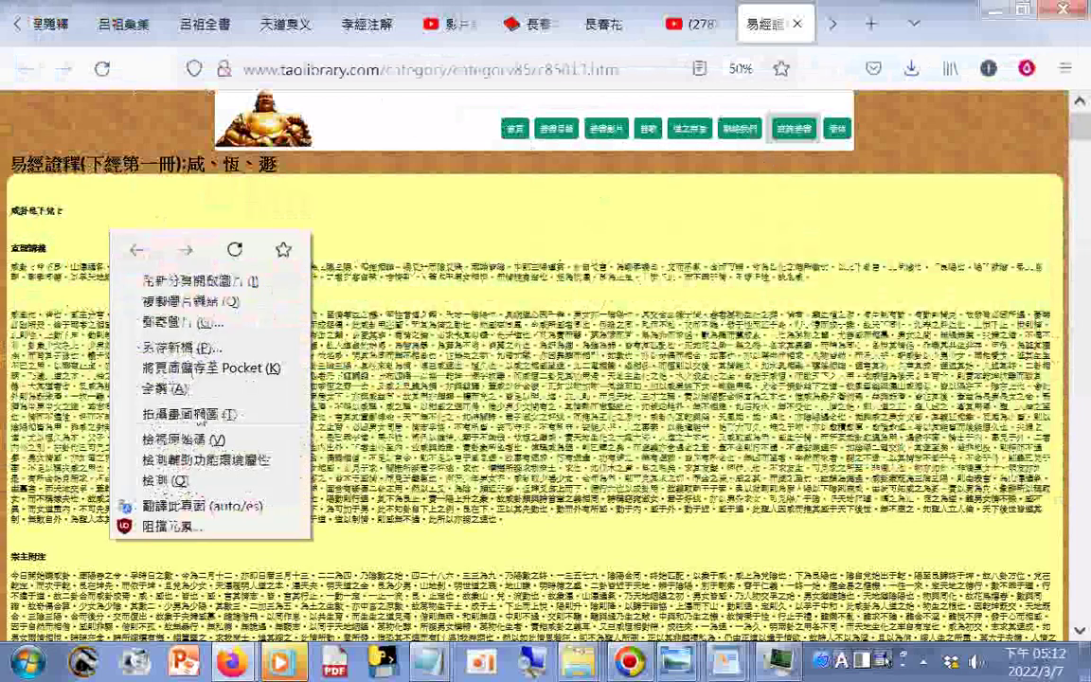
pyautogui.click(200, 413)
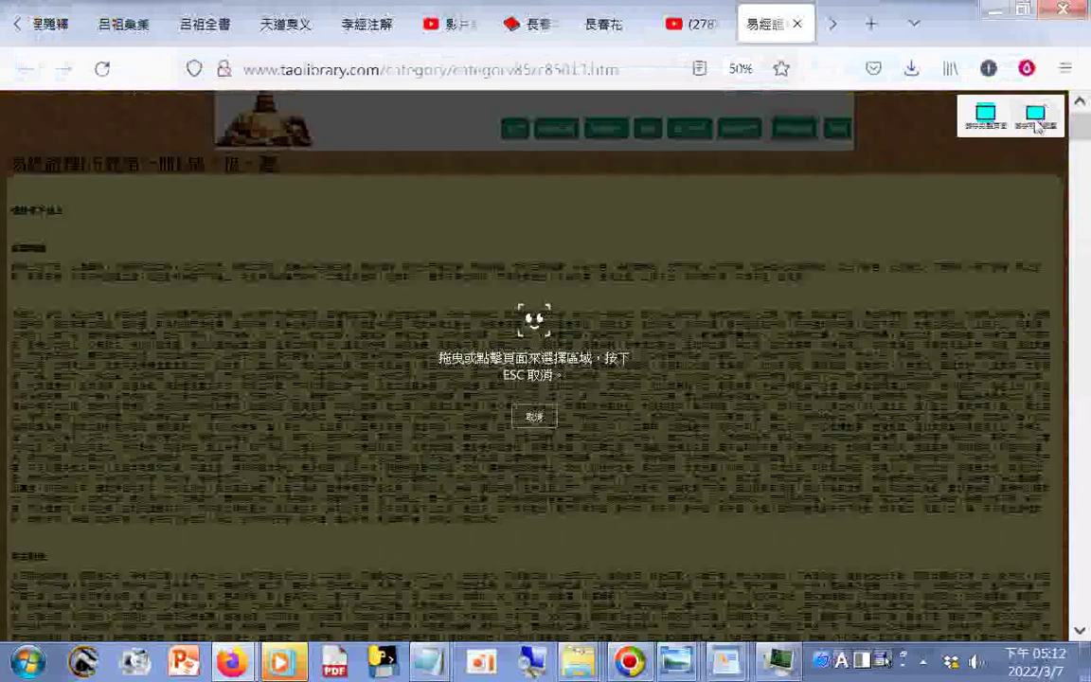
pyautogui.click(1037, 114)
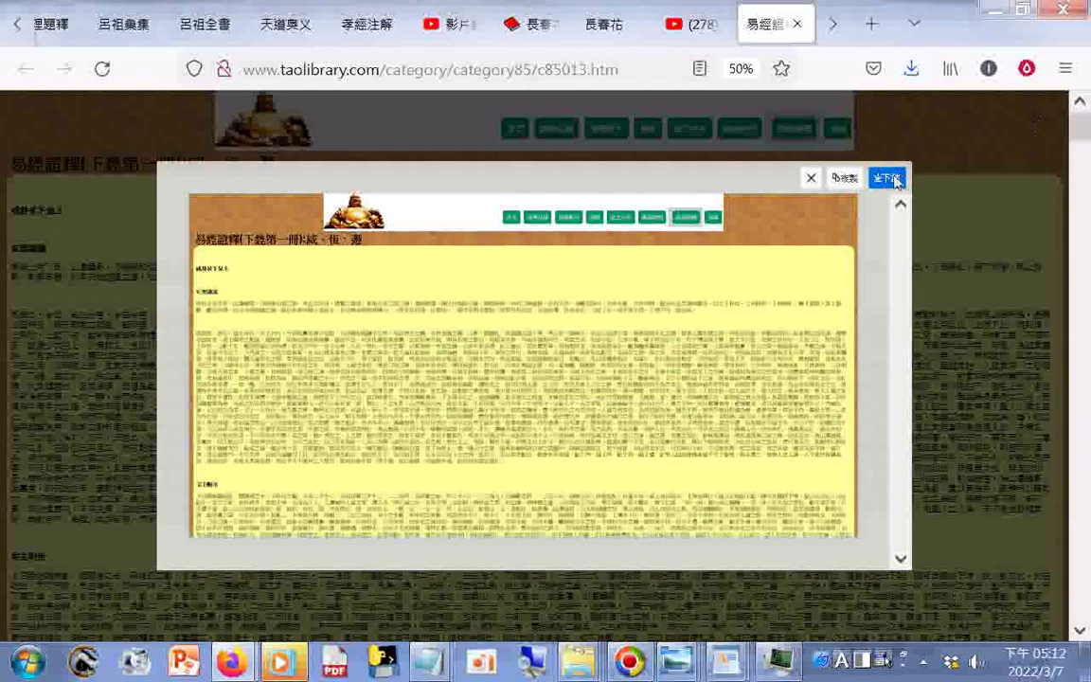
pyautogui.click(890, 179)
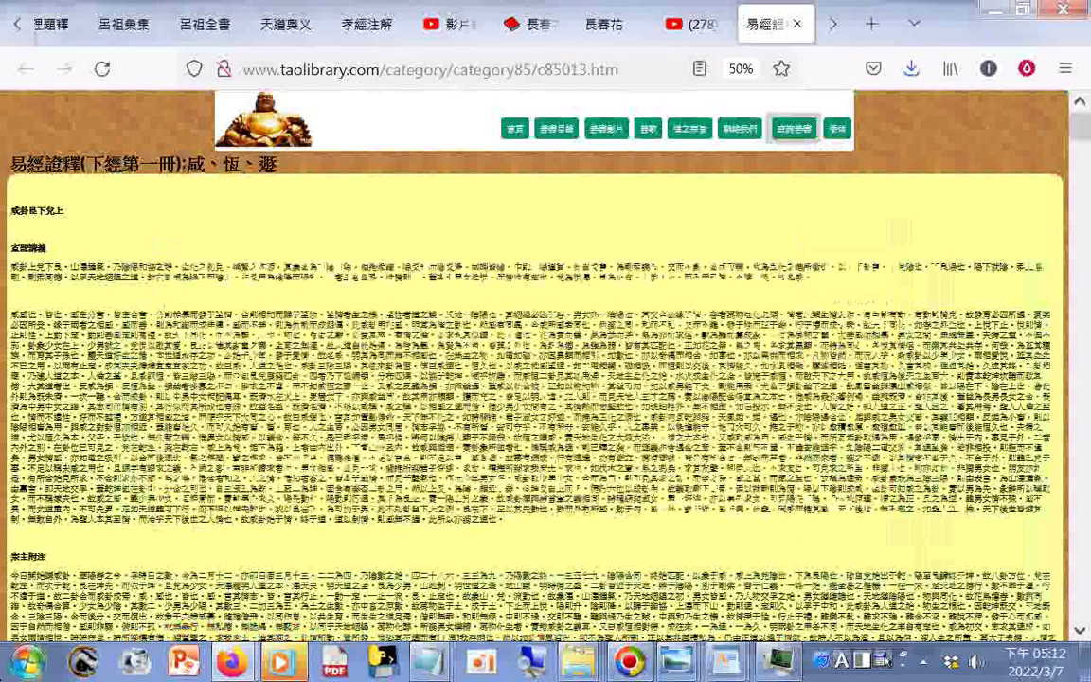
# Look through the full text of 易經證釋(下經第一冊), from 咸卦 through 恆卦 and 遯卦 to the end of the page
pyautogui.scroll(-2, 545, 378)
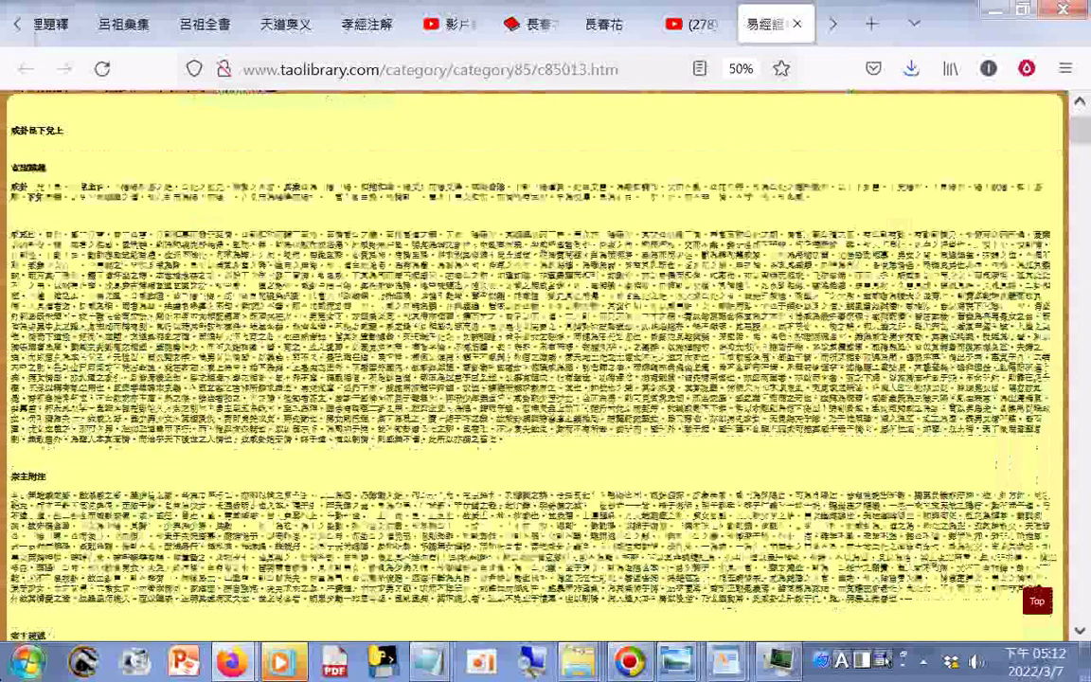
pyautogui.scroll(-8, 545, 379)
pyautogui.scroll(-8, 545, 378)
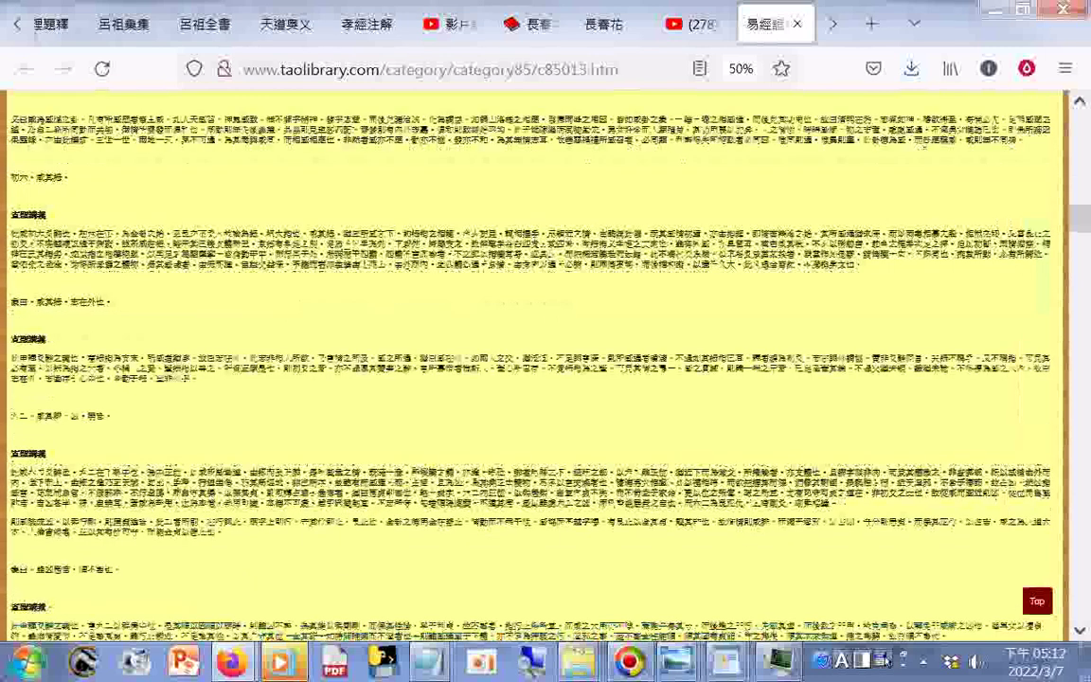
pyautogui.scroll(-6, 546, 379)
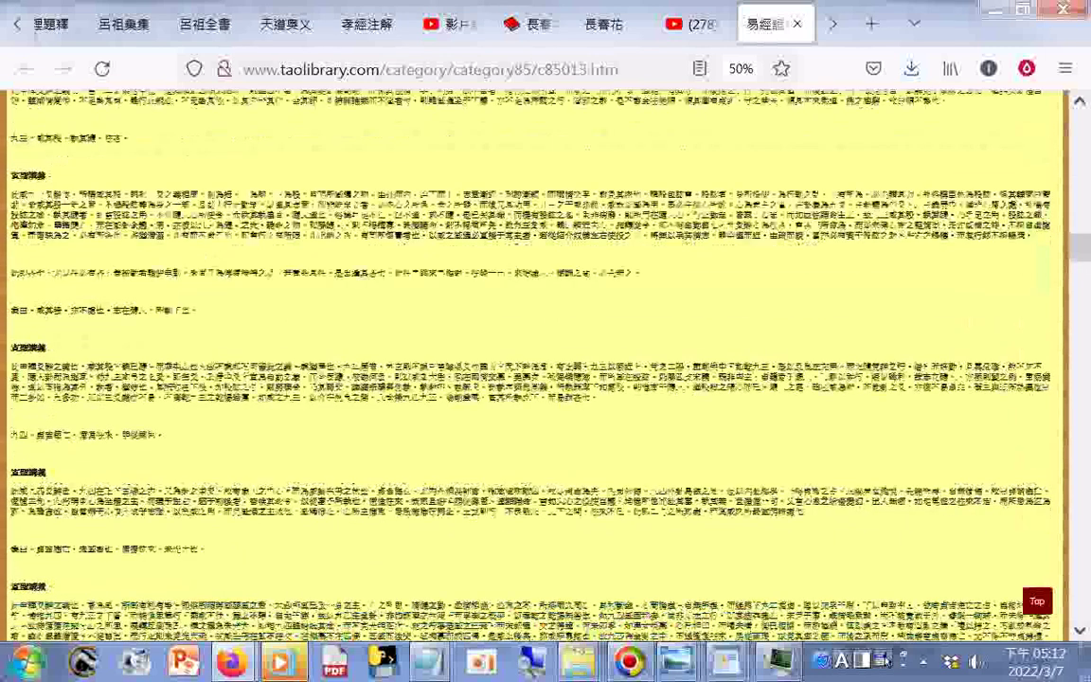
pyautogui.scroll(-6, 545, 378)
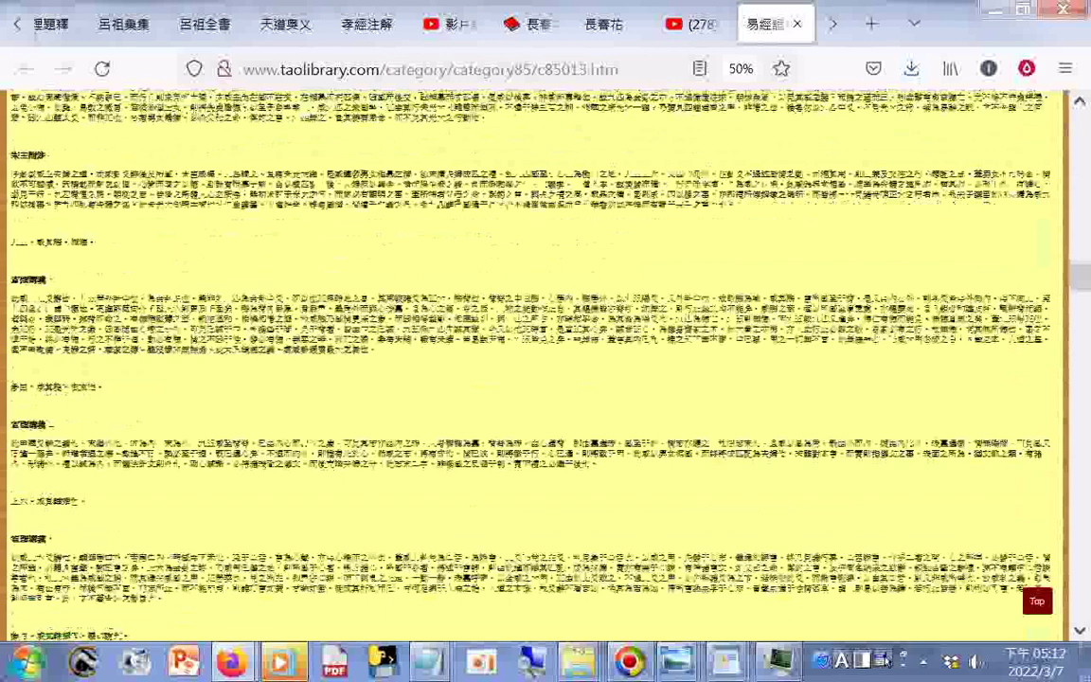
pyautogui.scroll(-6, 545, 378)
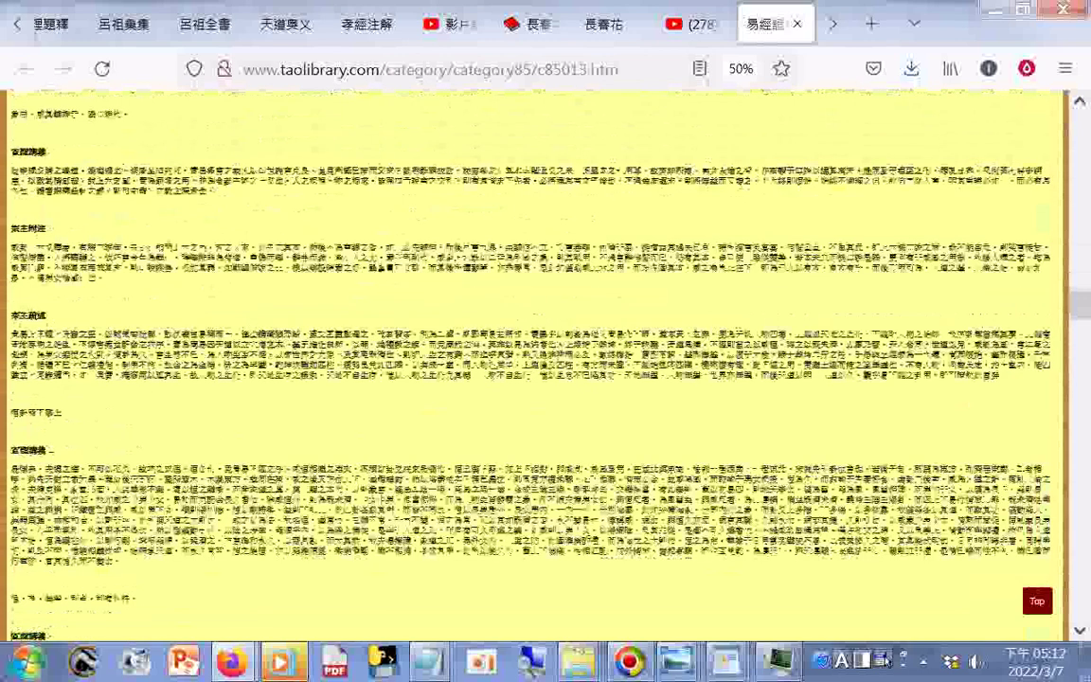
pyautogui.scroll(-6, 546, 379)
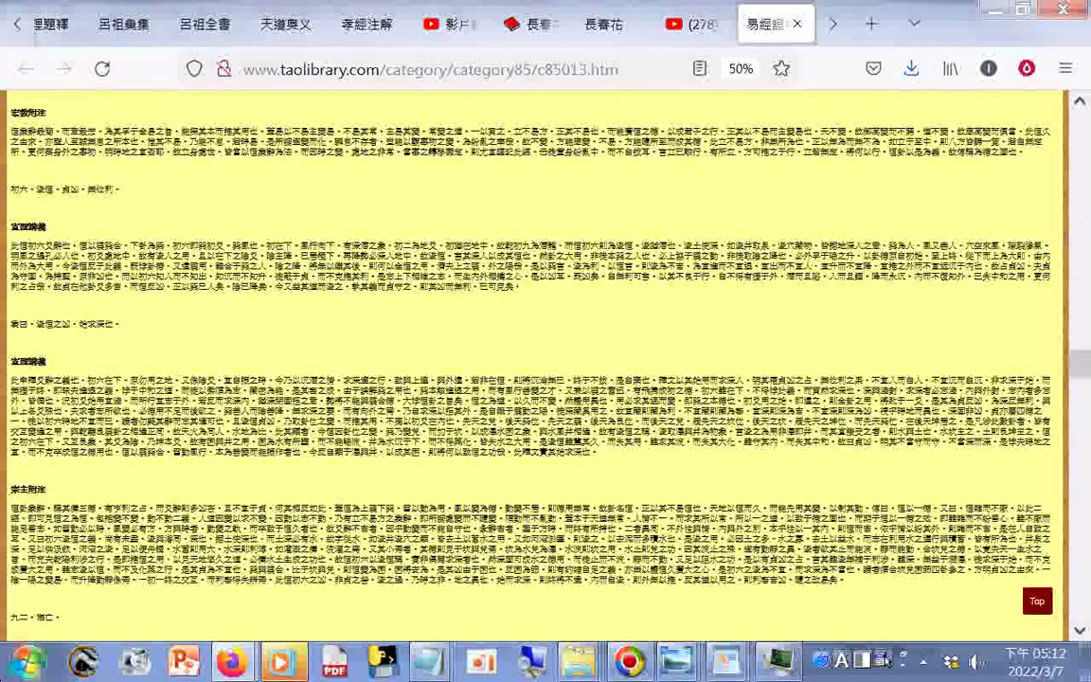
pyautogui.scroll(-5, 546, 379)
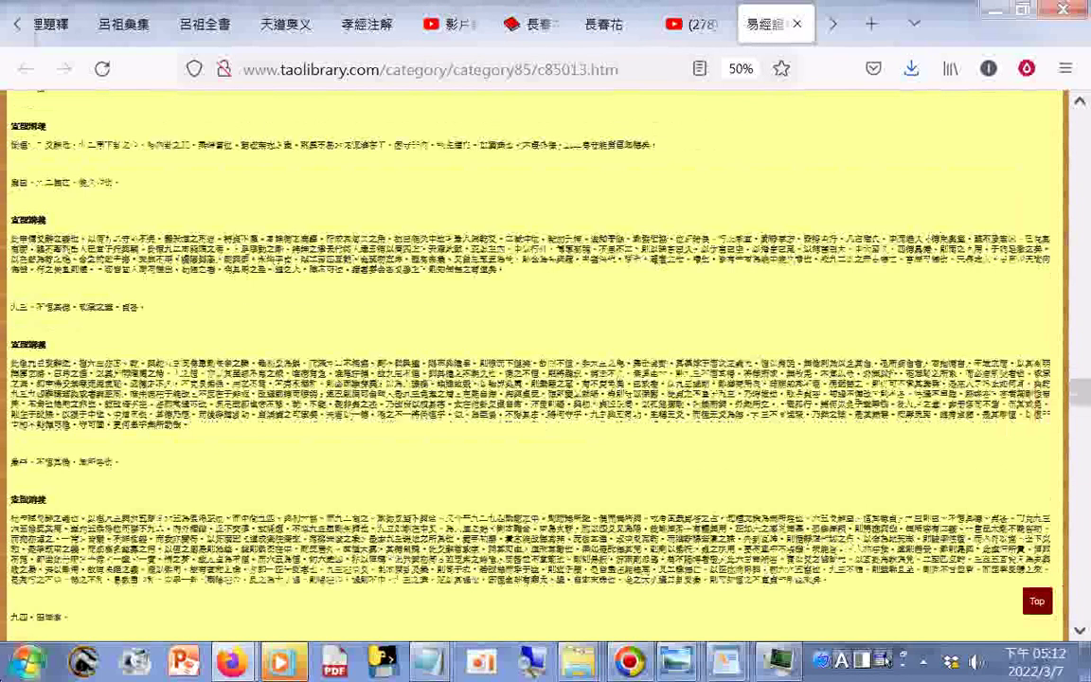
pyautogui.scroll(-5, 545, 378)
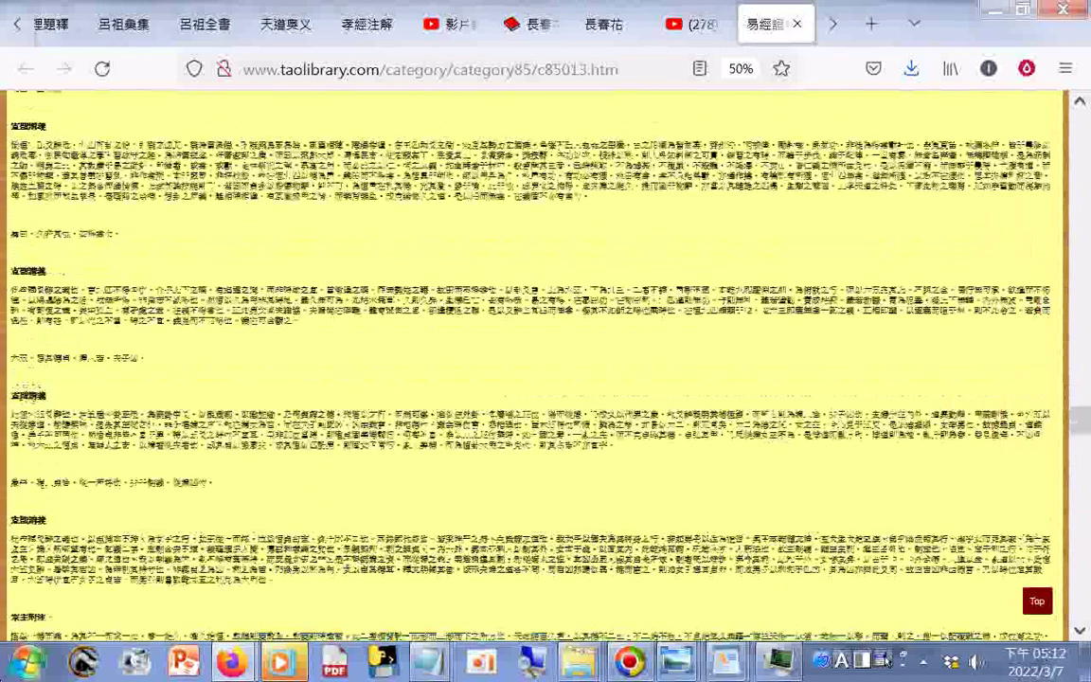
pyautogui.scroll(-5, 545, 379)
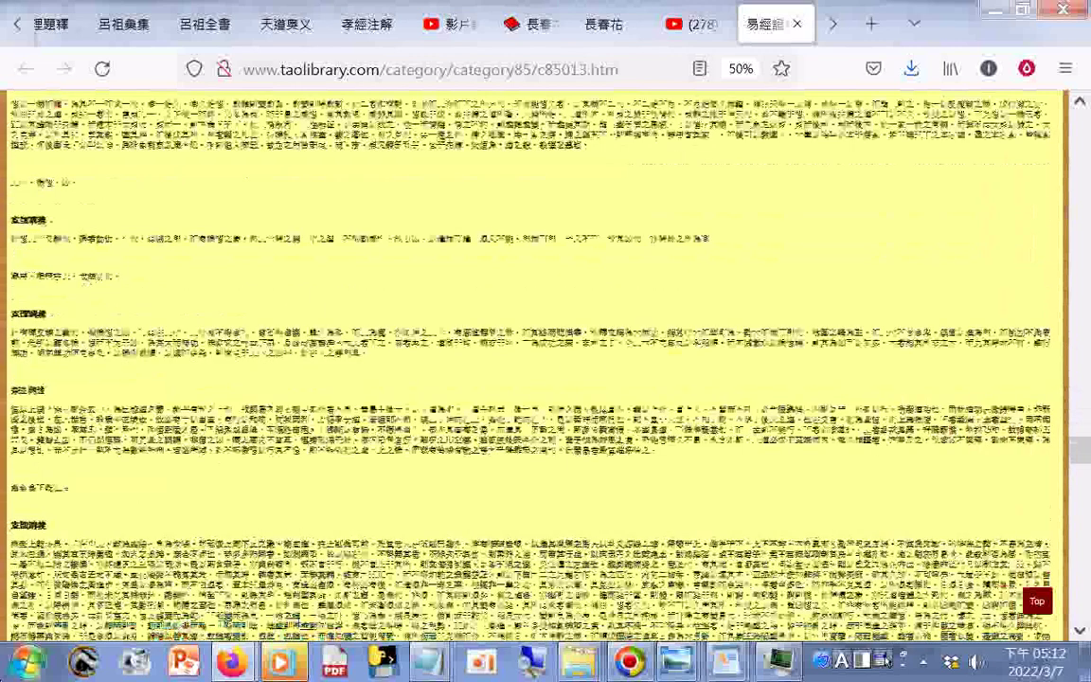
pyautogui.scroll(-5, 546, 379)
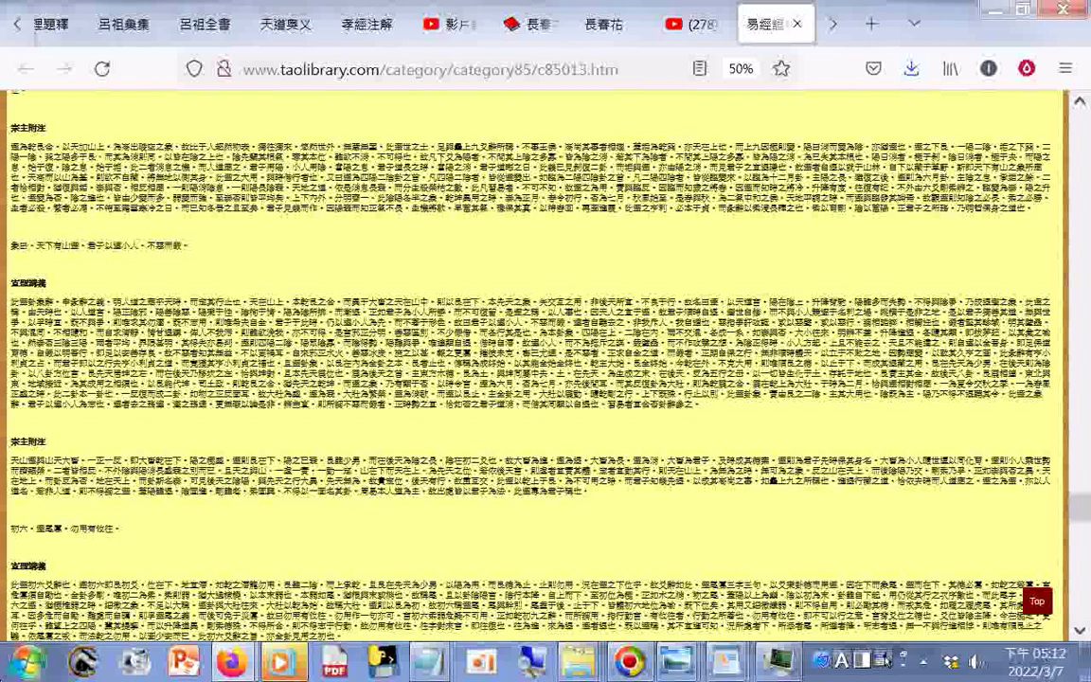
pyautogui.scroll(-5, 540, 365)
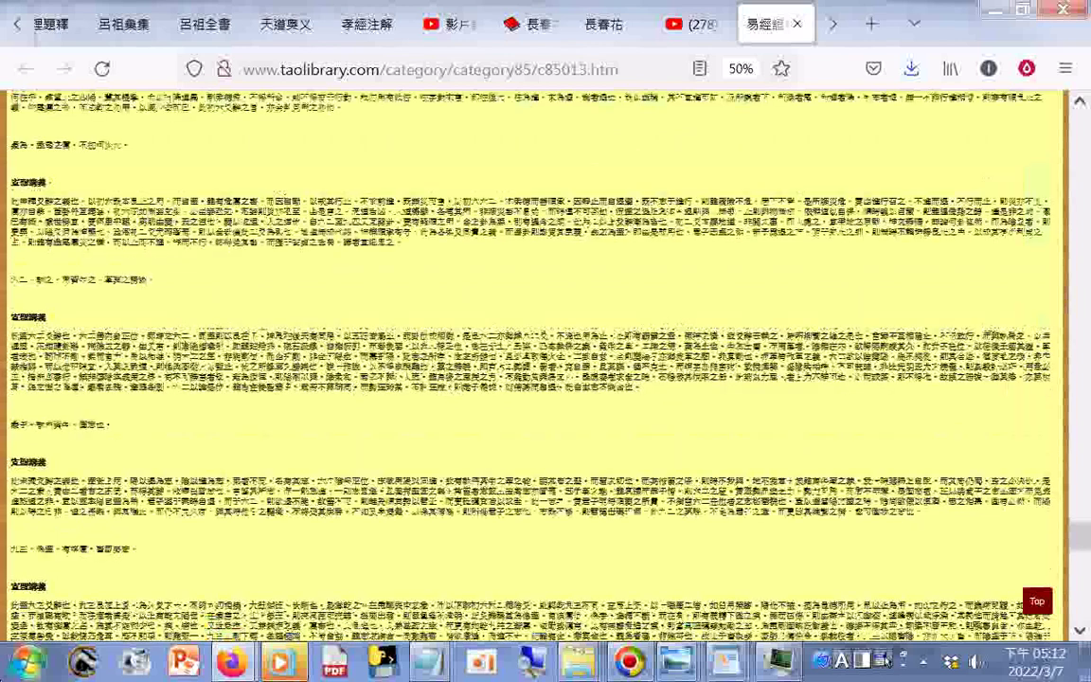
pyautogui.scroll(-3, 539, 364)
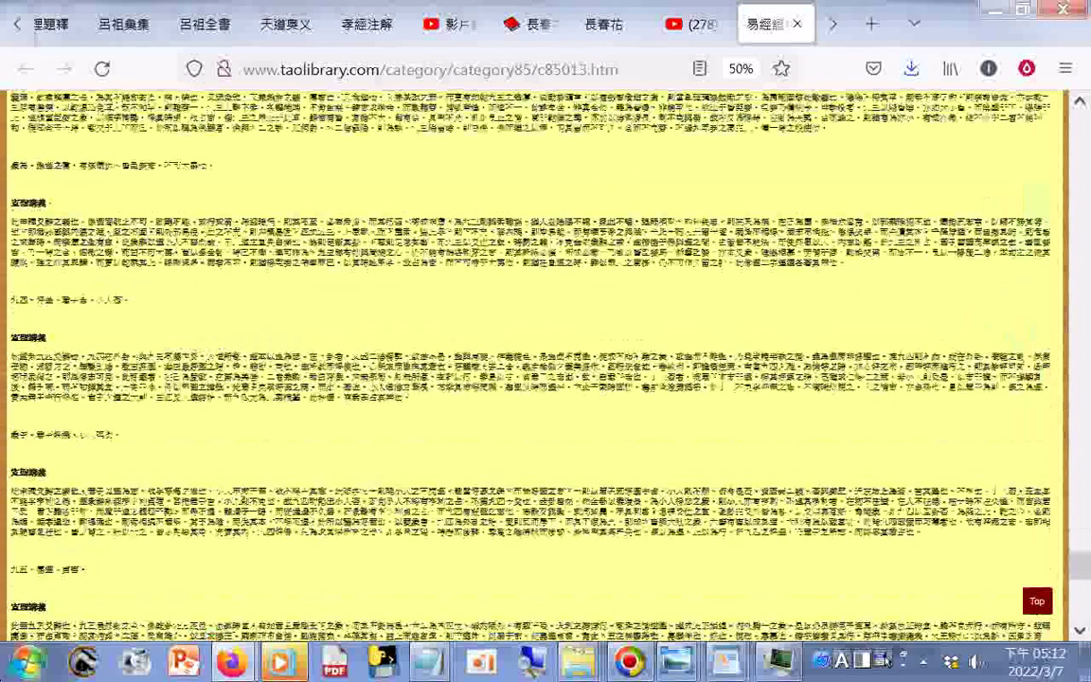
pyautogui.scroll(-3, 540, 364)
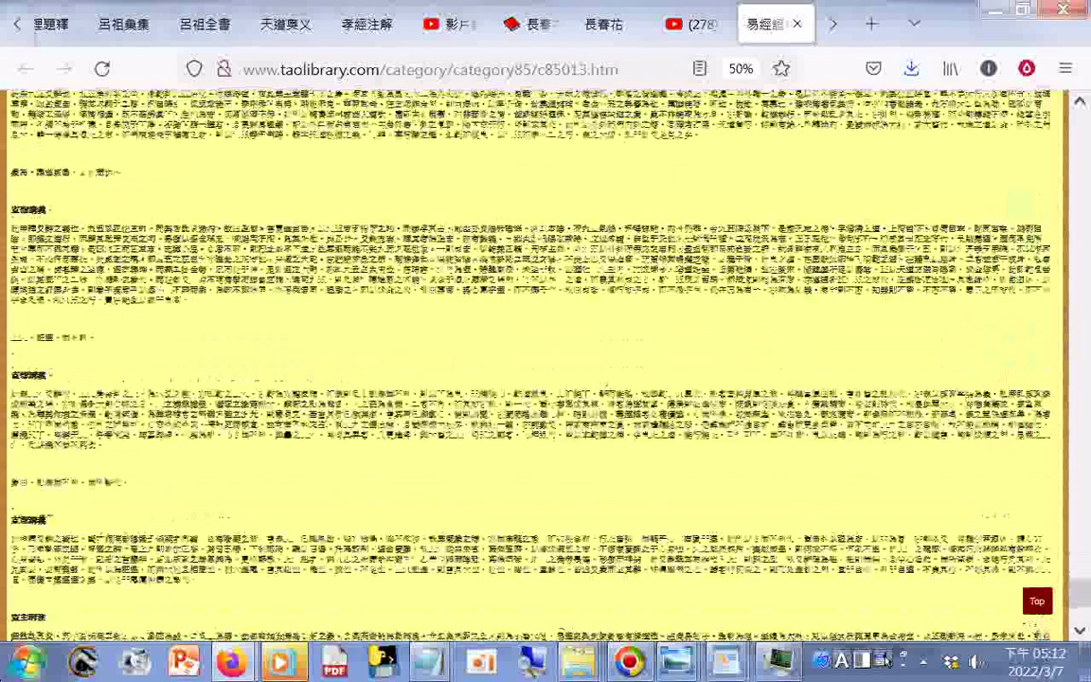
pyautogui.scroll(-3, 539, 365)
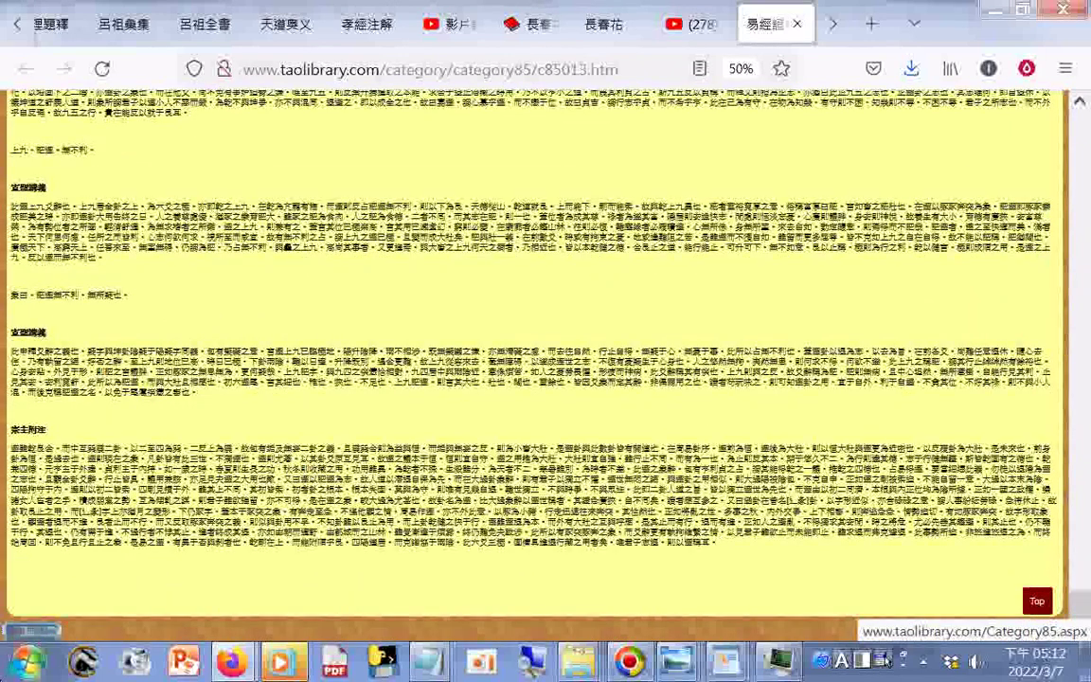
# Open 易經證釋(下經第二冊) from the YouTube community post and save it as a web page
pyautogui.click(701, 33)
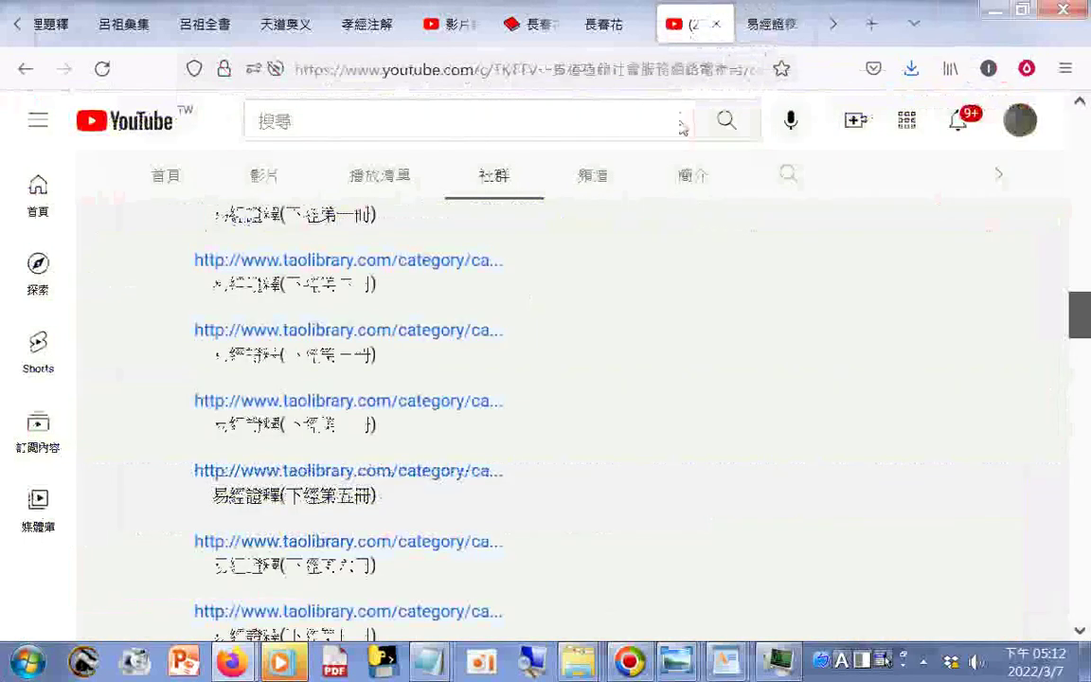
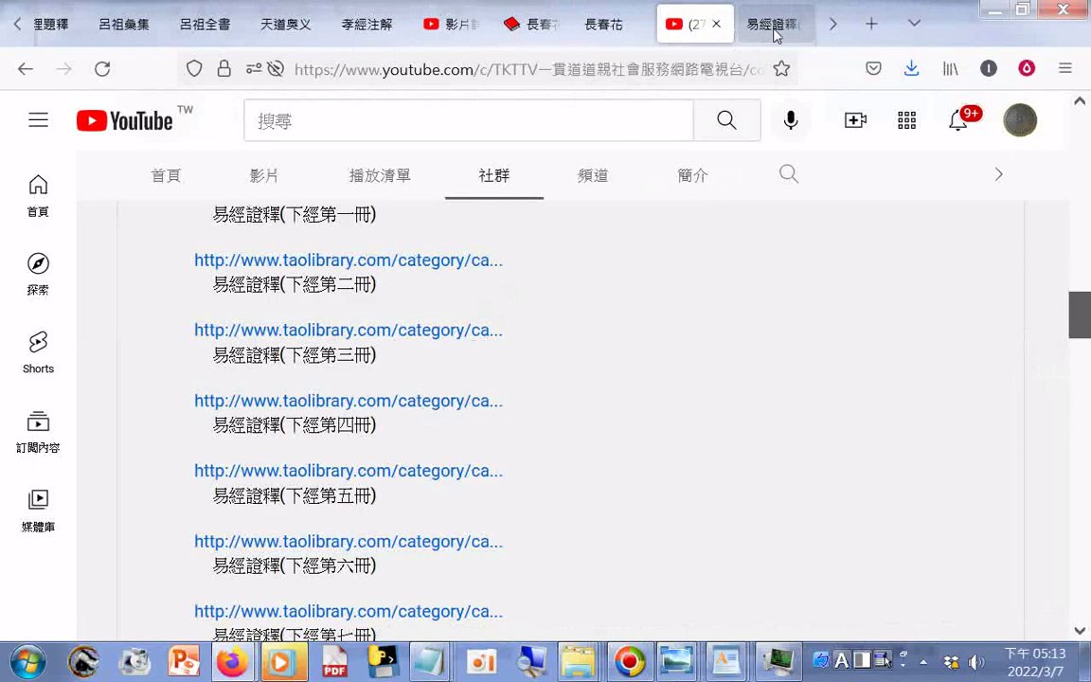
pyautogui.click(775, 35)
pyautogui.click(691, 28)
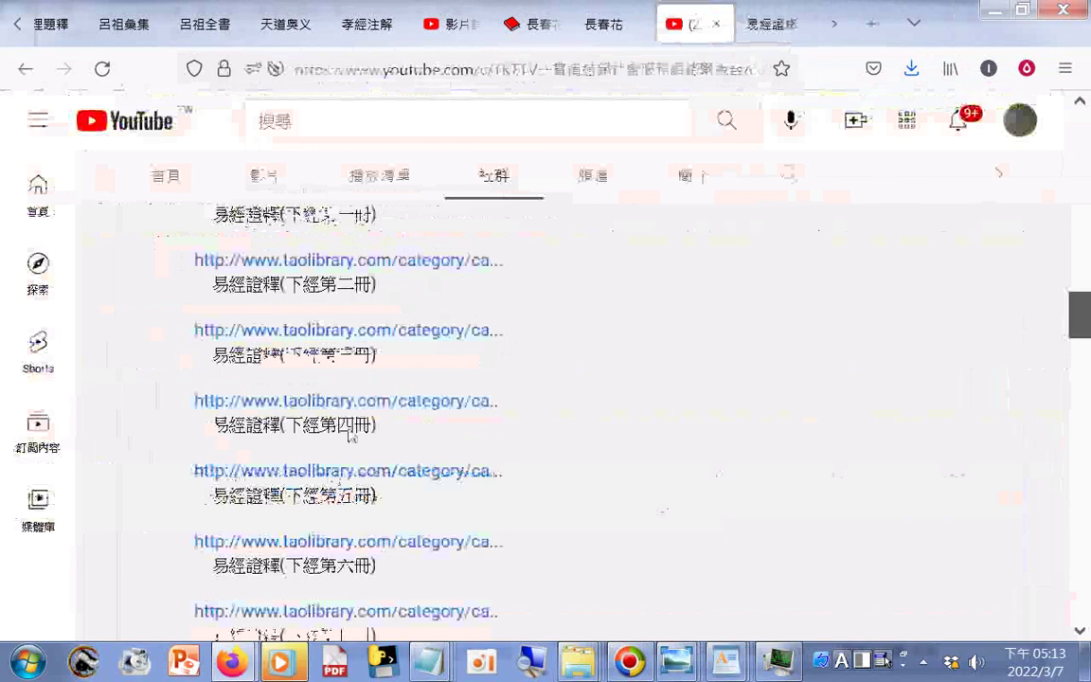
pyautogui.click(421, 332)
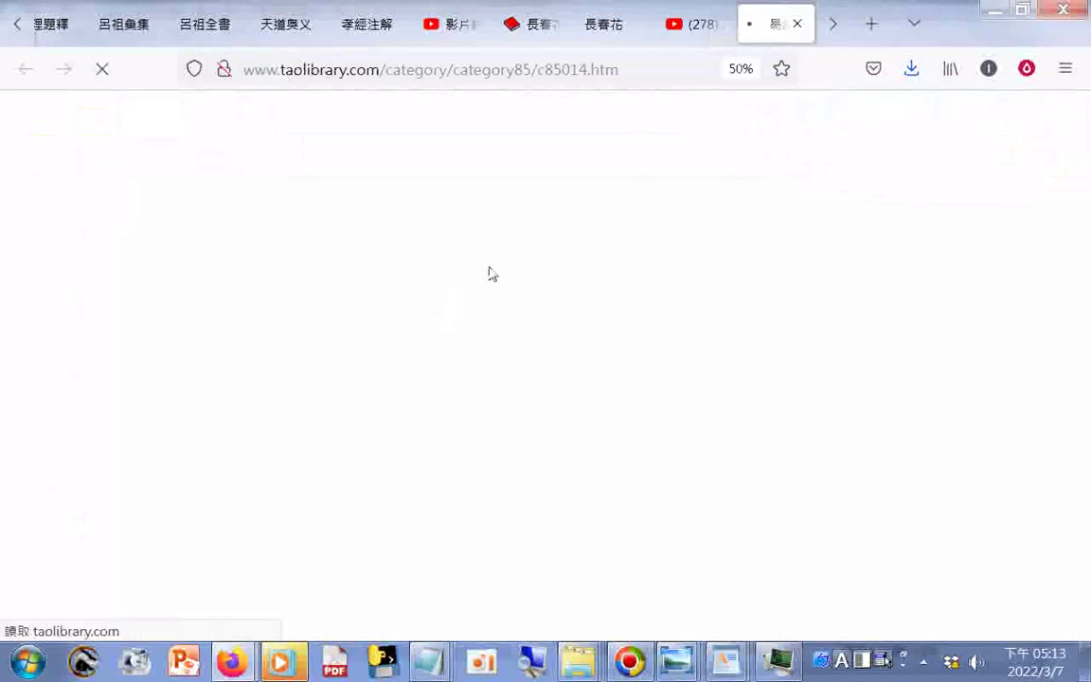
pyautogui.rightClick(106, 112)
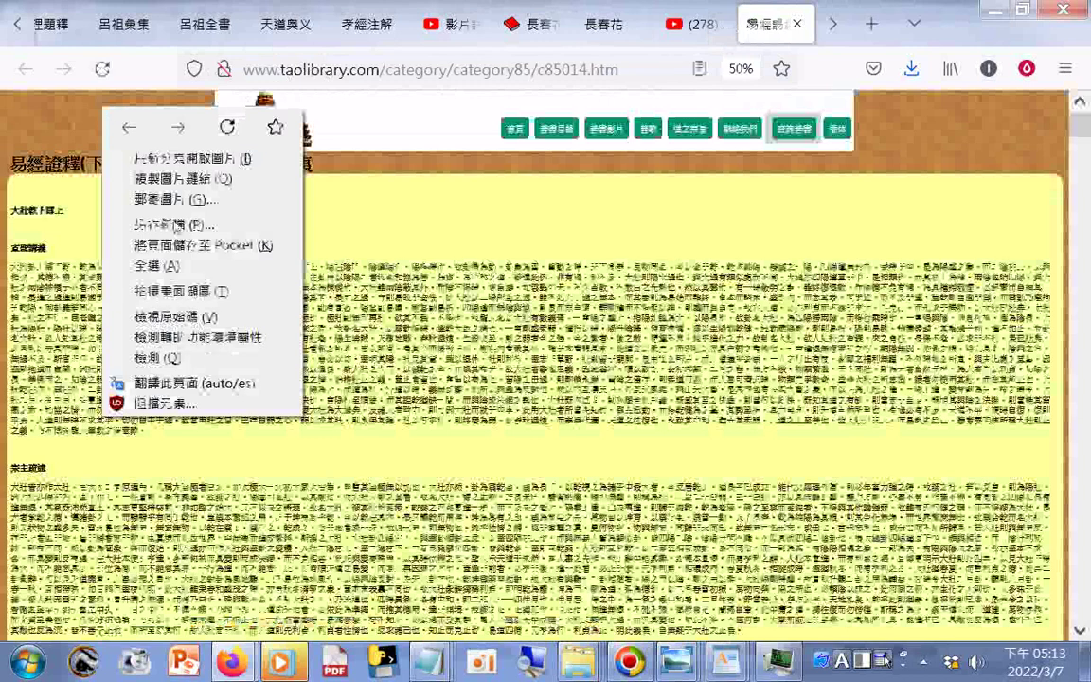
pyautogui.click(180, 225)
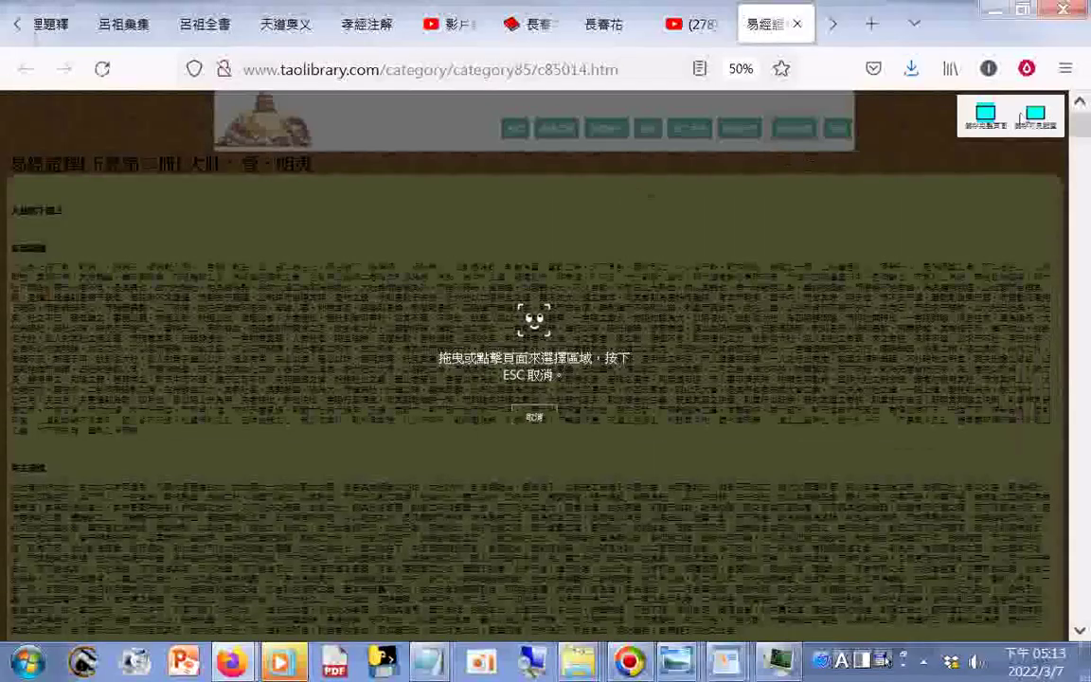
# Take a browser screenshot of the visible area of the 易經證釋(下經第二冊) page and download it
pyautogui.click(1036, 123)
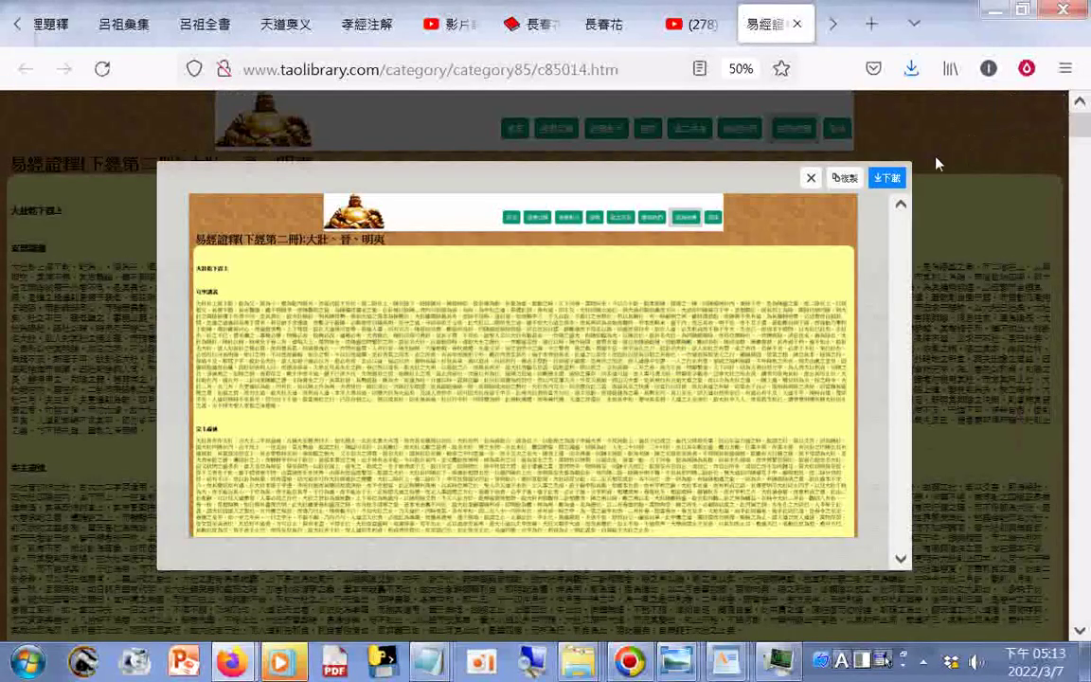
pyautogui.click(887, 179)
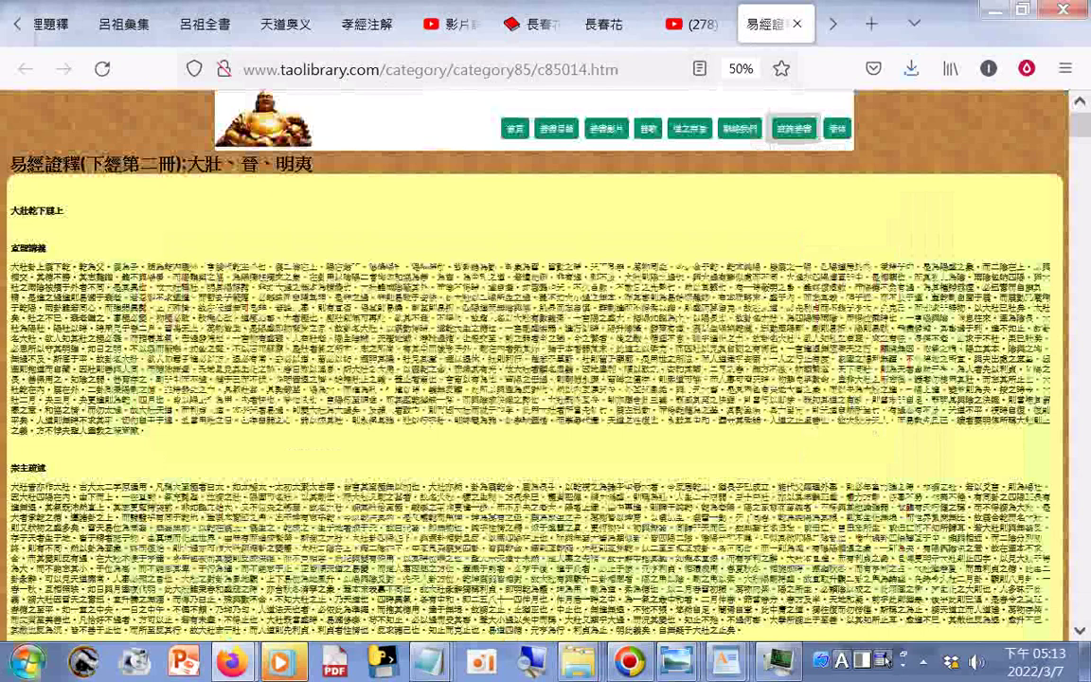
# Look through the full text of 易經證釋(下經第二冊), from 大壯卦 through 晉卦 and 明夷卦 to the end of the page
pyautogui.scroll(-5, 545, 370)
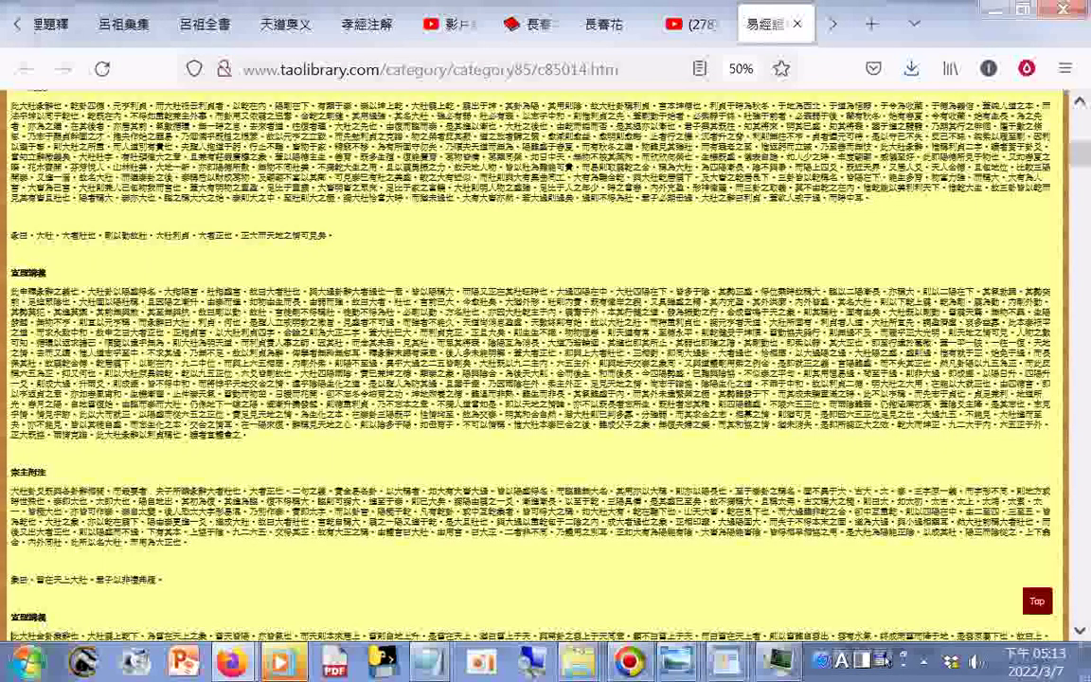
pyautogui.scroll(-3, 546, 369)
pyautogui.scroll(-3, 545, 369)
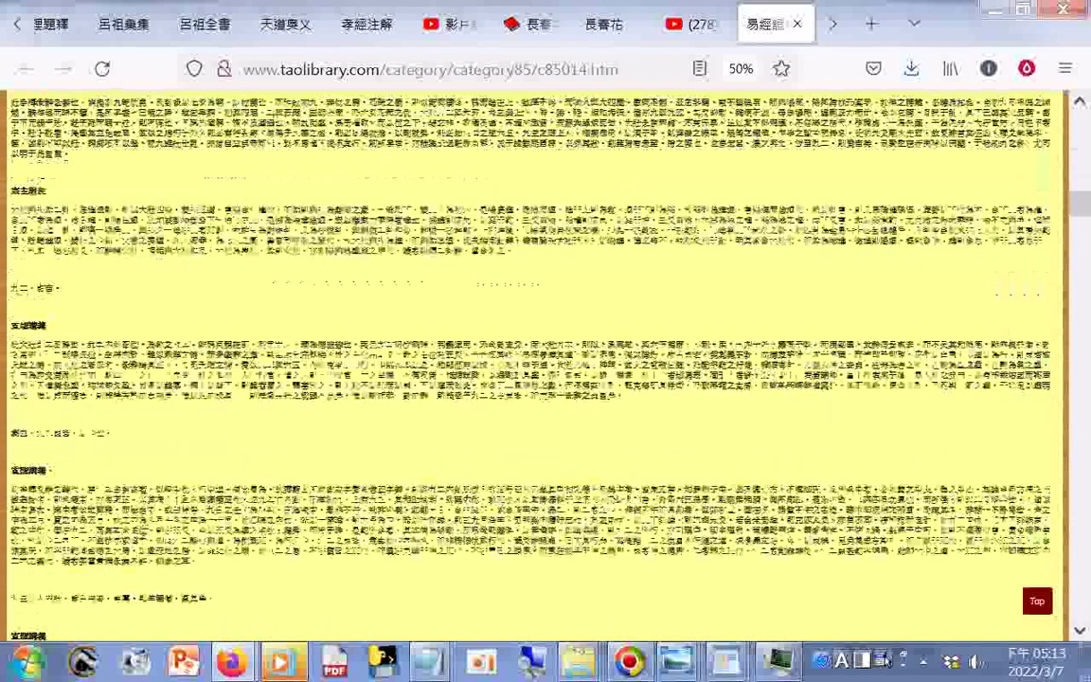
pyautogui.scroll(-3, 545, 369)
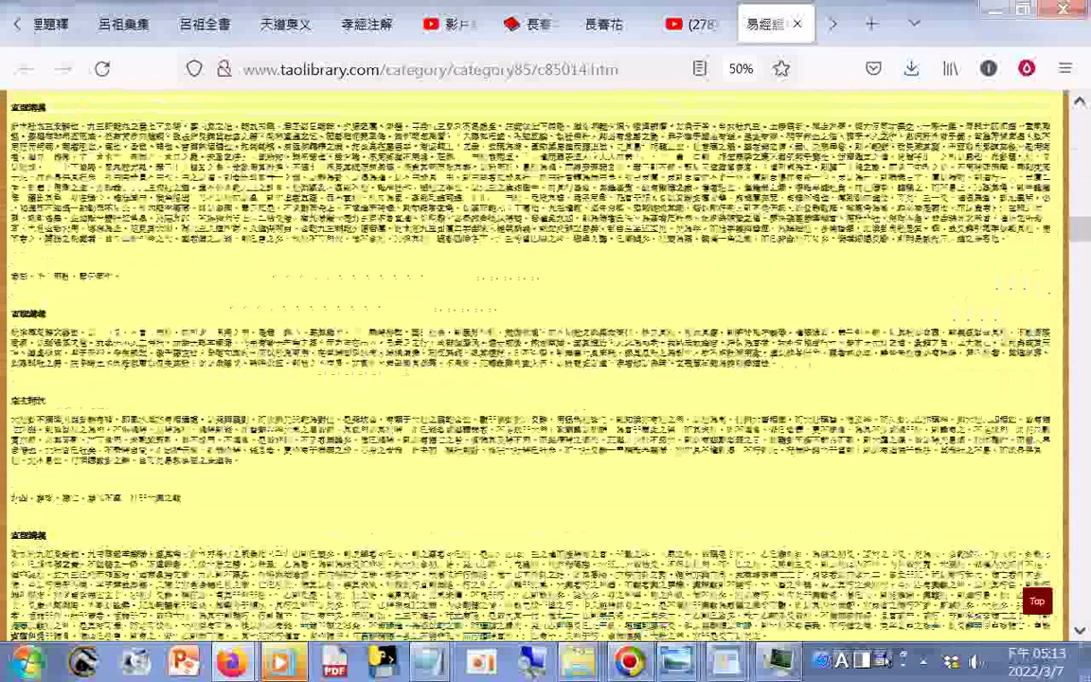
pyautogui.scroll(-3, 545, 369)
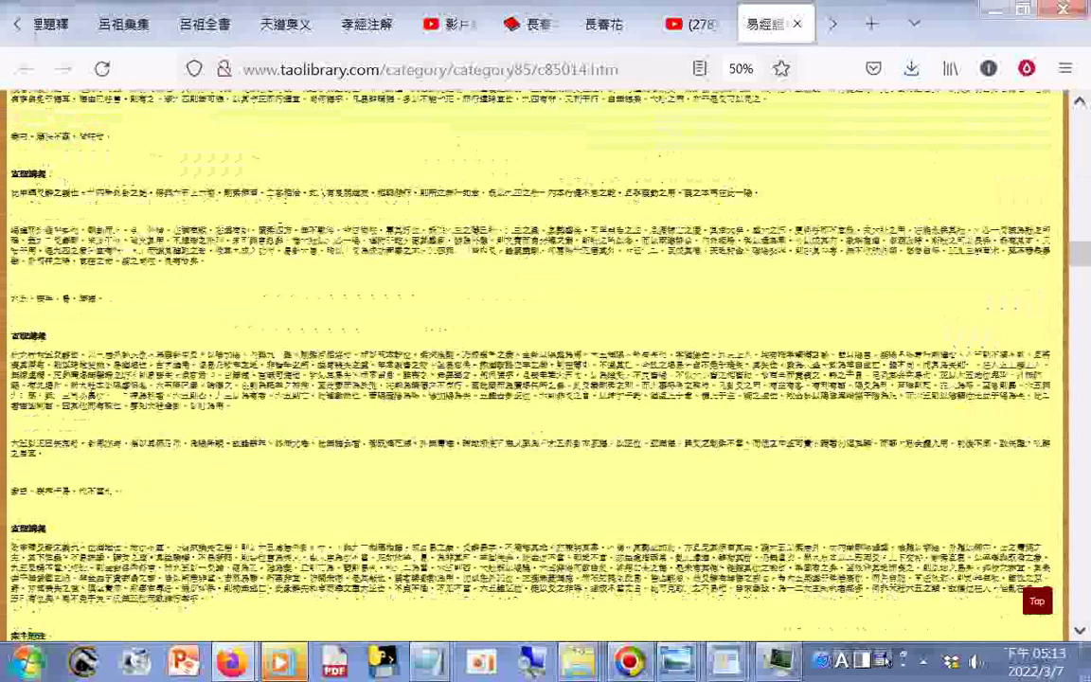
pyautogui.scroll(-3, 545, 370)
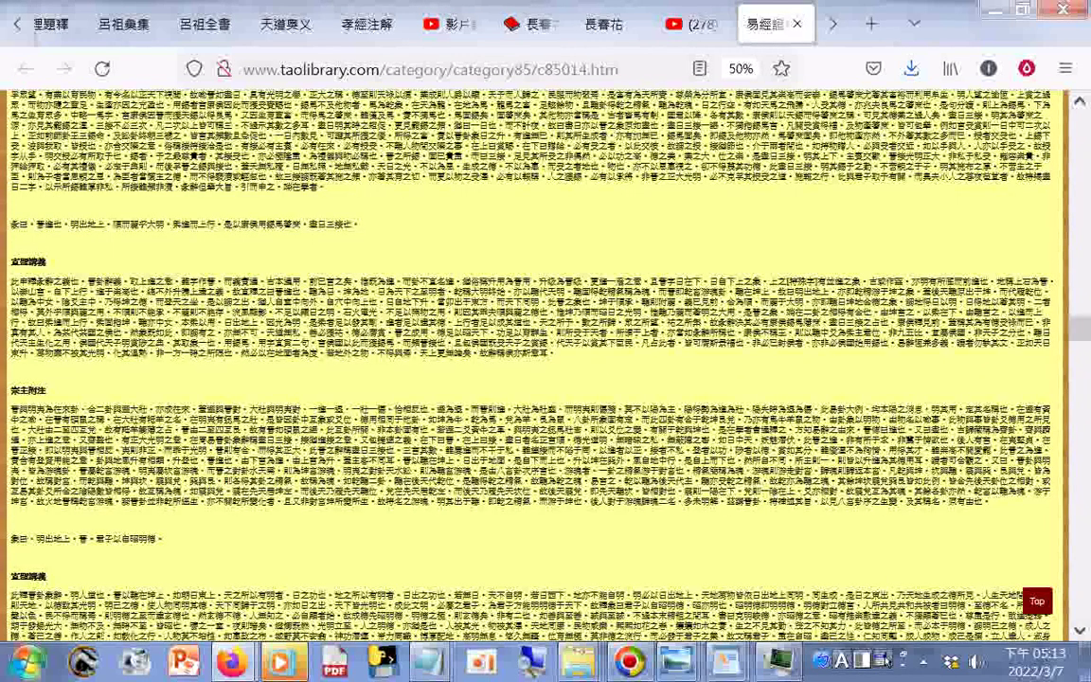
pyautogui.scroll(-3, 545, 369)
pyautogui.scroll(-3, 545, 369)
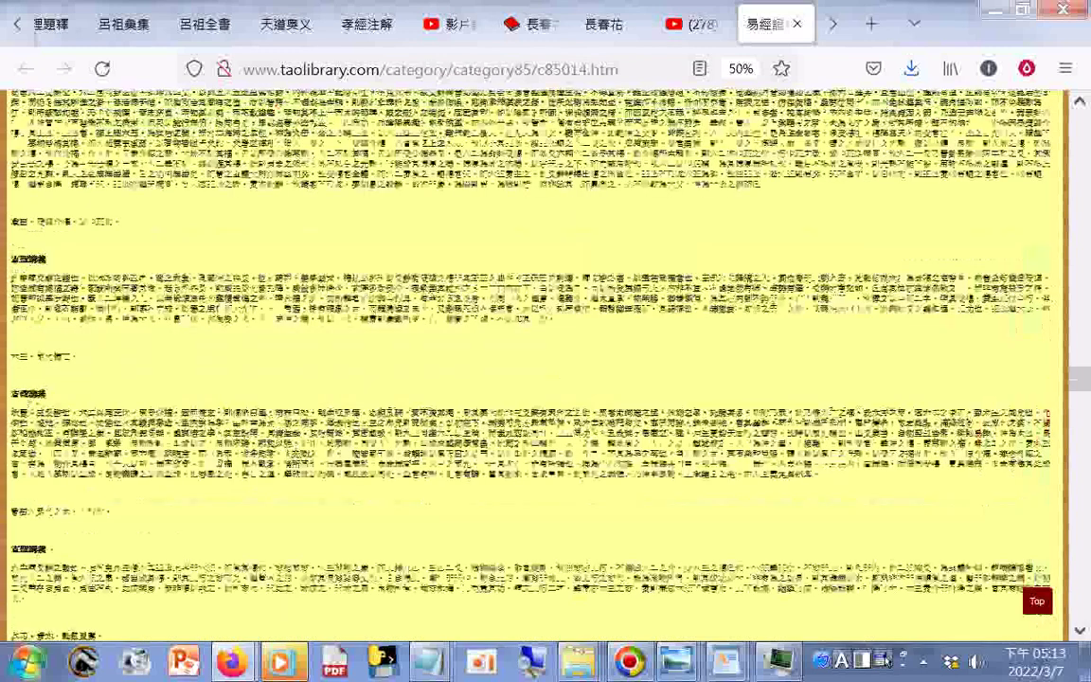
pyautogui.scroll(-3, 545, 369)
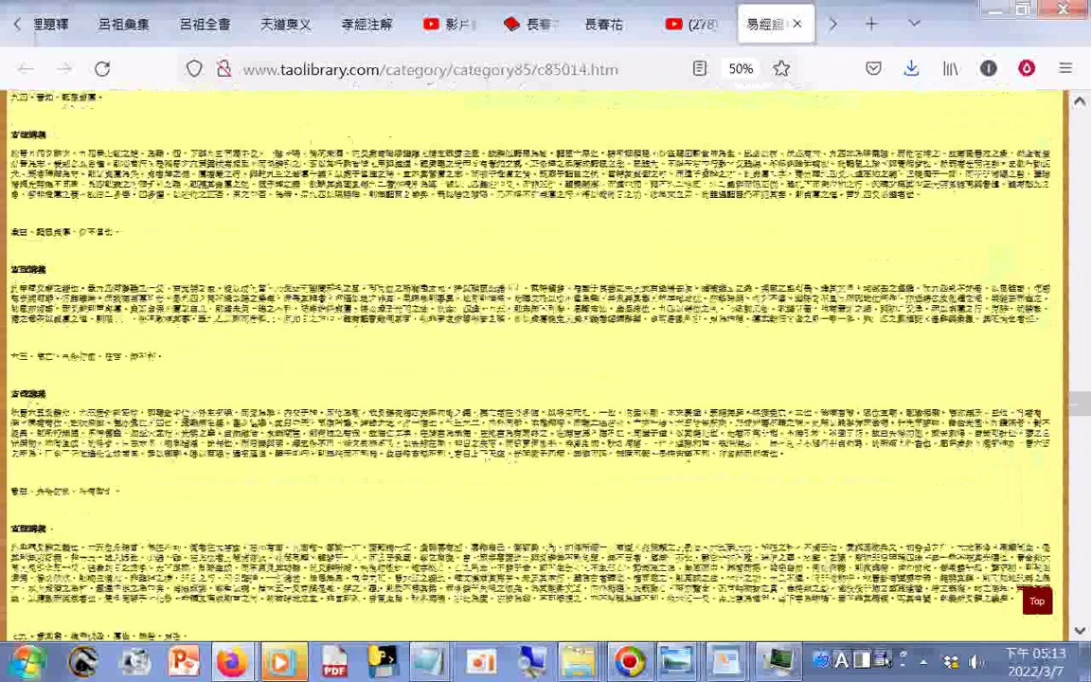
pyautogui.scroll(-3, 545, 369)
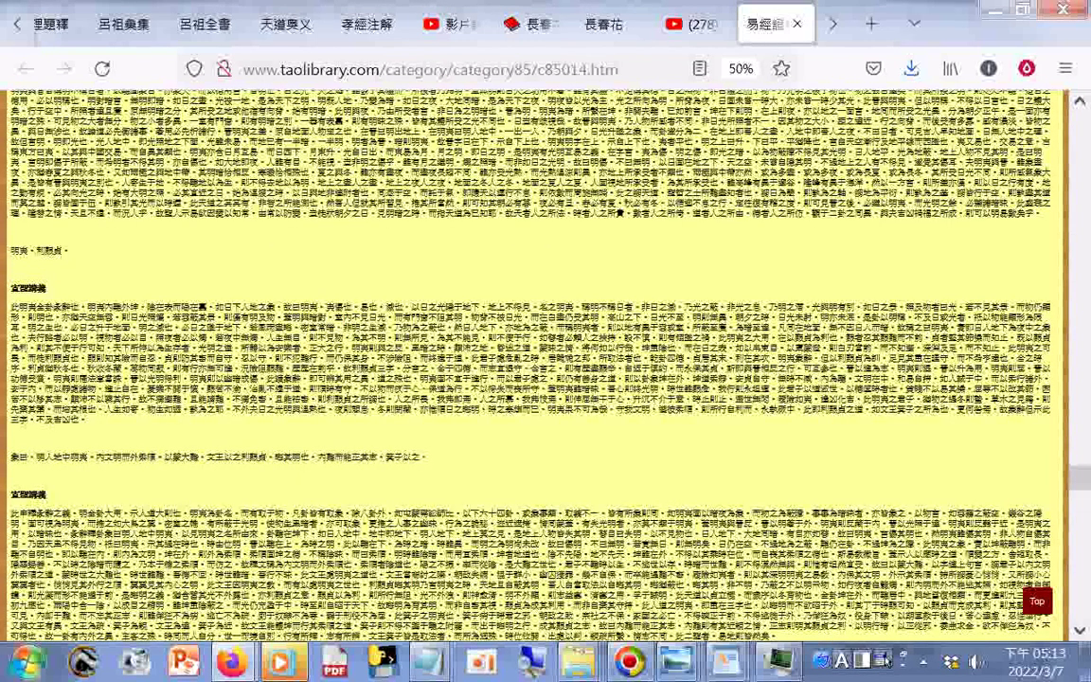
pyautogui.scroll(-3, 545, 369)
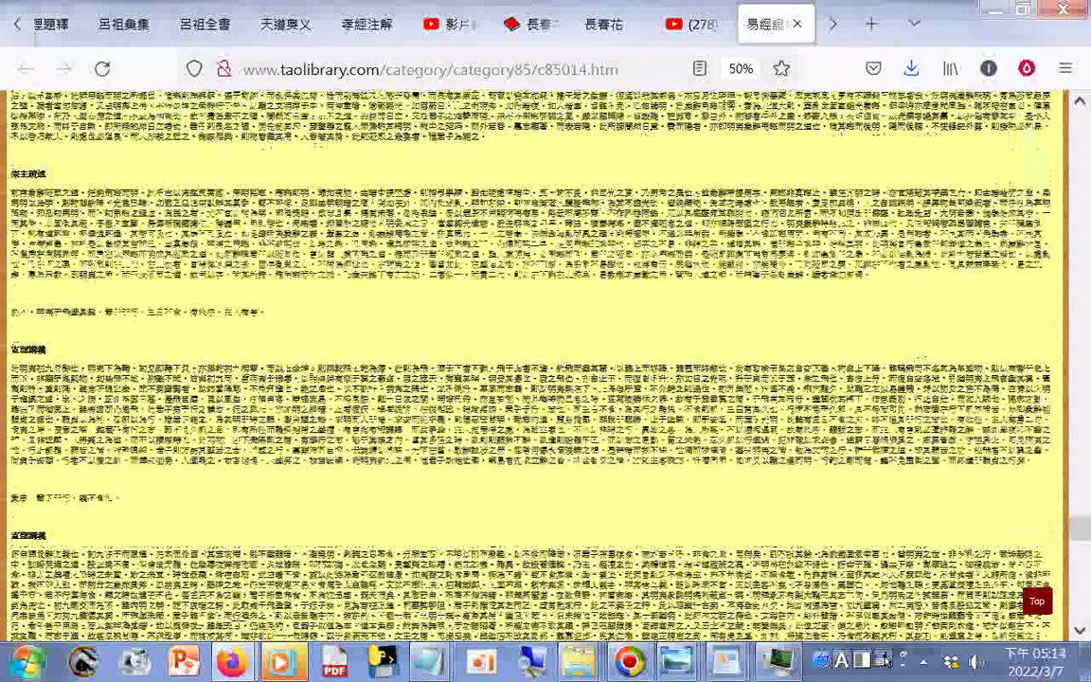
pyautogui.scroll(-3, 546, 369)
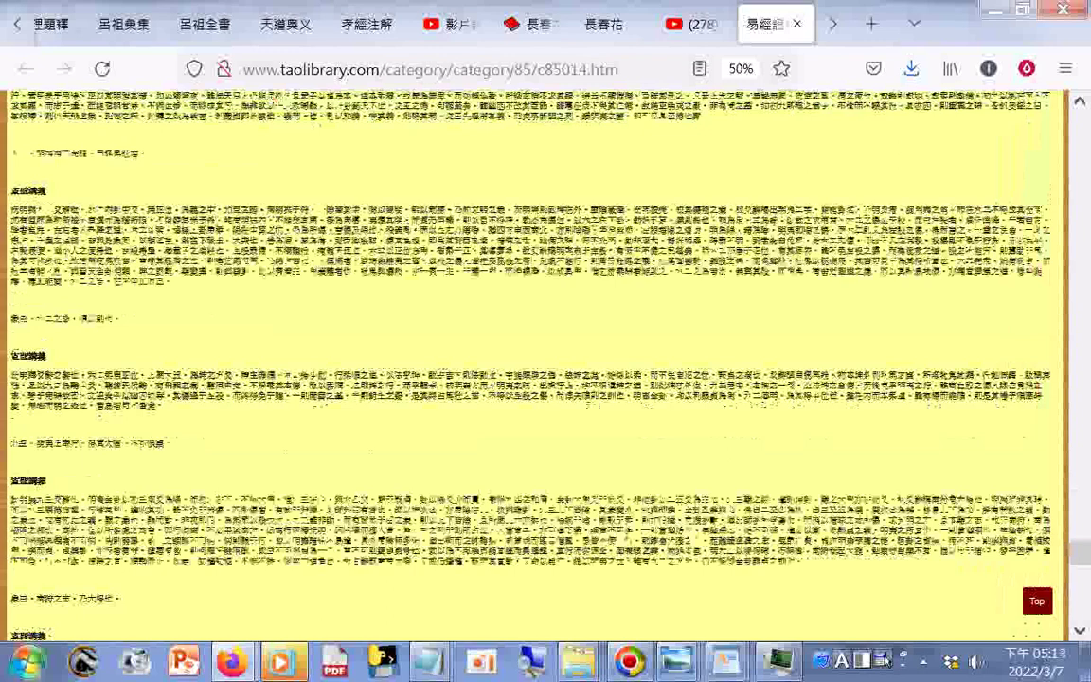
pyautogui.scroll(-3, 545, 370)
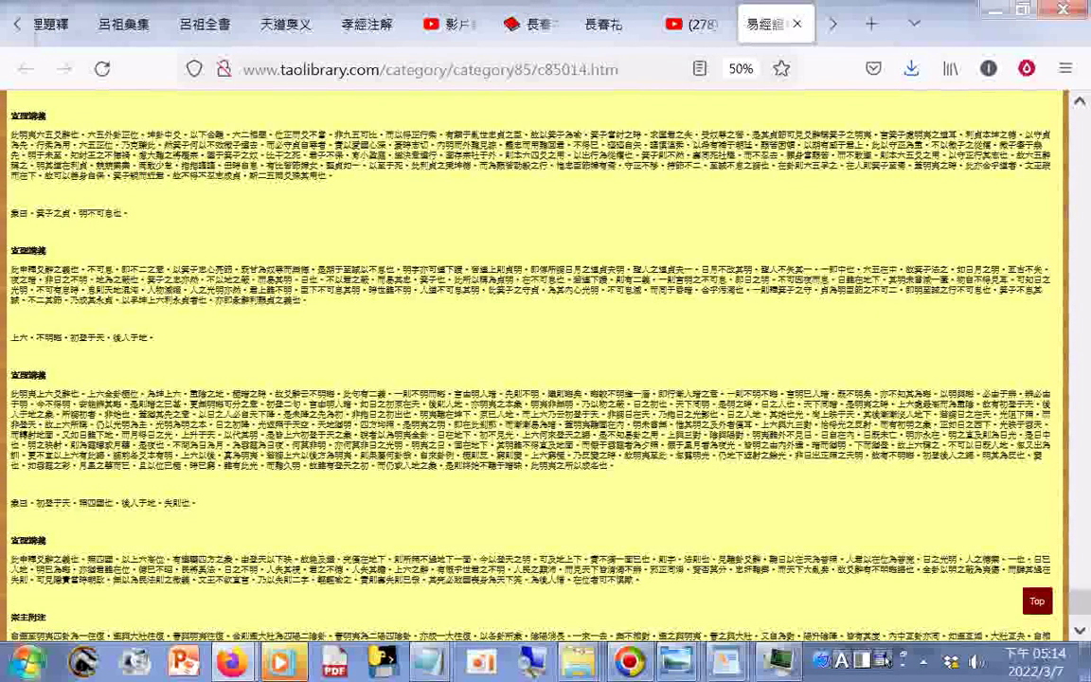
pyautogui.scroll(-3, 545, 369)
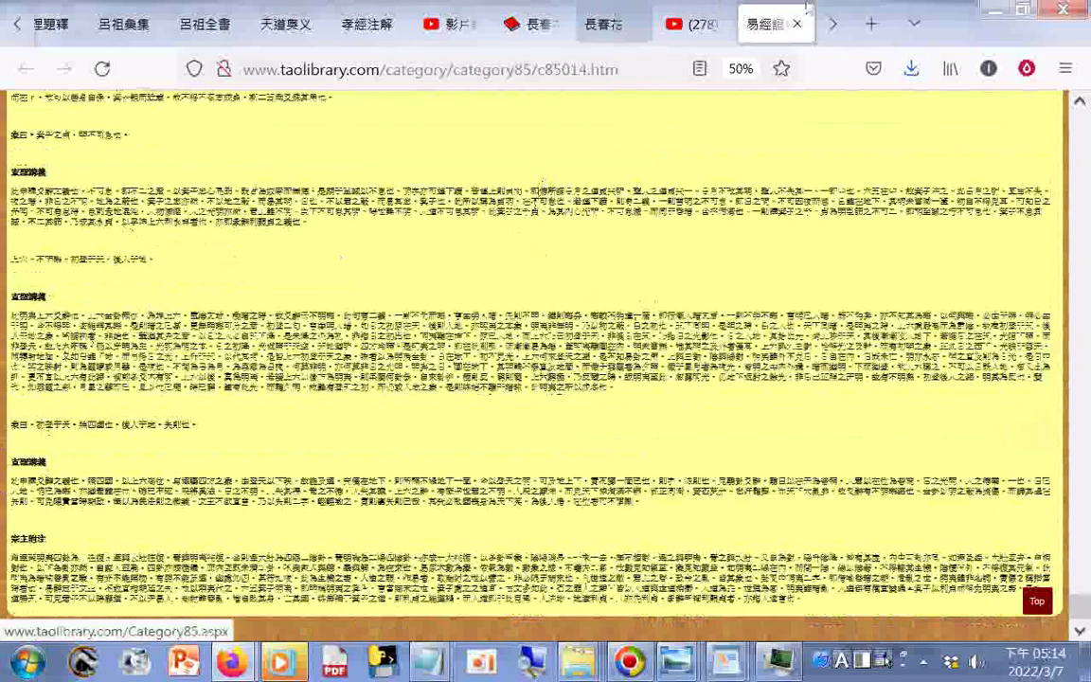
# Open 易經證釋(下經第三冊) from the YouTube community post and save it as a complete web page
pyautogui.click(705, 29)
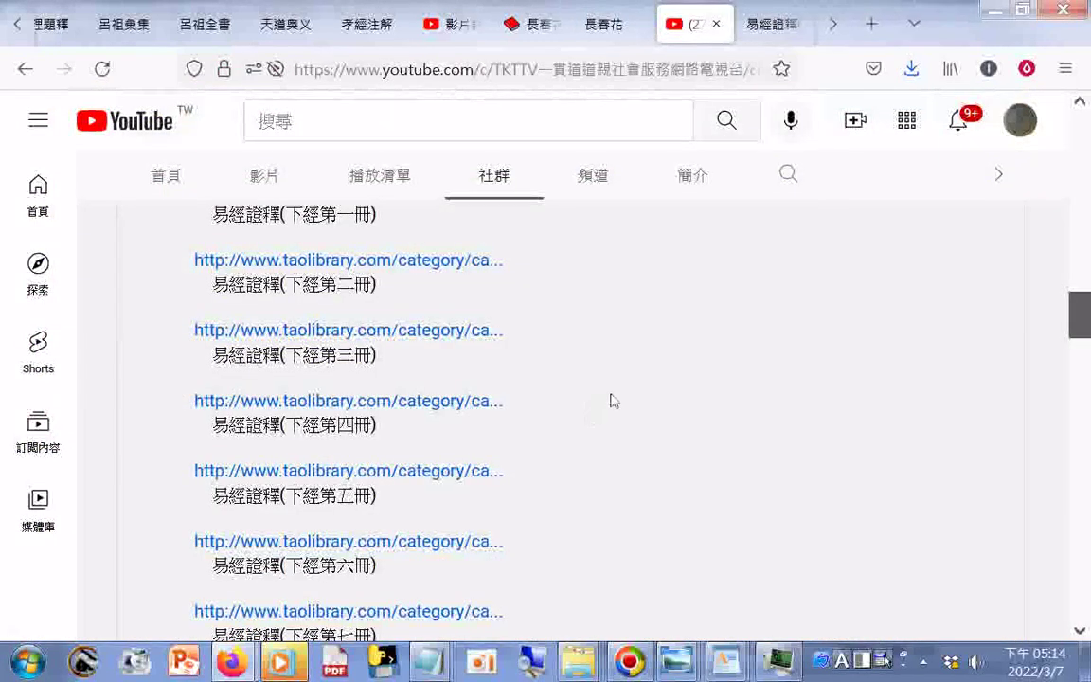
pyautogui.click(435, 402)
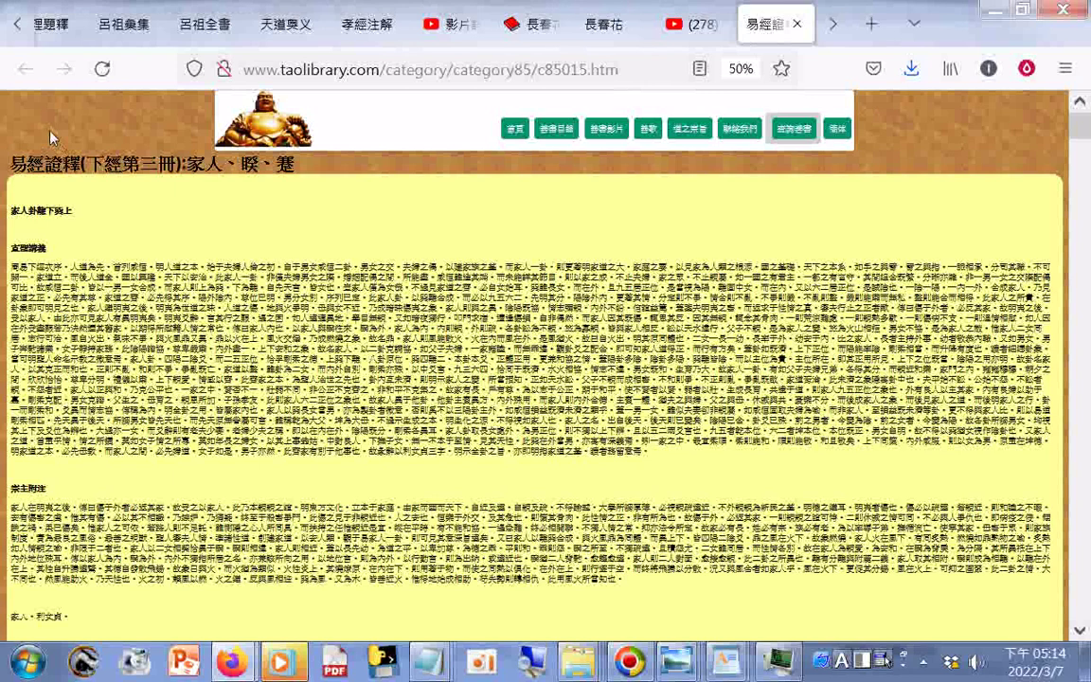
pyautogui.rightClick(16, 121)
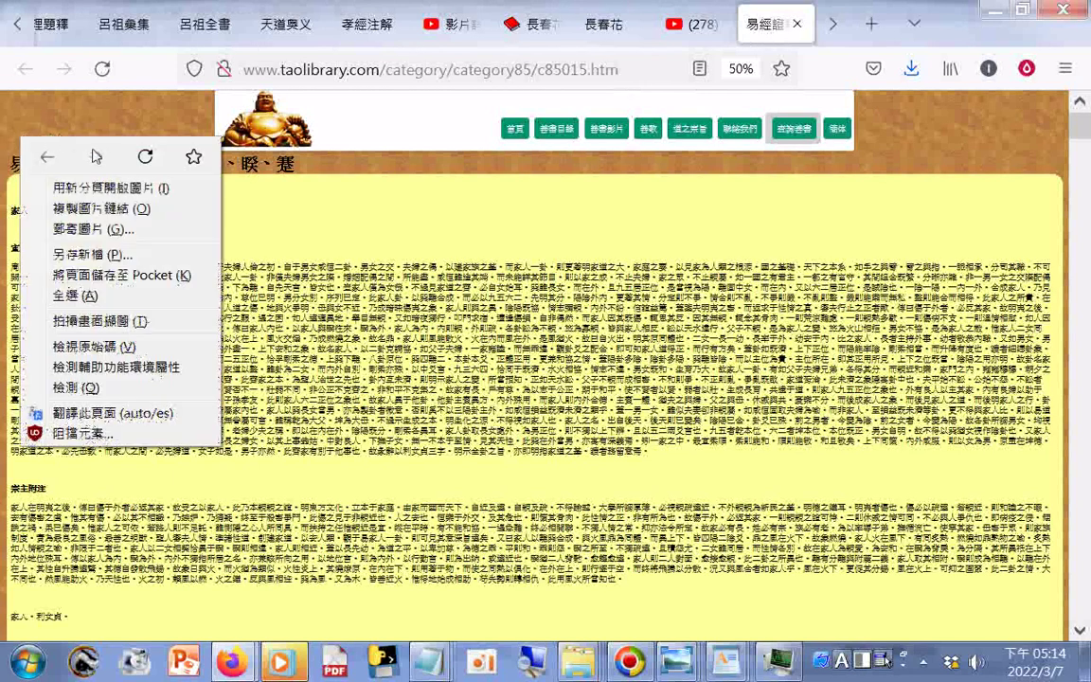
pyautogui.click(98, 258)
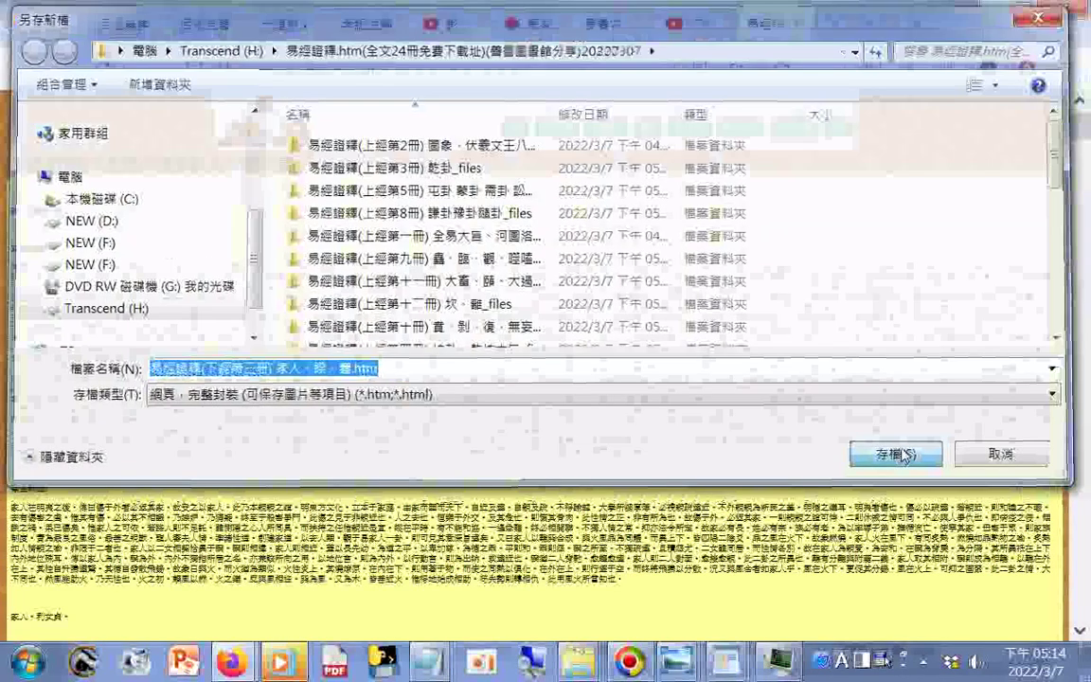
pyautogui.click(904, 455)
# Take a browser screenshot of the visible area of the 易經證釋(下經第三冊) page and download it
pyautogui.rightClick(77, 237)
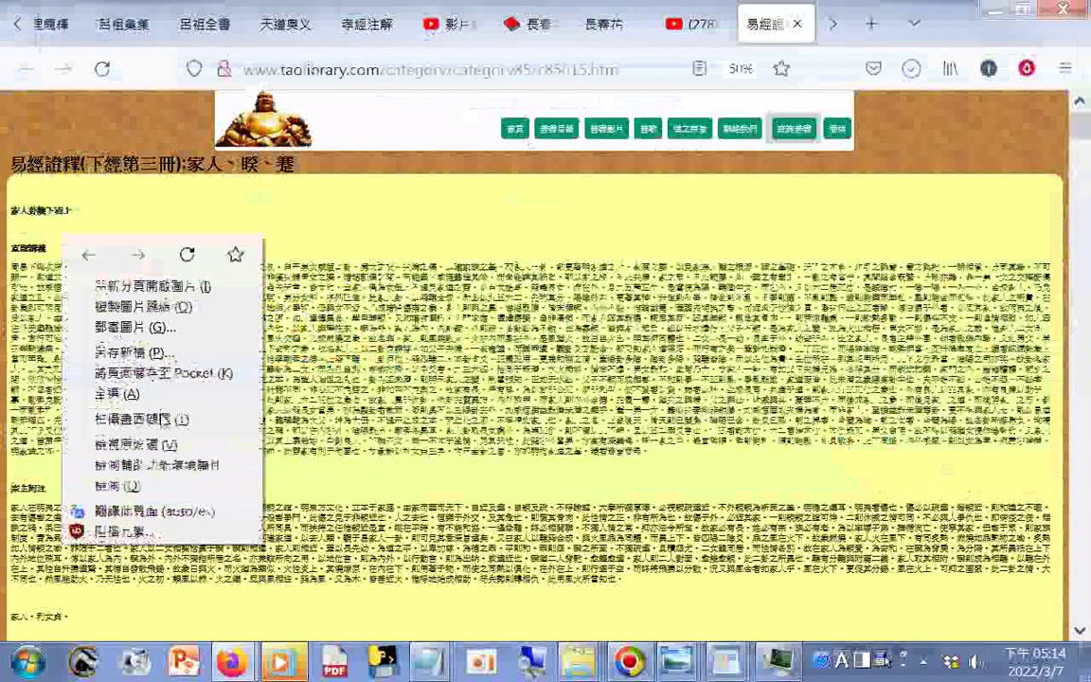
pyautogui.press('Escape')
pyautogui.click(979, 112)
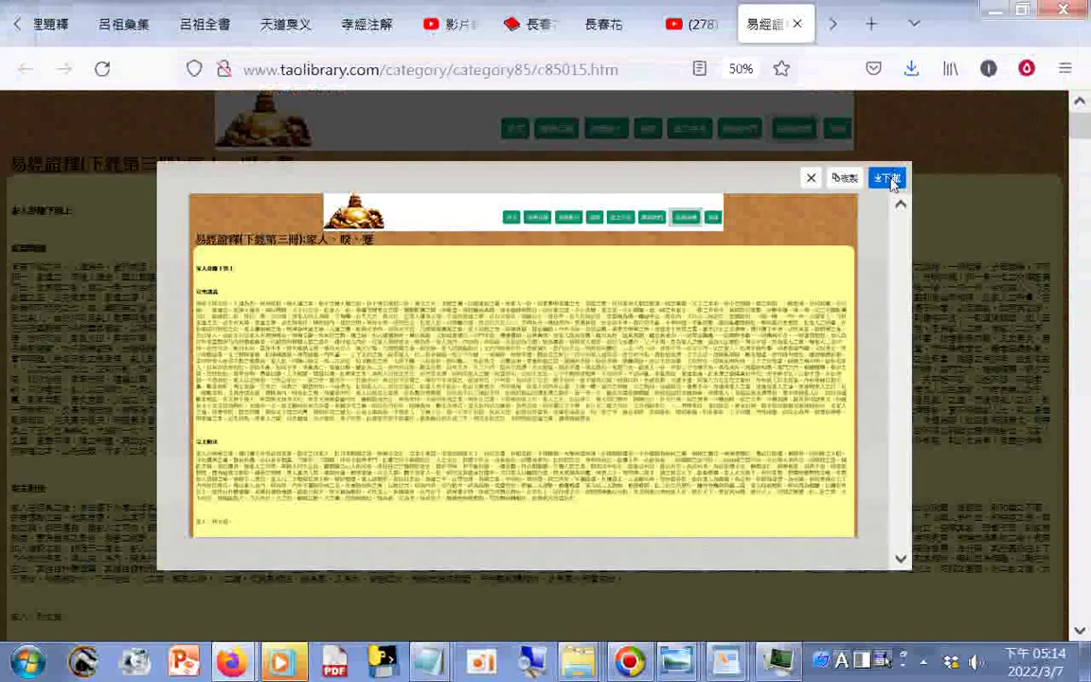
pyautogui.click(887, 179)
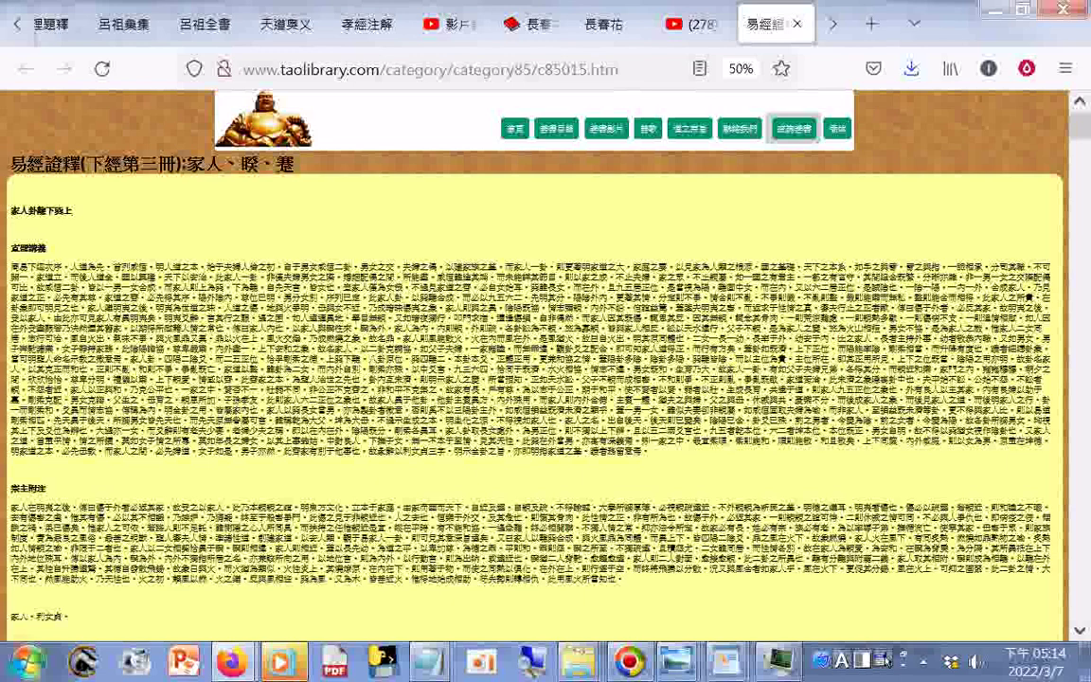
# Look through the full text of 易經證釋(下經第三冊), from 家人卦 through 睽卦 and 蹇卦 to the end of the page
pyautogui.scroll(-10, 546, 379)
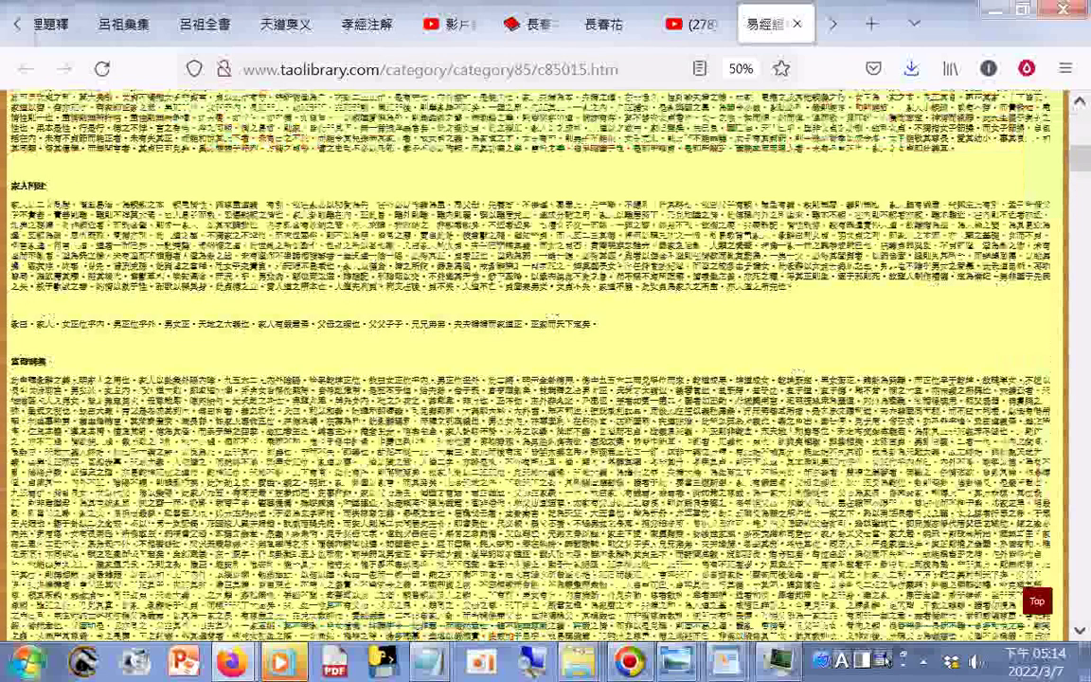
pyautogui.scroll(-5, 545, 378)
pyautogui.scroll(-5, 546, 378)
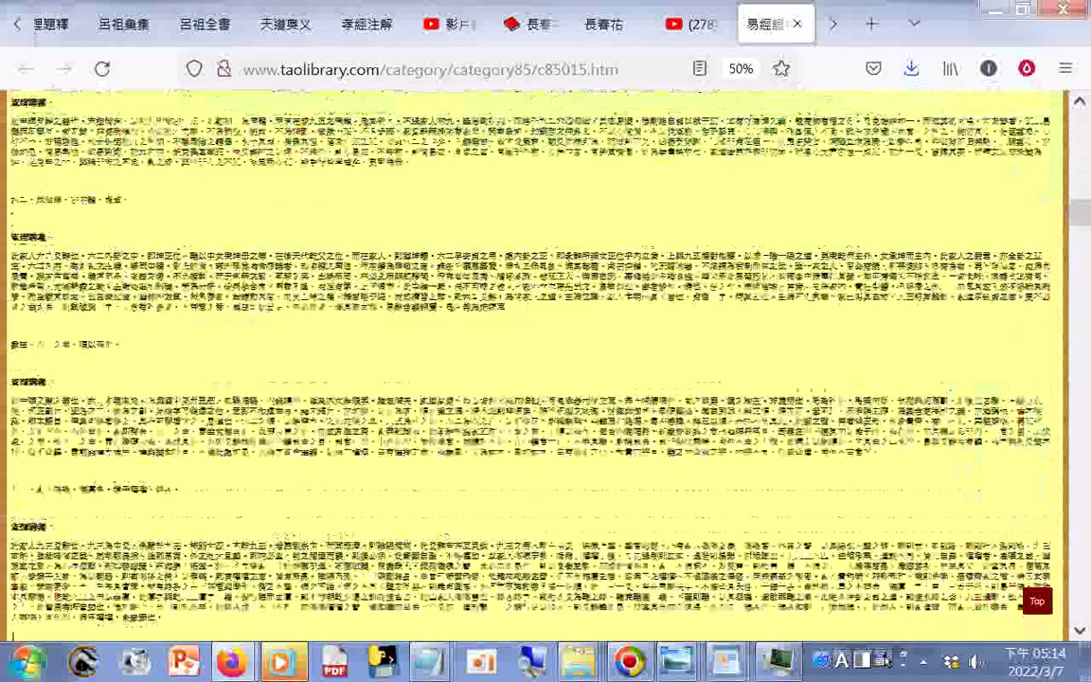
pyautogui.scroll(-5, 545, 378)
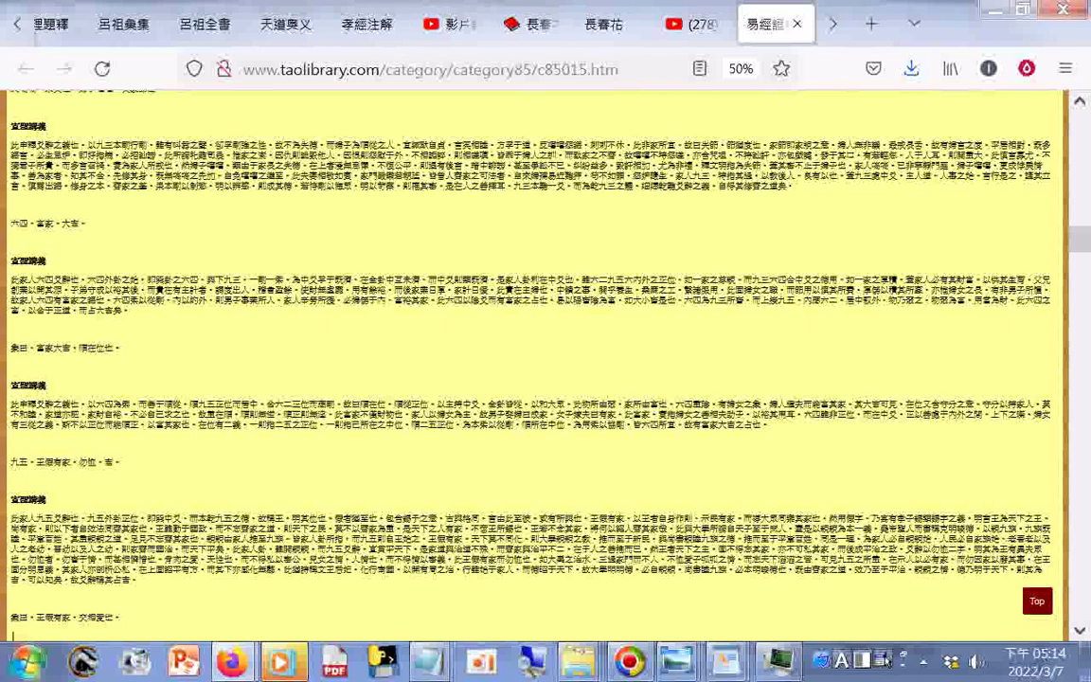
pyautogui.scroll(-5, 545, 379)
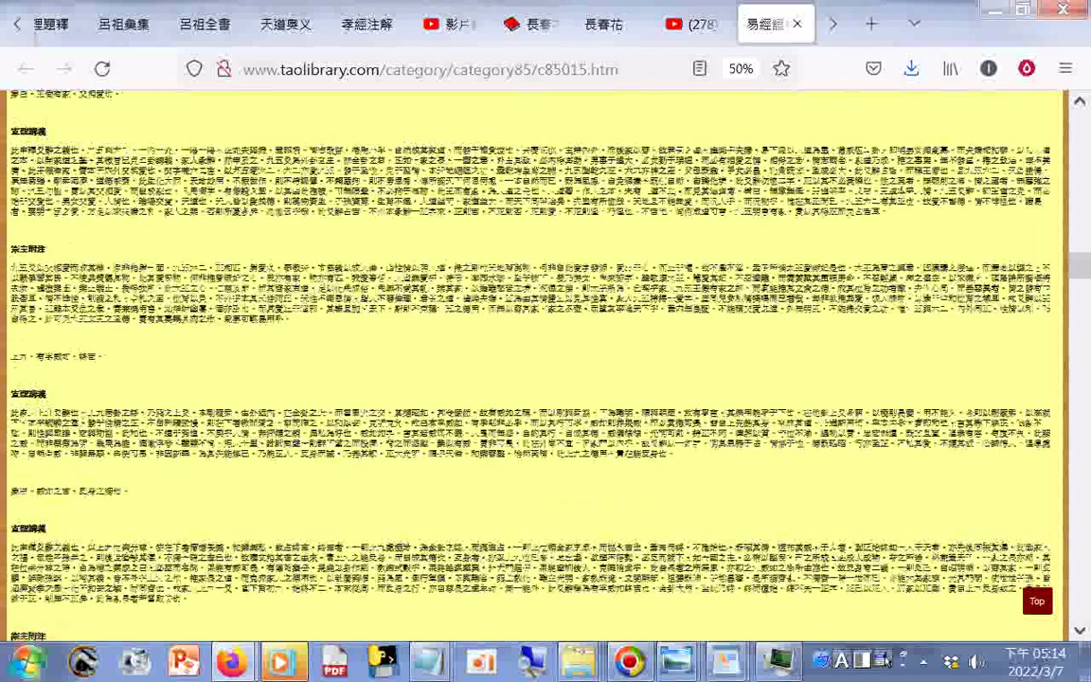
pyautogui.scroll(-5, 545, 378)
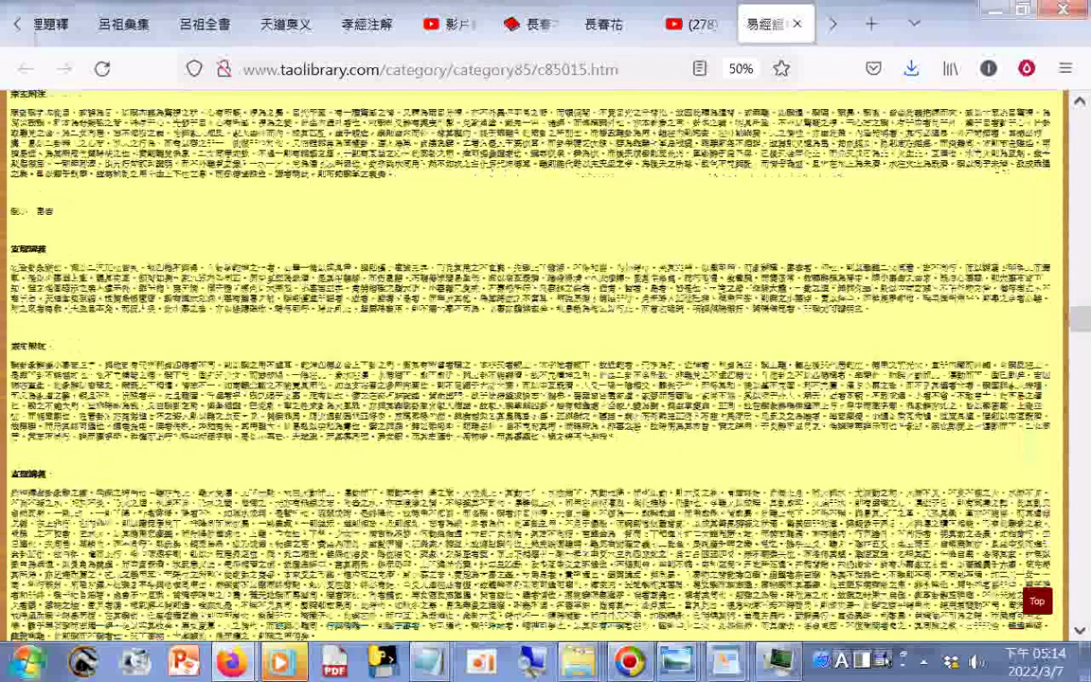
pyautogui.scroll(-5, 546, 378)
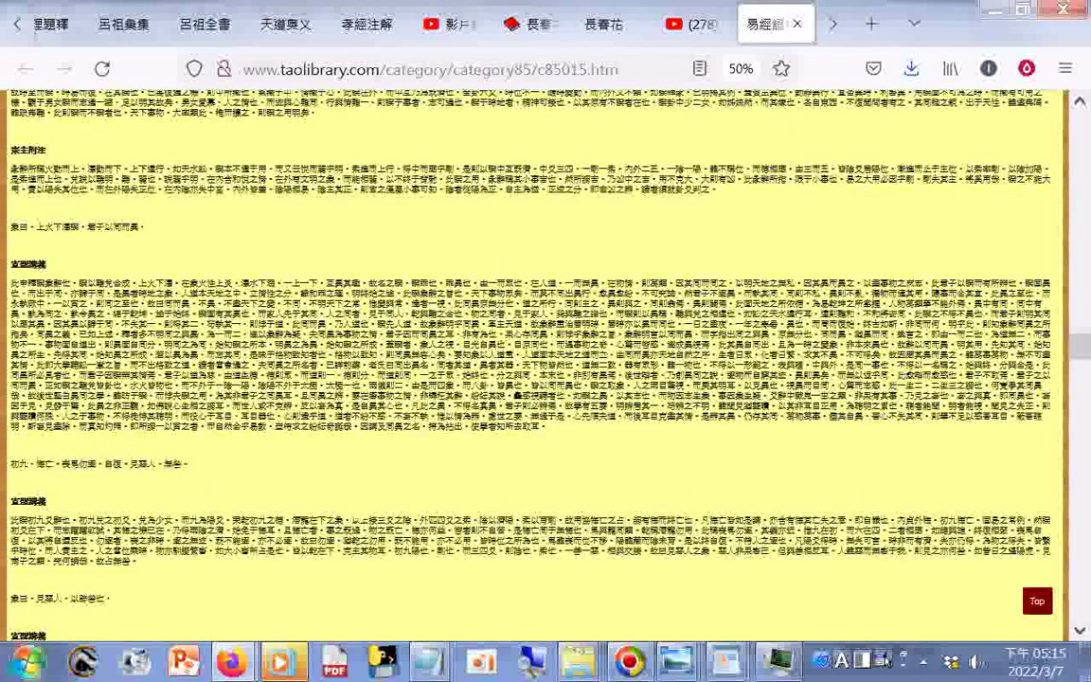
pyautogui.scroll(-5, 546, 378)
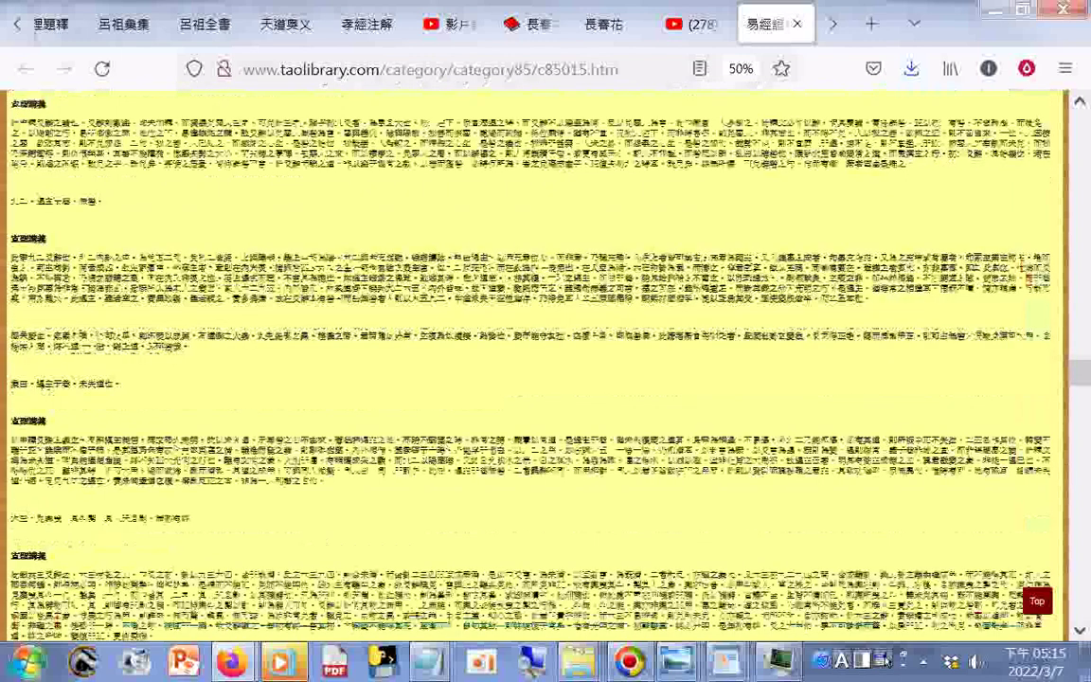
pyautogui.scroll(-5, 546, 378)
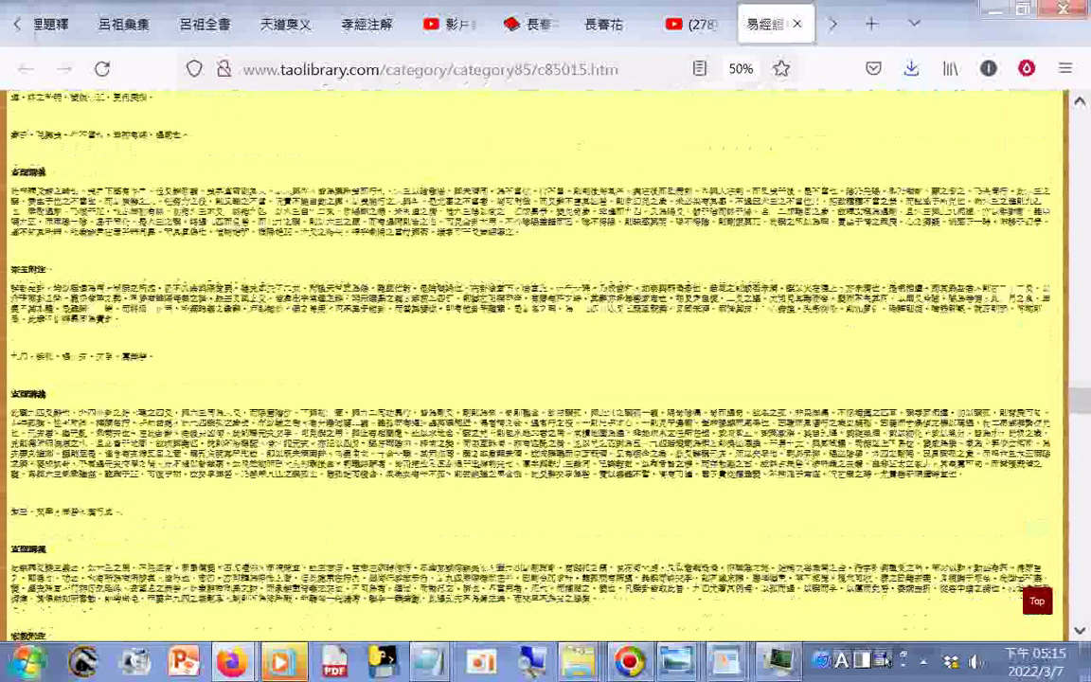
pyautogui.scroll(-5, 545, 378)
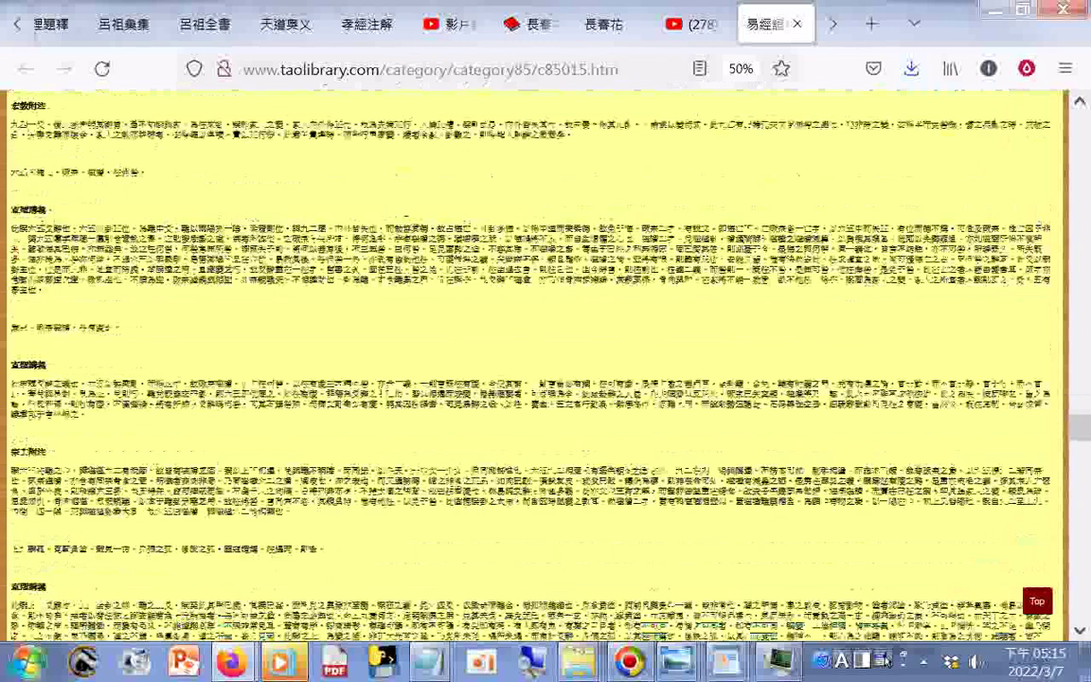
pyautogui.scroll(-5, 546, 379)
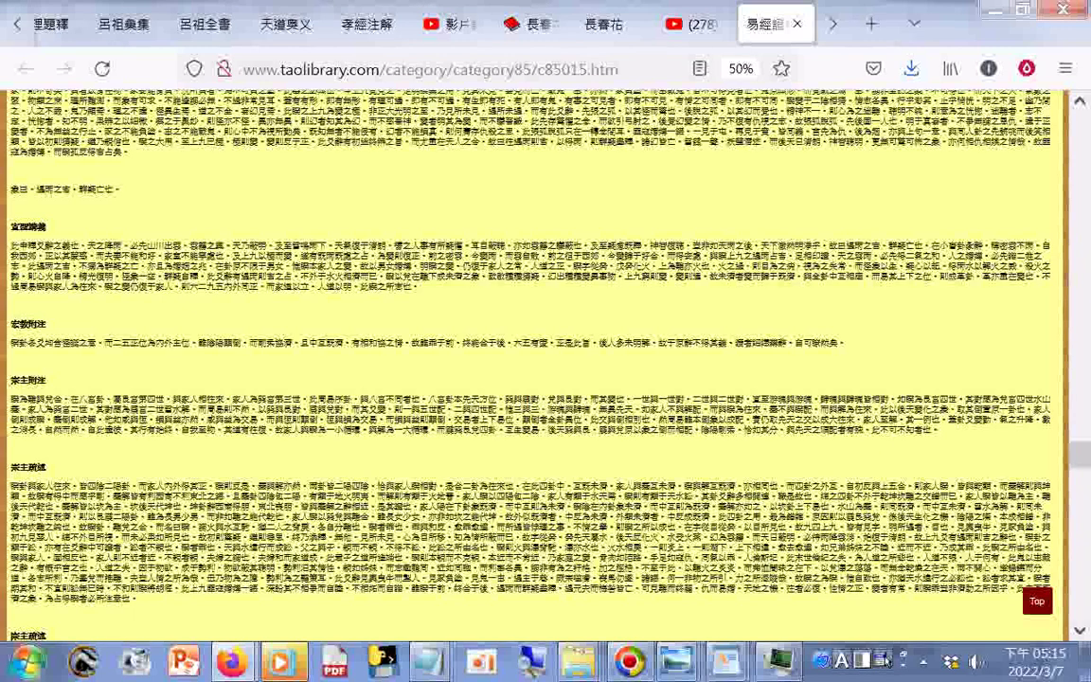
pyautogui.scroll(-5, 545, 379)
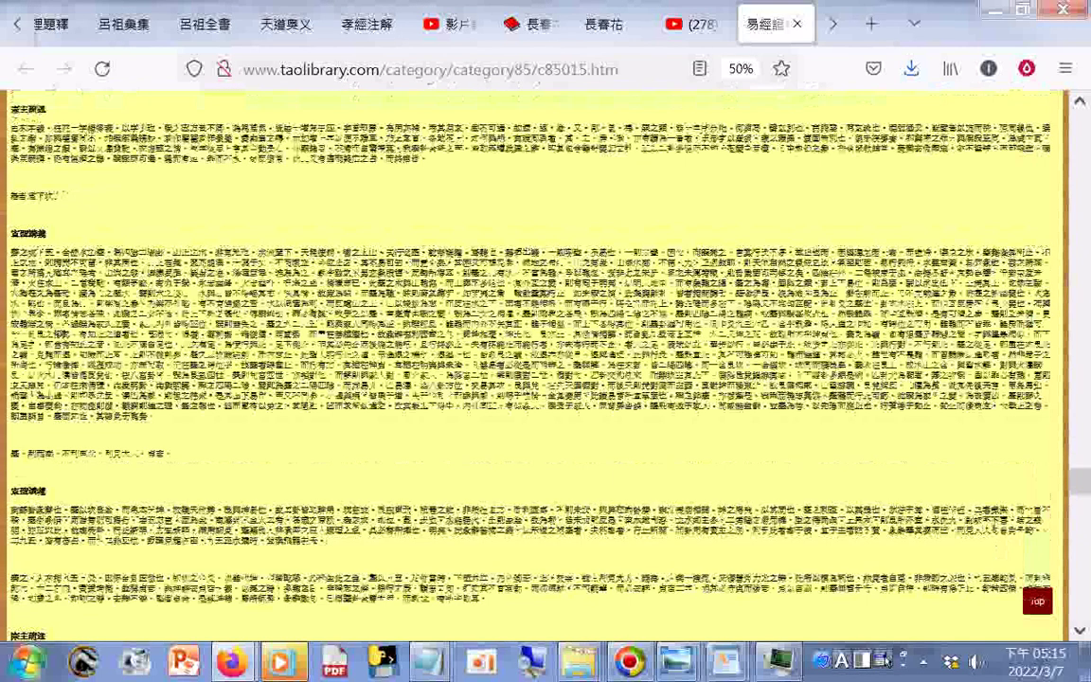
pyautogui.scroll(-5, 546, 379)
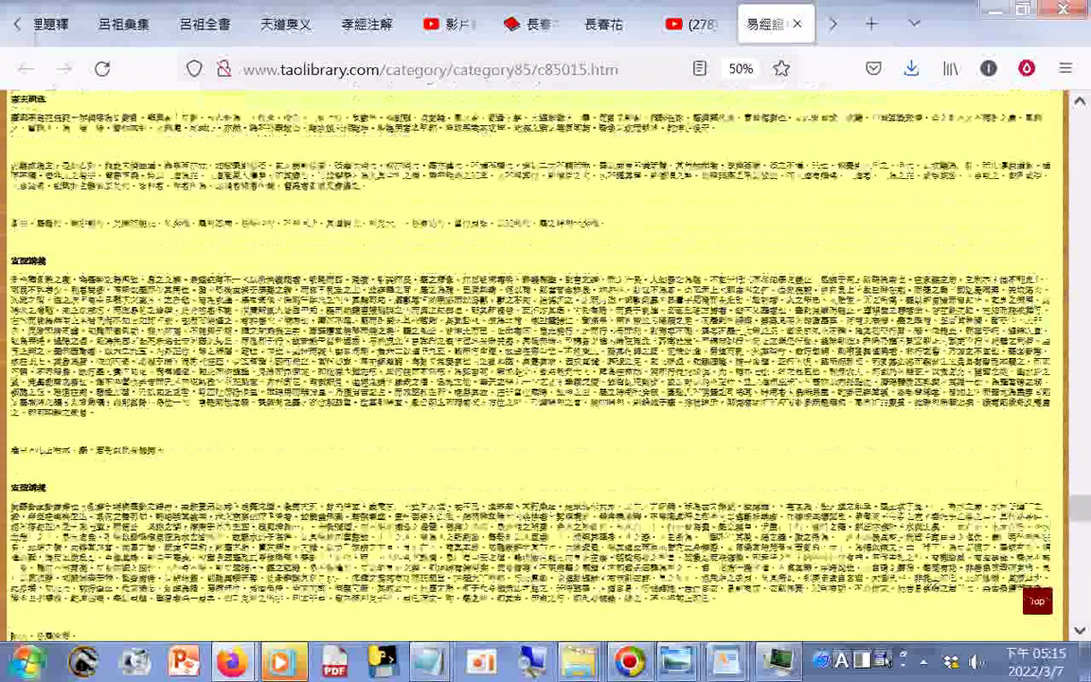
pyautogui.scroll(-5, 545, 379)
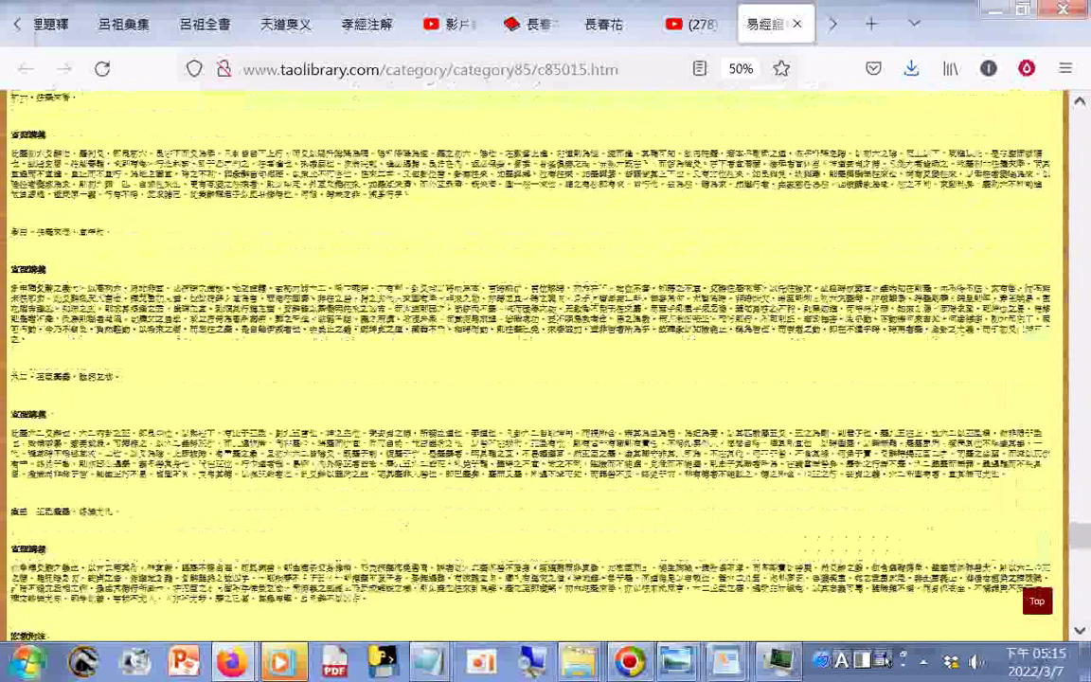
pyautogui.scroll(-5, 545, 379)
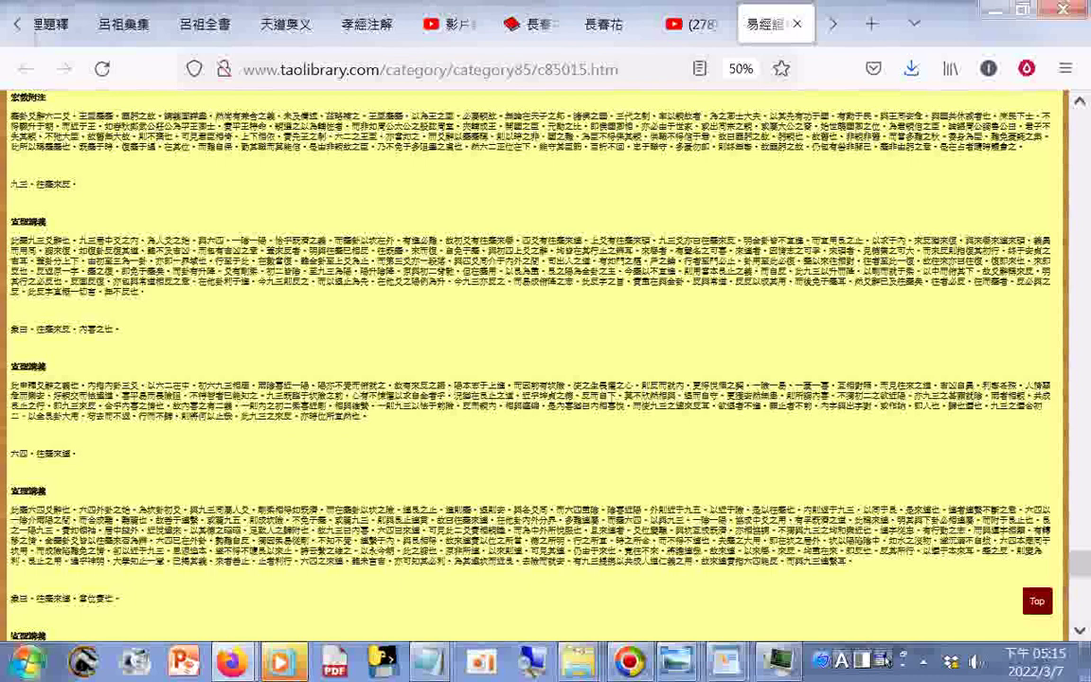
pyautogui.scroll(-5, 546, 379)
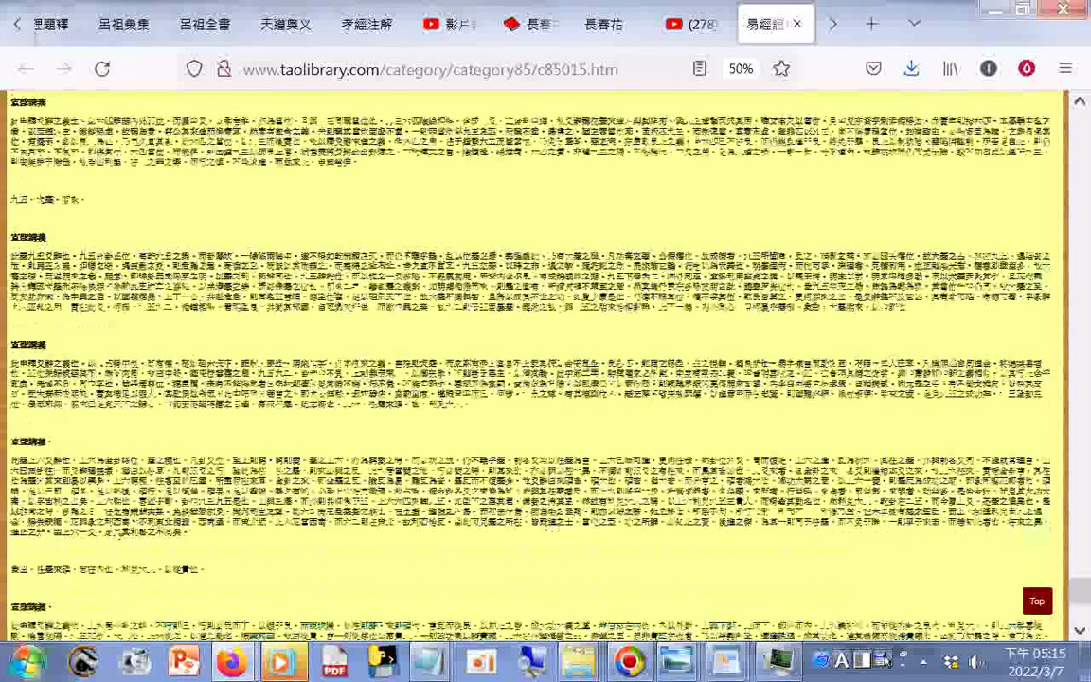
pyautogui.scroll(-3, 545, 378)
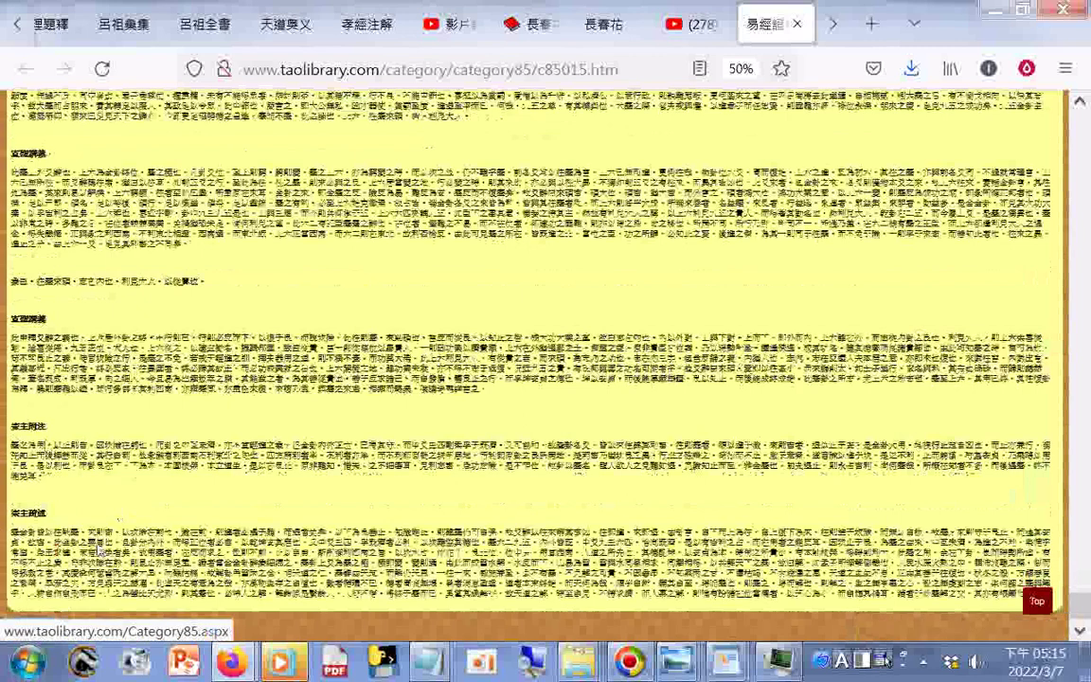
# Open 易經證釋(下經第四冊) from the YouTube community post and save it as a complete web page
pyautogui.click(695, 23)
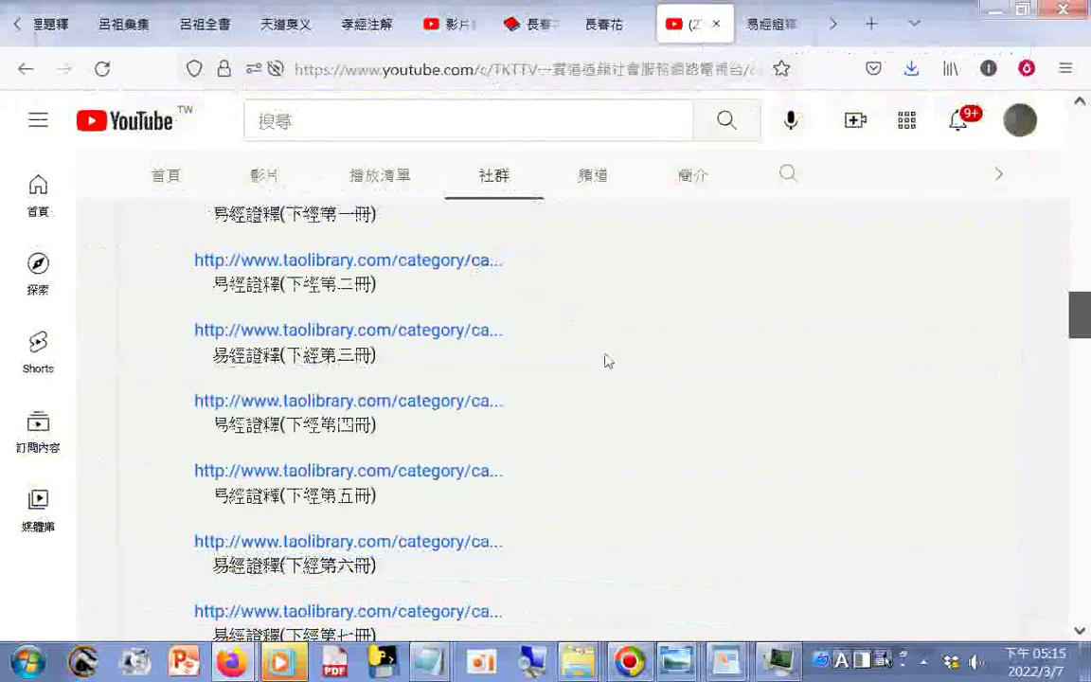
pyautogui.click(450, 471)
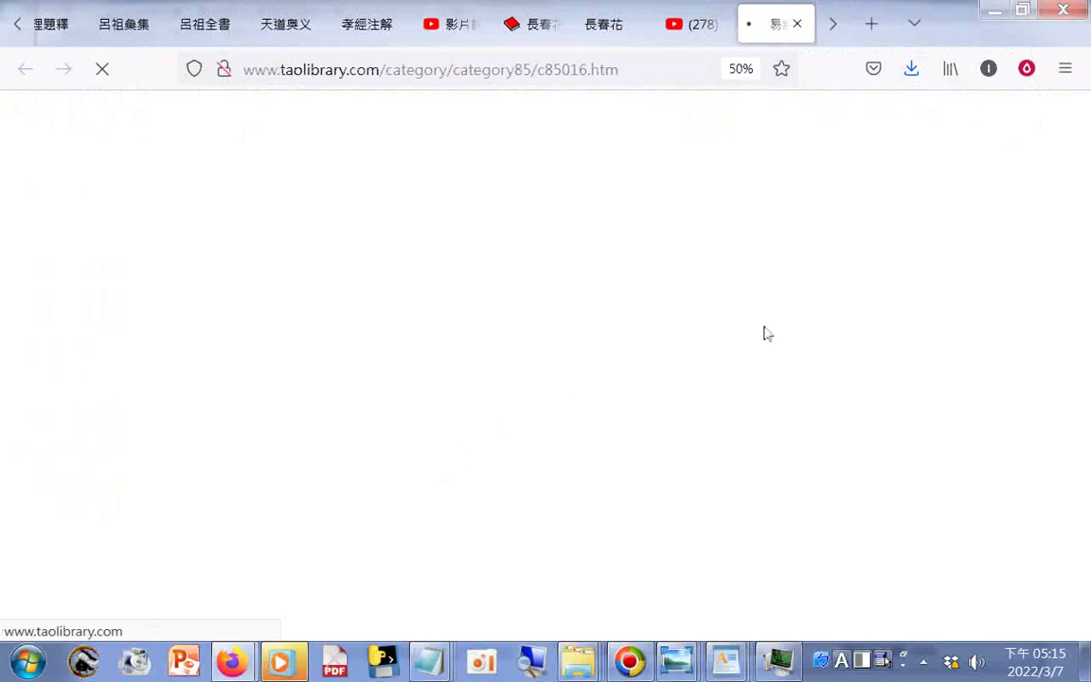
pyautogui.rightClick(25, 135)
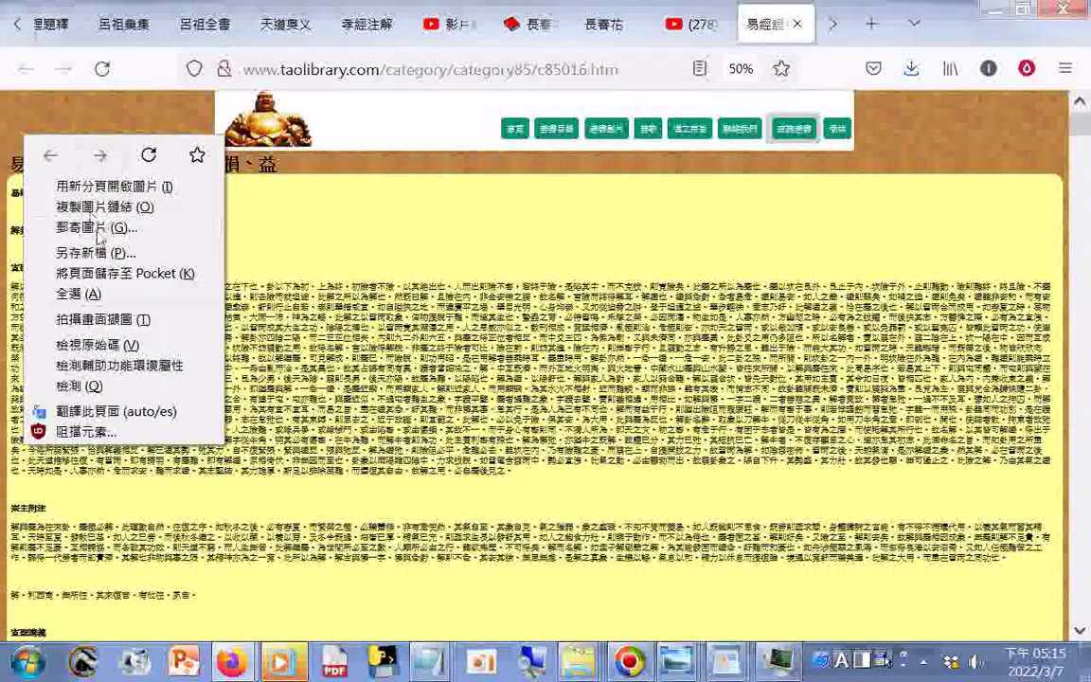
pyautogui.press('Escape')
pyautogui.hotkey('ctrl', 's')
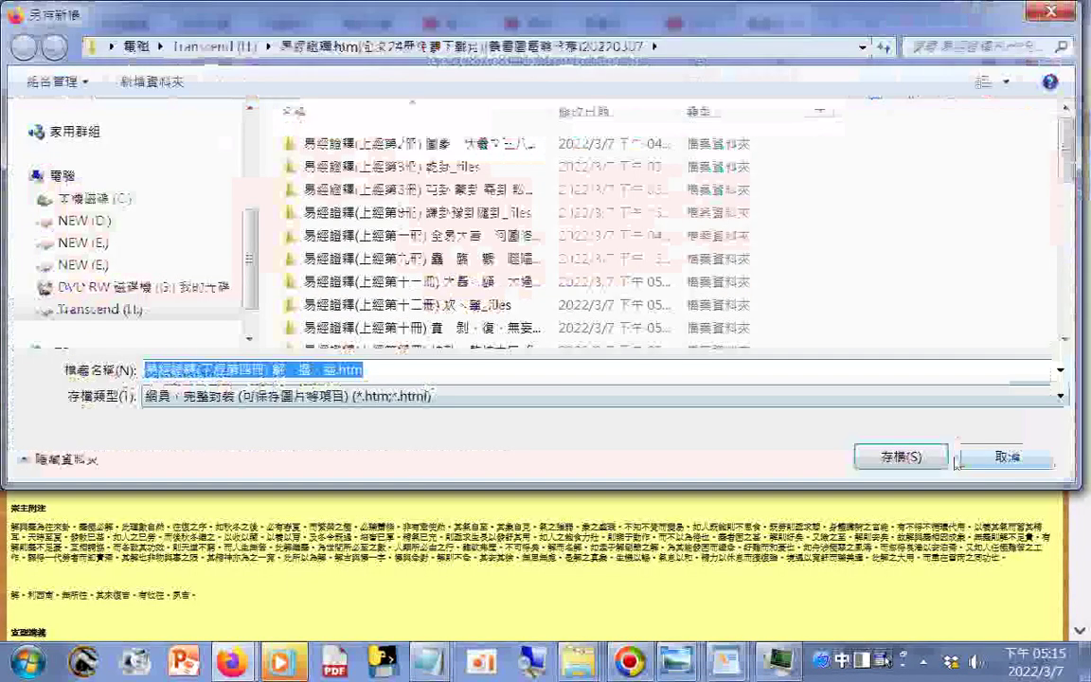
pyautogui.click(914, 463)
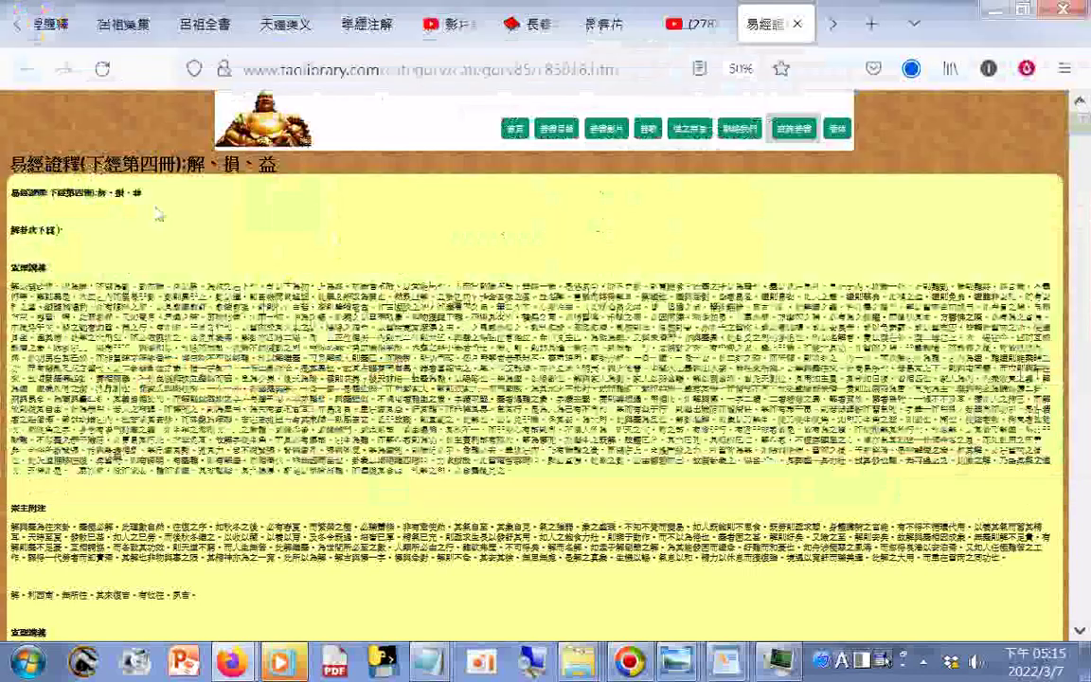
# Take a browser screenshot of the visible area of the 易經證釋(下經第四冊) page and download it
pyautogui.rightClick(123, 221)
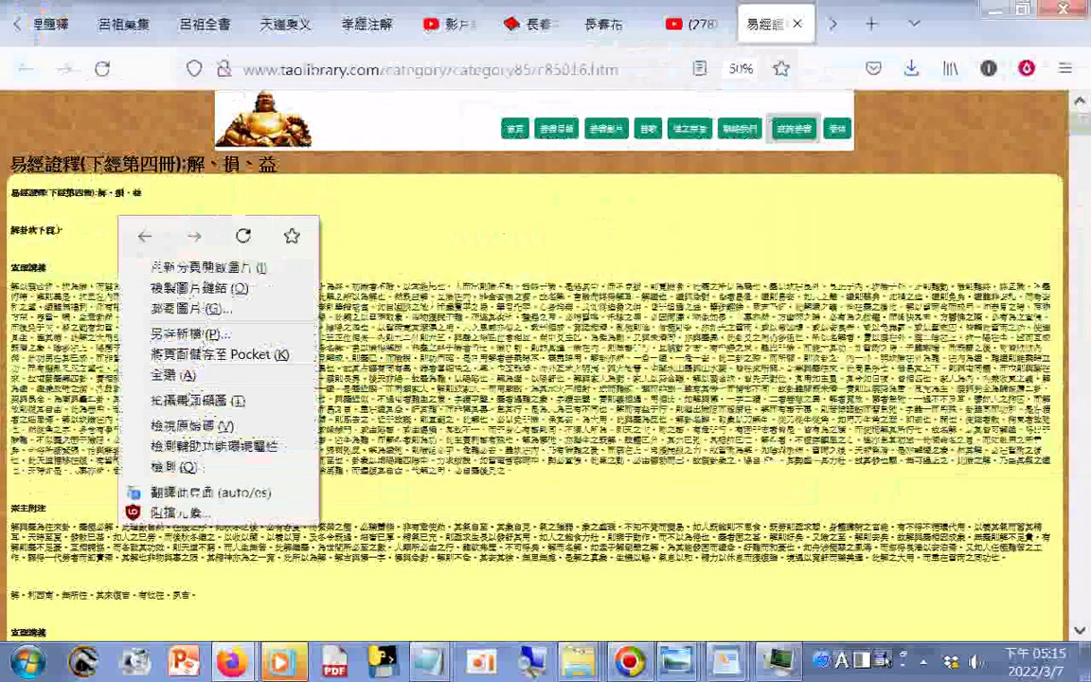
pyautogui.press('Escape')
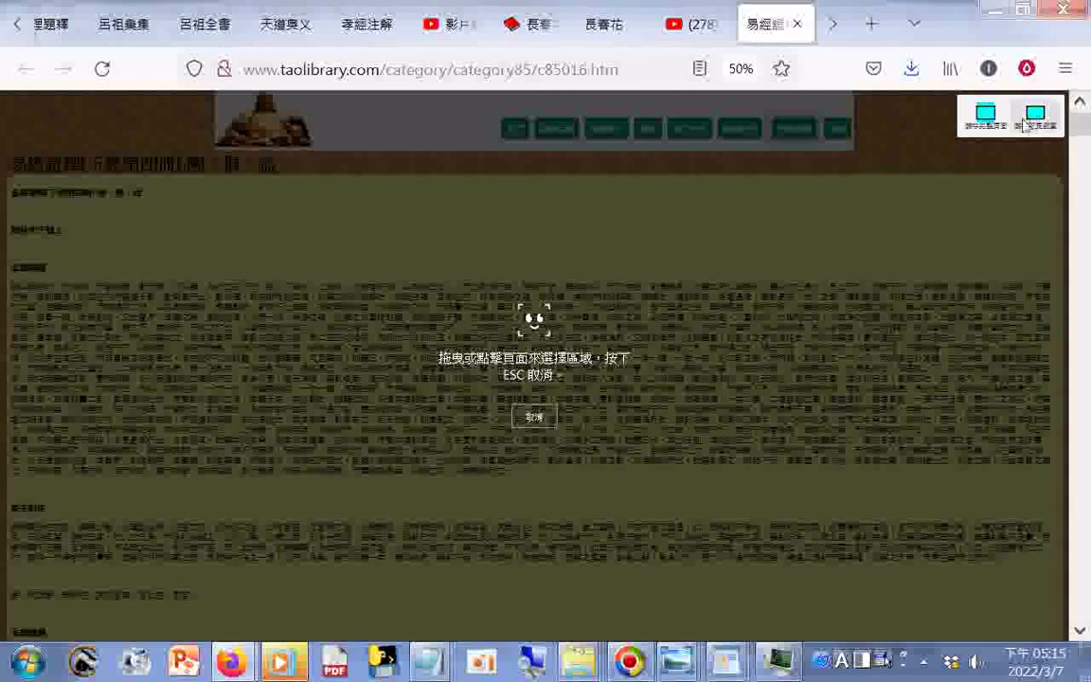
pyautogui.click(985, 110)
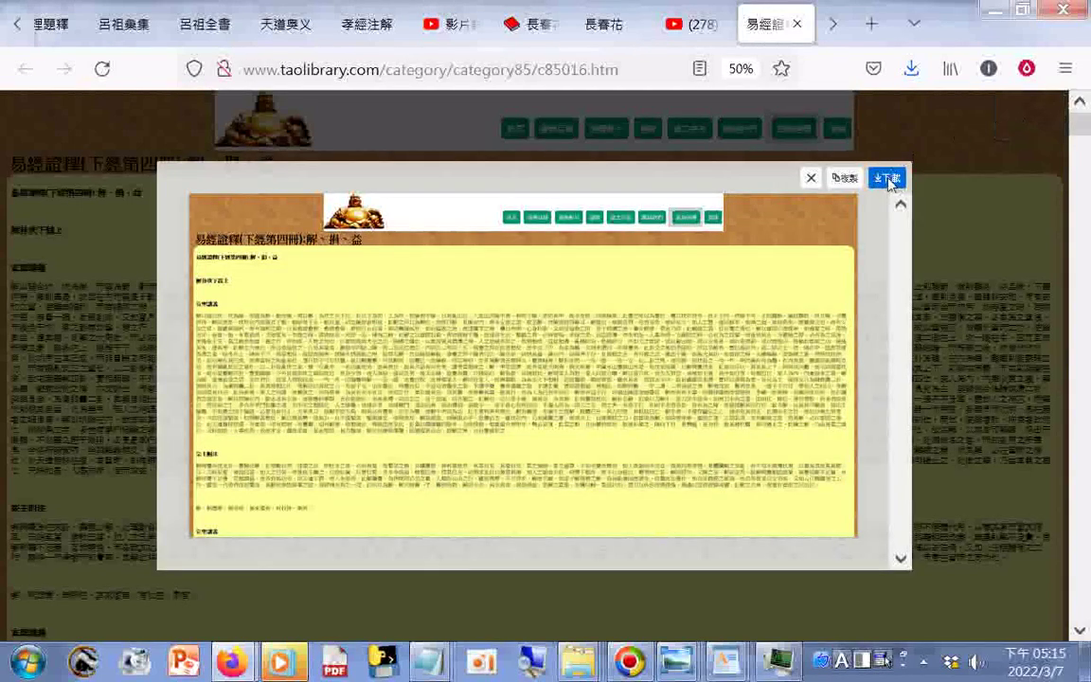
pyautogui.click(887, 178)
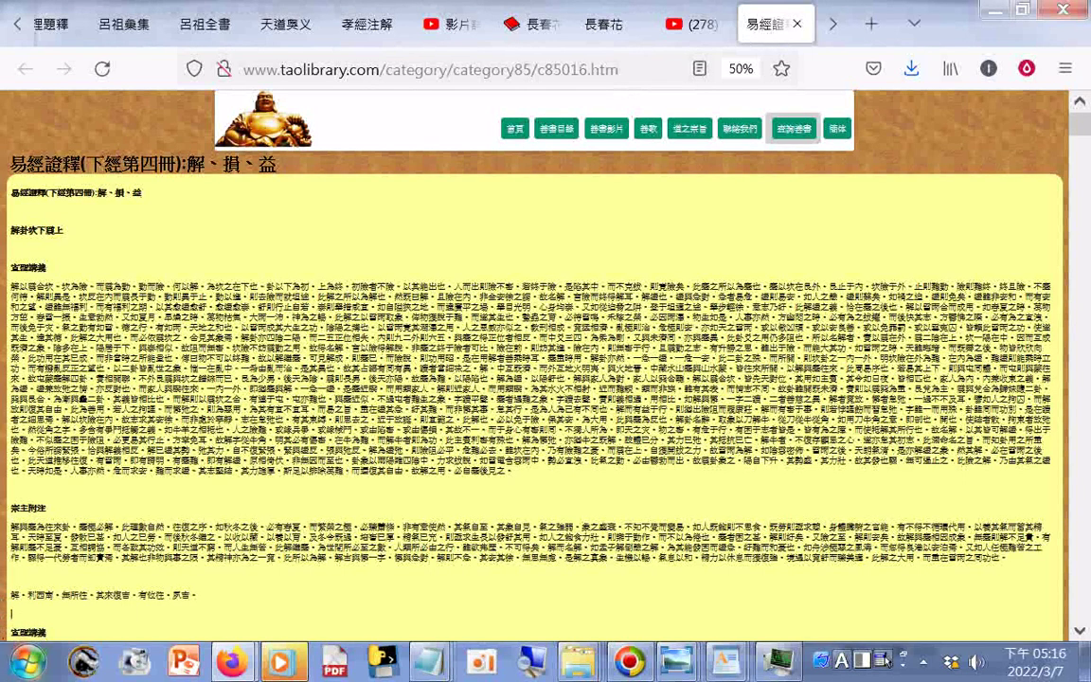
# Look through the full text of 易經證釋(下經第四冊), from 解卦 through 損卦 and 益卦 to the end of the page
pyautogui.scroll(-5, 12, 613)
pyautogui.scroll(-5, 545, 359)
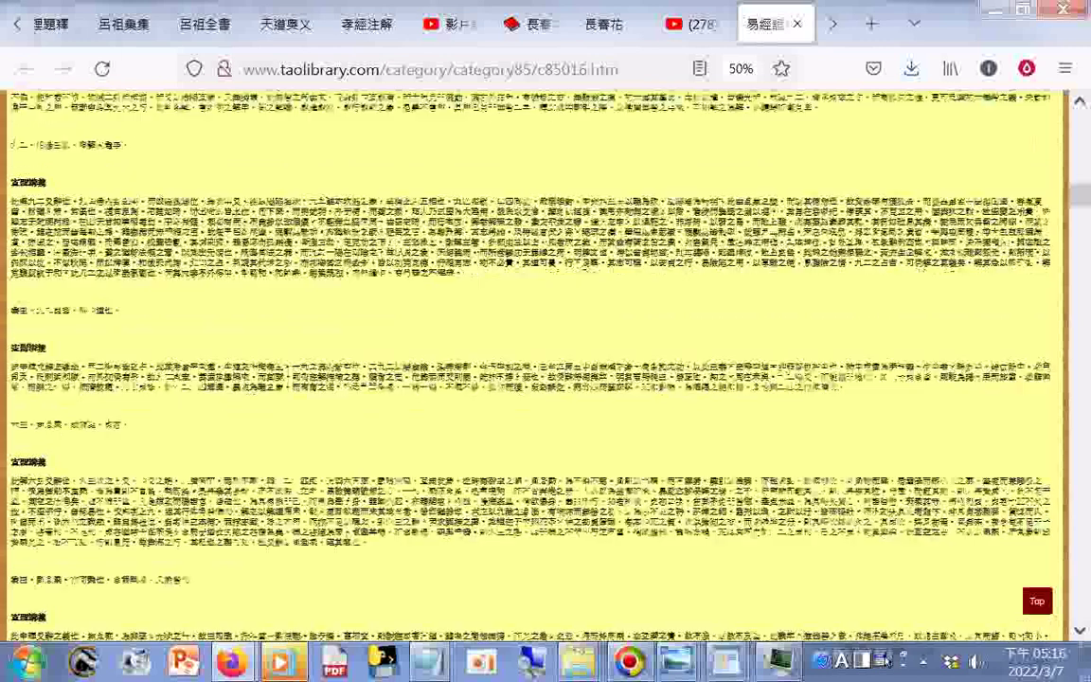
pyautogui.scroll(-5, 546, 360)
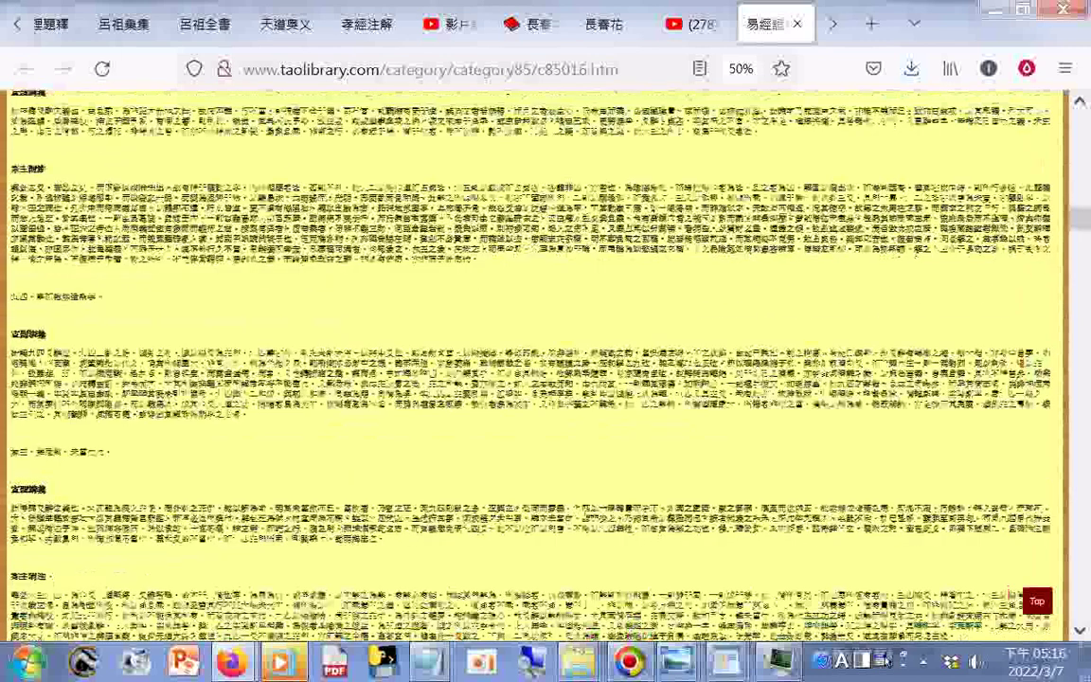
pyautogui.scroll(-5, 546, 360)
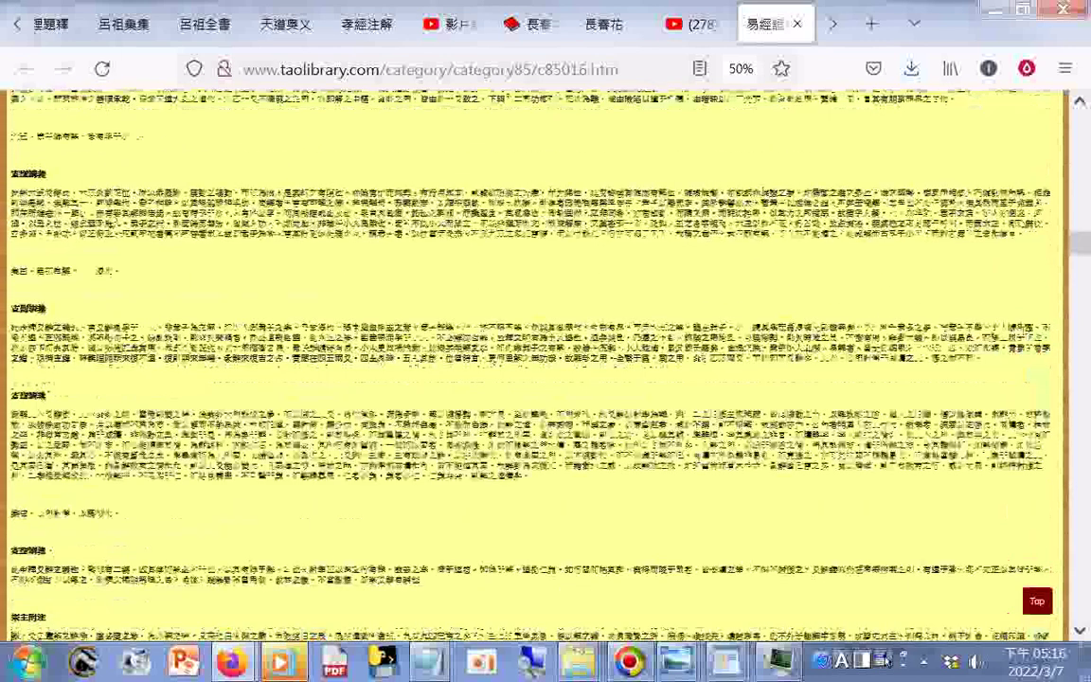
pyautogui.scroll(-5, 546, 359)
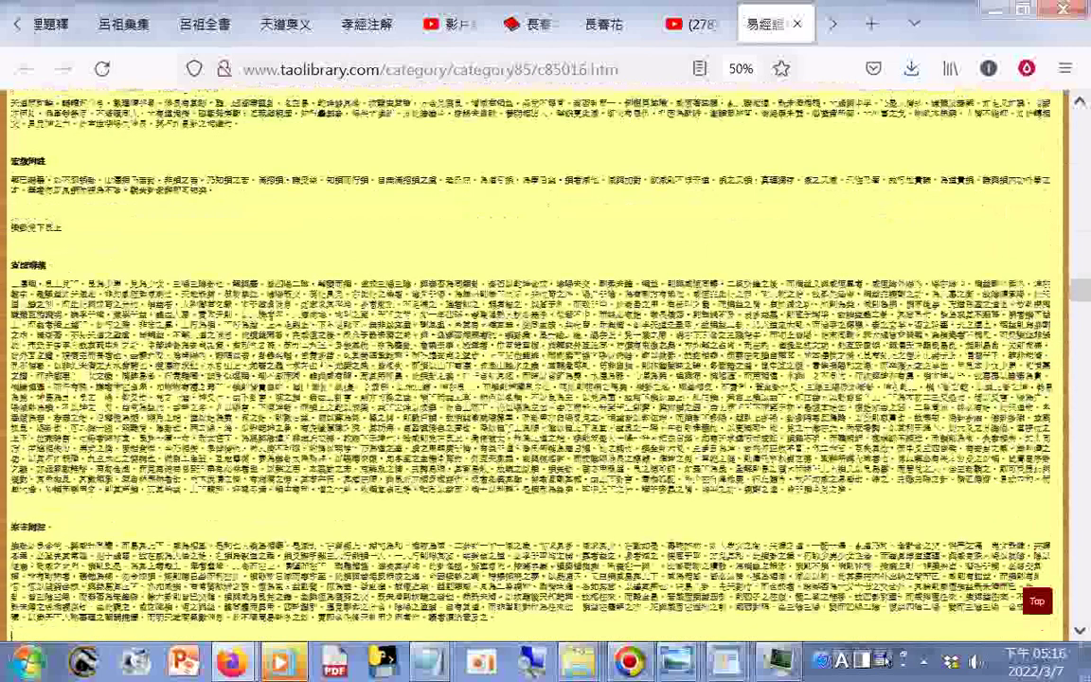
pyautogui.scroll(-5, 545, 360)
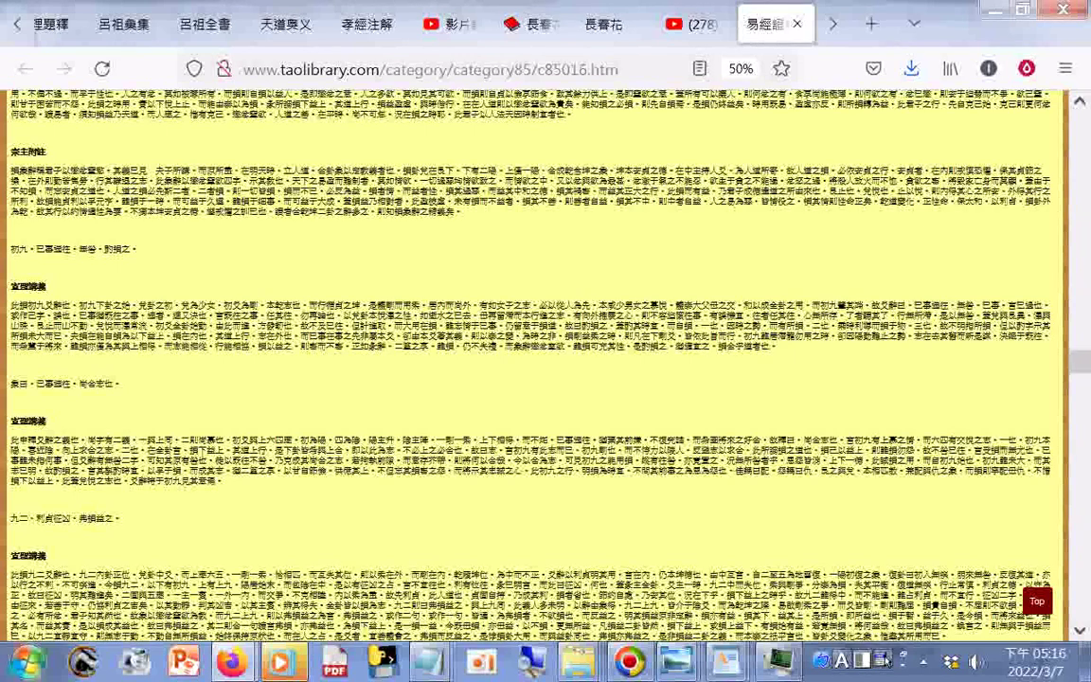
pyautogui.scroll(-5, 545, 359)
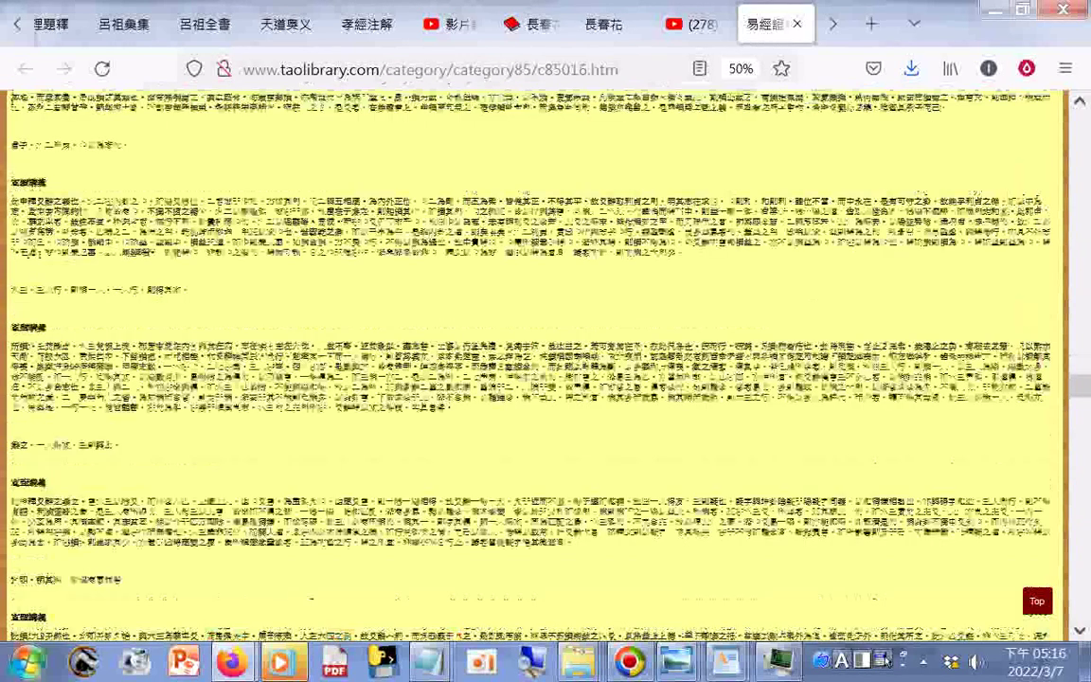
pyautogui.scroll(-5, 545, 359)
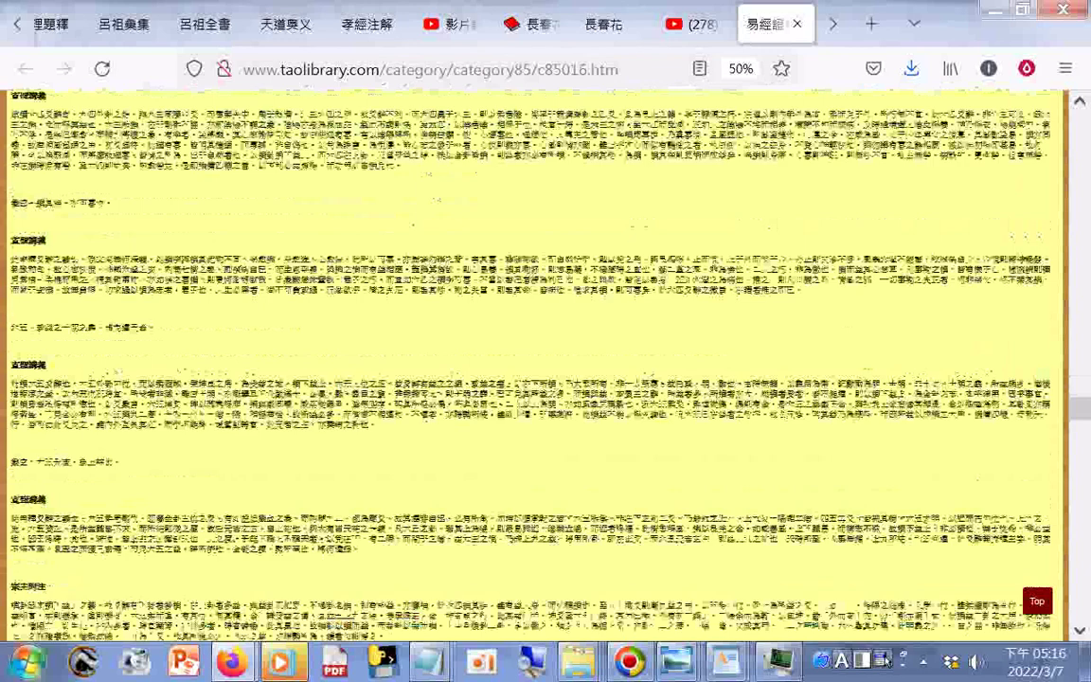
pyautogui.scroll(-5, 546, 360)
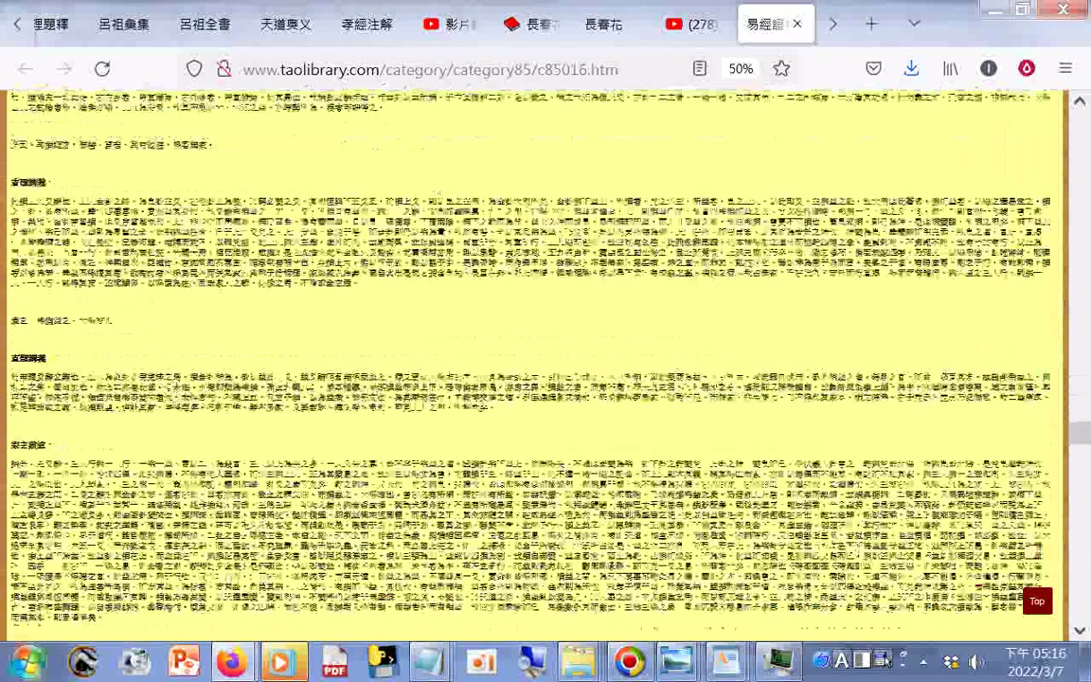
pyautogui.scroll(-5, 545, 359)
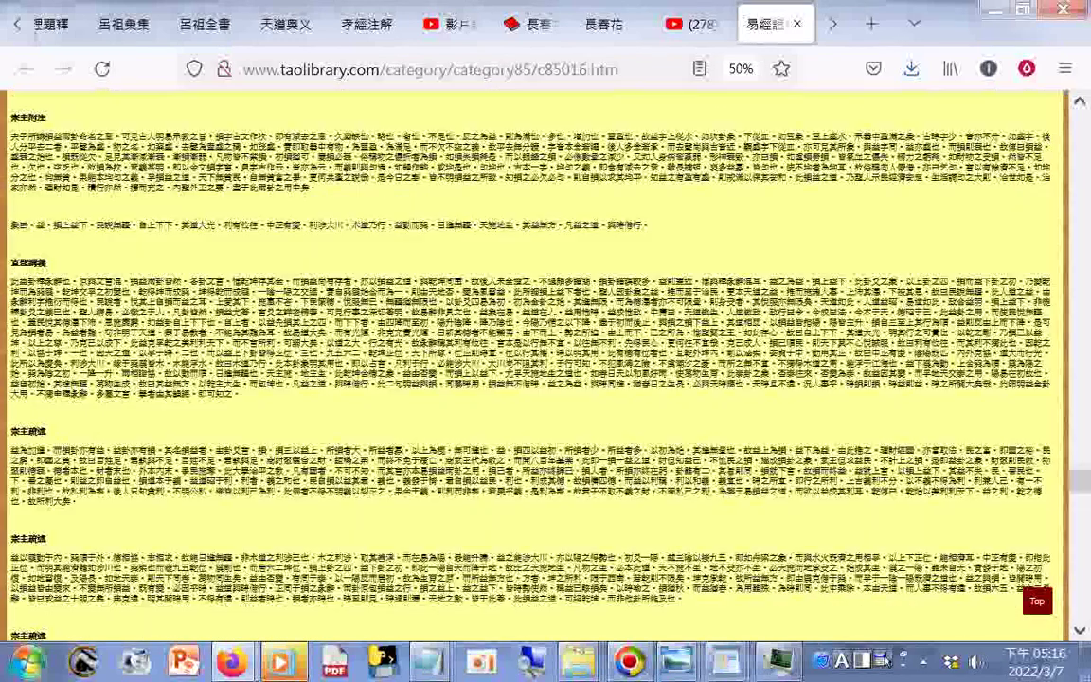
pyautogui.scroll(-5, 546, 360)
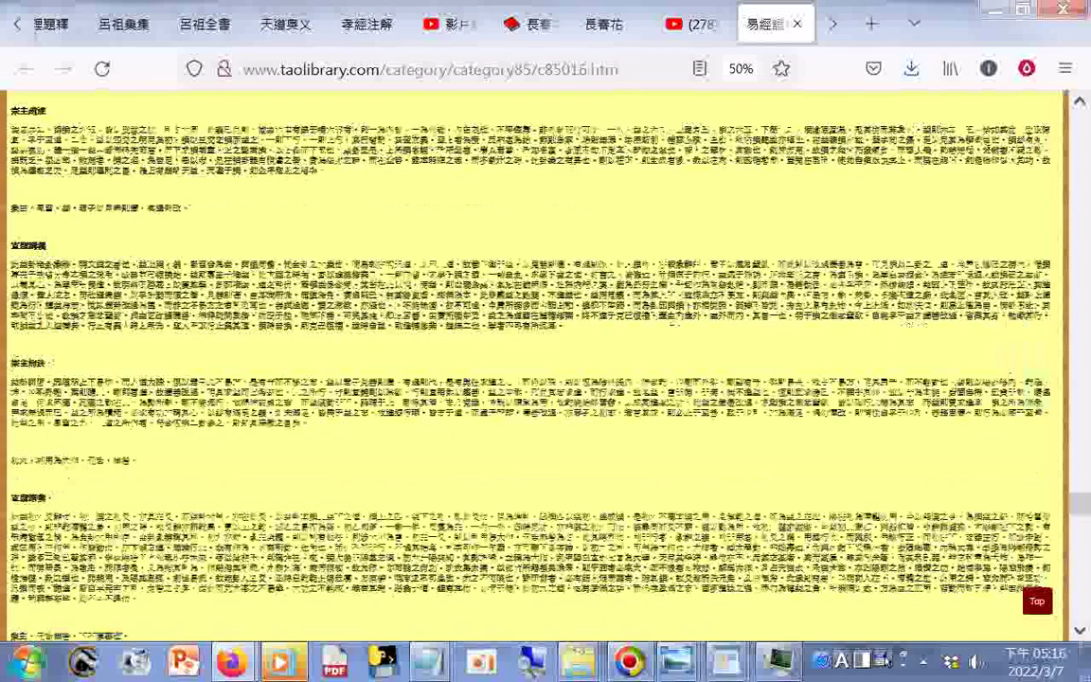
pyautogui.scroll(-5, 545, 360)
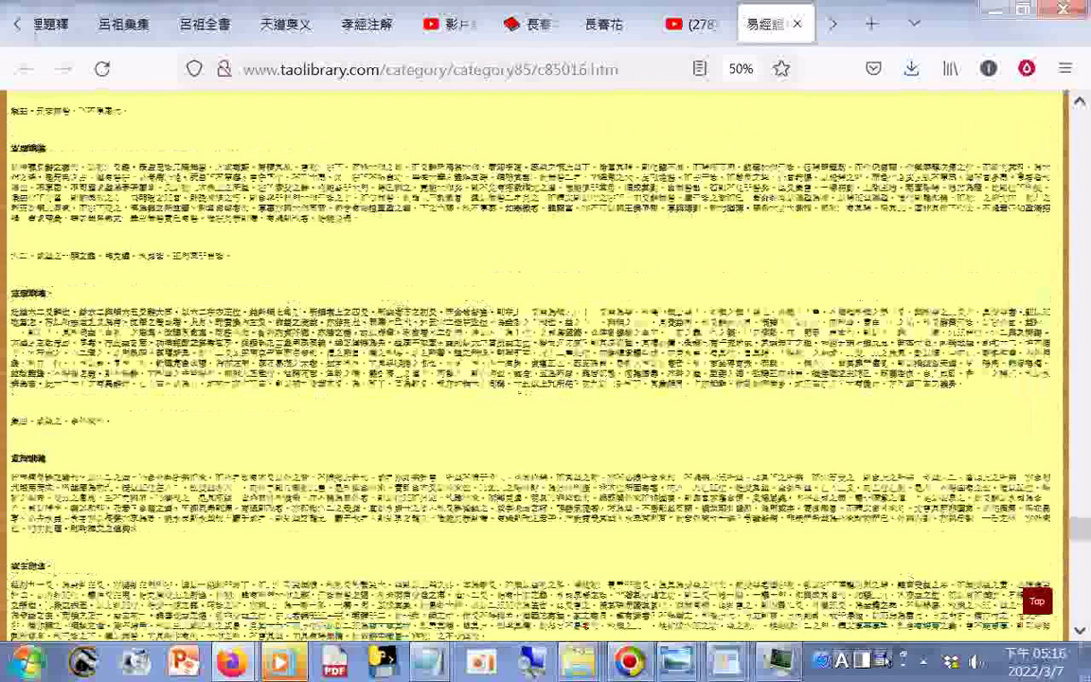
pyautogui.scroll(-5, 545, 360)
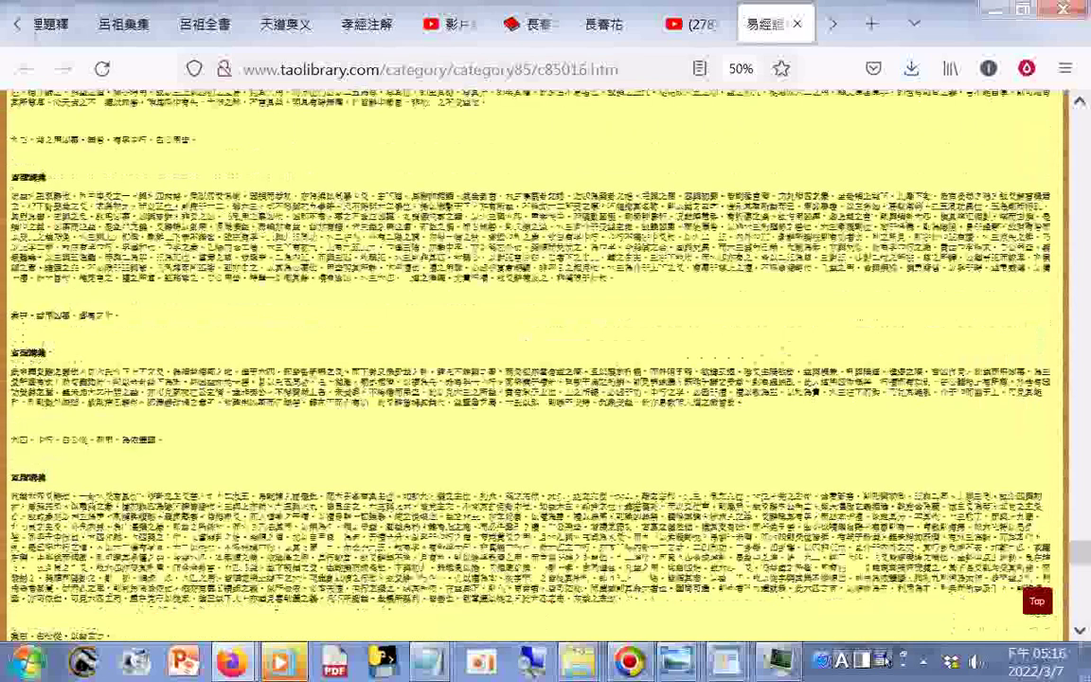
pyautogui.scroll(-5, 545, 360)
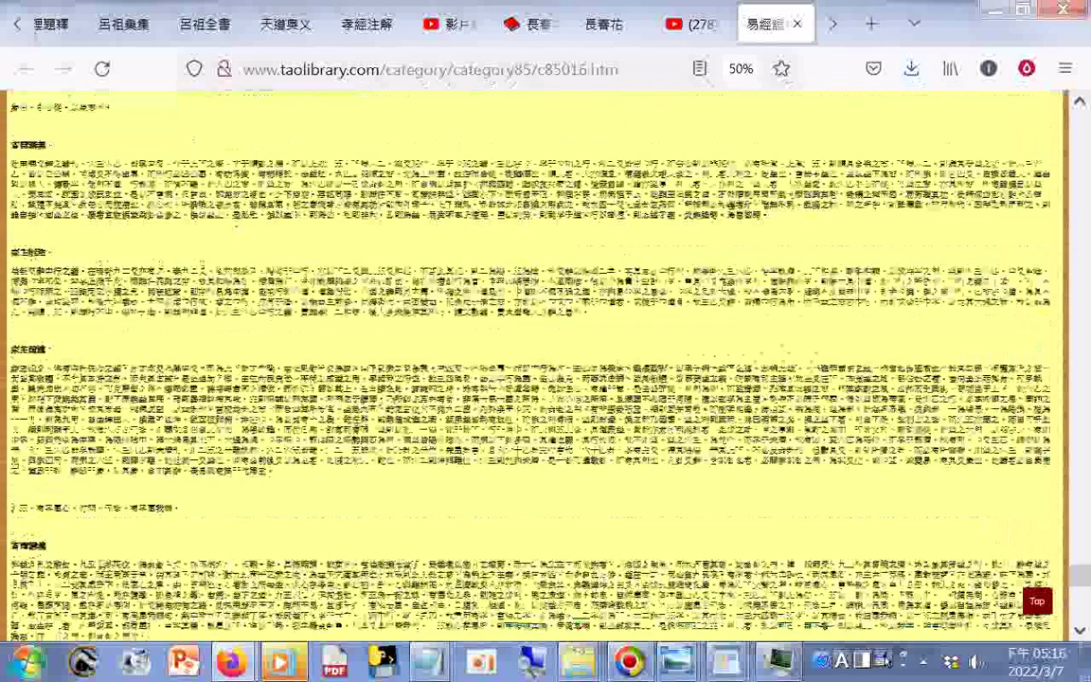
pyautogui.scroll(-5, 546, 360)
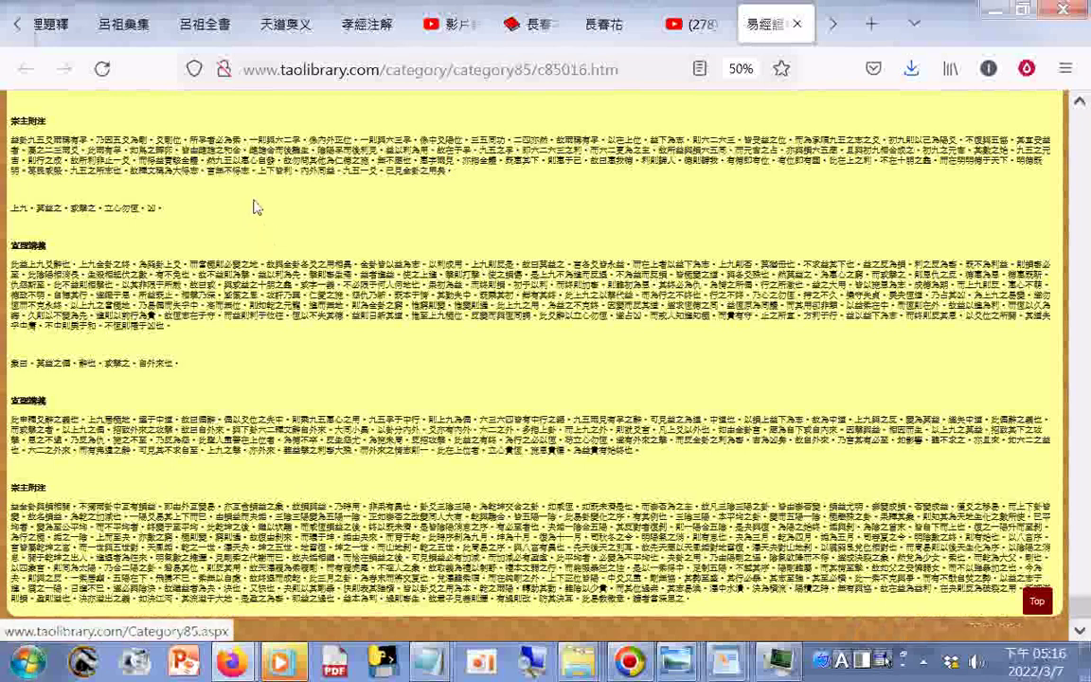
# Open 易經證釋(下經第五冊) from the YouTube community post and save it as a complete web page
pyautogui.click(706, 24)
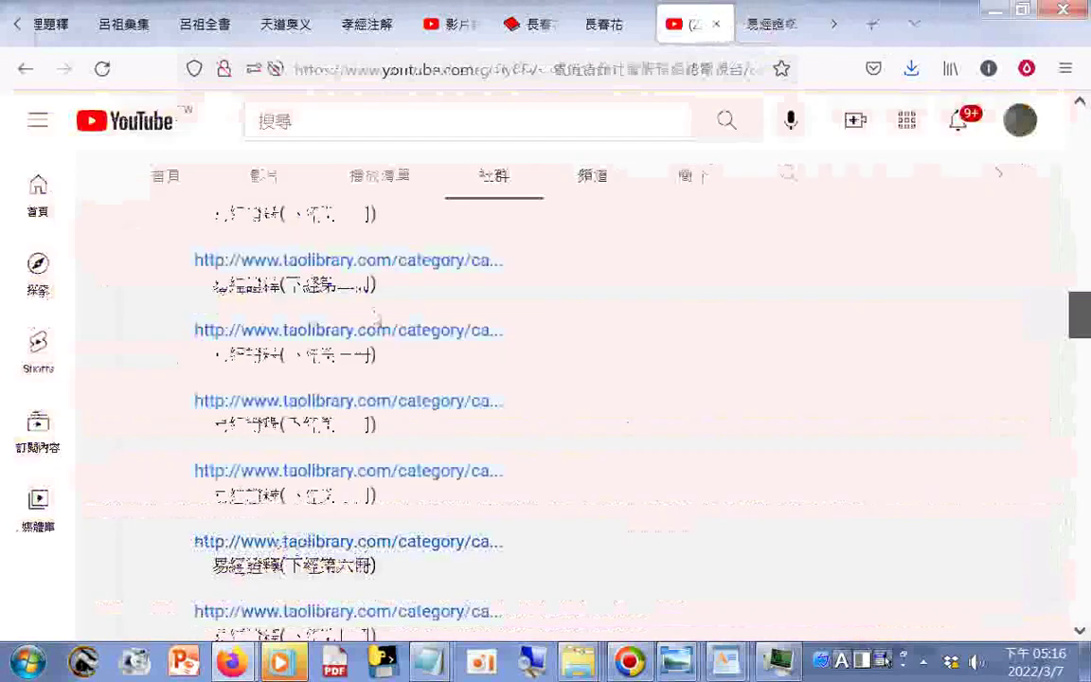
pyautogui.click(385, 542)
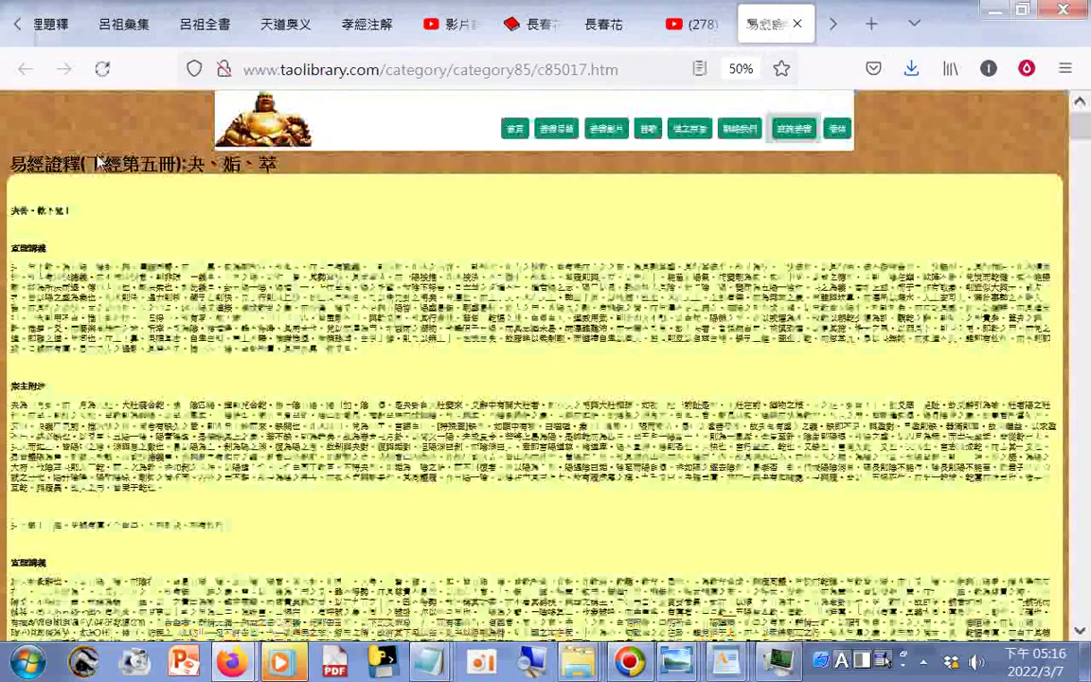
pyautogui.hotkey('ctrl', 's')
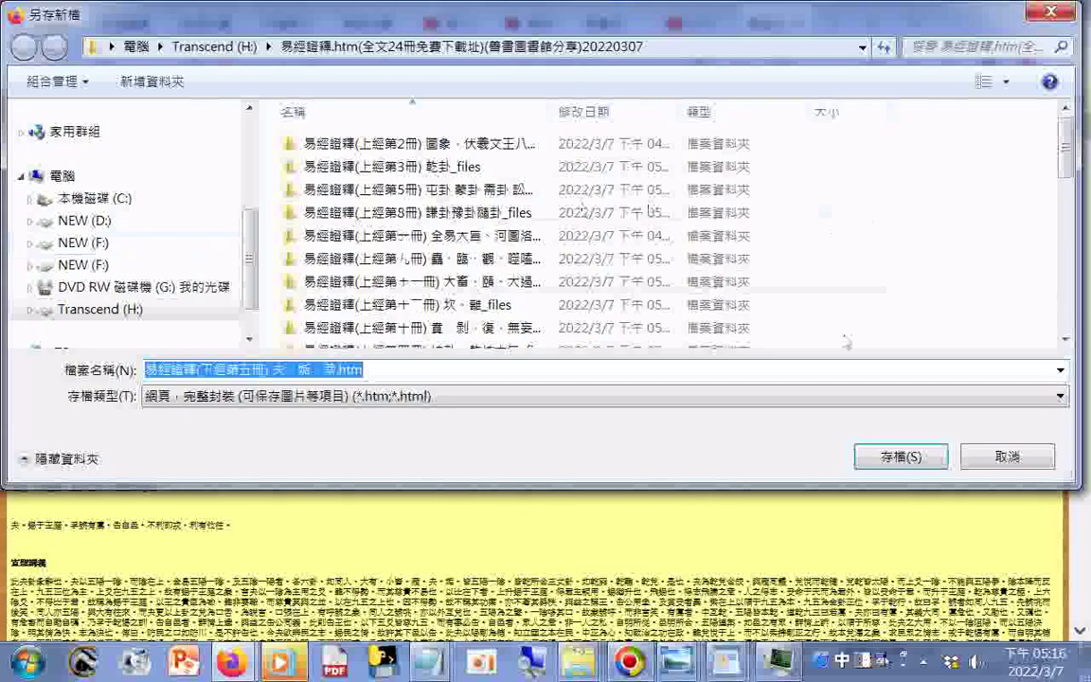
pyautogui.click(896, 458)
# Take a browser screenshot of the visible area of the 易經證釋(下經第五冊) page and download it
pyautogui.rightClick(104, 203)
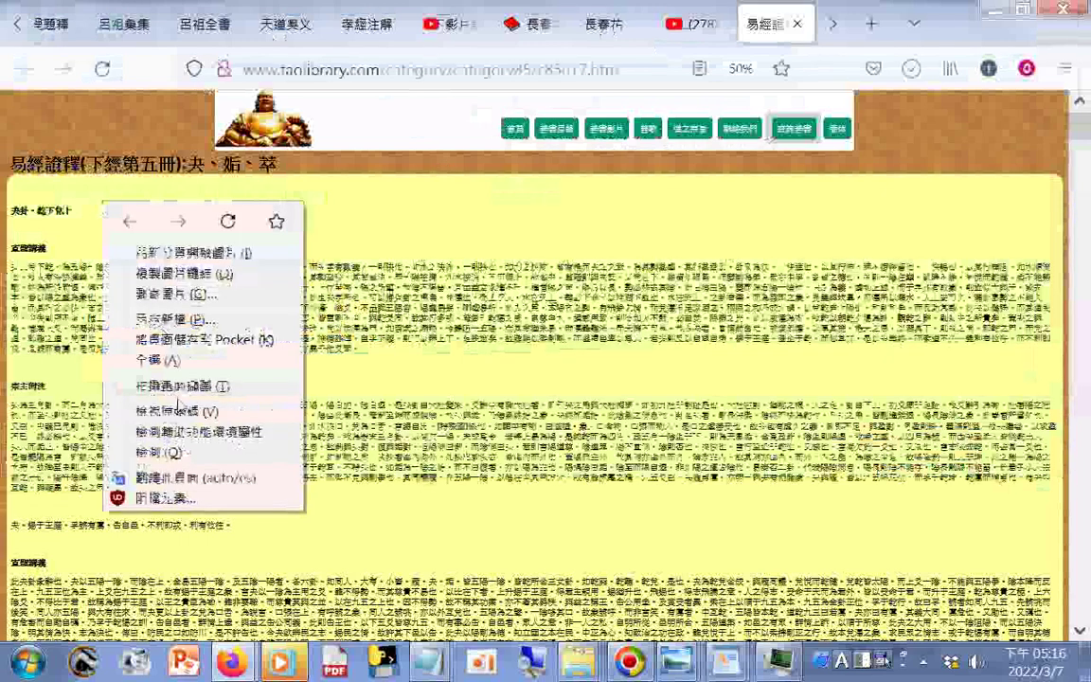
pyautogui.click(179, 386)
pyautogui.click(975, 111)
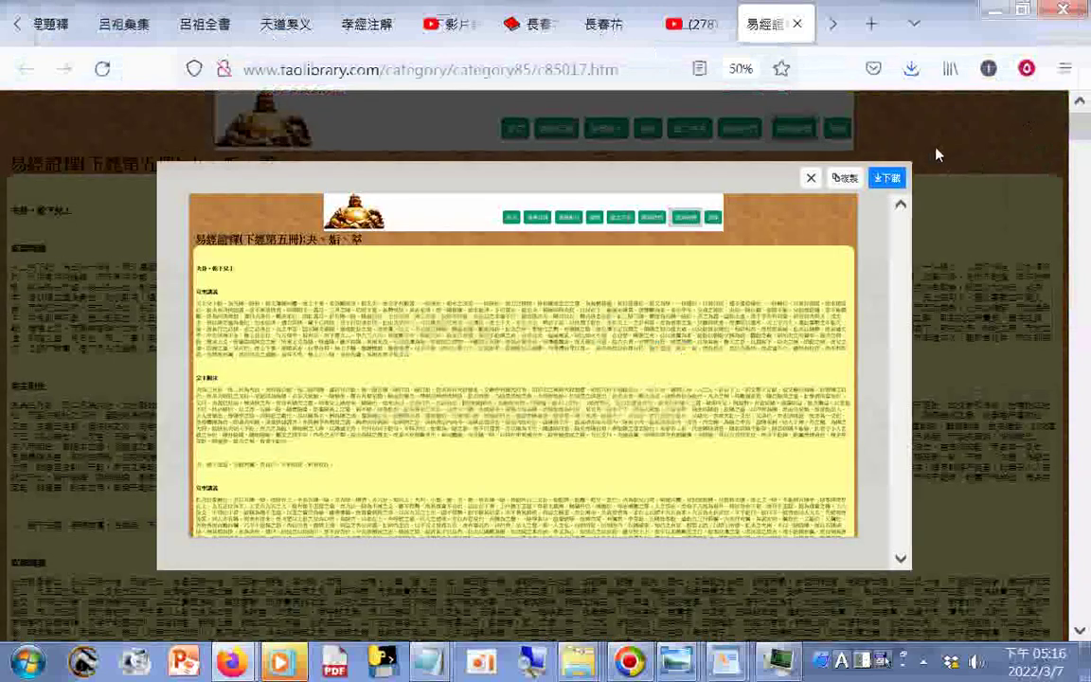
pyautogui.click(888, 178)
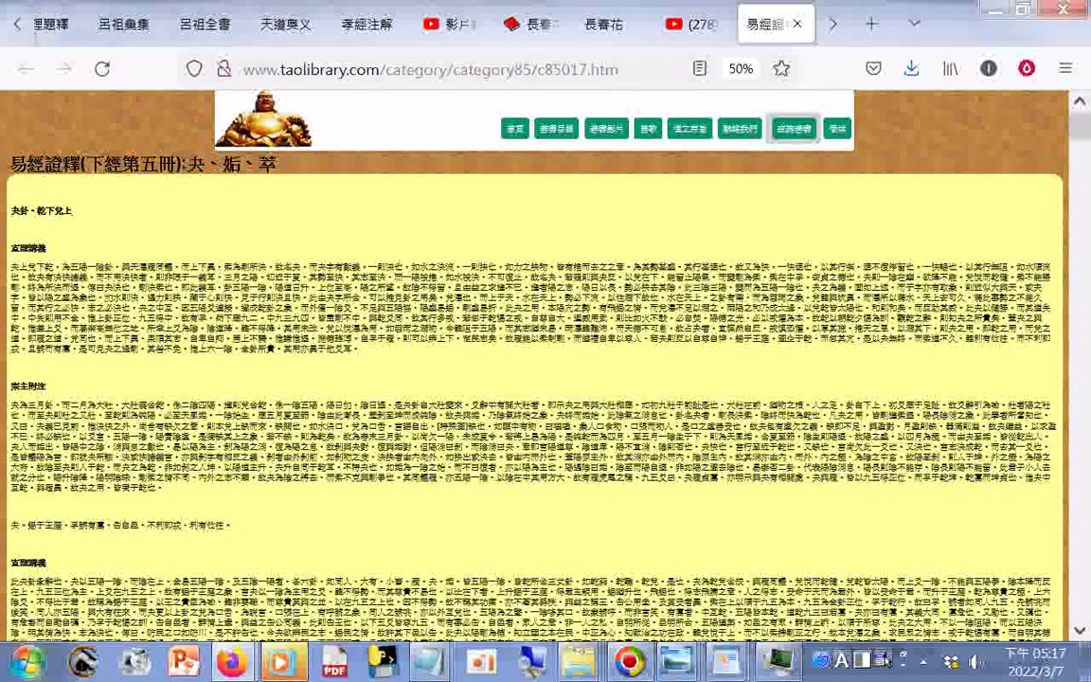
# Look through the full text of 易經證釋(下經第五冊), from 夬卦 through 姤卦 and 萃卦 to the end of the page
pyautogui.scroll(-2, 530, 378)
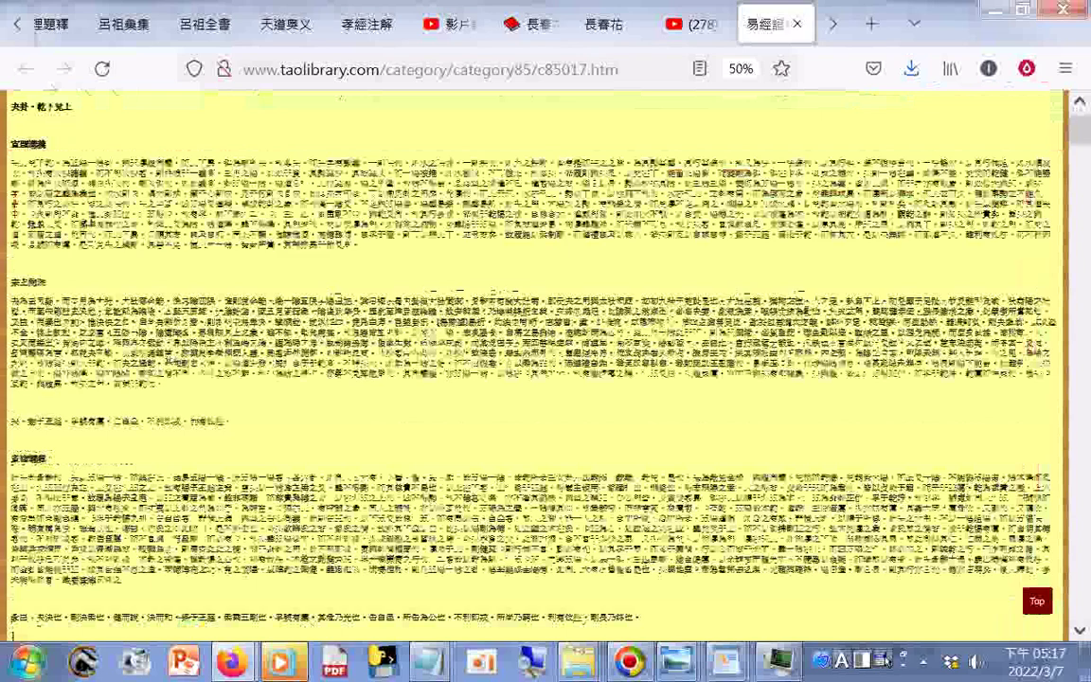
pyautogui.scroll(-5, 530, 379)
pyautogui.scroll(-5, 530, 379)
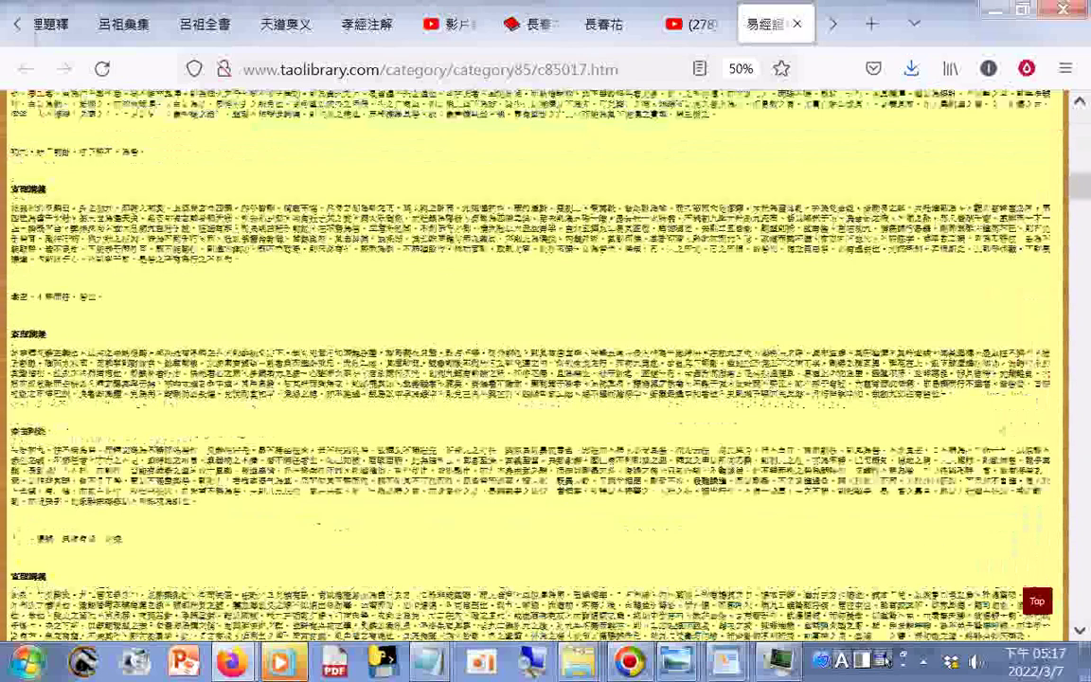
pyautogui.scroll(-5, 530, 378)
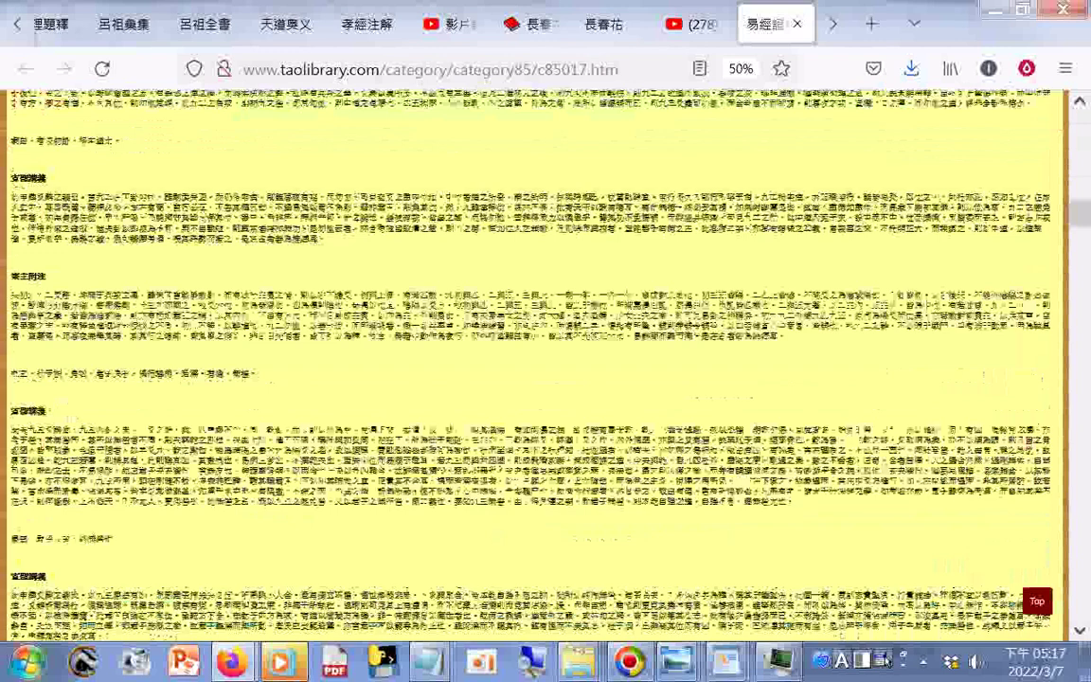
pyautogui.scroll(-5, 530, 379)
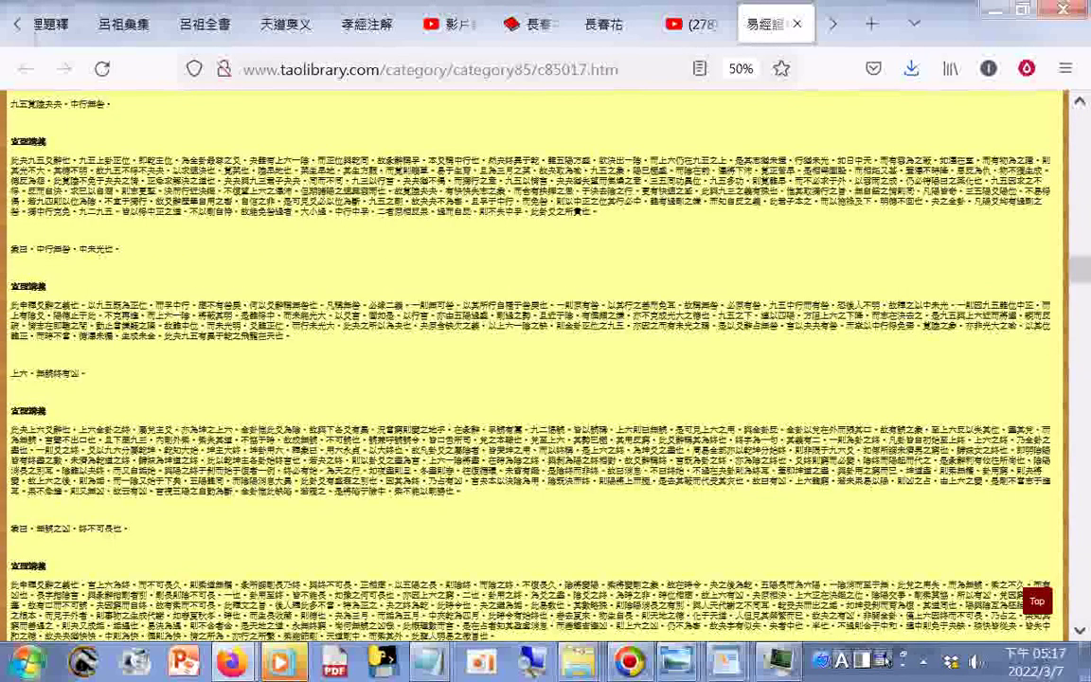
pyautogui.scroll(-5, 530, 379)
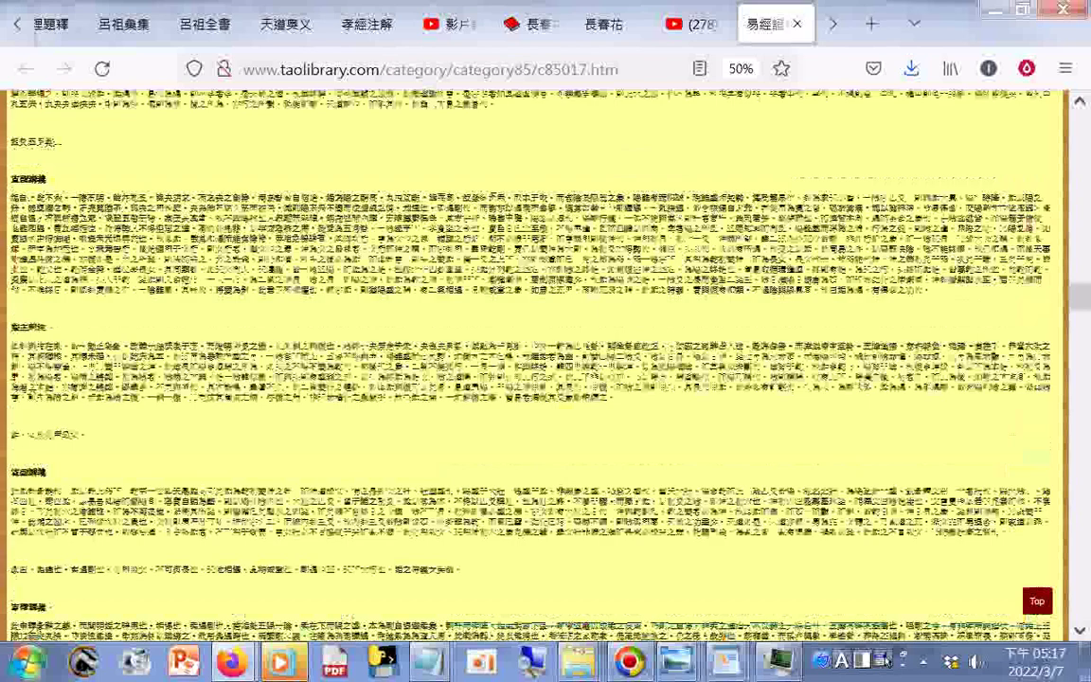
pyautogui.scroll(-5, 531, 378)
pyautogui.scroll(-5, 530, 379)
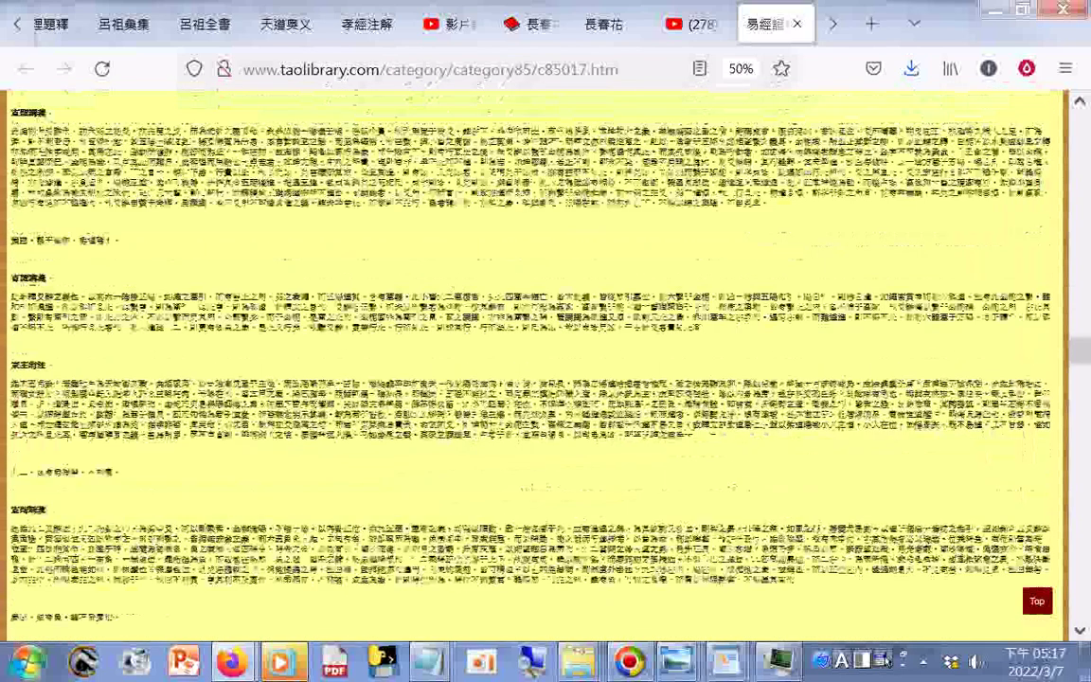
pyautogui.scroll(-5, 530, 378)
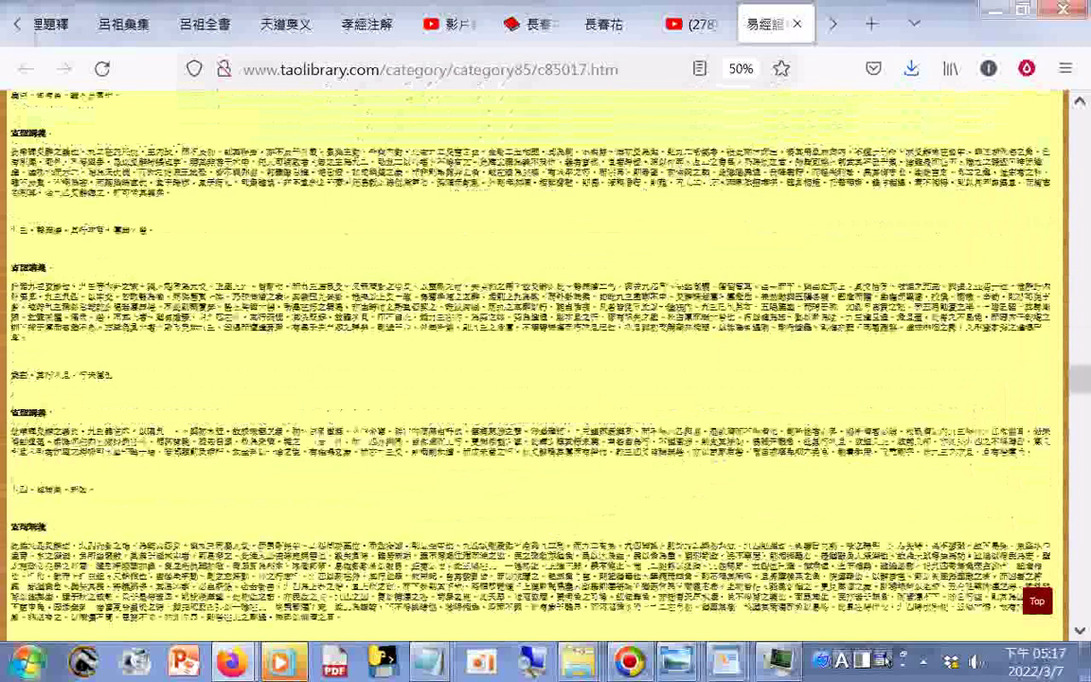
pyautogui.scroll(-5, 530, 378)
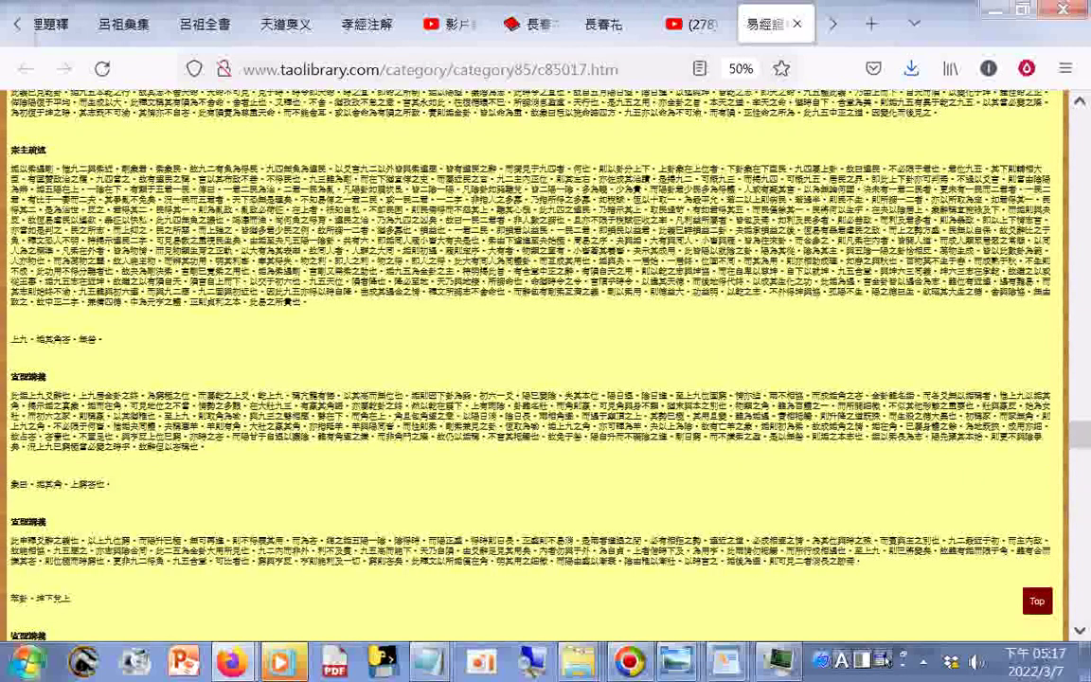
pyautogui.scroll(-5, 530, 379)
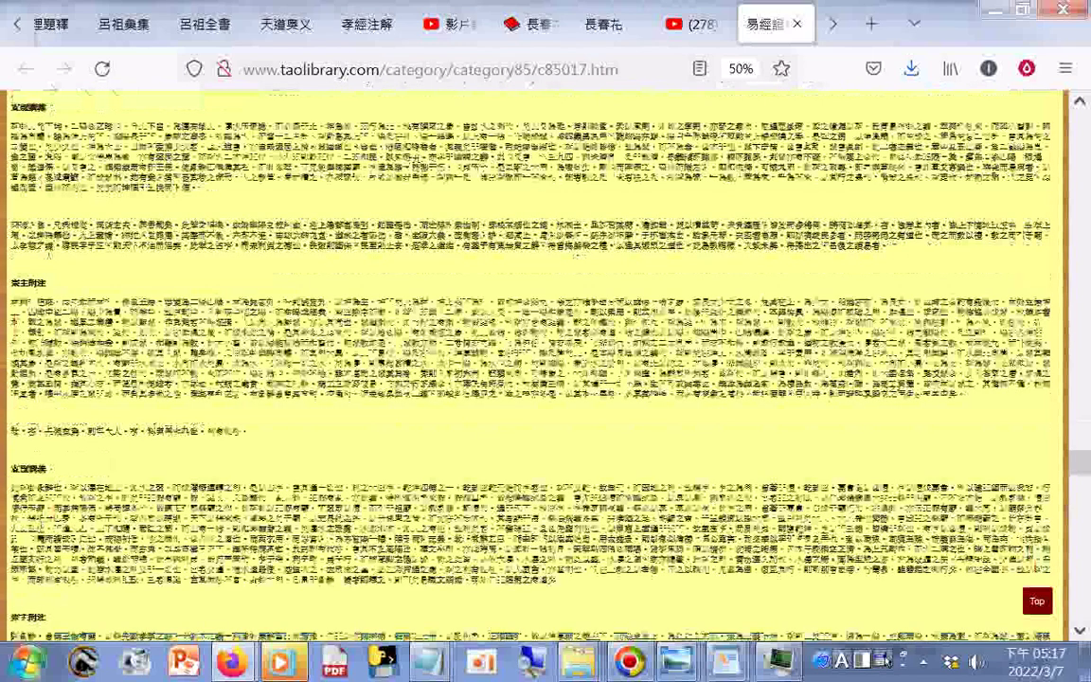
pyautogui.scroll(-5, 531, 379)
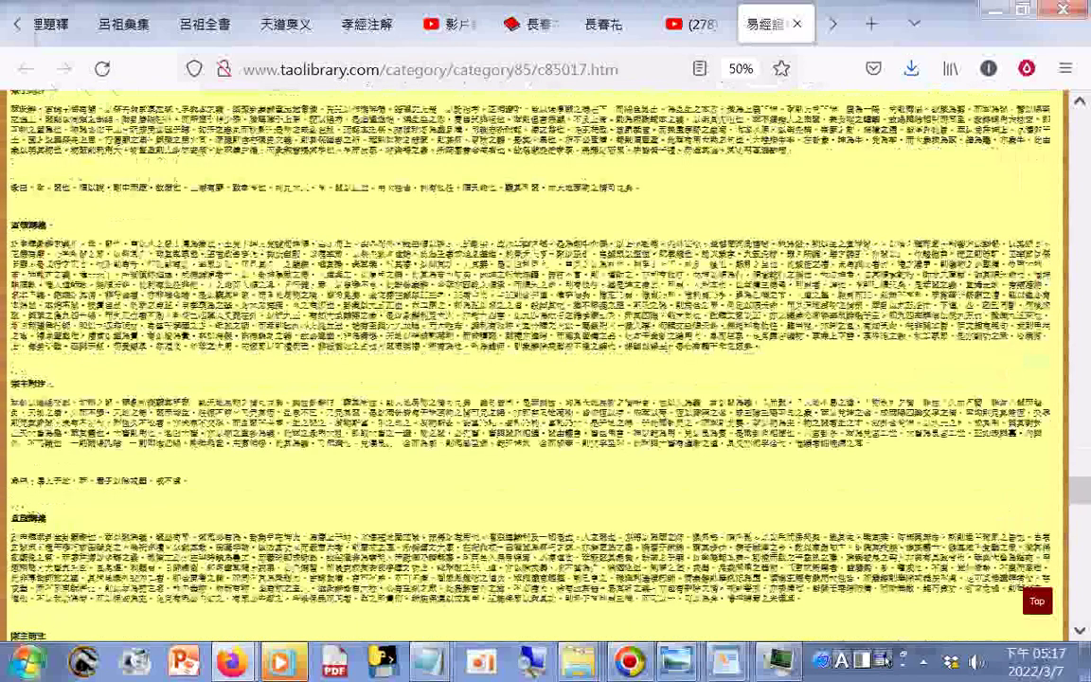
pyautogui.scroll(-5, 530, 379)
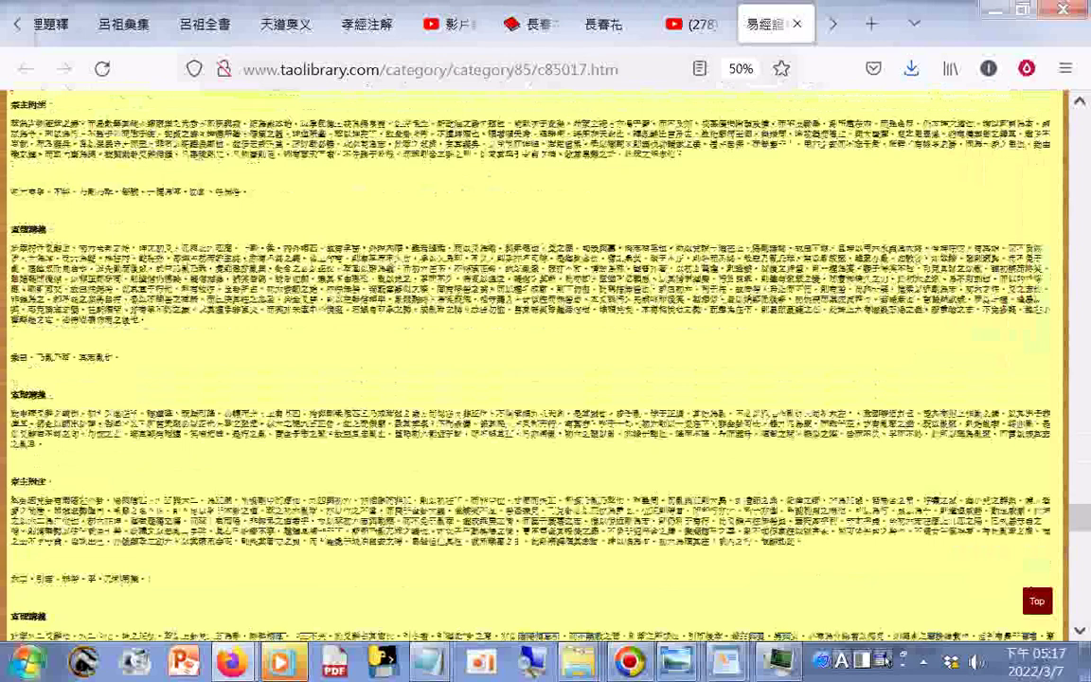
pyautogui.scroll(-5, 530, 379)
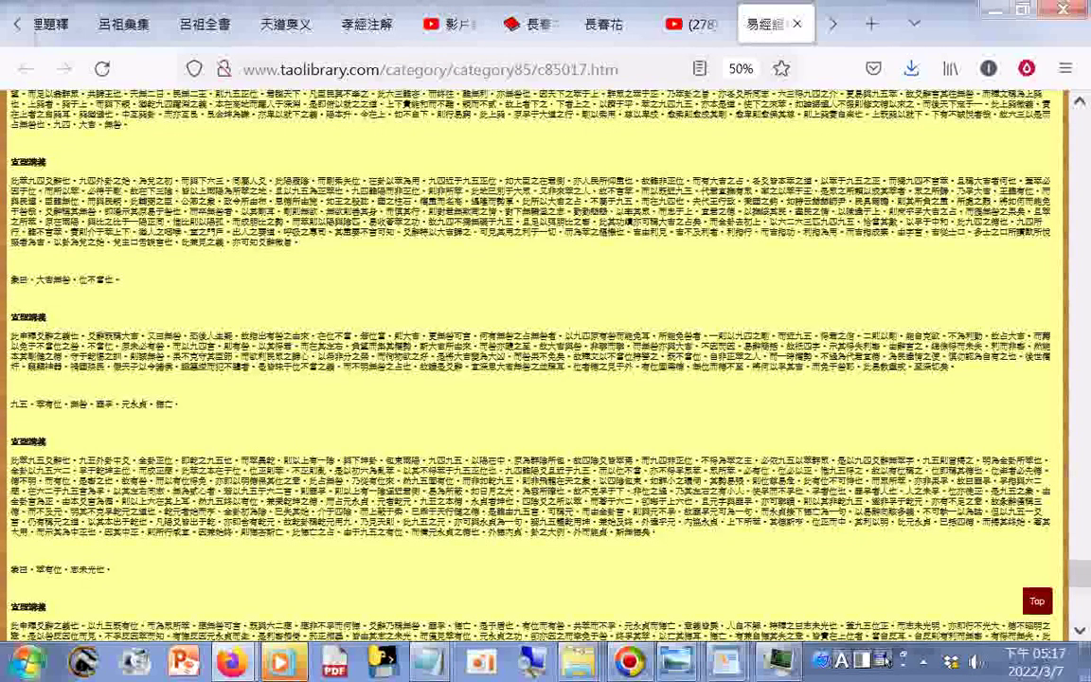
pyautogui.scroll(-5, 530, 379)
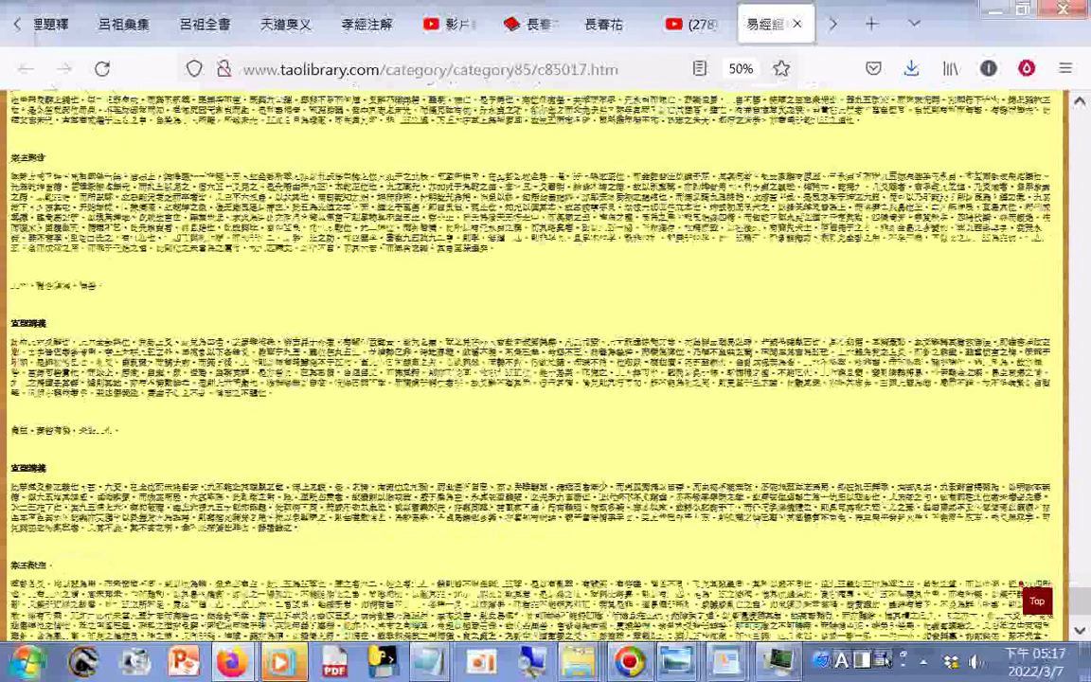
pyautogui.scroll(-2, 530, 379)
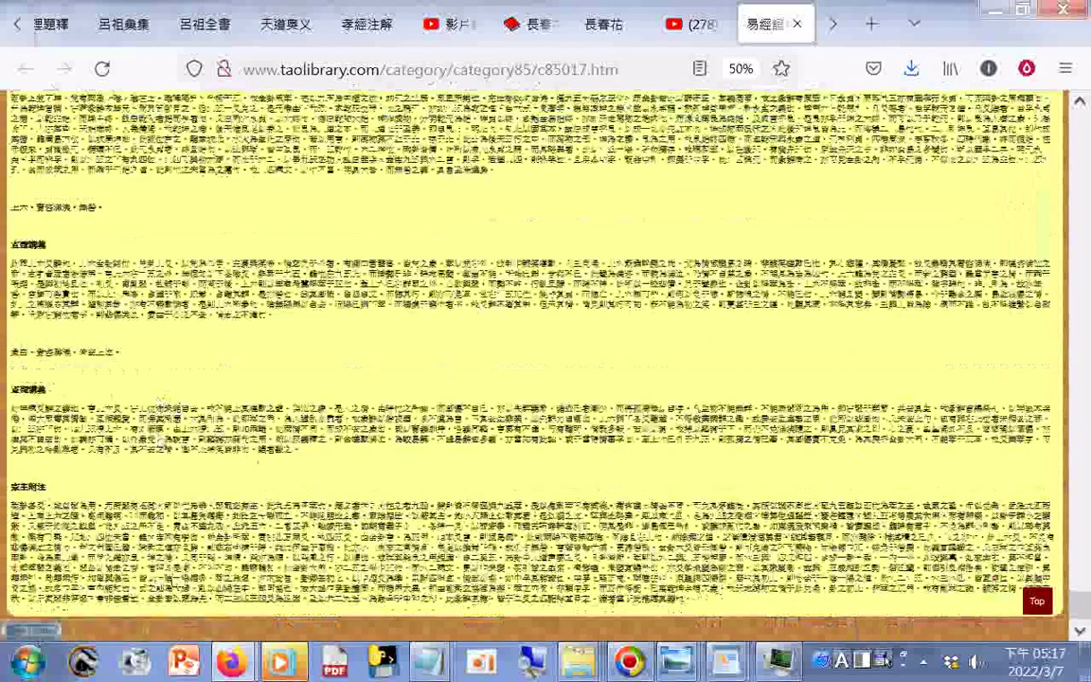
# Open 易經證釋(下經第六冊) from the YouTube community post and save it as a complete web page
pyautogui.click(701, 28)
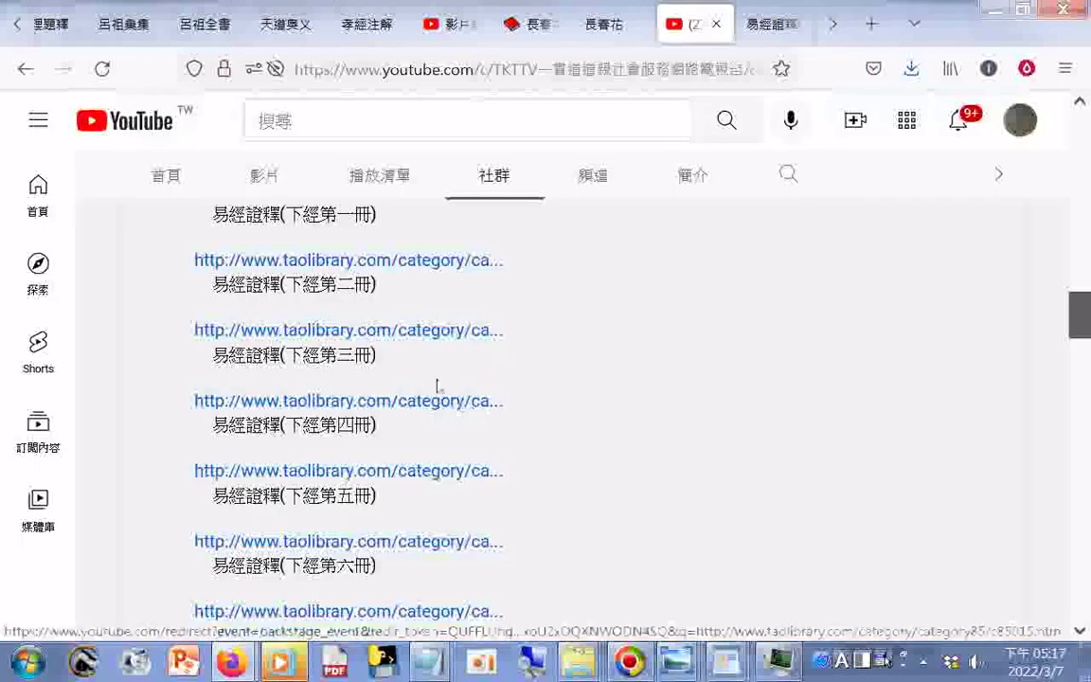
pyautogui.click(412, 612)
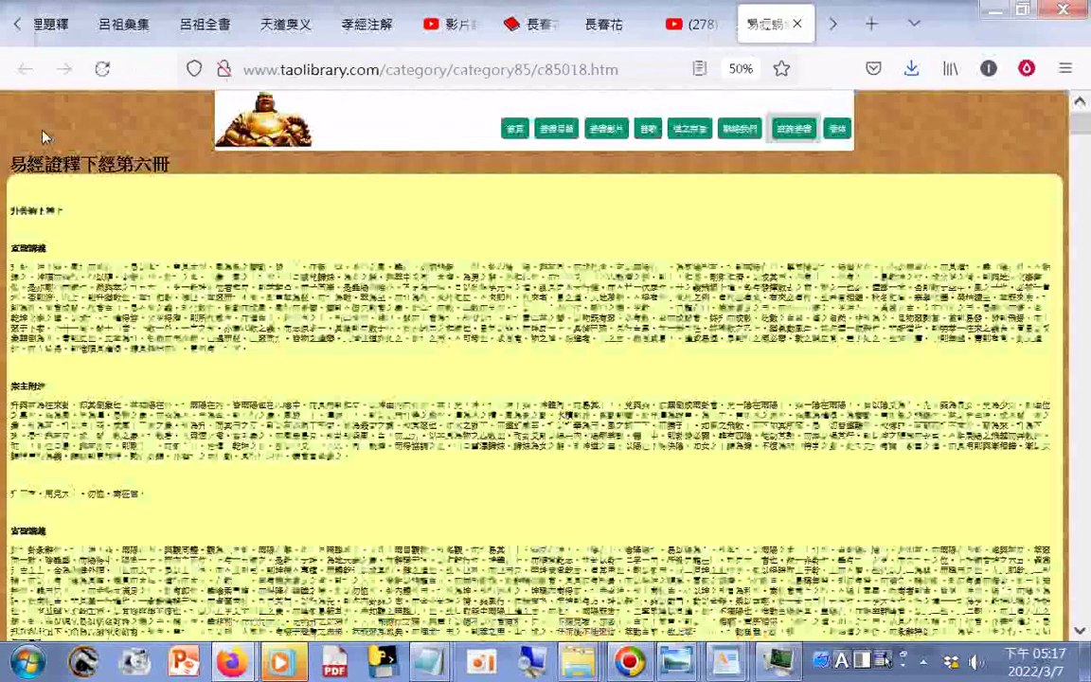
pyautogui.rightClick(37, 115)
pyautogui.press('Escape')
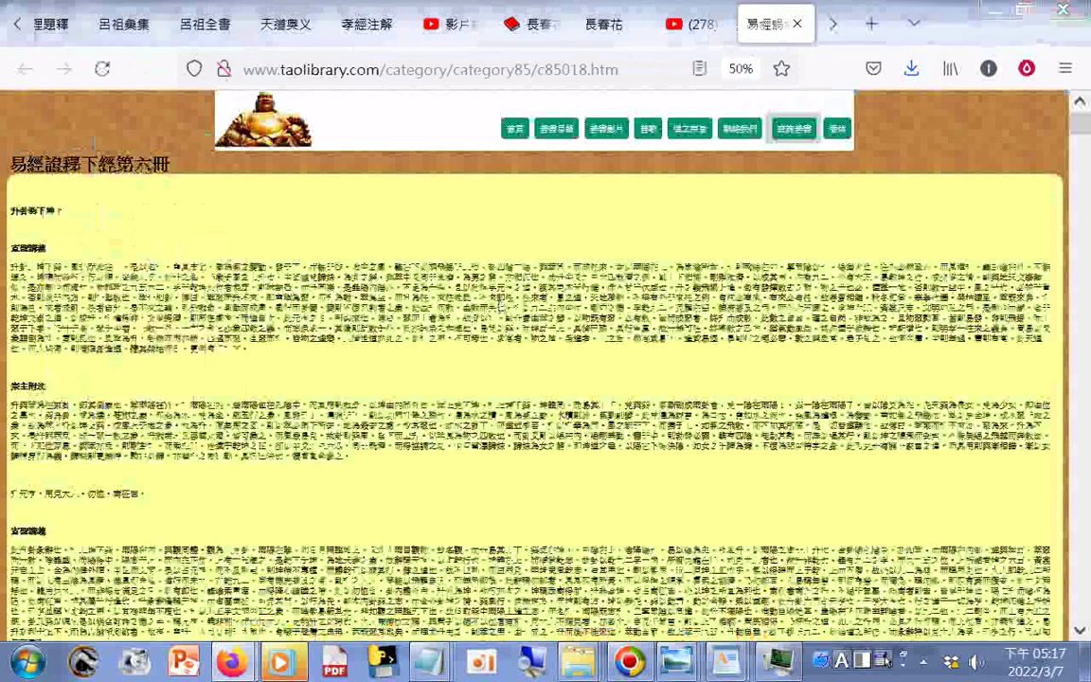
pyautogui.hotkey('ctrl', 's')
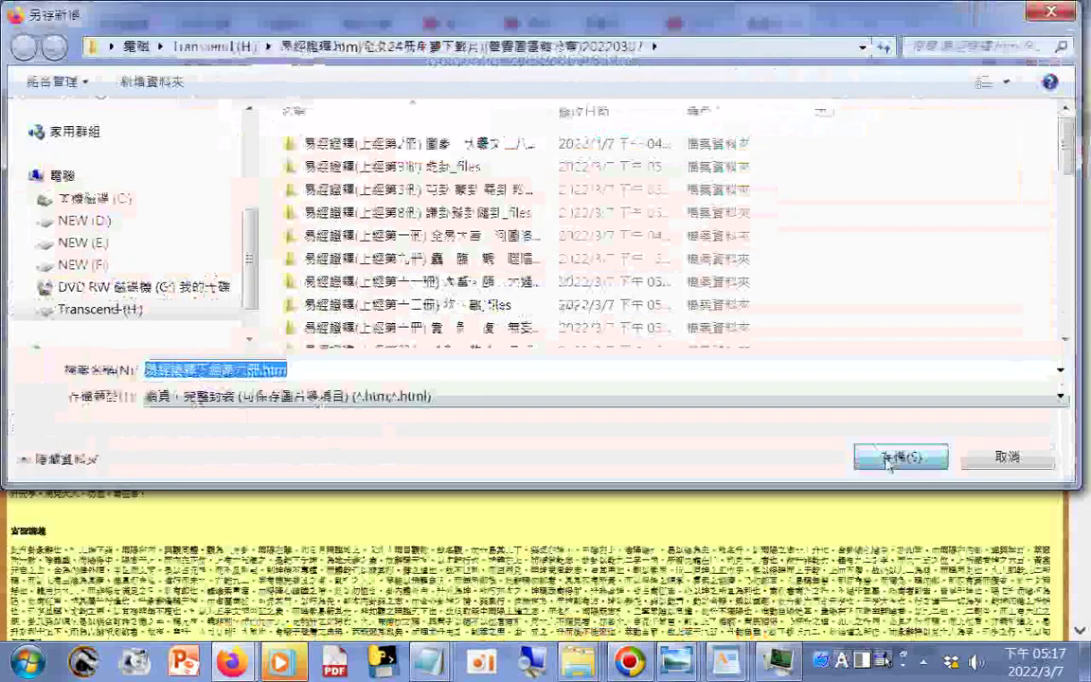
pyautogui.click(888, 460)
# Take a browser screenshot of the visible area of the 易經證釋(下經第六冊) page and download it
pyautogui.hotkey('ctrl', 'shift', 's')
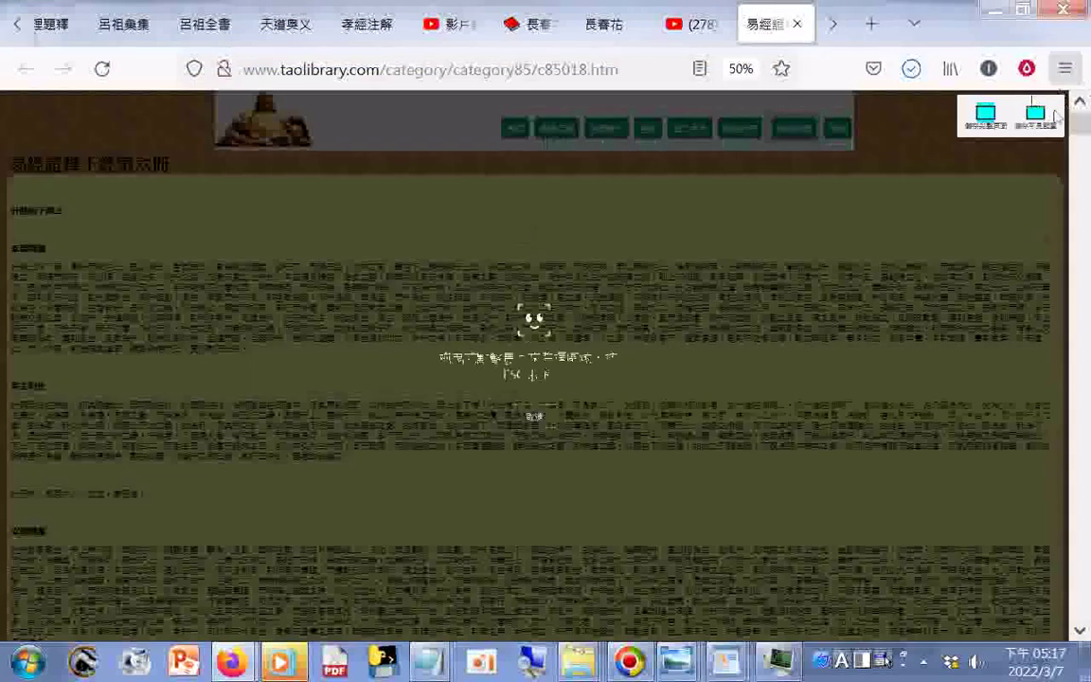
pyautogui.click(975, 109)
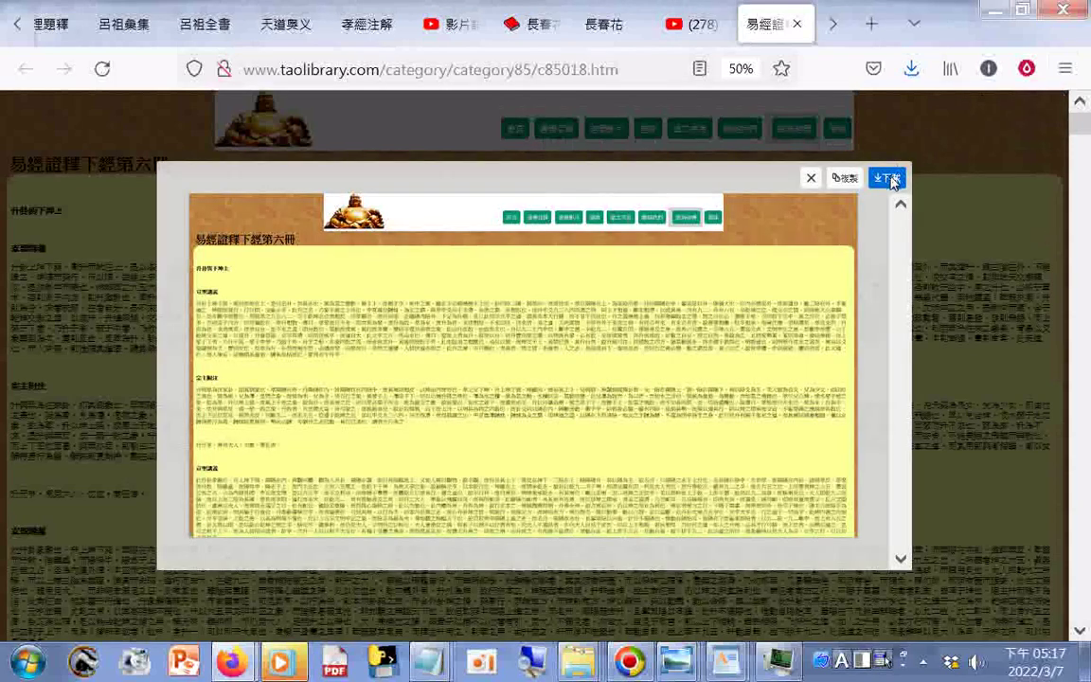
pyautogui.click(888, 178)
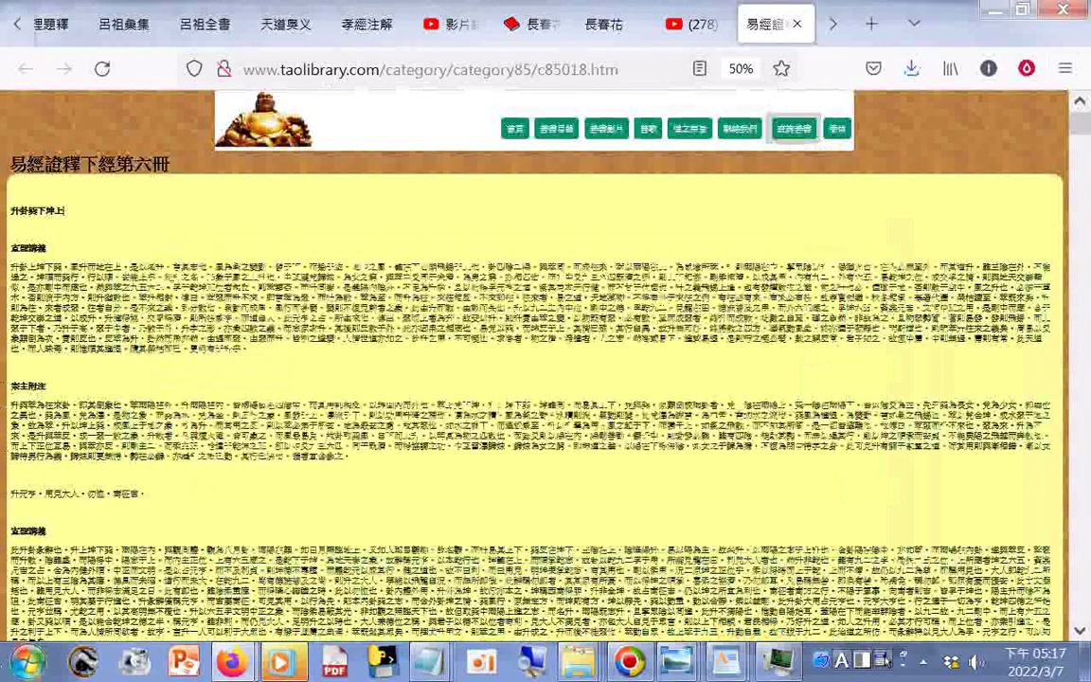
# Look through the full text of 易經證釋(下經第六冊), from 升卦 through 困卦, 井卦 and 革卦 to the end of the page
pyautogui.scroll(-3, 545, 369)
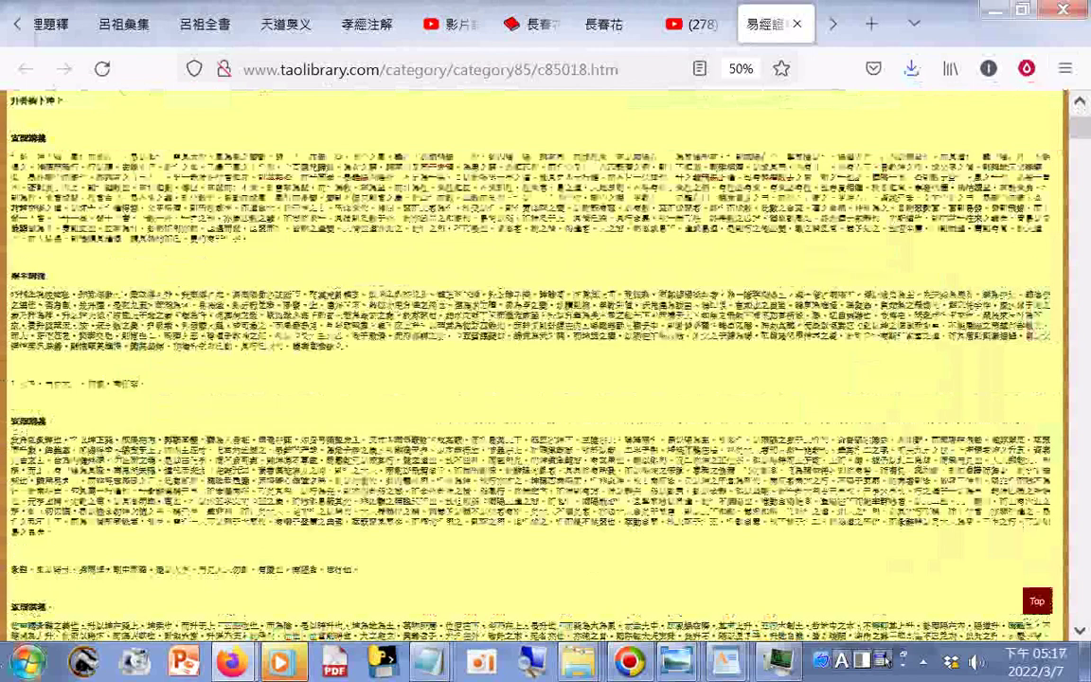
pyautogui.scroll(-5, 546, 369)
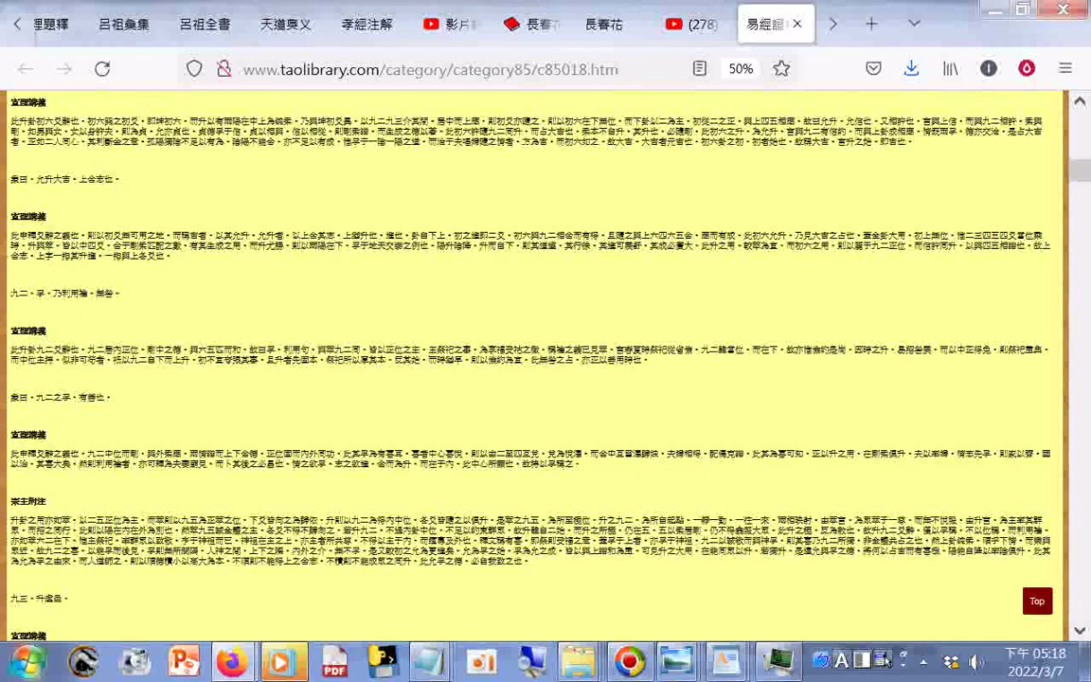
pyautogui.scroll(-3, 545, 370)
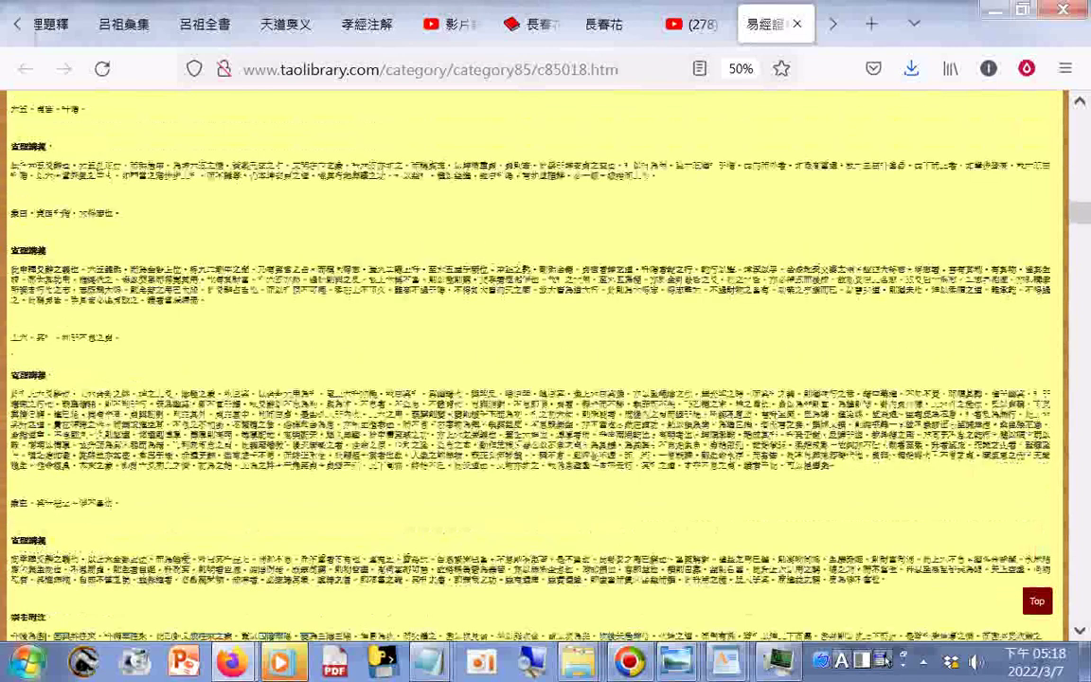
pyautogui.scroll(-5, 546, 369)
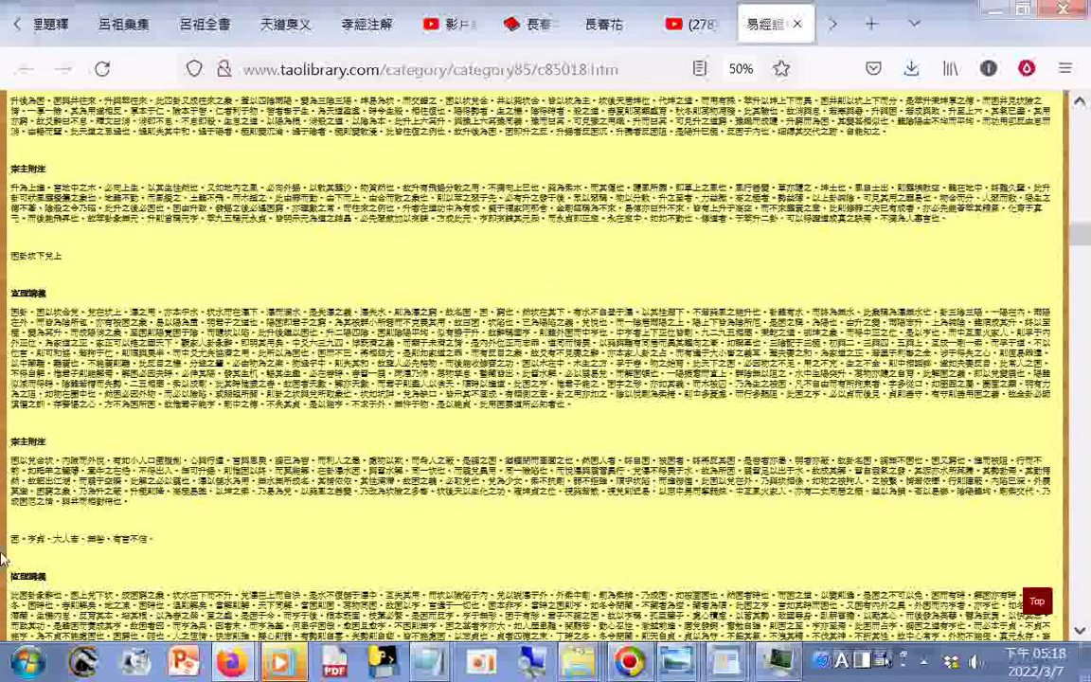
pyautogui.scroll(-5, 5, 558)
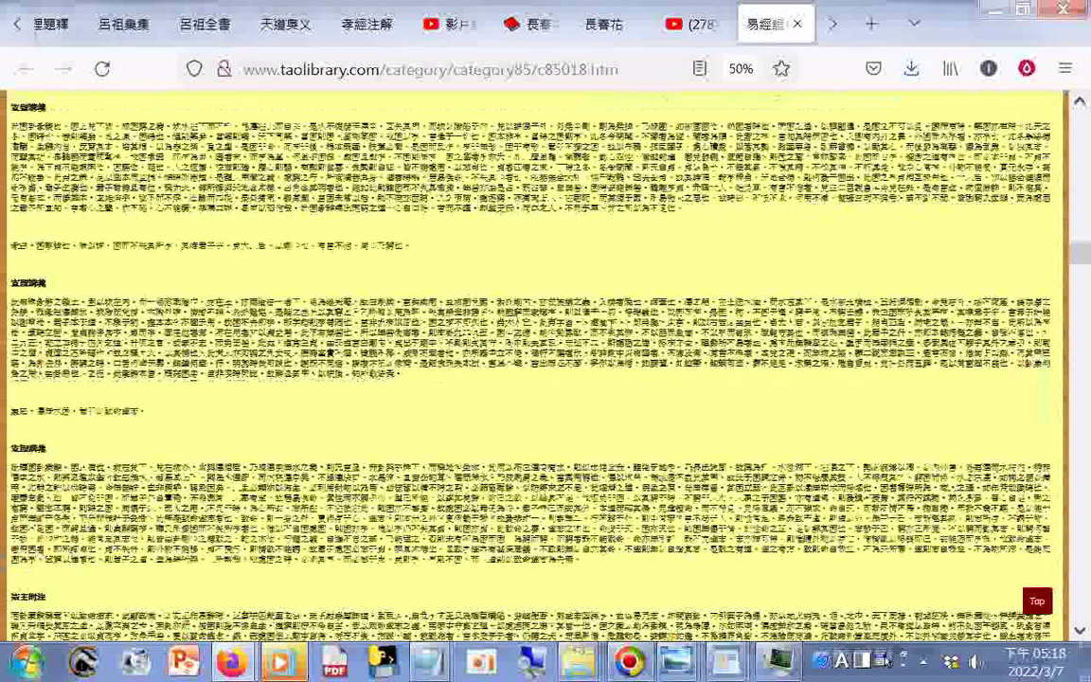
pyautogui.scroll(-5, 545, 369)
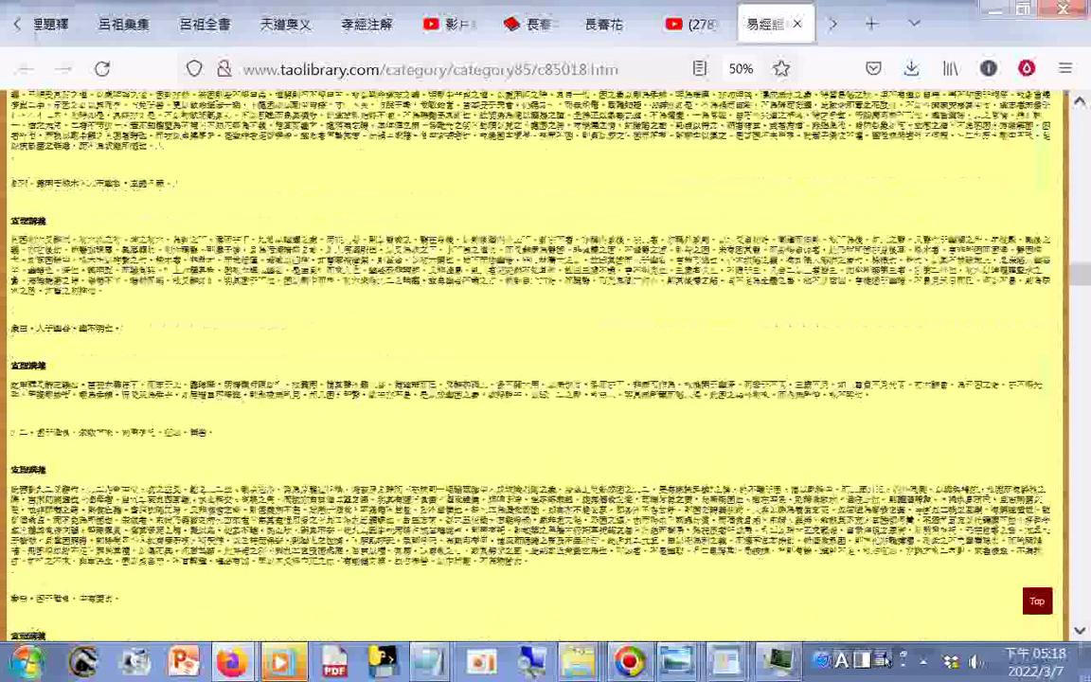
pyautogui.scroll(-5, 546, 369)
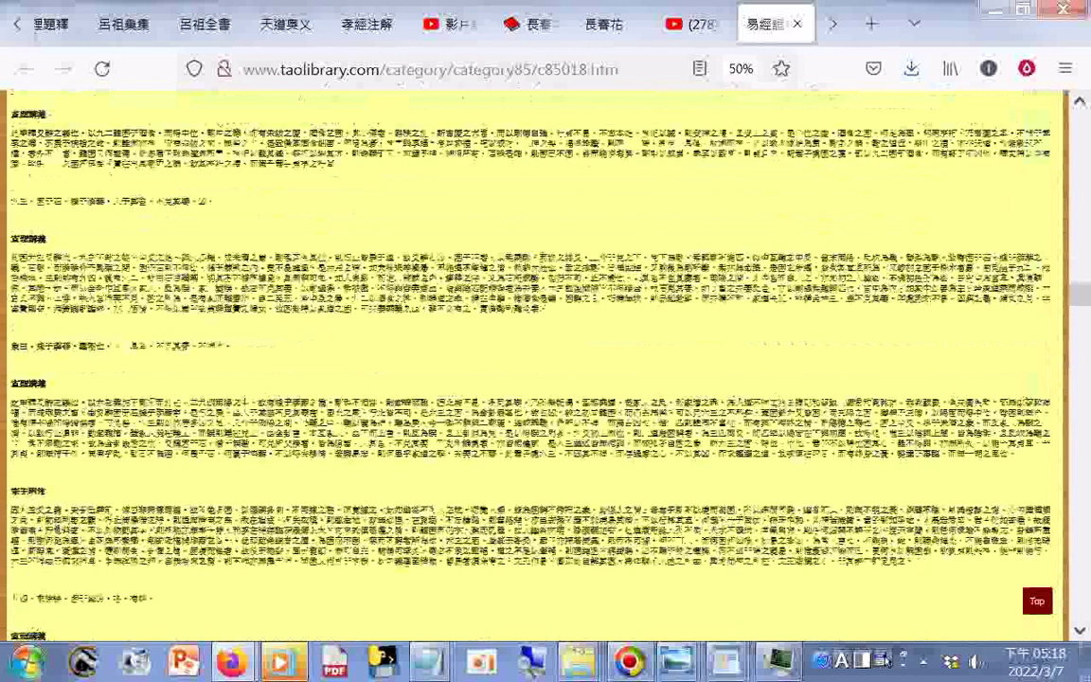
pyautogui.scroll(-5, 545, 369)
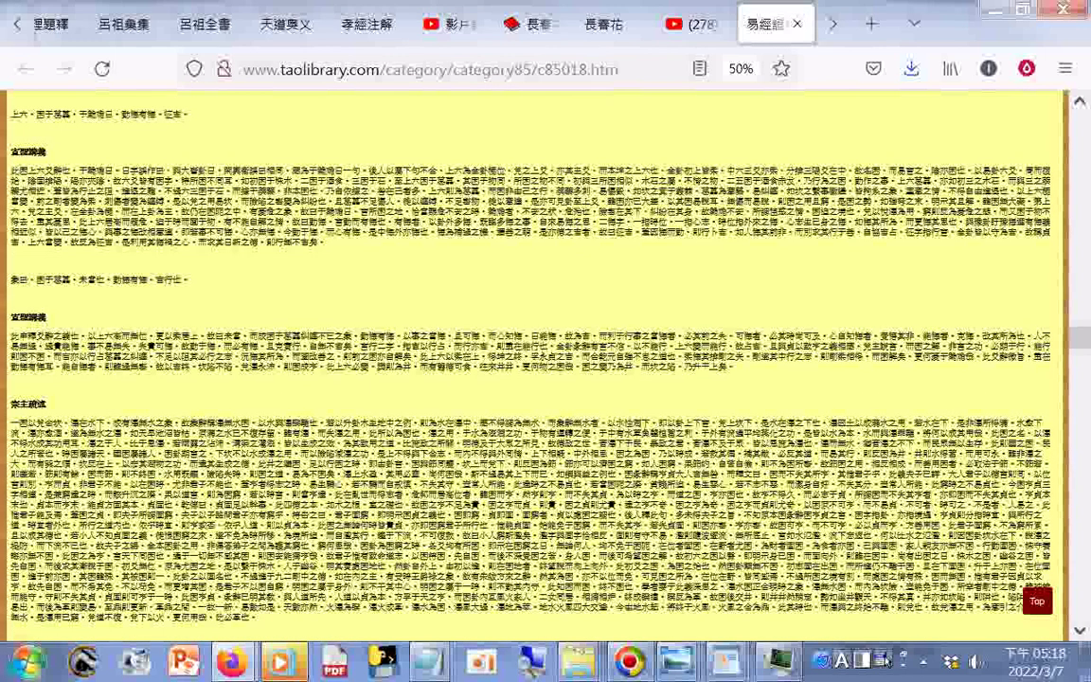
pyautogui.scroll(-5, 545, 369)
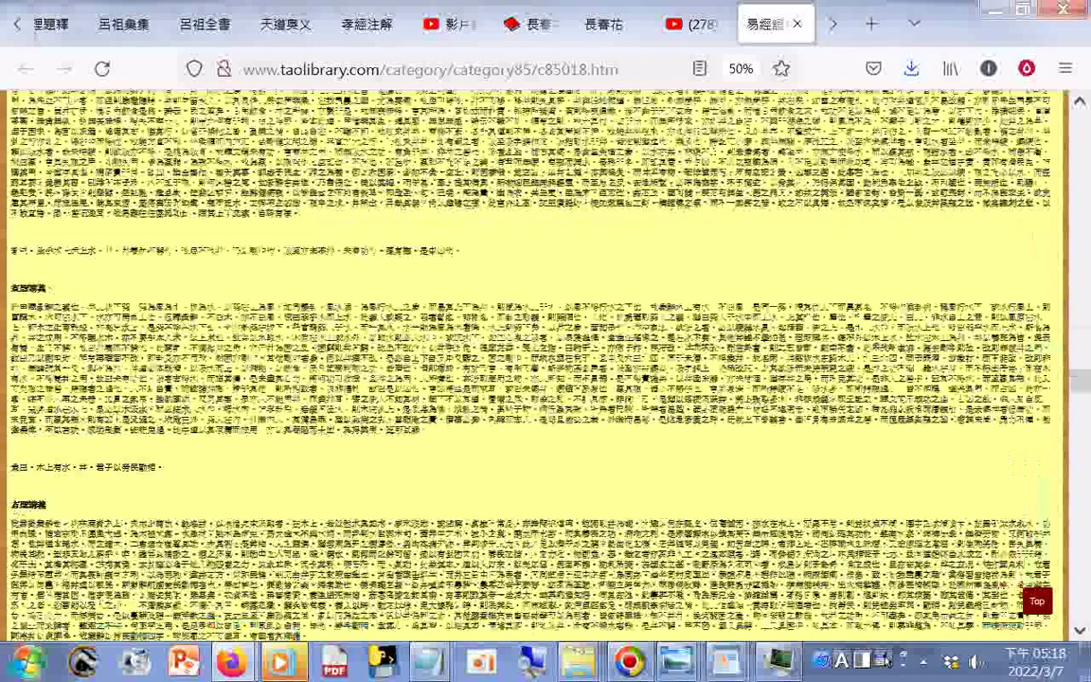
pyautogui.scroll(-5, 546, 369)
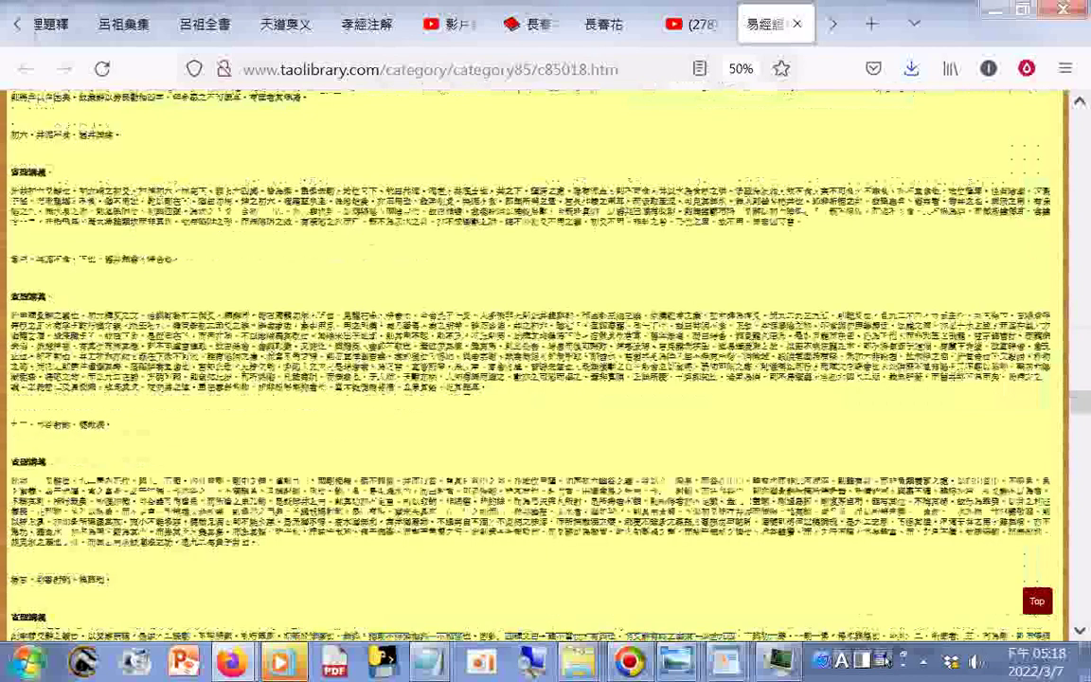
pyautogui.scroll(-5, 545, 369)
pyautogui.scroll(-5, 546, 369)
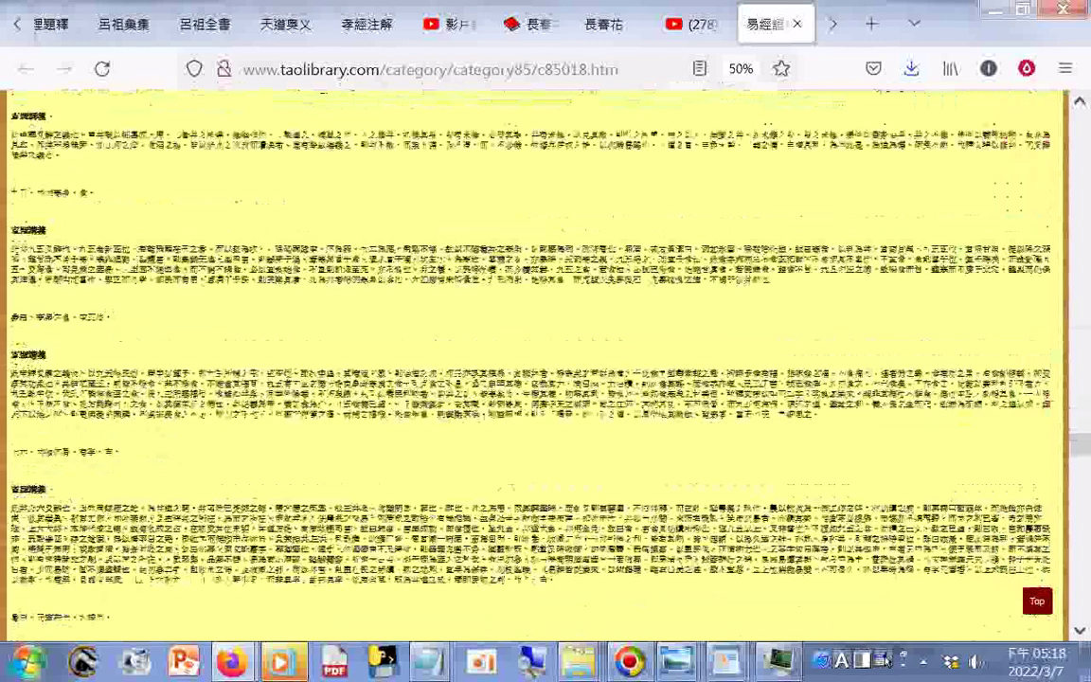
pyautogui.scroll(-5, 546, 369)
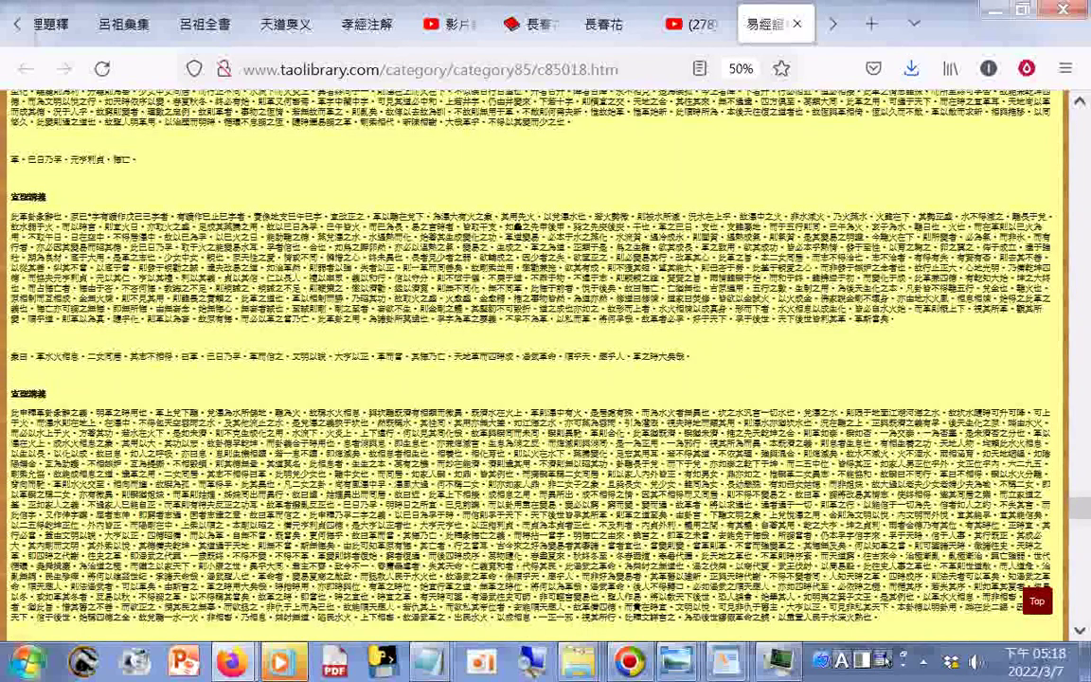
pyautogui.scroll(-5, 545, 369)
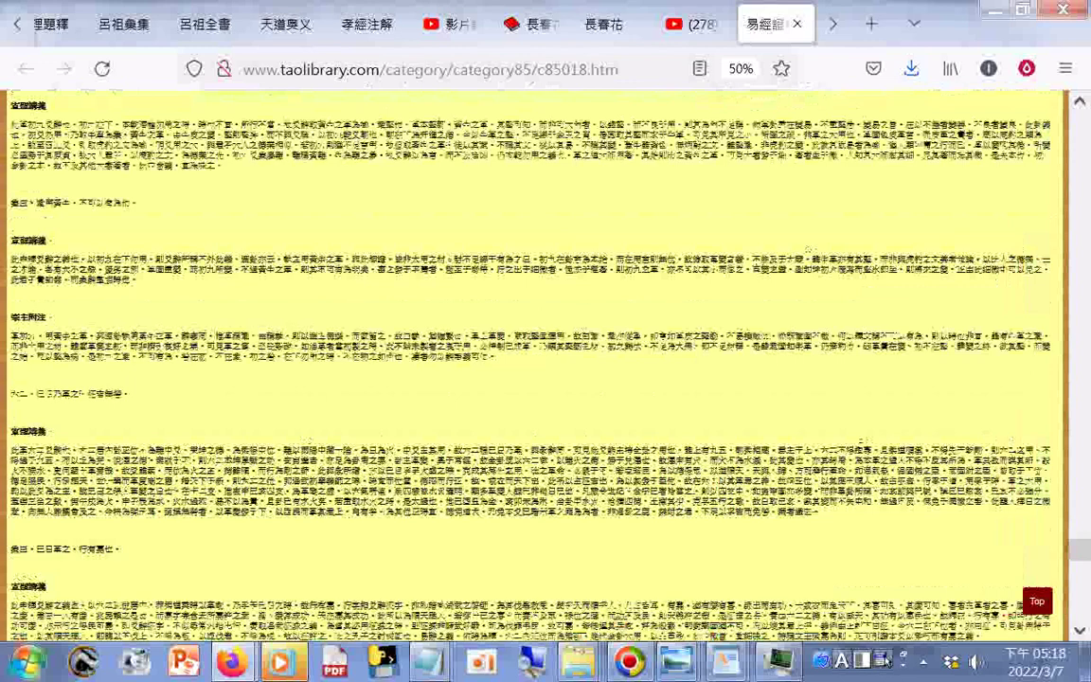
pyautogui.scroll(-5, 545, 369)
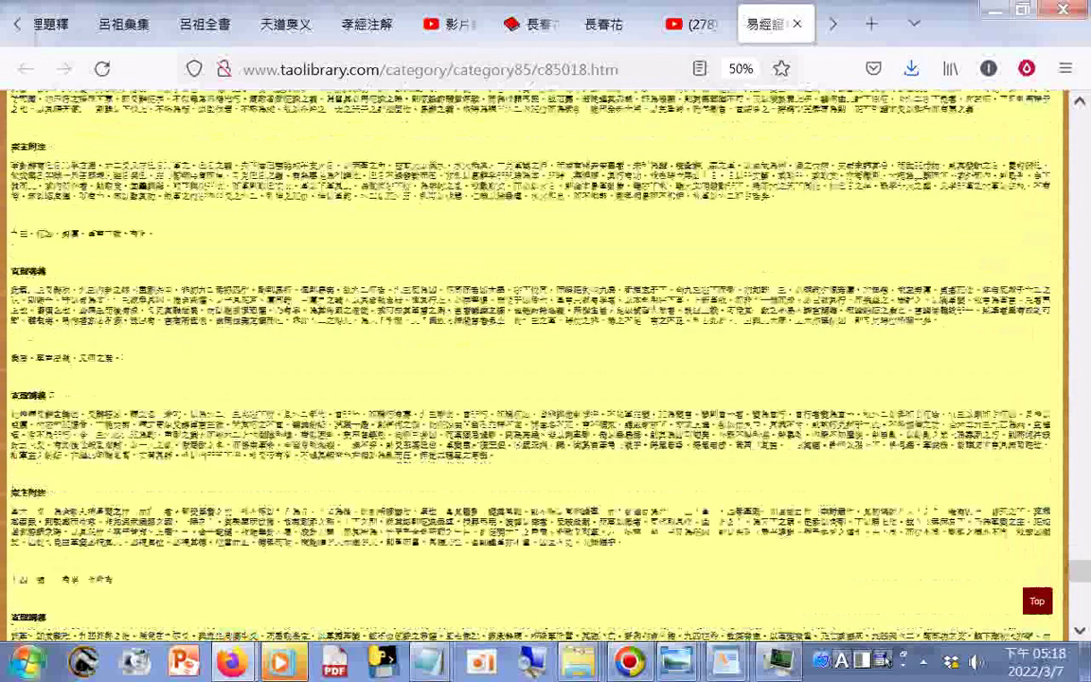
pyautogui.scroll(-5, 545, 369)
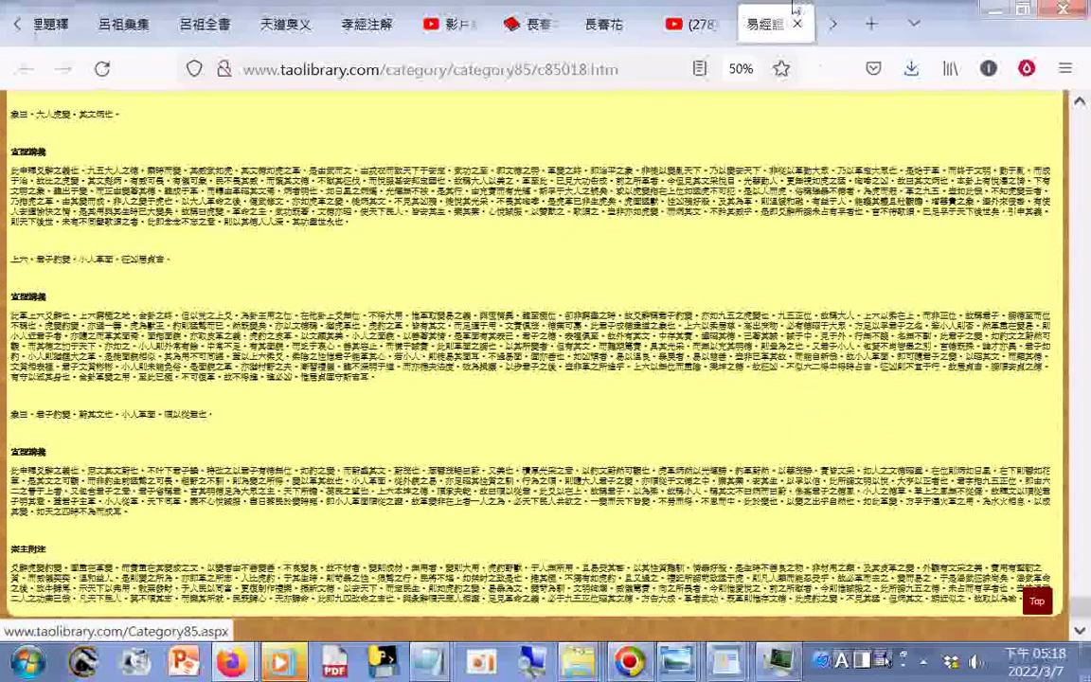
# Return to the YouTube community post and open the link for 易經證釋(下經第七冊)
pyautogui.click(701, 25)
pyautogui.scroll(-5, 628, 297)
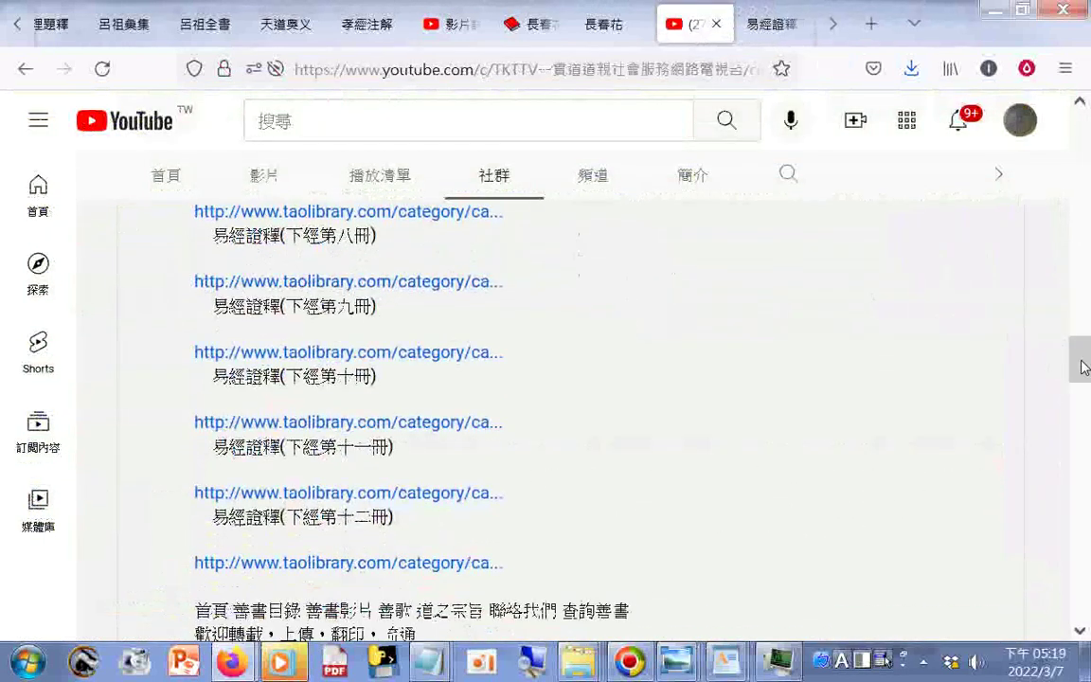
pyautogui.moveTo(1084, 367); pyautogui.dragTo(1085, 362)
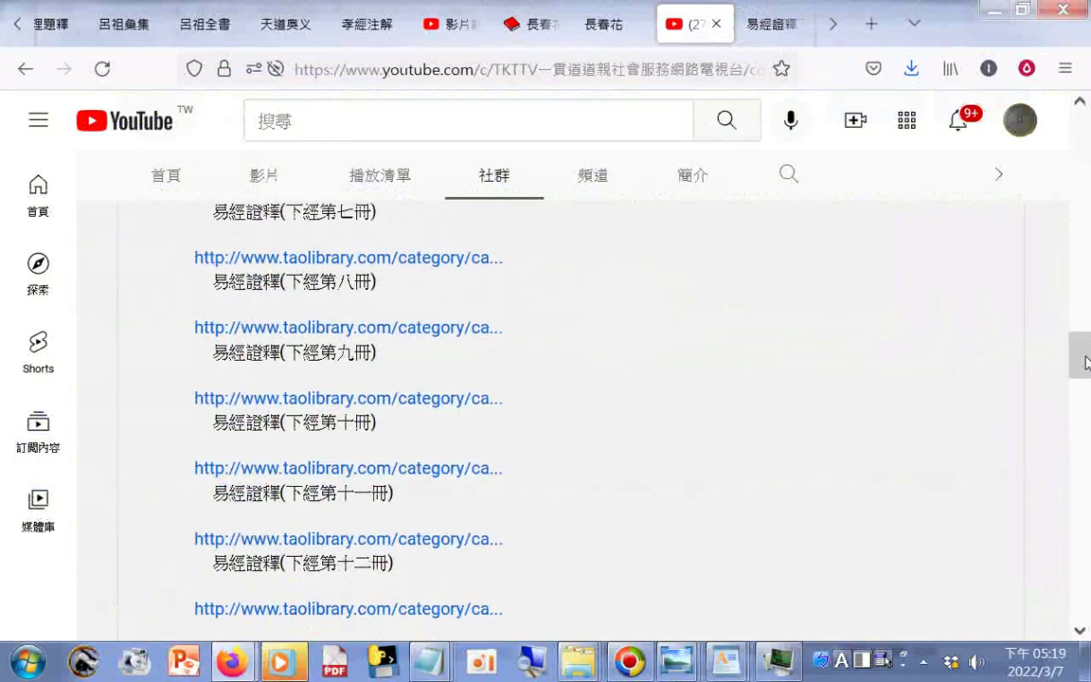
pyautogui.click(420, 259)
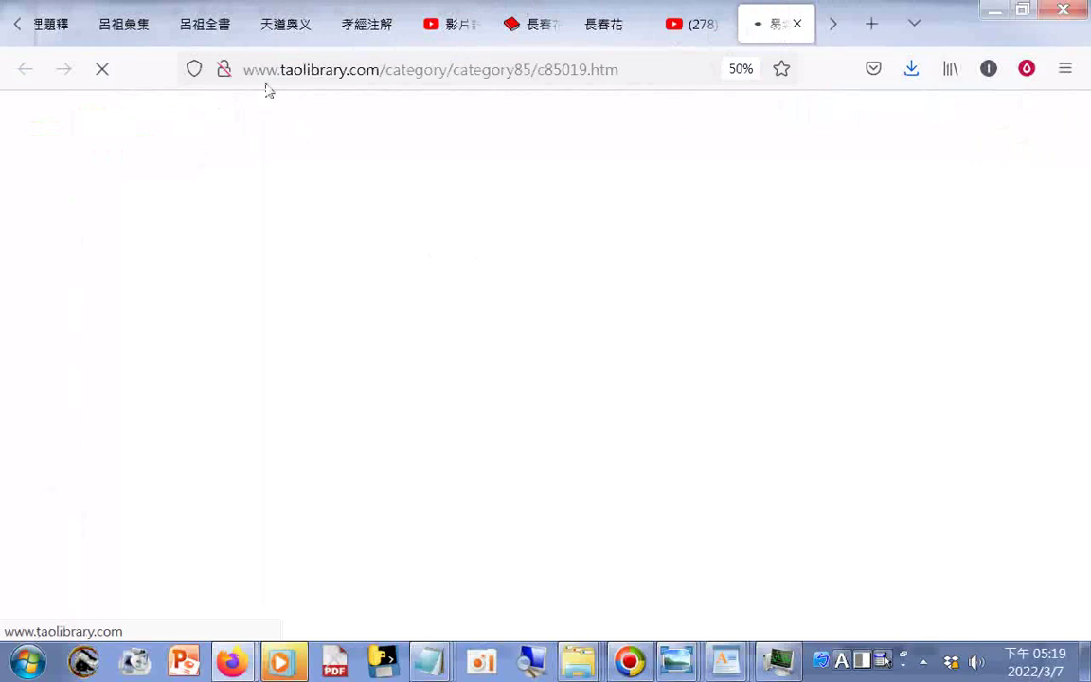
# Save the 易經證釋(下經第七冊) page as a complete web page and download a browser screenshot of its visible area
pyautogui.rightClick(272, 123)
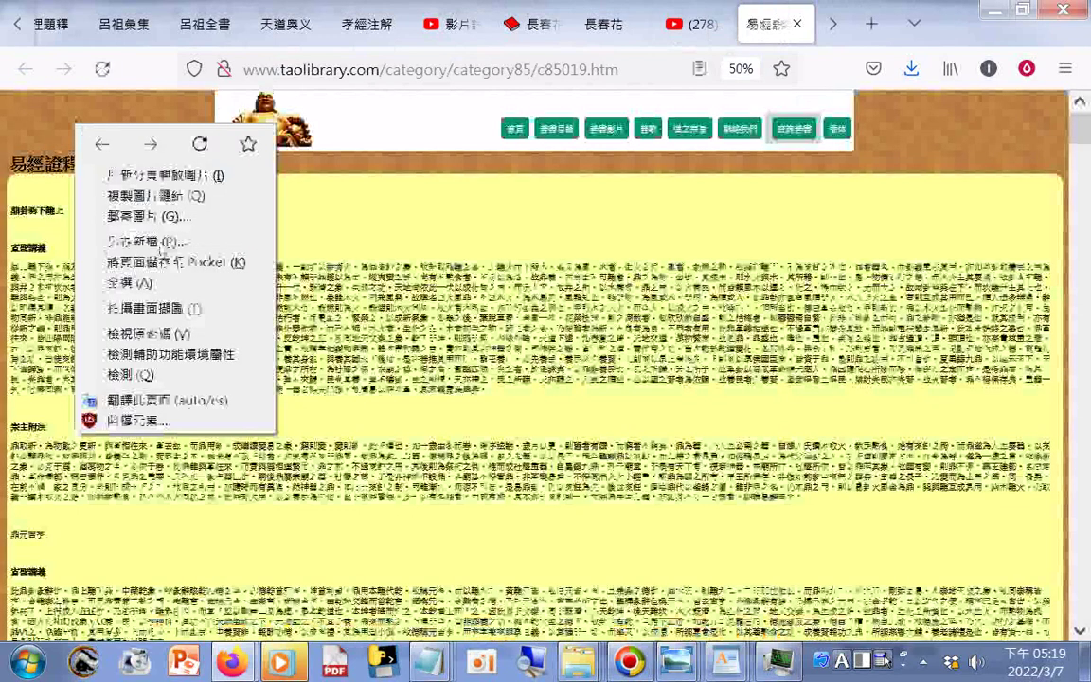
pyautogui.click(147, 241)
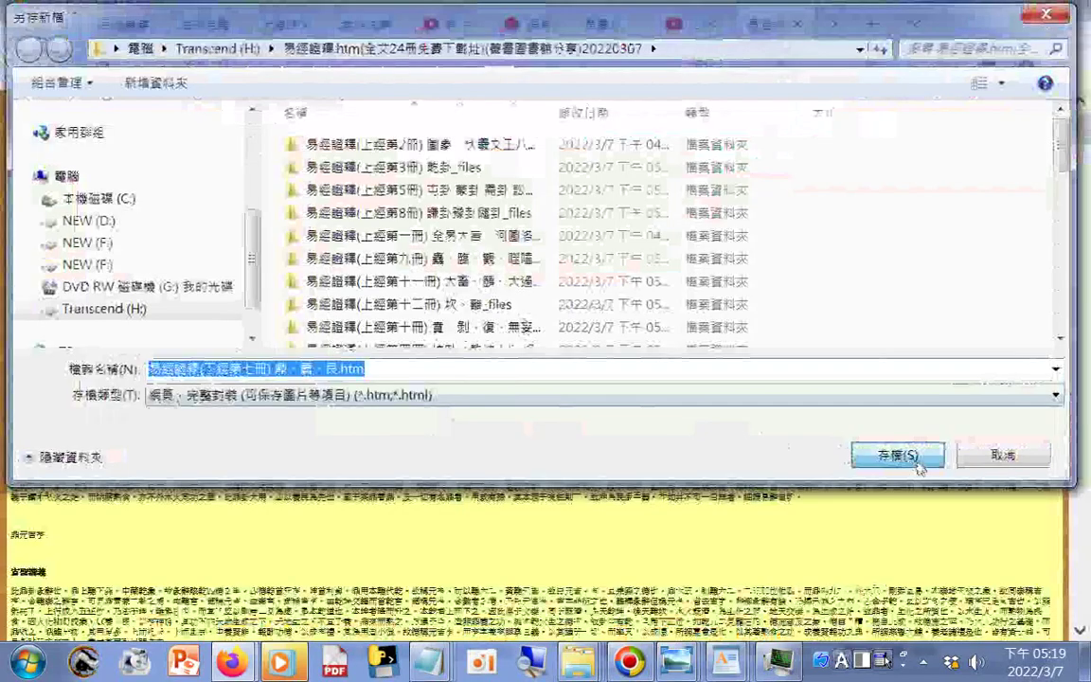
pyautogui.click(915, 456)
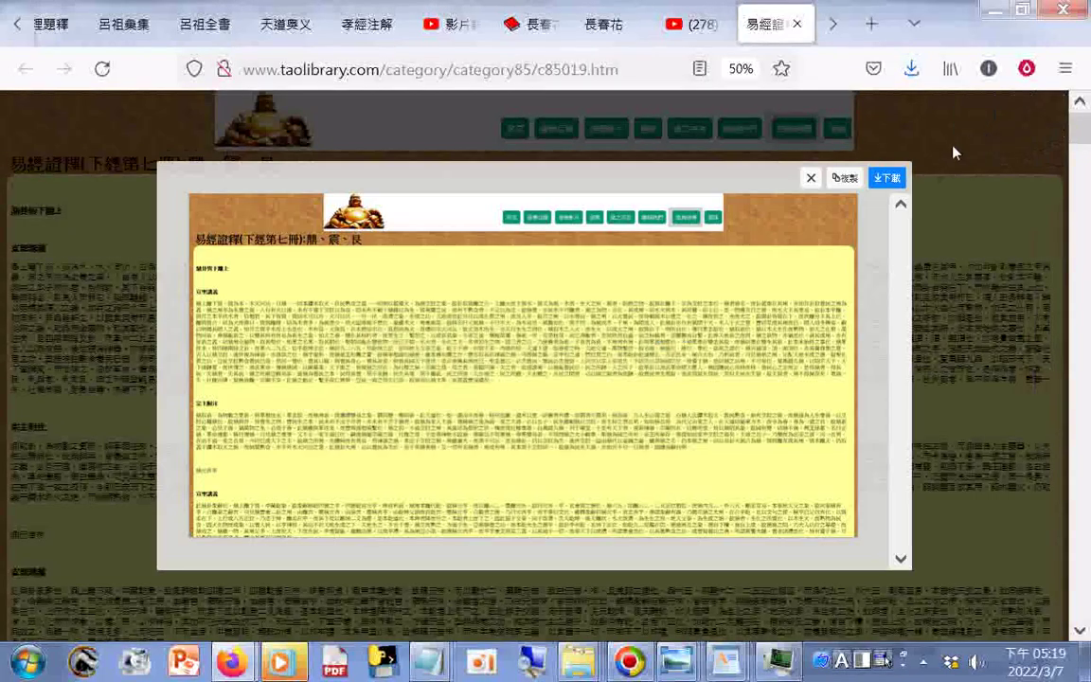
pyautogui.click(887, 179)
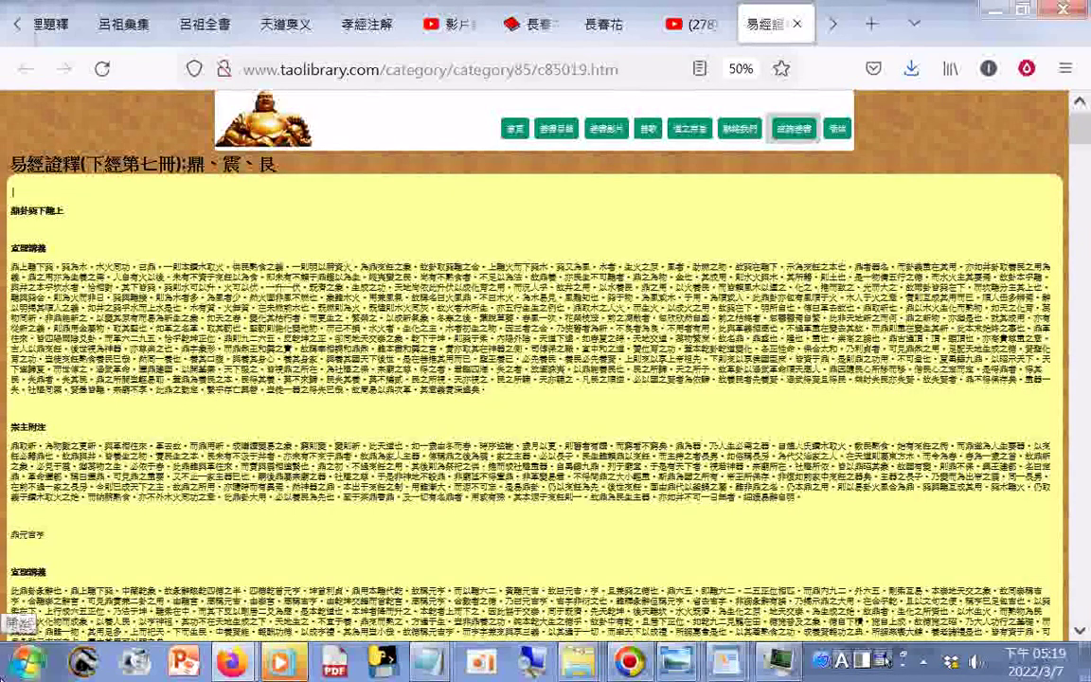
# Look through the full text of 易經證釋(下經第七冊), covering 鼎, 震 and 艮, to the end of the page
pyautogui.scroll(-2, 12, 190)
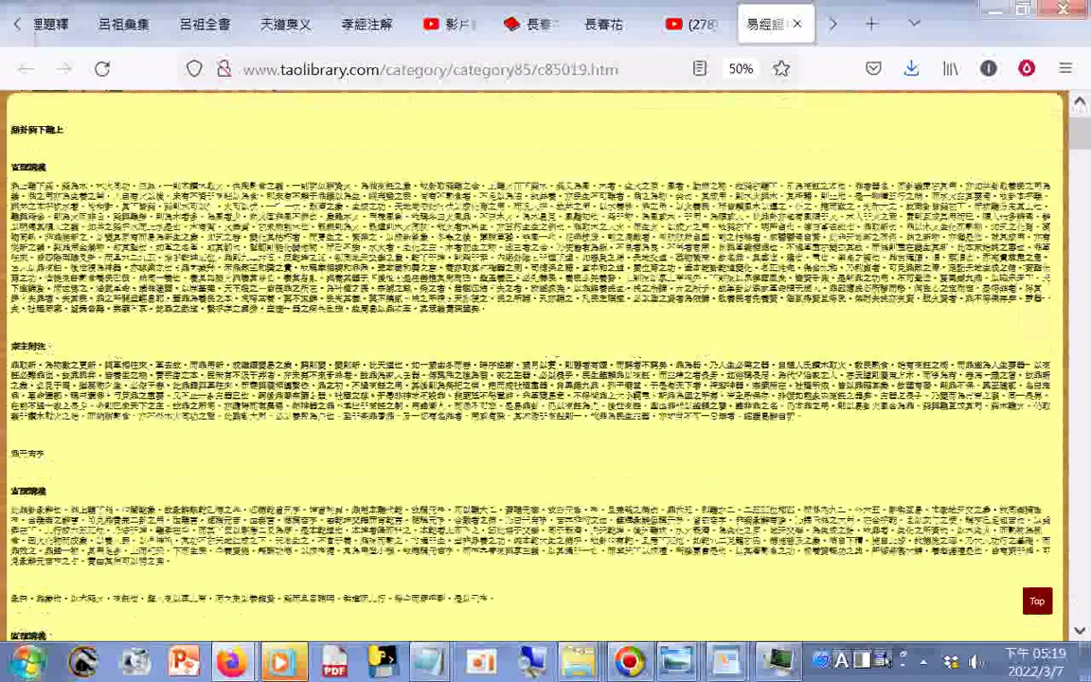
pyautogui.scroll(-5, 531, 359)
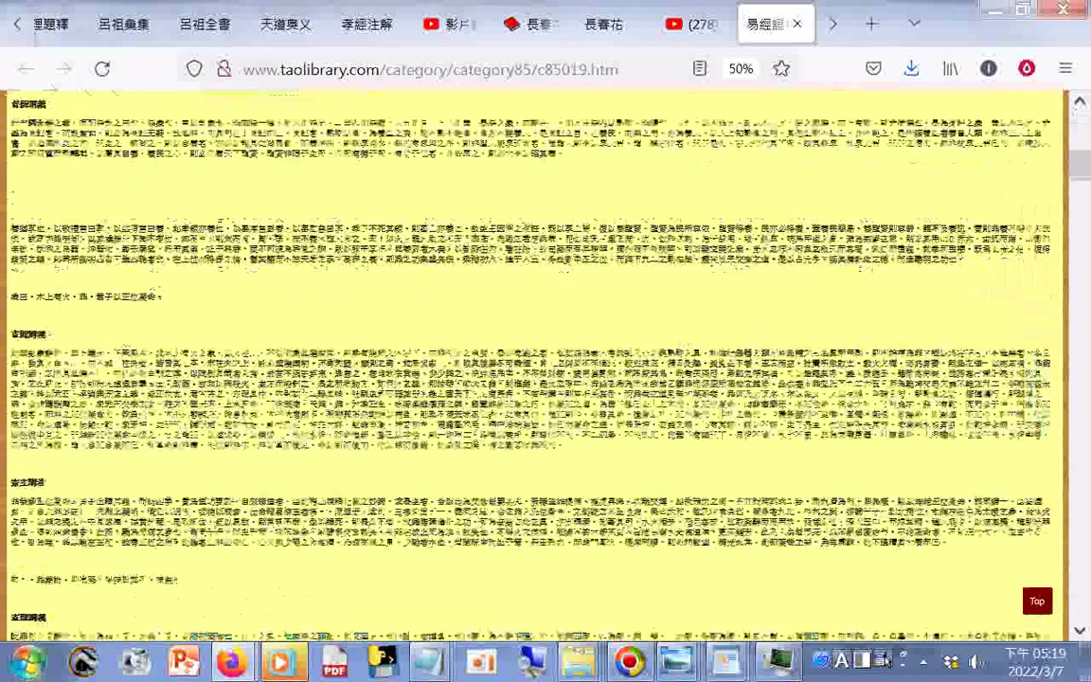
pyautogui.scroll(-5, 530, 359)
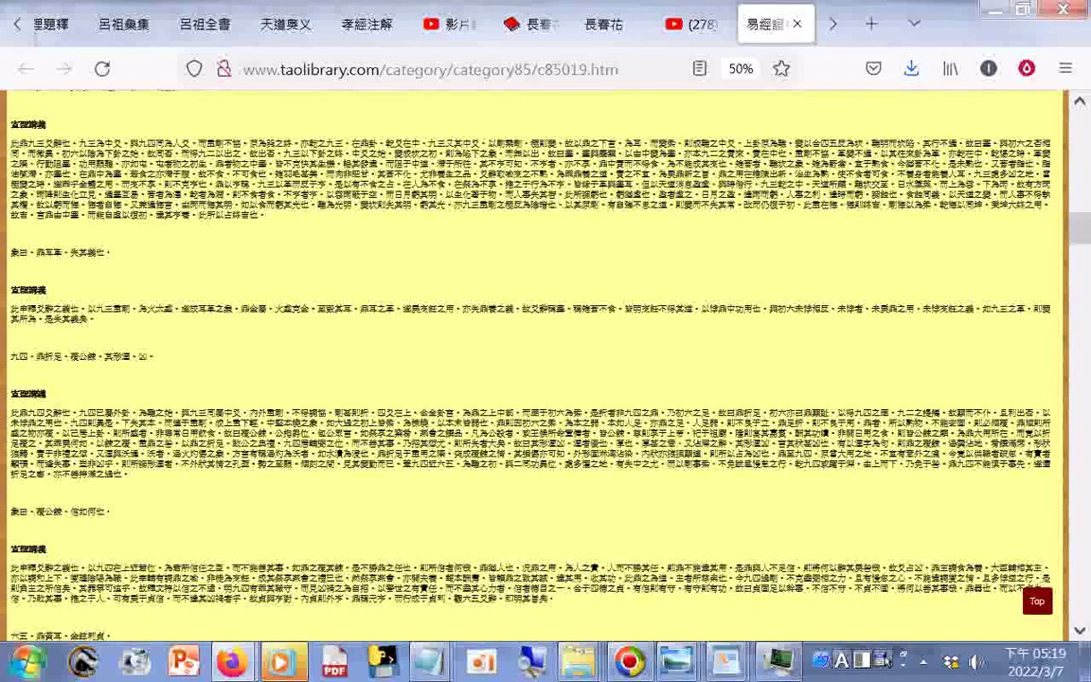
pyautogui.scroll(-5, 531, 359)
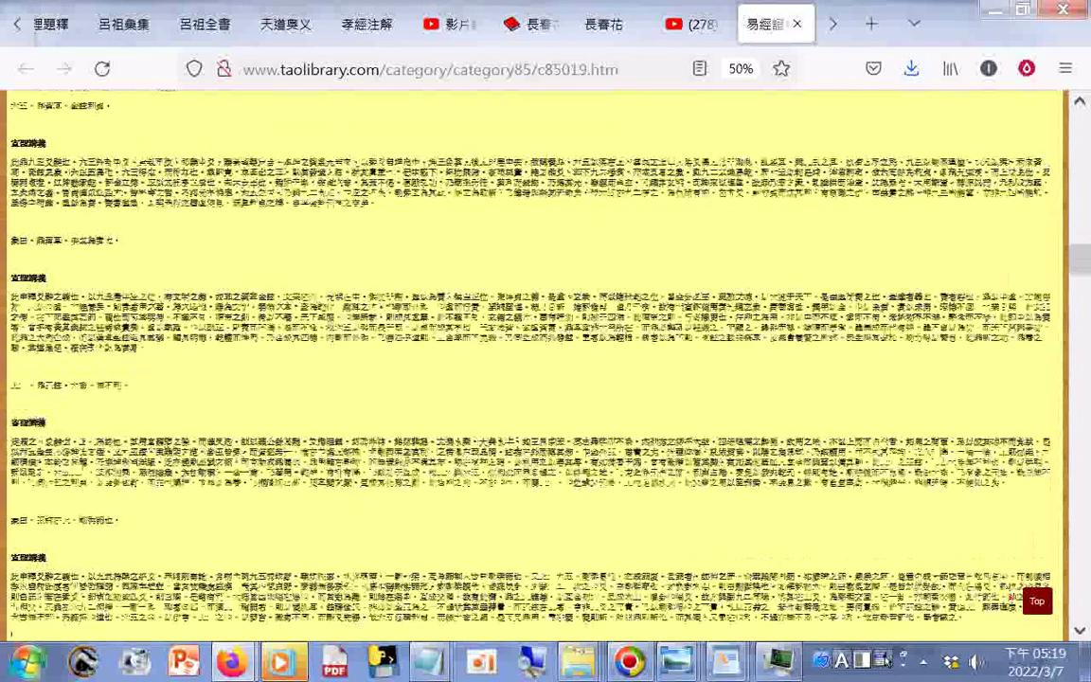
pyautogui.scroll(-5, 530, 360)
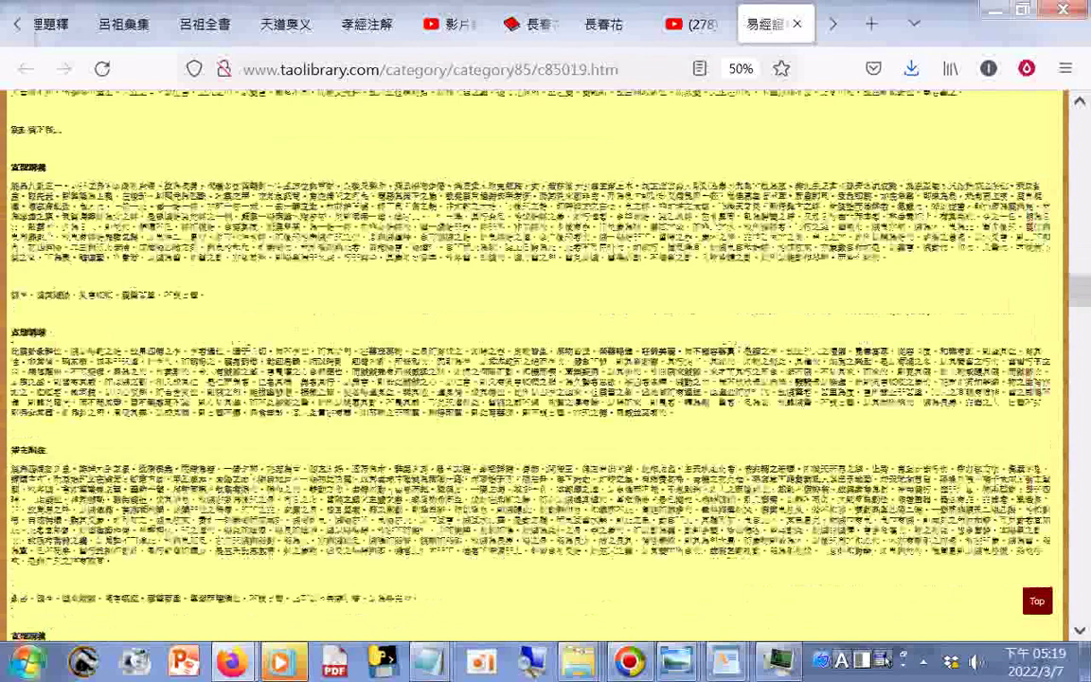
pyautogui.scroll(-5, 530, 360)
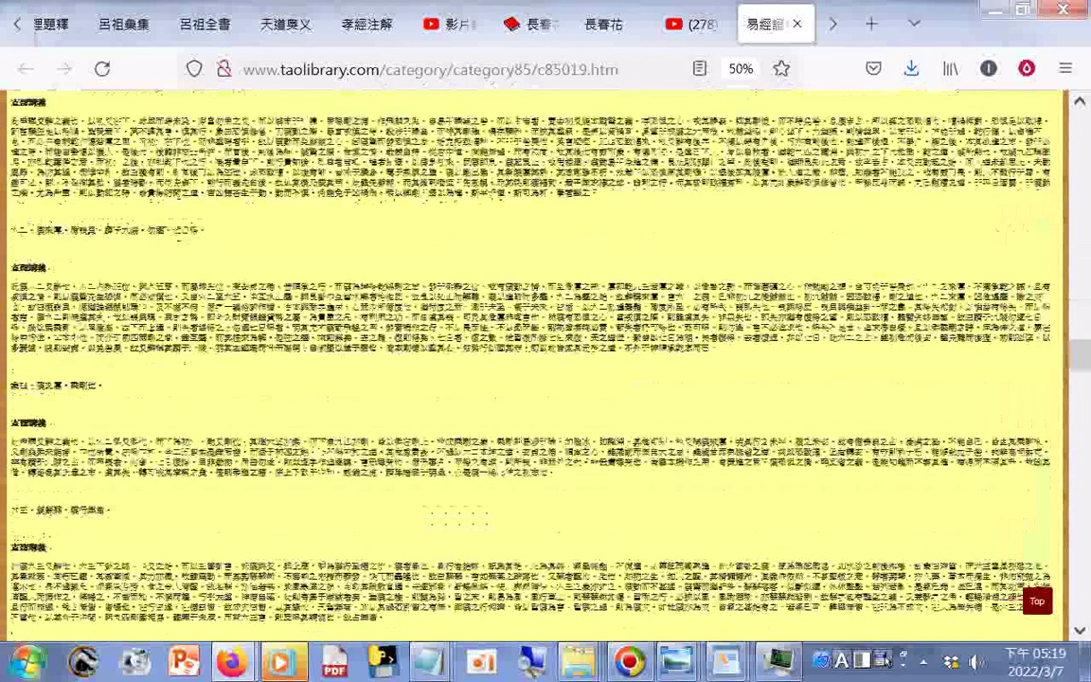
pyautogui.scroll(-5, 530, 360)
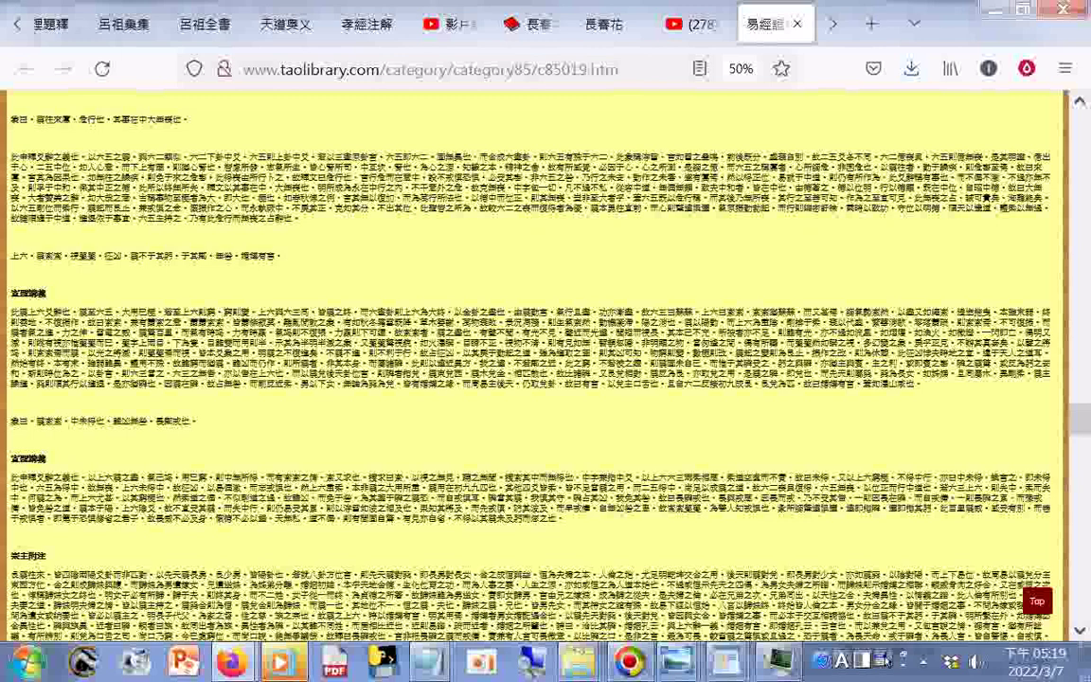
pyautogui.scroll(-5, 530, 360)
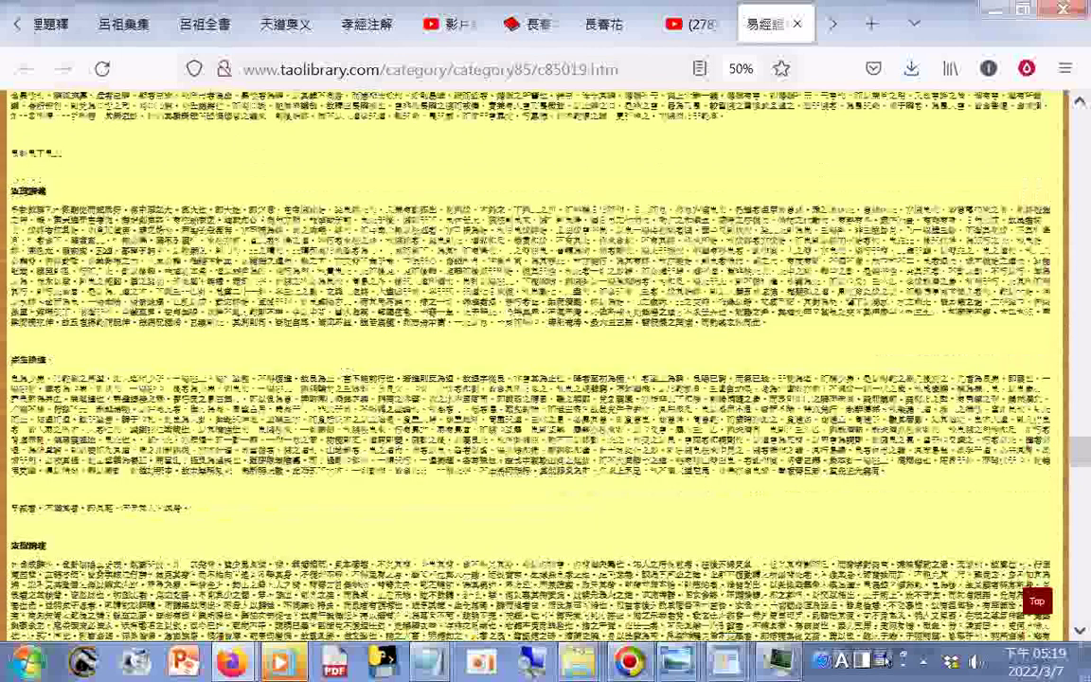
pyautogui.scroll(-5, 530, 360)
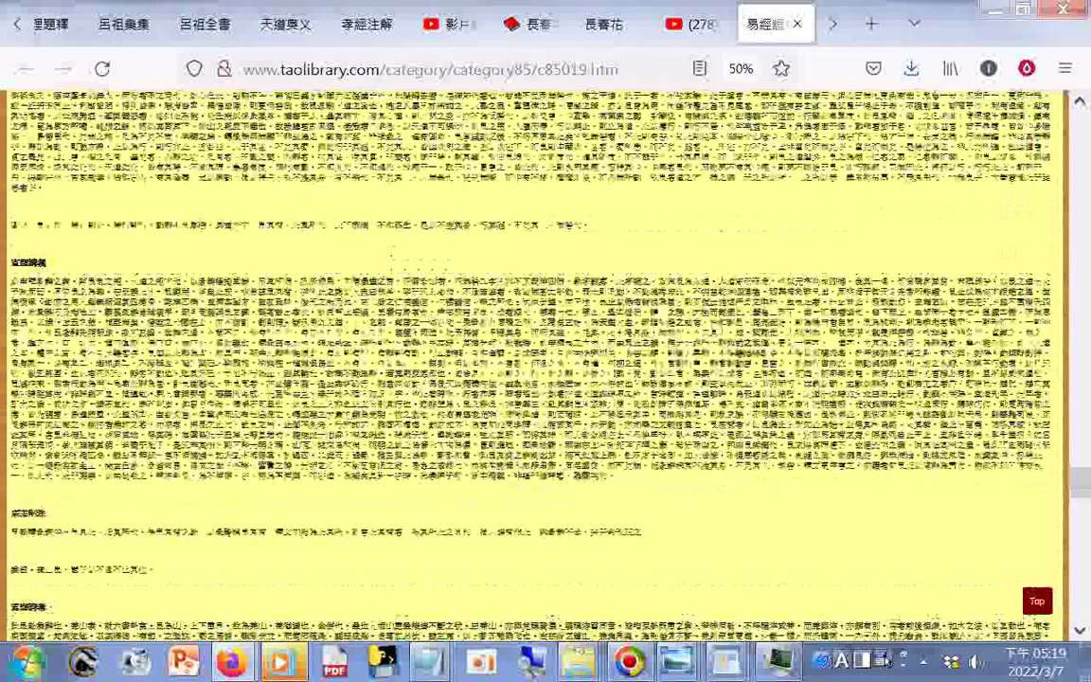
pyautogui.scroll(-5, 530, 360)
pyautogui.scroll(-5, 531, 360)
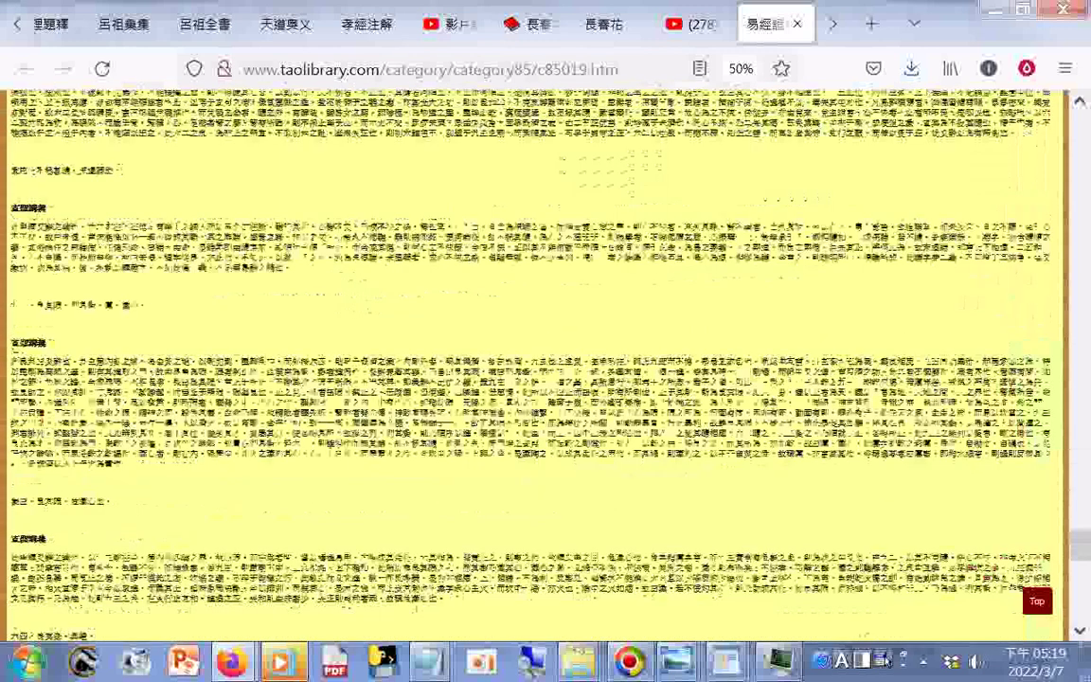
pyautogui.scroll(-5, 530, 360)
pyautogui.scroll(-5, 530, 359)
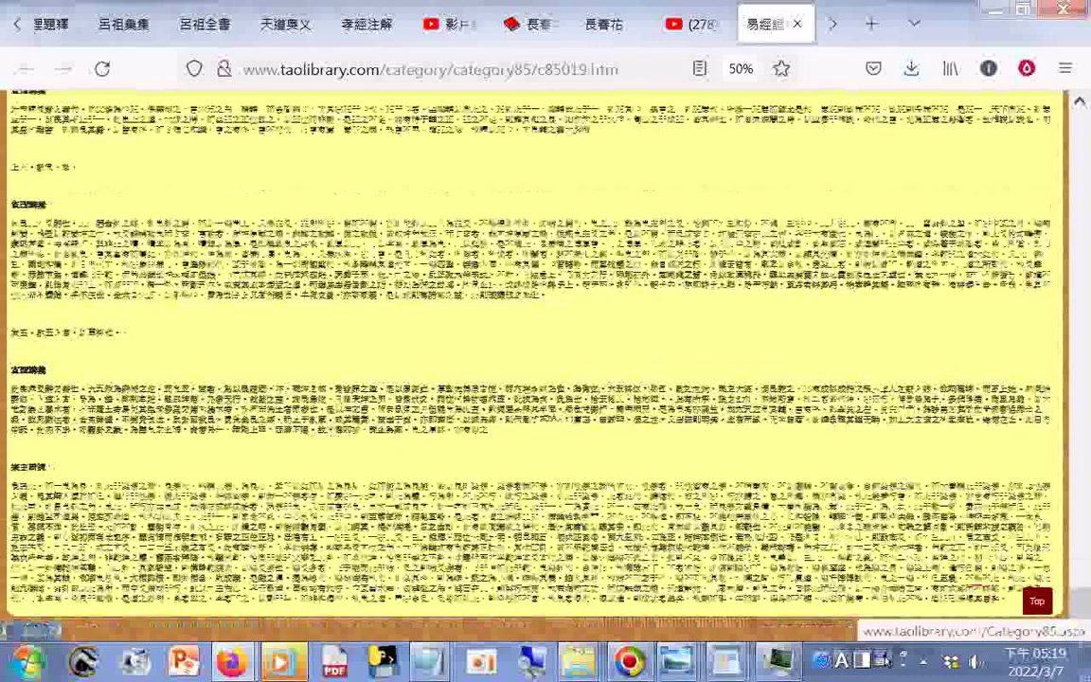
# Return to the YouTube community post, open the link for 易經證釋(下經第八冊), and save that page as a web page
pyautogui.click(698, 31)
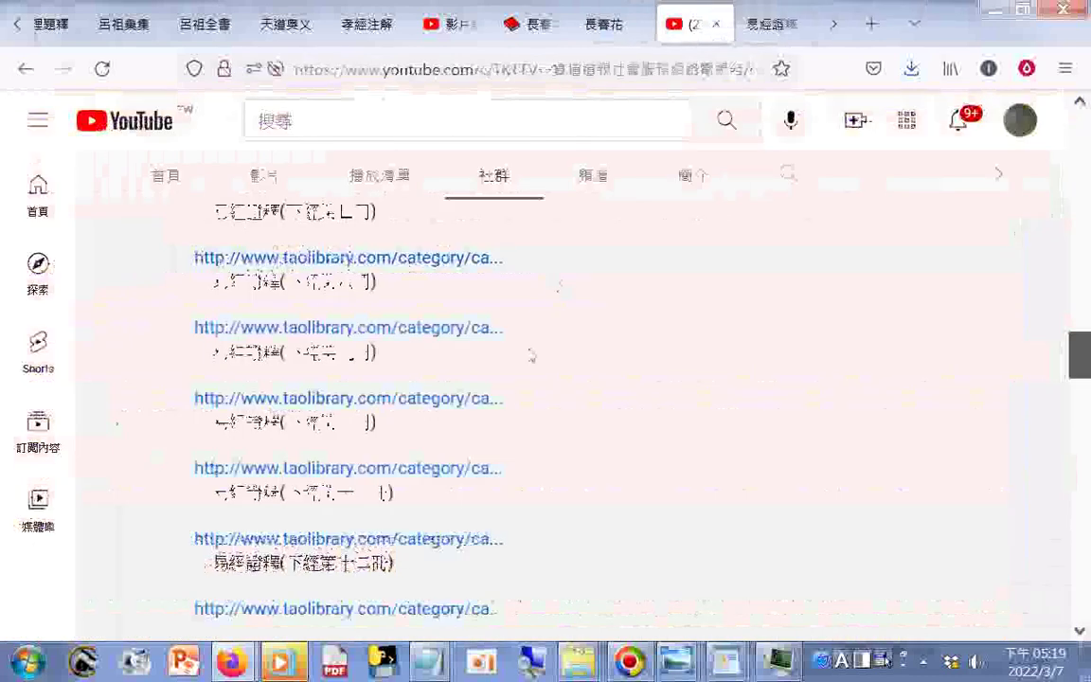
pyautogui.click(434, 326)
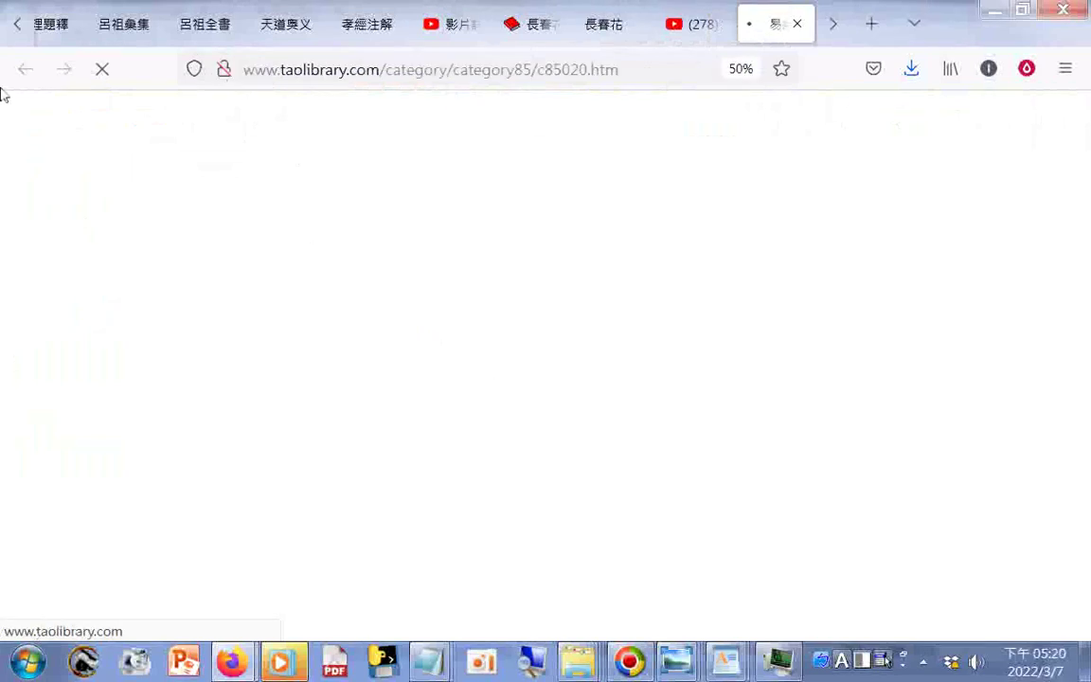
pyautogui.hotkey('ctrl', 's')
pyautogui.click(904, 456)
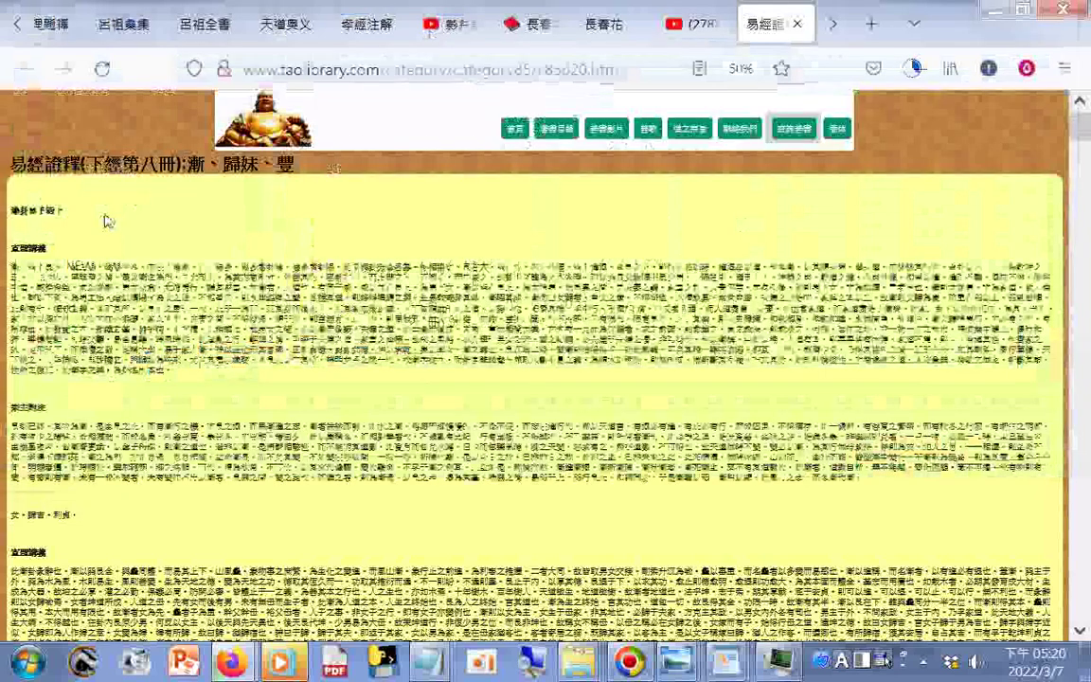
# Take a browser screenshot of the visible area of the 易經證釋(下經第八冊) page and download it
pyautogui.rightClick(111, 217)
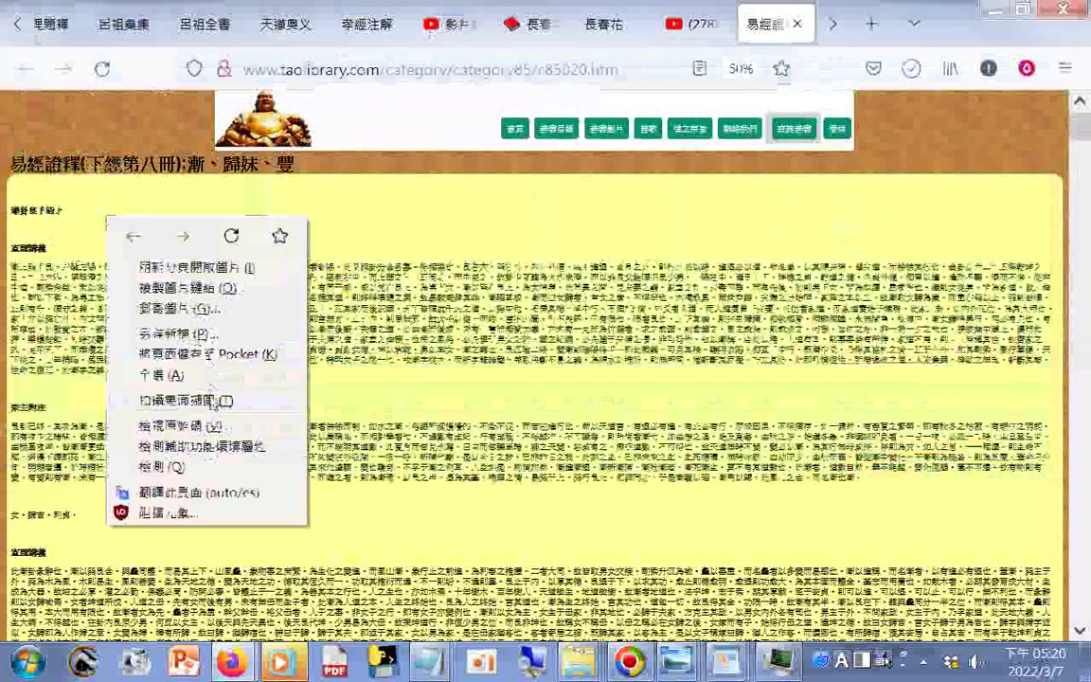
pyautogui.click(213, 404)
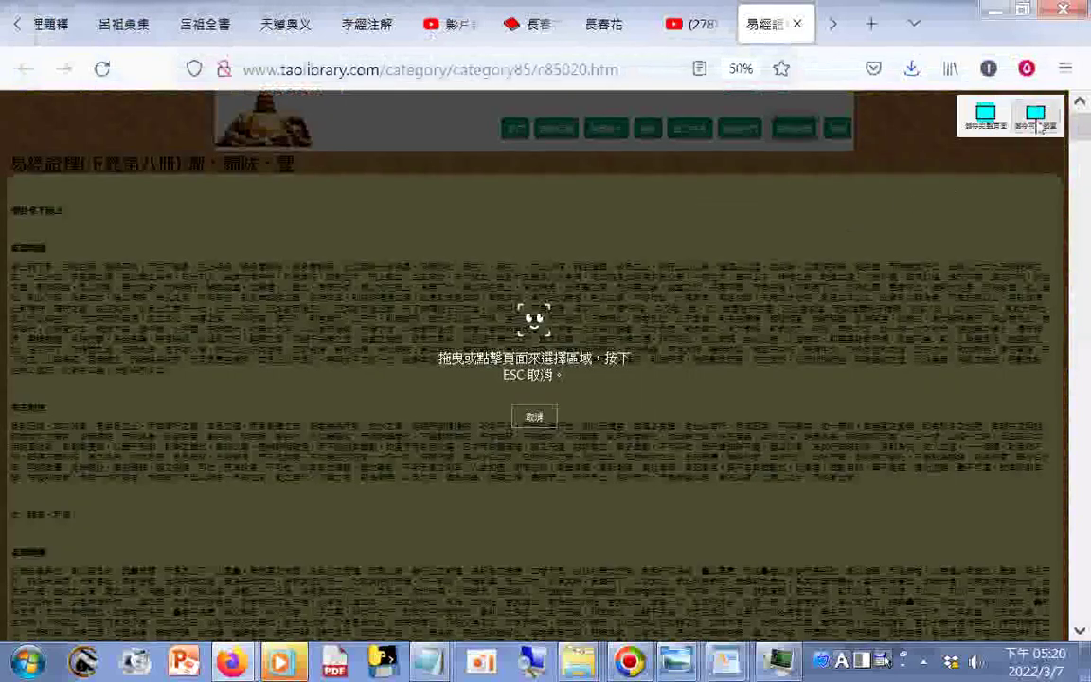
pyautogui.click(937, 111)
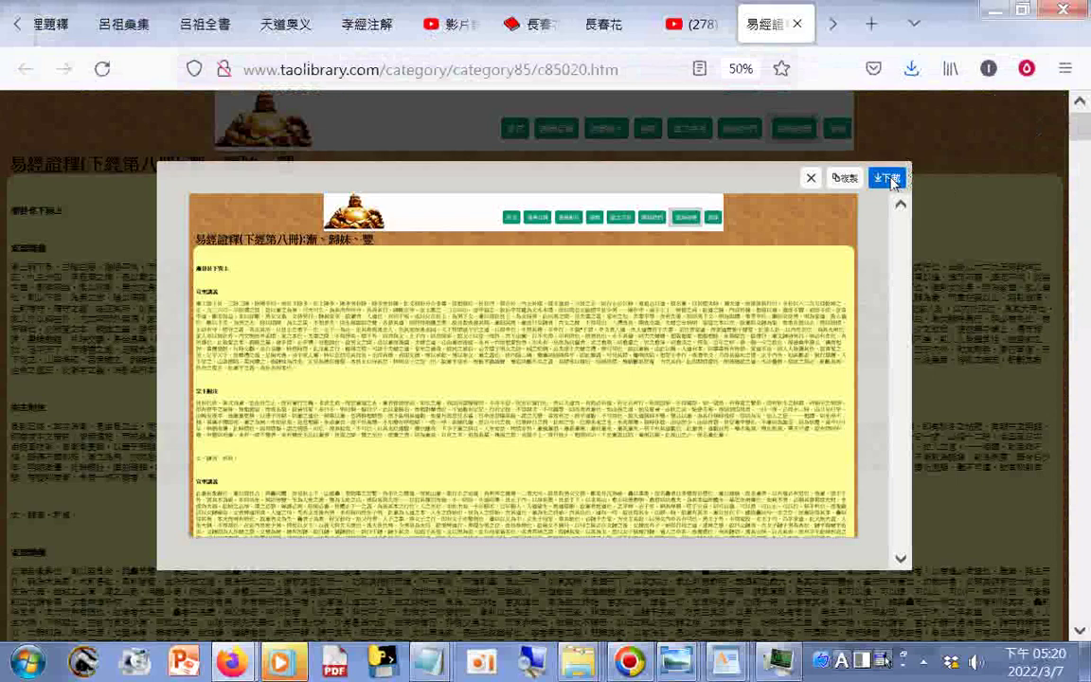
pyautogui.click(887, 179)
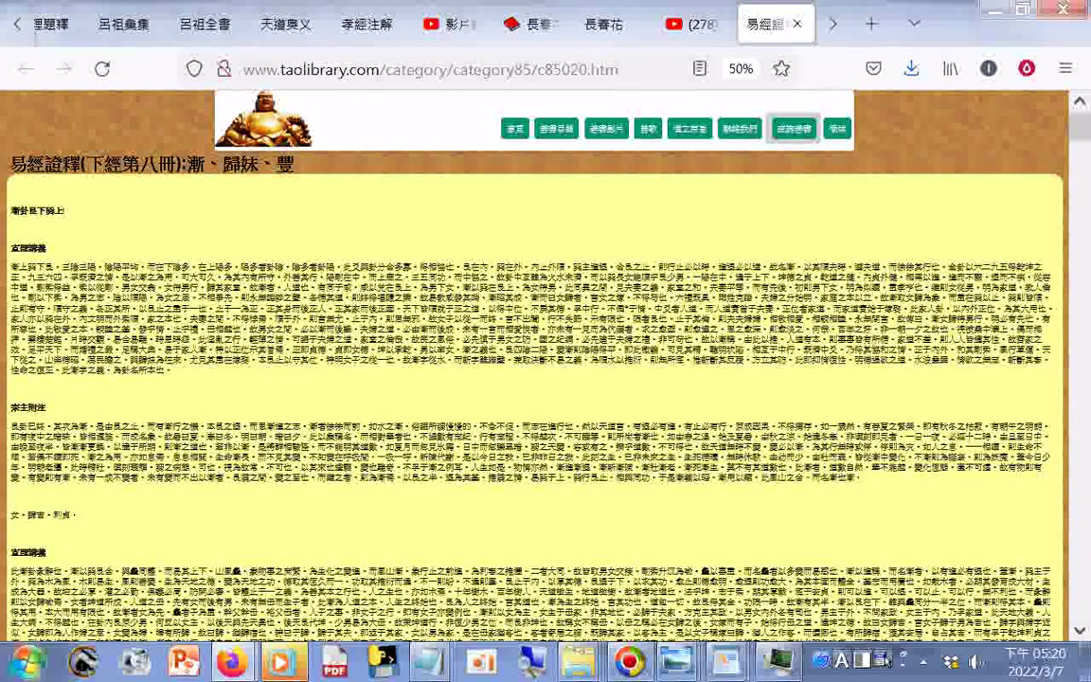
# Look through the text of 易經證釋(下經第八冊), from 漸卦 through 歸妹 and into 豐卦
pyautogui.scroll(-5, 530, 378)
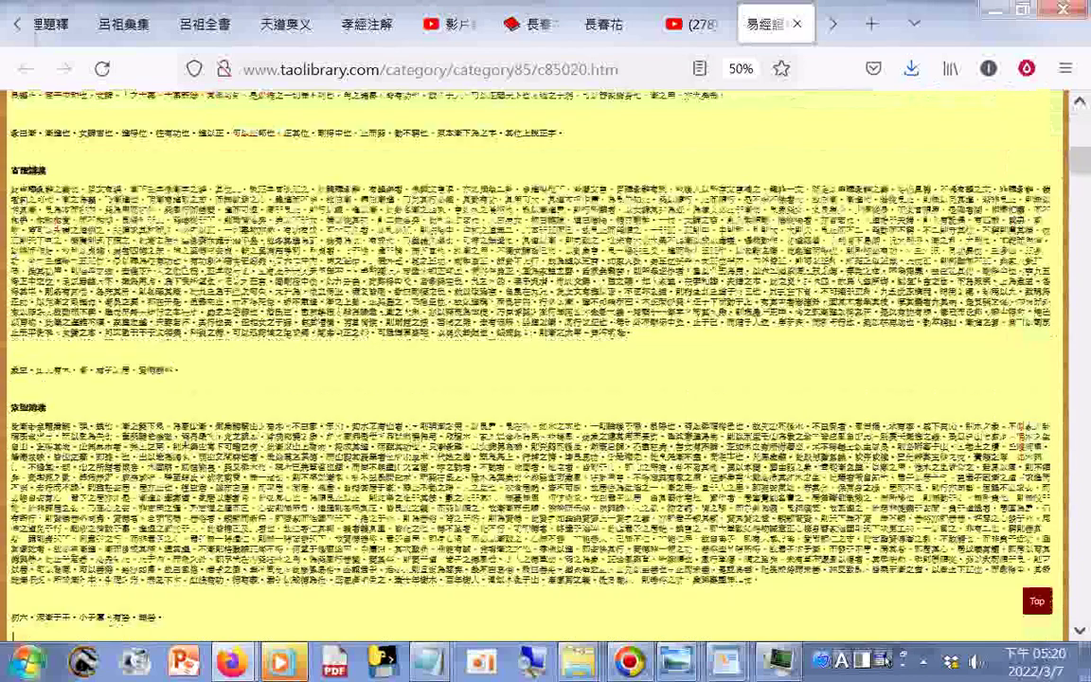
pyautogui.scroll(-5, 531, 378)
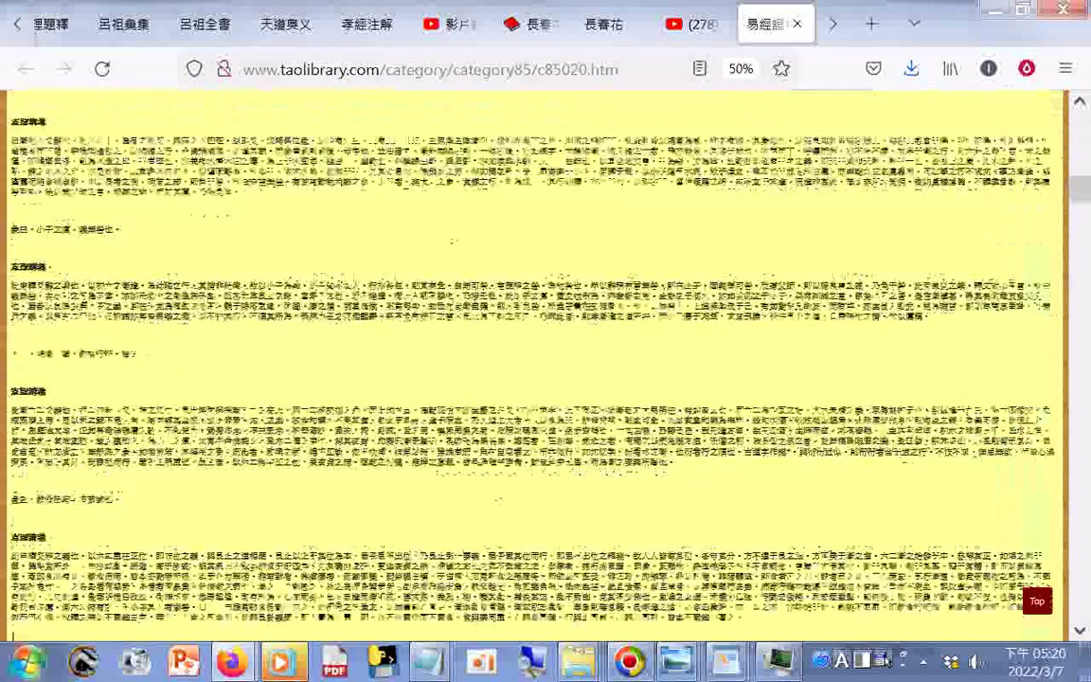
pyautogui.scroll(-5, 530, 379)
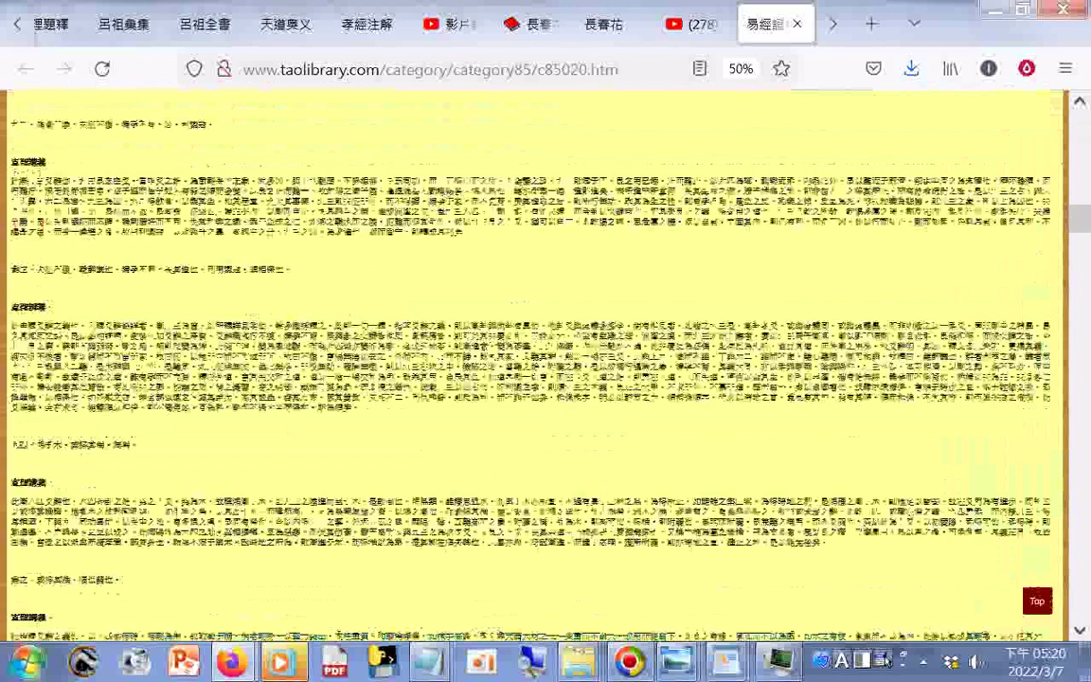
pyautogui.scroll(-5, 530, 379)
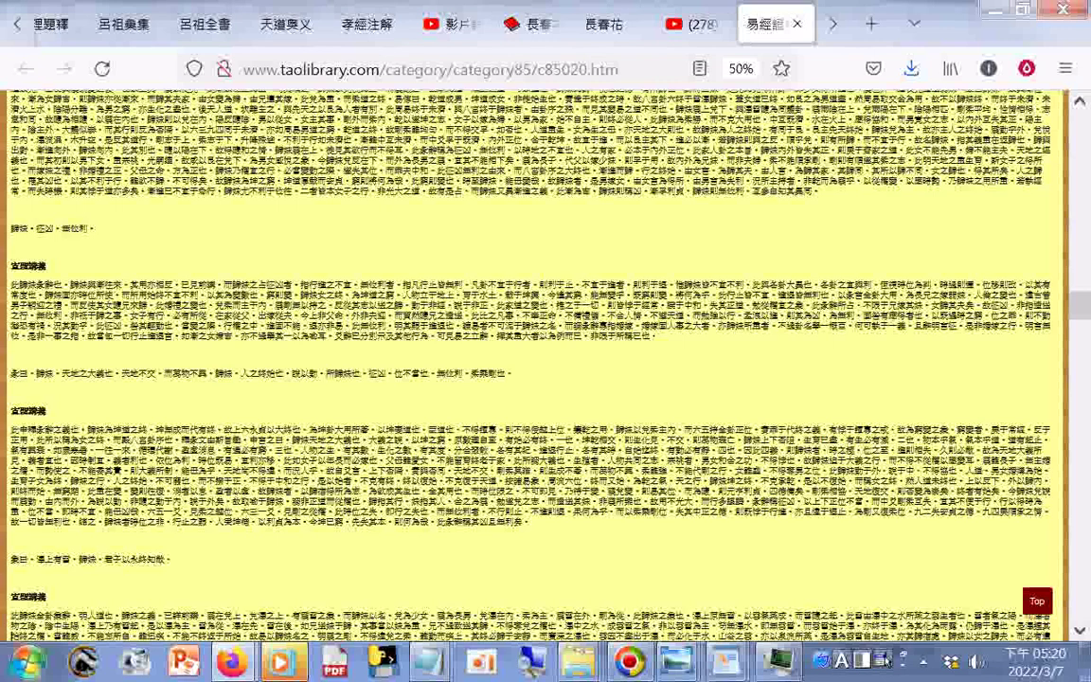
pyautogui.scroll(-5, 530, 379)
pyautogui.scroll(-5, 530, 379)
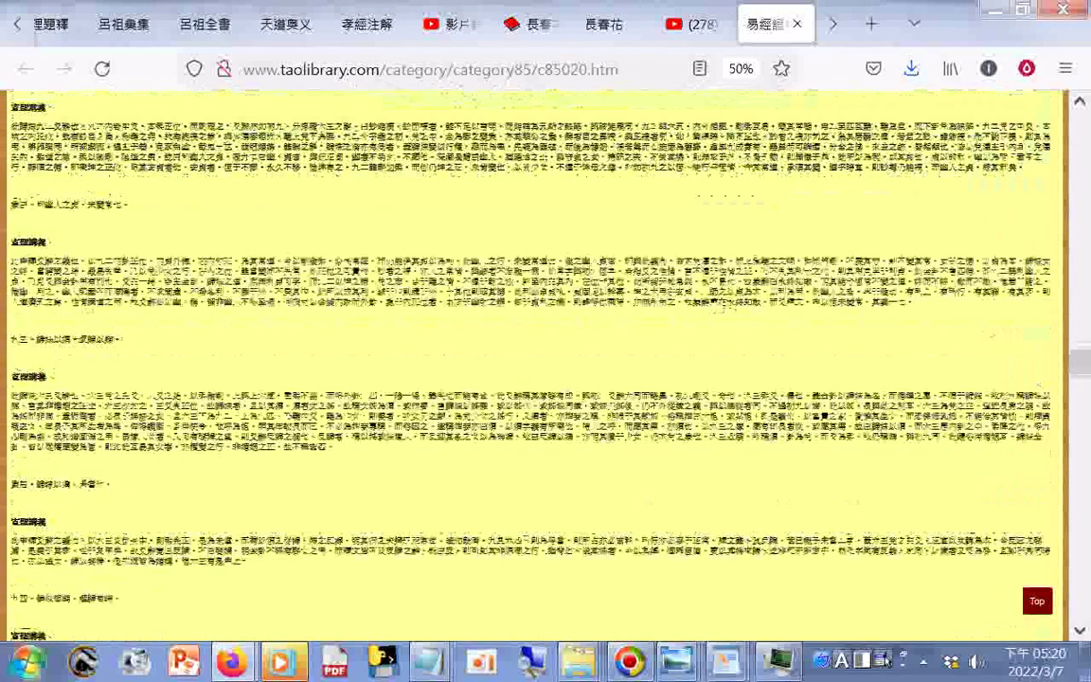
pyautogui.scroll(-5, 530, 378)
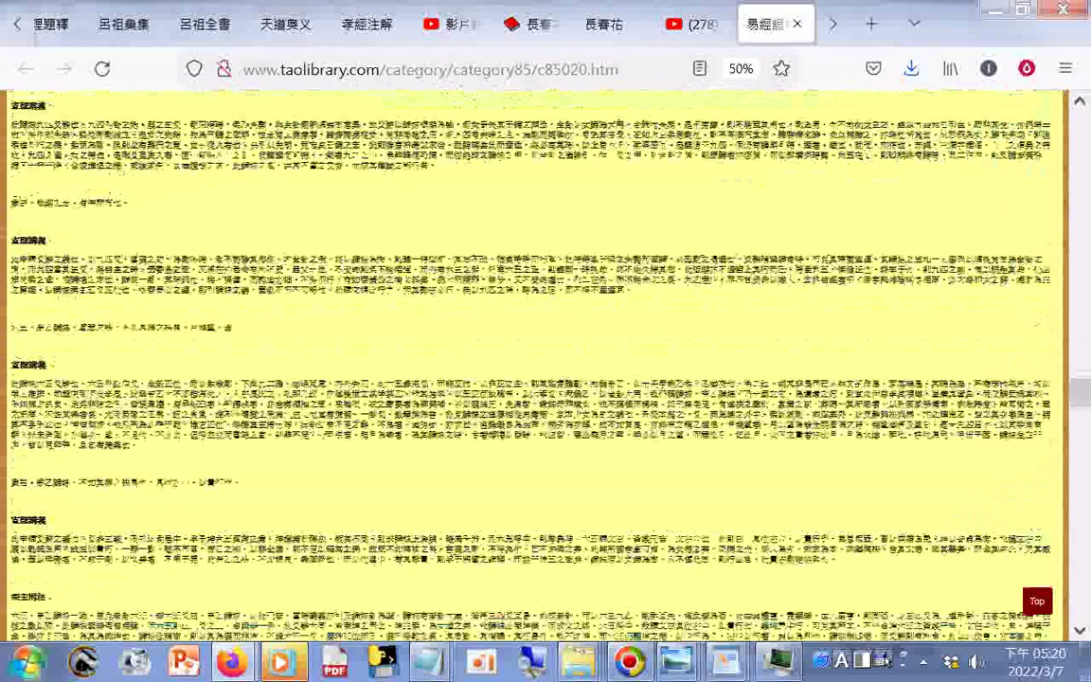
pyautogui.scroll(-5, 530, 379)
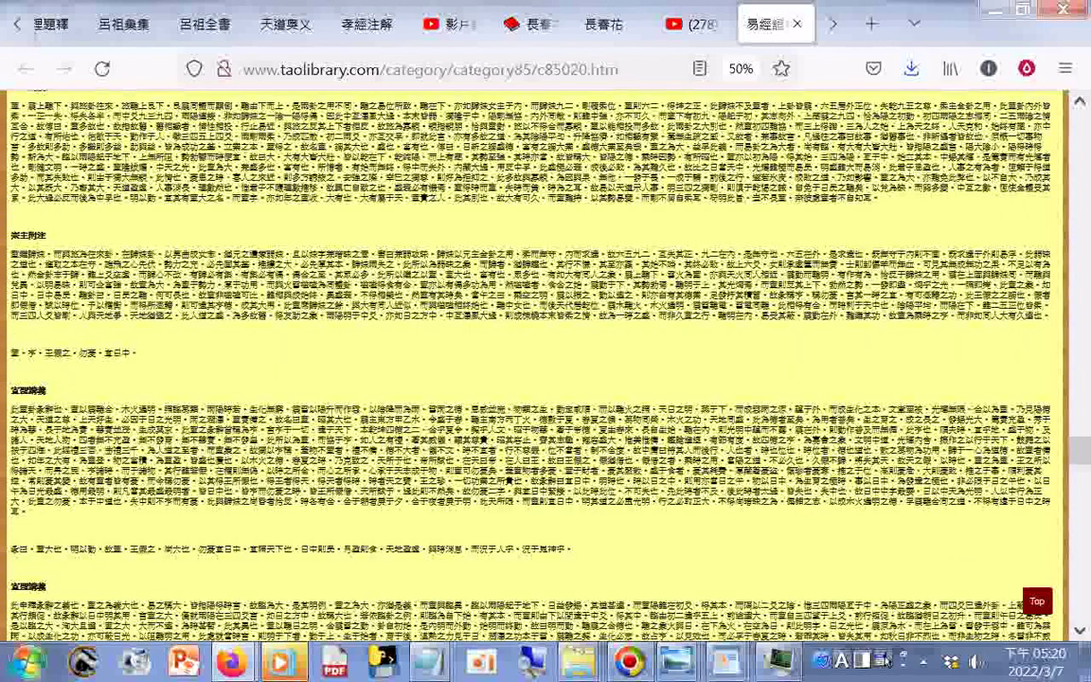
pyautogui.scroll(-5, 530, 378)
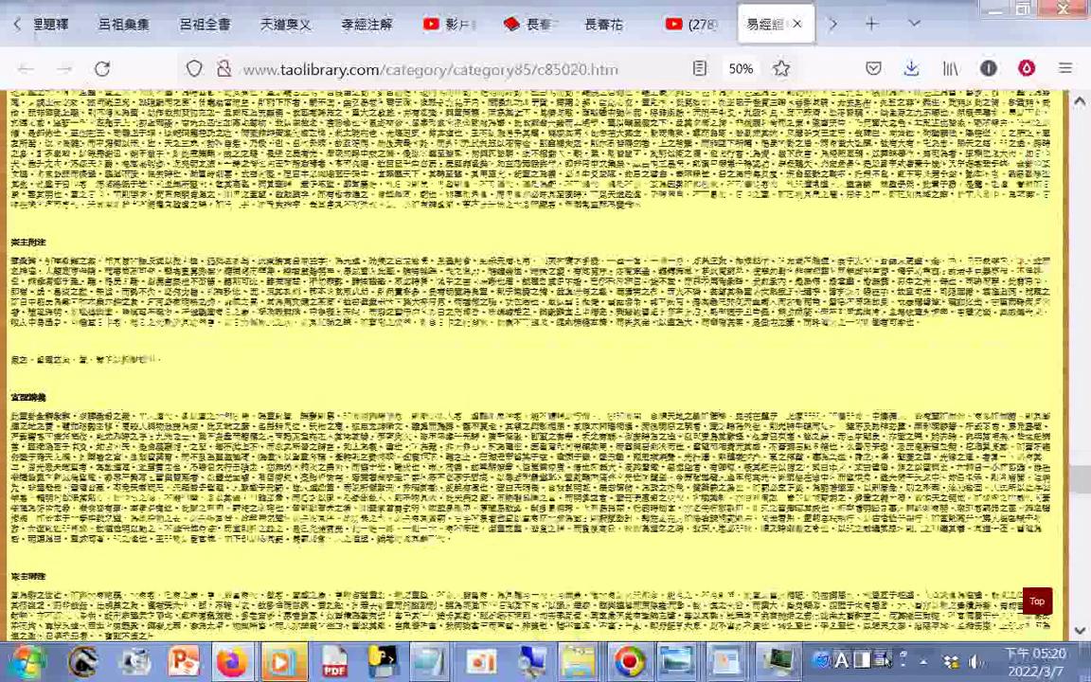
pyautogui.scroll(-5, 531, 379)
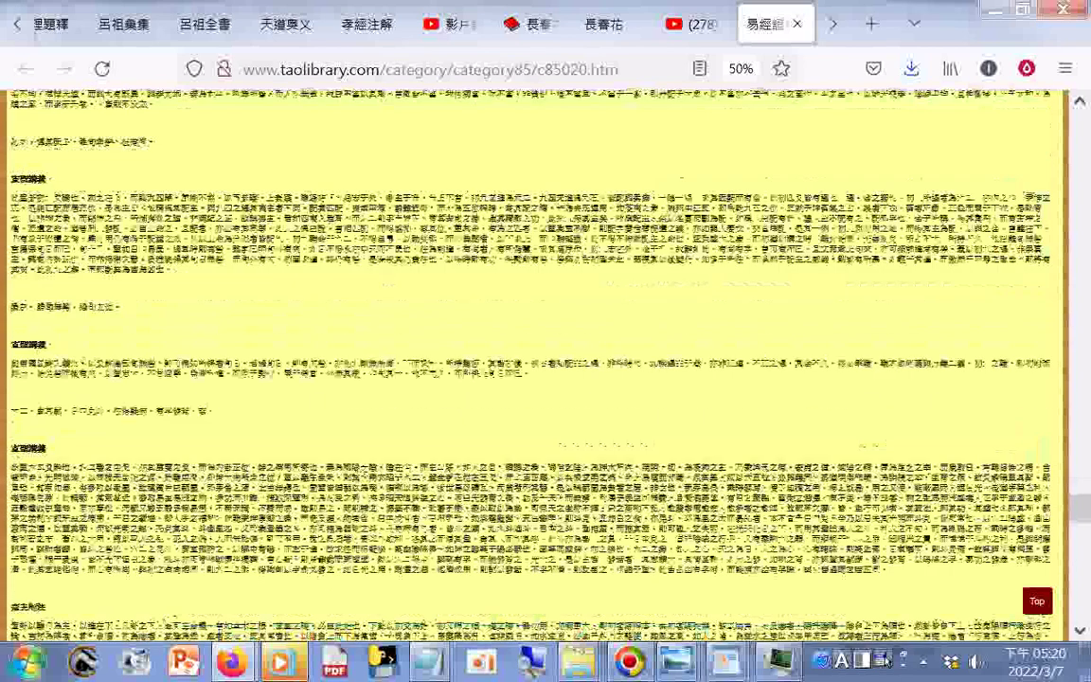
pyautogui.scroll(-5, 531, 379)
pyautogui.scroll(-5, 530, 379)
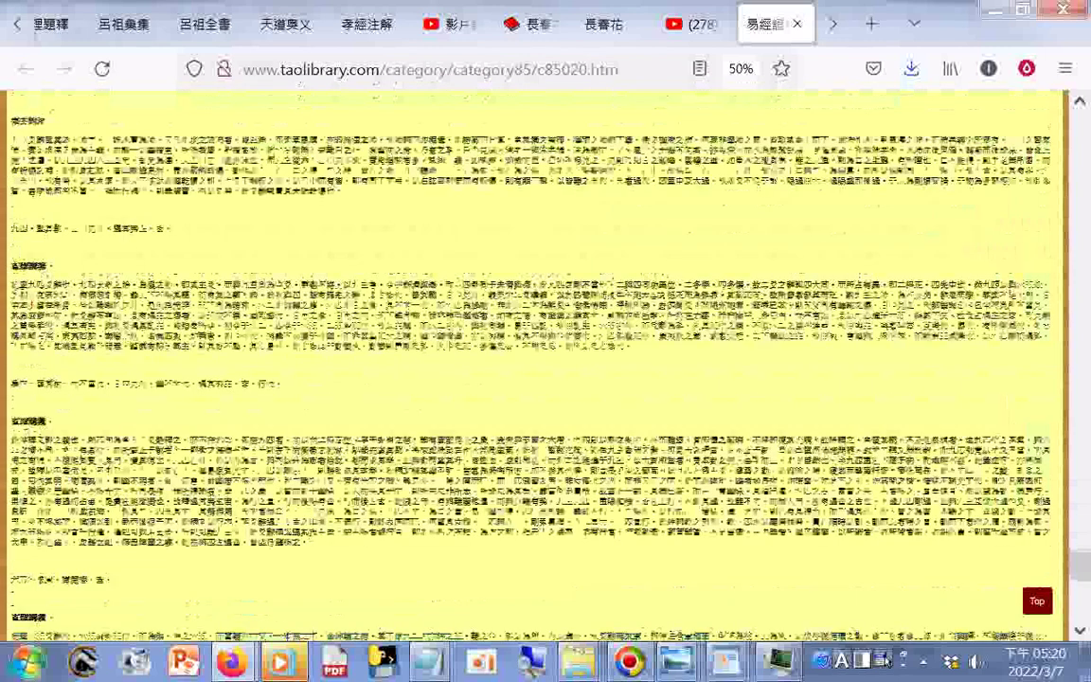
# Finish viewing the current volume's page and open the 易經證釋(下經第九冊) page from the link list in the YouTube community post
pyautogui.scroll(-5, 530, 379)
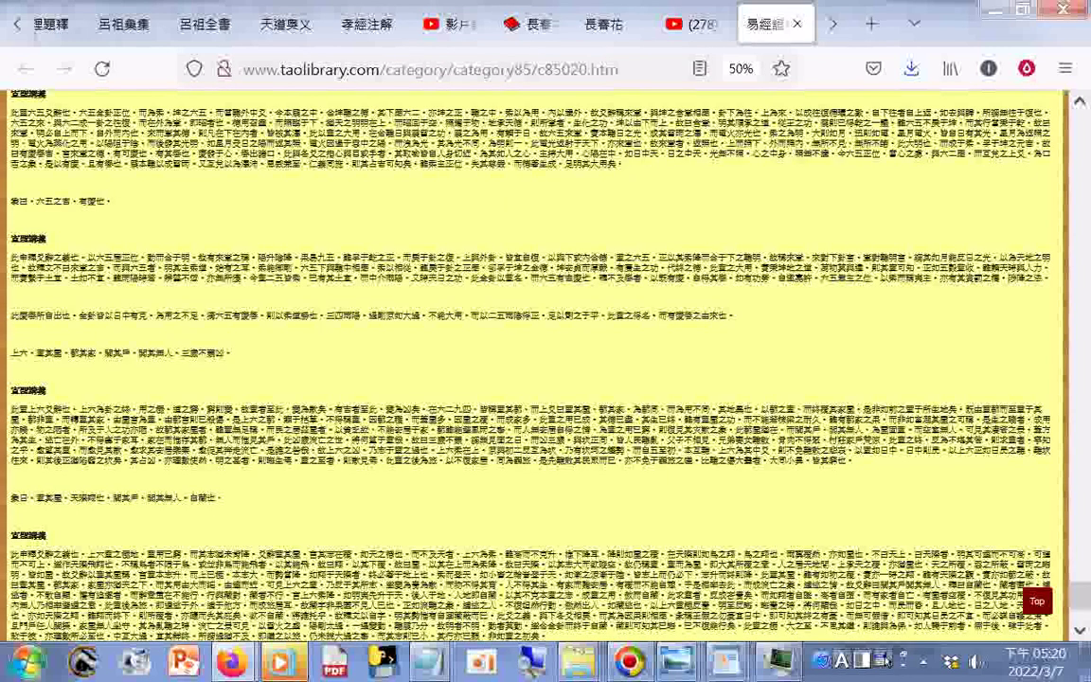
pyautogui.scroll(-3, 530, 379)
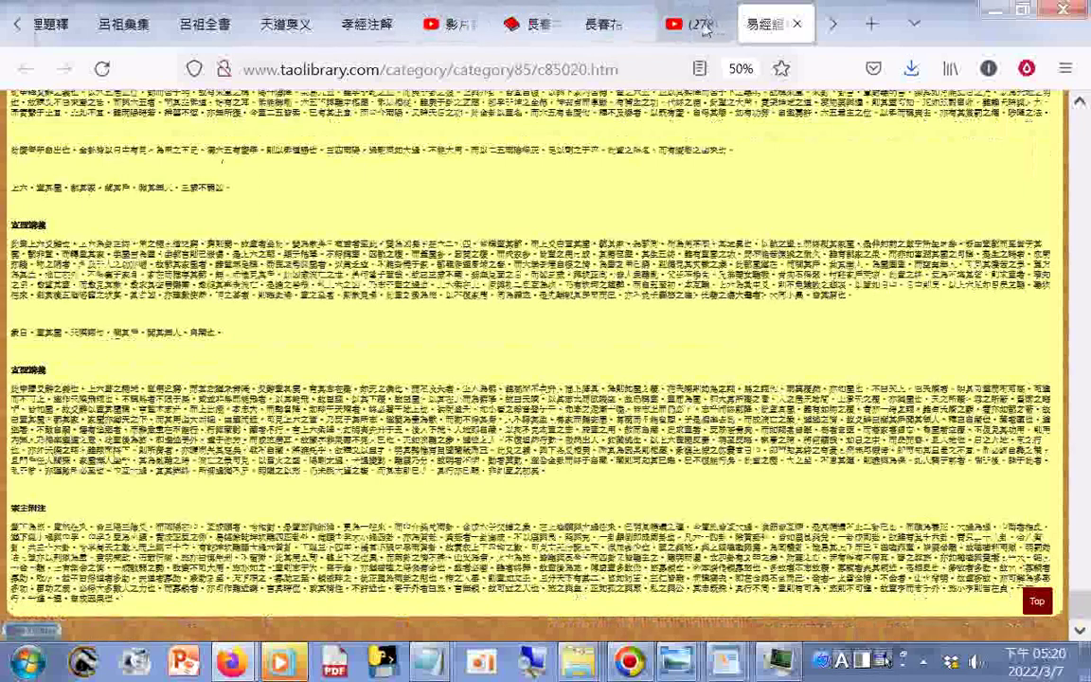
pyautogui.click(701, 26)
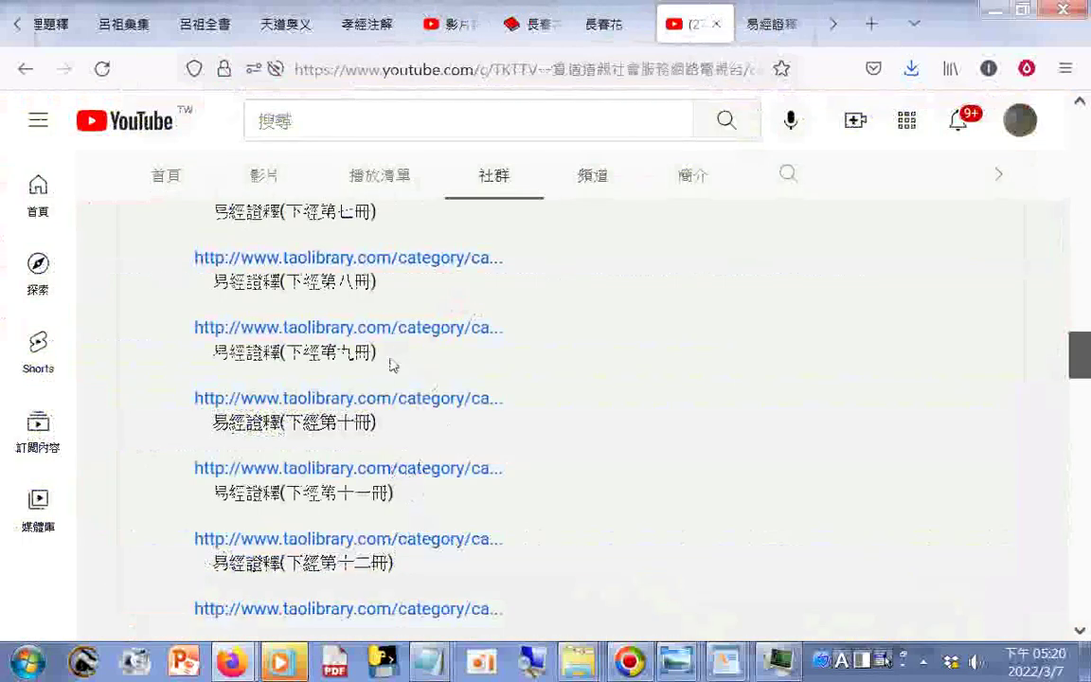
pyautogui.click(423, 399)
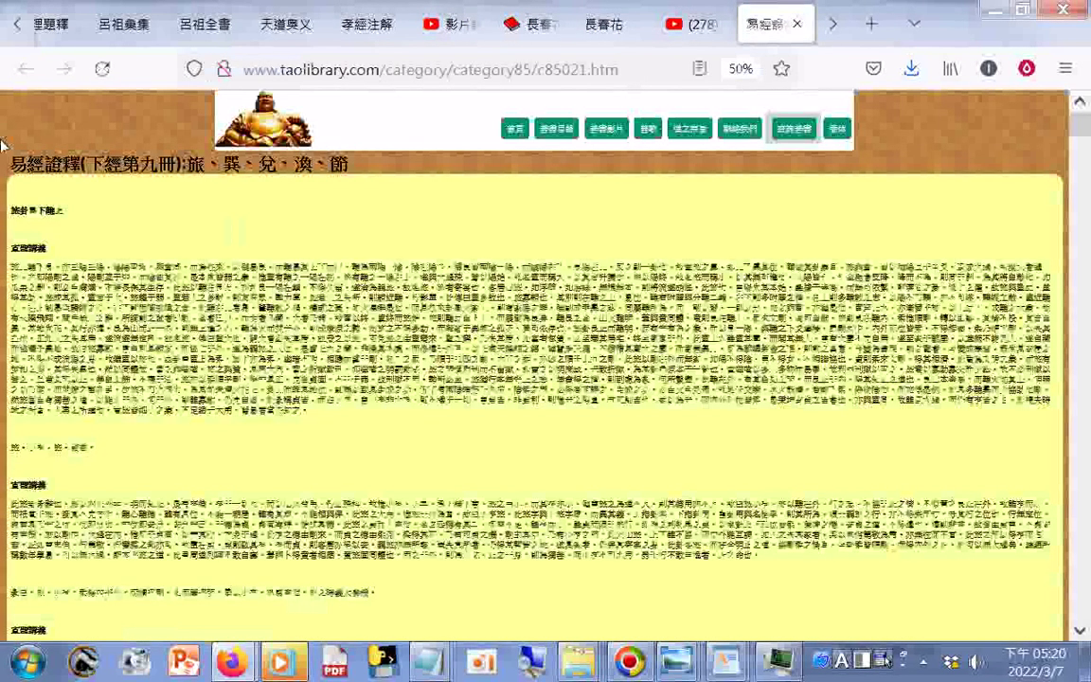
# Save the page as a complete web page named 易經證釋(下經第九冊) 旅、巽、兌、渙、節.htm in the dated 易經證釋 folder on drive H
pyautogui.rightClick(7, 144)
pyautogui.click(81, 261)
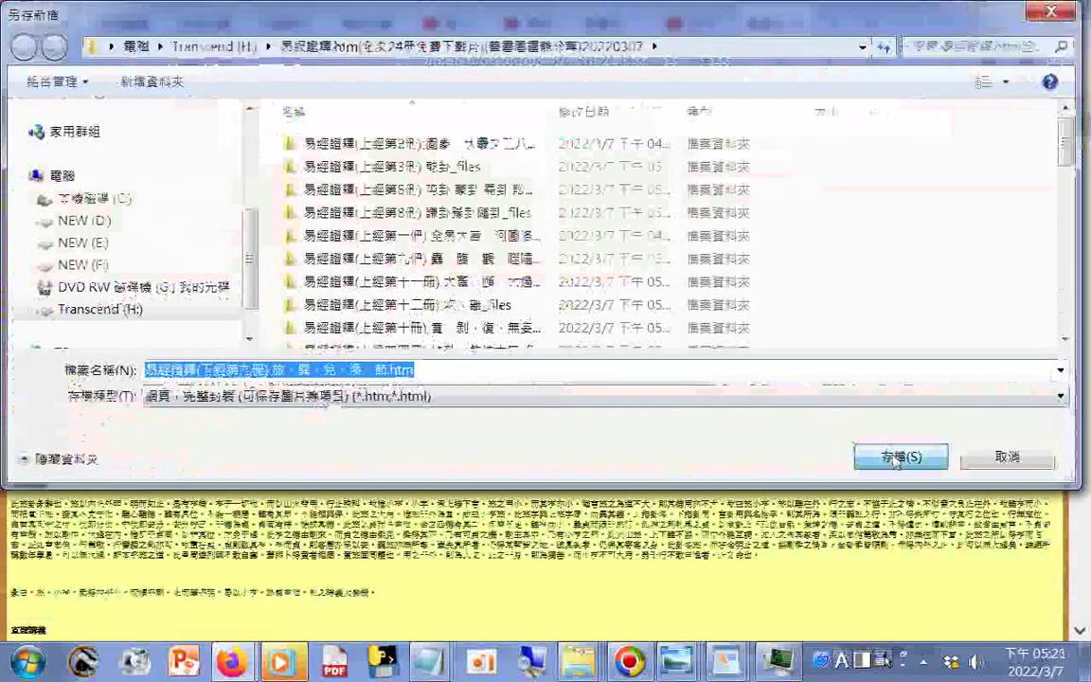
pyautogui.click(897, 457)
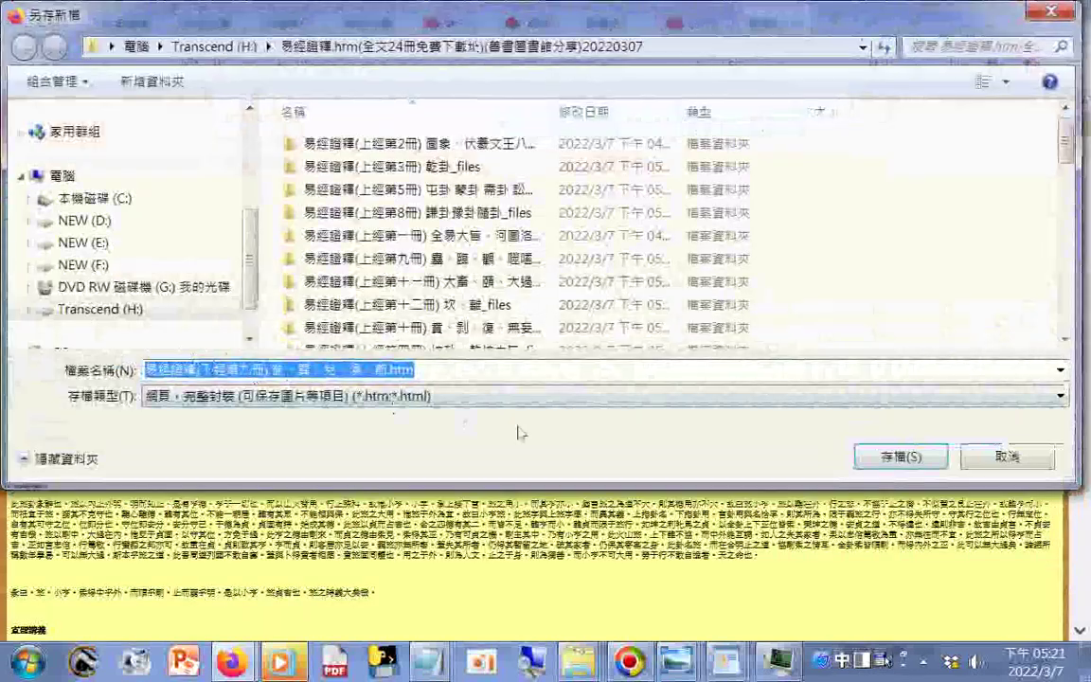
pyautogui.click(923, 460)
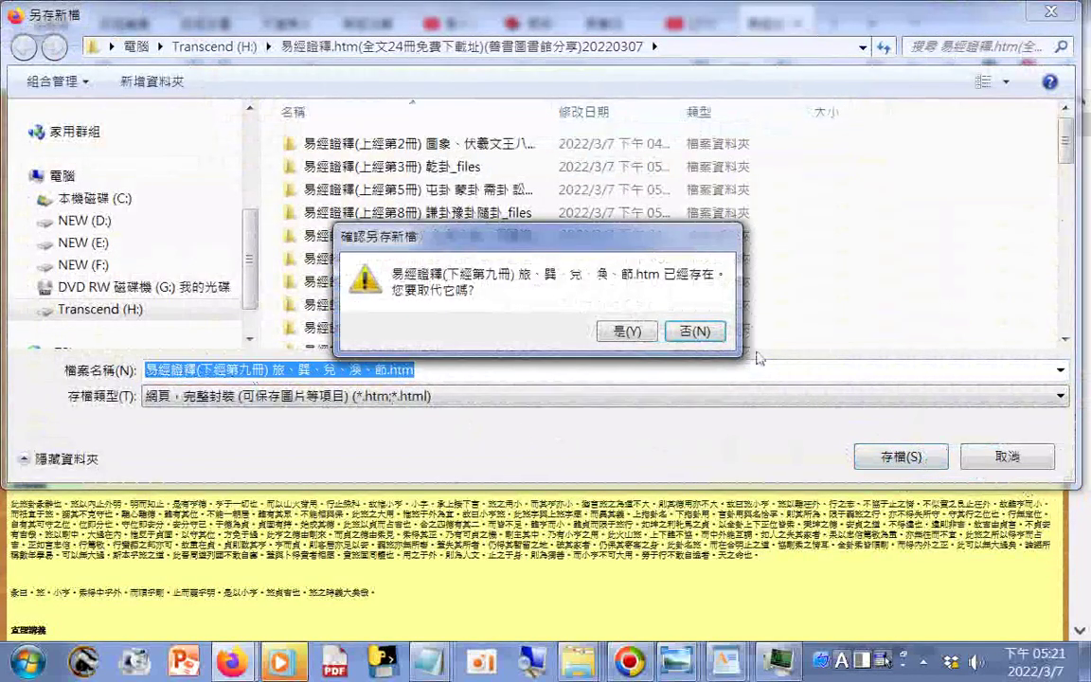
pyautogui.click(701, 332)
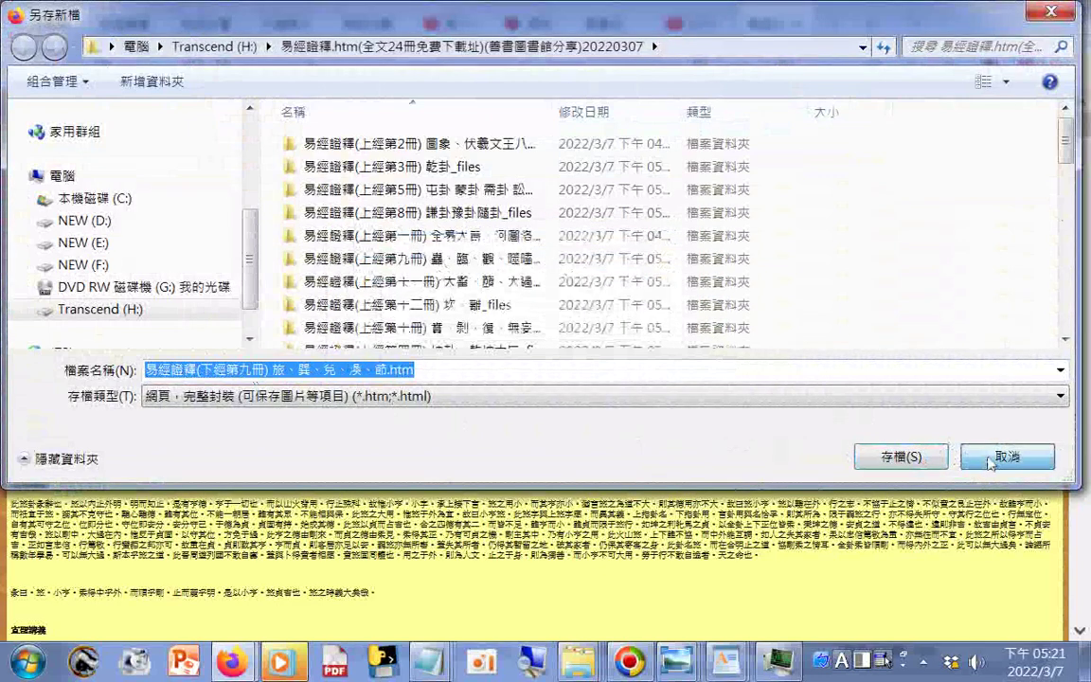
pyautogui.click(990, 461)
# Take a screenshot of the visible part of the 下經第九冊 page and download the image
pyautogui.rightClick(146, 231)
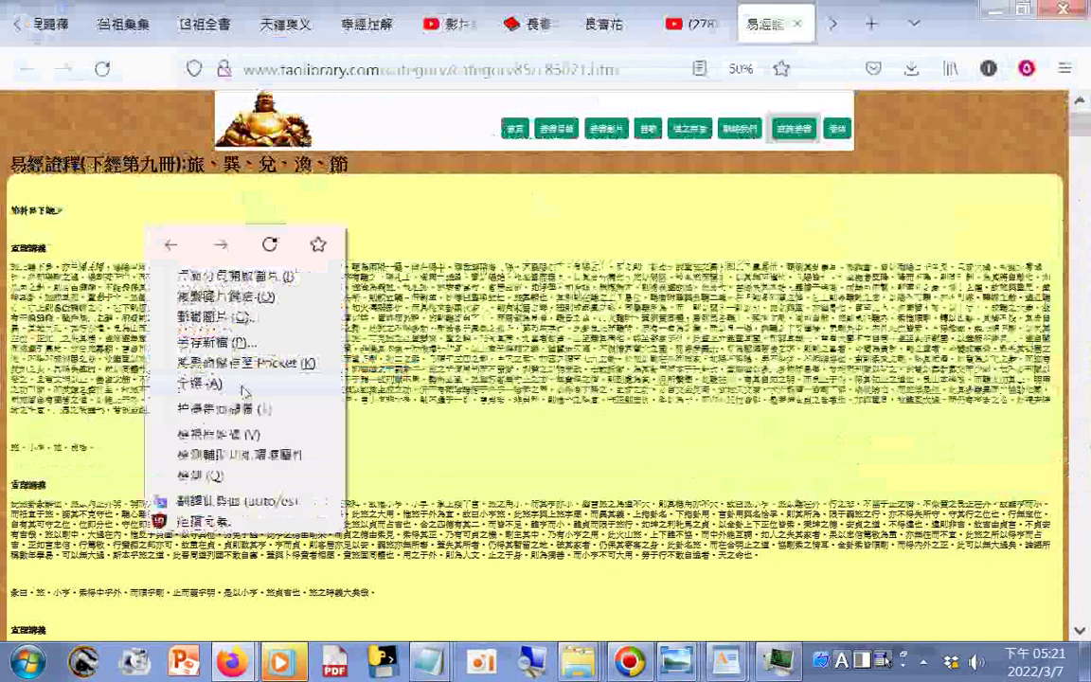
pyautogui.click(237, 408)
pyautogui.click(931, 104)
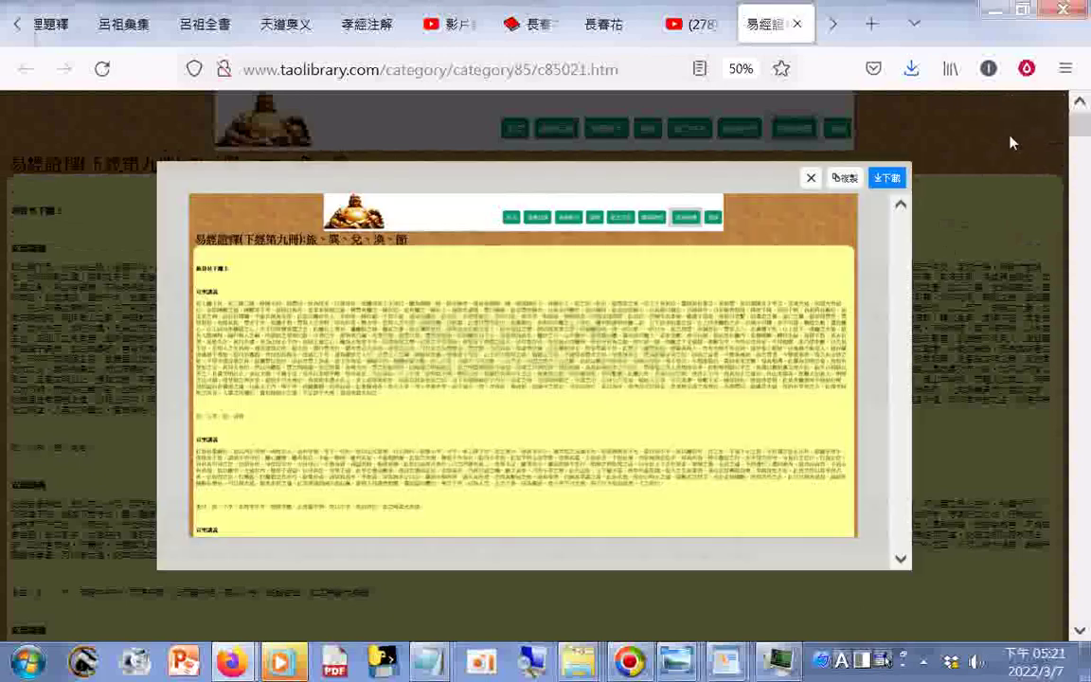
pyautogui.click(887, 179)
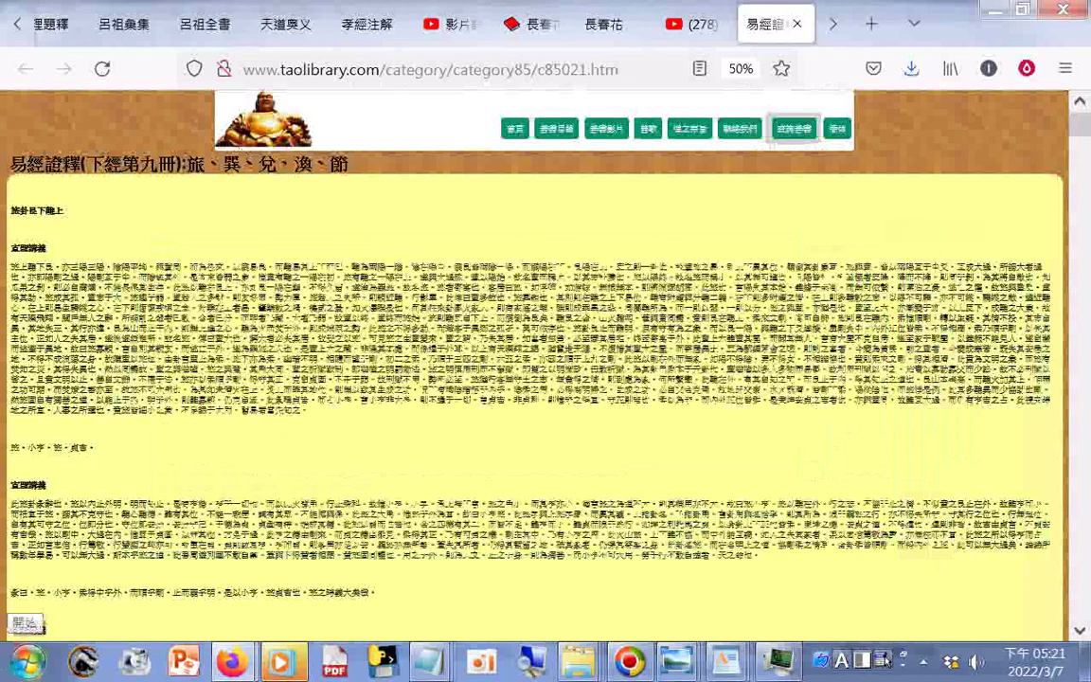
# Look through the full 下經第九冊 text, from the 旅 hexagram to the end of the 節 hexagram
pyautogui.press('pagedown')
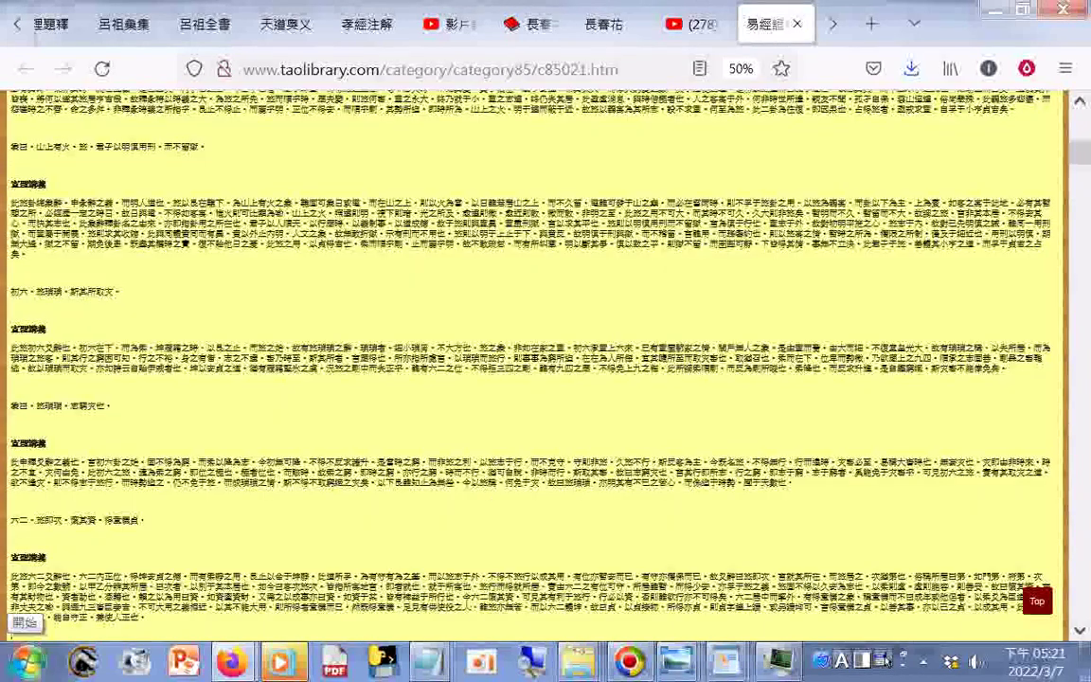
pyautogui.press('pagedown')
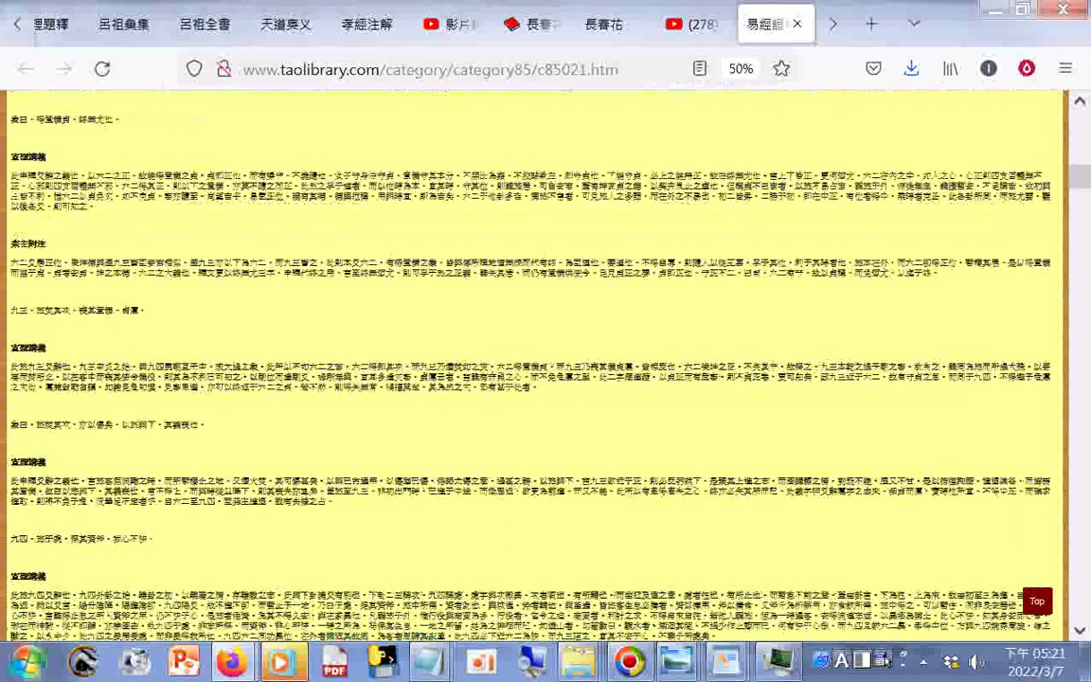
pyautogui.press('pagedown')
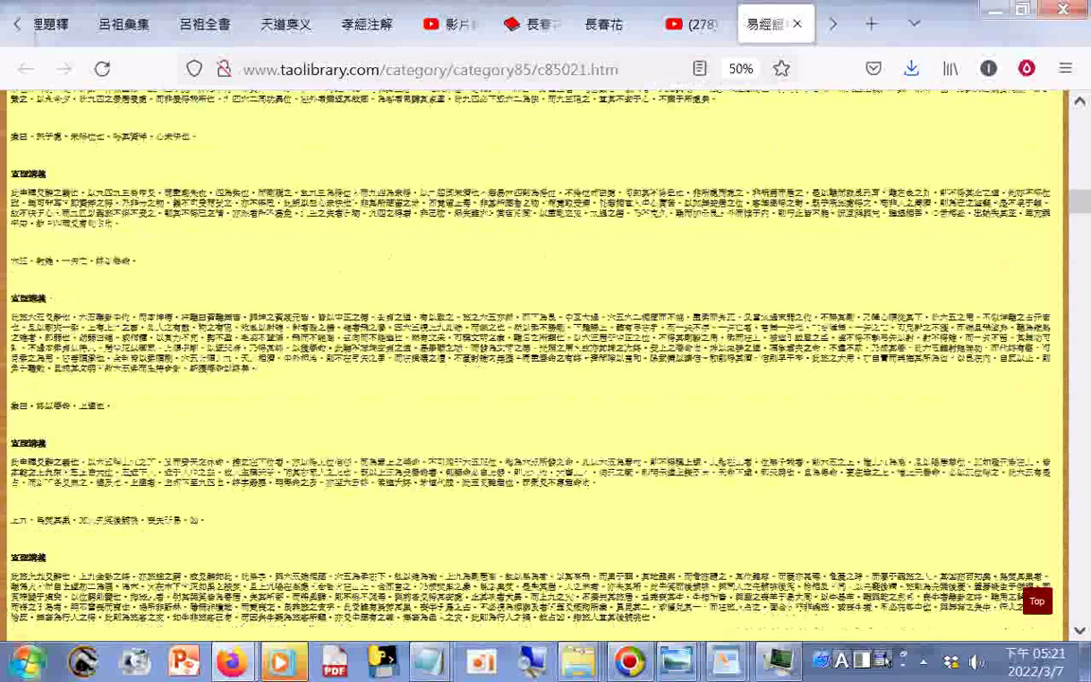
pyautogui.press('pagedown')
pyautogui.press('pagedown')
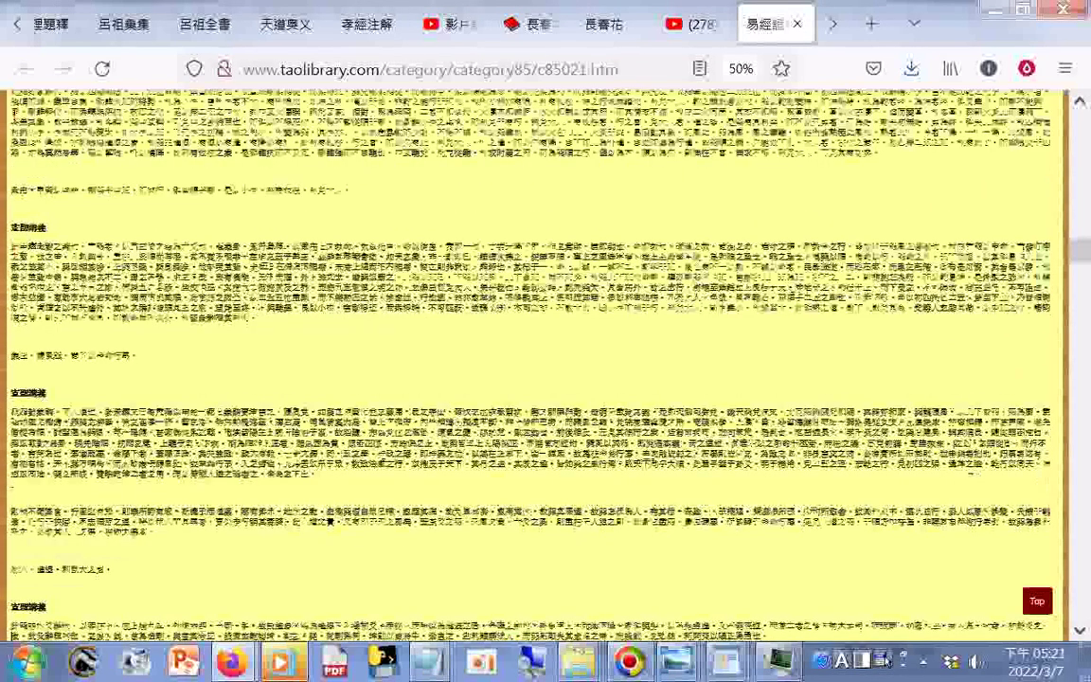
pyautogui.press('pagedown')
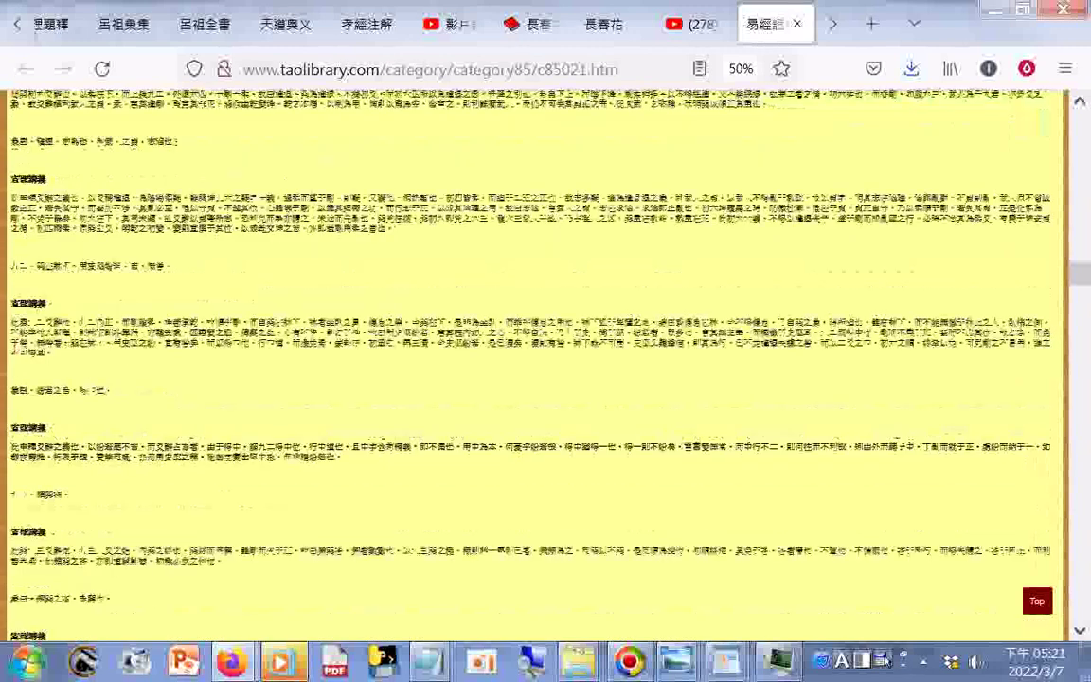
pyautogui.press('pagedown')
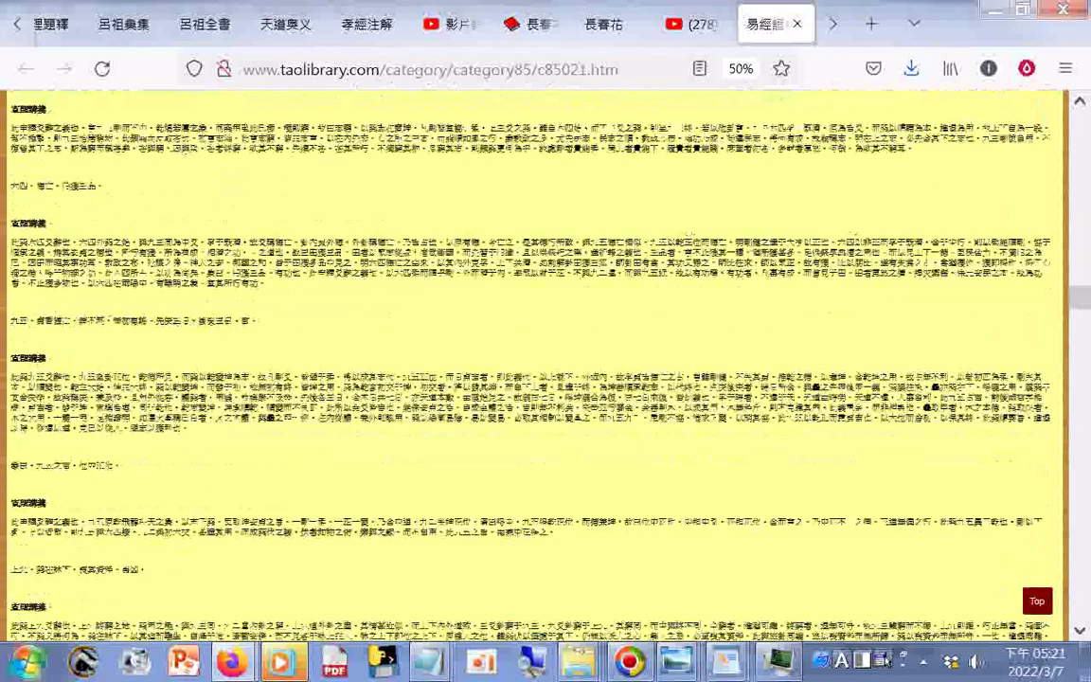
pyautogui.press('pagedown')
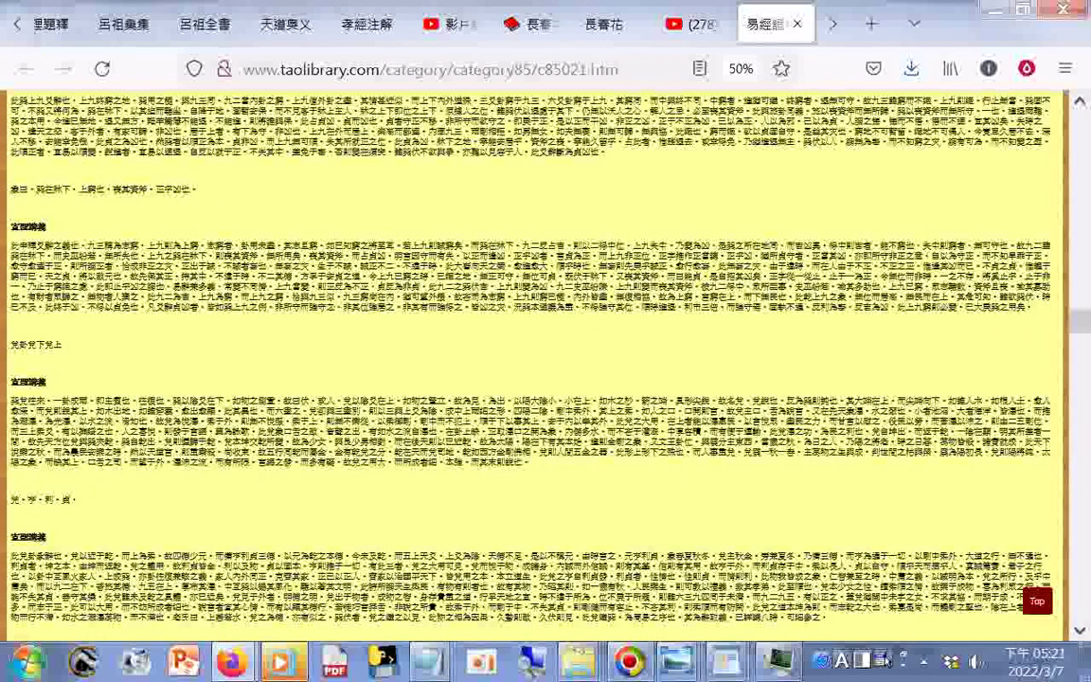
pyautogui.press('pagedown')
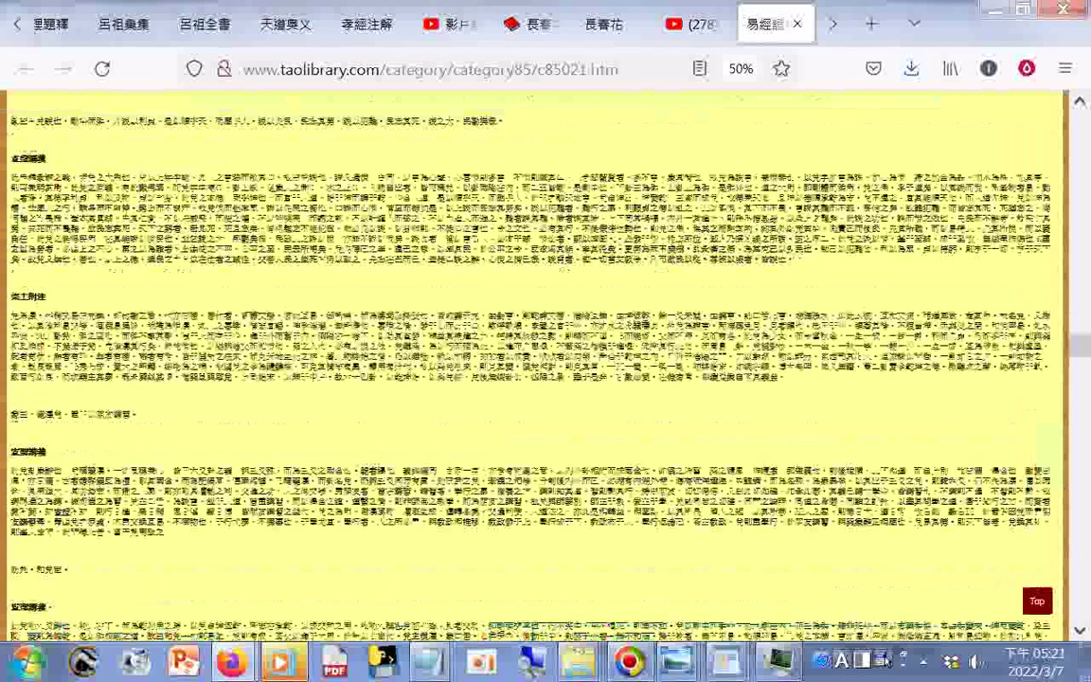
pyautogui.press('pagedown')
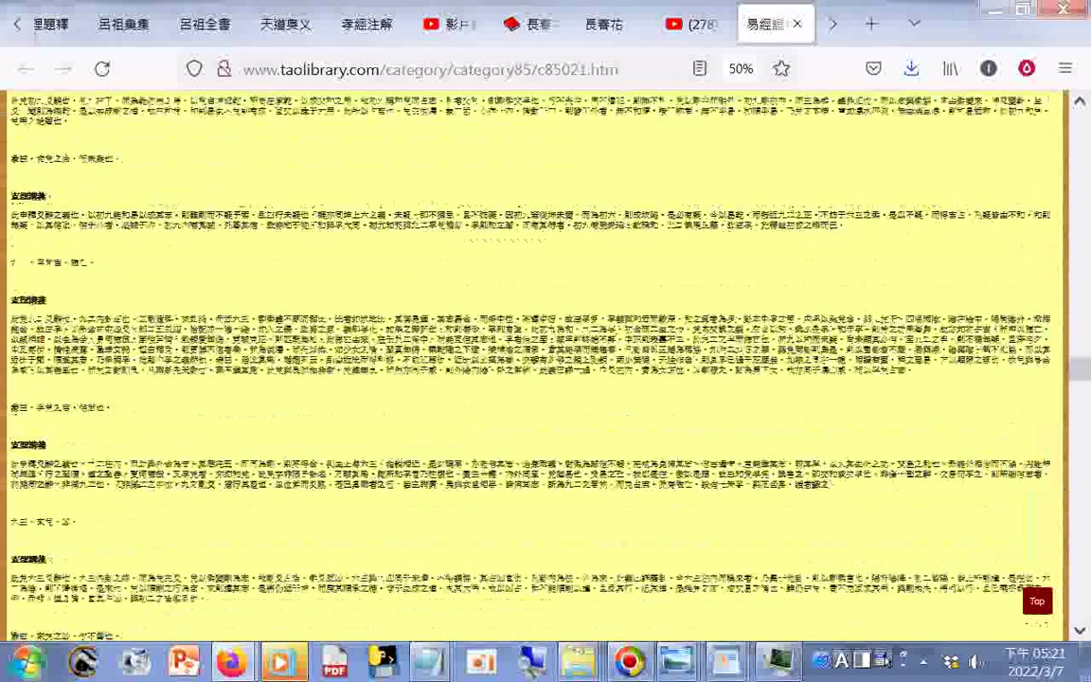
pyautogui.press('pagedown')
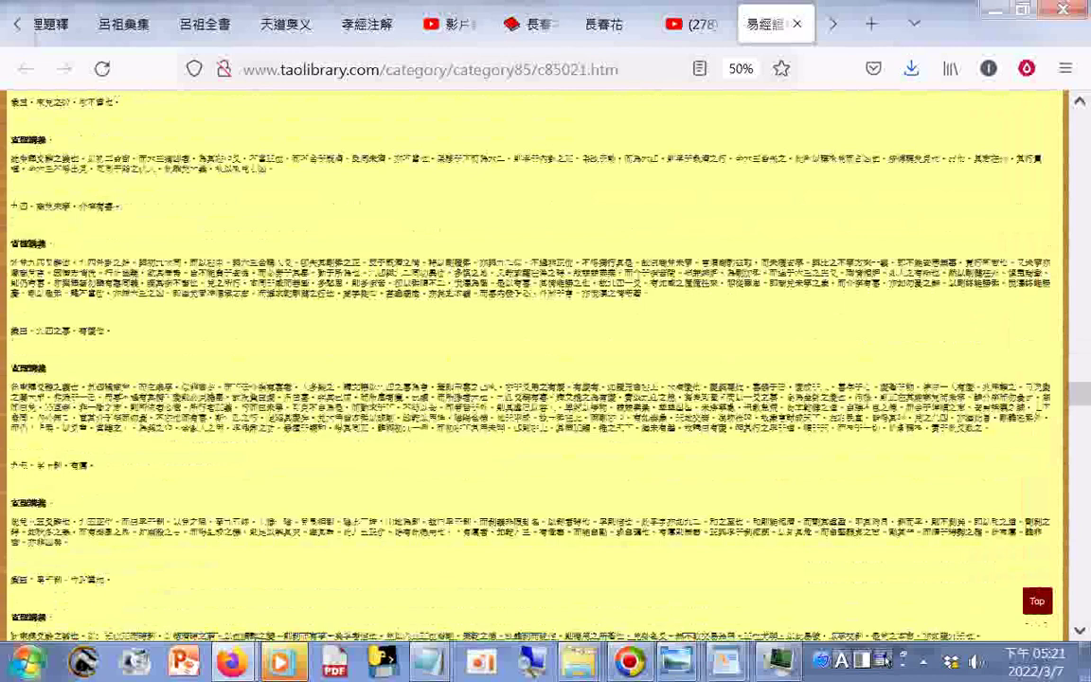
pyautogui.press('pagedown')
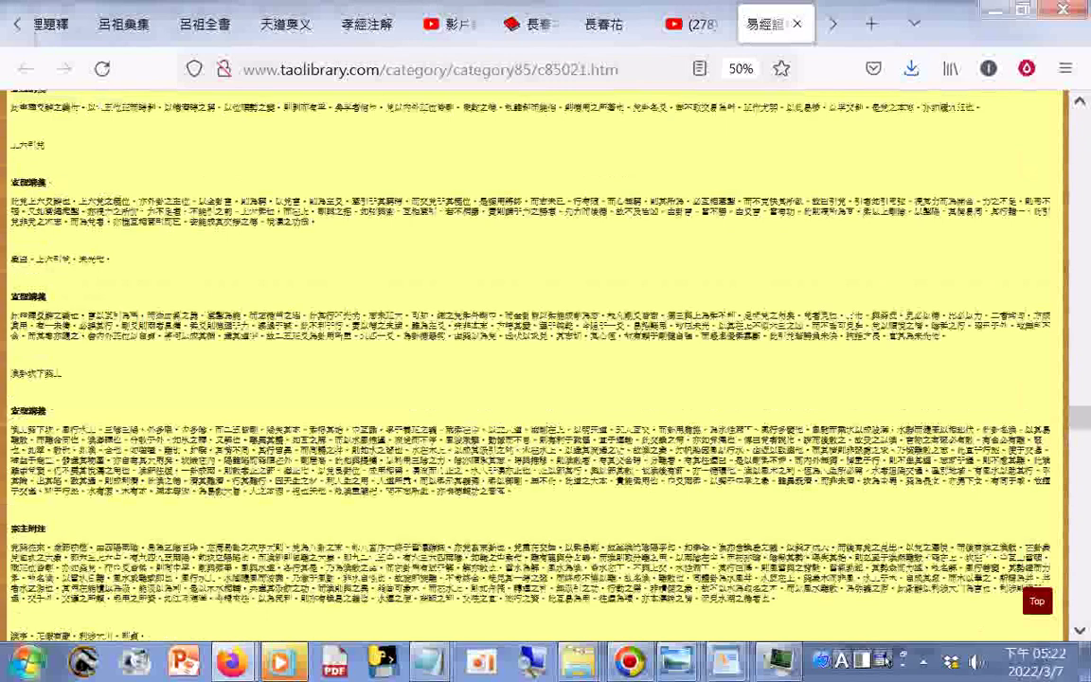
pyautogui.press('pagedown')
pyautogui.press('pagedown')
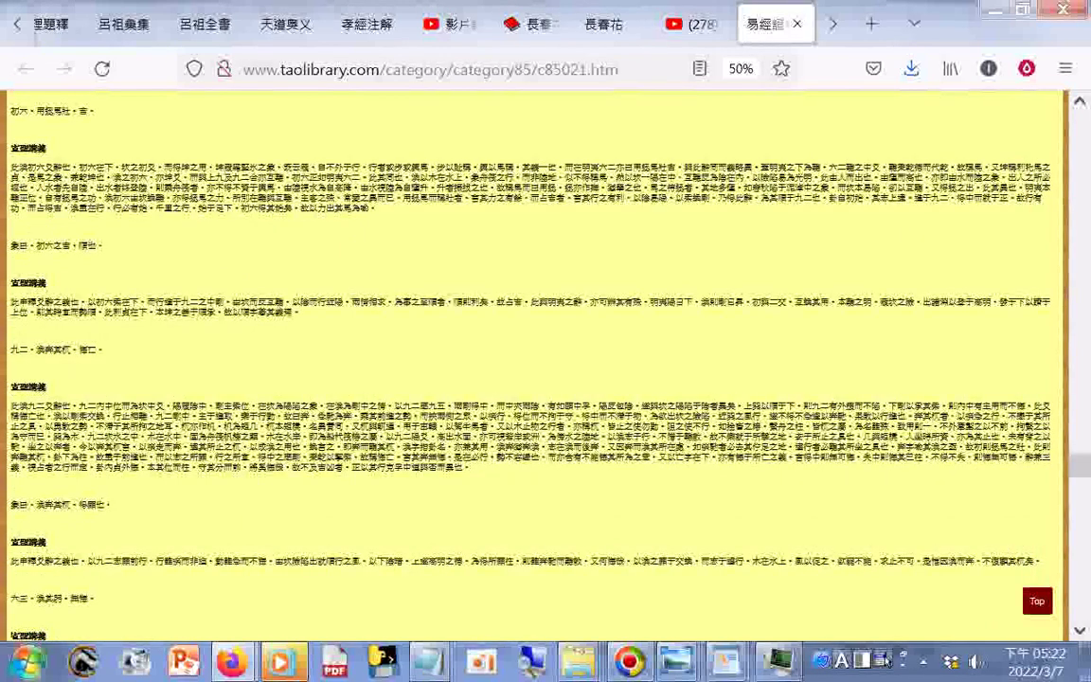
pyautogui.press('pagedown')
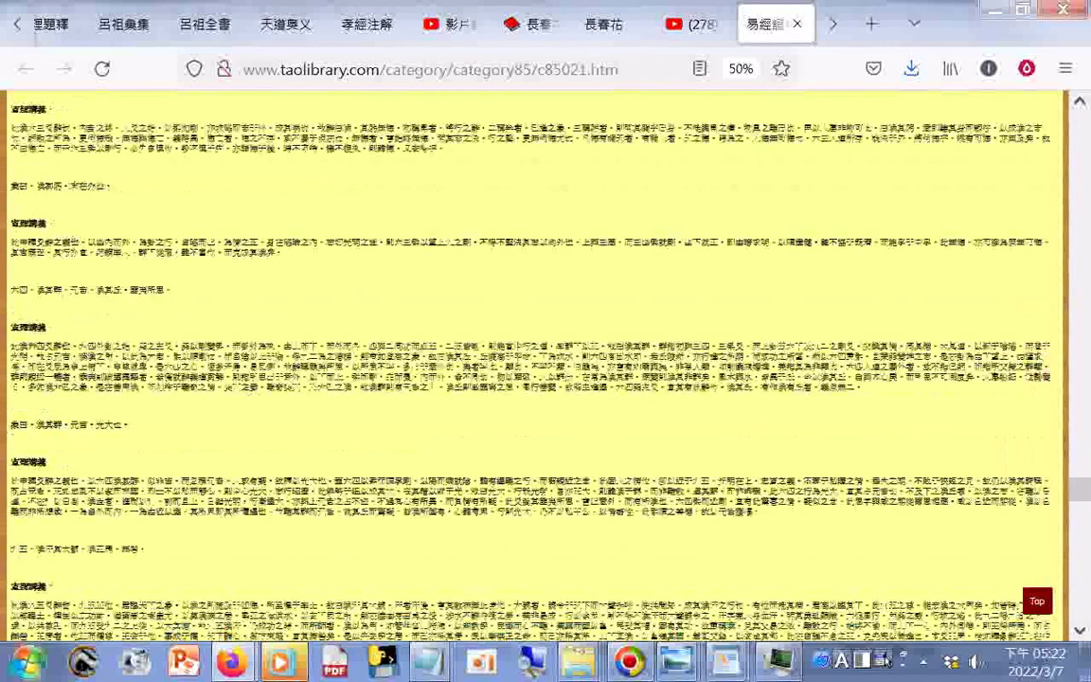
pyautogui.press('pagedown')
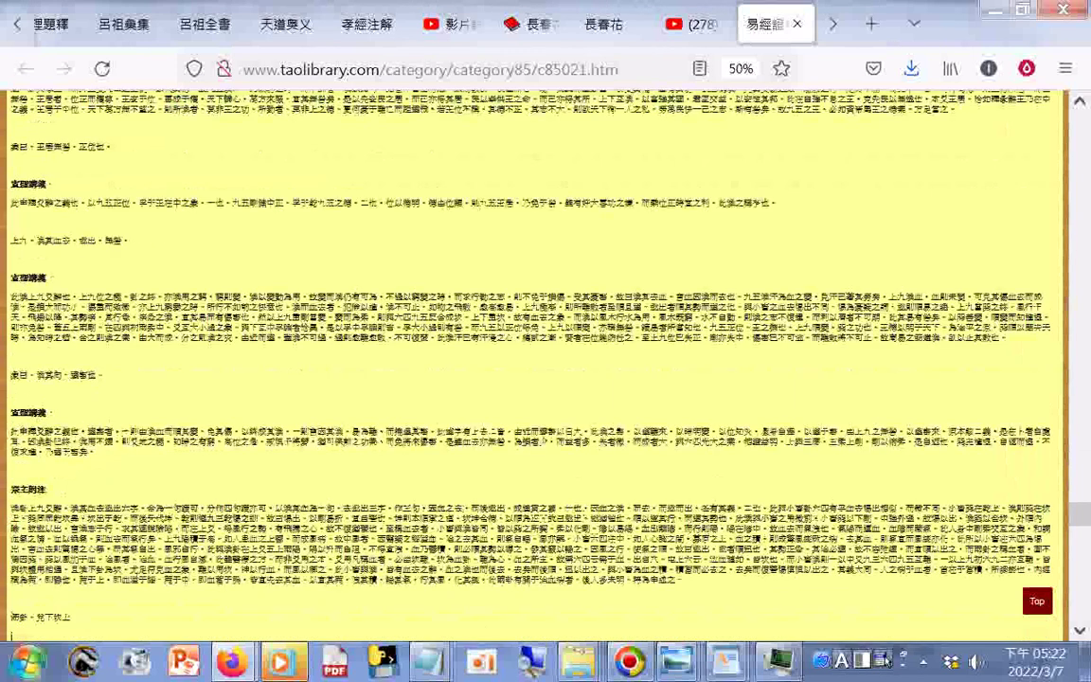
pyautogui.press('pagedown')
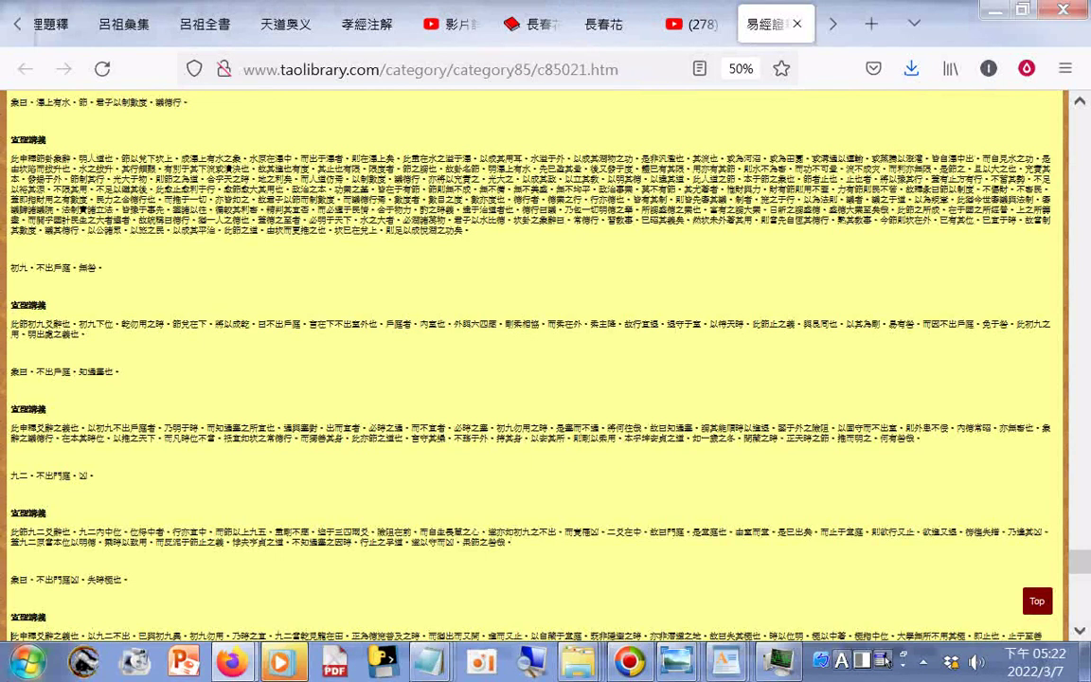
pyautogui.press('pagedown')
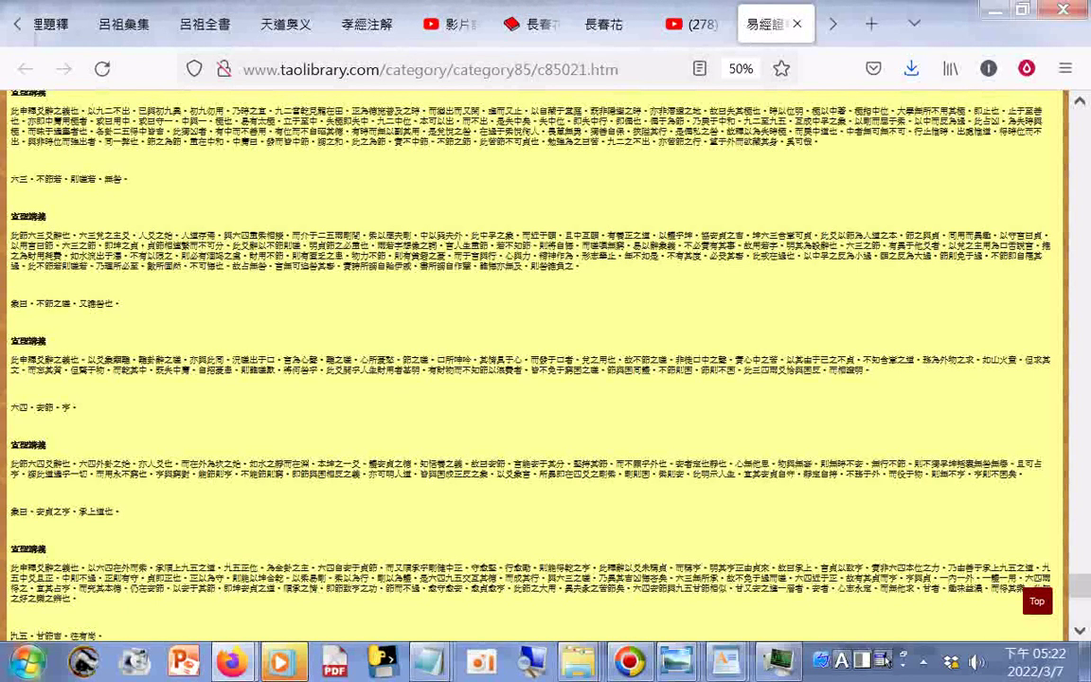
pyautogui.press('pagedown')
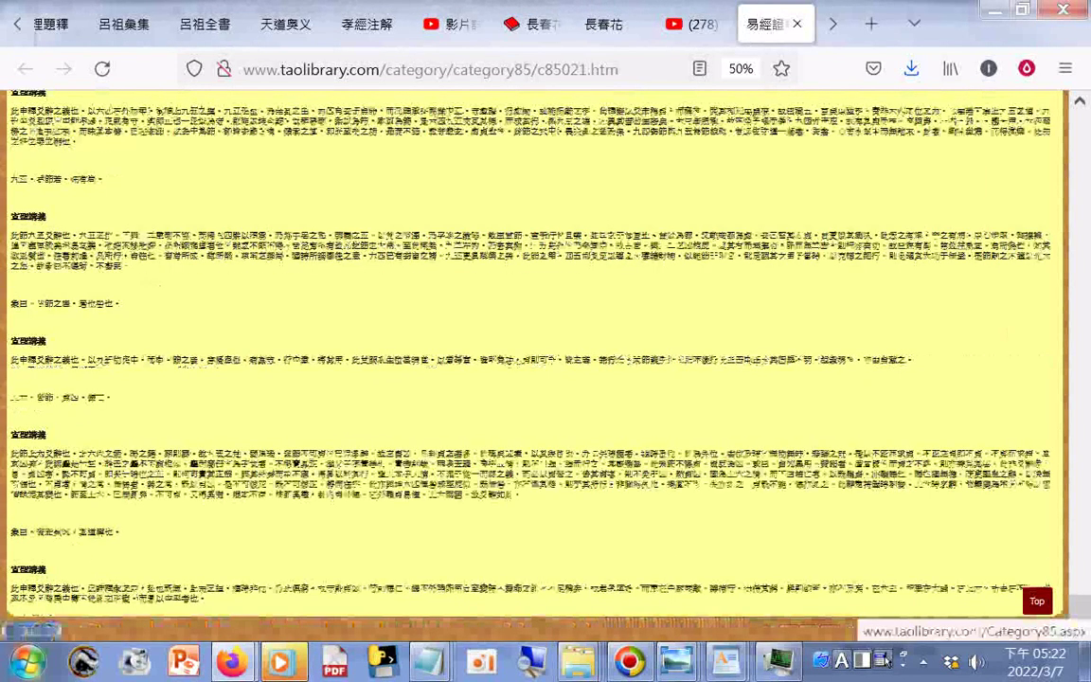
pyautogui.scroll(-1, 530, 351)
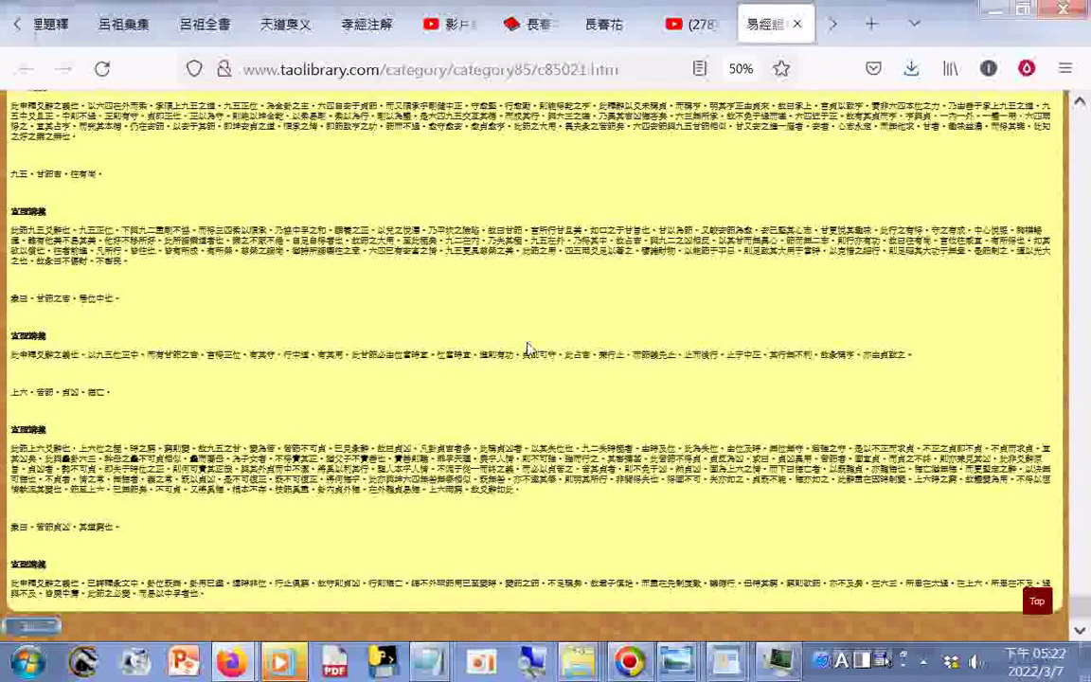
# Open the 易經證釋(下經第十冊) page from the YouTube community post's link list and save it as a web page
pyautogui.hotkey('ctrl', 'shift', 'Tab')
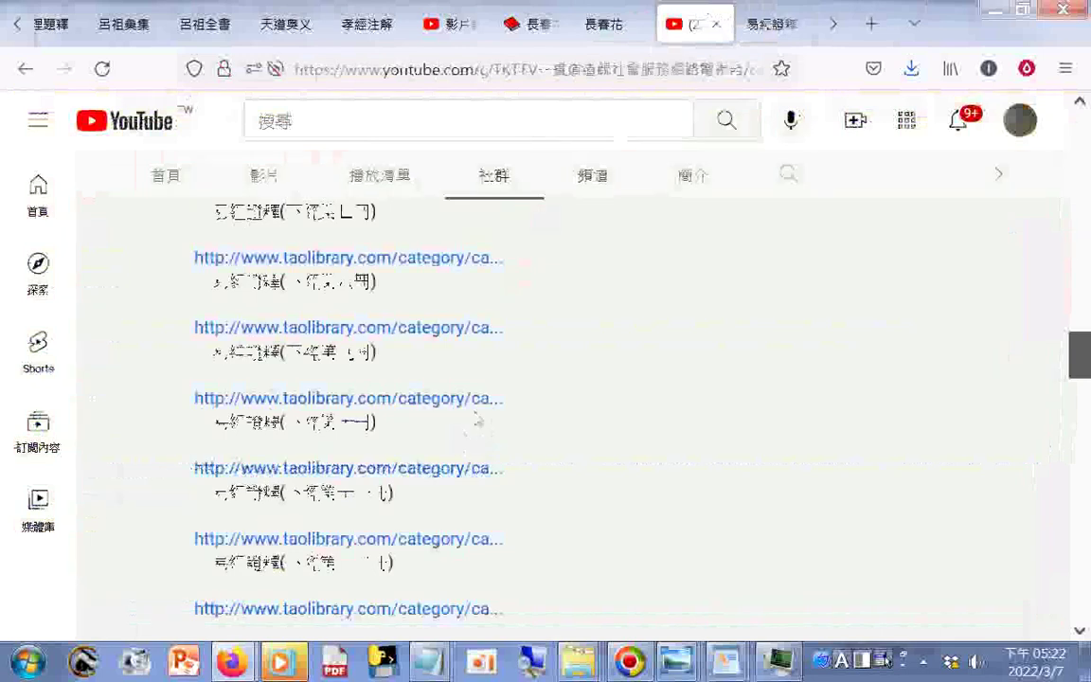
pyautogui.click(451, 467)
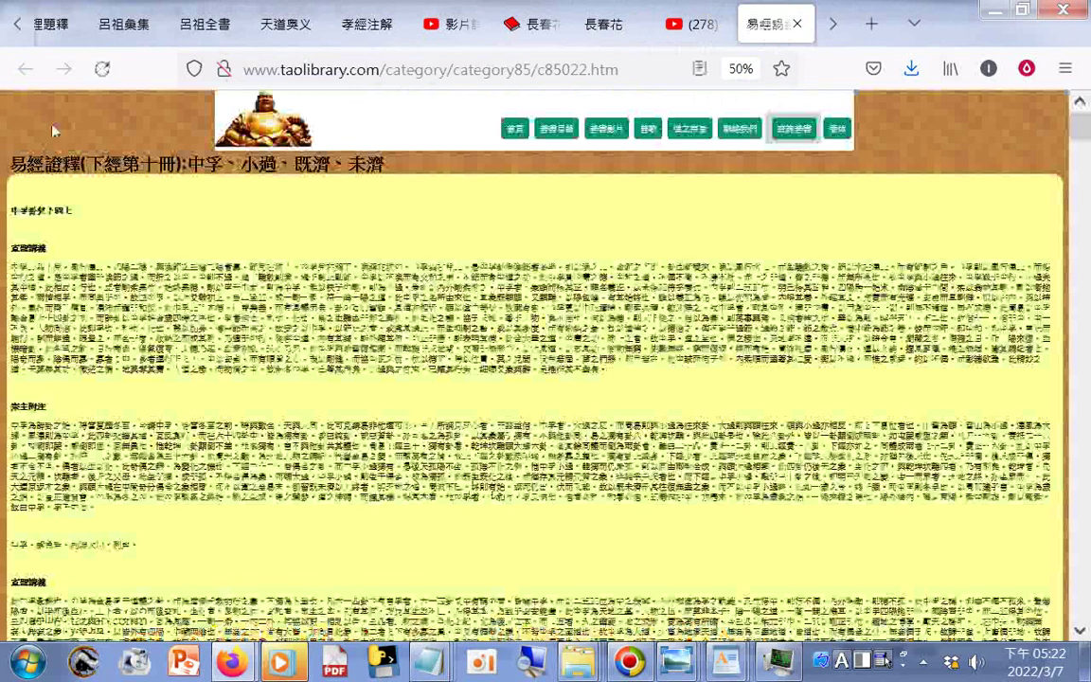
pyautogui.rightClick(53, 127)
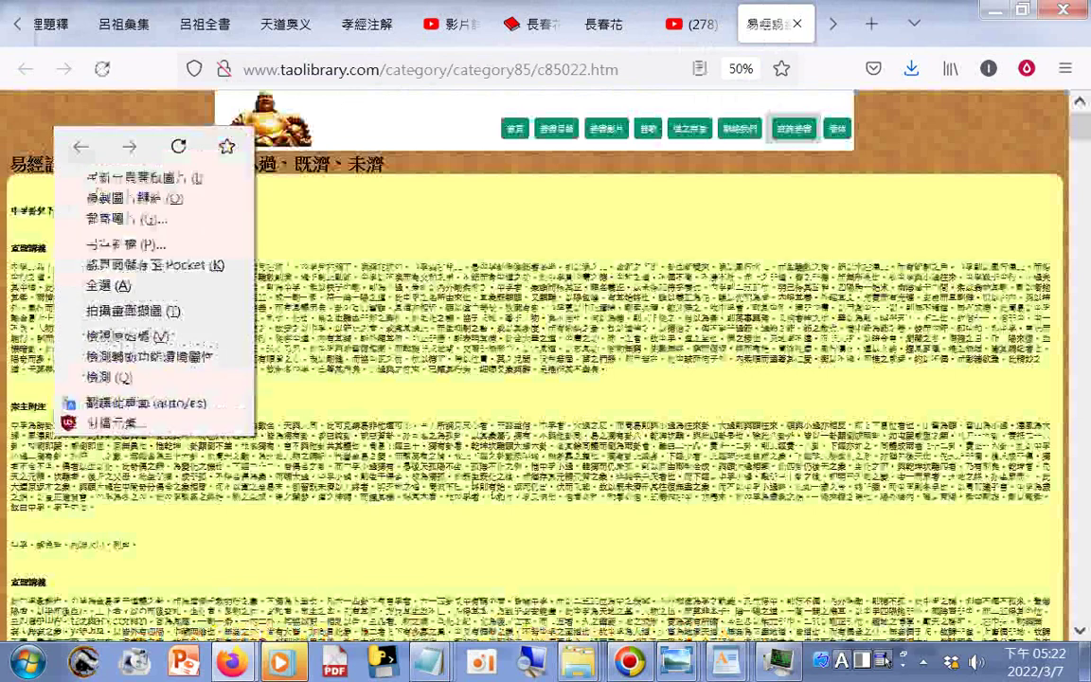
pyautogui.click(880, 458)
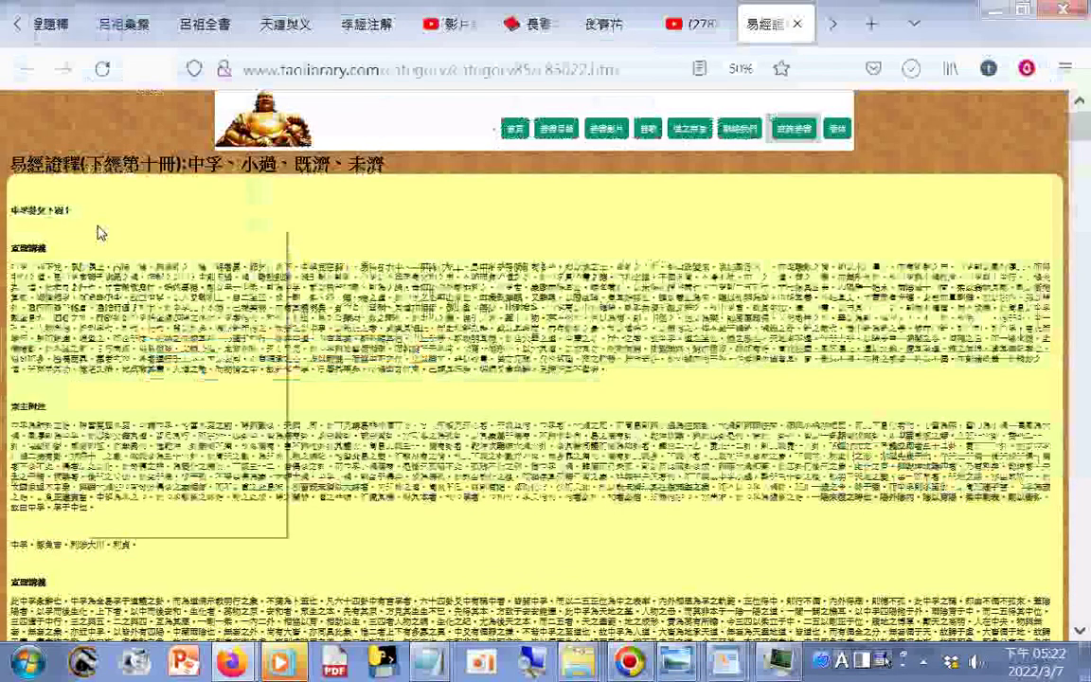
# Take a screenshot of the 易經證釋(下經第十冊) page and download the image
pyautogui.rightClick(94, 227)
pyautogui.click(156, 421)
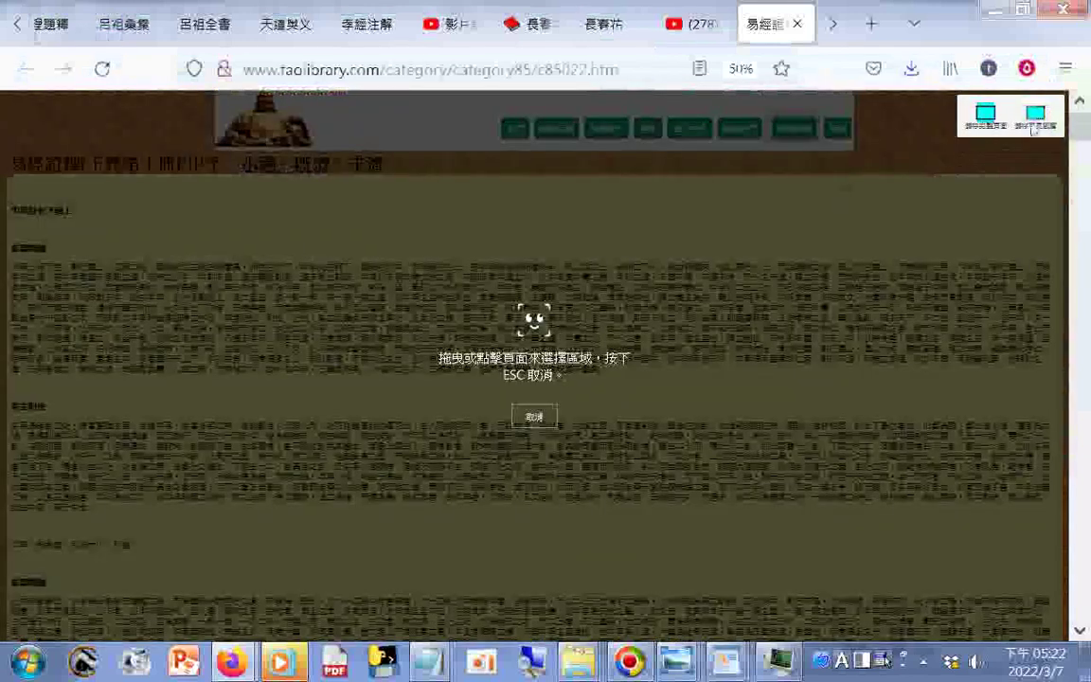
pyautogui.click(979, 114)
pyautogui.click(888, 181)
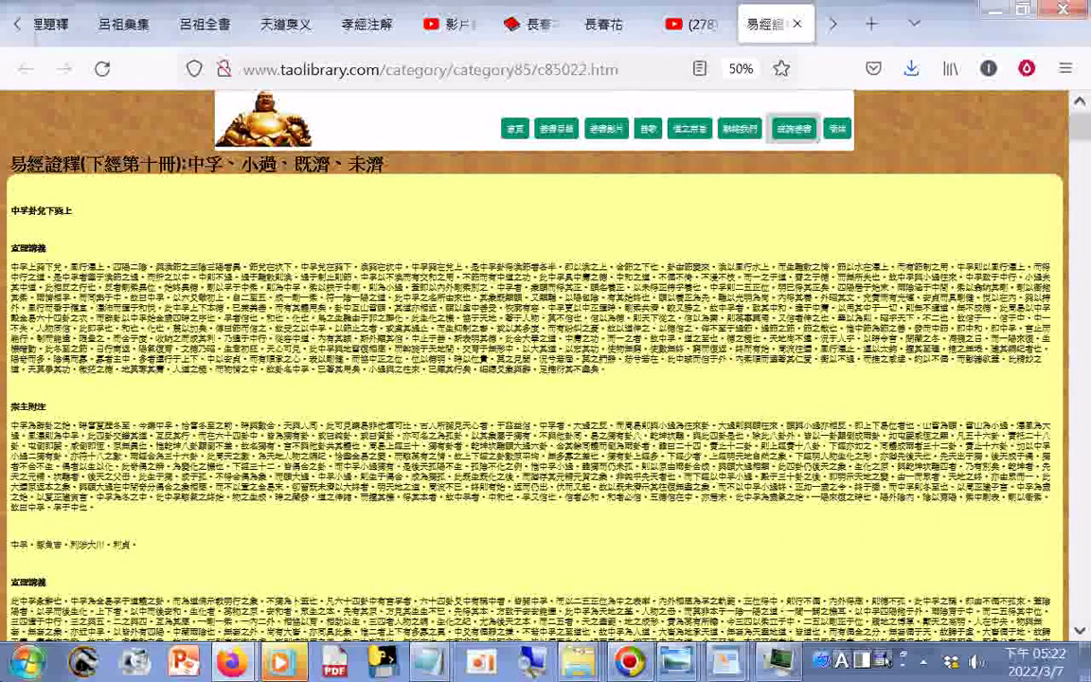
# Look through the full 下經第十冊 text, from the 中孚 hexagram to the end of the 未濟 hexagram
pyautogui.scroll(-2, 545, 379)
pyautogui.scroll(-5, 545, 379)
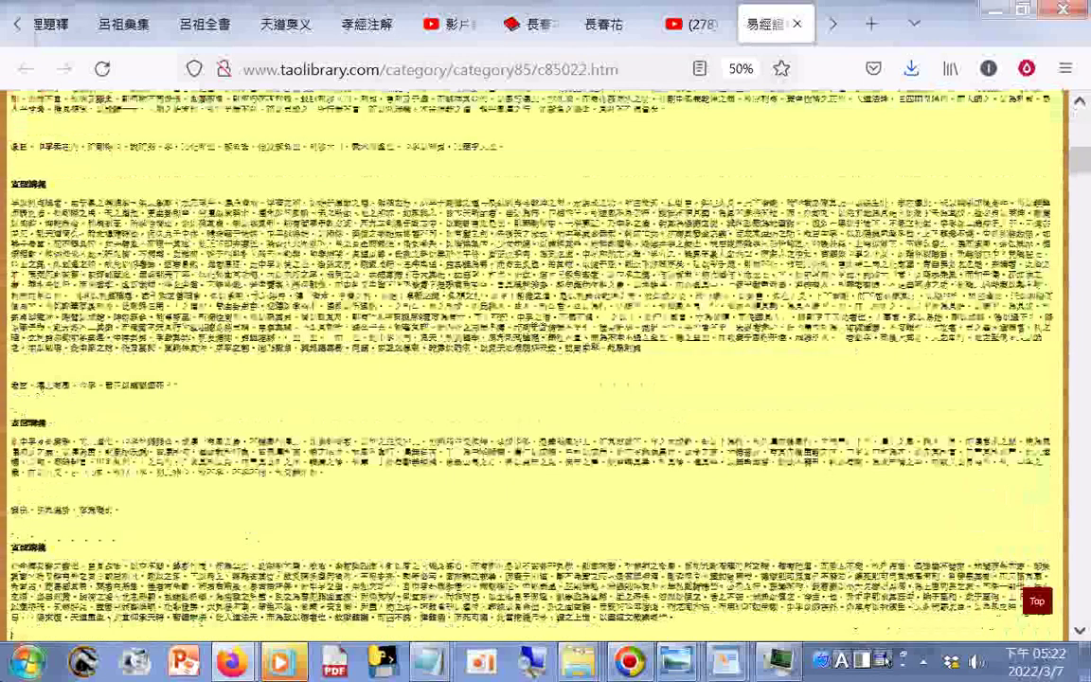
pyautogui.scroll(-5, 546, 379)
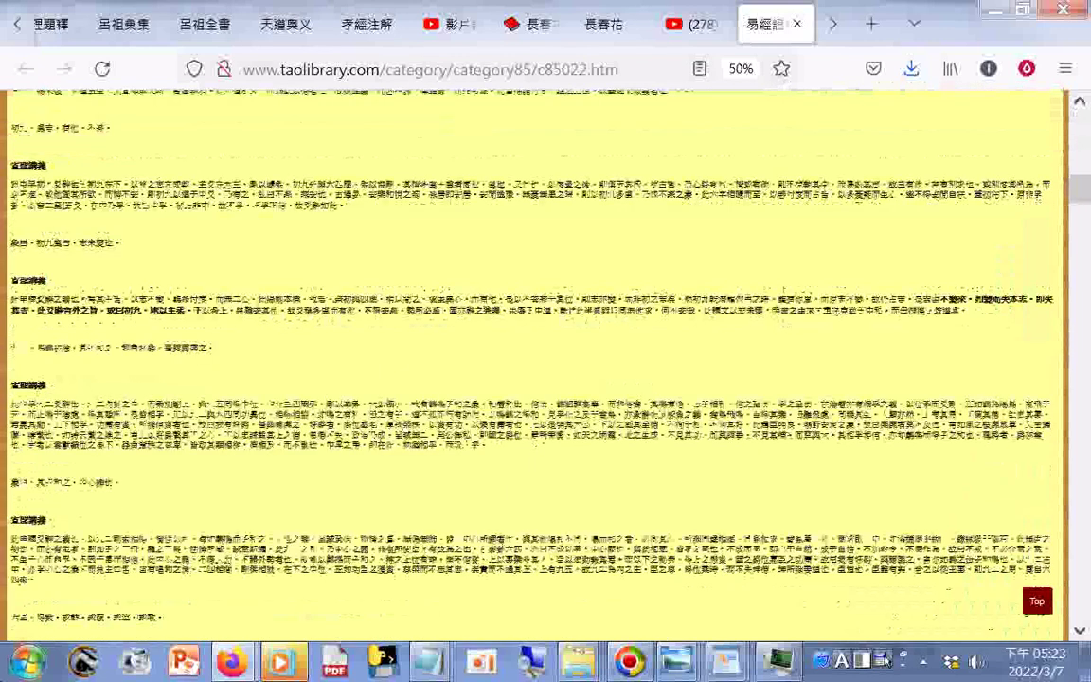
pyautogui.scroll(-5, 545, 378)
pyautogui.scroll(-5, 545, 379)
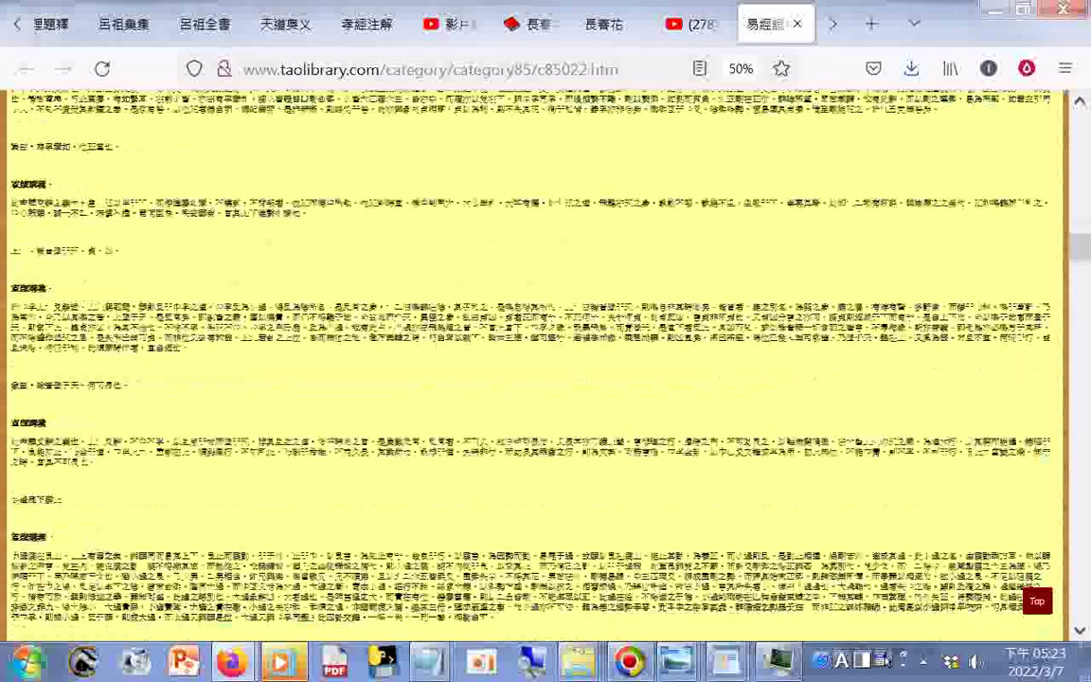
pyautogui.scroll(-5, 545, 379)
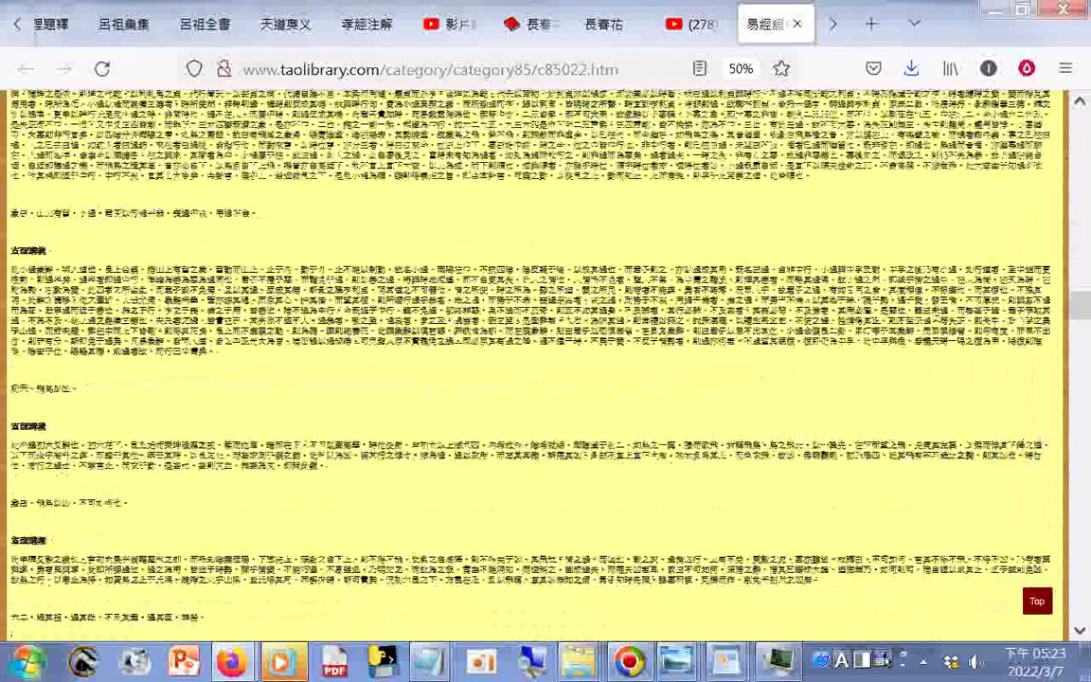
pyautogui.scroll(-5, 546, 378)
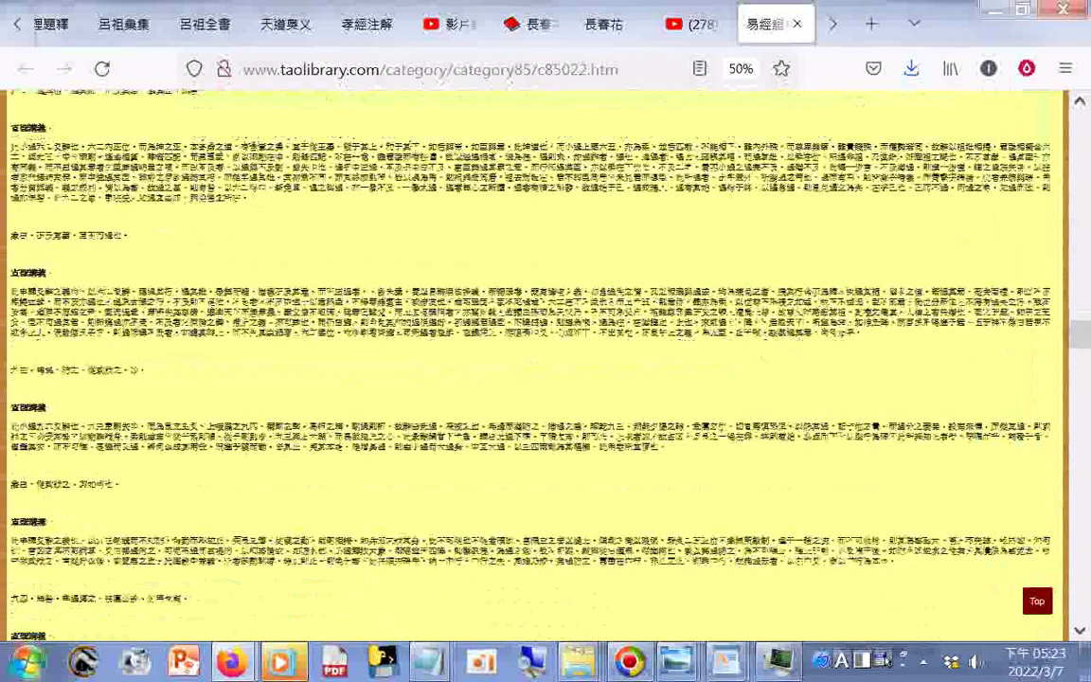
pyautogui.scroll(-5, 545, 379)
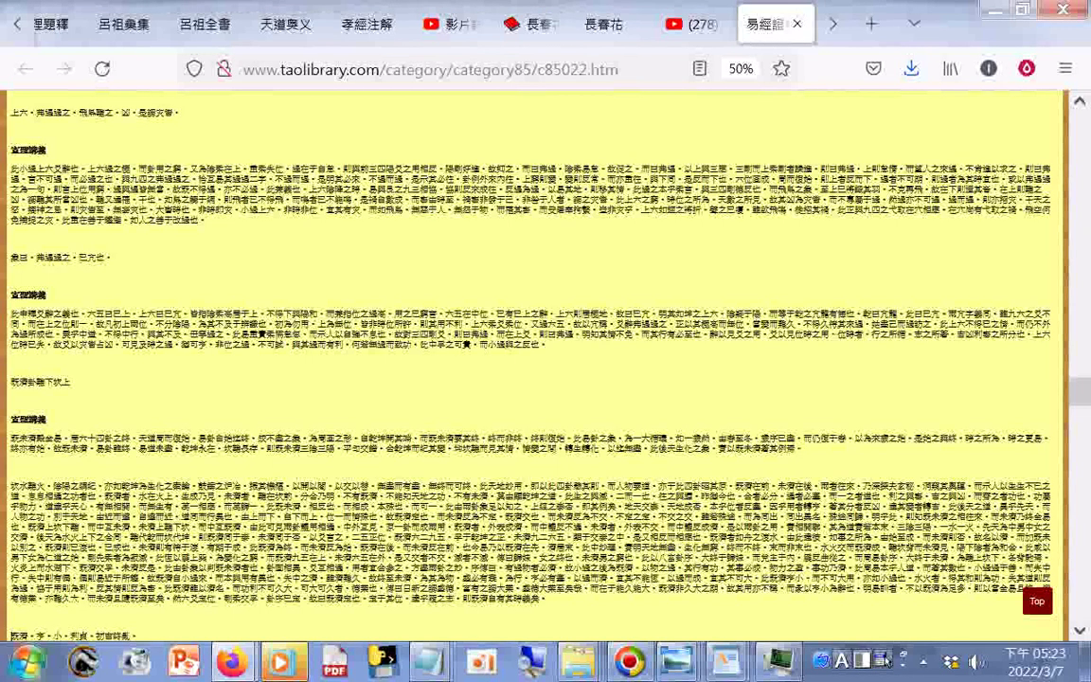
pyautogui.scroll(-5, 545, 378)
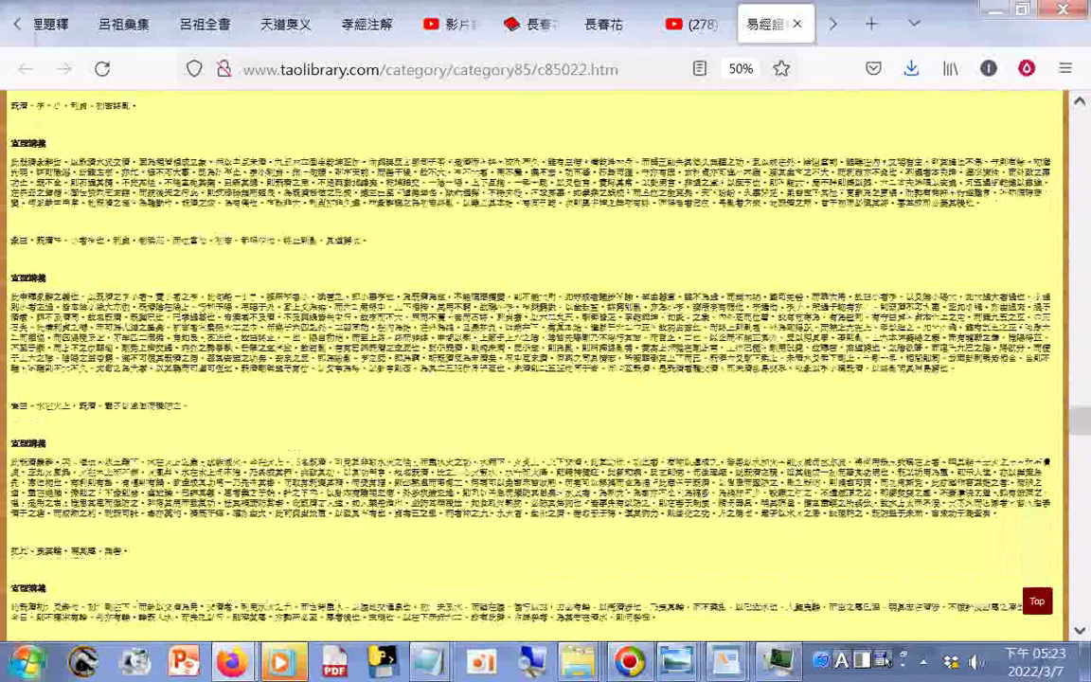
pyautogui.scroll(-5, 545, 379)
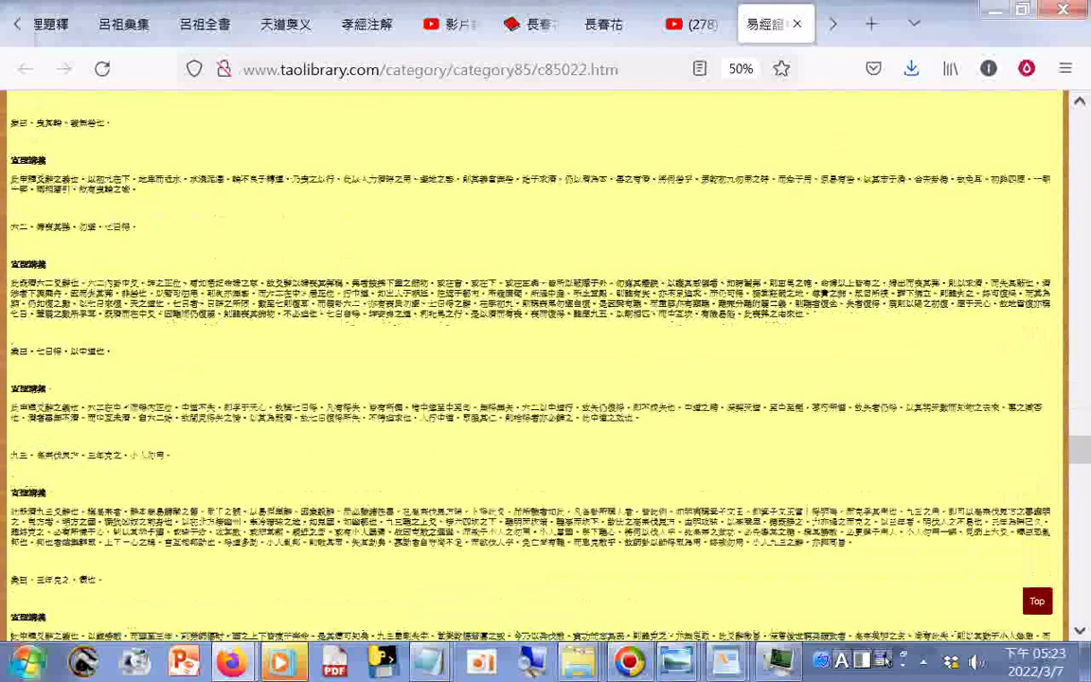
pyautogui.scroll(-5, 546, 378)
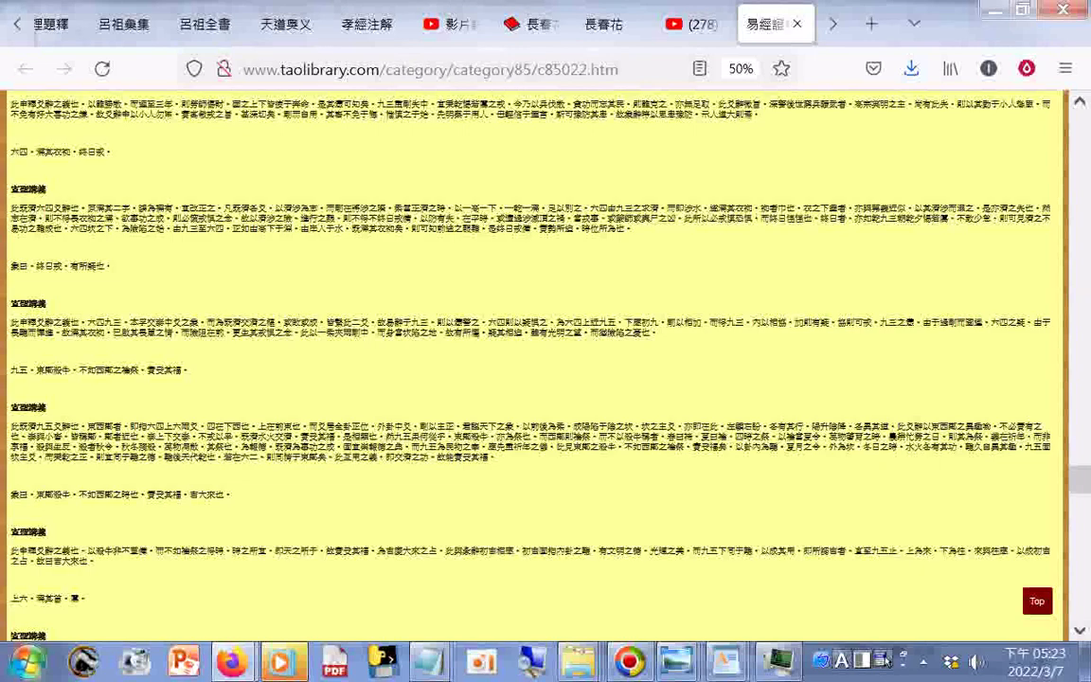
pyautogui.scroll(-5, 546, 378)
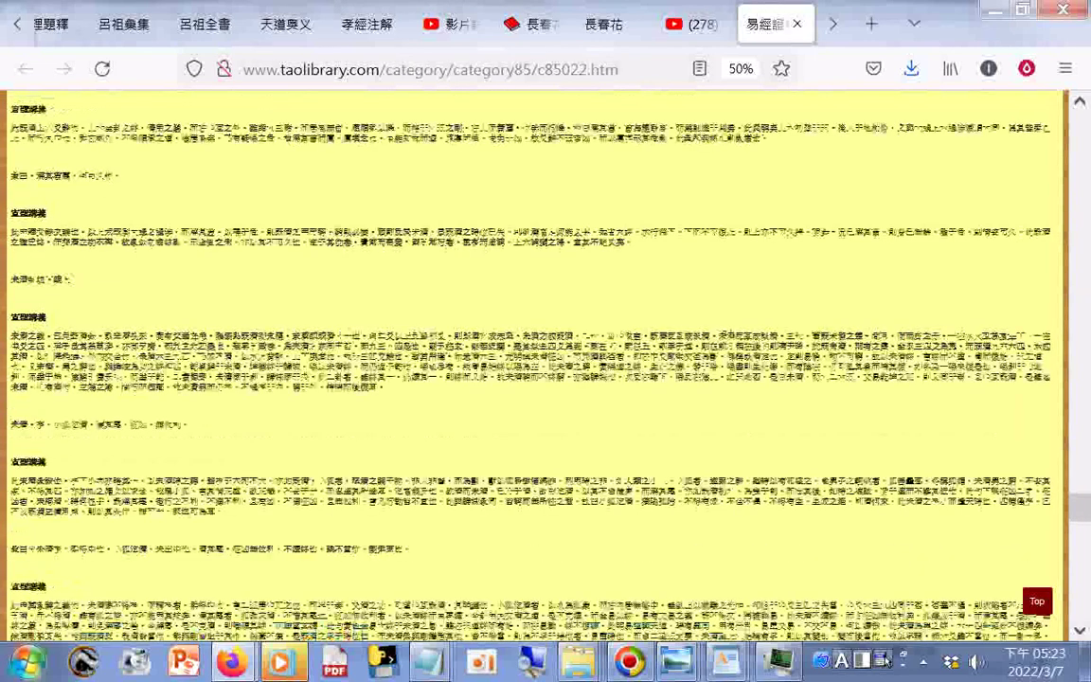
pyautogui.scroll(-5, 545, 378)
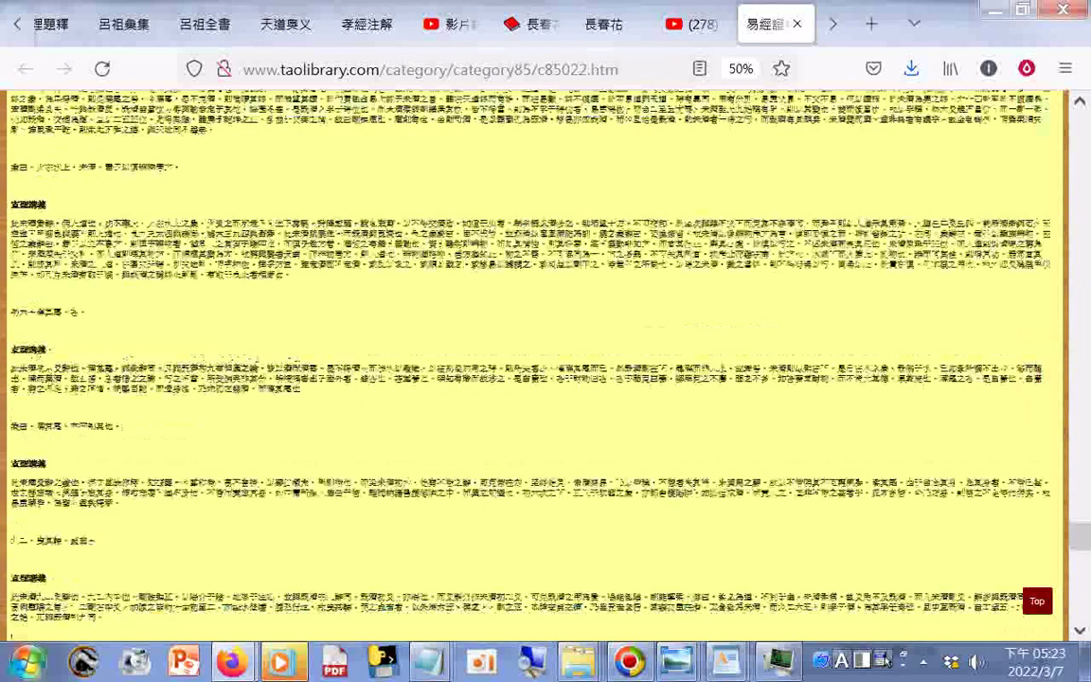
pyautogui.scroll(-5, 545, 379)
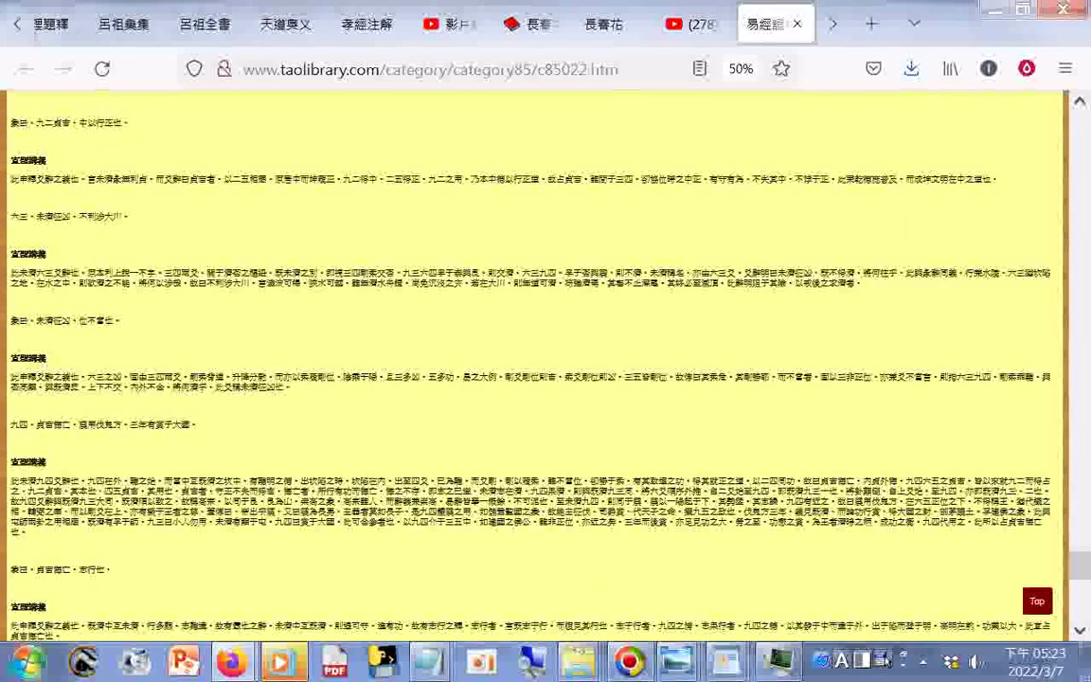
pyautogui.scroll(-5, 545, 379)
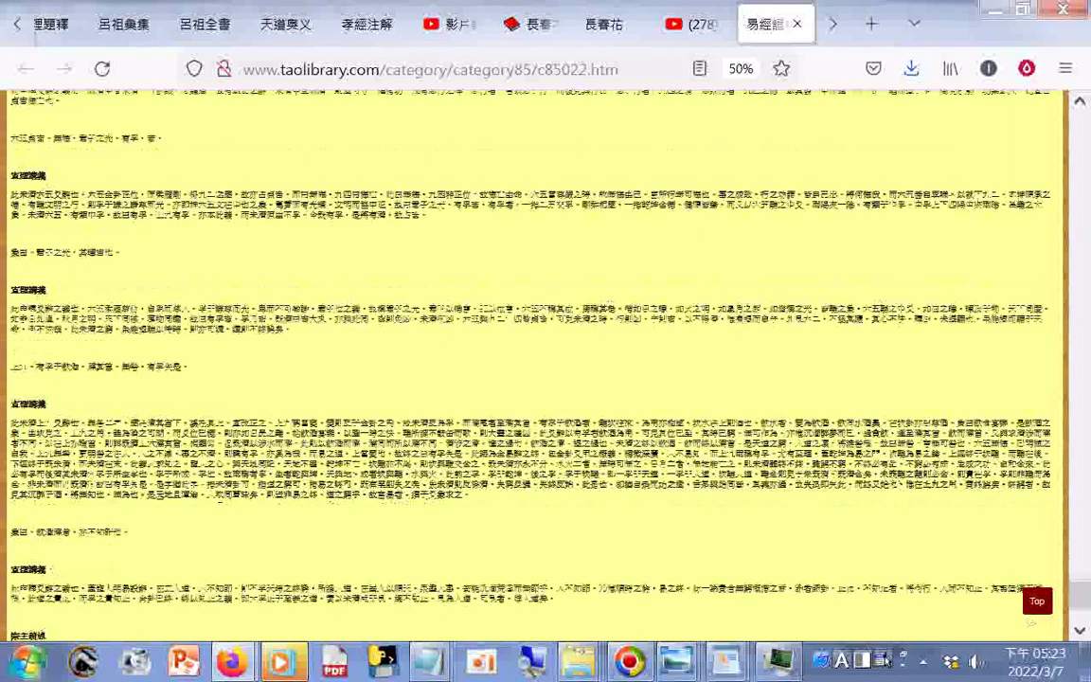
pyautogui.scroll(-3, 545, 379)
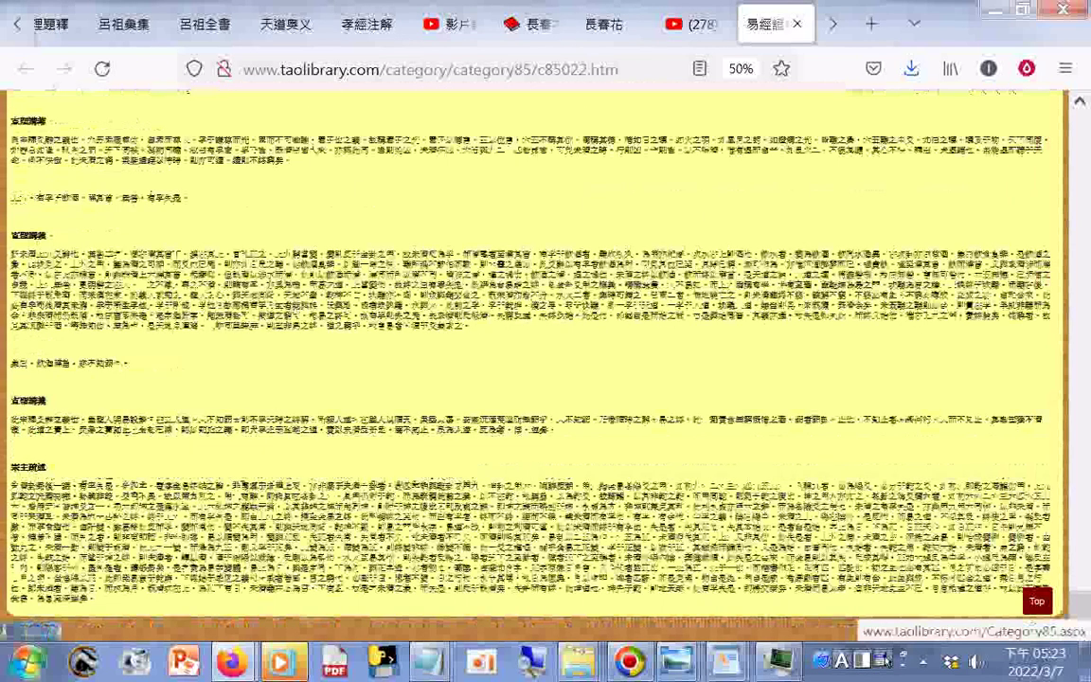
# Open the 易經證釋(下經第十一冊) page from the YouTube community post's link list and save it as a complete web page
pyautogui.click(692, 10)
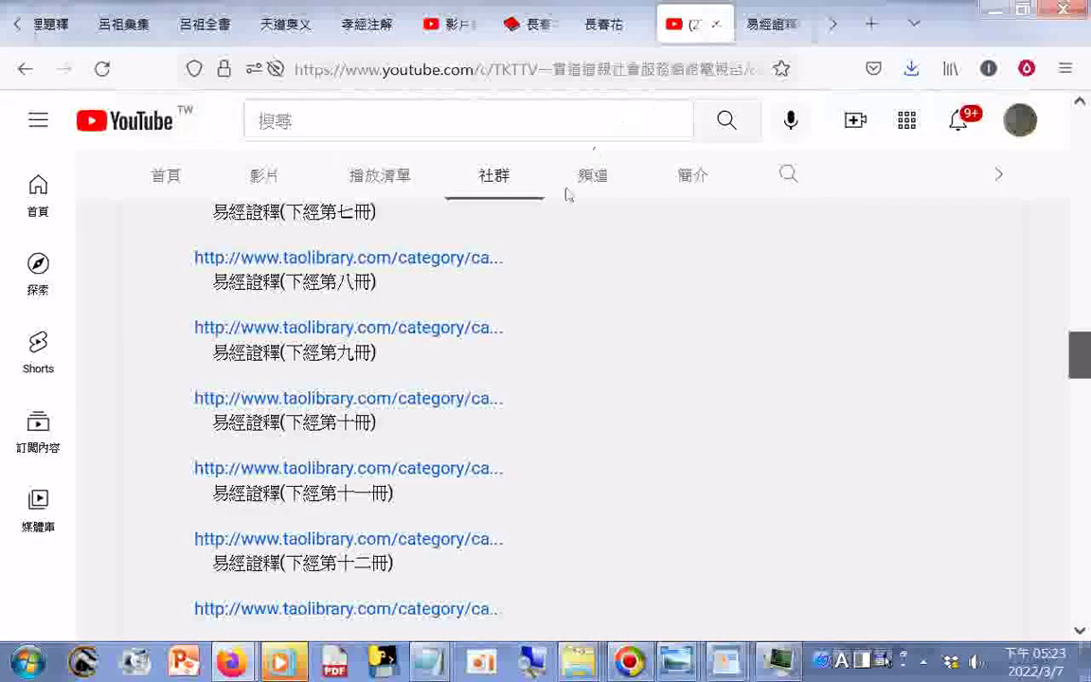
pyautogui.click(444, 551)
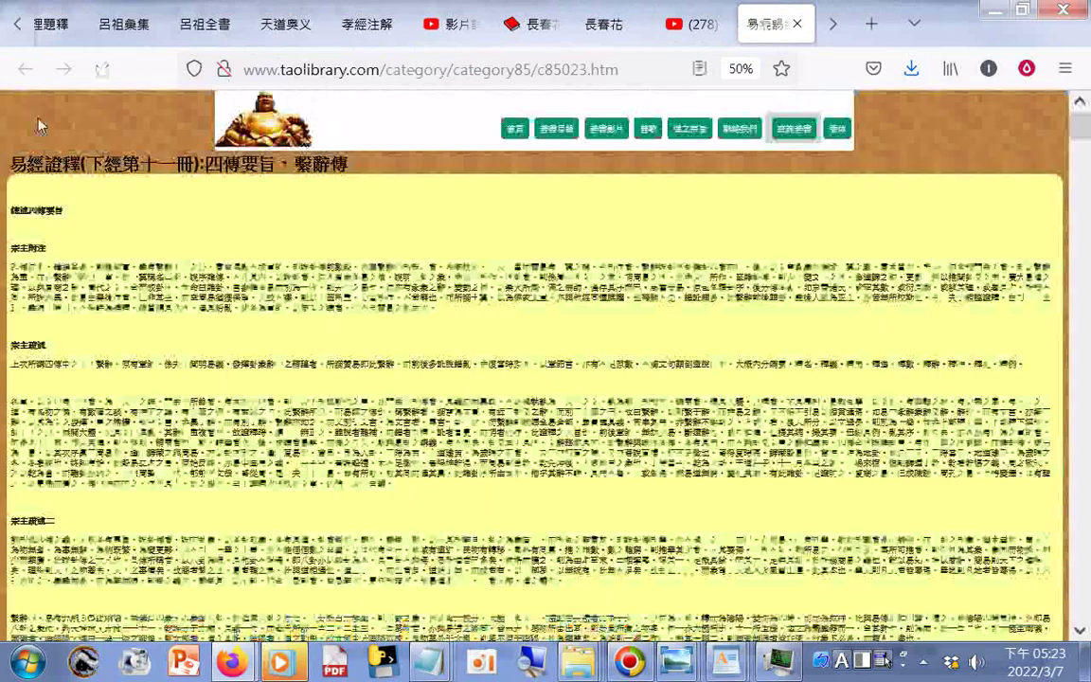
pyautogui.rightClick(34, 106)
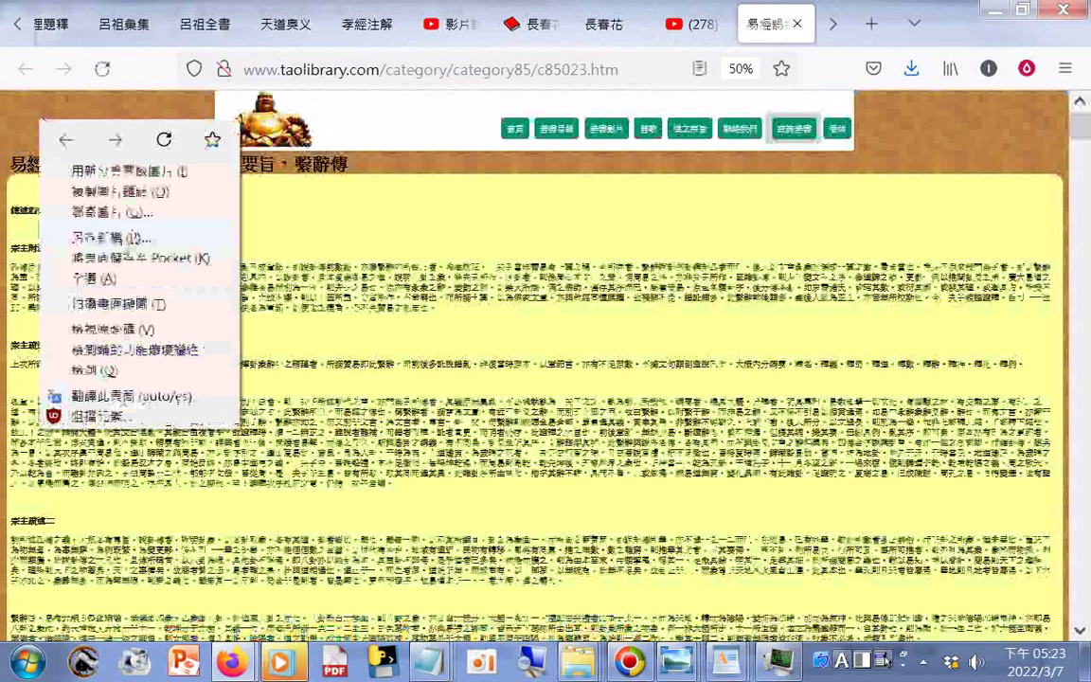
pyautogui.press('Escape')
pyautogui.hotkey('ctrl', 's')
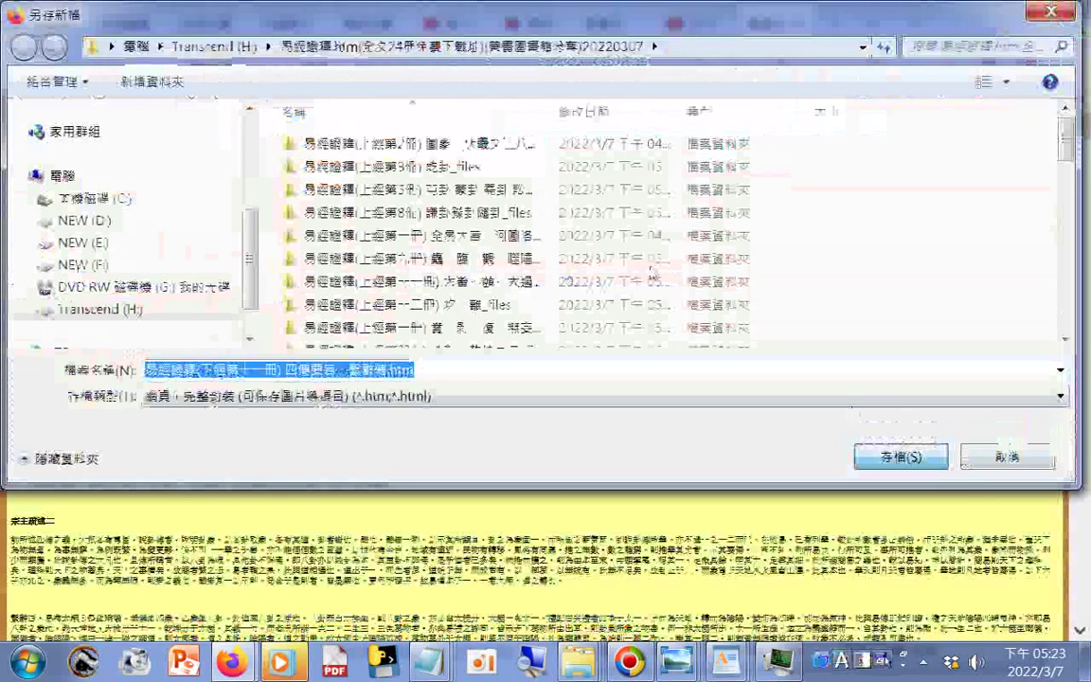
pyautogui.press('Return')
# Take a screenshot of the visible part of the 易經證釋(下經第十一冊) page and download the image
pyautogui.rightClick(60, 199)
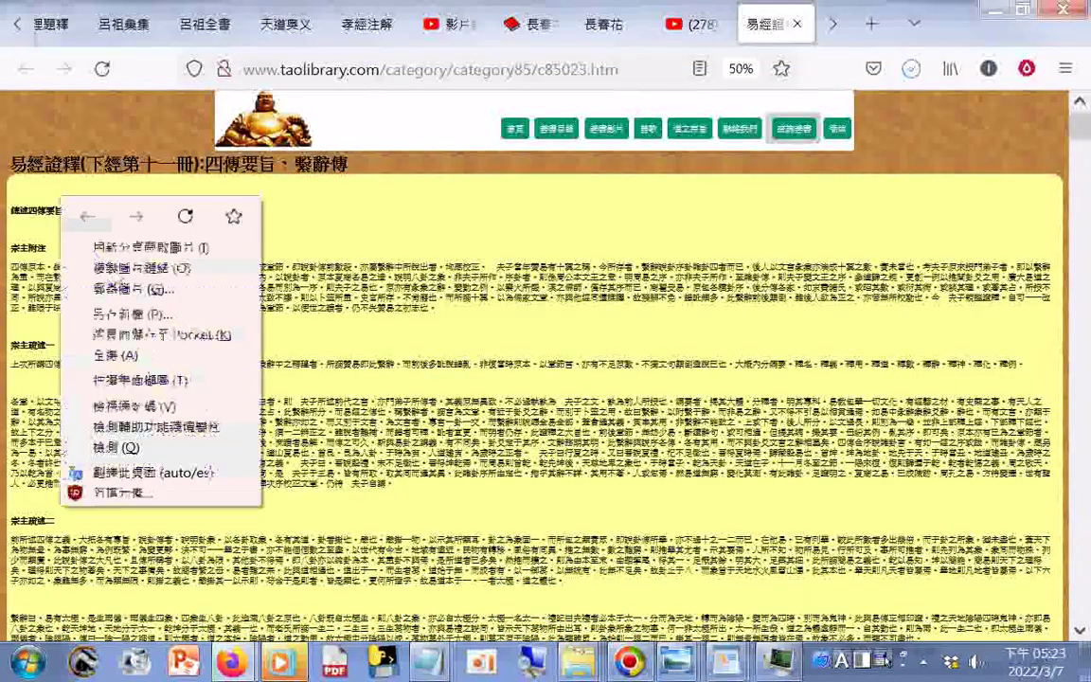
pyautogui.click(165, 380)
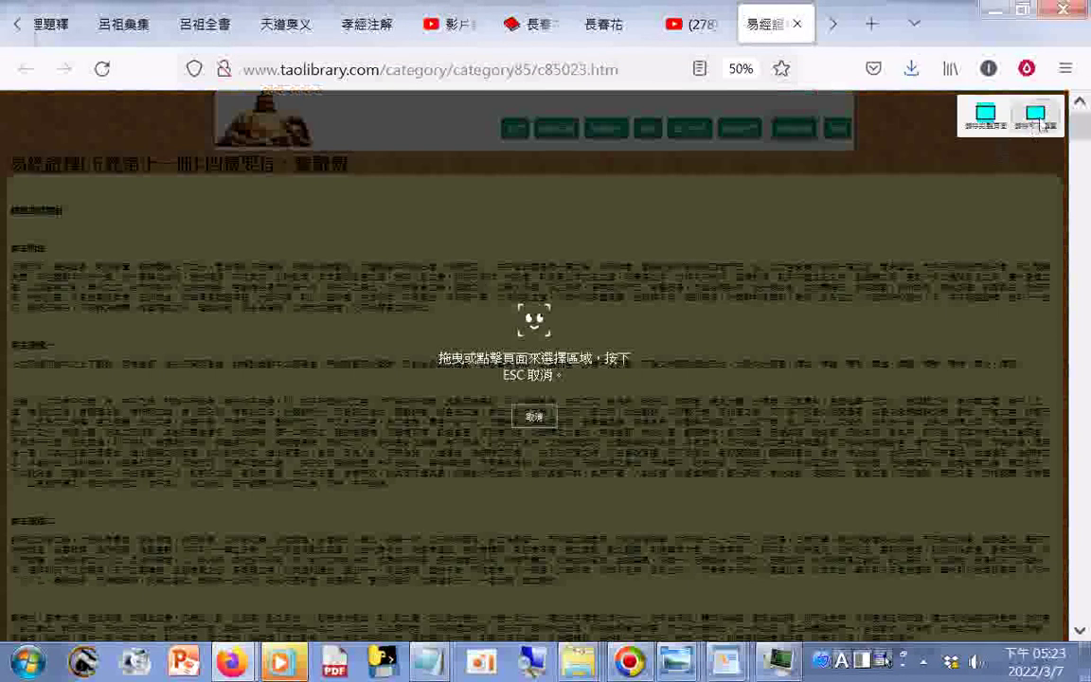
pyautogui.click(1034, 113)
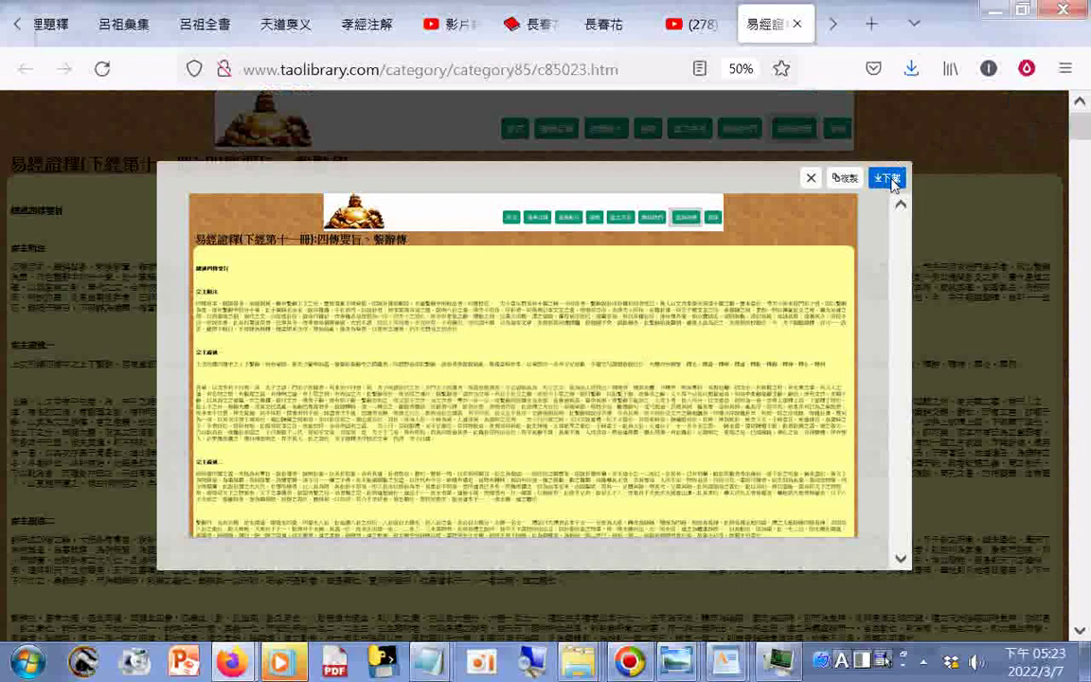
pyautogui.click(887, 179)
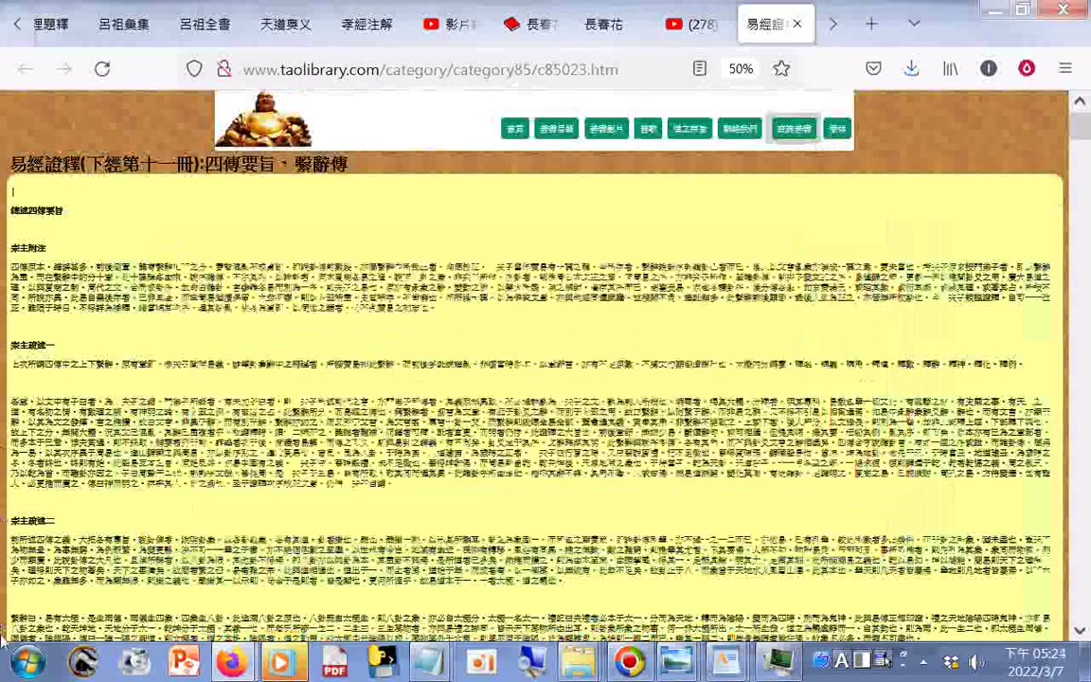
# Look through the full 下經第十一冊 text, from 總述四傳要旨 through the 繫辭傳 chapters to the end of the page
pyautogui.scroll(-2, 4, 640)
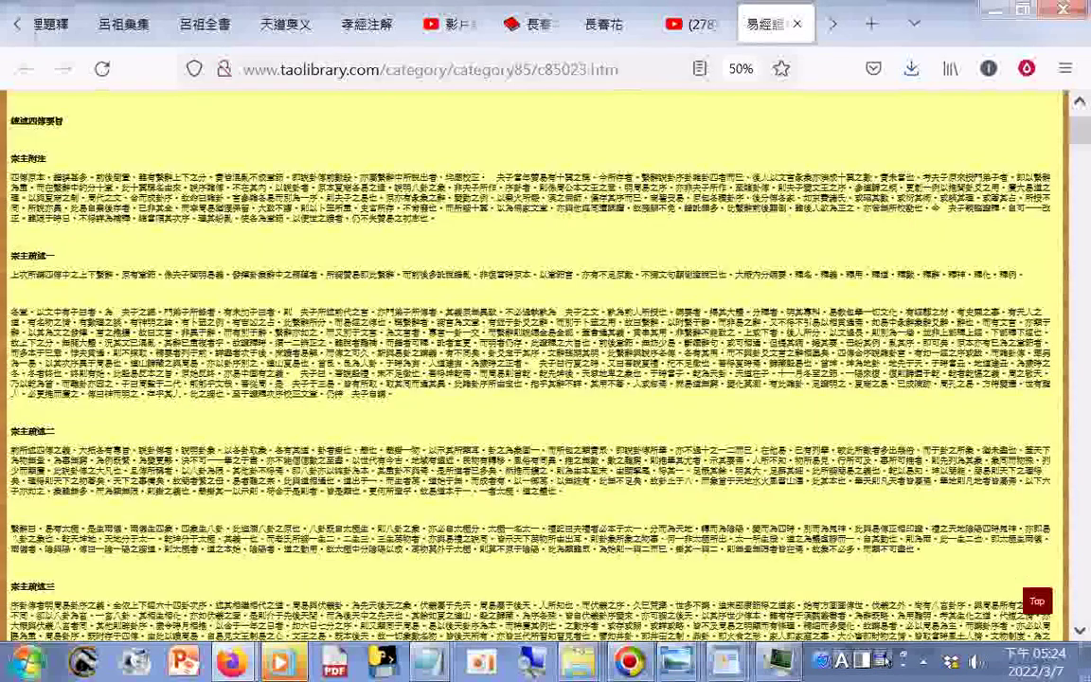
pyautogui.scroll(-5, 535, 364)
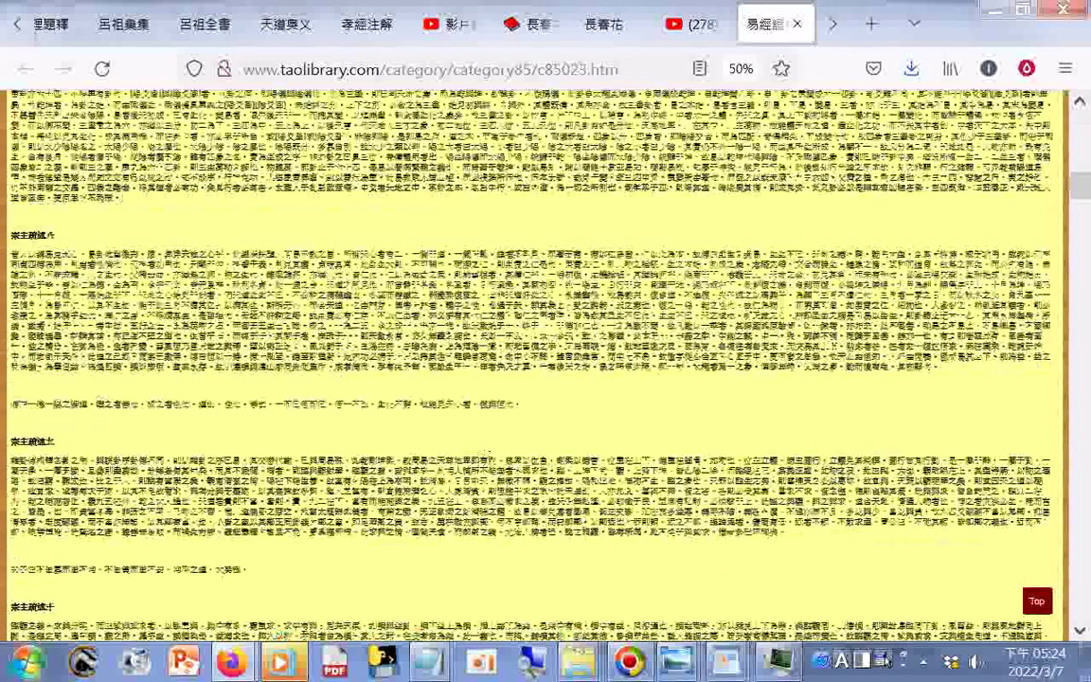
pyautogui.scroll(-10, 536, 364)
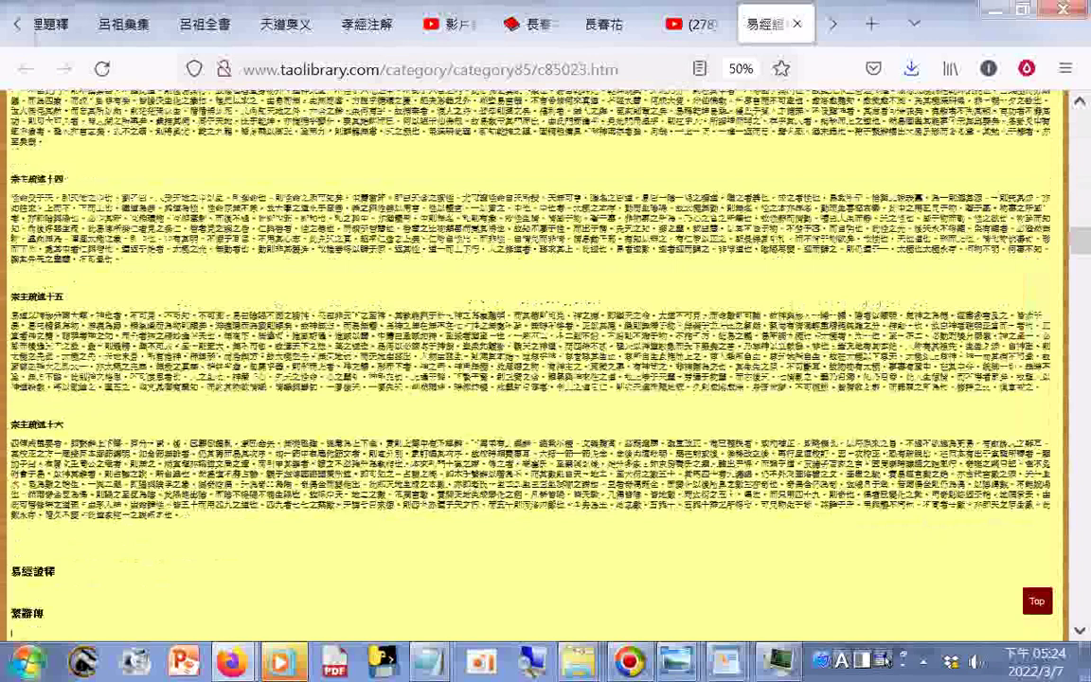
pyautogui.scroll(-5, 536, 365)
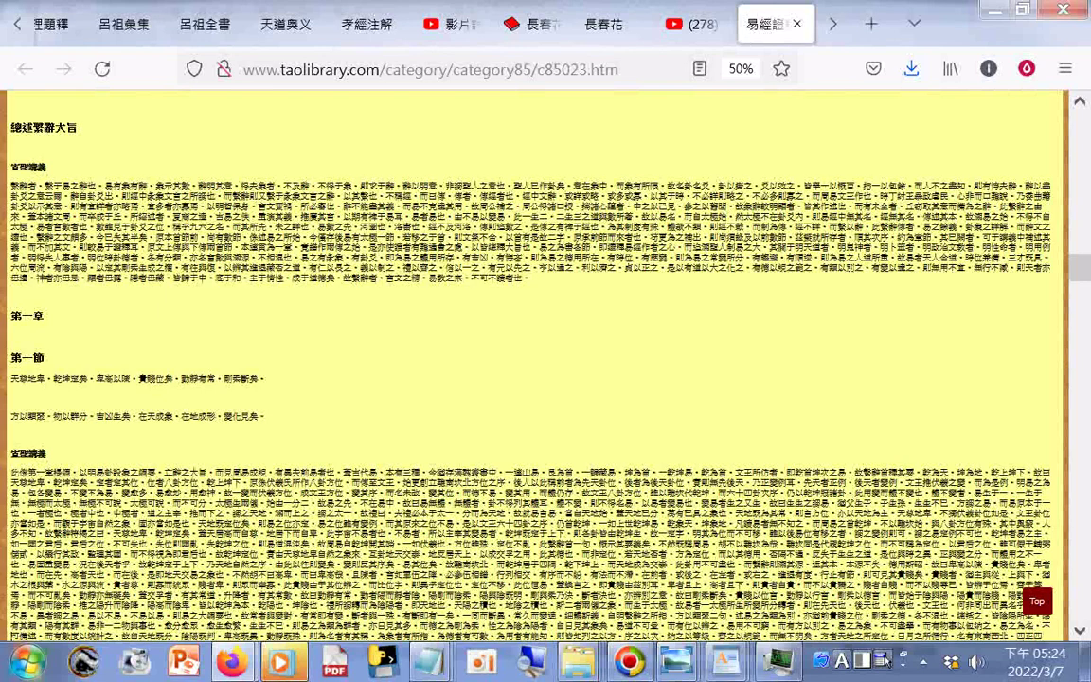
pyautogui.scroll(-5, 546, 364)
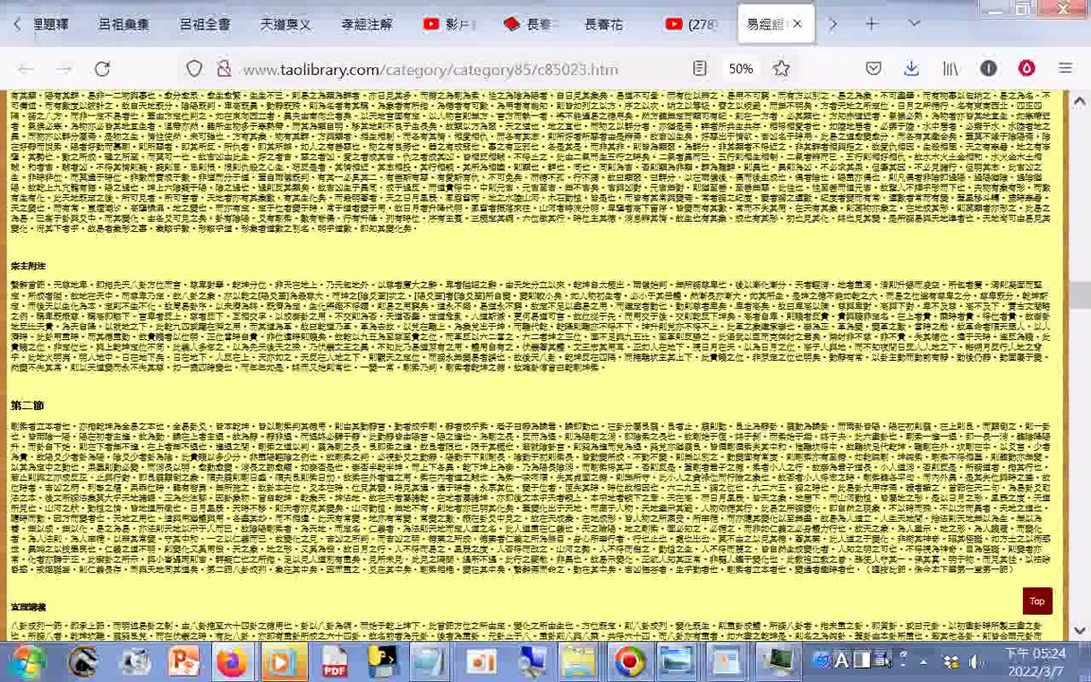
pyautogui.scroll(-5, 545, 364)
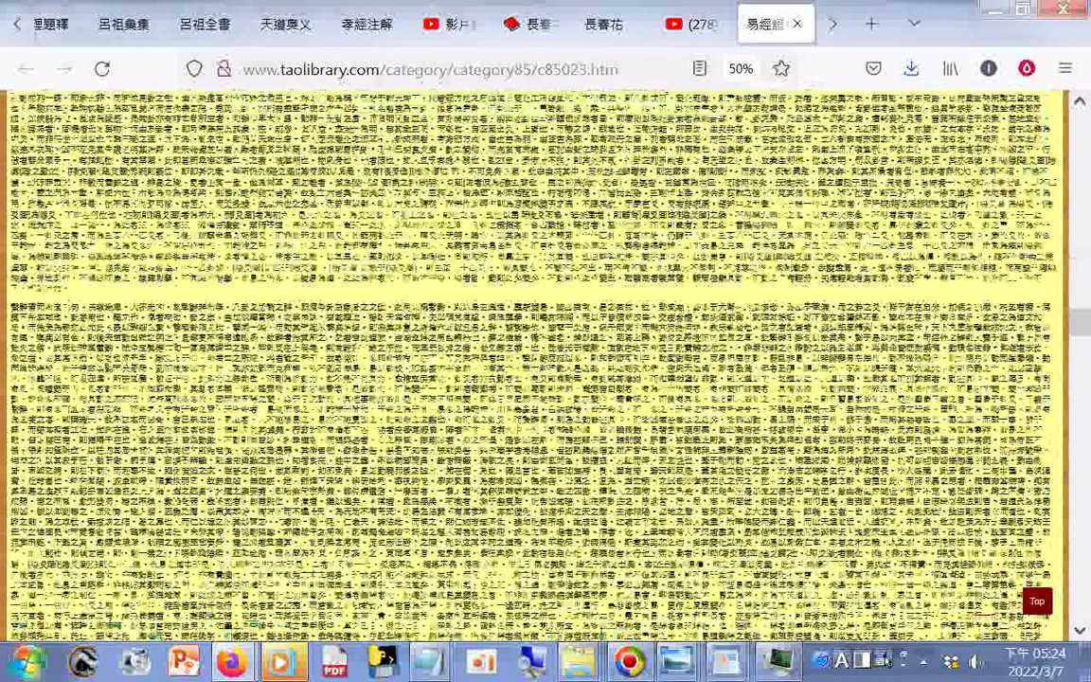
pyautogui.scroll(-5, 545, 365)
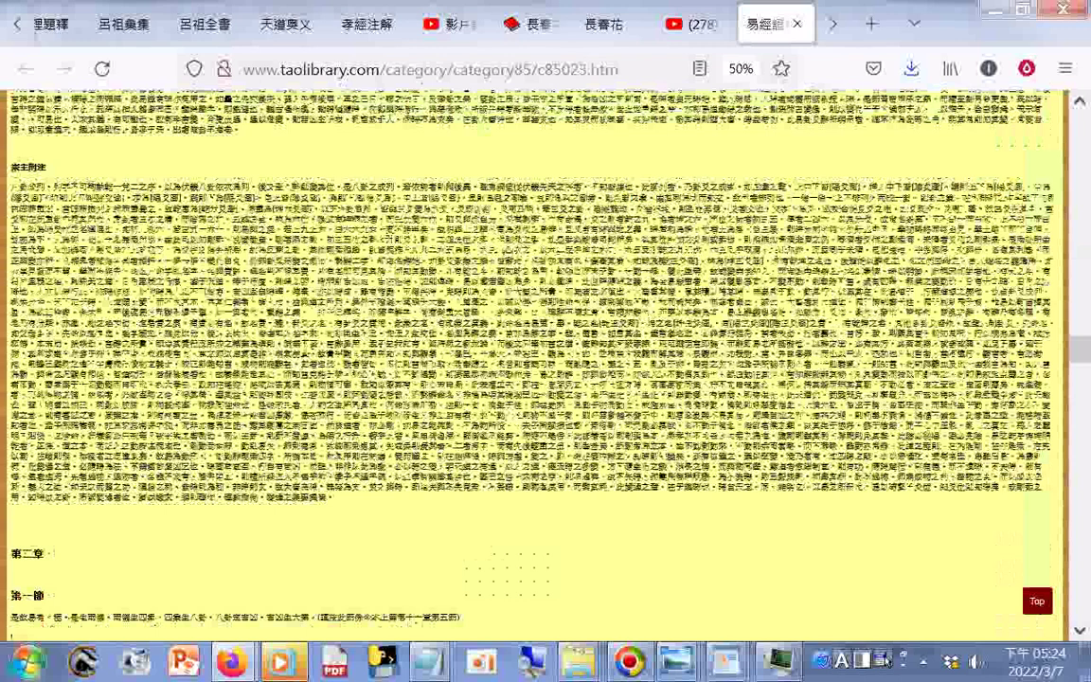
pyautogui.scroll(-5, 545, 364)
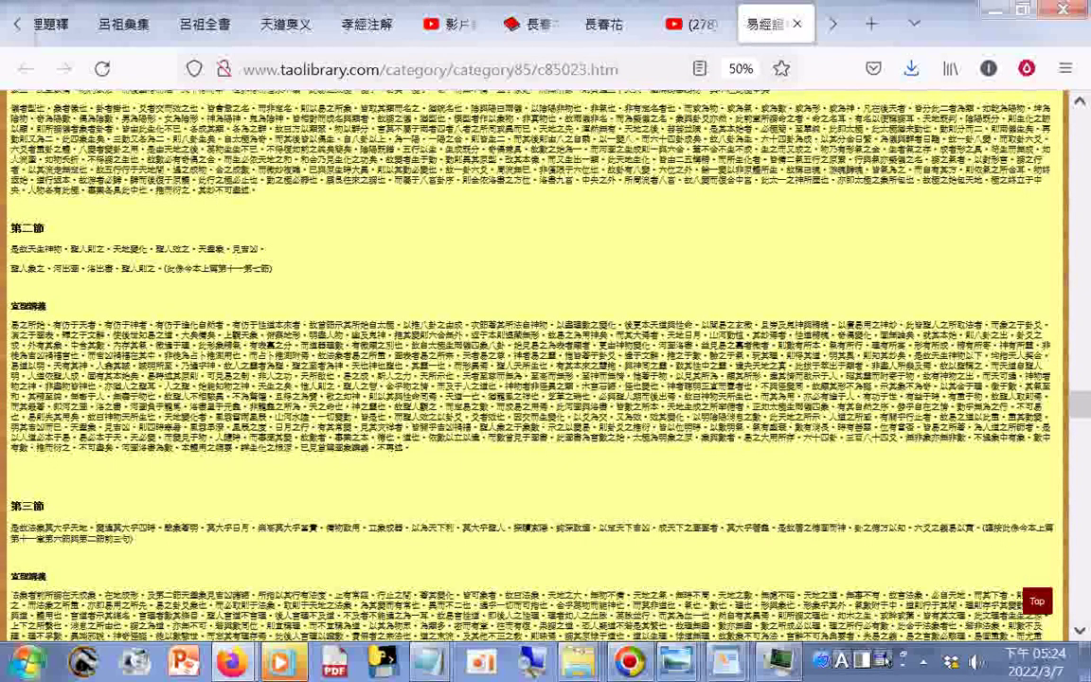
pyautogui.scroll(-5, 545, 365)
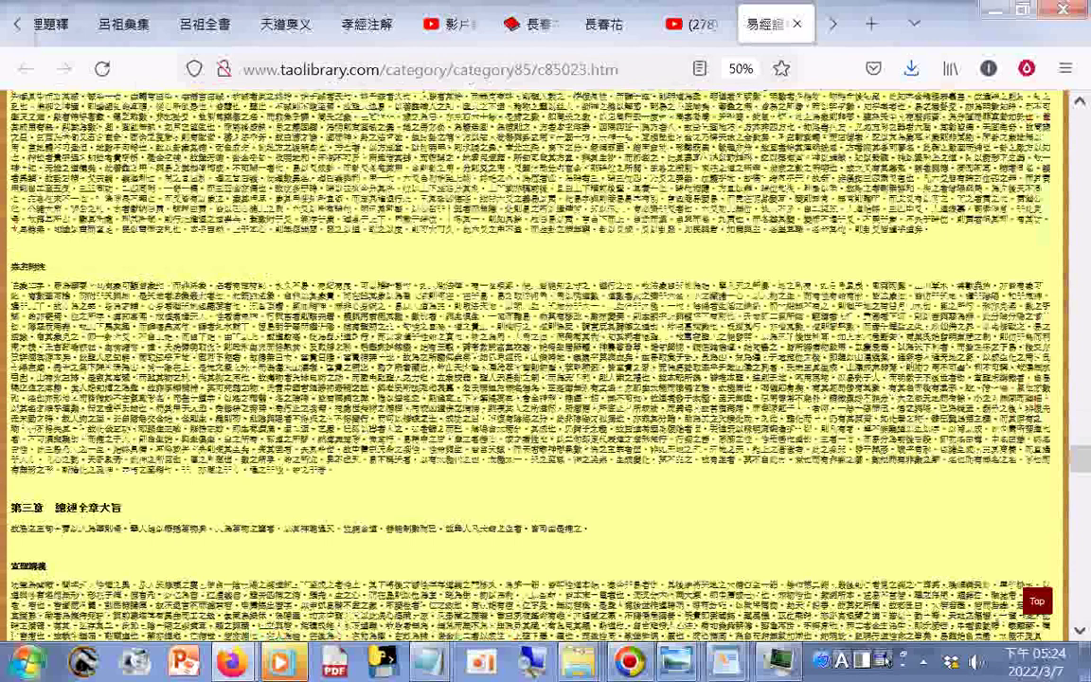
pyautogui.scroll(-10, 546, 365)
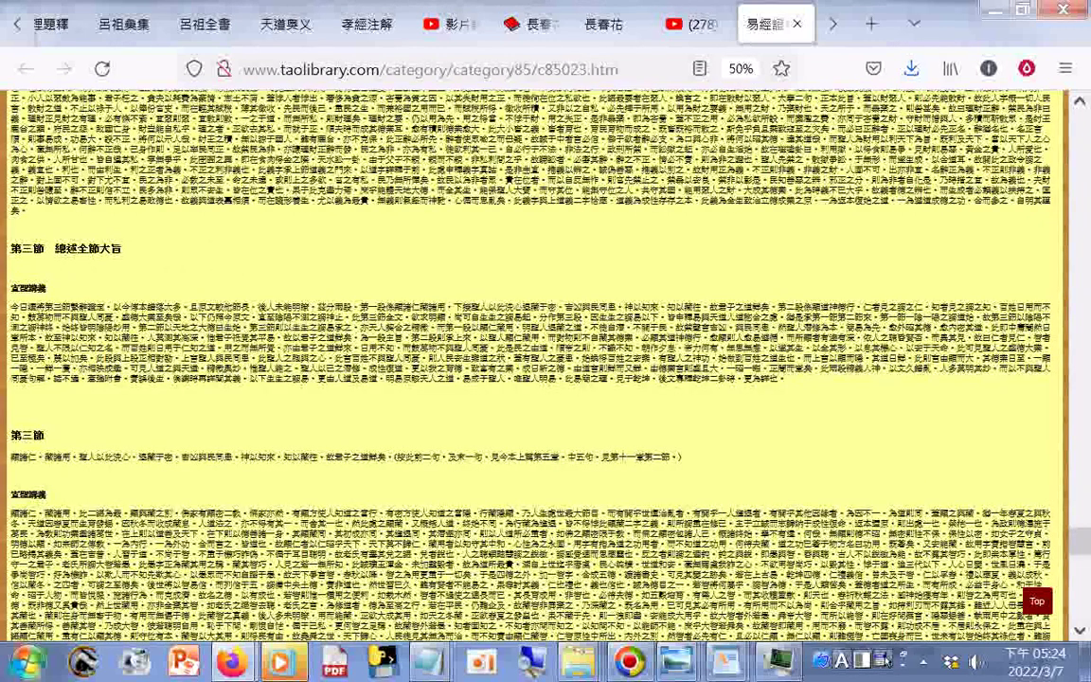
pyautogui.scroll(-5, 546, 365)
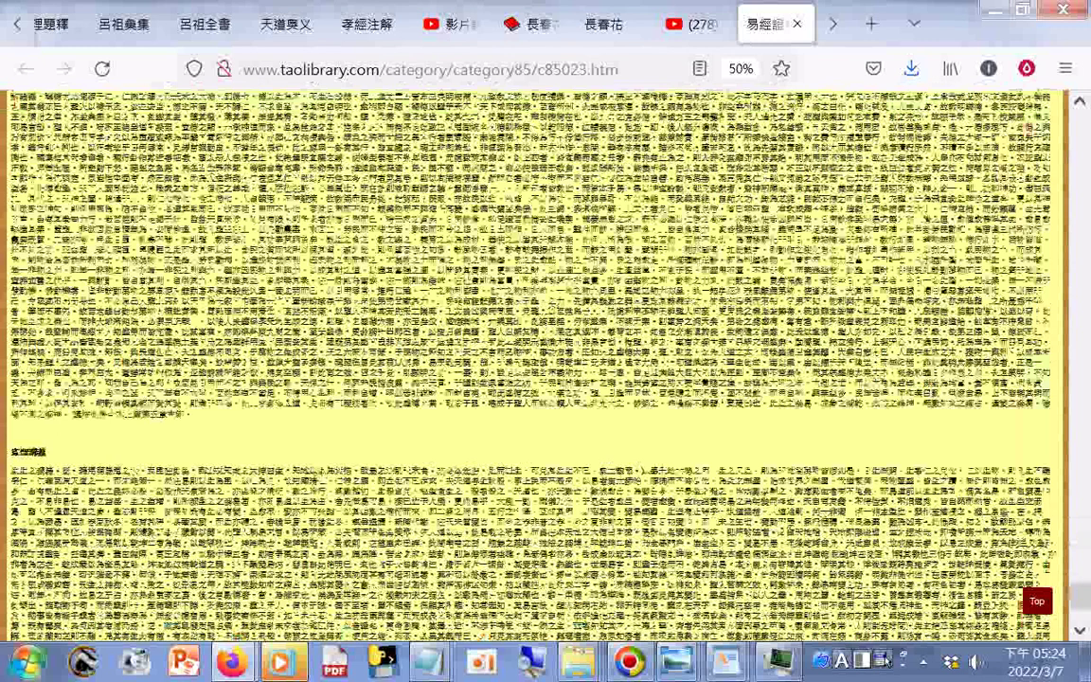
pyautogui.scroll(-3, 58, 596)
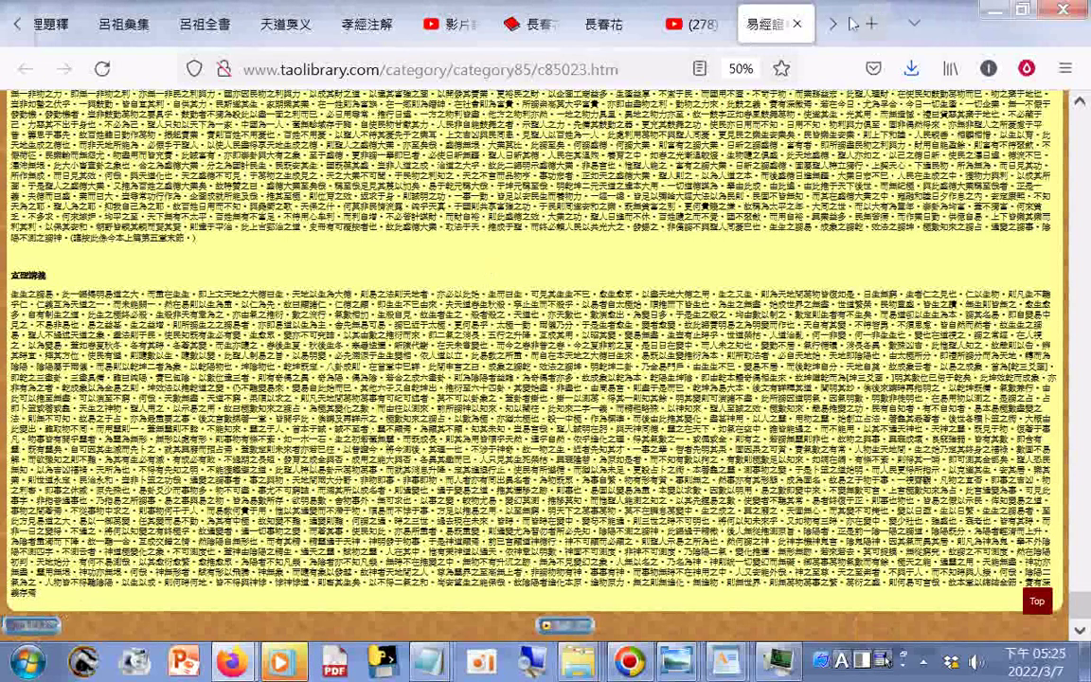
# Open the 易經證釋(下經第十二冊) page from the YouTube community post's link list and save it as a complete web page
pyautogui.click(700, 32)
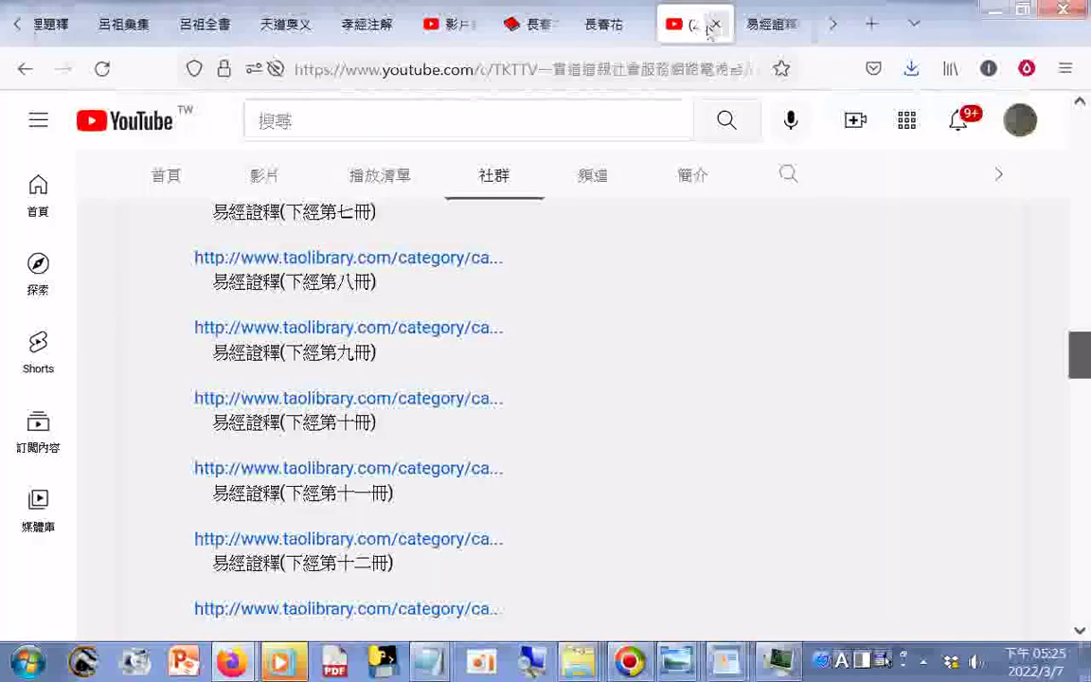
pyautogui.click(463, 615)
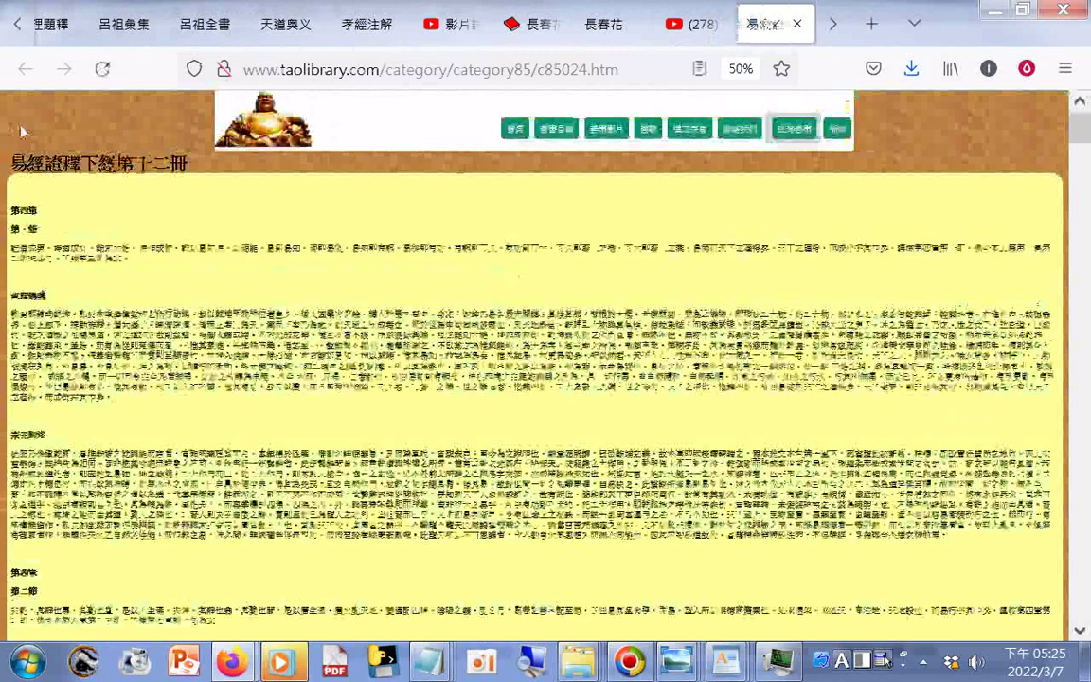
pyautogui.rightClick(22, 132)
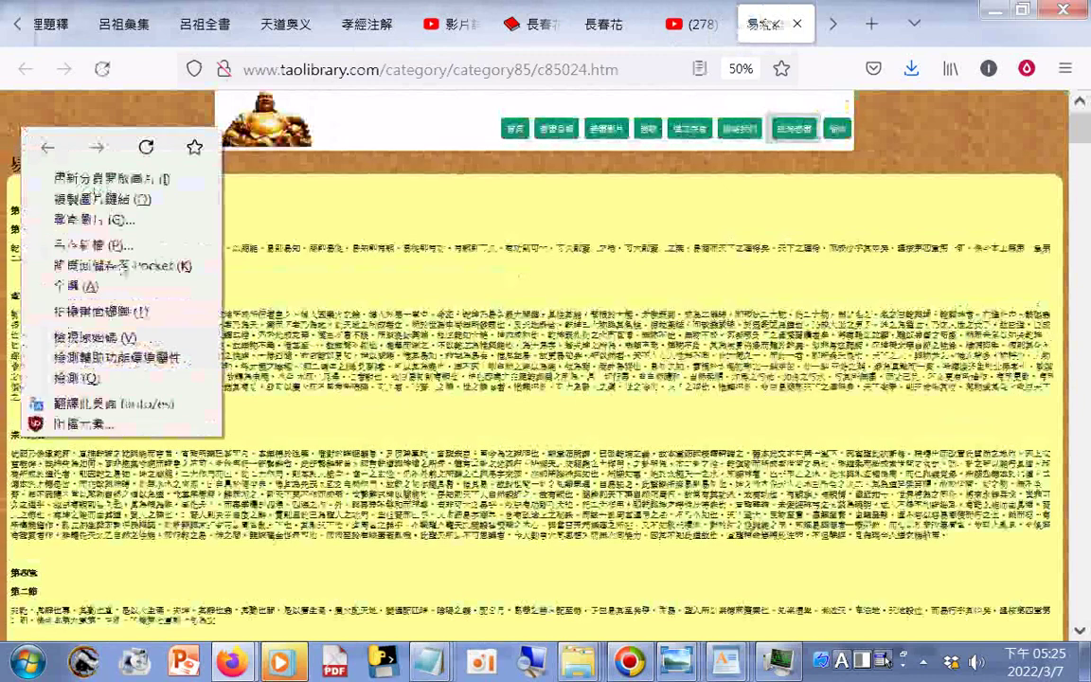
pyautogui.press('Escape')
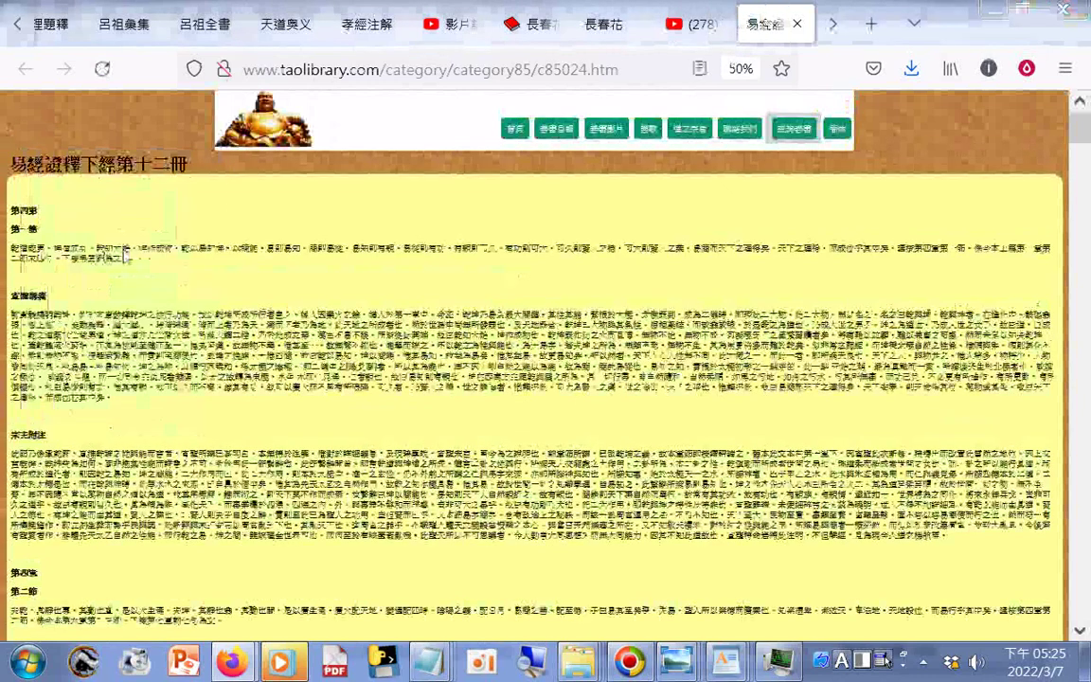
pyautogui.hotkey('ctrl', 's')
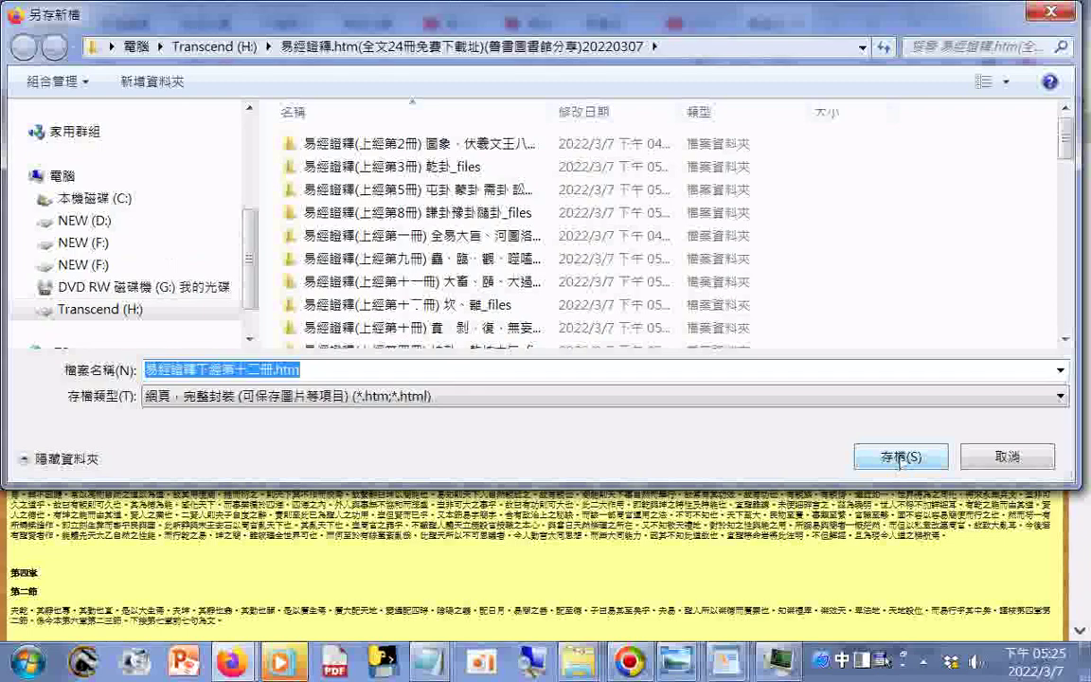
pyautogui.click(901, 458)
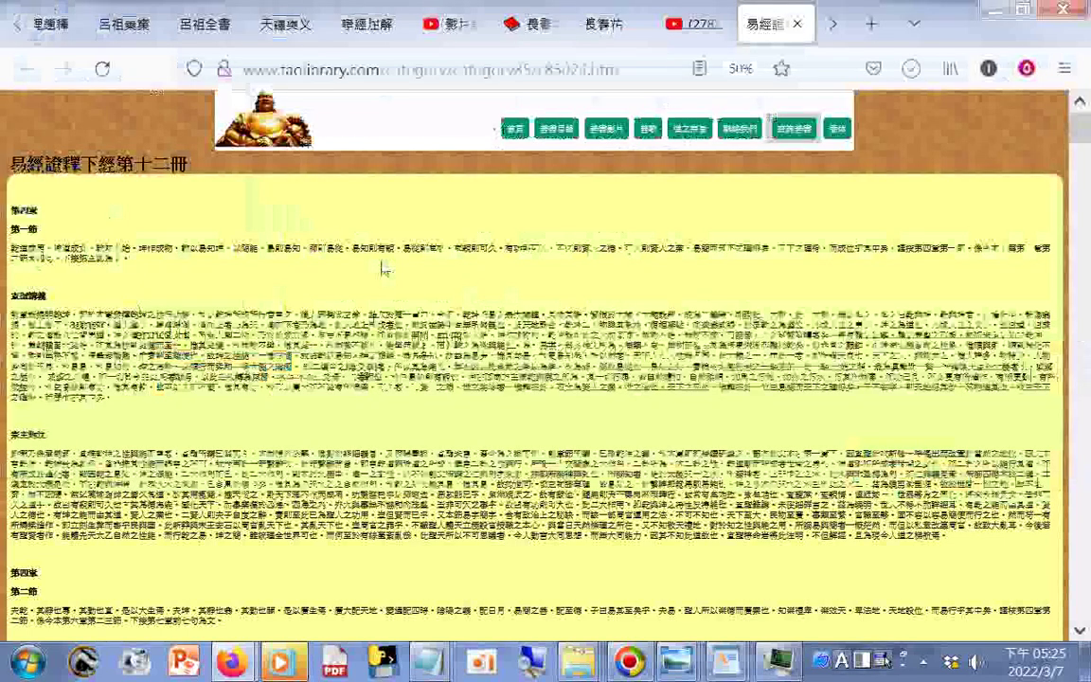
# Take a screenshot of the visible part of the 易經證釋(下經第十二冊) page and download the image
pyautogui.rightClick(112, 218)
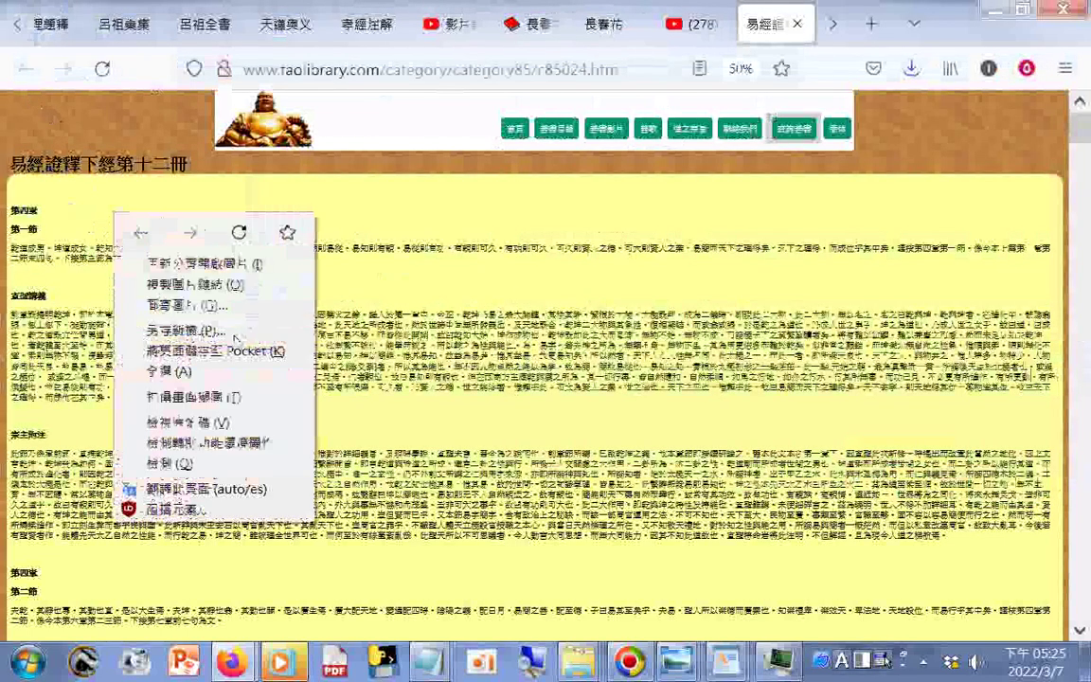
pyautogui.press('Escape')
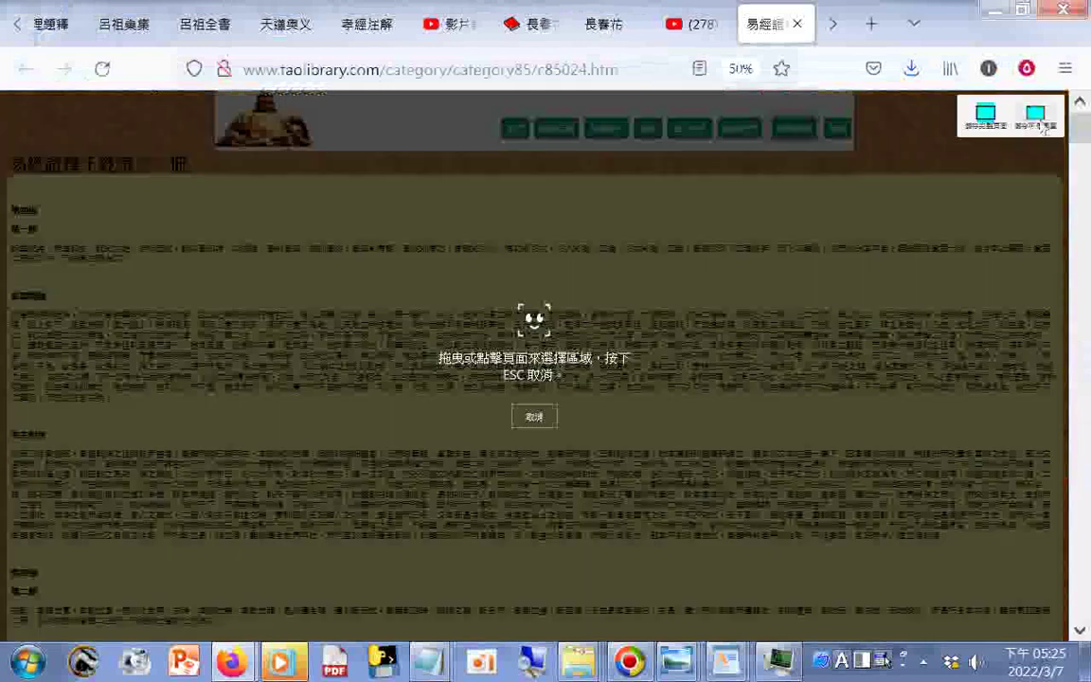
pyautogui.click(985, 112)
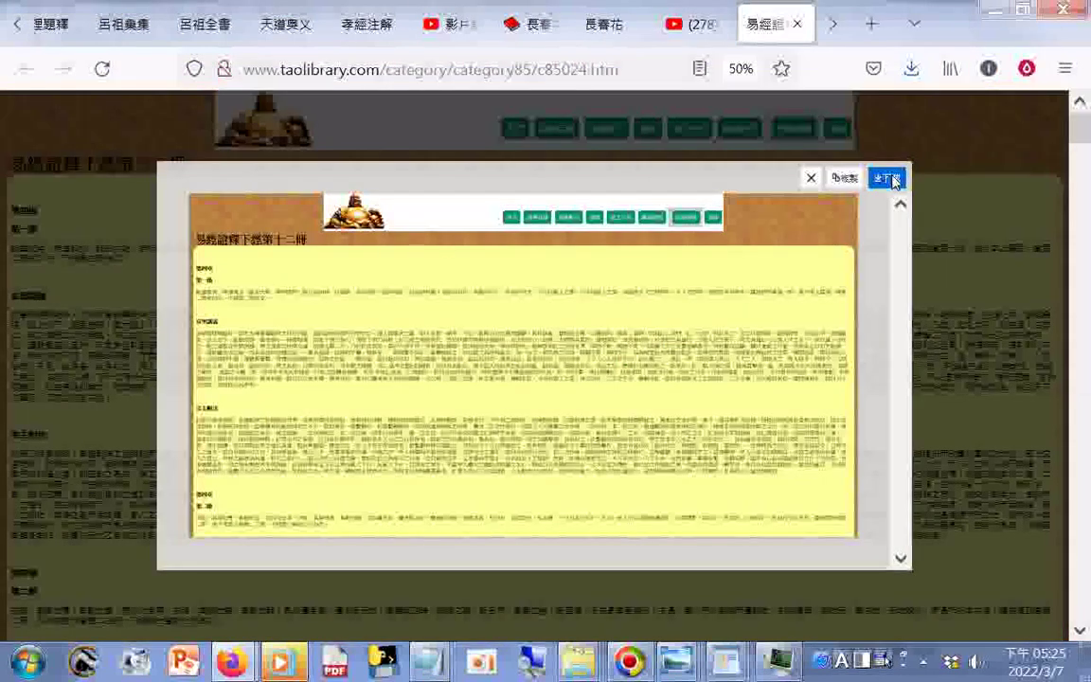
pyautogui.click(888, 178)
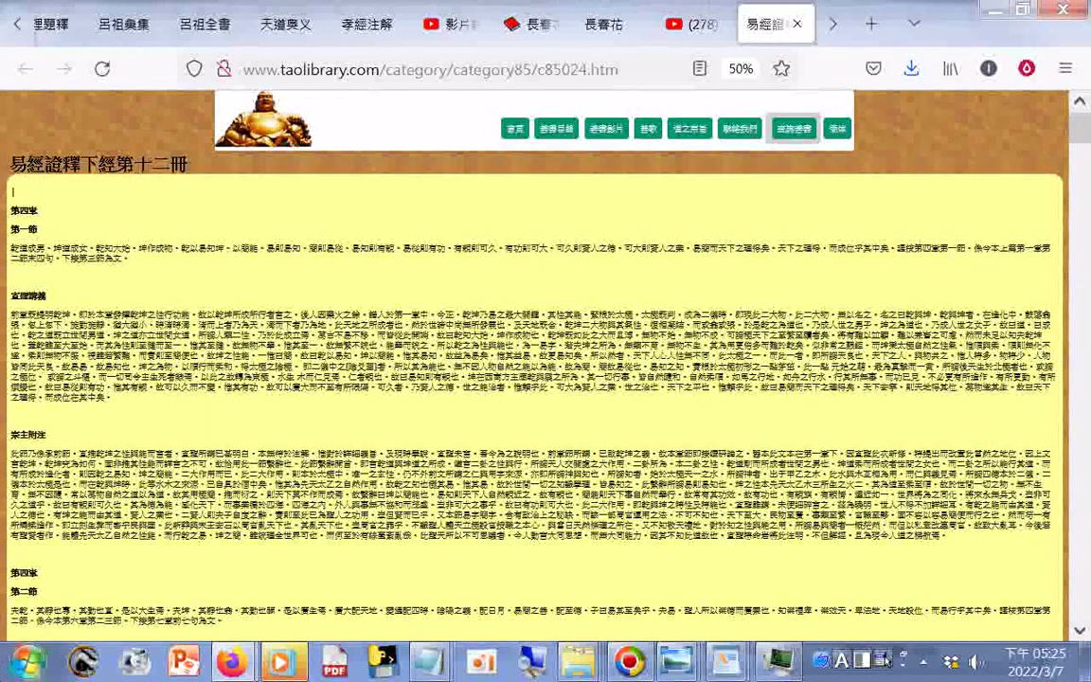
# Look through the full 下經第十二冊 text, from 第四章 through 說卦傳 and 序卦傳 to the end of 雜卦傳
pyautogui.scroll(-2, 545, 379)
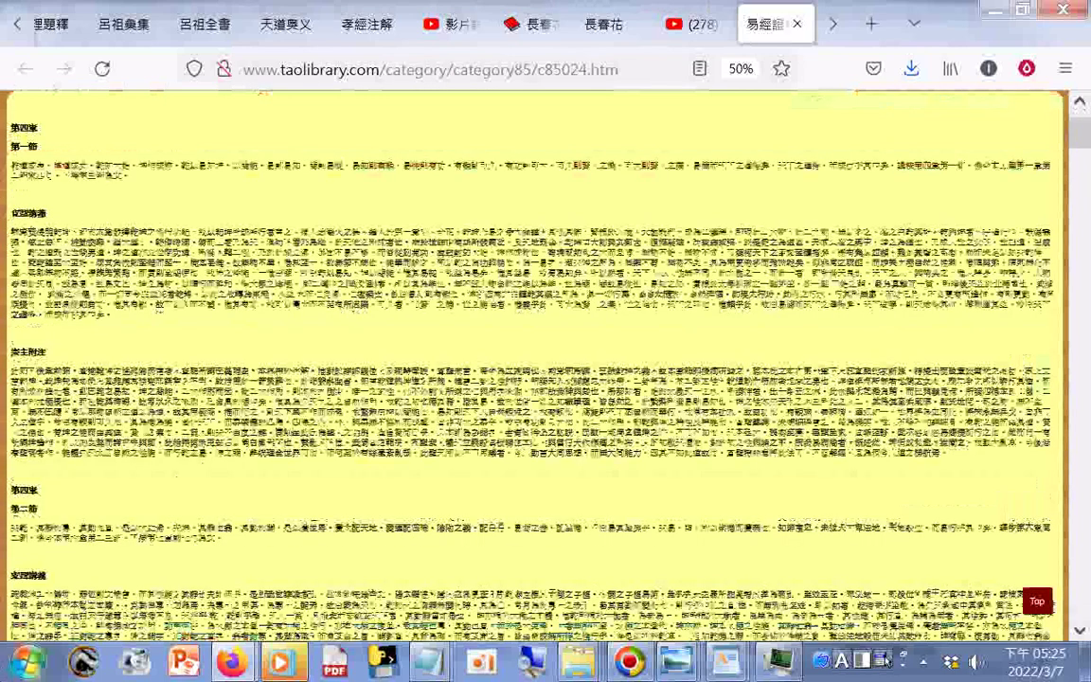
pyautogui.scroll(-5, 545, 378)
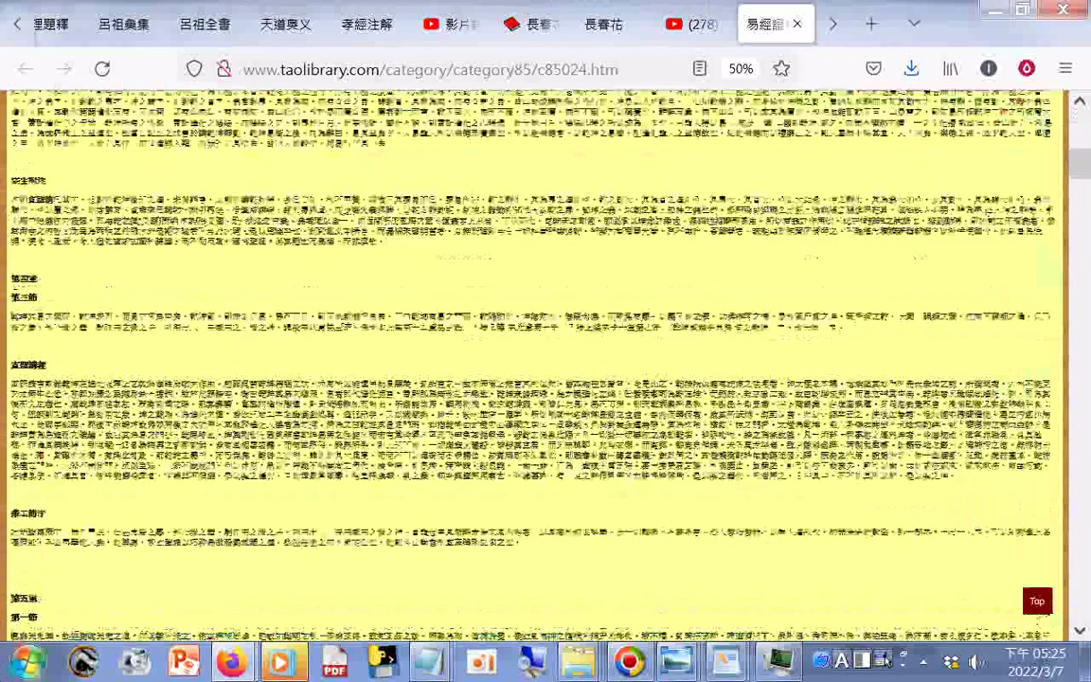
pyautogui.scroll(-5, 545, 379)
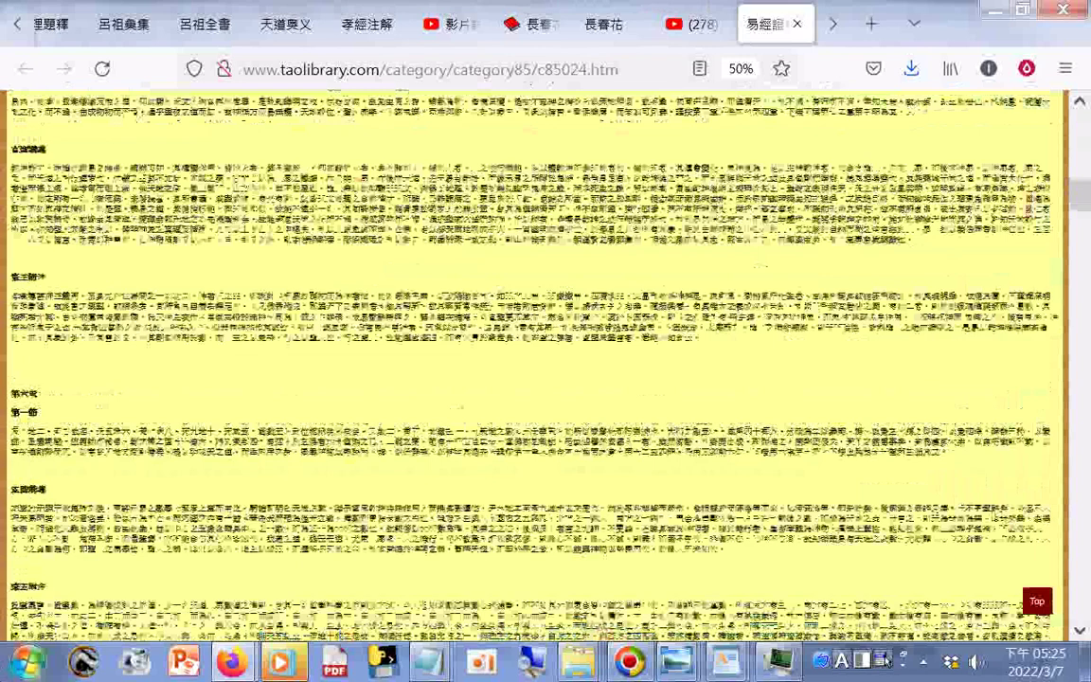
pyautogui.scroll(-5, 546, 379)
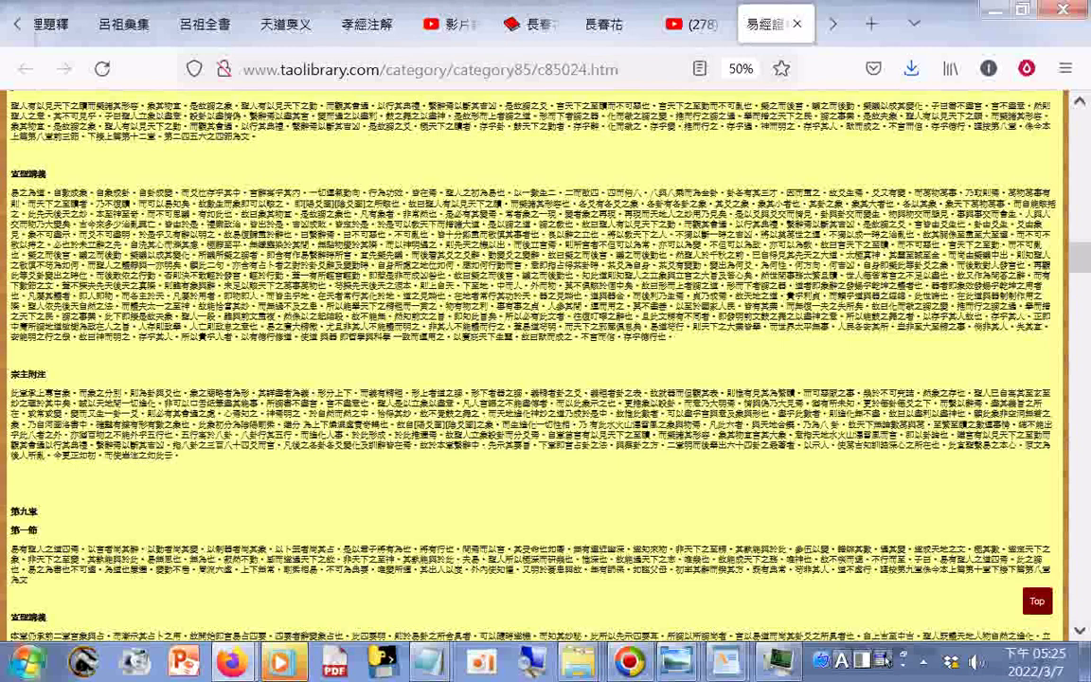
pyautogui.scroll(-5, 546, 378)
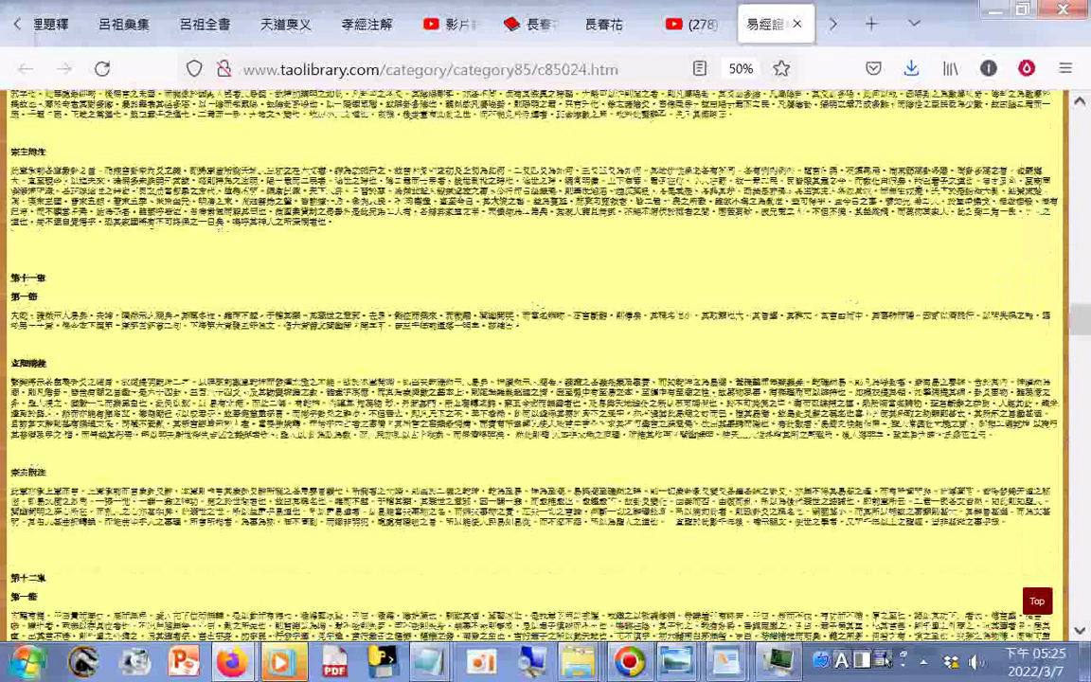
pyautogui.scroll(-10, 545, 379)
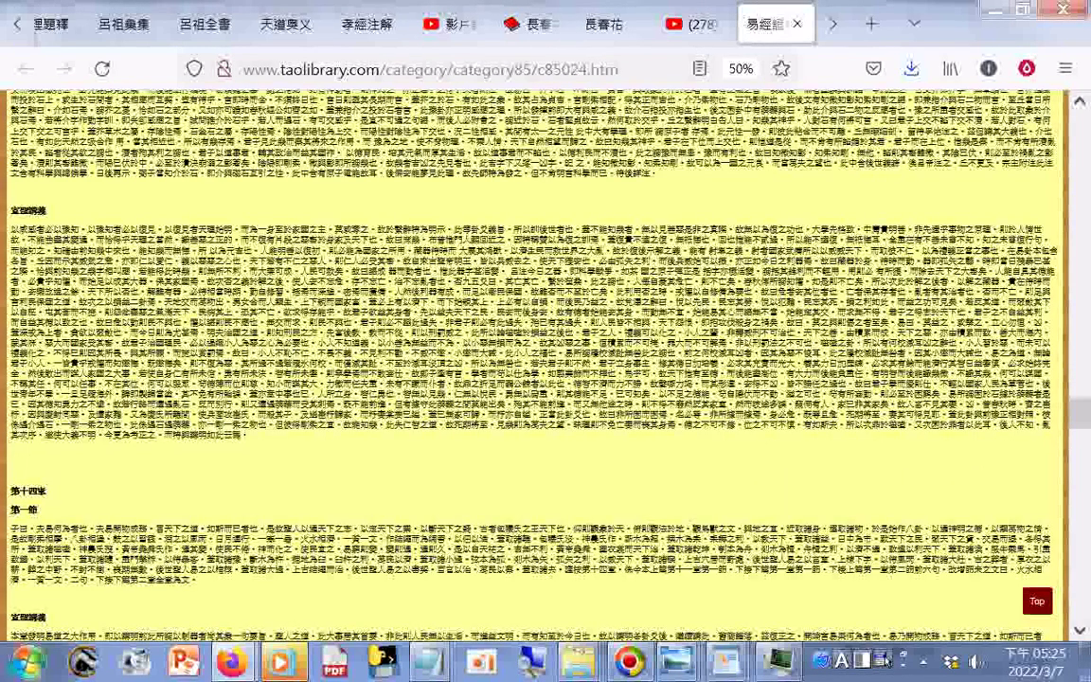
pyautogui.scroll(-10, 545, 379)
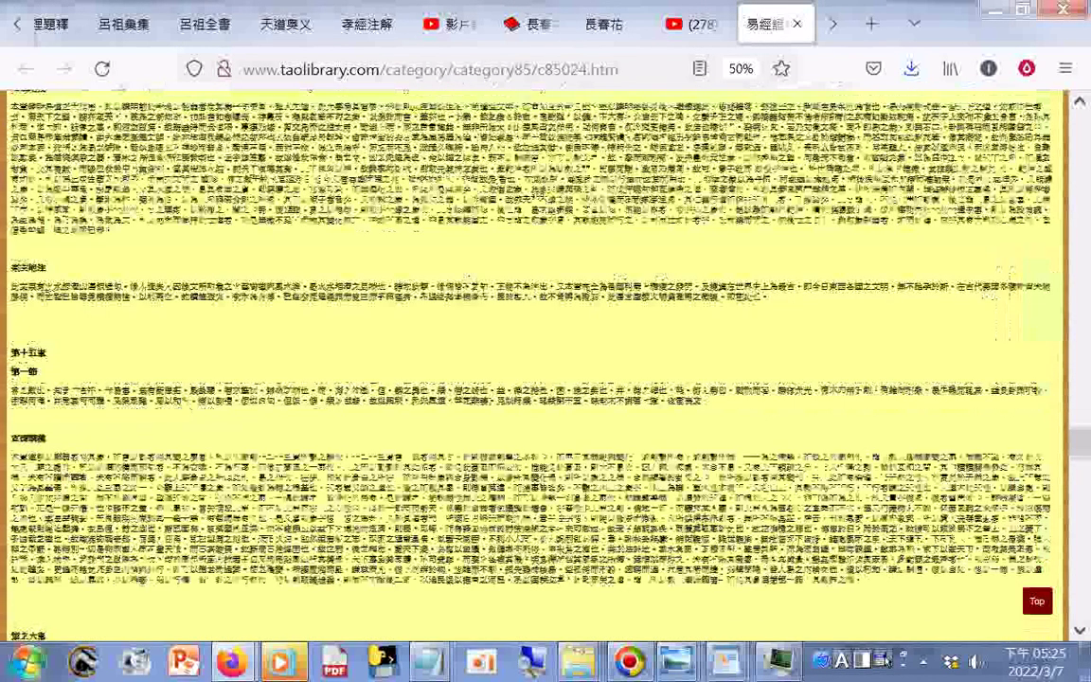
pyautogui.scroll(-10, 545, 378)
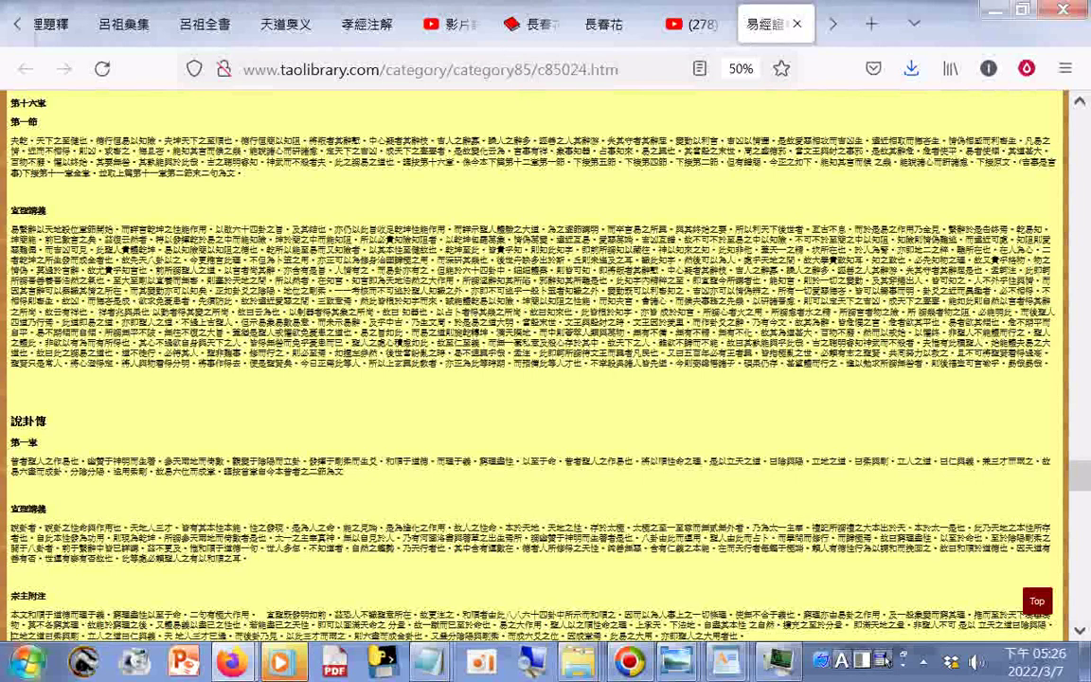
pyautogui.scroll(-5, 530, 360)
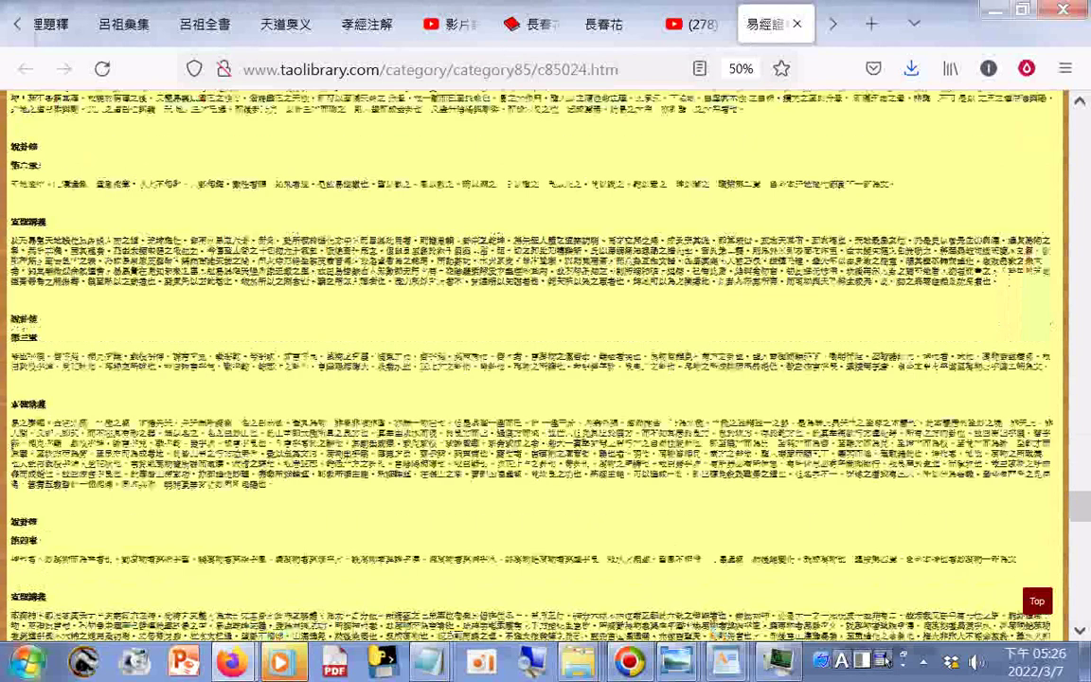
pyautogui.scroll(-3, 530, 360)
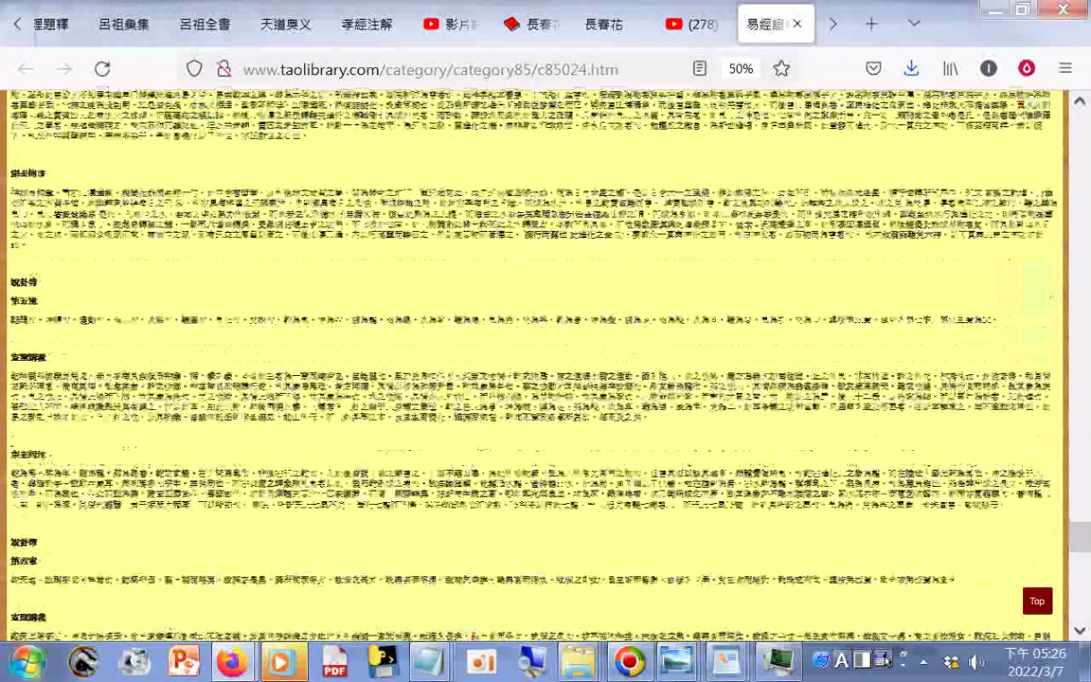
pyautogui.scroll(-3, 545, 365)
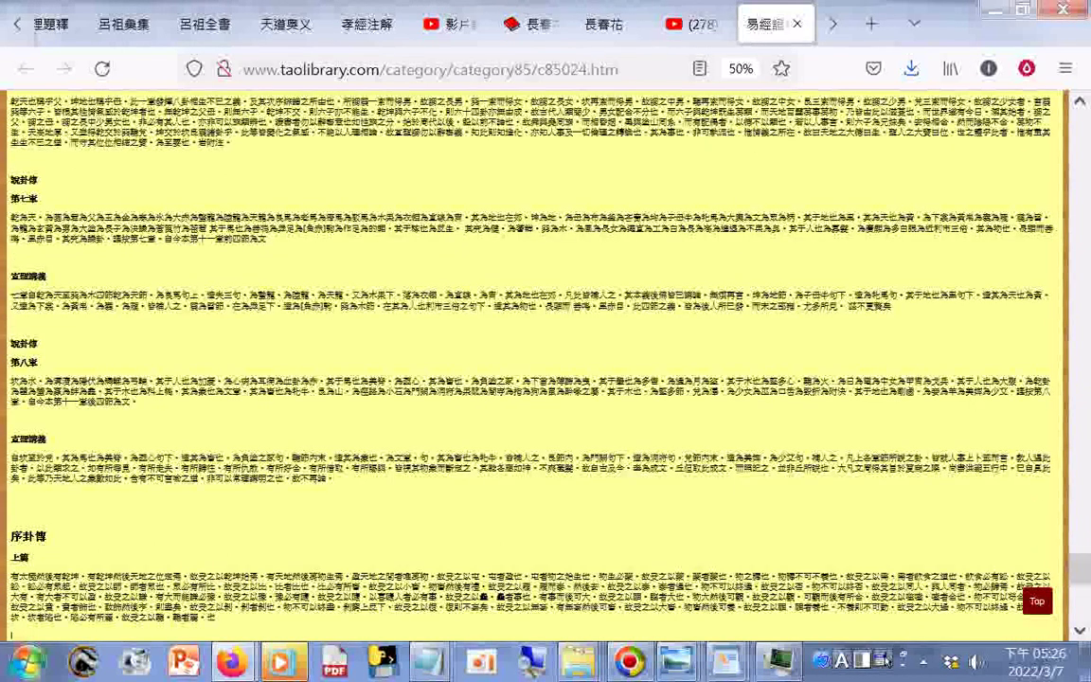
pyautogui.scroll(-4, 545, 365)
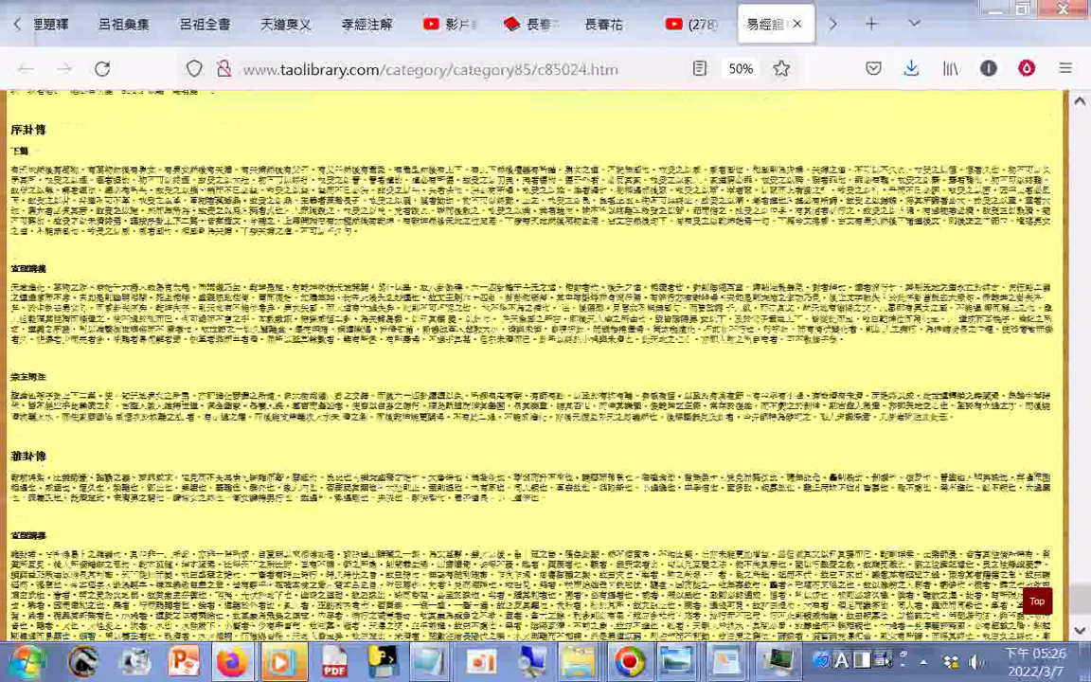
pyautogui.scroll(-1, 545, 365)
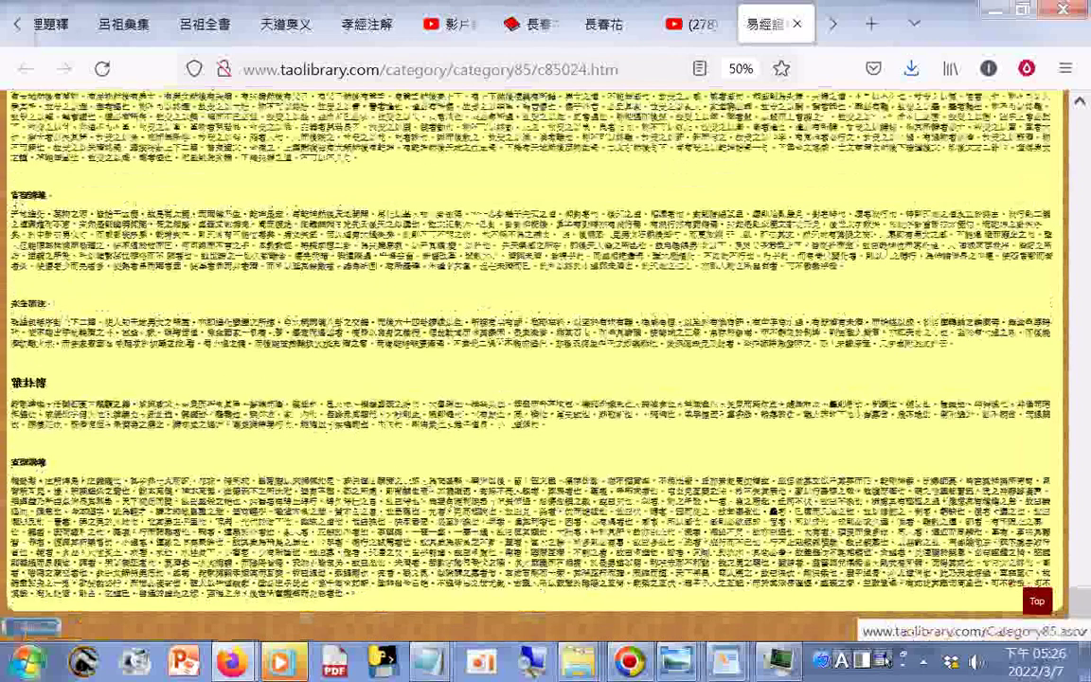
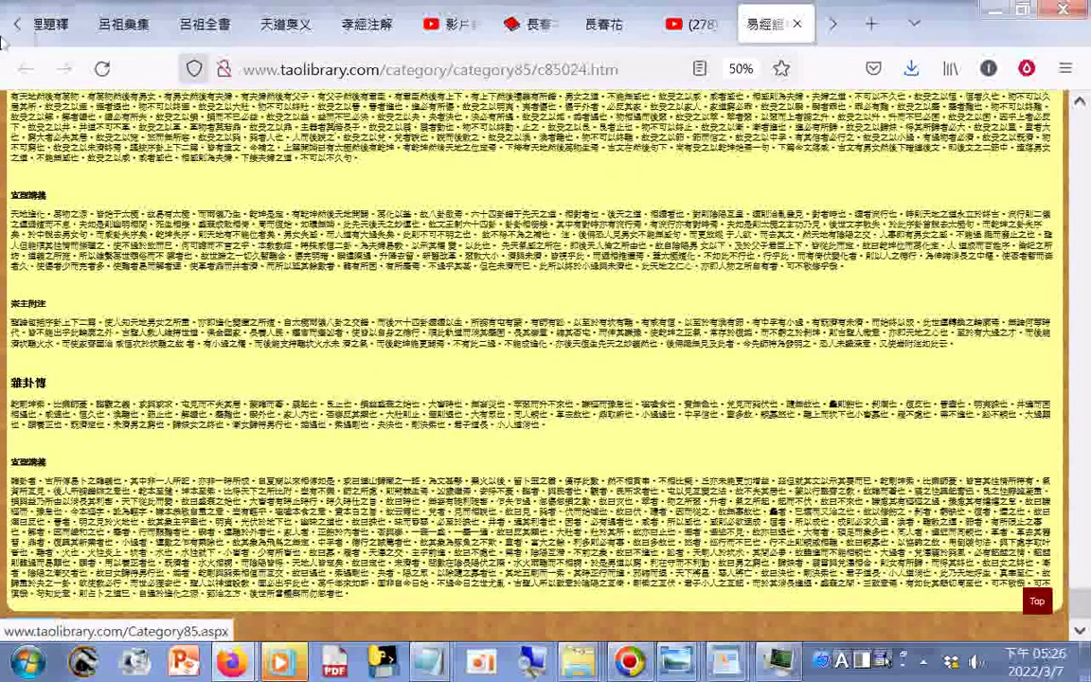
# Switch to a new Notepad document, move its window lower over the web page, and write 第23冊
pyautogui.click(27, 661)
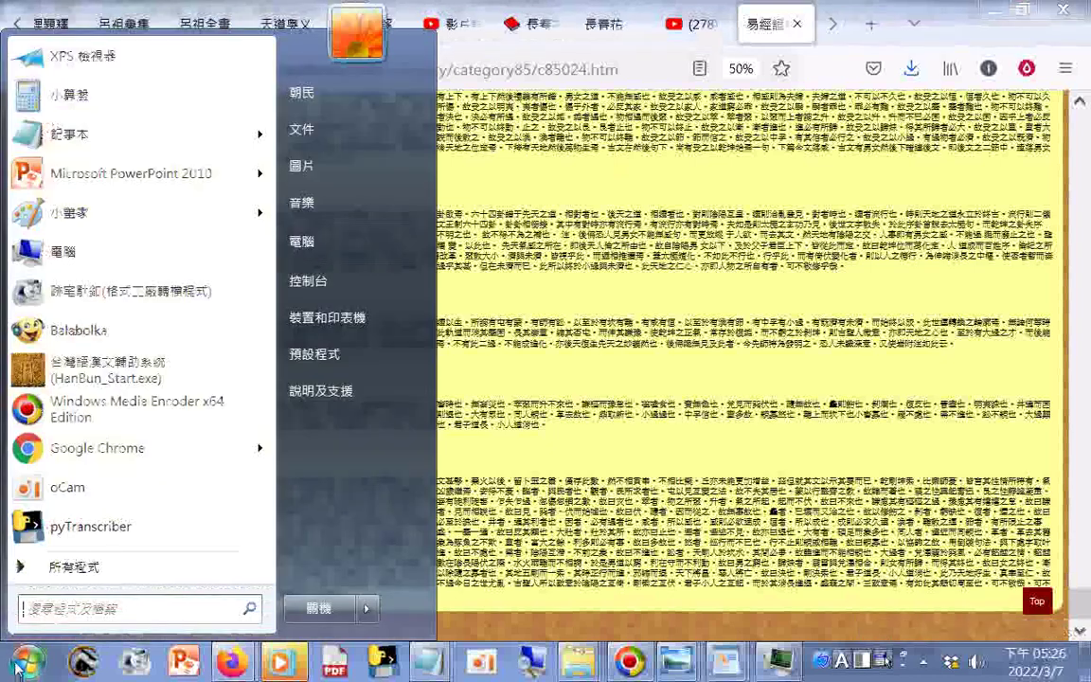
pyautogui.click(76, 137)
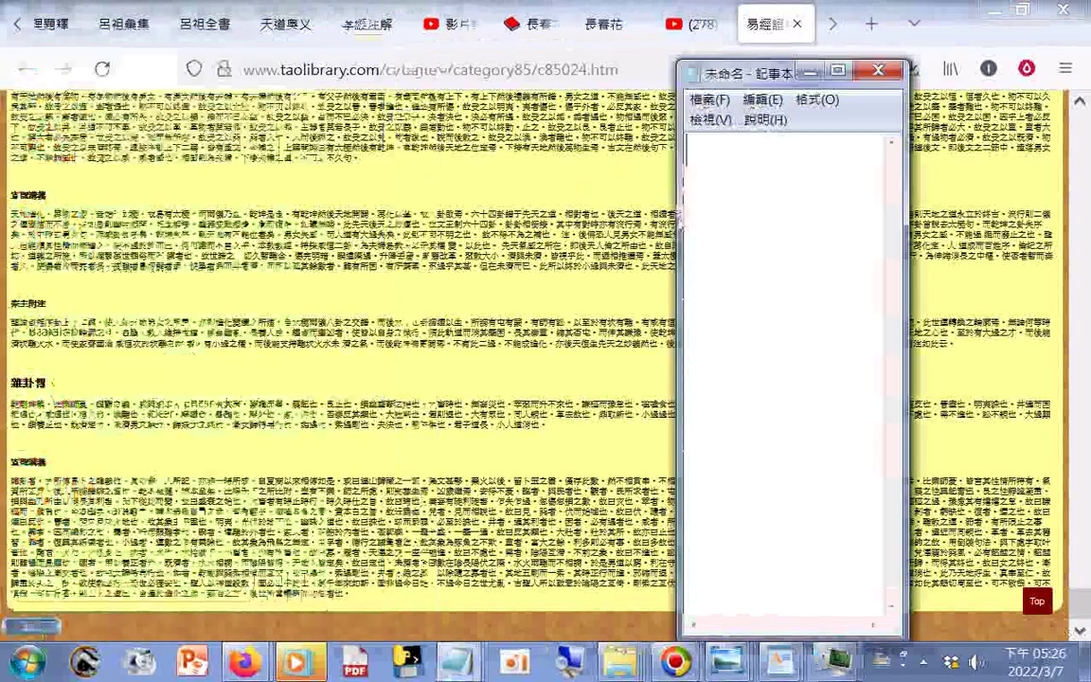
pyautogui.moveTo(741, 83); pyautogui.dragTo(771, 372)
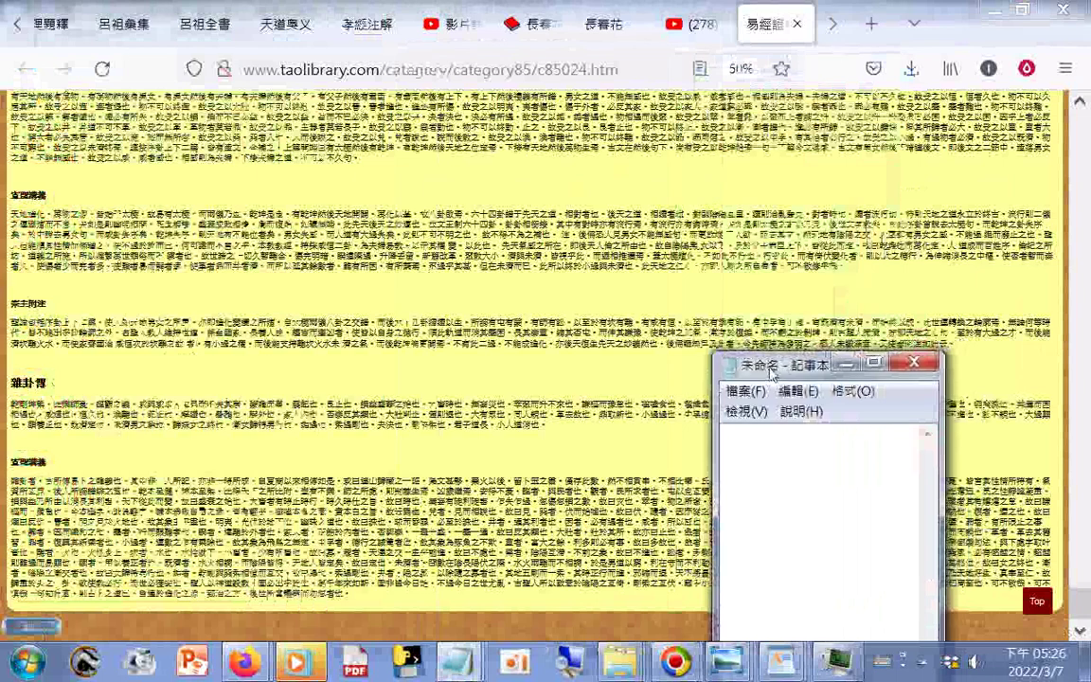
pyautogui.write('23')
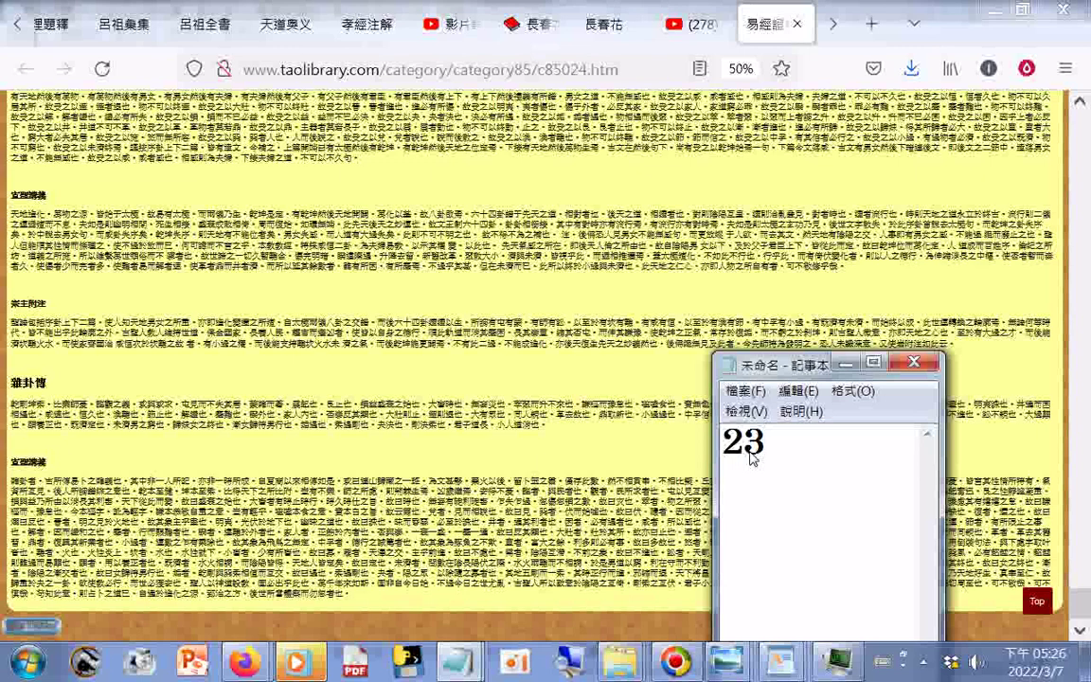
pyautogui.click(749, 456)
pyautogui.hotkey('ctrl', 'space')
pyautogui.press('BackSpace')
pyautogui.write('23ㄘ')
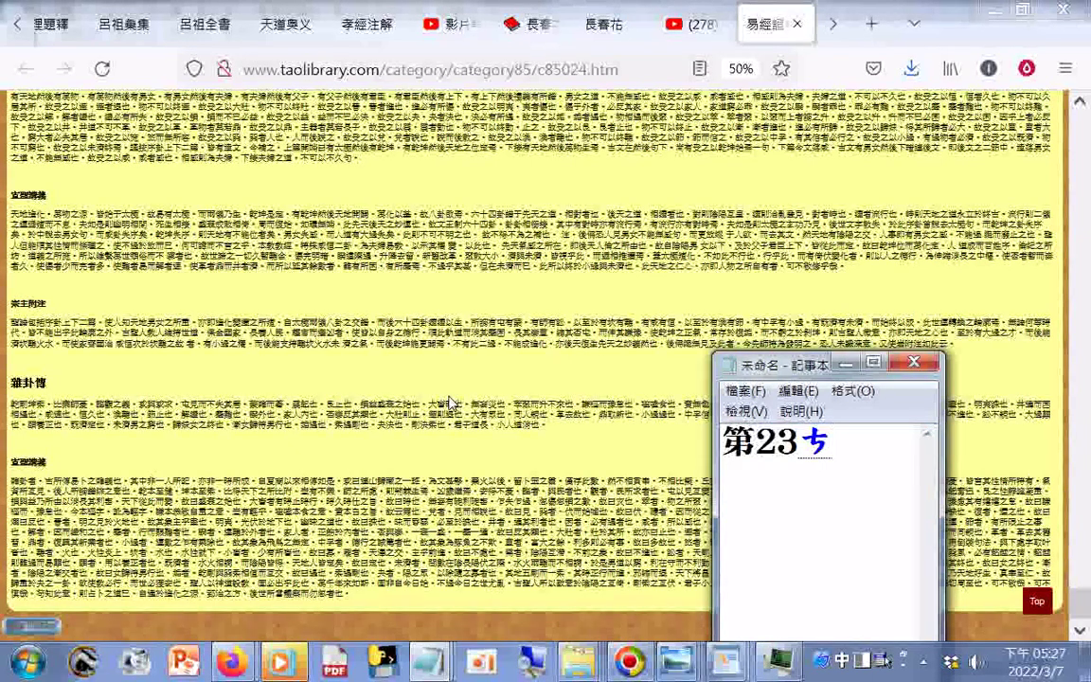
pyautogui.write('k4')
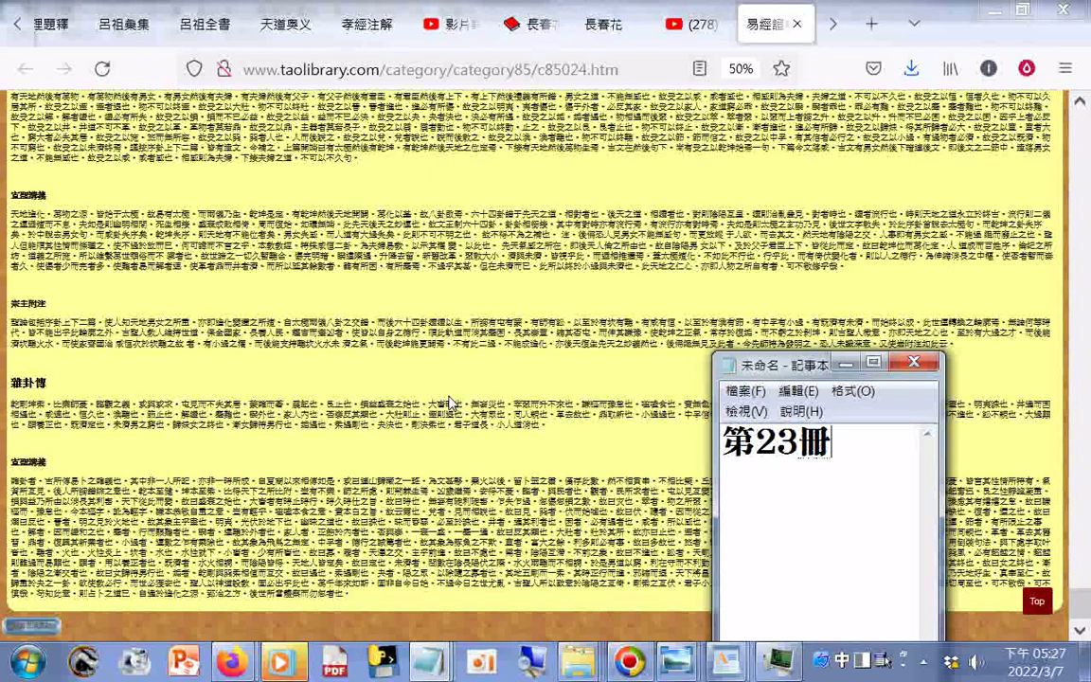
# Add 繫辭傳 after 第23冊 in the note, choosing 繫辭 as the characters for the first two syllables
pyautogui.write('vu4')
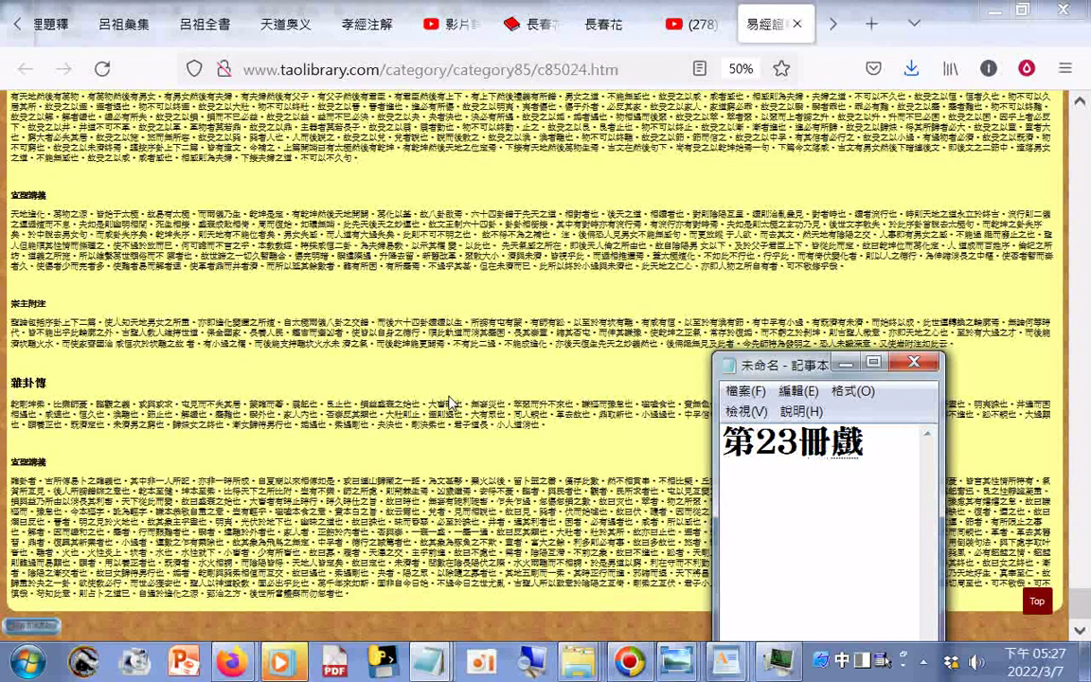
pyautogui.write('h6tj06')
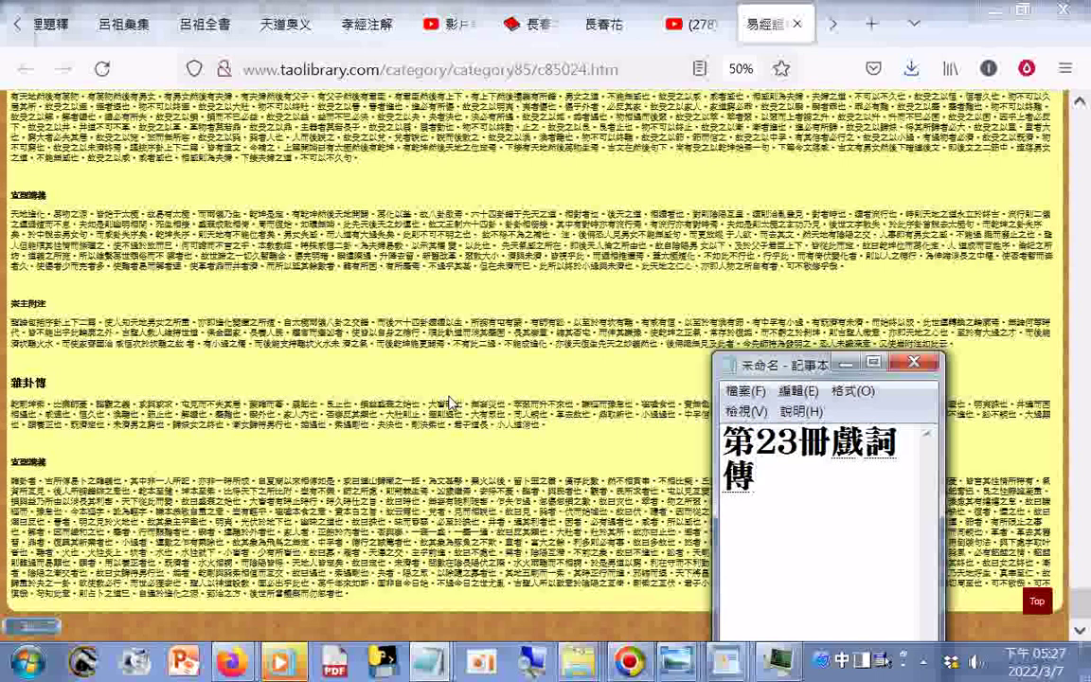
pyautogui.press('Down')
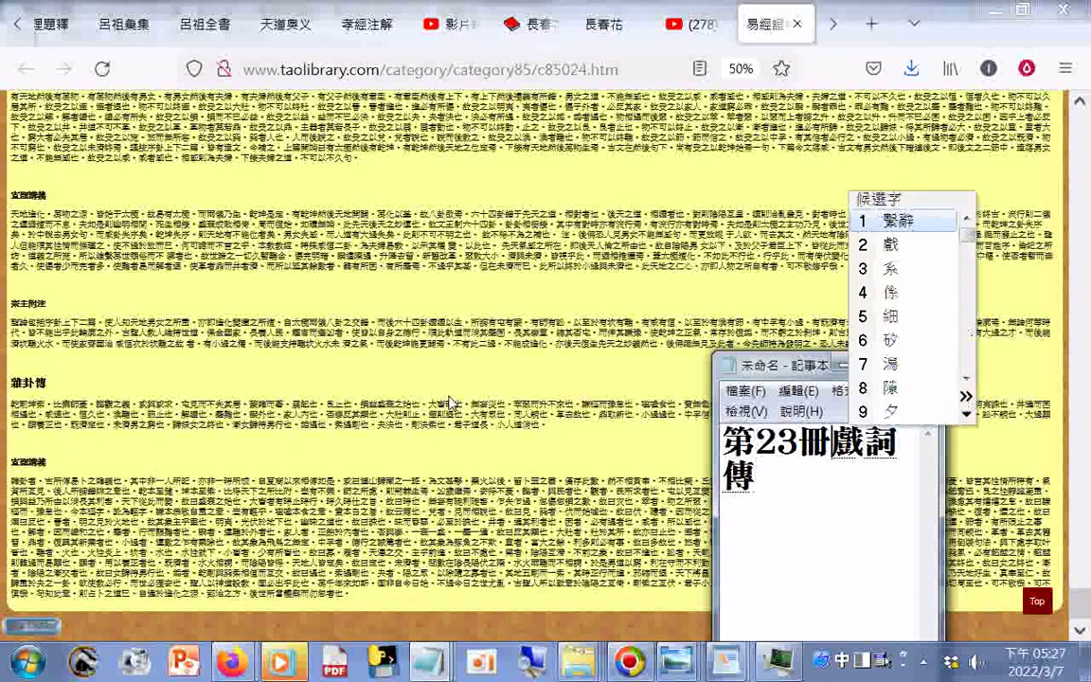
pyautogui.press('Return')
pyautogui.press('Down')
pyautogui.press('Down')
pyautogui.press('Return')
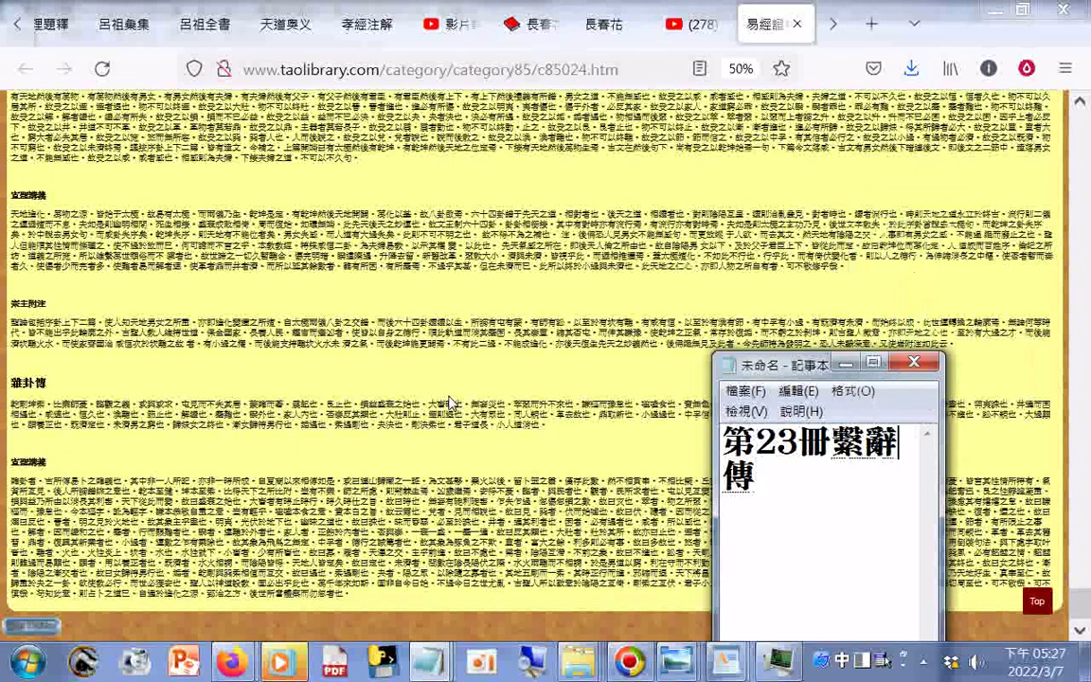
pyautogui.press('Return')
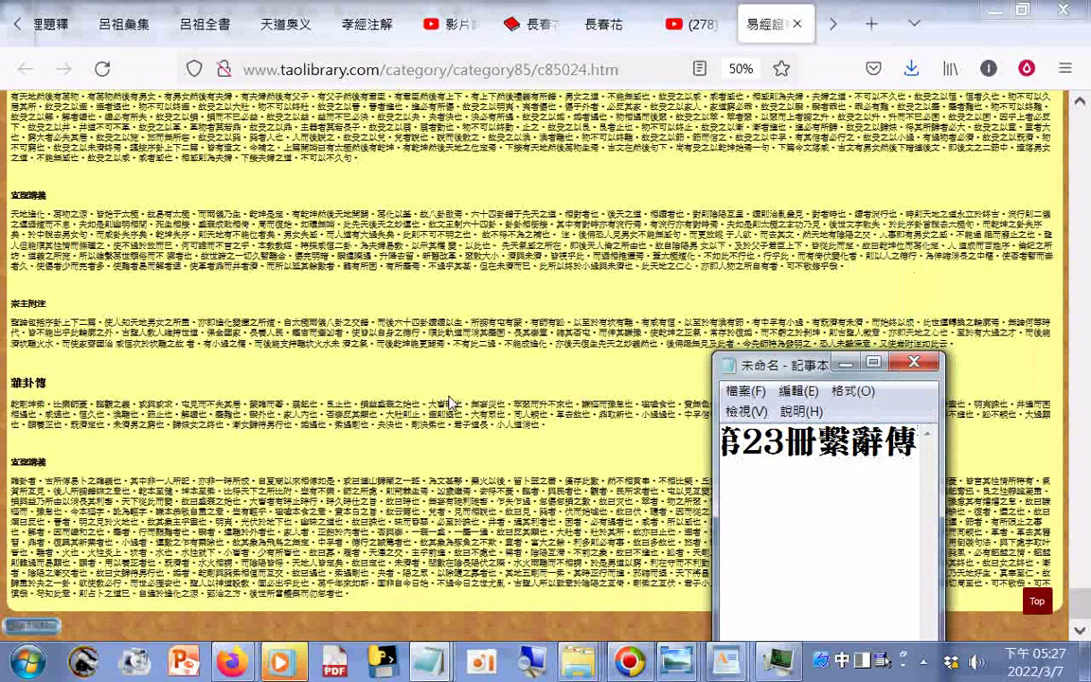
# Copy 第23冊繫辭傳 onto a second line of the note and turn it into 第24冊繫辭傳02
pyautogui.press('Home')
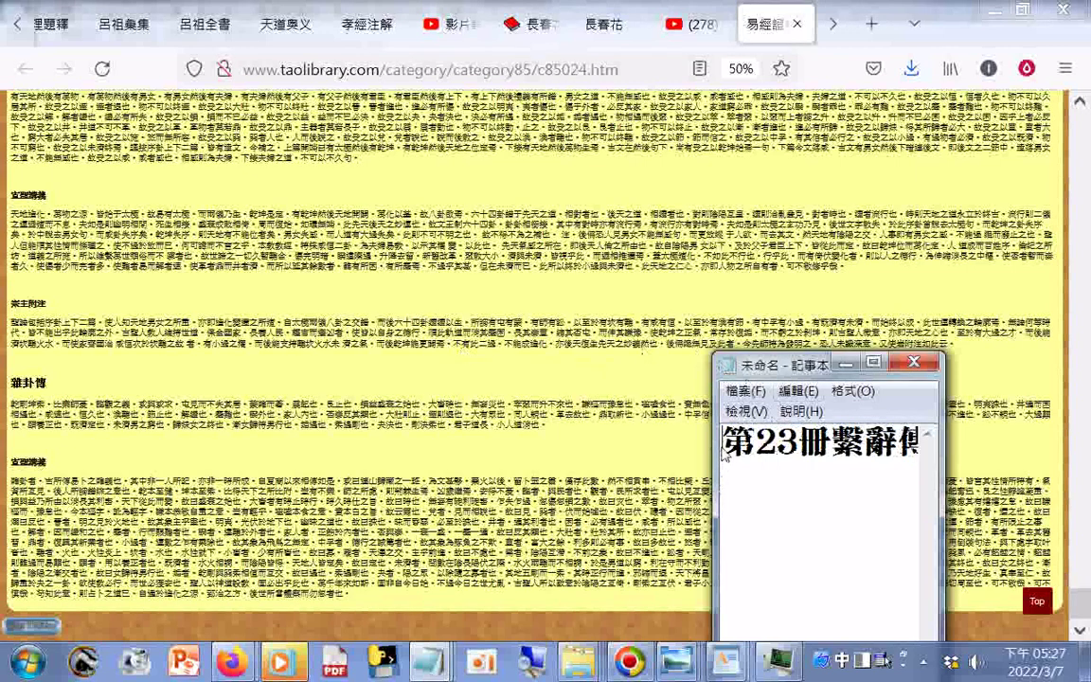
pyautogui.moveTo(718, 461); pyautogui.dragTo(882, 442)
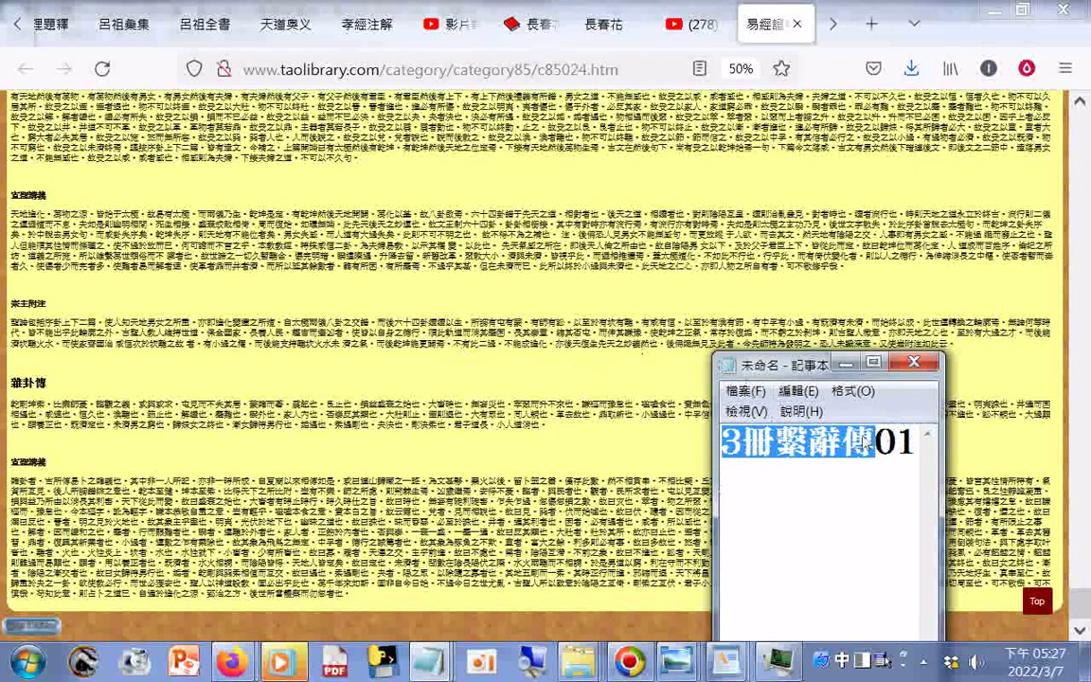
pyautogui.rightClick(882, 442)
pyautogui.click(904, 231)
pyautogui.click(765, 482)
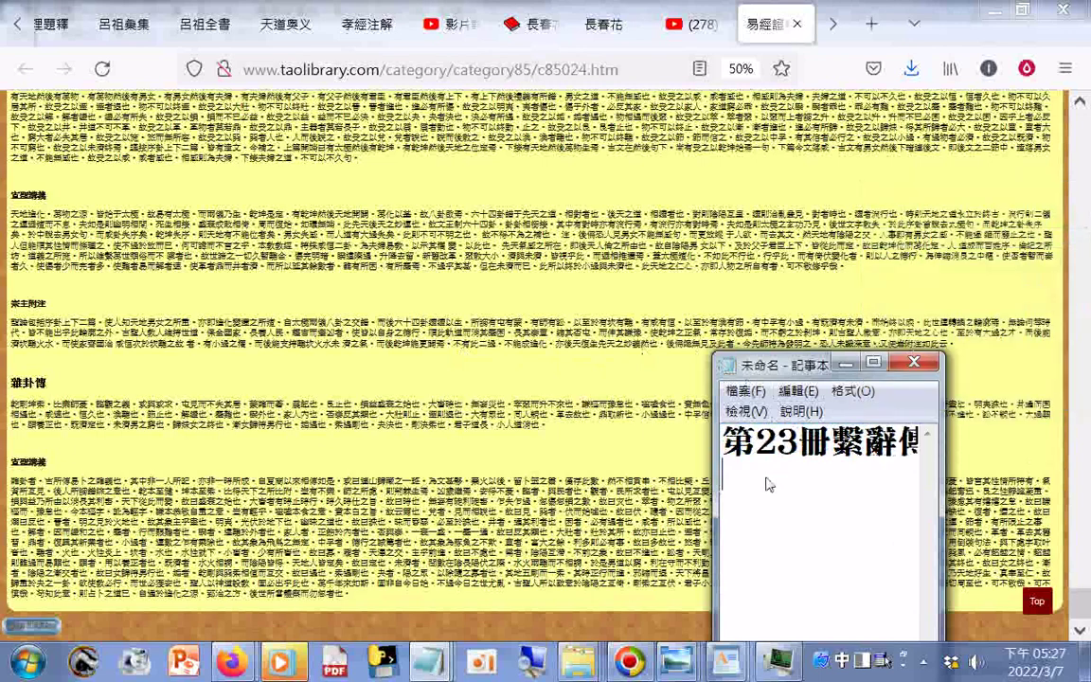
pyautogui.rightClick(784, 463)
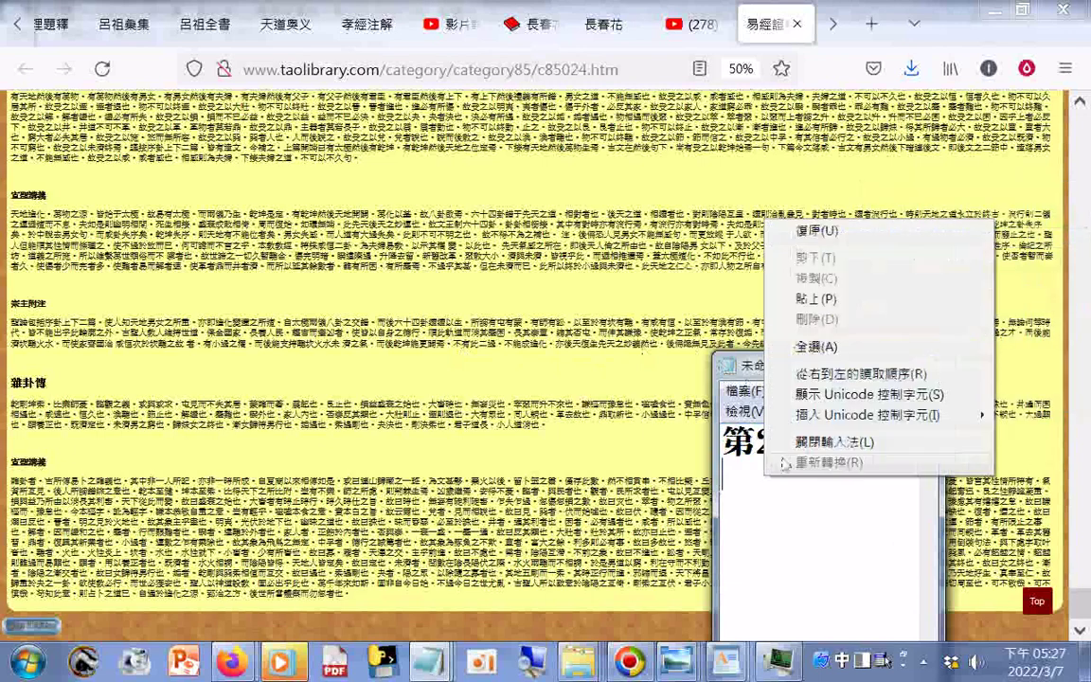
pyautogui.press('p')
pyautogui.moveTo(774, 470); pyautogui.dragTo(794, 470)
pyautogui.write('4冊繫辭傳')
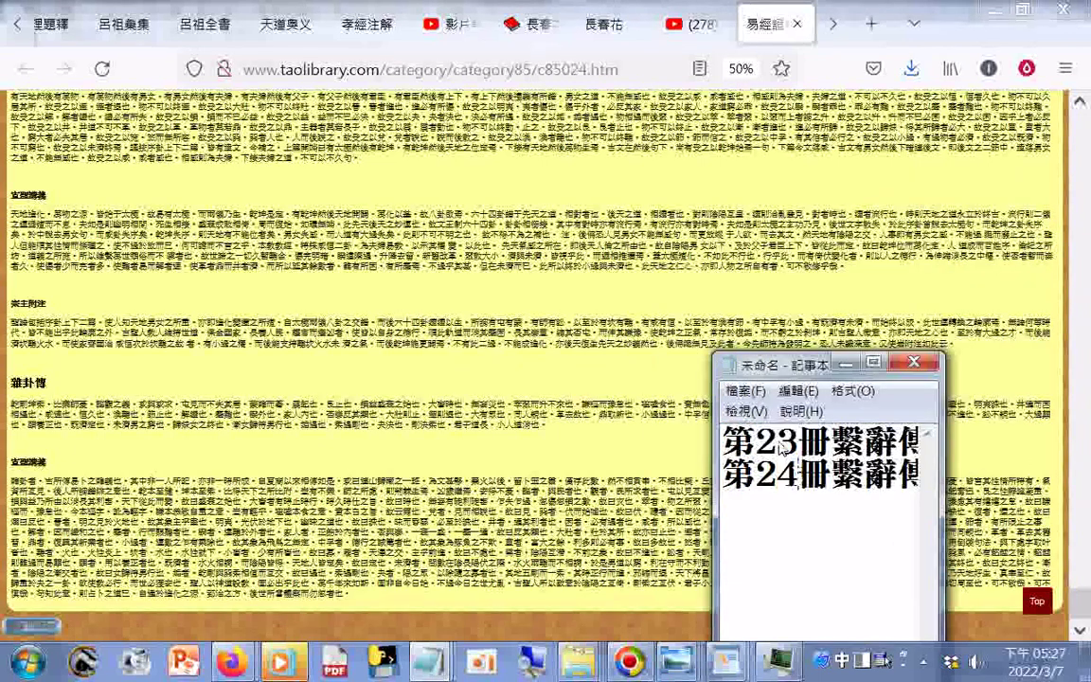
pyautogui.press('End')
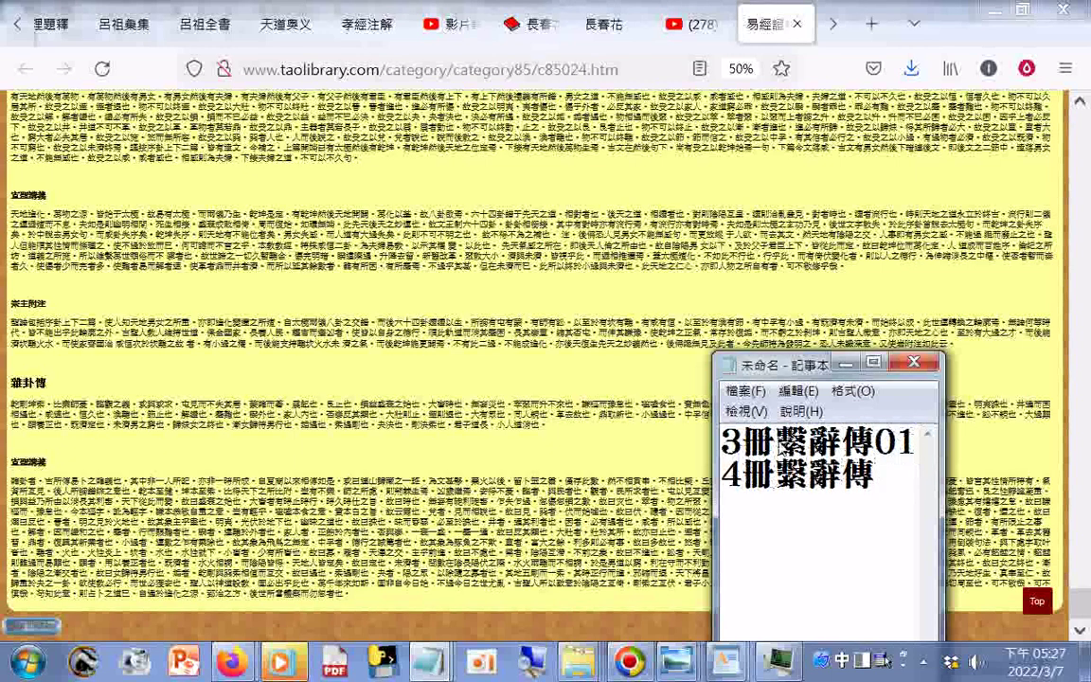
pyautogui.write('02')
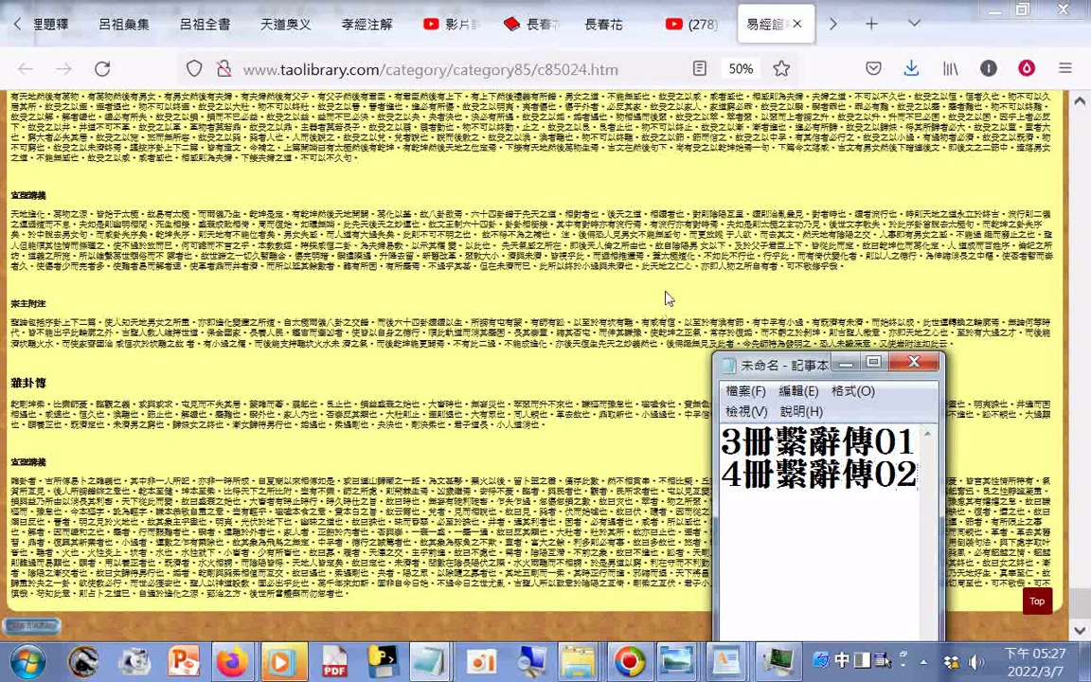
# Start a third line in the note and write 說卦傳
pyautogui.press('Return')
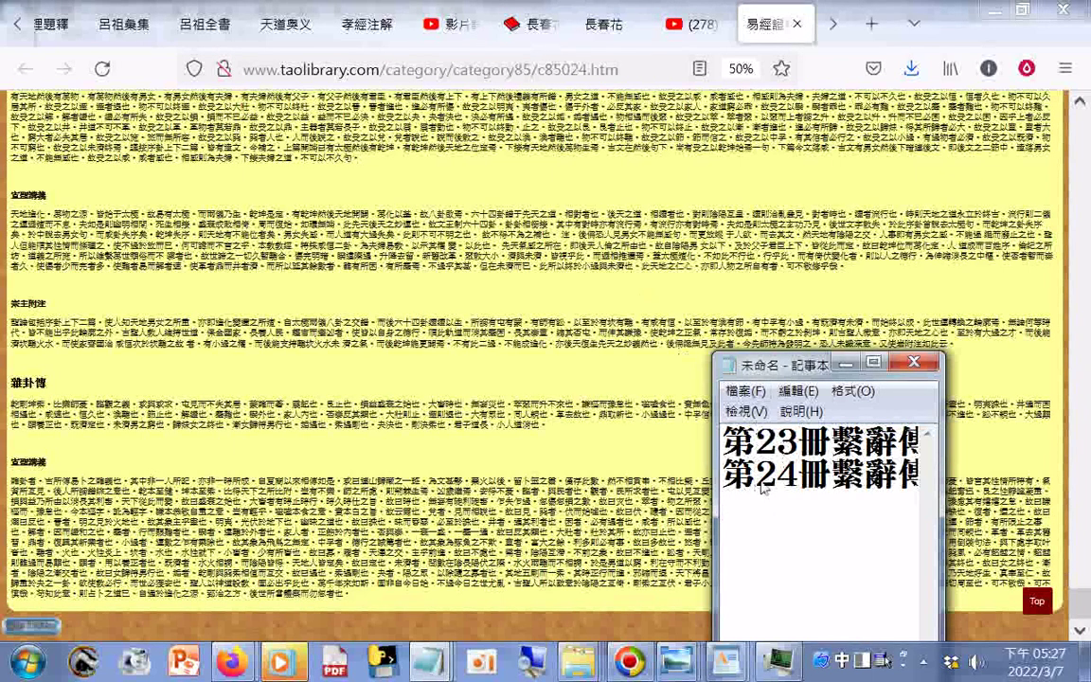
pyautogui.write('ㄕㄨㄛ')
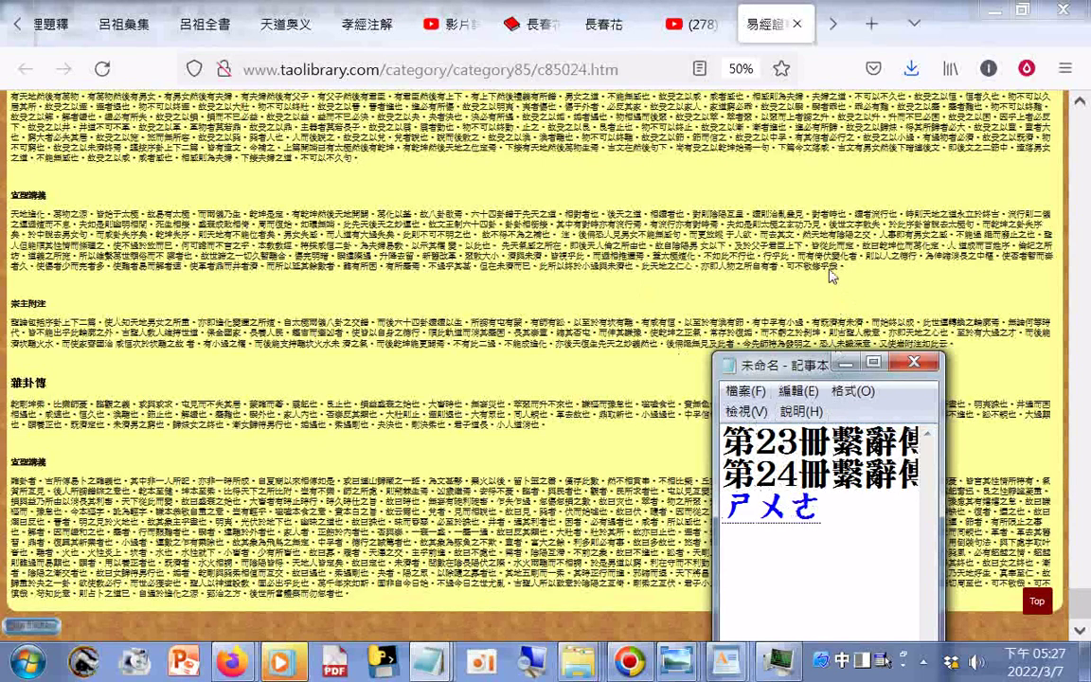
pyautogui.write(' ㄍㄨㄚ')
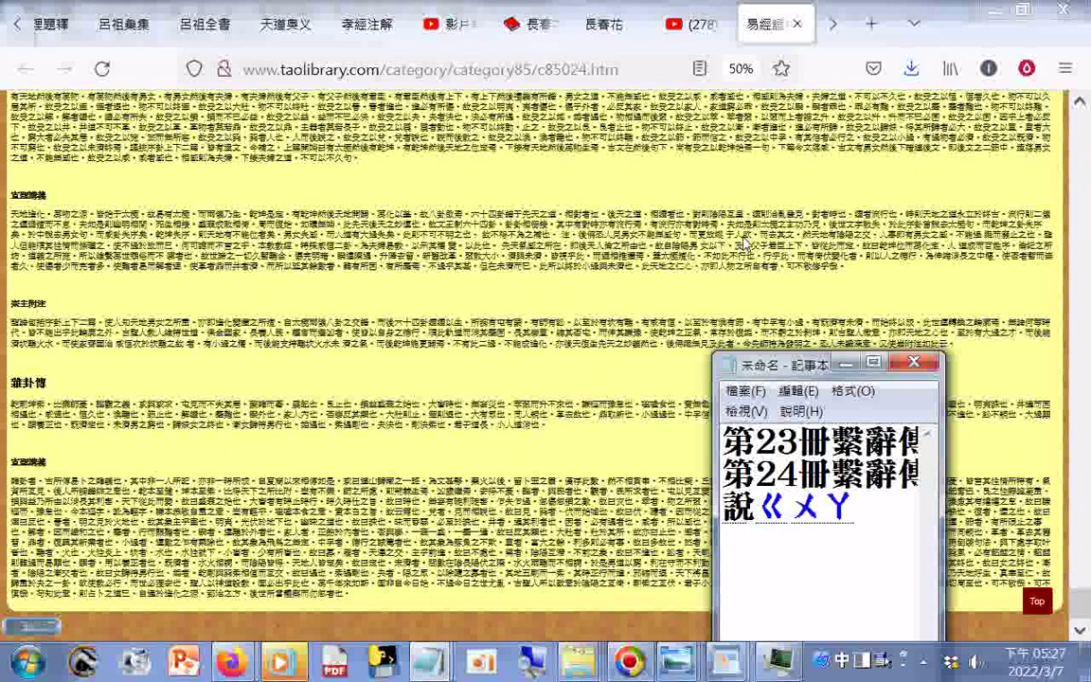
pyautogui.write('ˋㄓㄨㄢˋ')
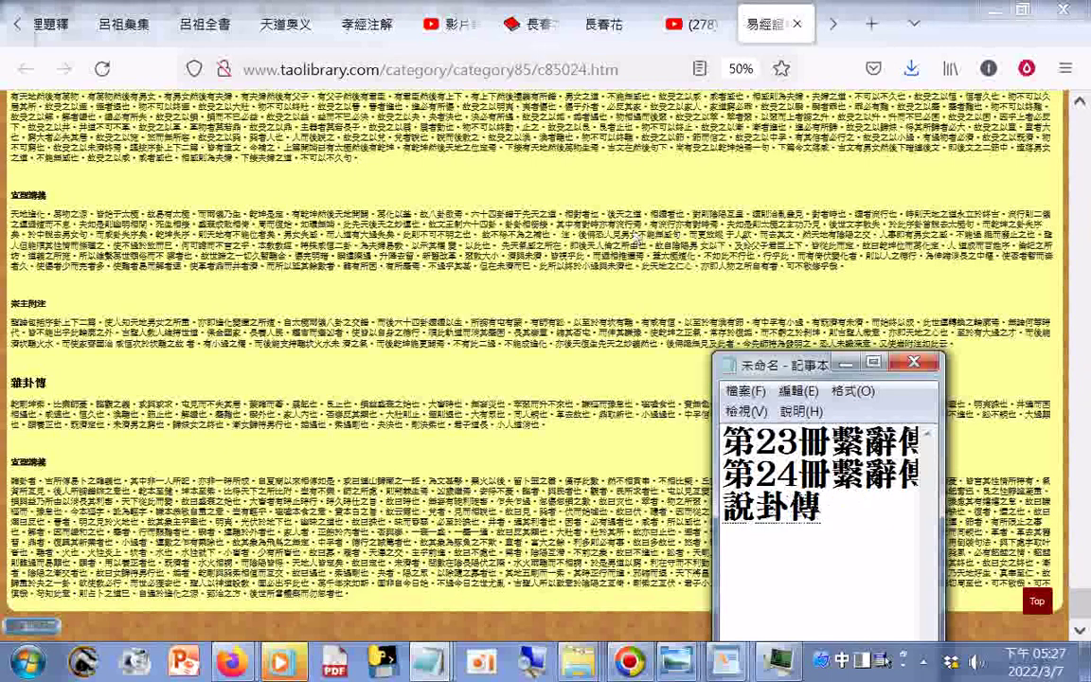
pyautogui.press('Return')
# Add the syllables for 序卦傳 after 說卦傳, choosing 序 as the character for the first one
pyautogui.write('ㄒㄩˋ')
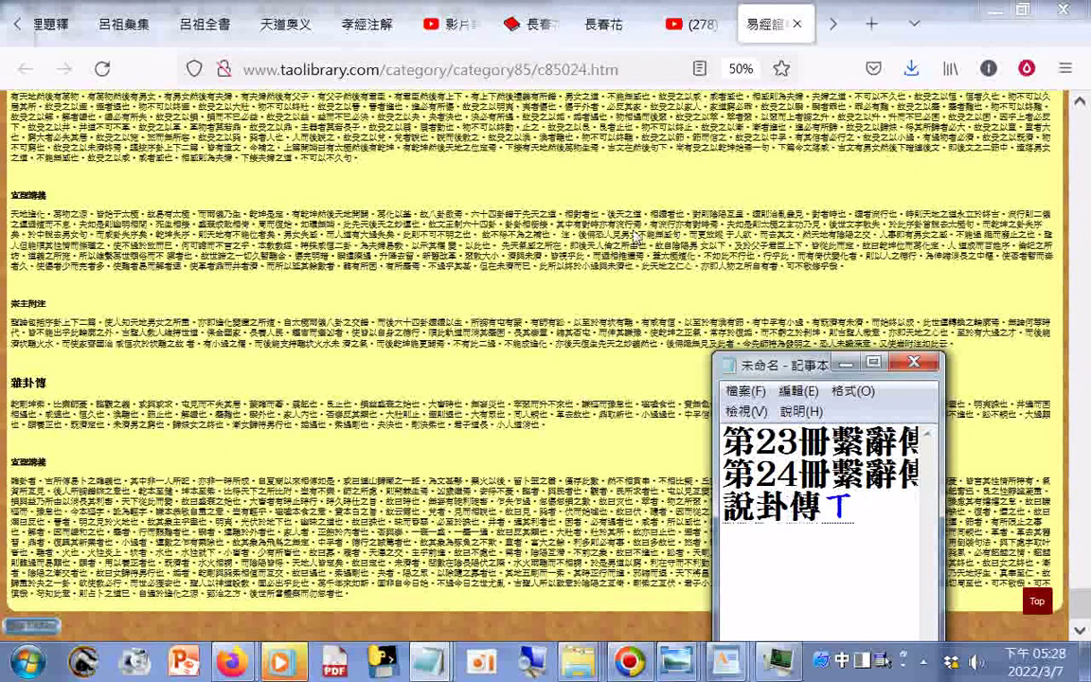
pyautogui.press('Return')
pyautogui.write('ㄐ')
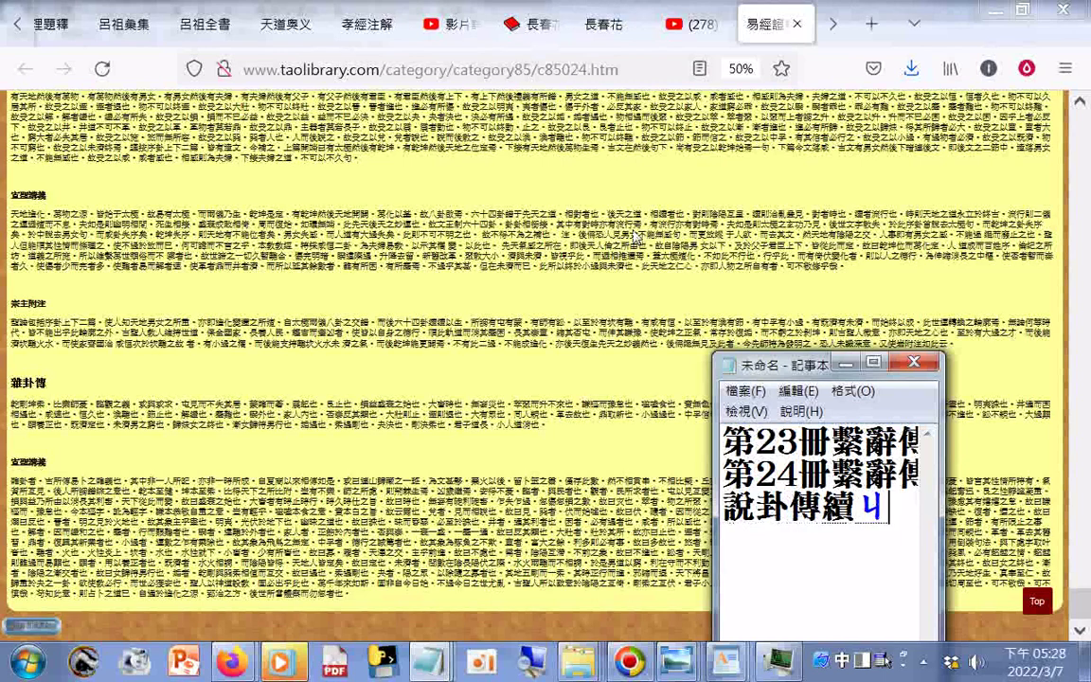
pyautogui.press('BackSpace')
pyautogui.write('《ㄨㄚˋㄔㄨㄢˊ')
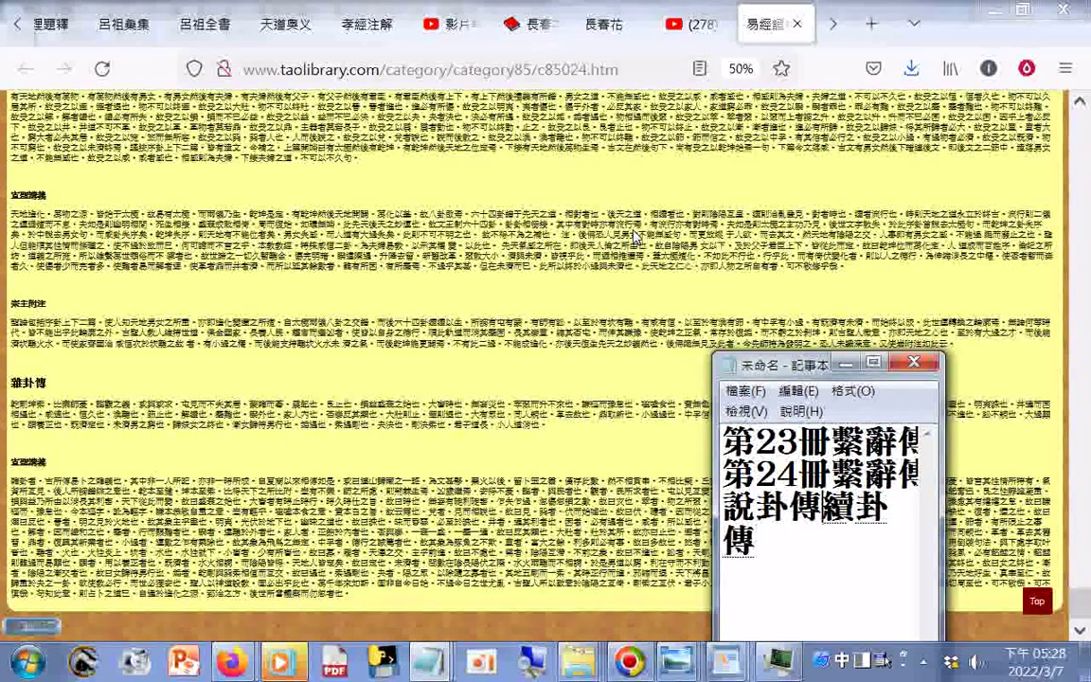
pyautogui.press('Left')
pyautogui.press('Left')
pyautogui.press('Down')
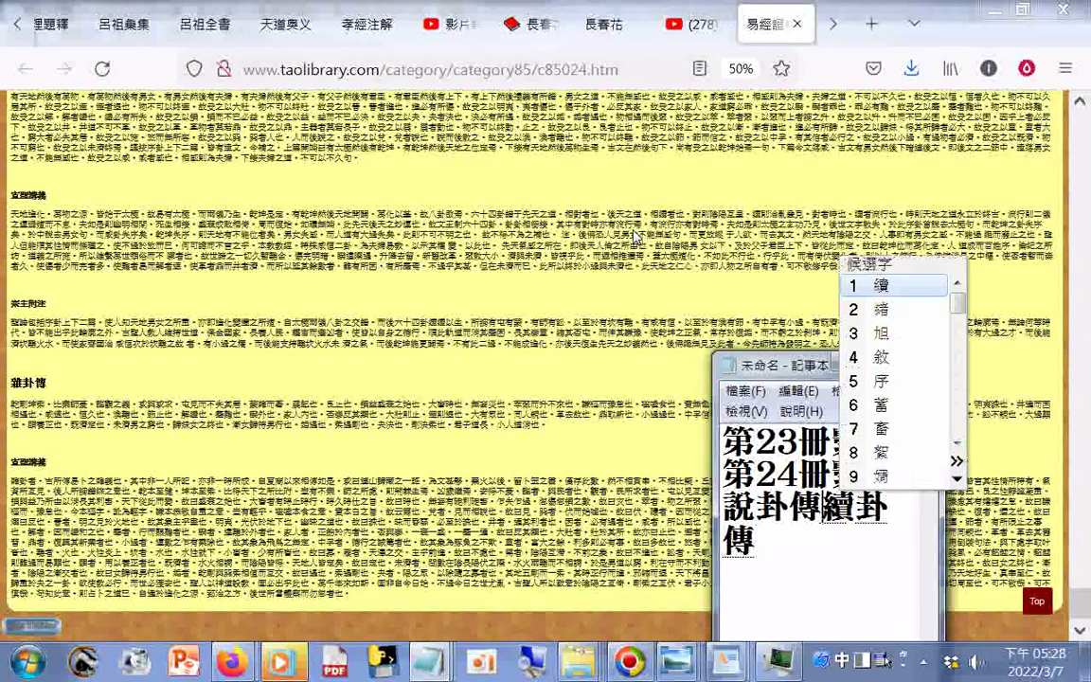
pyautogui.press('Right')
pyautogui.press('5')
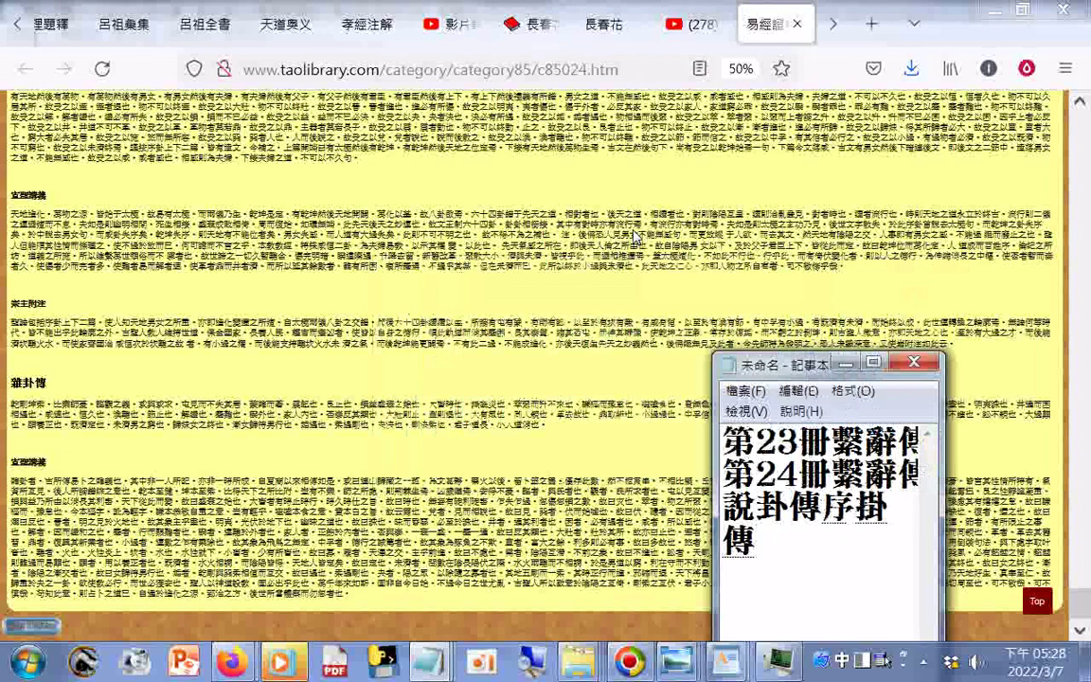
# Replace the wrong character 掛 after 序 with 卦, giving 序卦傳
pyautogui.press('Return')
pyautogui.press('Left')
pyautogui.press('BackSpace')
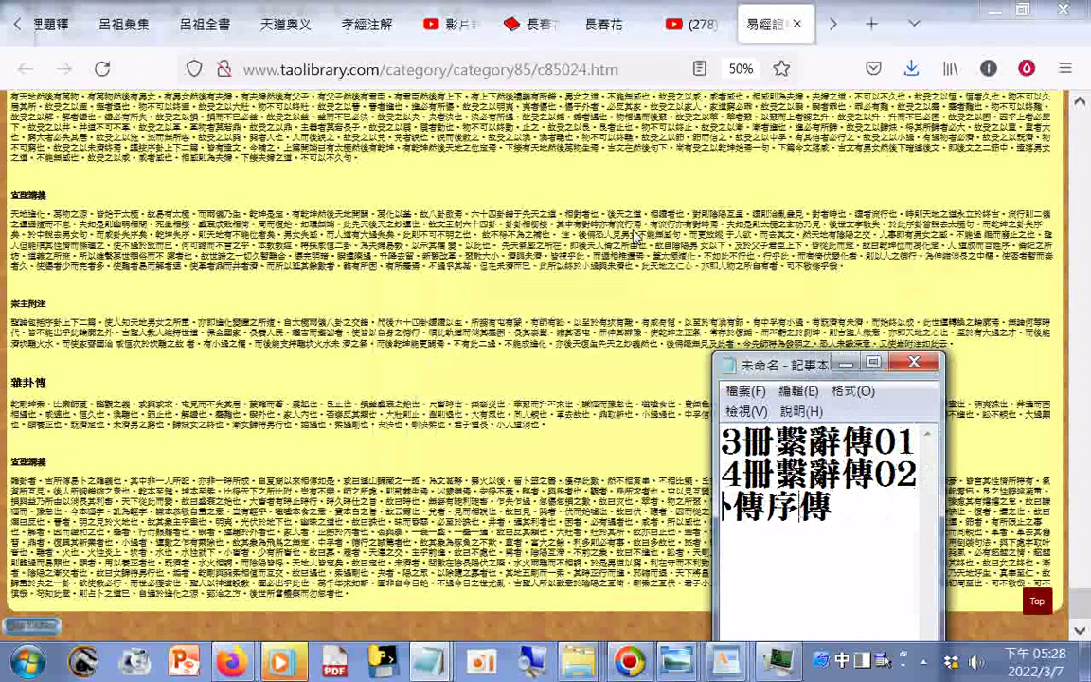
pyautogui.write('ej84')
pyautogui.press('Down')
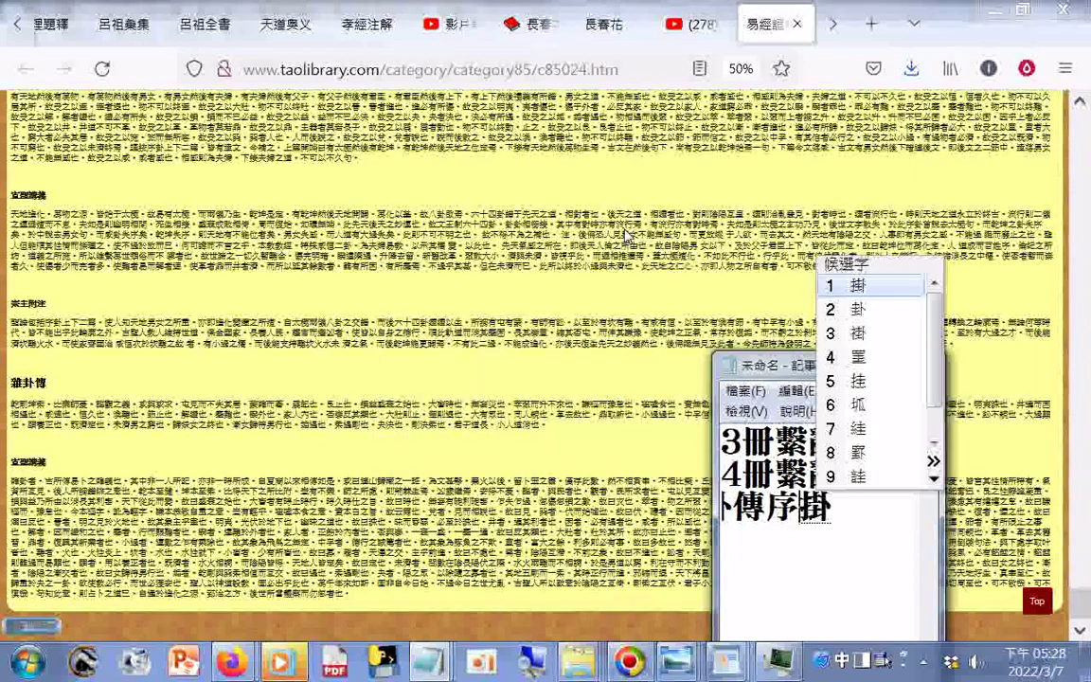
pyautogui.press('2')
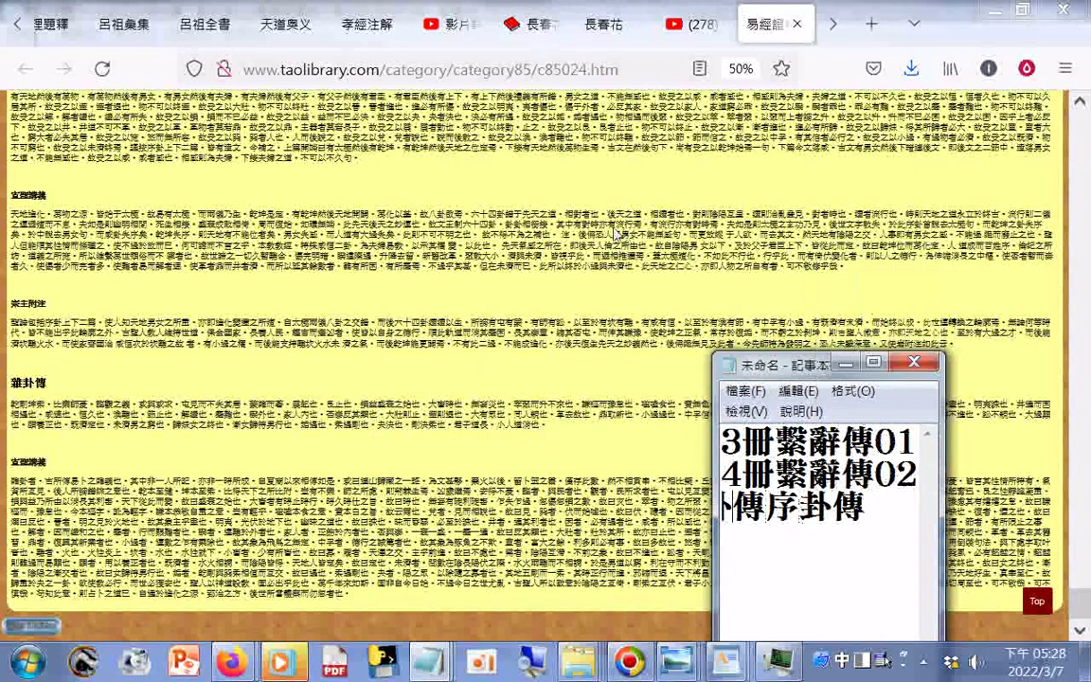
# Append 雜卦傳 to the end of the third line, choosing 雜 in place of 砸
pyautogui.press('Home')
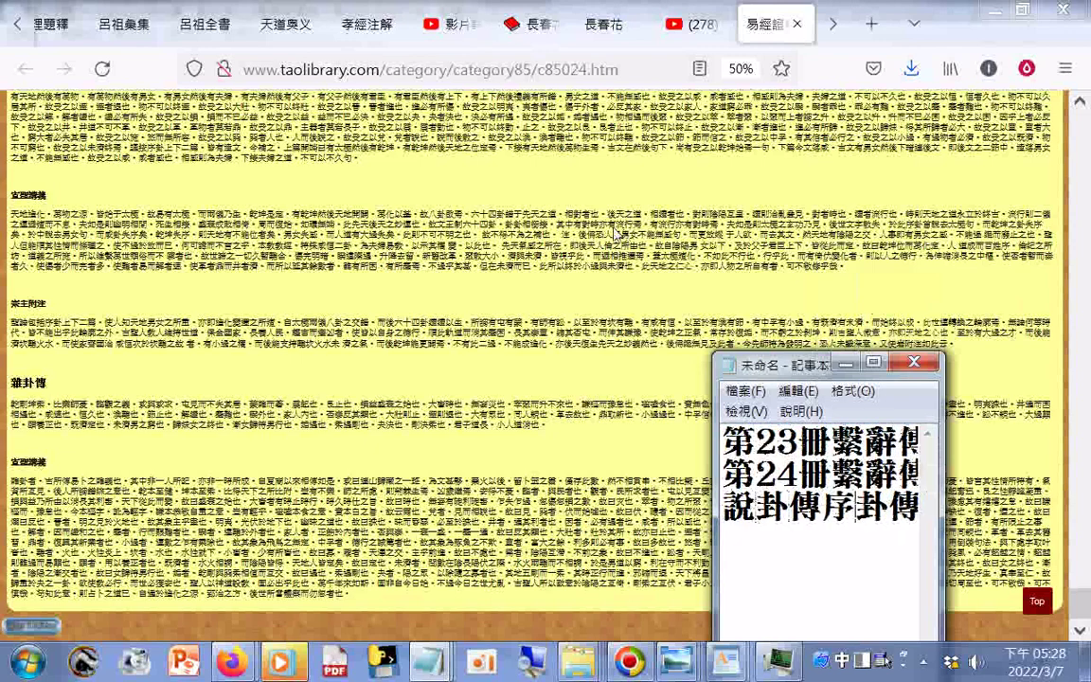
pyautogui.press('End')
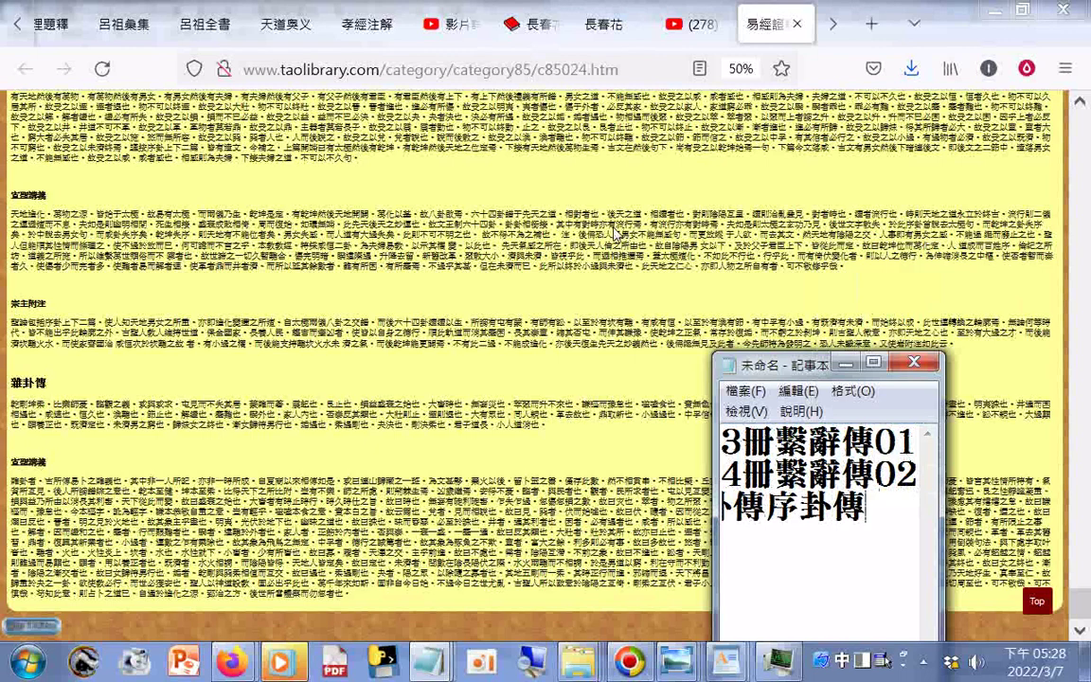
pyautogui.write('砸卦')
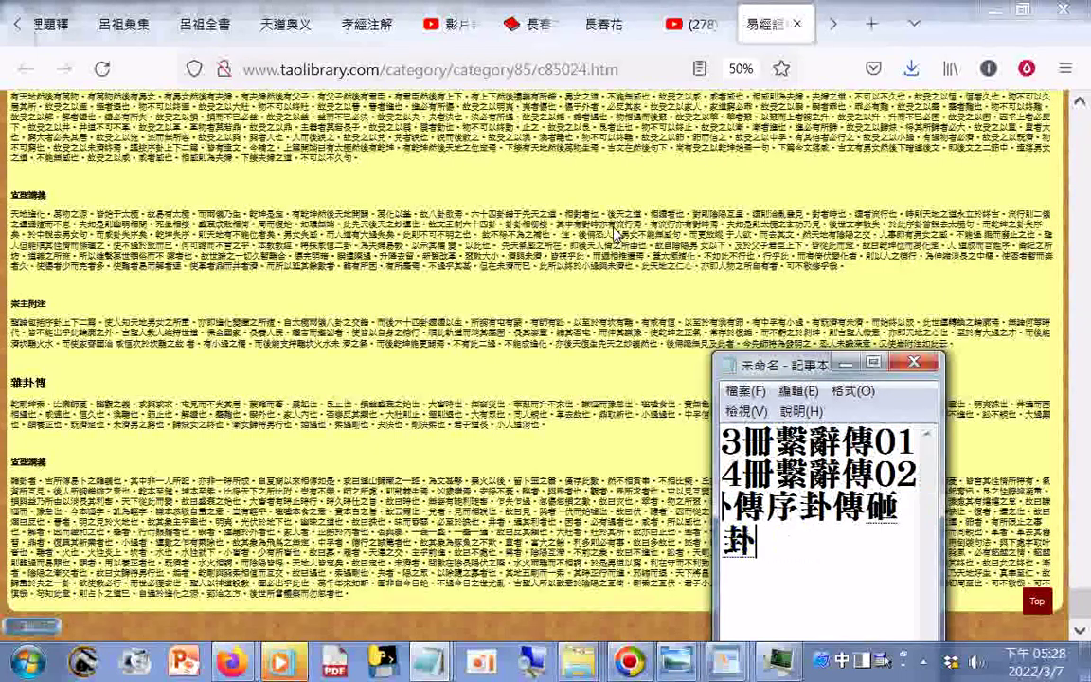
pyautogui.press('Left')
pyautogui.press('Down')
pyautogui.press('Return')
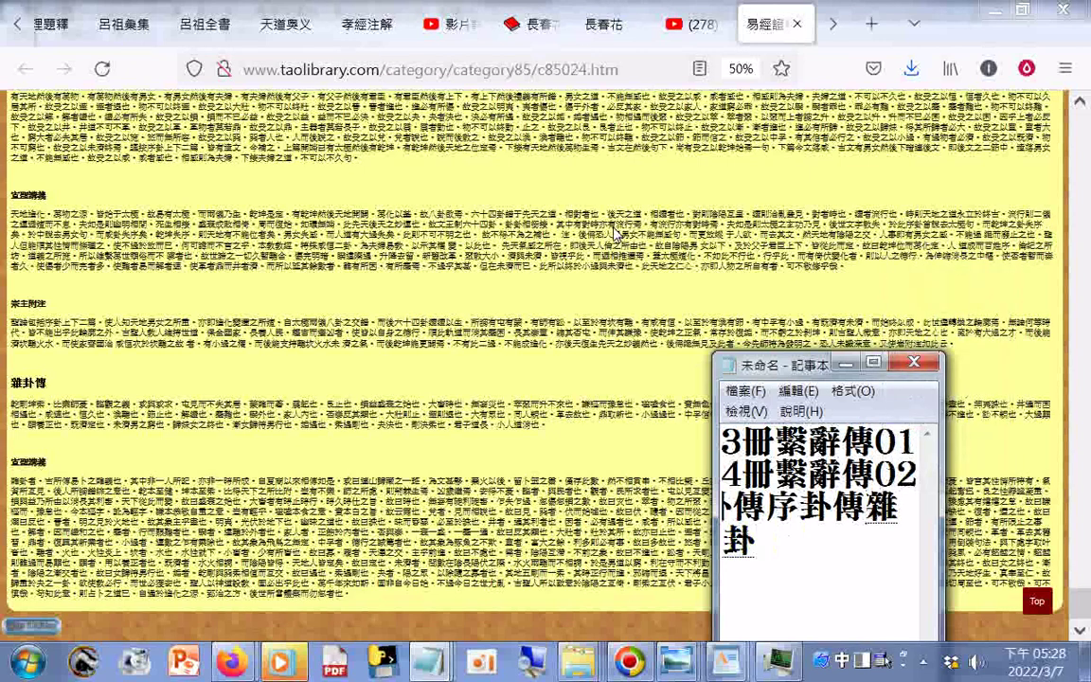
pyautogui.write('ㄓㄨㄢ')
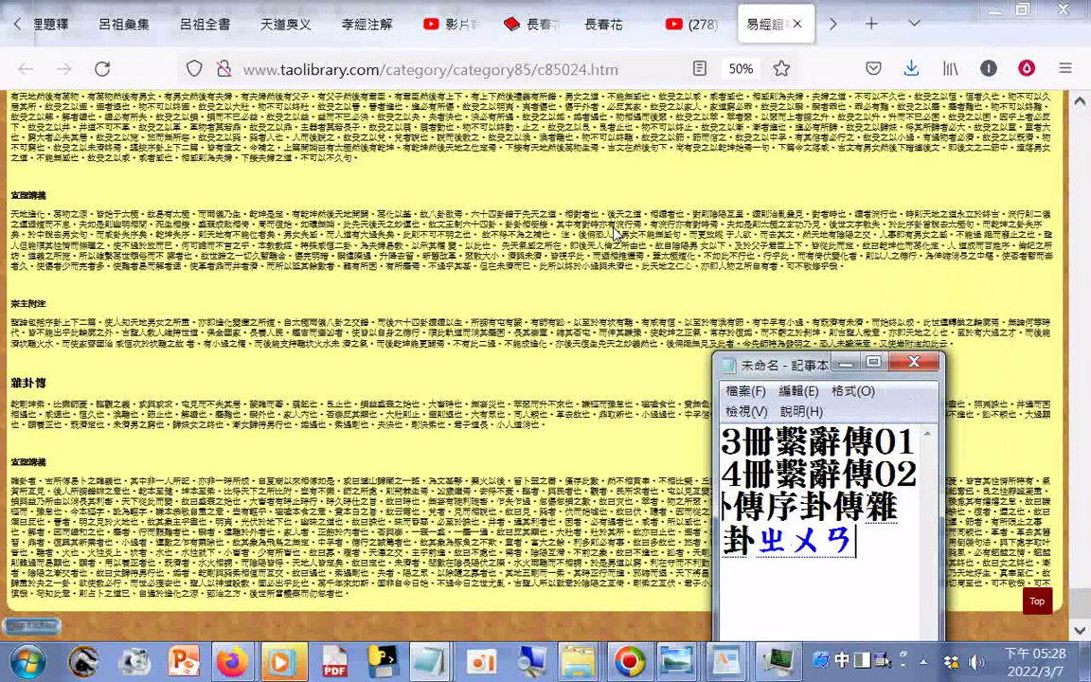
pyautogui.write('6')
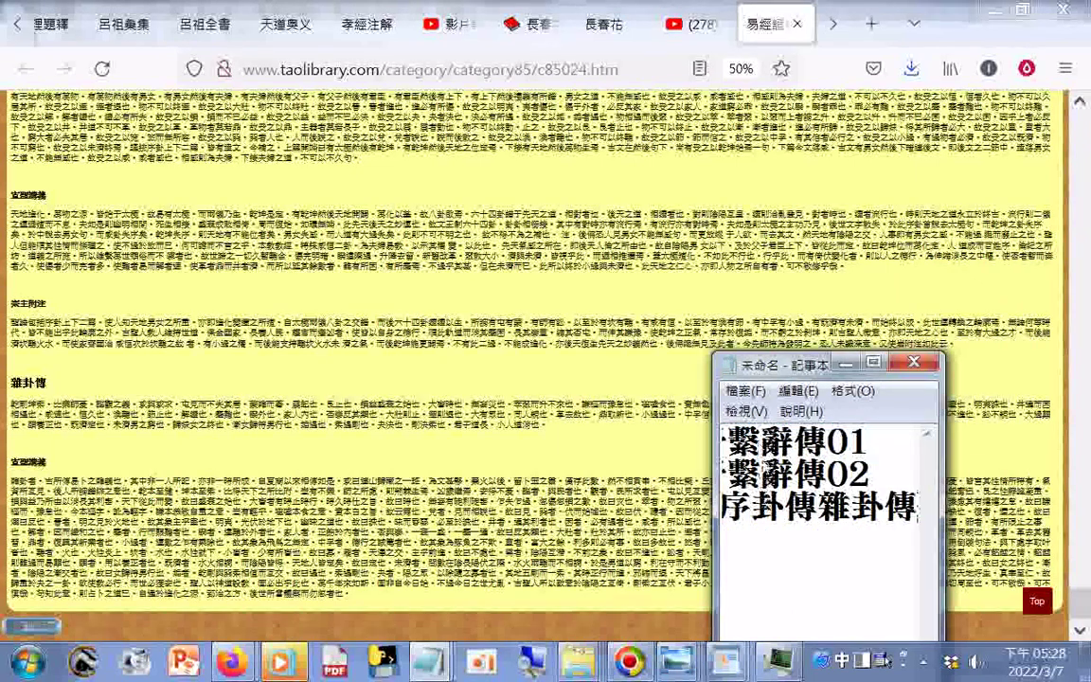
# Copy the note's first line, 第23冊繫辭傳01, and enter it as the file name for saving the note
pyautogui.hotkey('shift', 'Up')
pyautogui.hotkey('shift', 'Up')
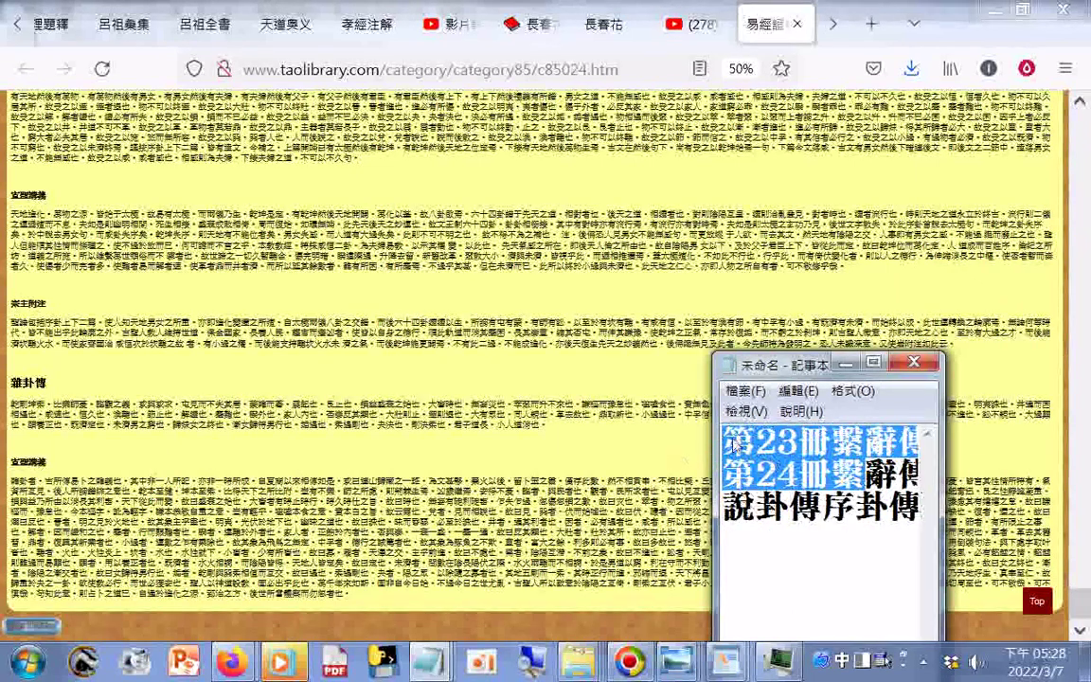
pyautogui.moveTo(725, 442); pyautogui.dragTo(923, 448)
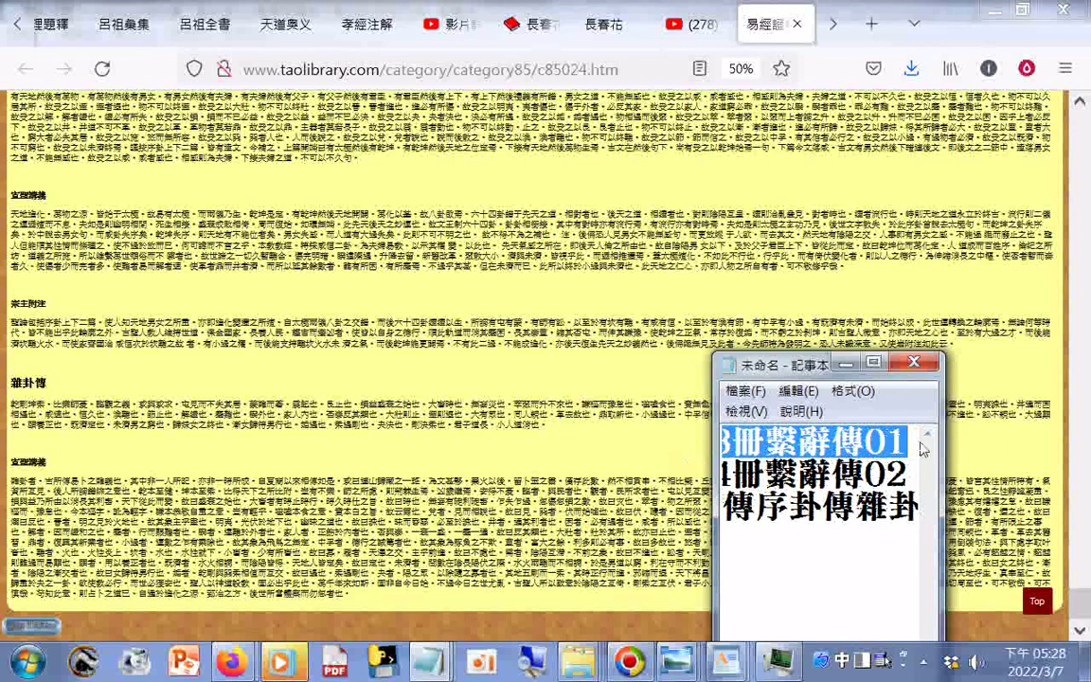
pyautogui.rightClick(923, 448)
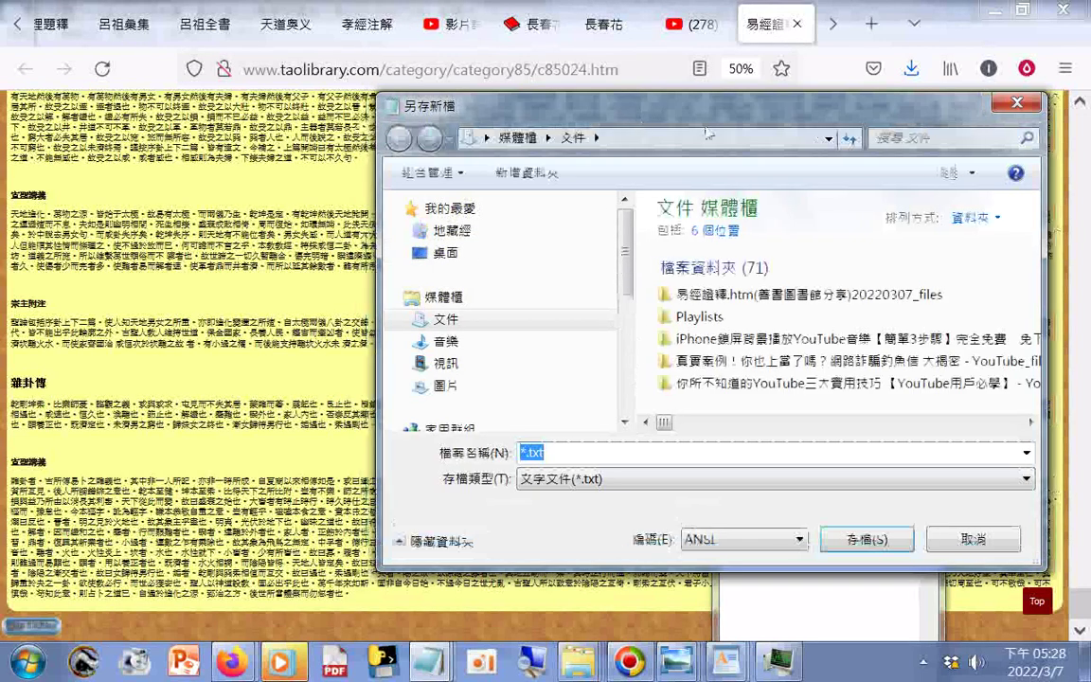
pyautogui.moveTo(708, 134); pyautogui.dragTo(811, 188)
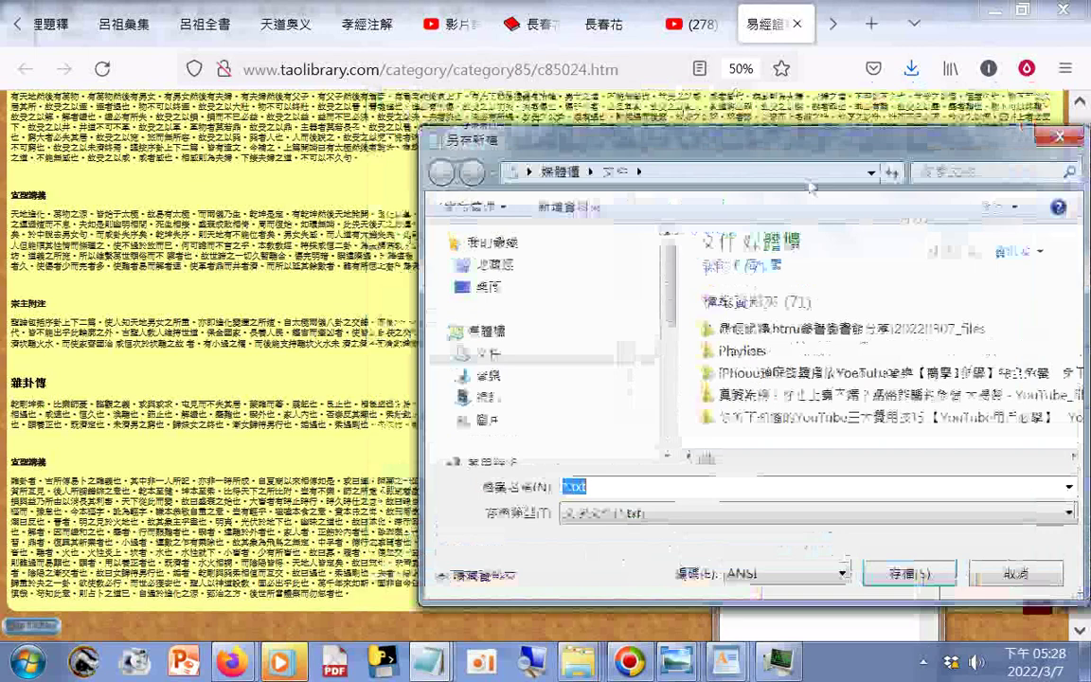
pyautogui.write('第24冊繫辭傳01')
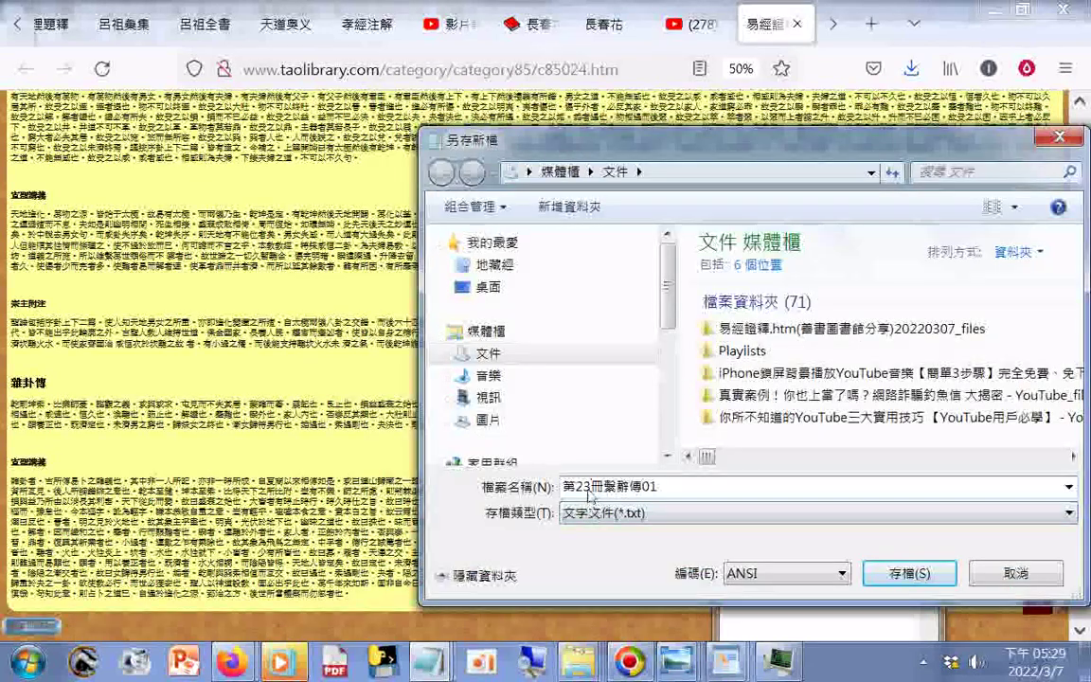
# Edit the file name to read 第23、24冊含繫辭傳01
pyautogui.click(580, 488)
pyautogui.write('324')
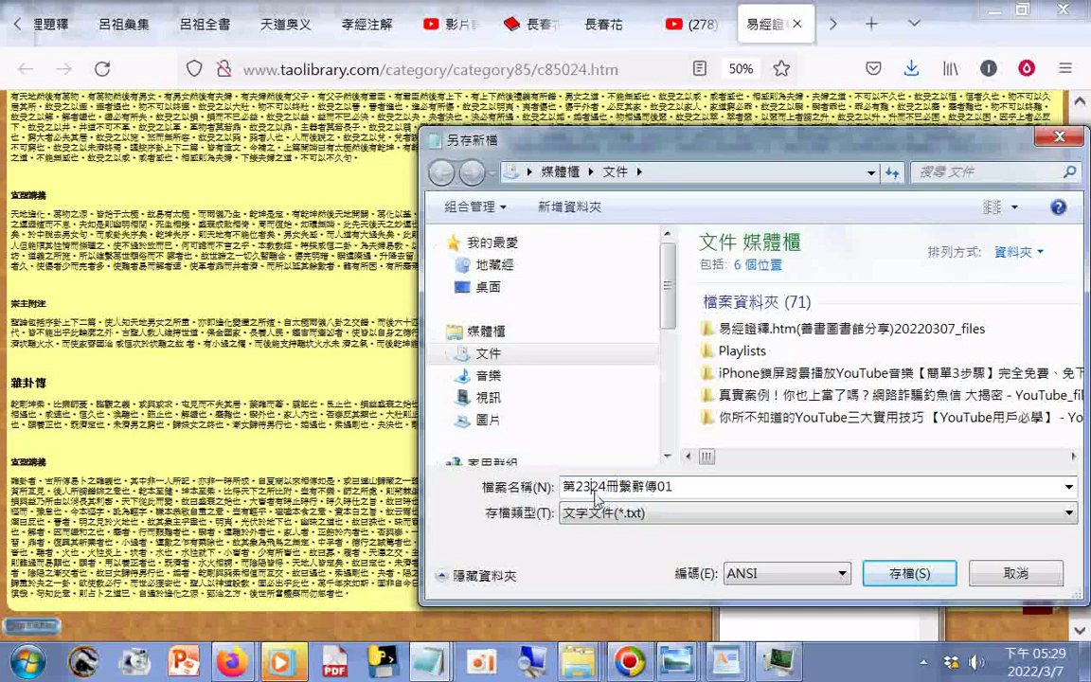
pyautogui.write('、')
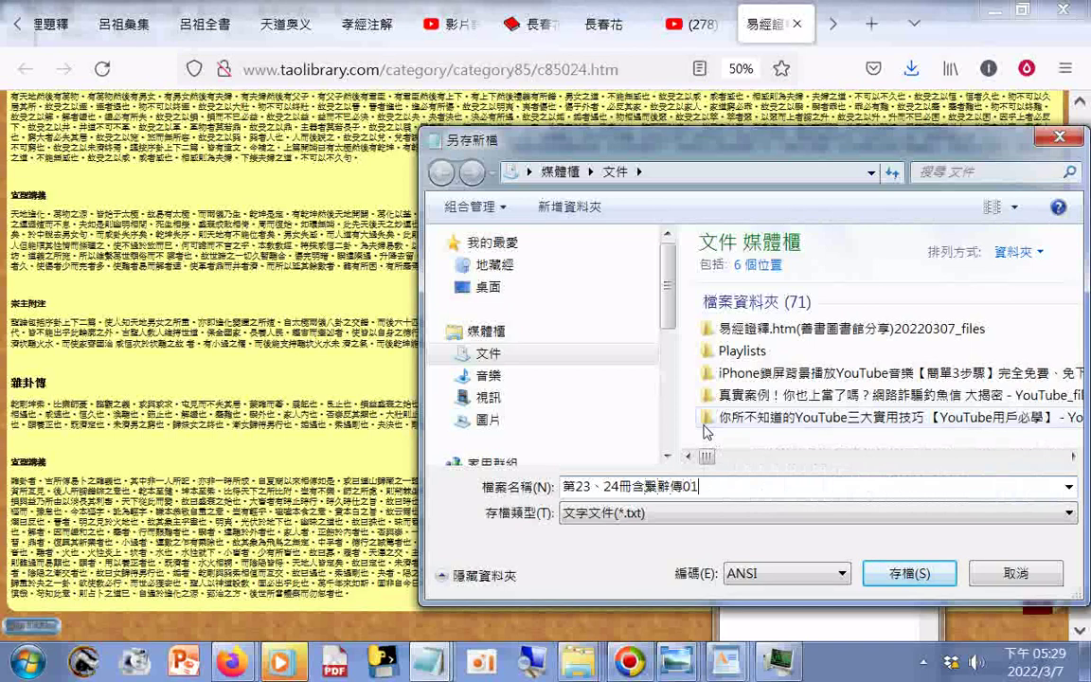
# Extend the file name after 繫辭傳01 with ...16章_+說卦傳
pyautogui.write('_0')
pyautogui.write('6')
pyautogui.press('BackSpace')
pyautogui.press('BackSpace')
pyautogui.write('16')
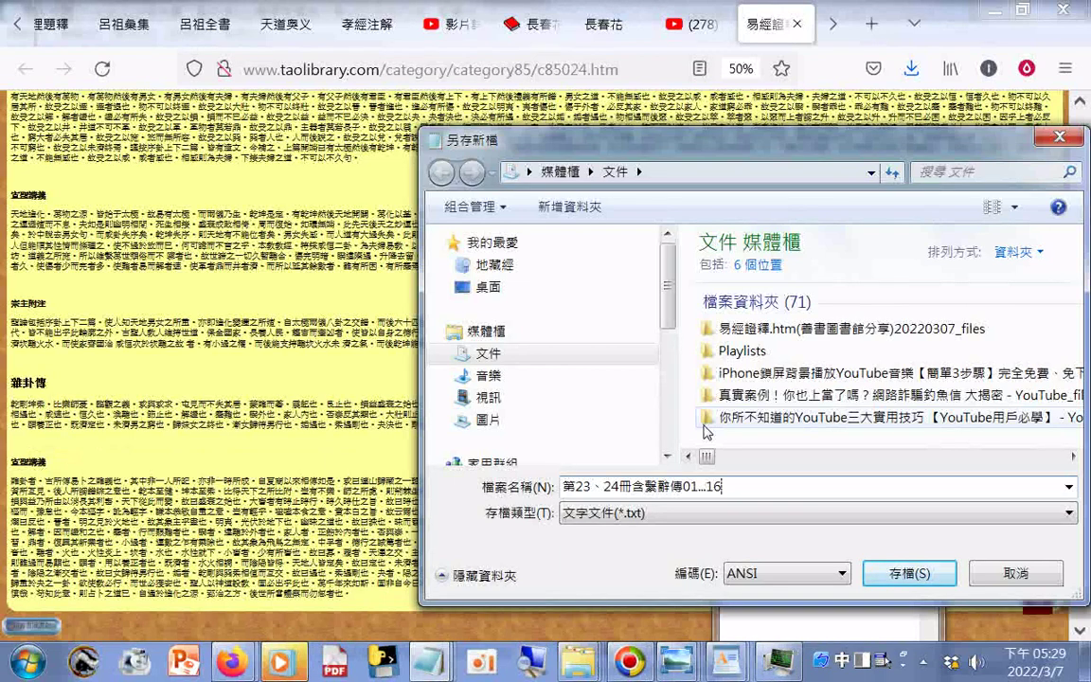
pyautogui.write('ㄓㄤ')
pyautogui.press('space')
pyautogui.press('Return')
pyautogui.write('_+說')
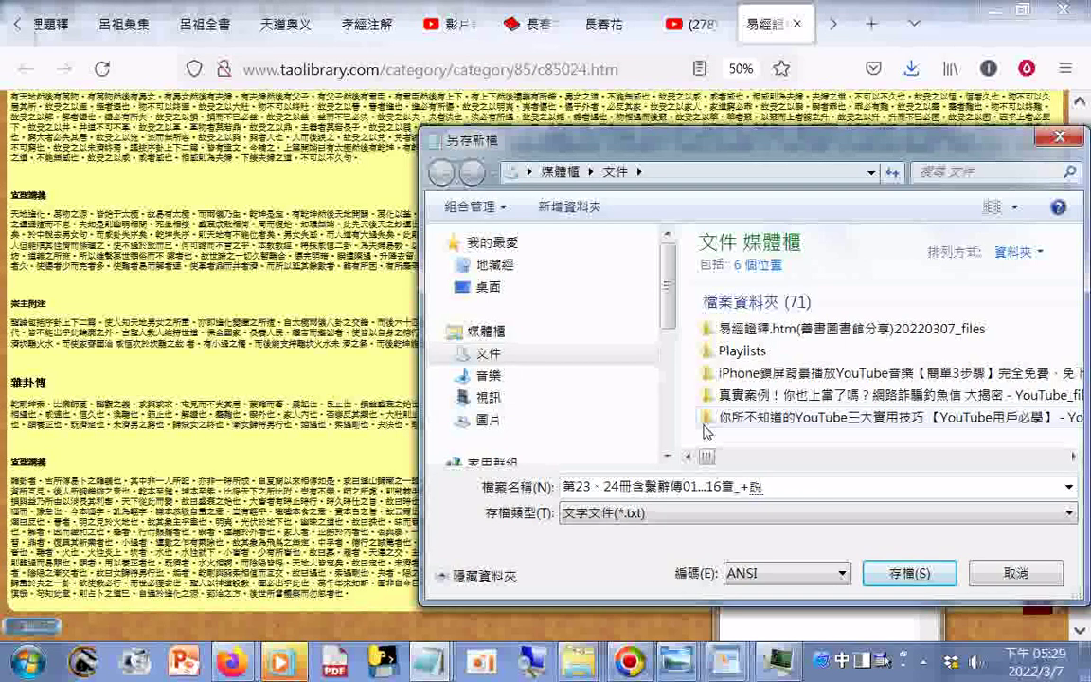
pyautogui.write('ㄍㄨㄚˋㄓ')
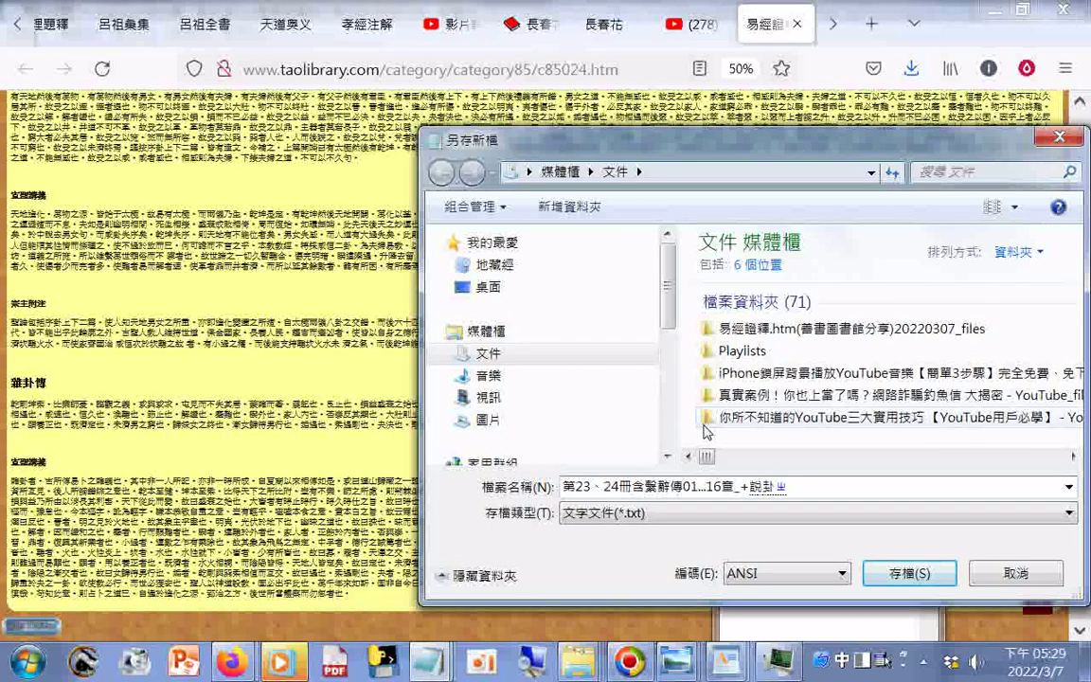
pyautogui.write('ㄨㄢˊ')
pyautogui.press('Return')
# Append +序卦傳+雜卦傳 to the end of the file name
pyautogui.write('+ㄒㄩˋ')
pyautogui.write('ㄍㄨㄚˋㄓㄨㄢˊ')
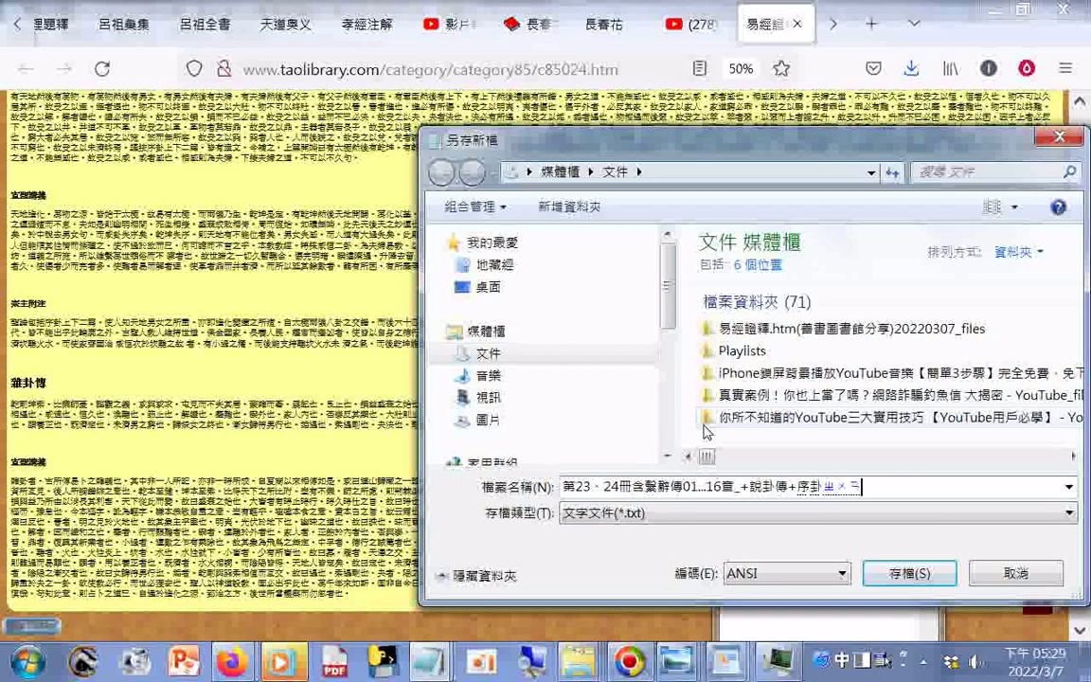
pyautogui.press('Return')
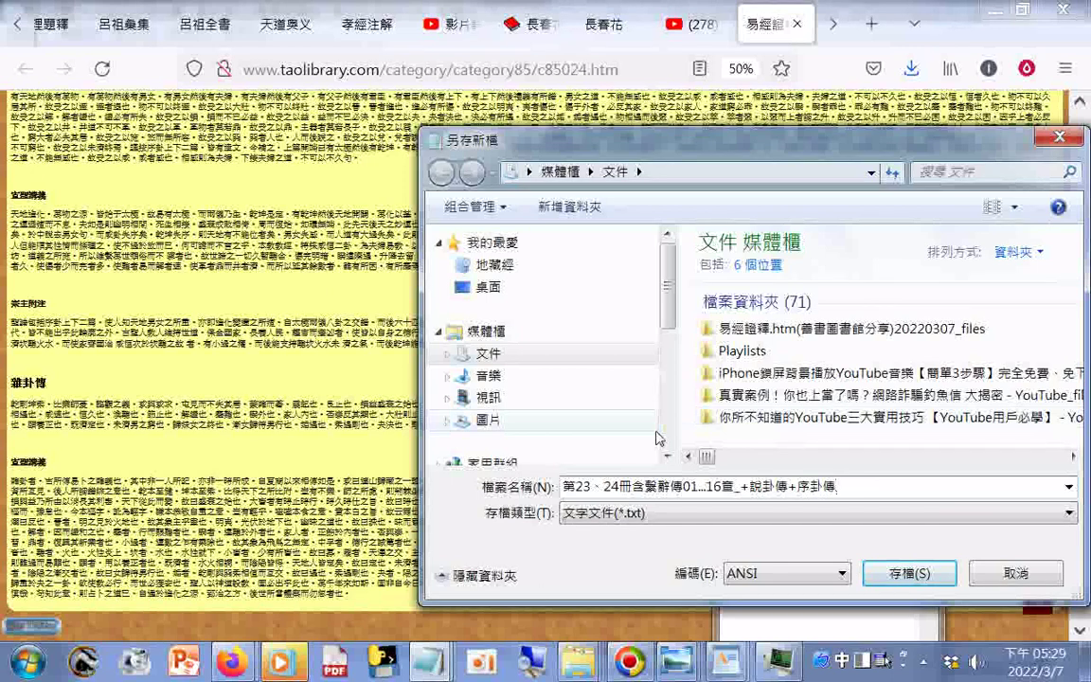
pyautogui.write('+ㄗㄚˊㄍㄨㄚˋㄔ')
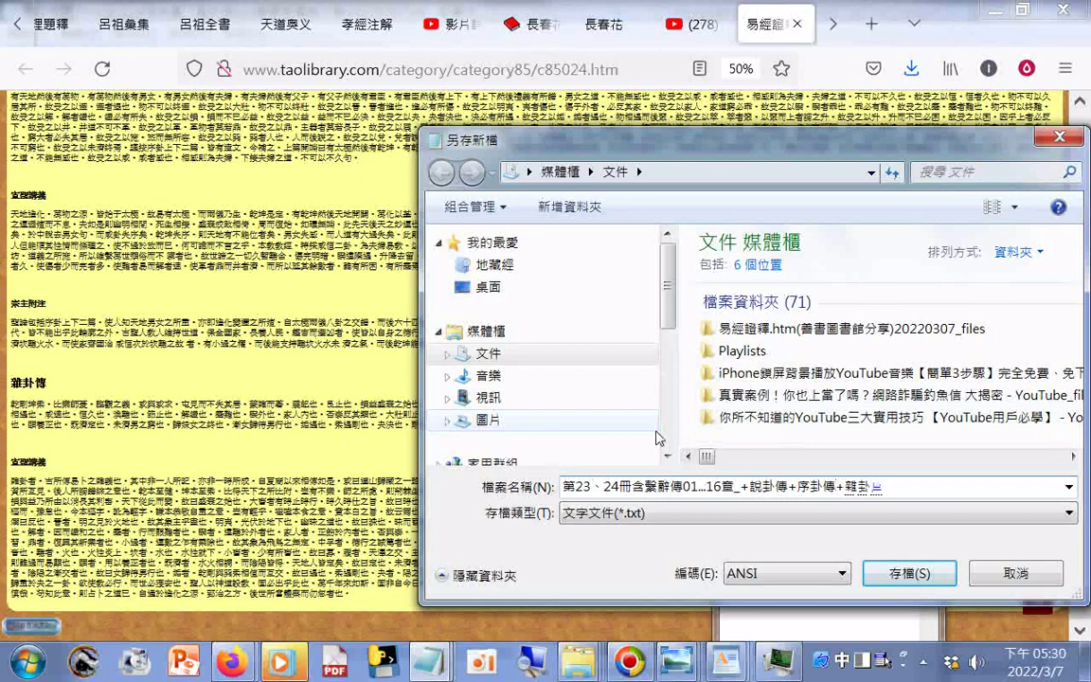
pyautogui.write('ㄨㄢˊ')
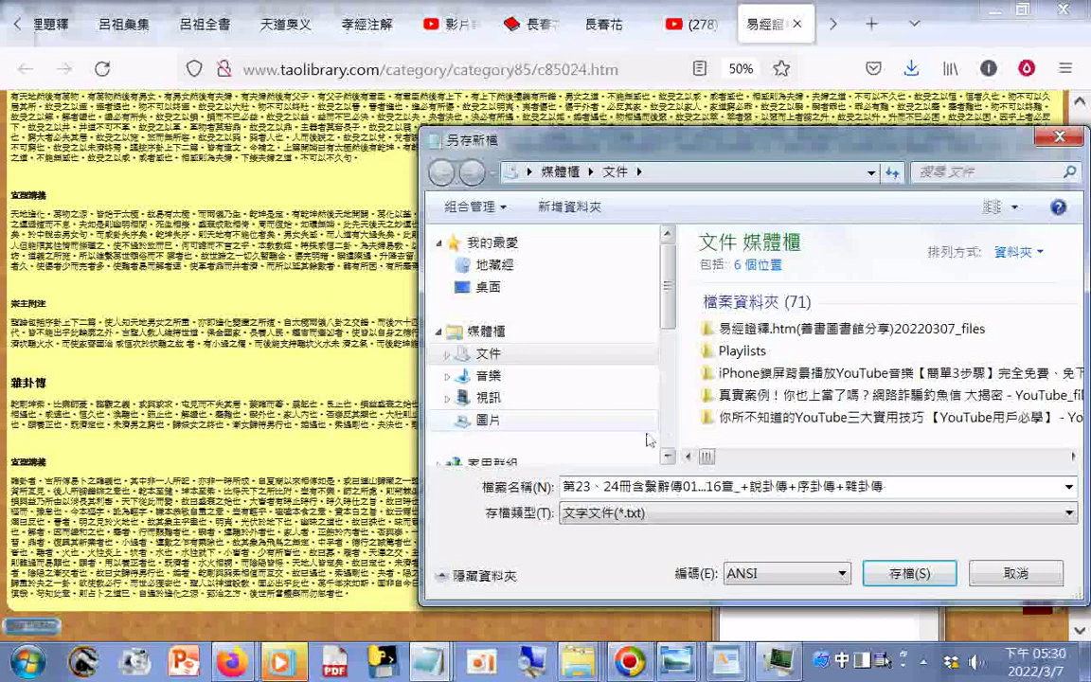
# Insert the book title 易經證釋 at the start of the file name, before 第23、24冊, choosing 易經 from the candidate words
pyautogui.click(566, 490)
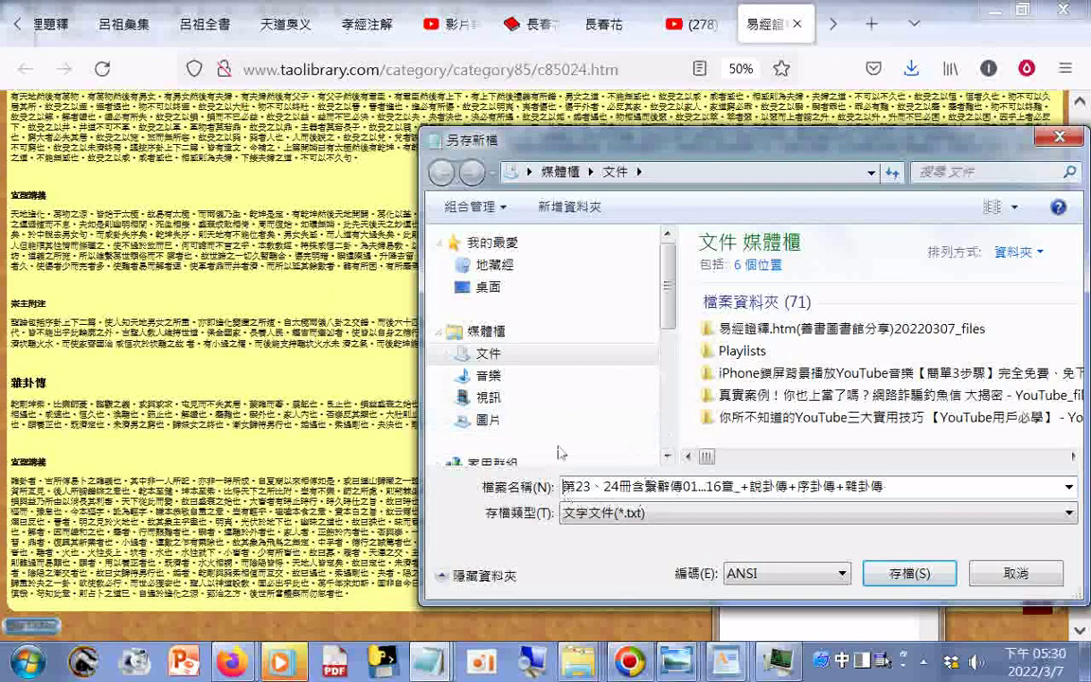
pyautogui.press('BackSpace')
pyautogui.write('ㄖ')
pyautogui.press('Delete')
pyautogui.press('Delete')
pyautogui.press('Delete')
pyautogui.press('Delete')
pyautogui.press('Delete')
pyautogui.write('ㄐㄧㄙ')
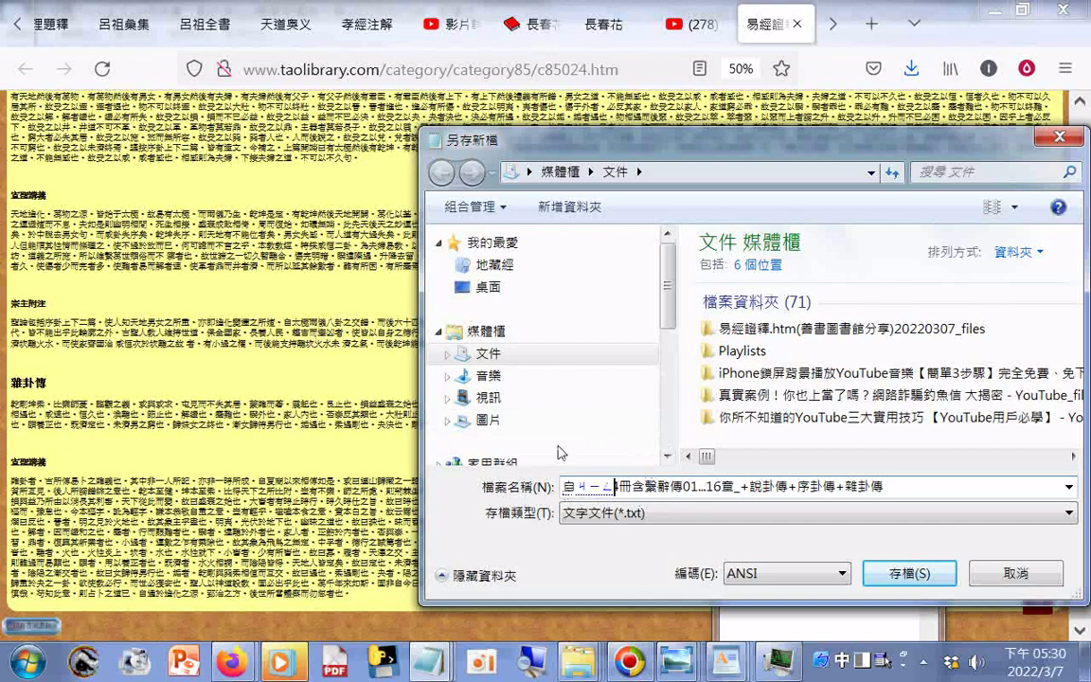
pyautogui.press('space')
pyautogui.write('24')
pyautogui.press('Home')
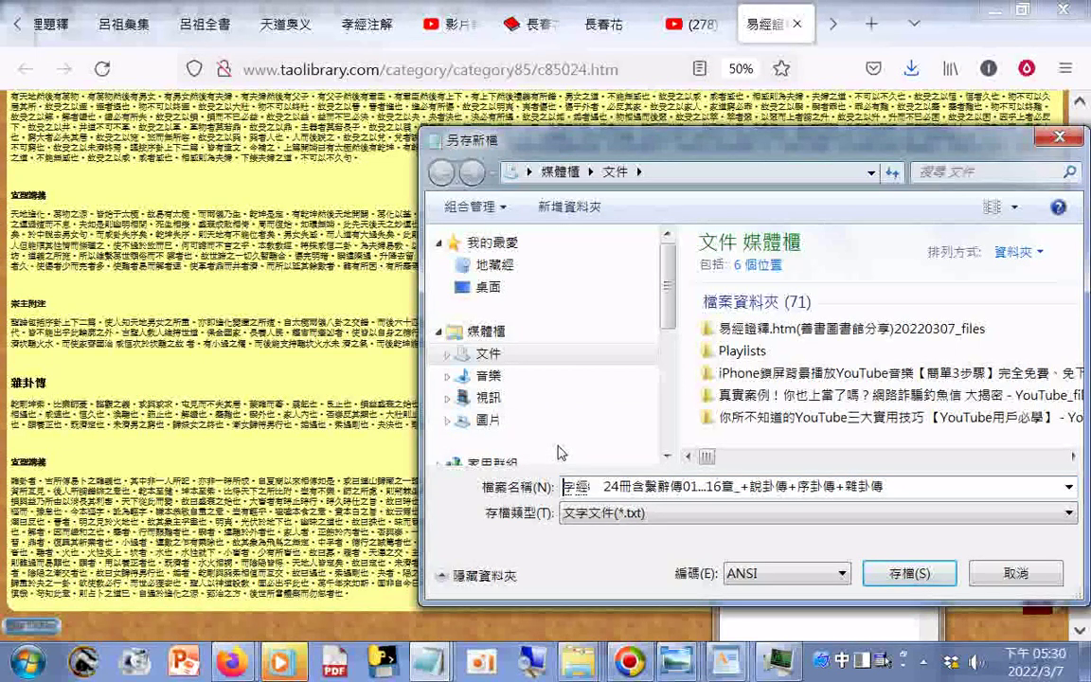
pyautogui.write('一u4')
pyautogui.press('Down')
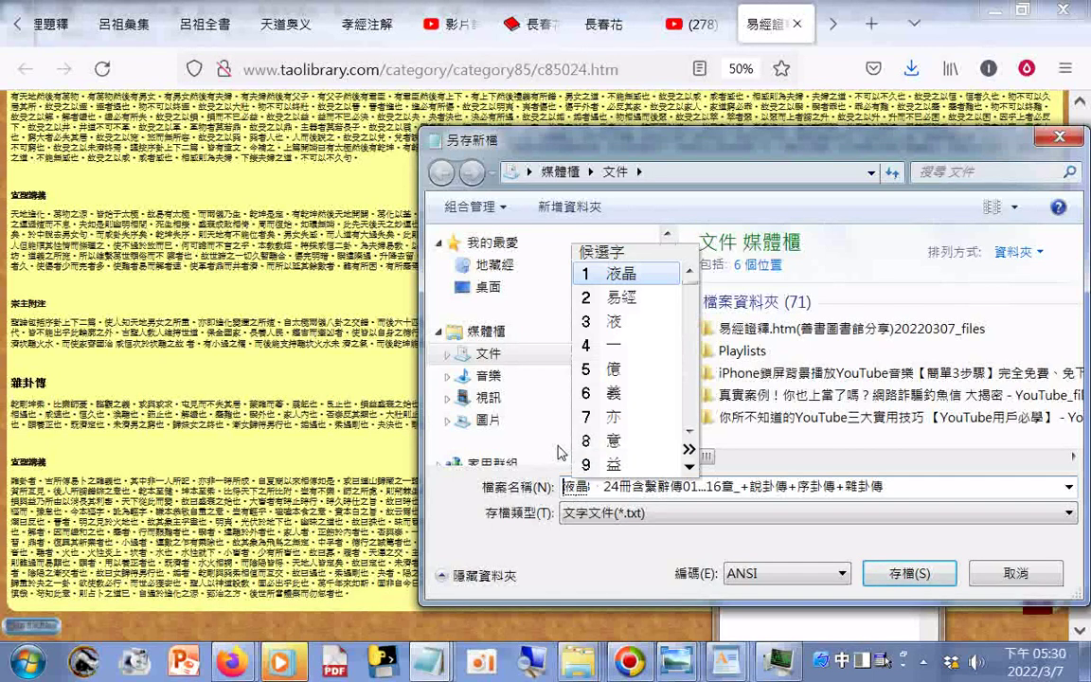
pyautogui.press('2')
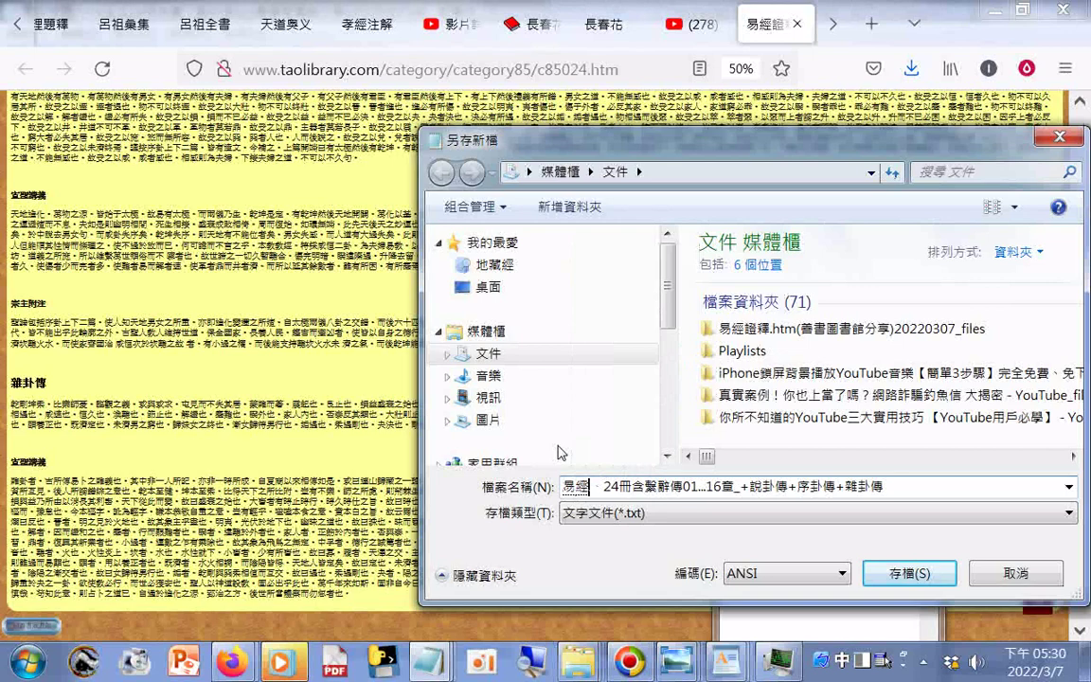
pyautogui.write('證釋')
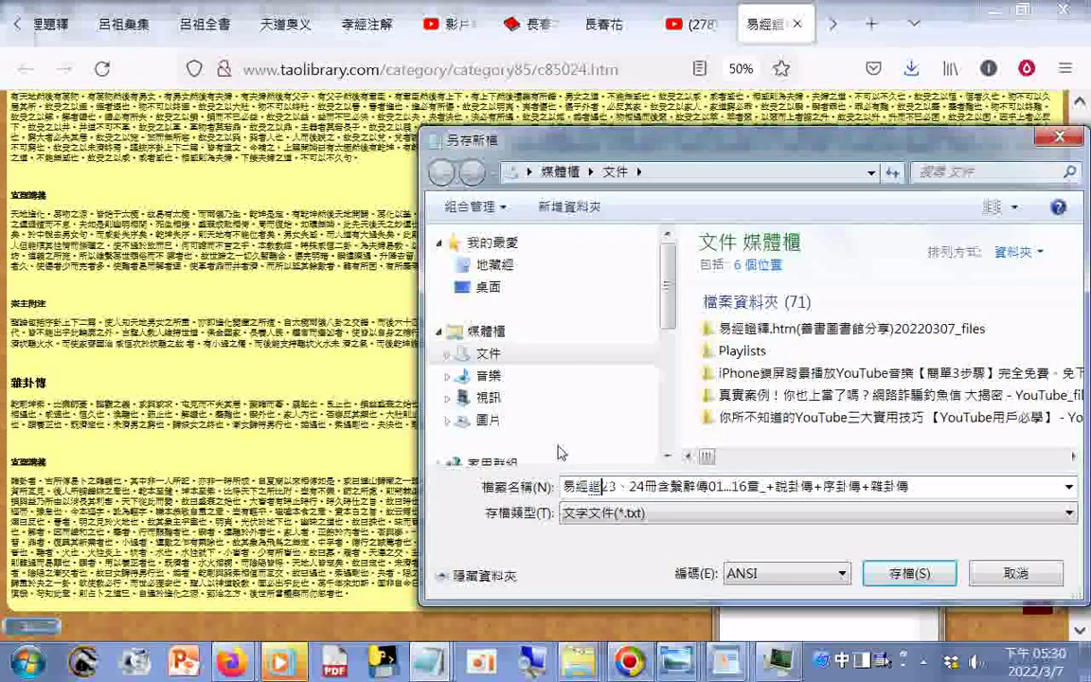
pyautogui.write('第23')
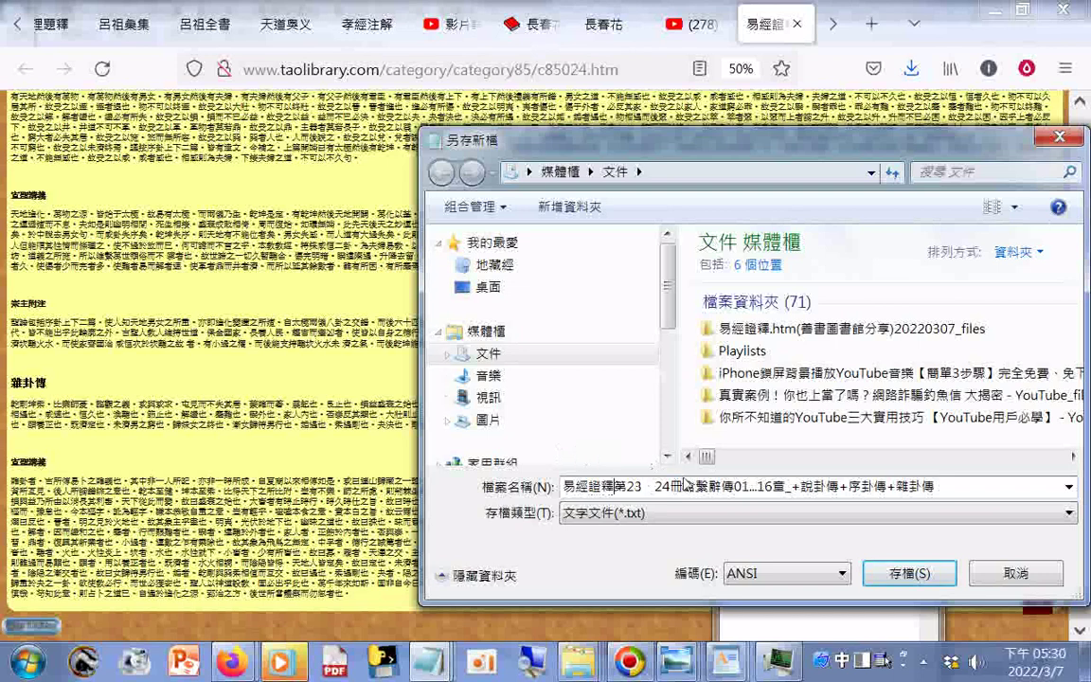
pyautogui.click(625, 510)
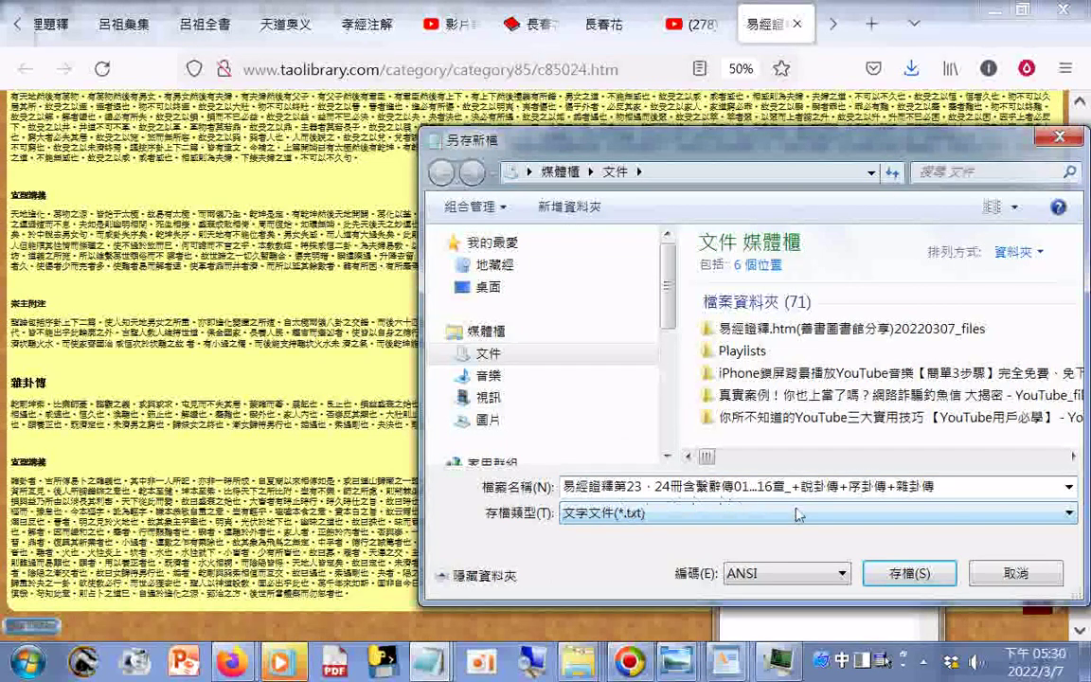
# Append the source note (善書圖書館分享) in parentheses to the end of the file name
pyautogui.click(946, 490)
pyautogui.write('()')
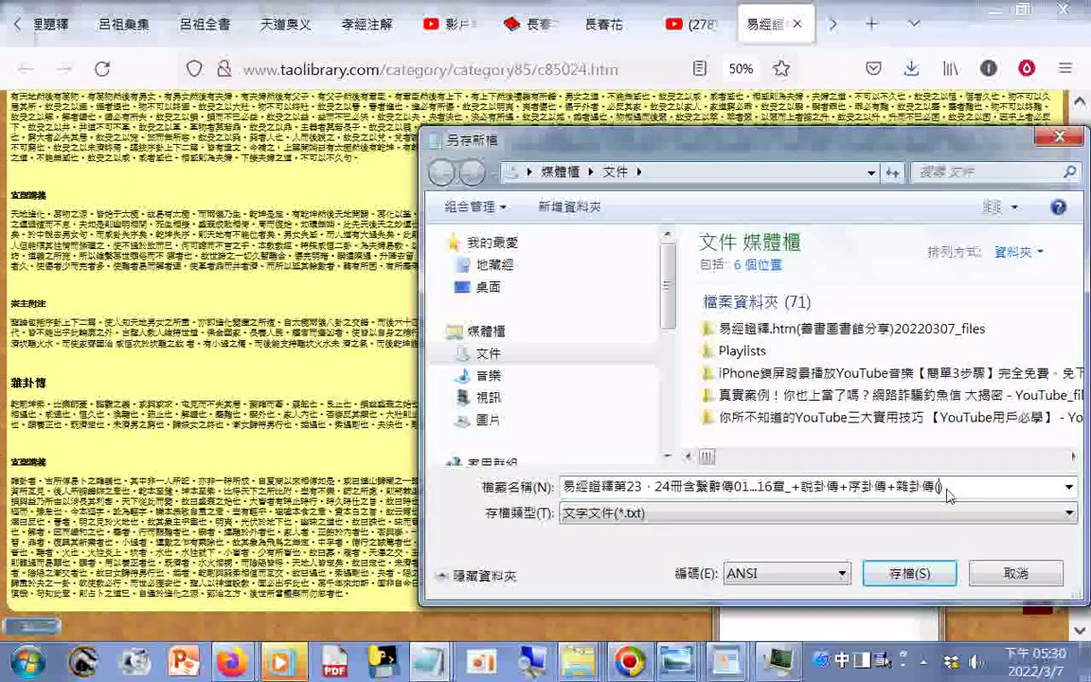
pyautogui.write('善ㄕㄨ')
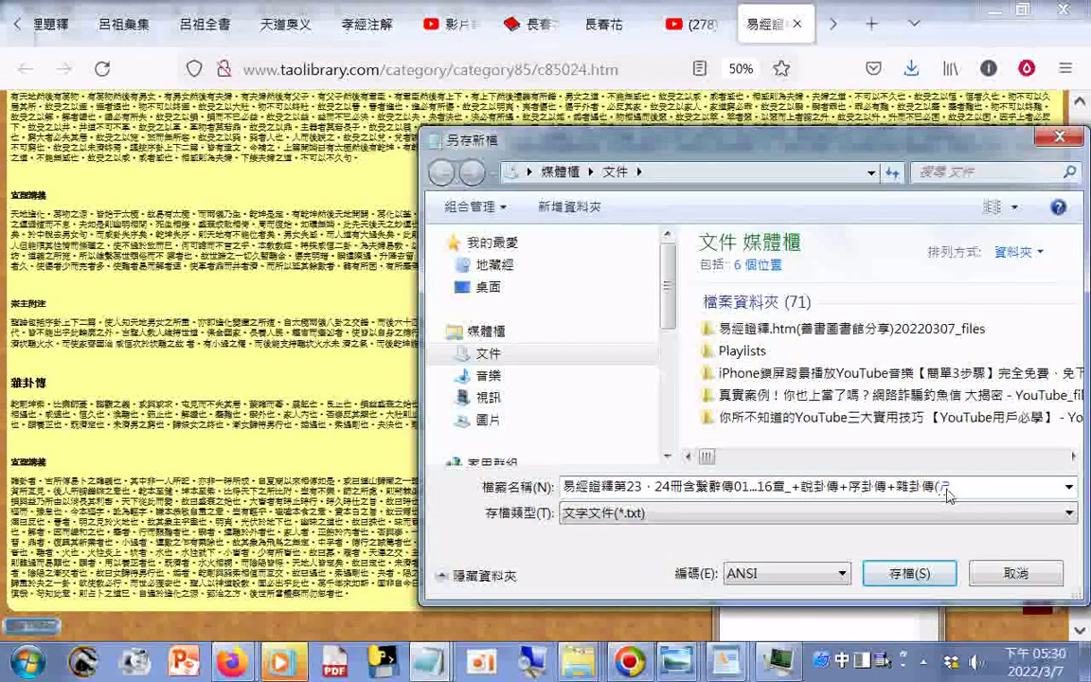
pyautogui.press('space')
pyautogui.write('ㄈ')
pyautogui.write('ㄨ')
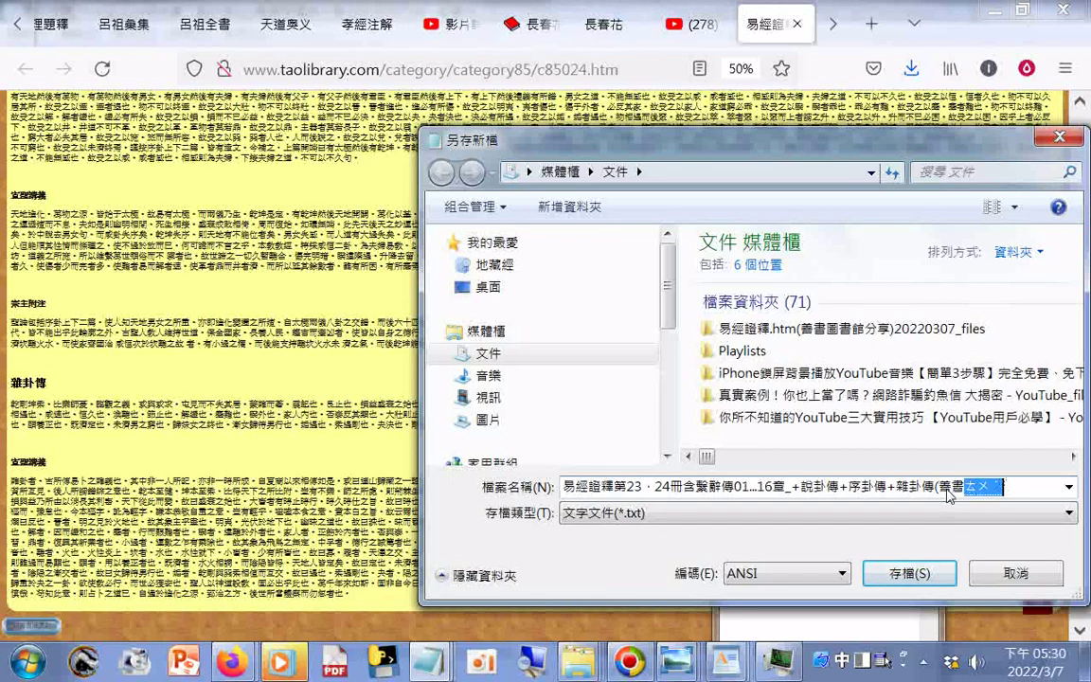
pyautogui.press('space')
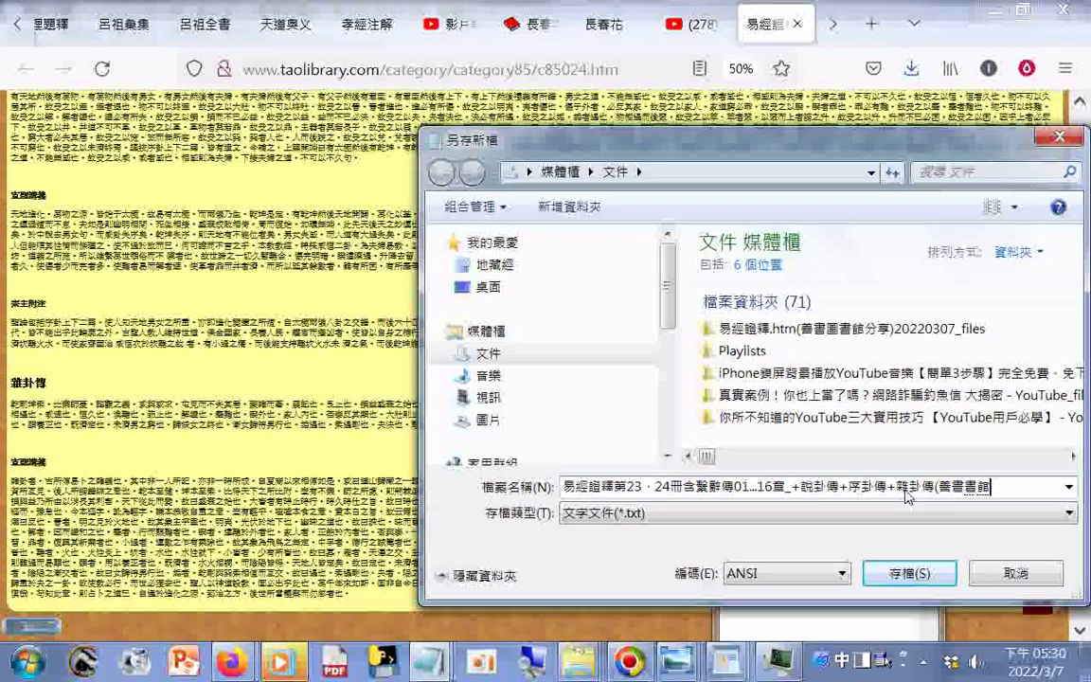
pyautogui.write('ㄨㄢˇ)')
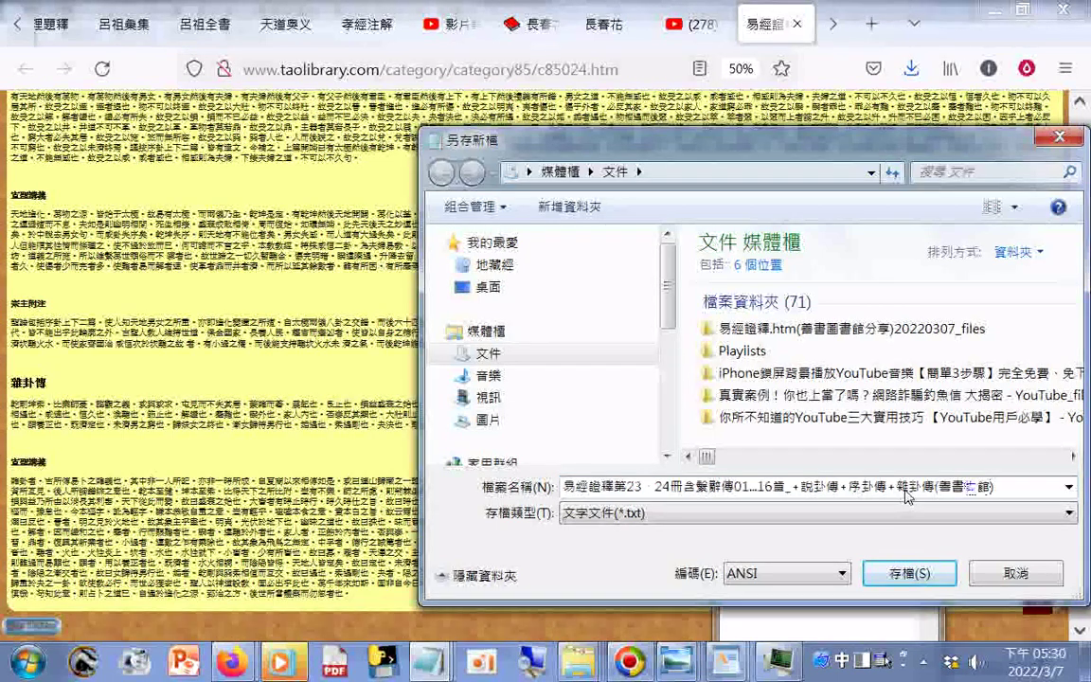
pyautogui.write('ˊ')
pyautogui.write('ㄕㄨ ')
pyautogui.write('ㄈㄣ')
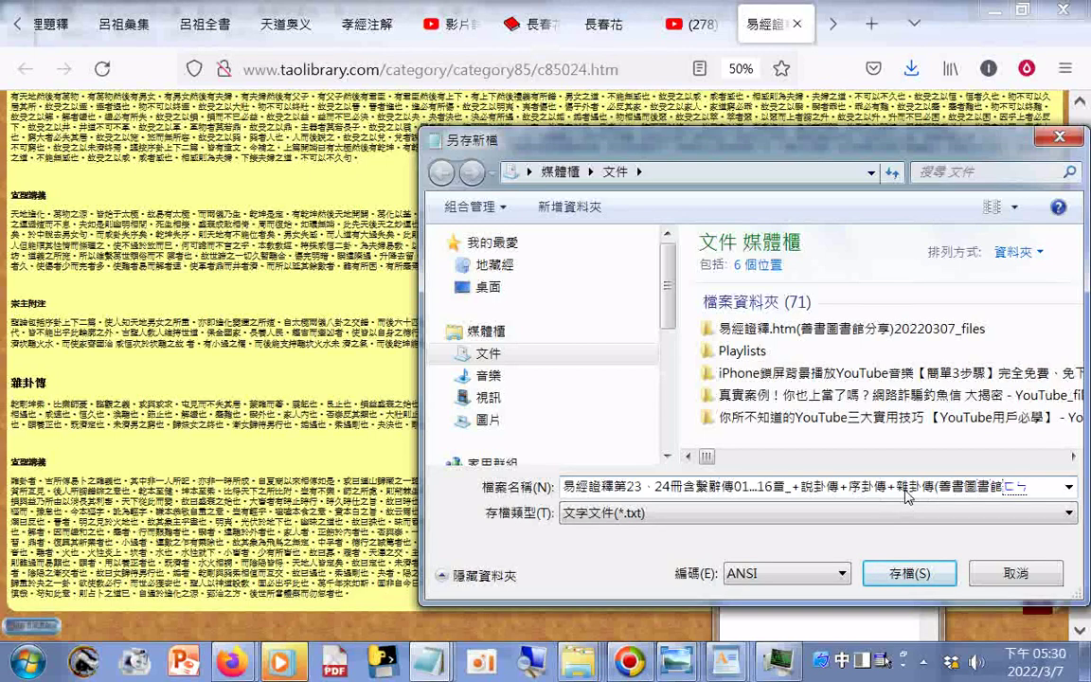
pyautogui.write(' ㄒㄧㄤˇ')
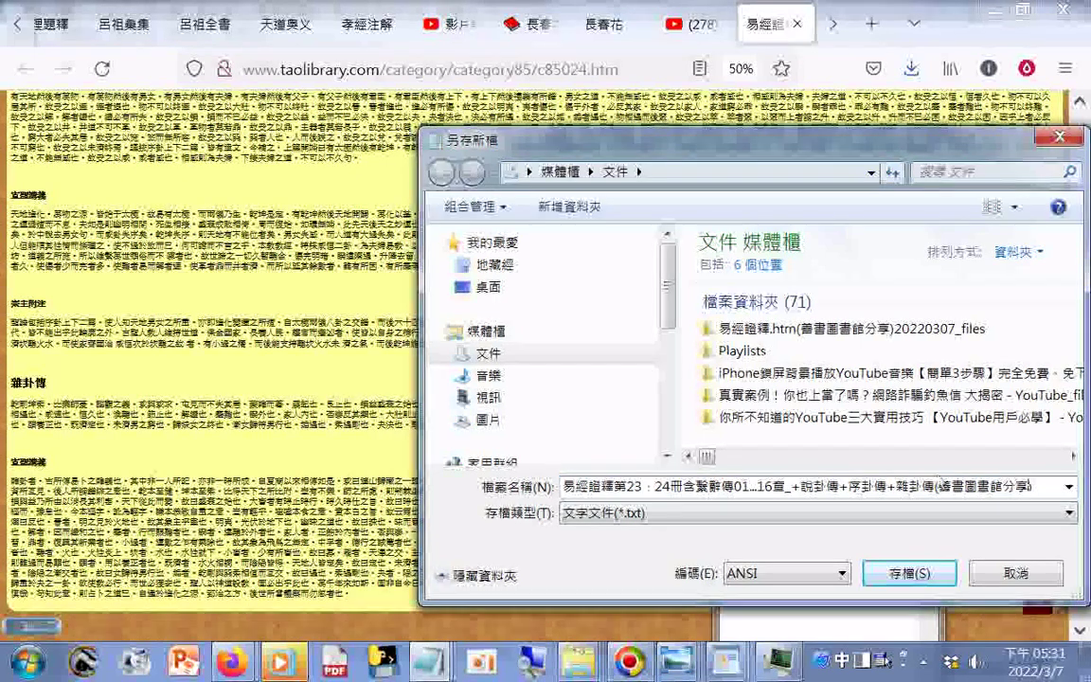
pyautogui.press('Return')
pyautogui.press('Return')
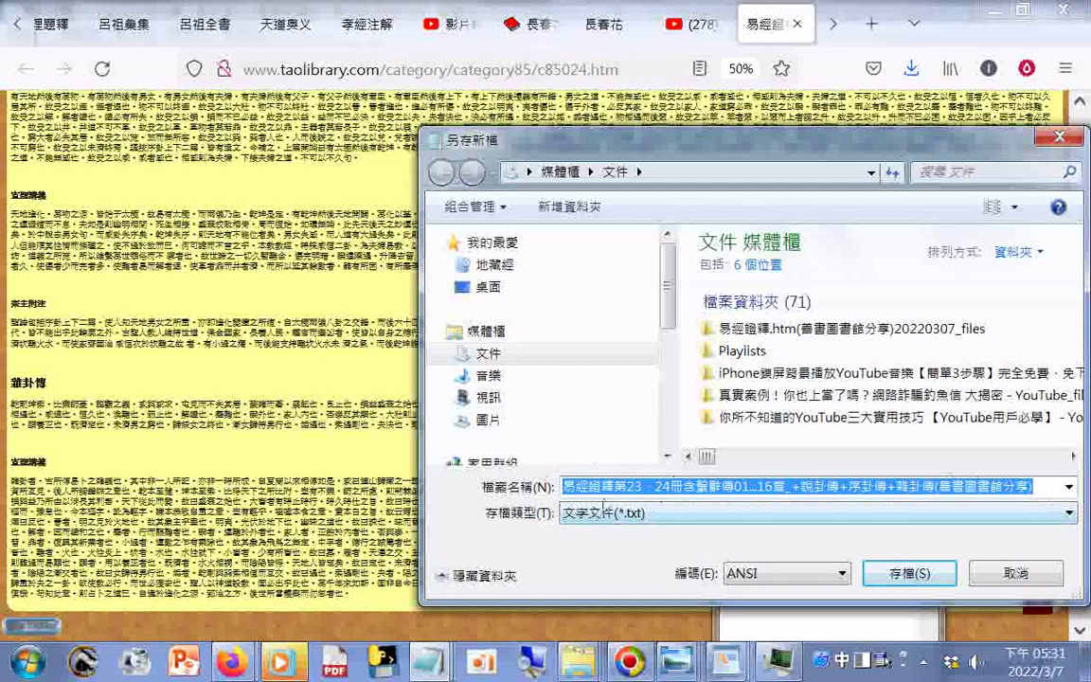
# Copy the complete file name, and save the text file with Unicode encoding
pyautogui.rightClick(606, 486)
pyautogui.click(670, 289)
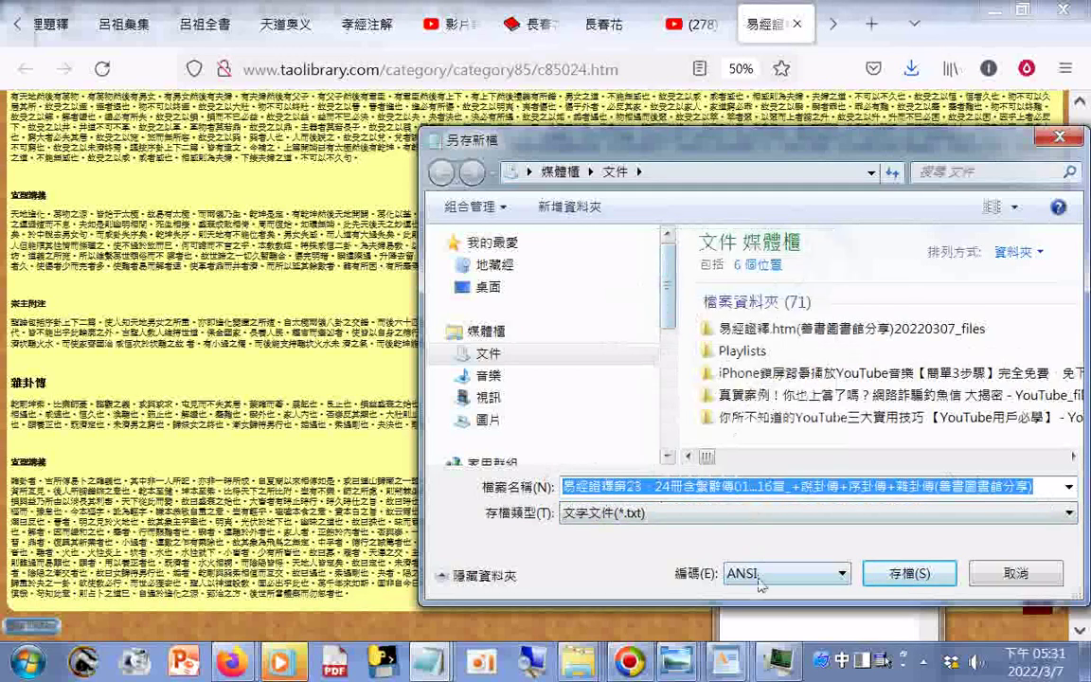
pyautogui.click(786, 573)
pyautogui.click(768, 613)
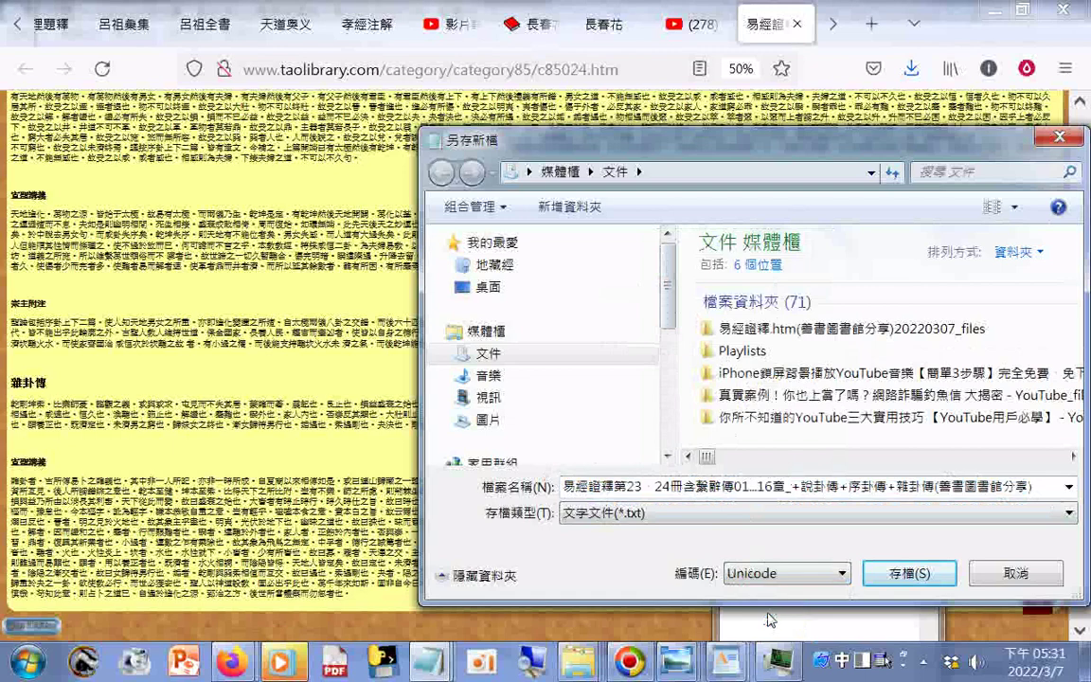
pyautogui.click(909, 573)
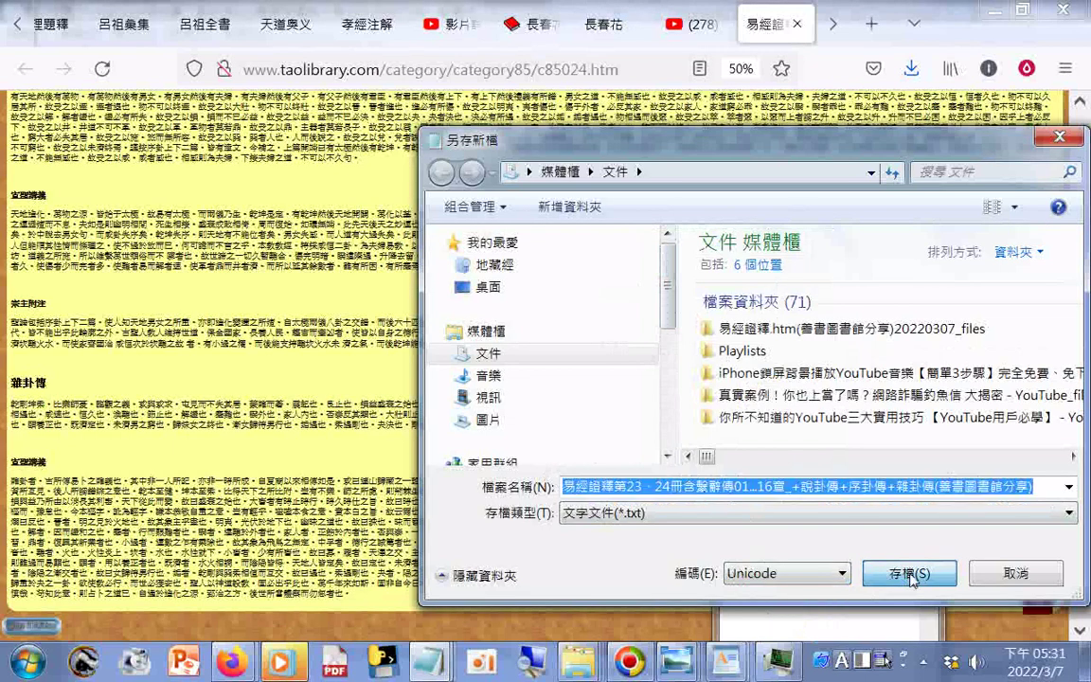
pyautogui.click(909, 576)
# Insert a new line above the note's first line and paste the copied file name there as the heading
pyautogui.press('Home')
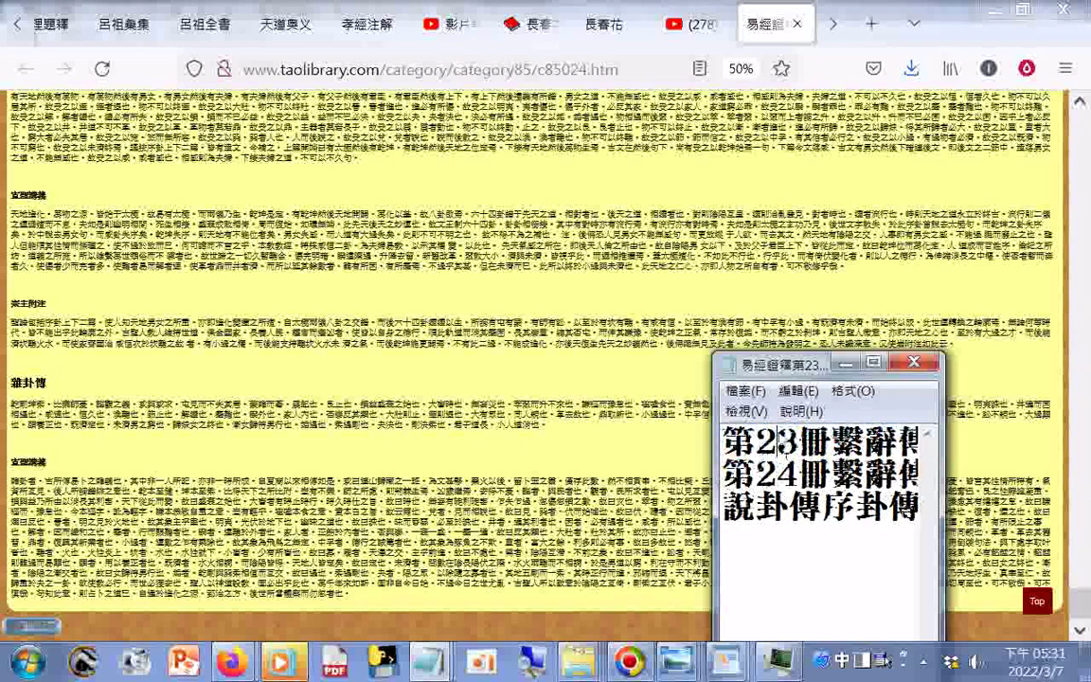
pyautogui.scroll(1, 800, 445)
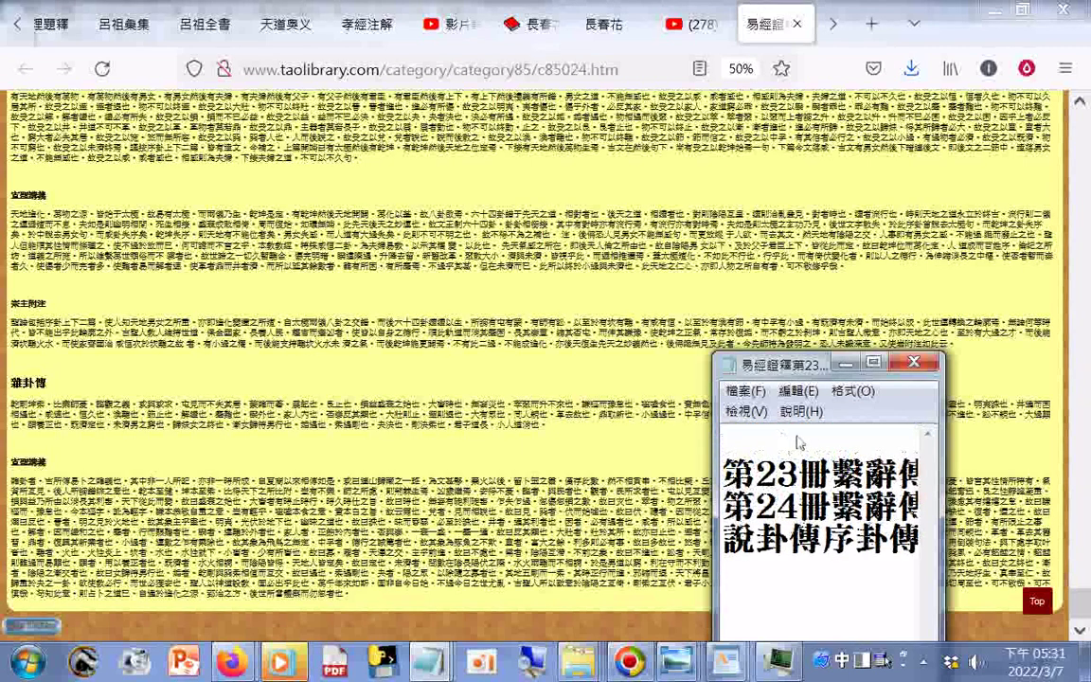
pyautogui.rightClick(800, 435)
pyautogui.click(847, 257)
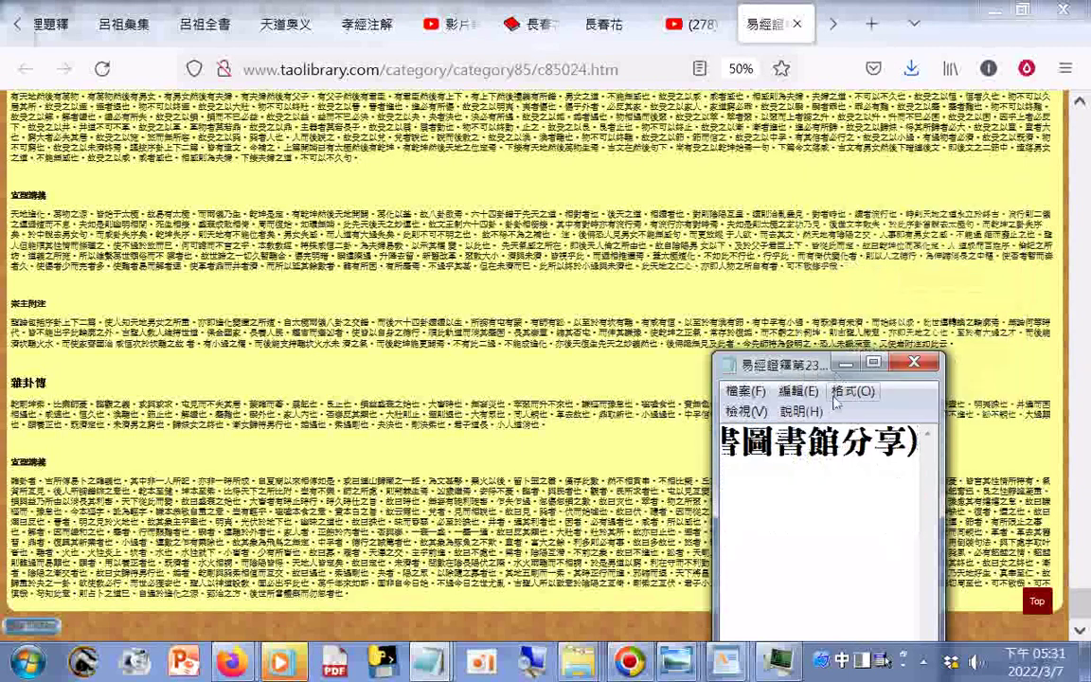
# Copy the address of the volume 24 page and switch back to the 易經證釋第23、24冊 note in Notepad
pyautogui.click(452, 72)
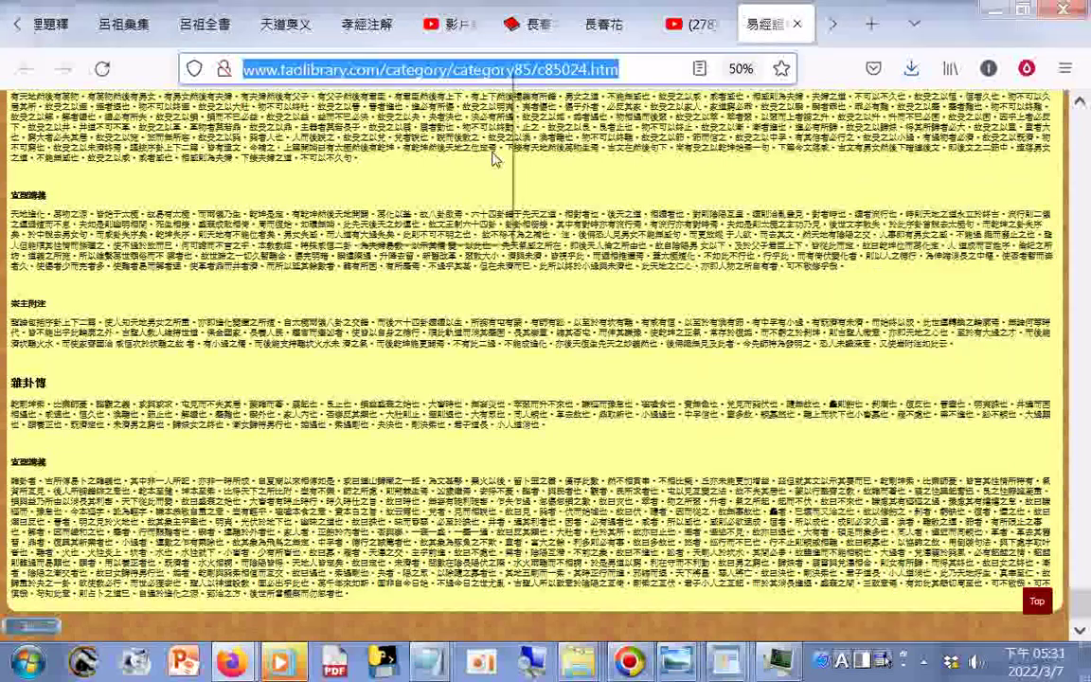
pyautogui.rightClick(461, 73)
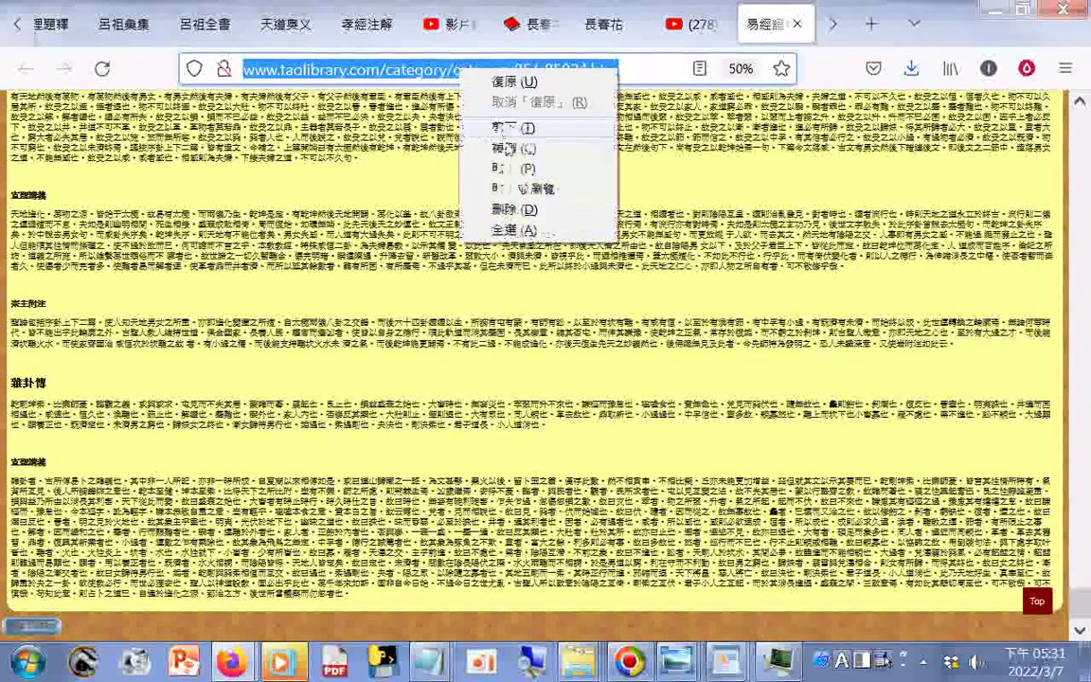
pyautogui.click(462, 147)
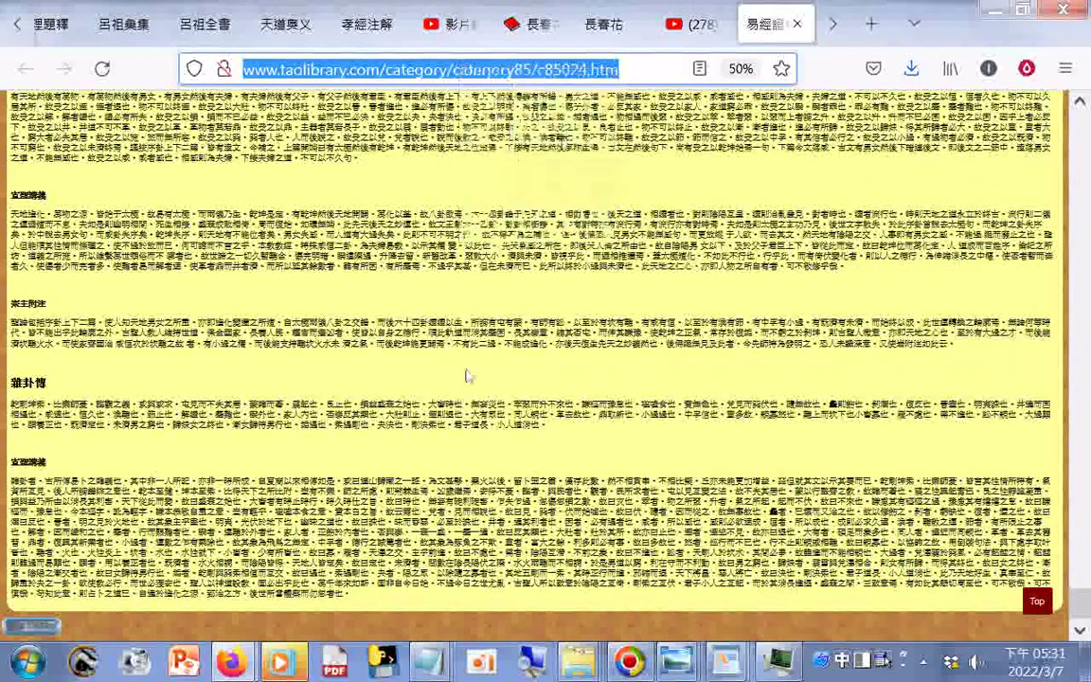
pyautogui.rightClick(425, 663)
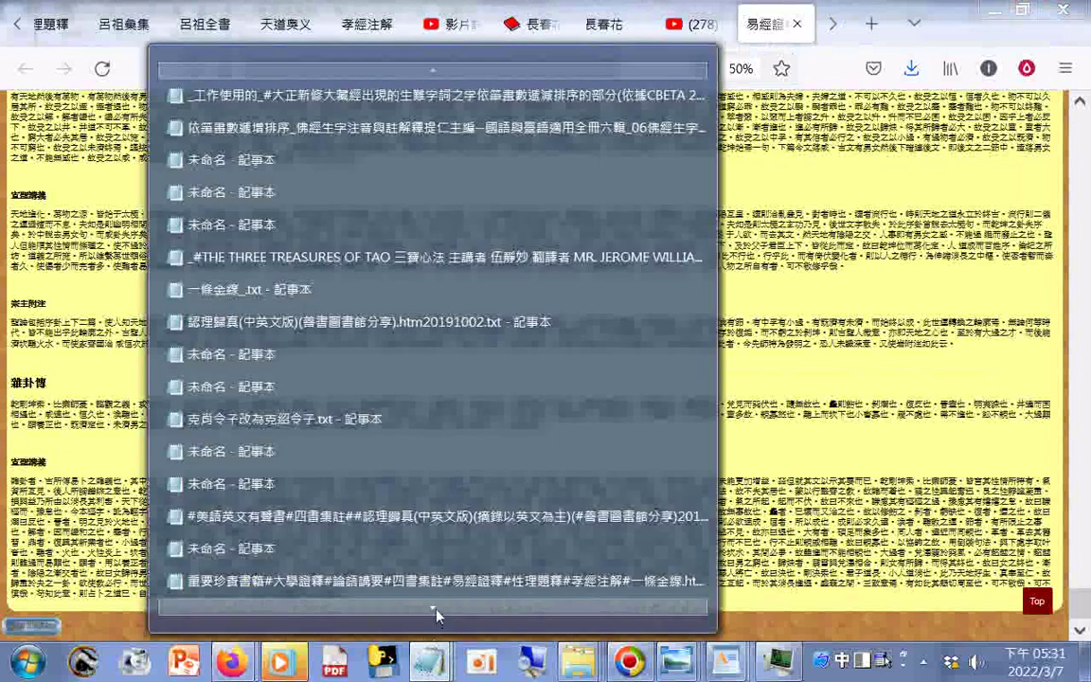
pyautogui.scroll(-4, 435, 611)
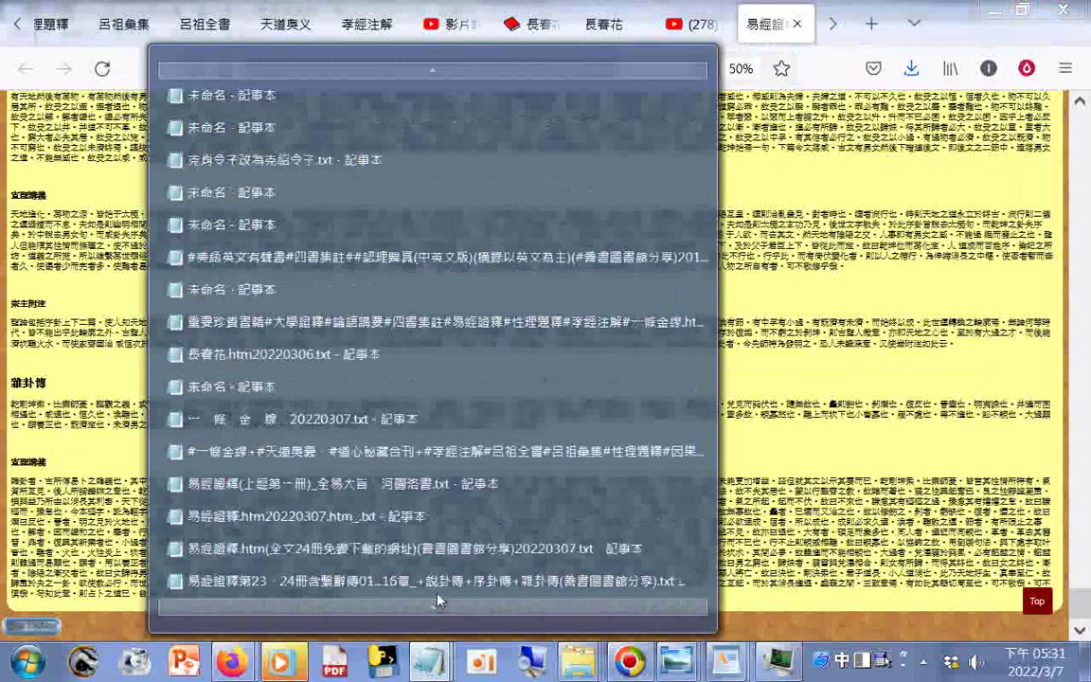
pyautogui.click(437, 600)
pyautogui.rightClick(425, 663)
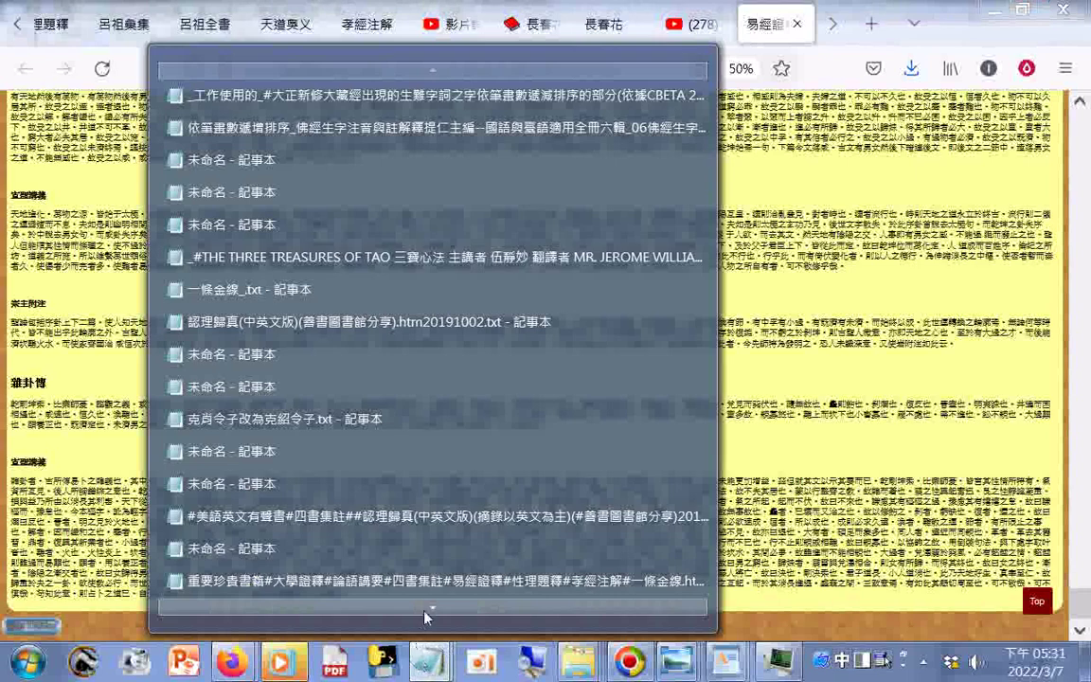
pyautogui.scroll(-6, 428, 611)
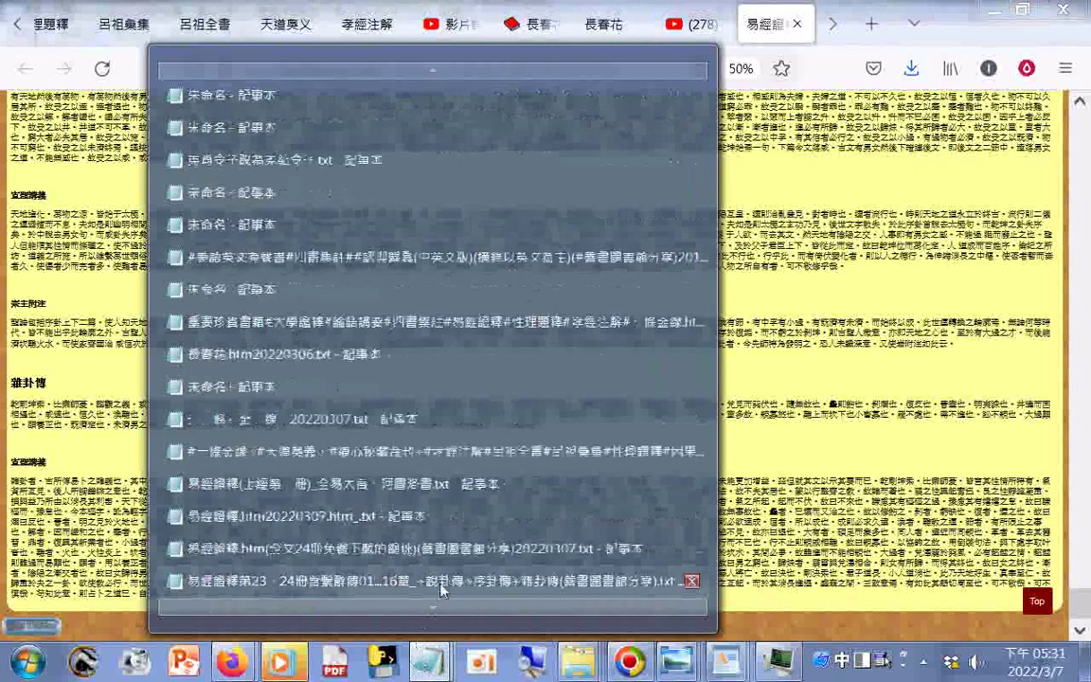
pyautogui.click(441, 588)
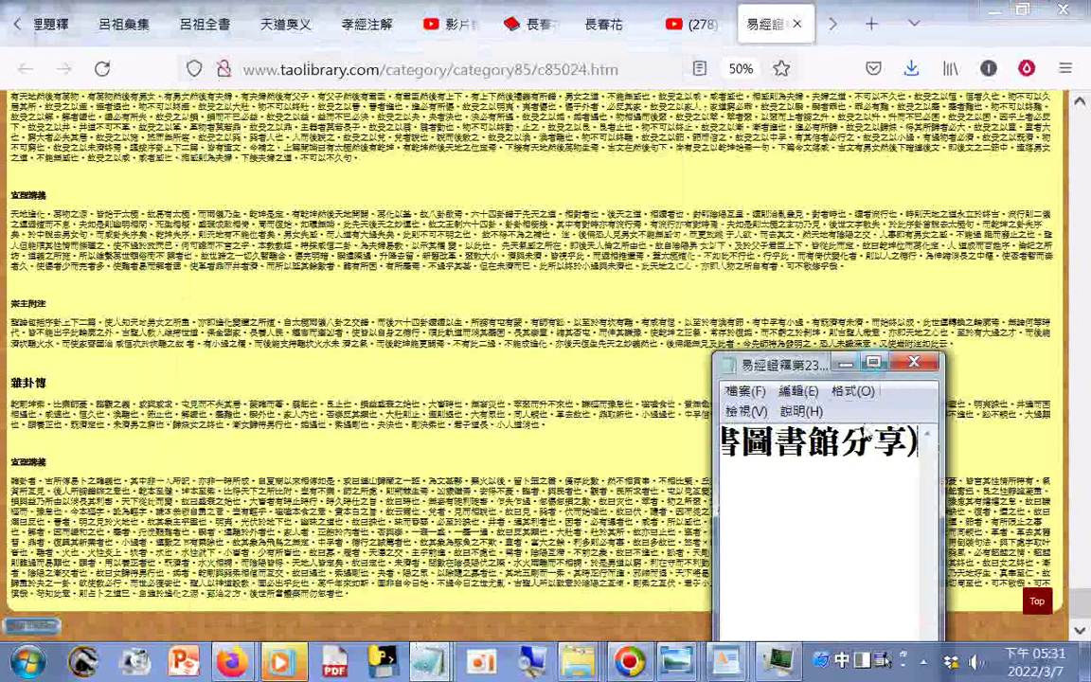
# Start a new line after the note's last line and widen the Notepad window to the full screen width
pyautogui.hotkey('ctrl', 'End')
pyautogui.hotkey('shift', 'Left')
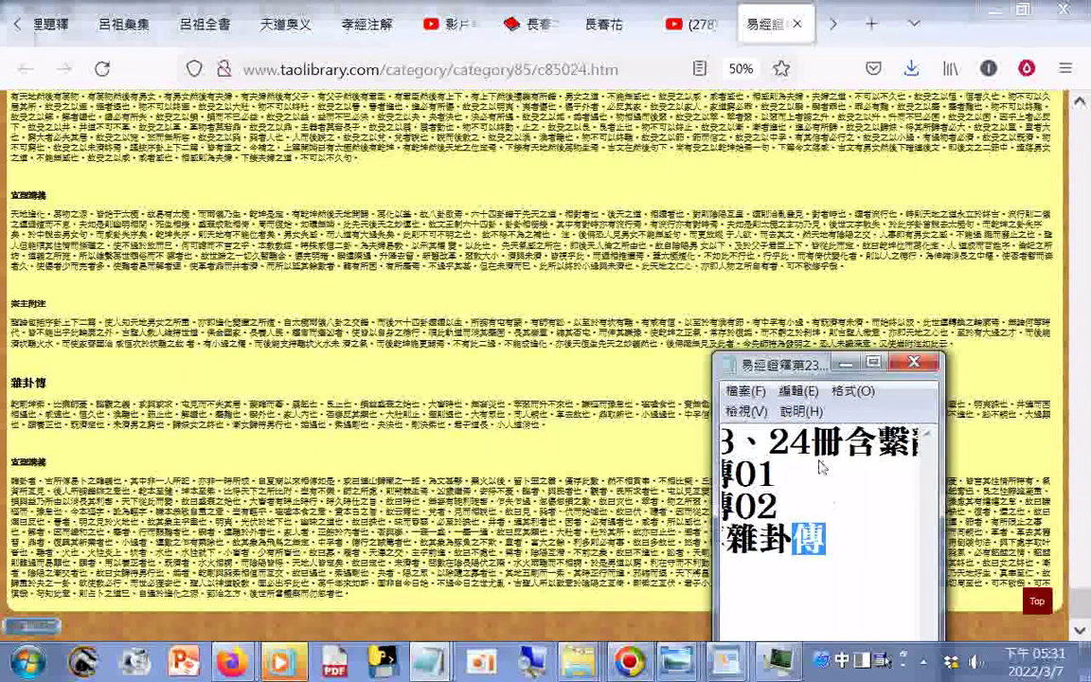
pyautogui.click(871, 606)
pyautogui.hotkey('ctrl', 'Home')
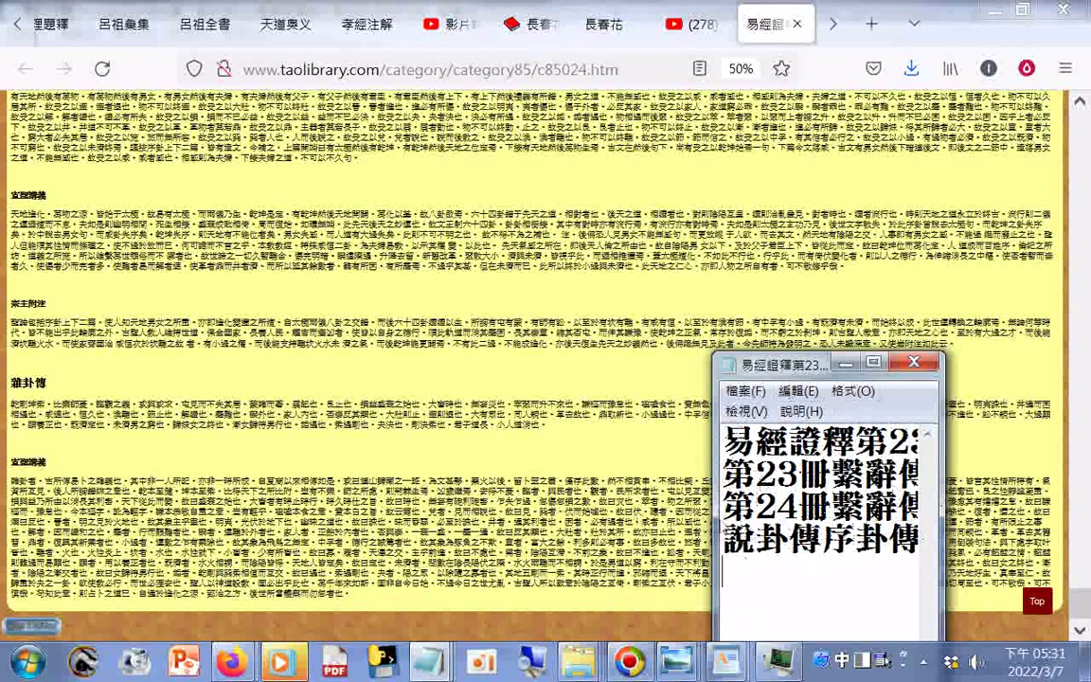
pyautogui.moveTo(720, 526); pyautogui.dragTo(162, 499)
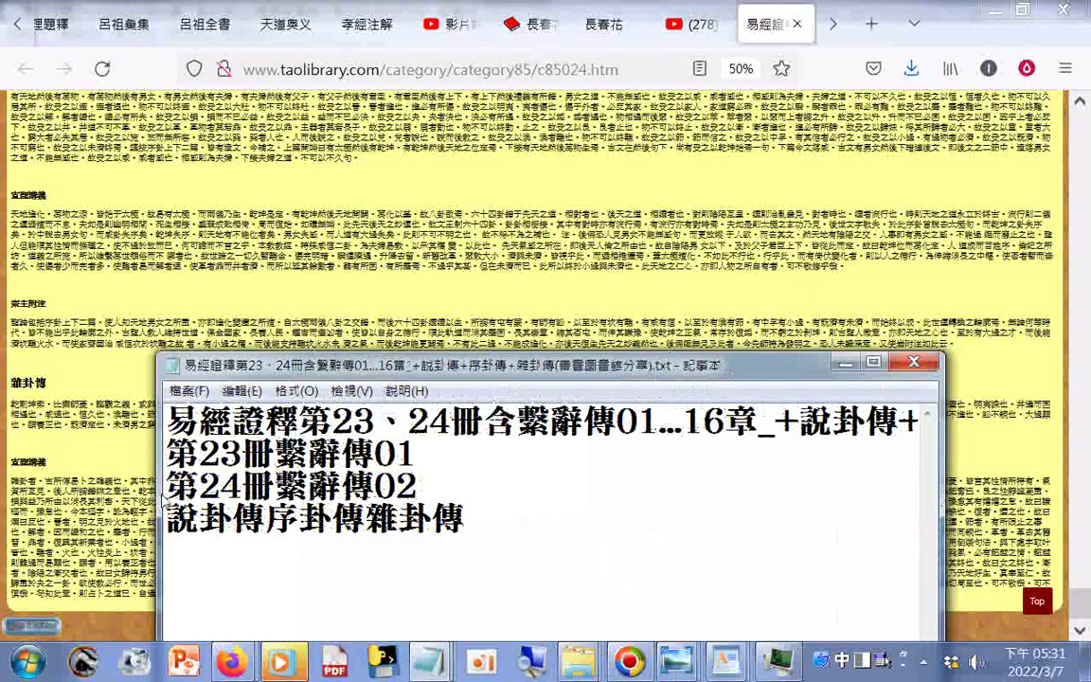
pyautogui.moveTo(162, 500); pyautogui.dragTo(4, 443)
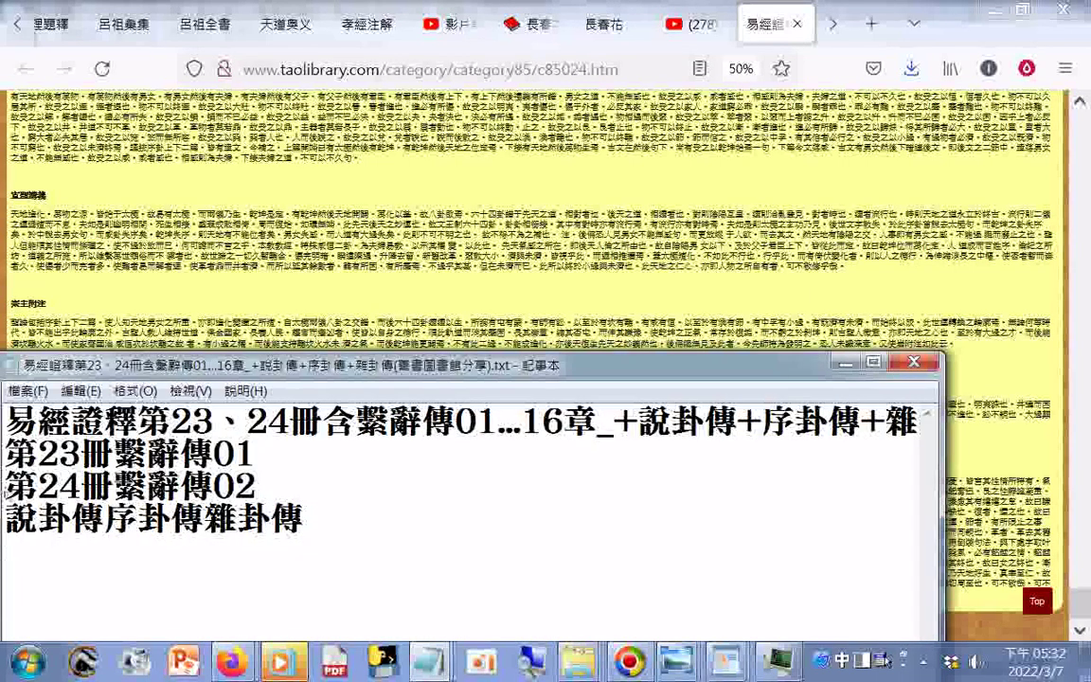
pyautogui.moveTo(944, 482); pyautogui.dragTo(1089, 545)
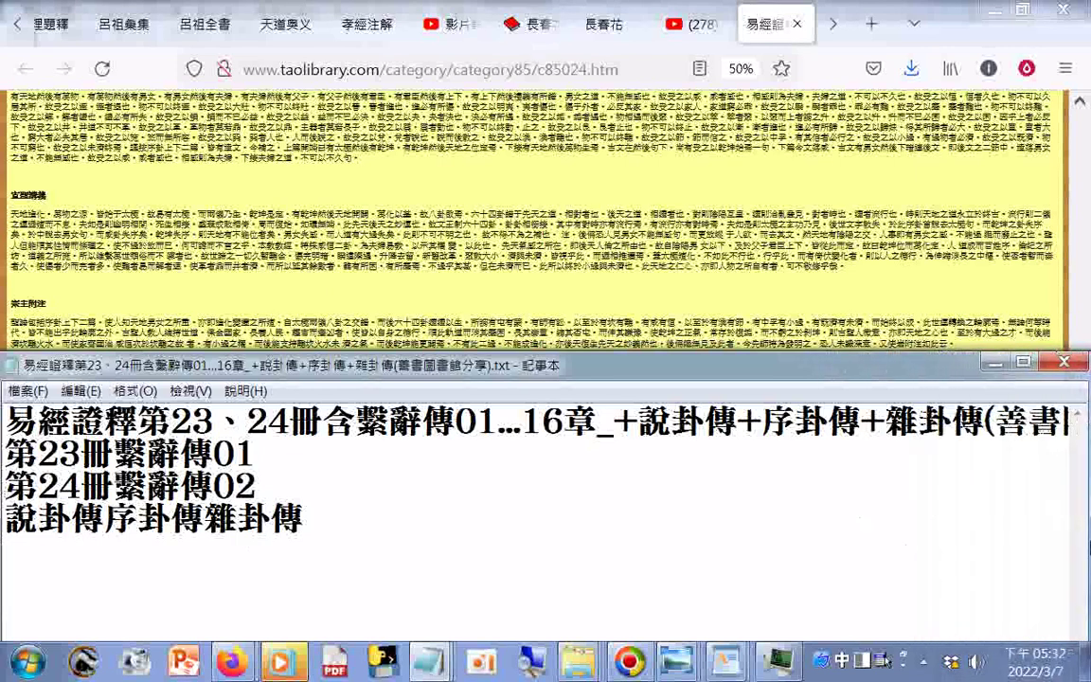
# Paste the copied c85024.htm page address below the 說卦傳序卦傳雜卦傳 line and insert a blank line above it
pyautogui.rightClick(504, 505)
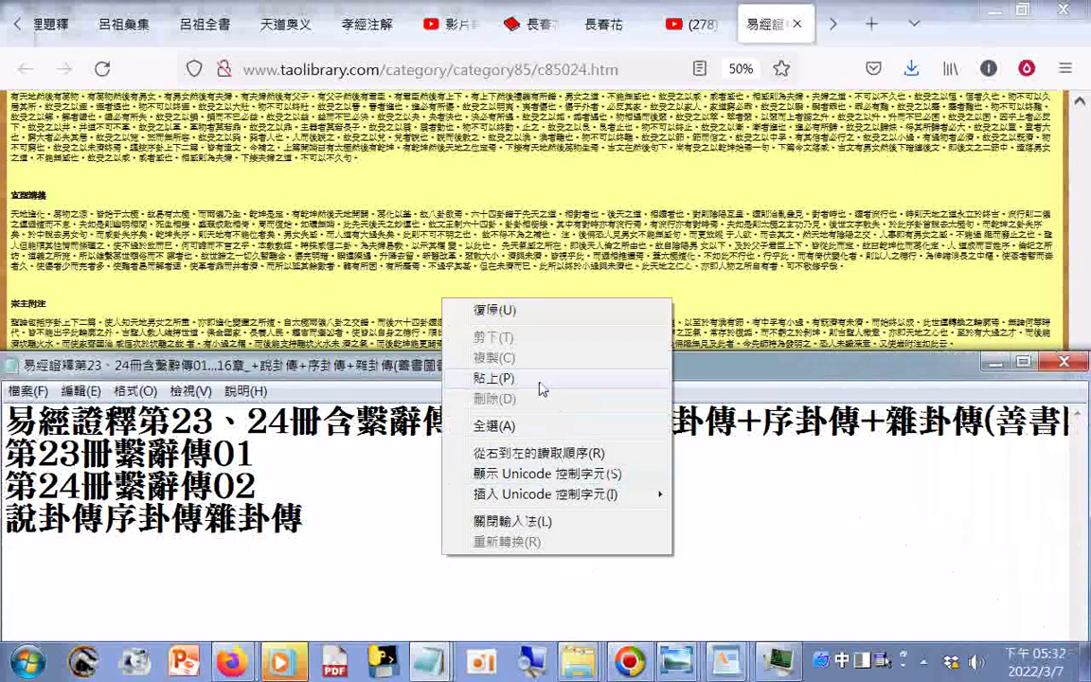
pyautogui.click(561, 382)
pyautogui.press('Home')
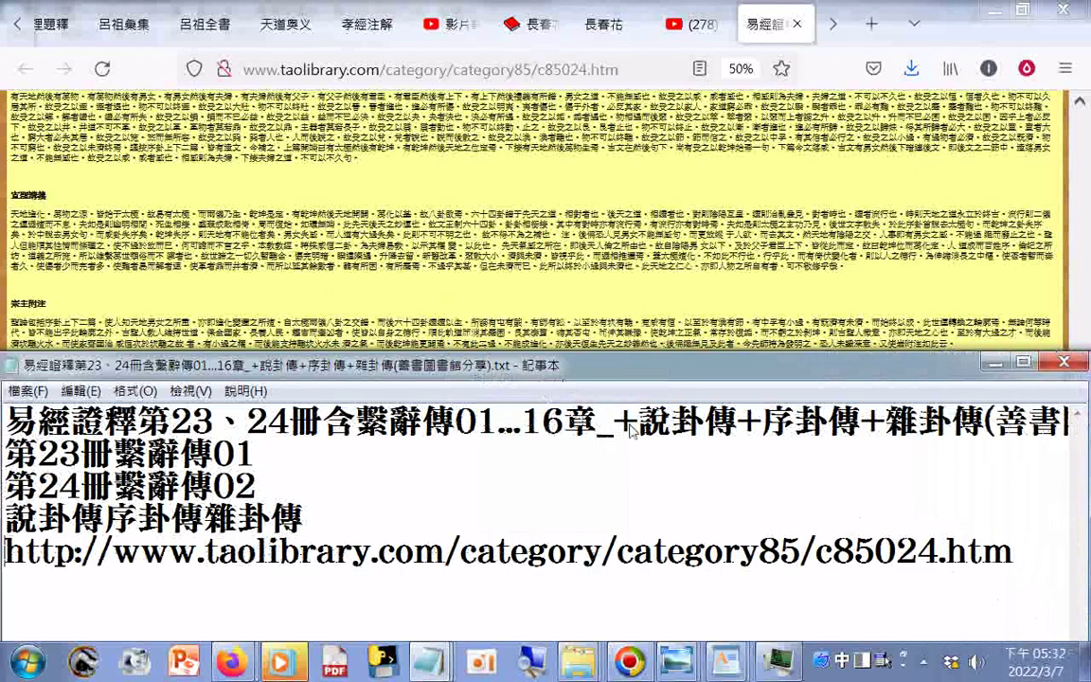
pyautogui.press('Return')
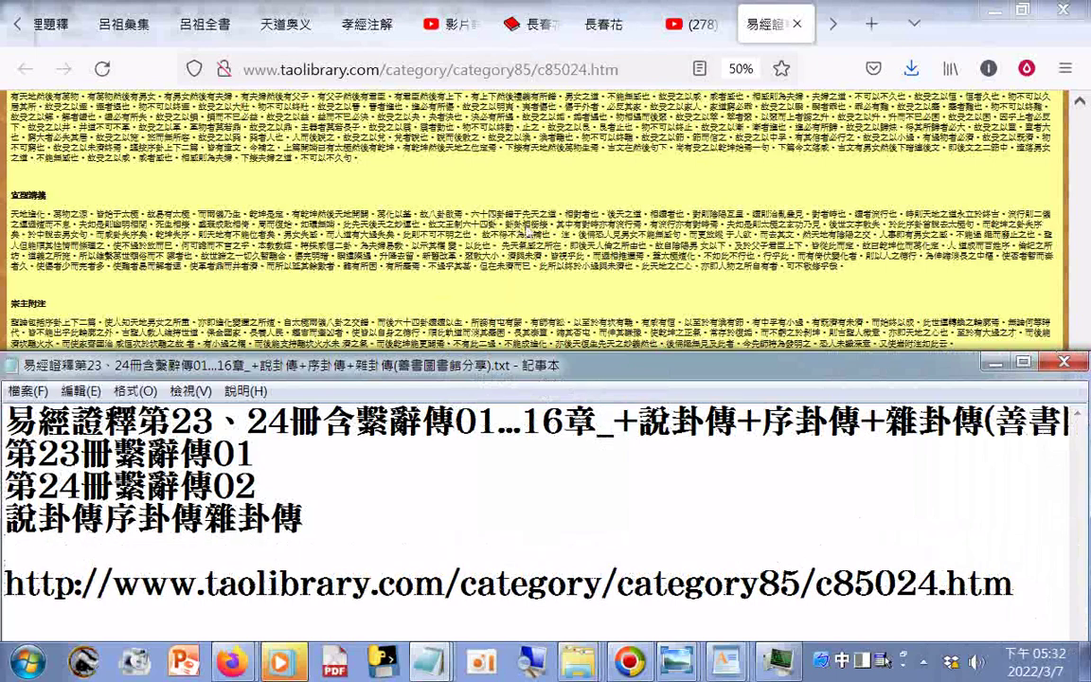
# Copy the c85023.htm link listed under 下經第十一冊 in the YouTube community post and paste it on the note's blank line
pyautogui.click(696, 23)
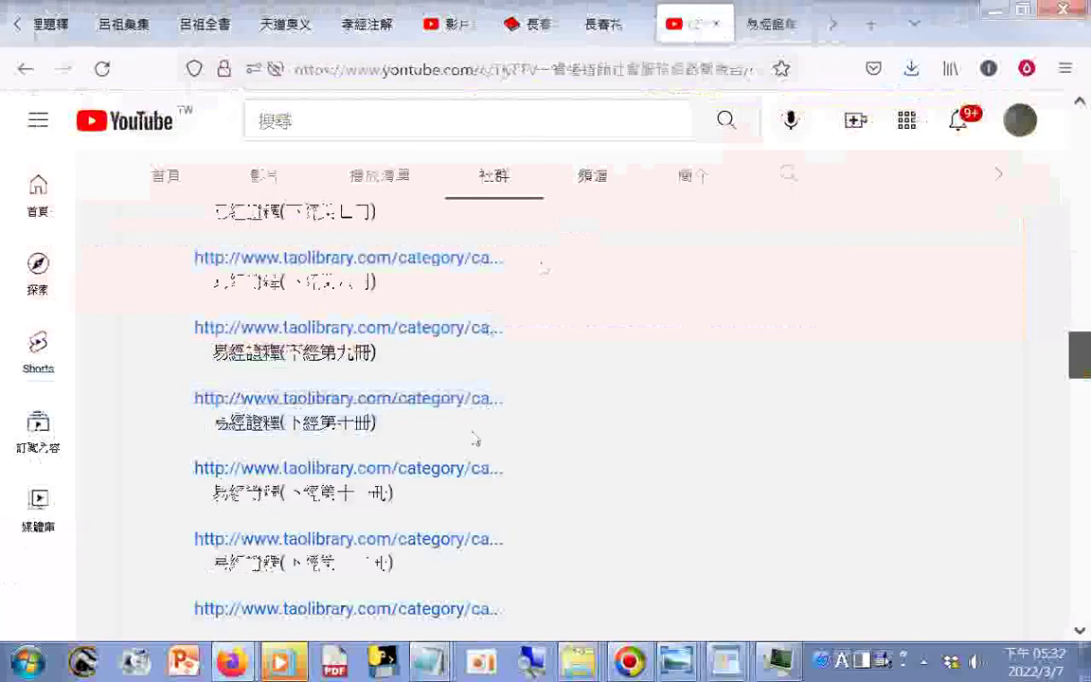
pyautogui.rightClick(410, 541)
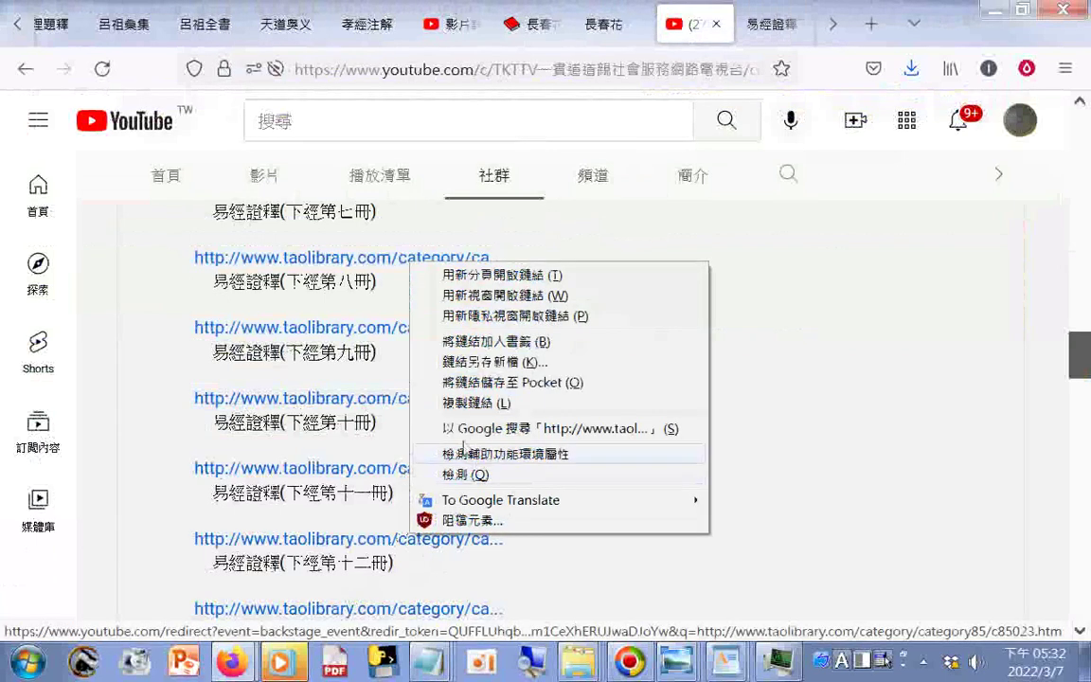
pyautogui.click(471, 403)
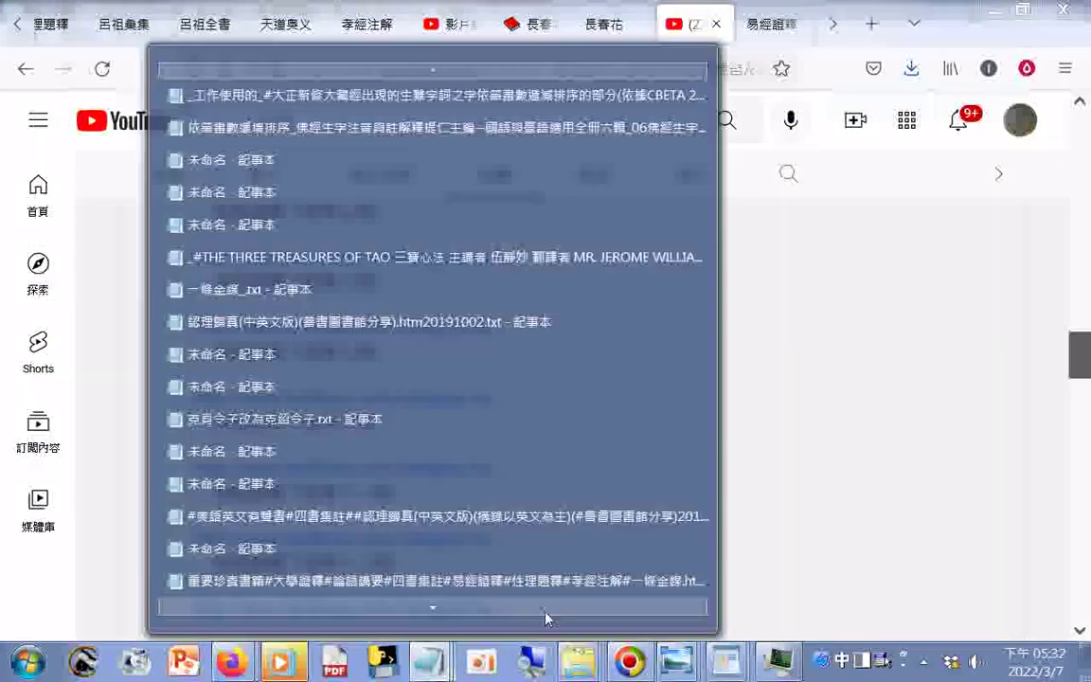
pyautogui.click(438, 670)
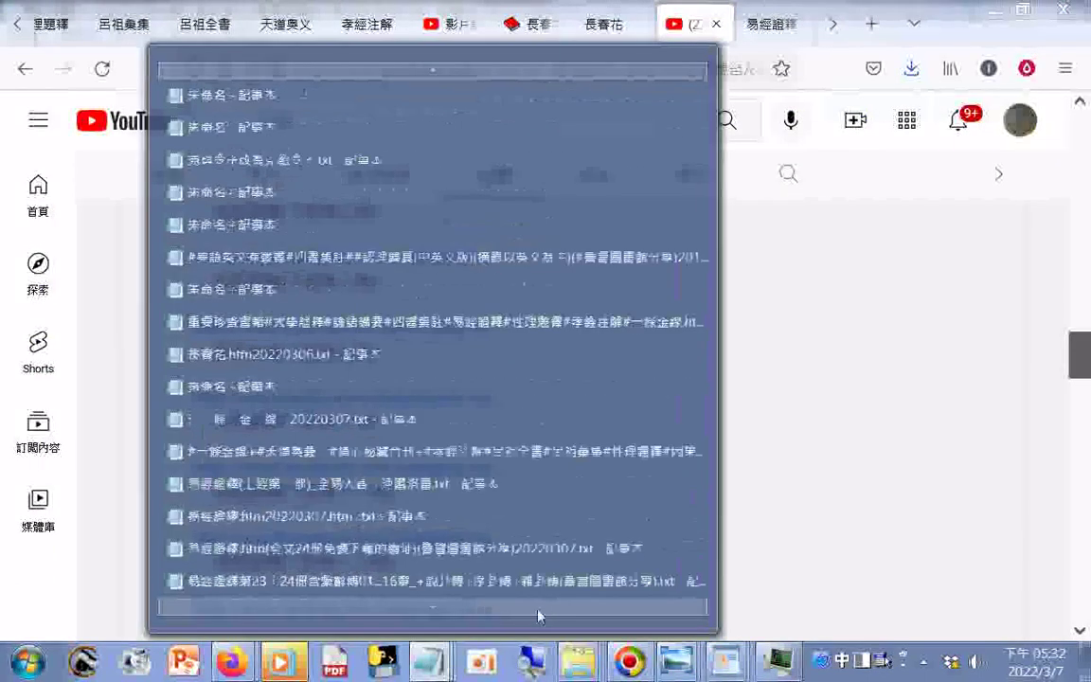
pyautogui.click(533, 595)
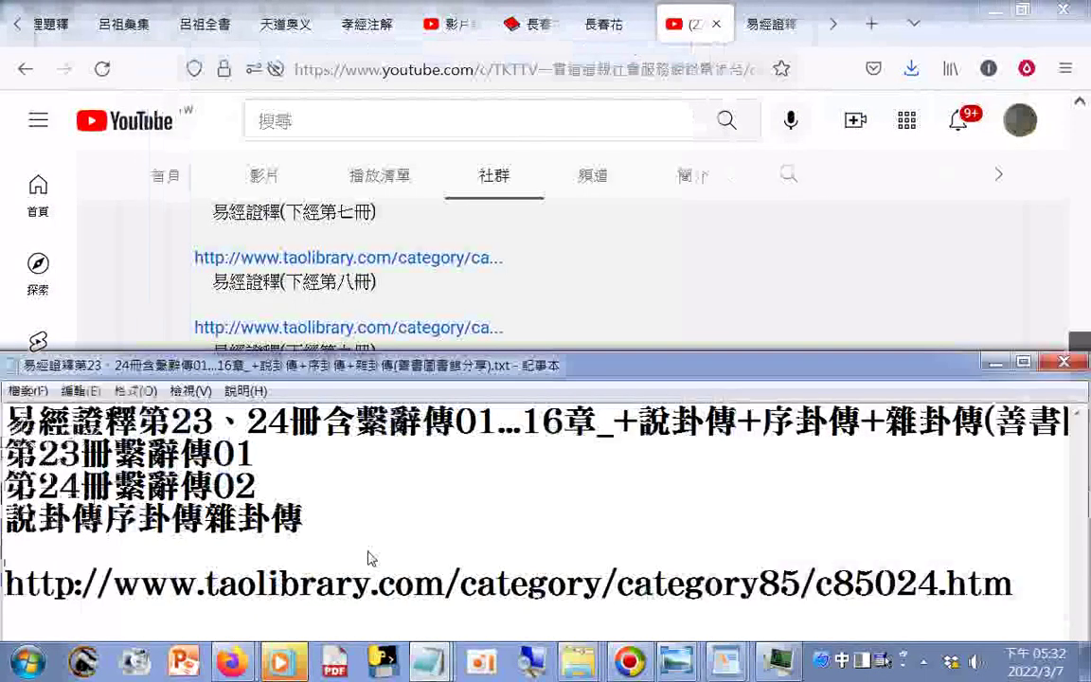
pyautogui.rightClick(471, 291)
pyautogui.click(478, 372)
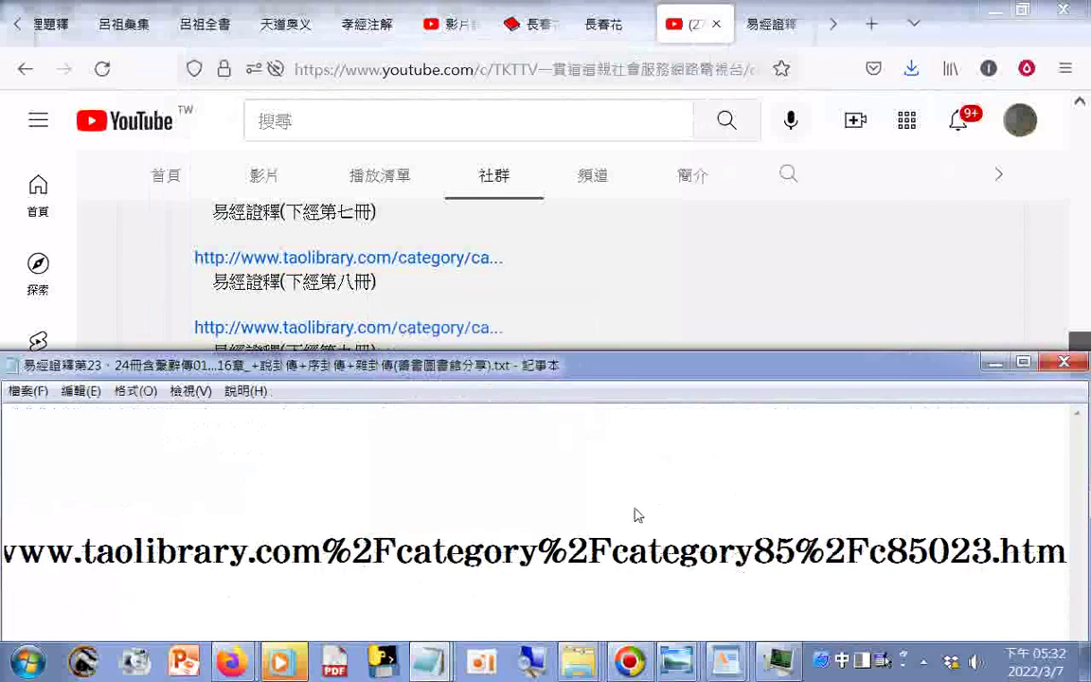
# Undo the pasted volume 23 link and paste it again on the blank line
pyautogui.click(135, 391)
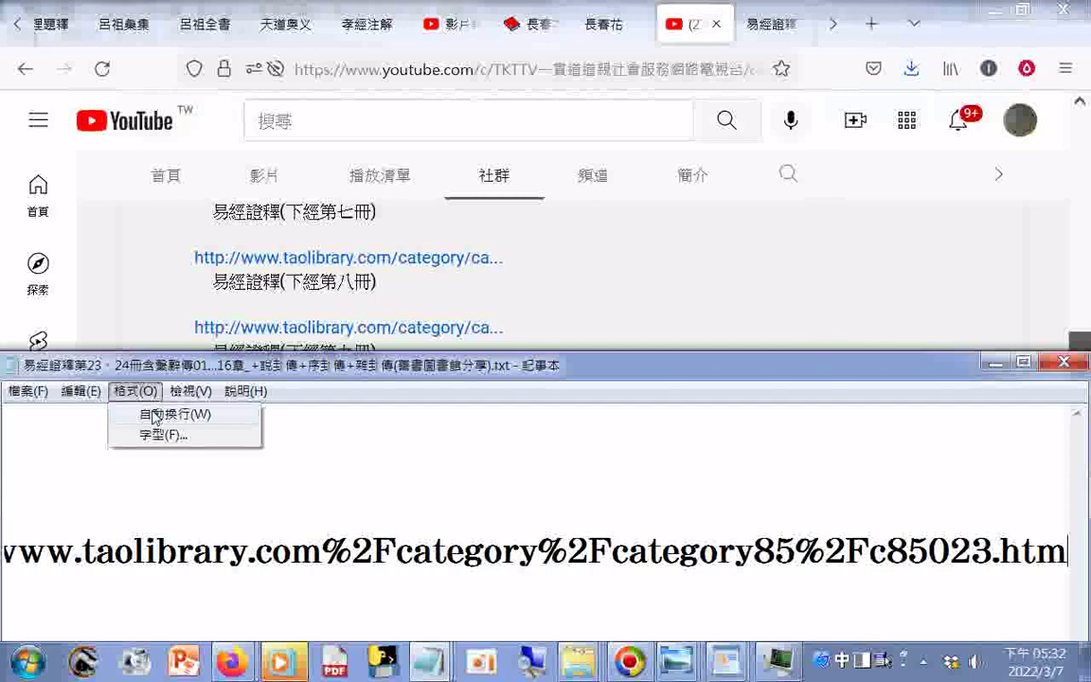
pyautogui.moveTo(83, 390)
pyautogui.click(98, 415)
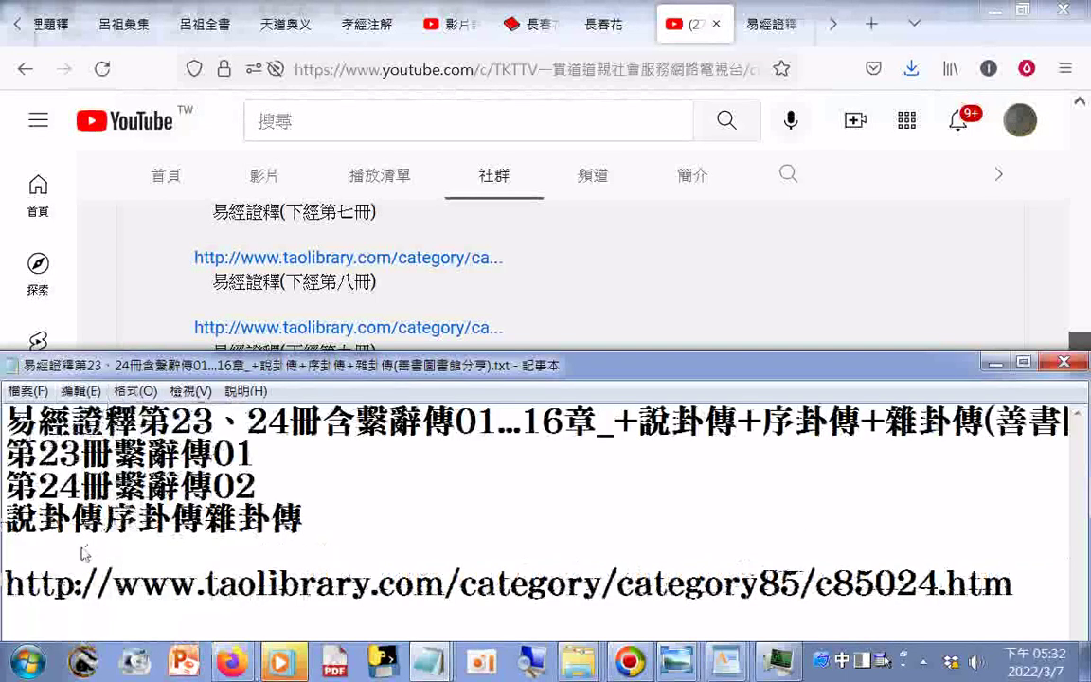
pyautogui.rightClick(82, 547)
pyautogui.click(144, 379)
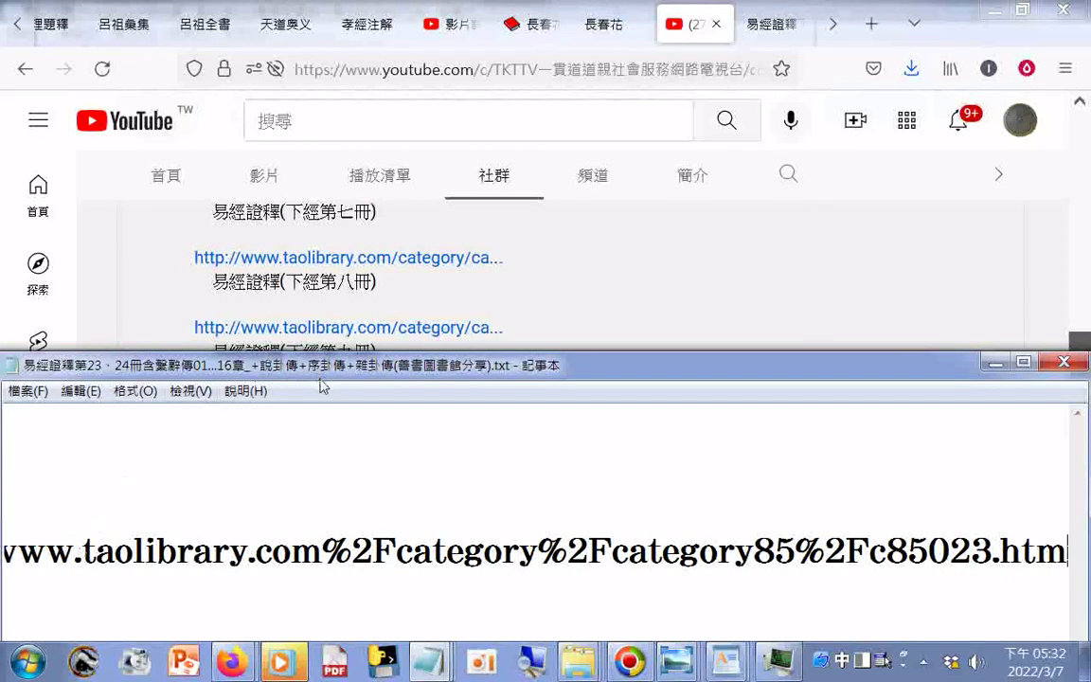
# Return to the YouTube community post and look through its list of 易經證釋 volume links from beginning to end
pyautogui.click(773, 29)
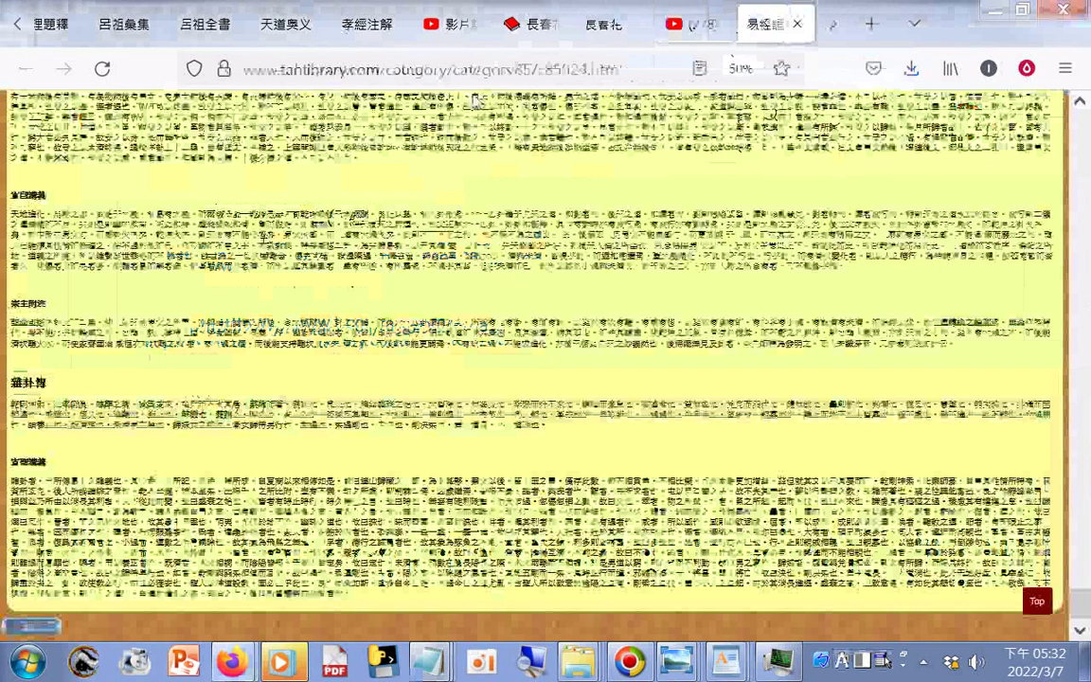
pyautogui.click(690, 23)
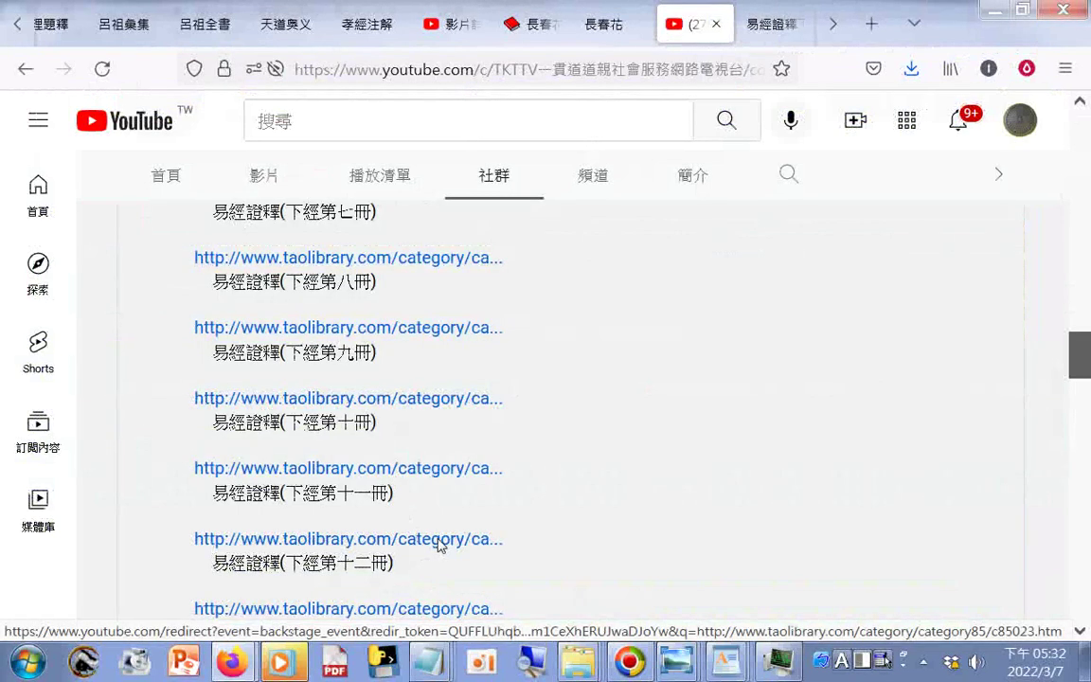
pyautogui.scroll(-4, 758, 464)
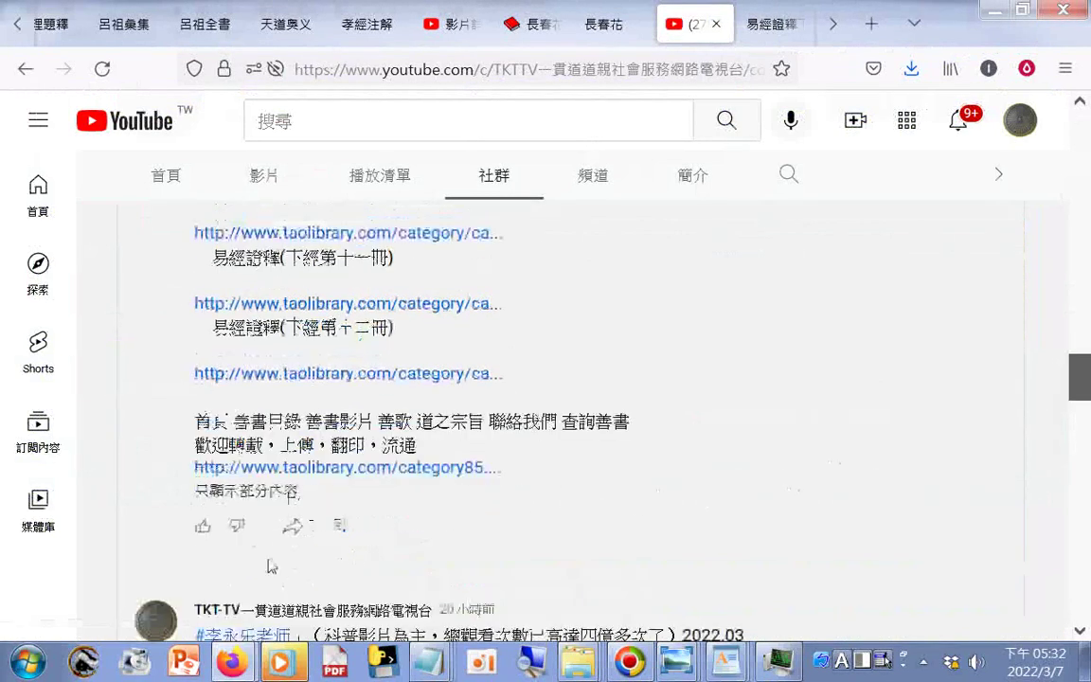
pyautogui.scroll(15, 1005, 316)
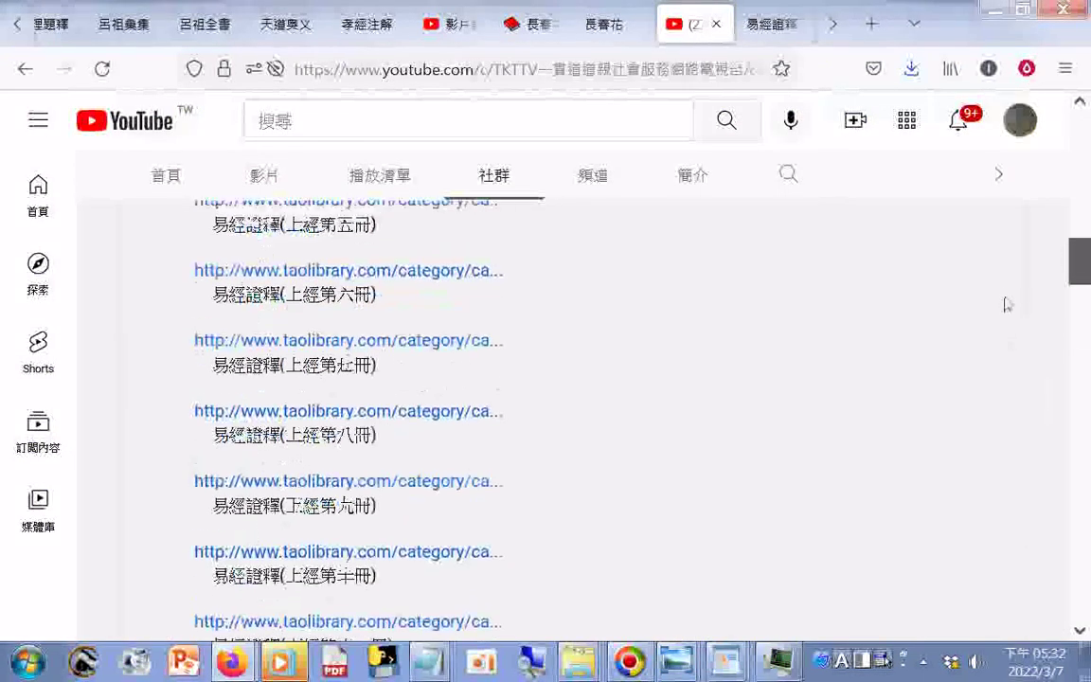
pyautogui.scroll(10, 1007, 303)
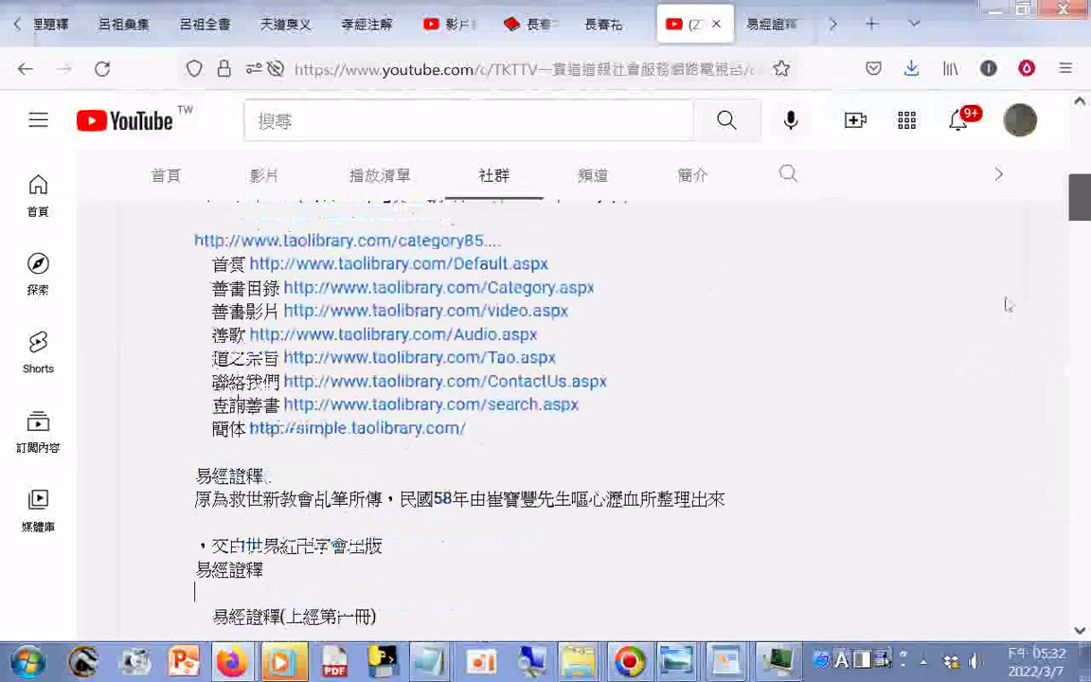
pyautogui.scroll(3, 1009, 305)
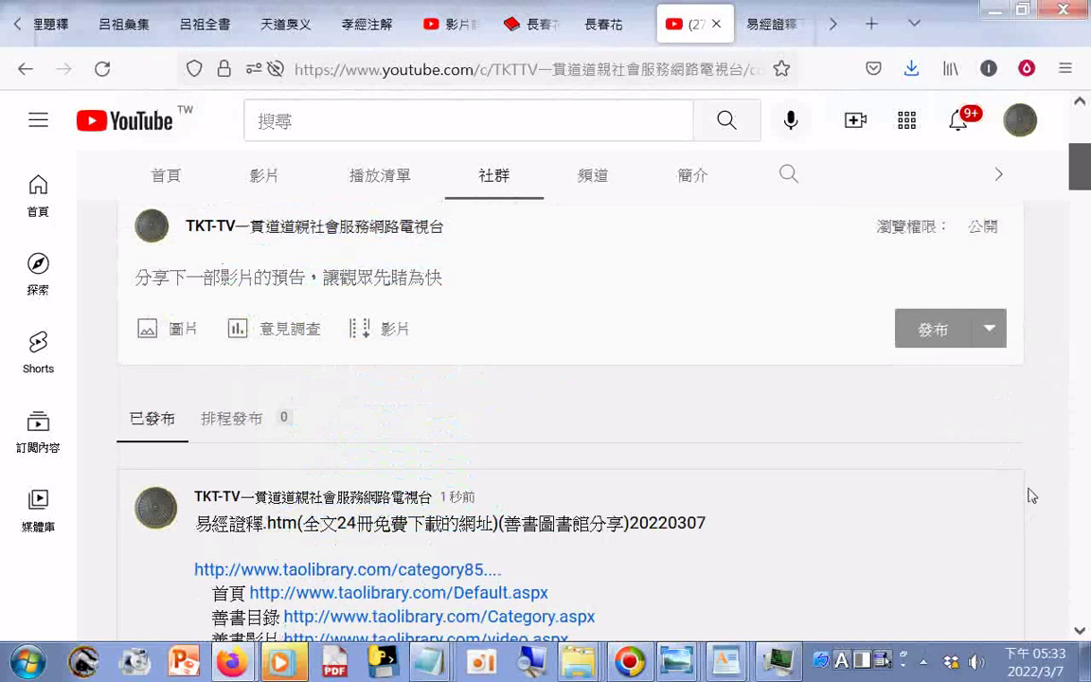
pyautogui.scroll(-3, 1031, 495)
pyautogui.scroll(-15, 1042, 463)
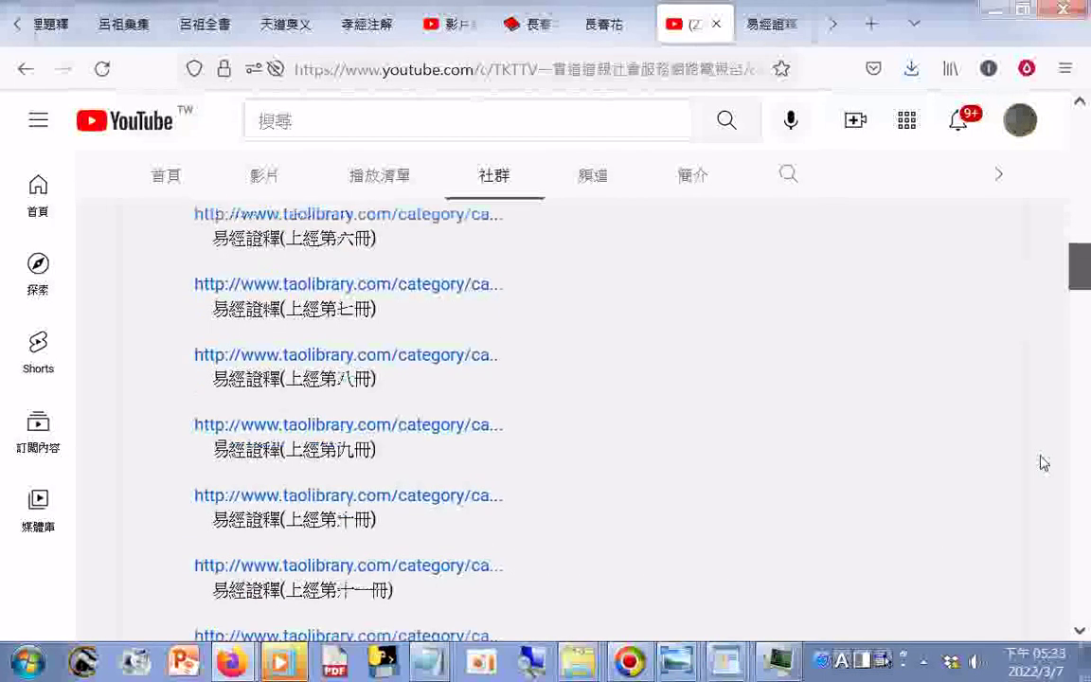
pyautogui.scroll(-10, 1042, 463)
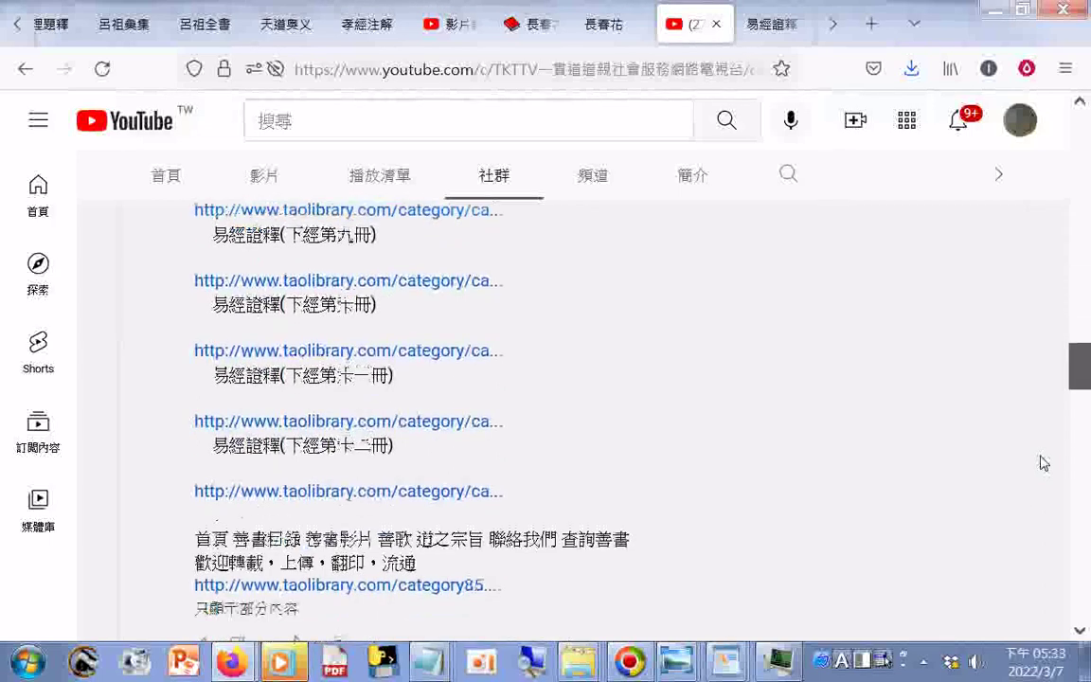
pyautogui.scroll(-4, 1060, 463)
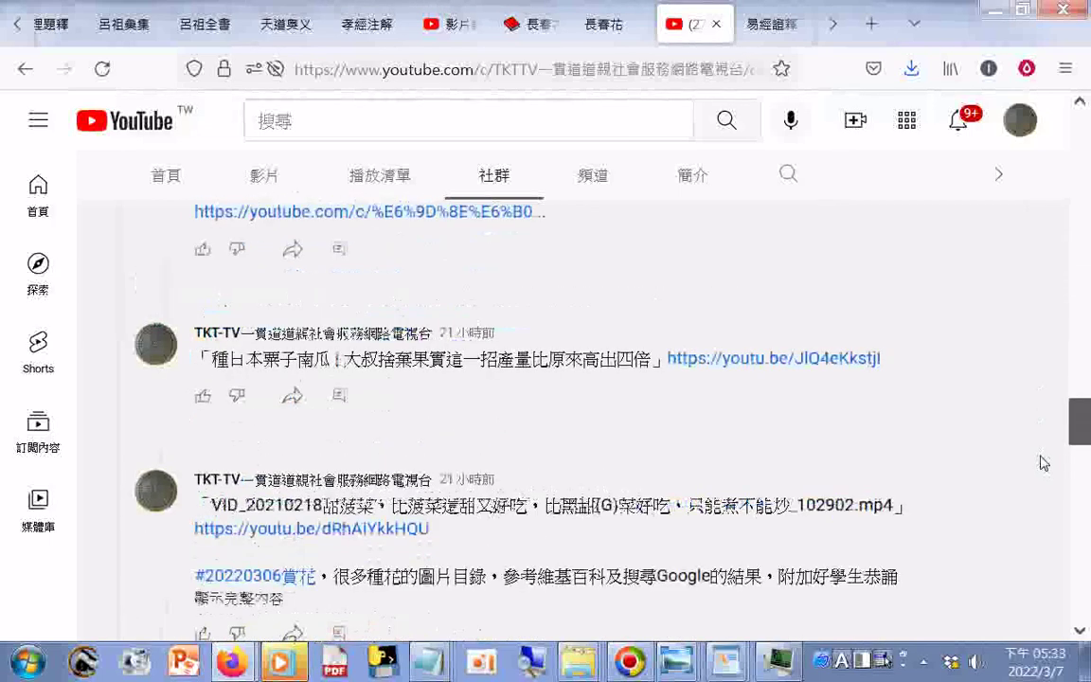
pyautogui.scroll(5, 1073, 449)
pyautogui.scroll(2, 1038, 449)
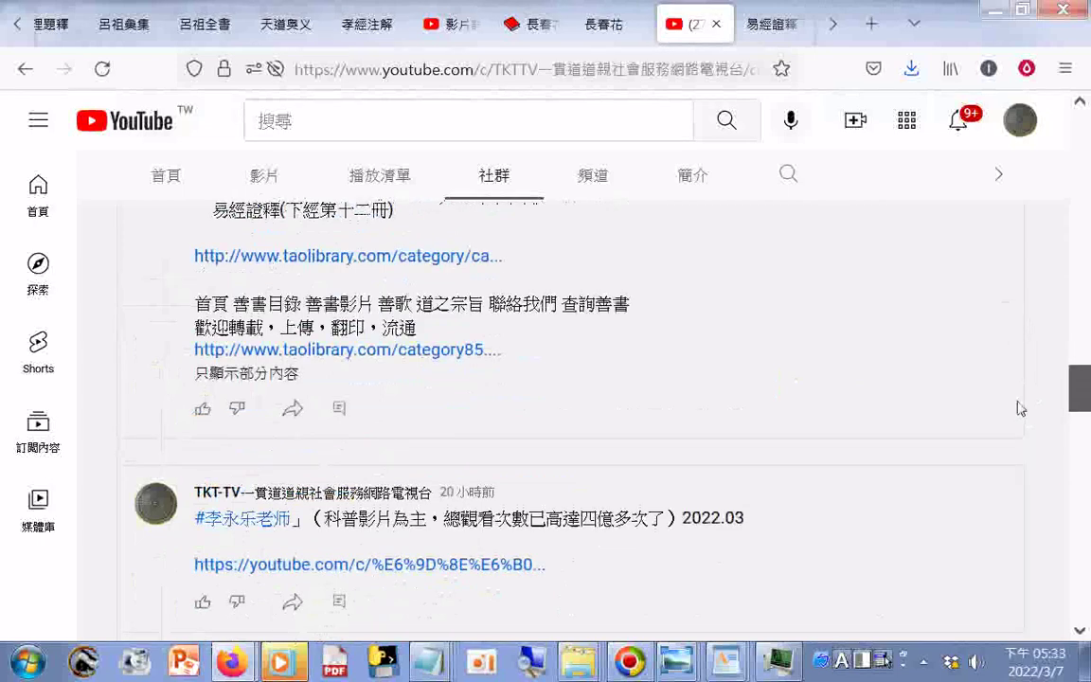
# Go to the newest 易經證釋.htm(全文24冊免費下載的網址) community post and open it for editing
pyautogui.scroll(4, 1020, 407)
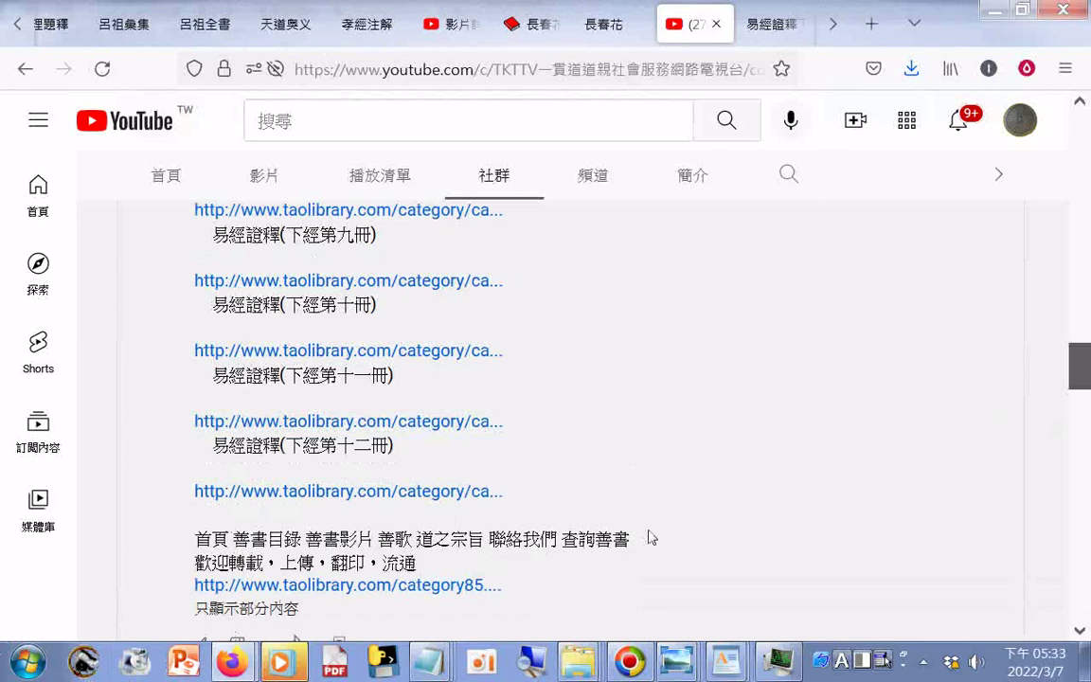
pyautogui.scroll(-8, 651, 537)
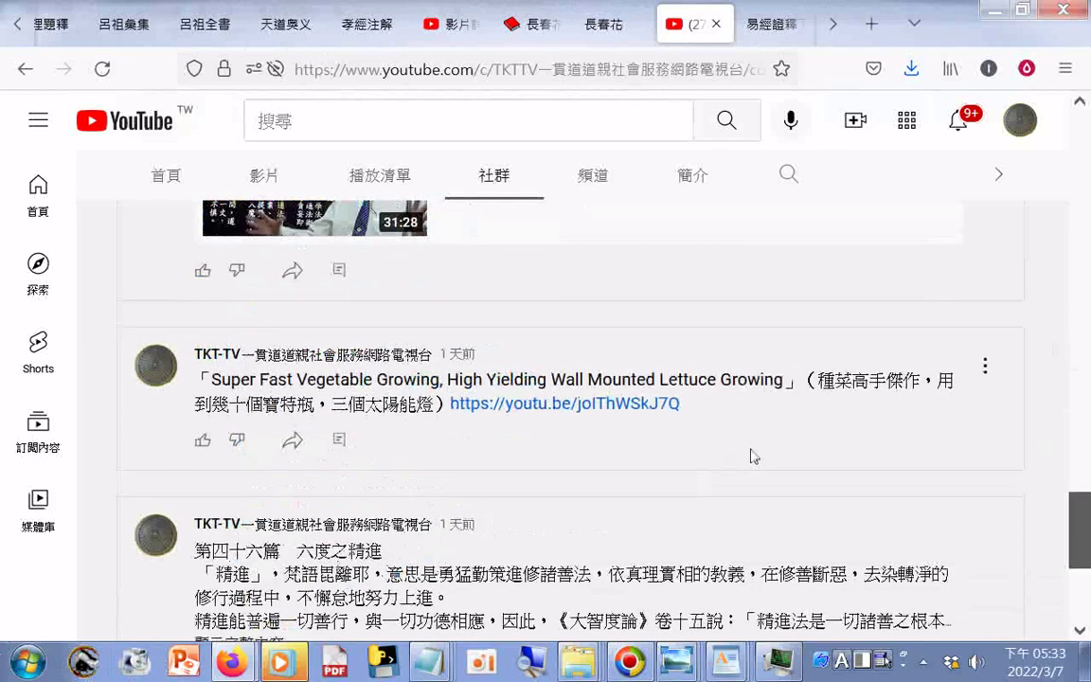
pyautogui.scroll(10, 753, 456)
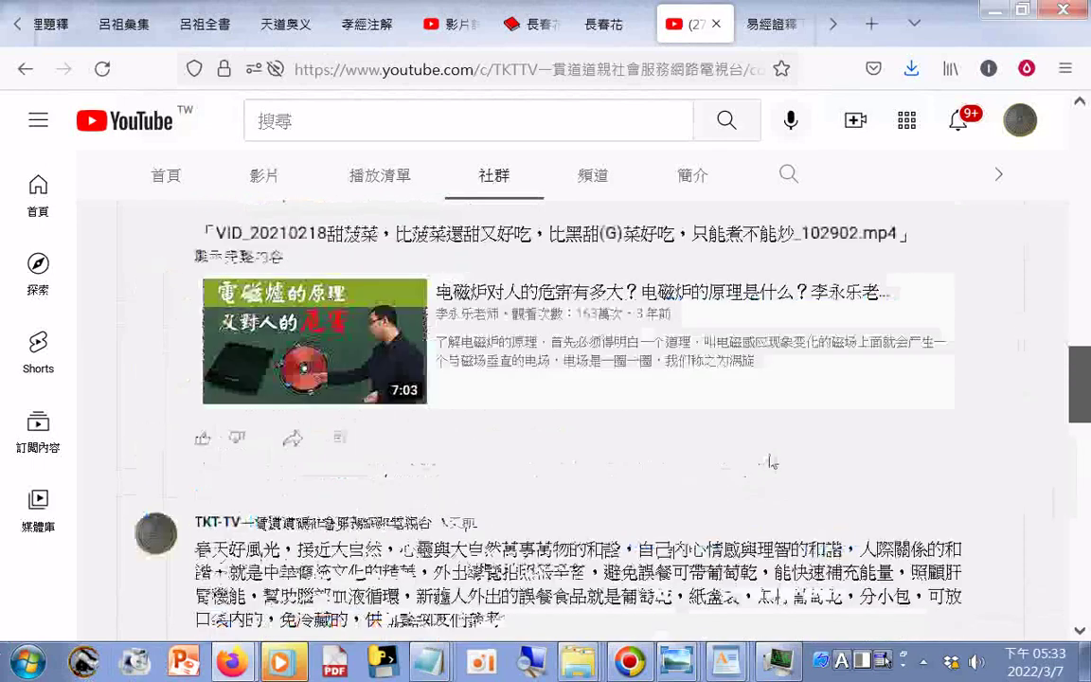
pyautogui.scroll(10, 772, 461)
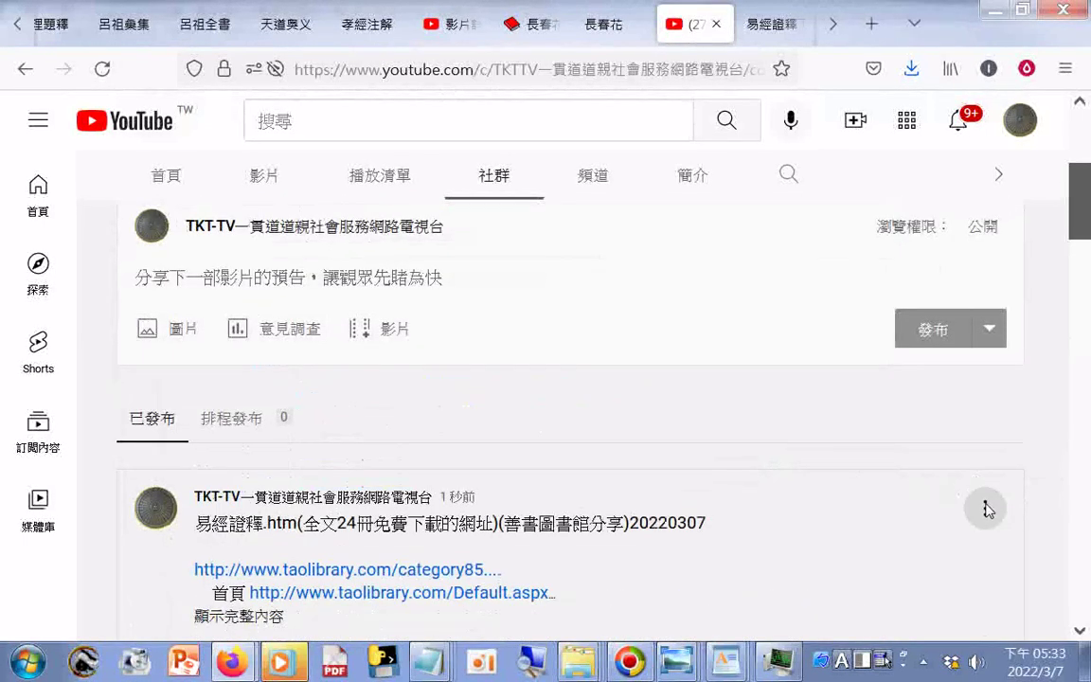
pyautogui.click(985, 507)
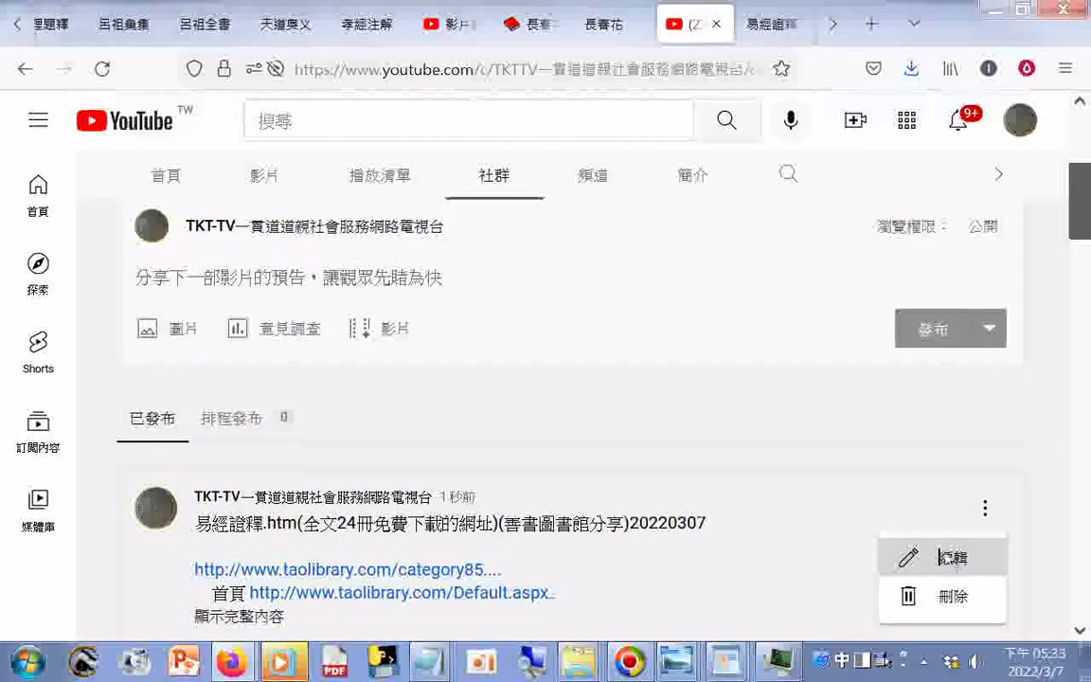
pyautogui.click(951, 559)
# Select the truncated link below 下經第十一冊 in the post's editable text and dismiss the Grammarly notice
pyautogui.scroll(-10, 820, 496)
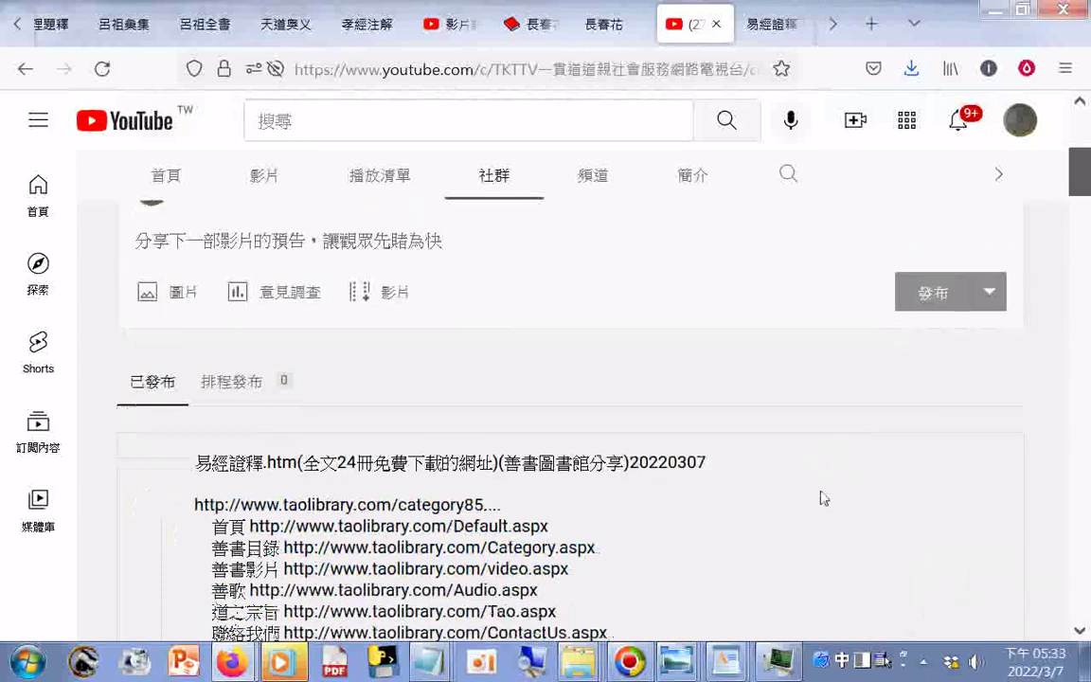
pyautogui.scroll(-6, 750, 483)
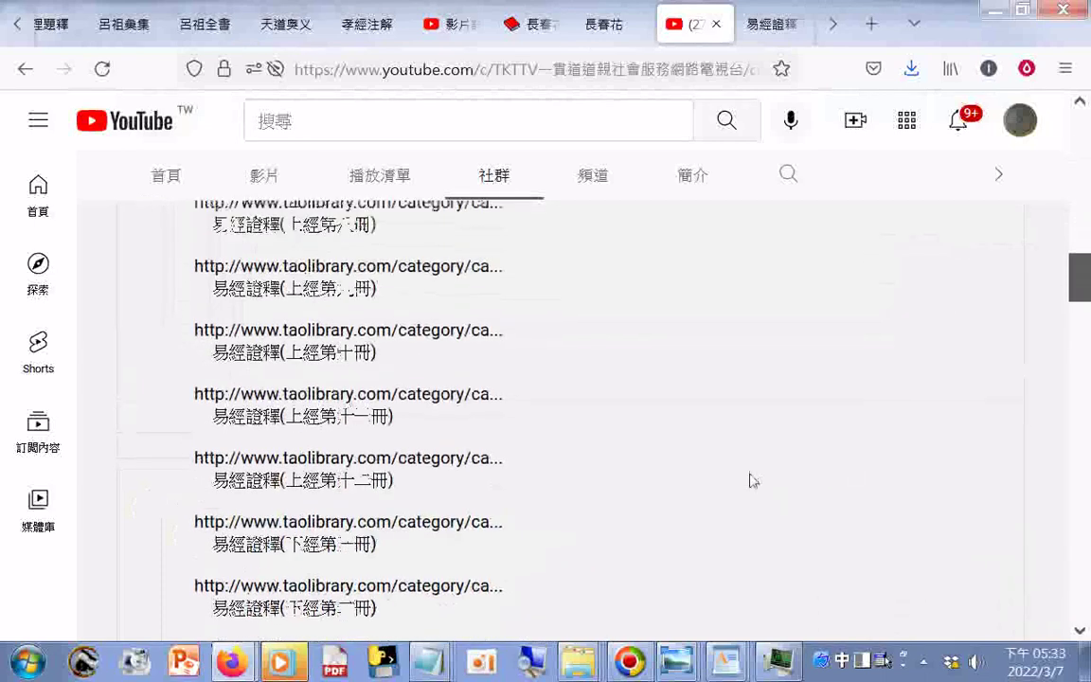
pyautogui.scroll(-5, 750, 482)
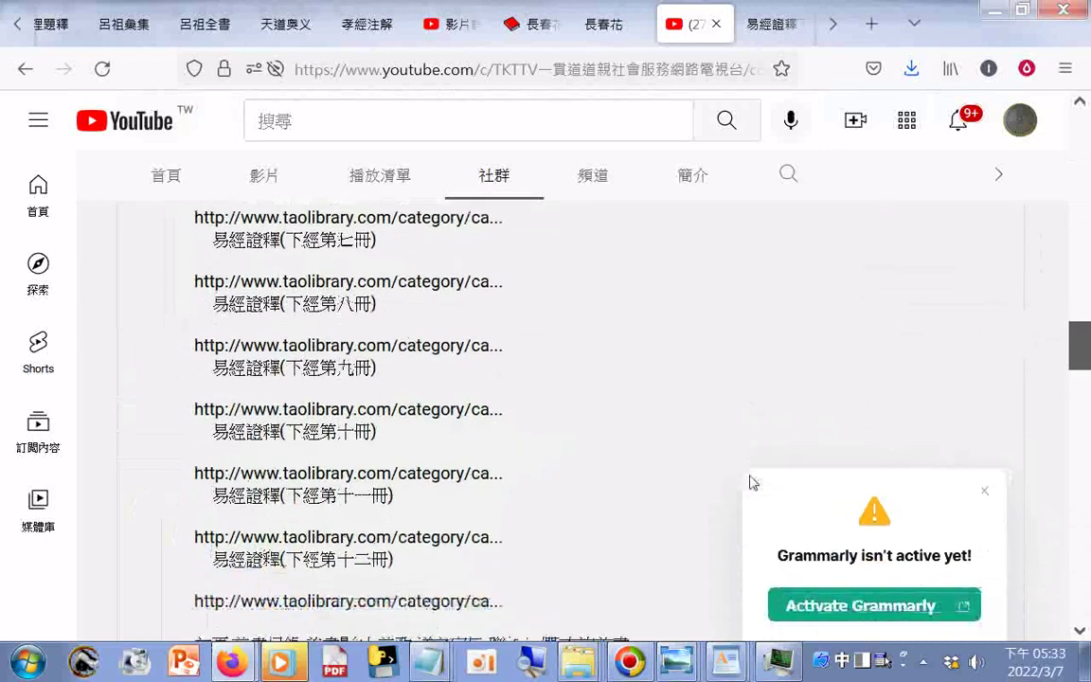
pyautogui.scroll(-1, 750, 482)
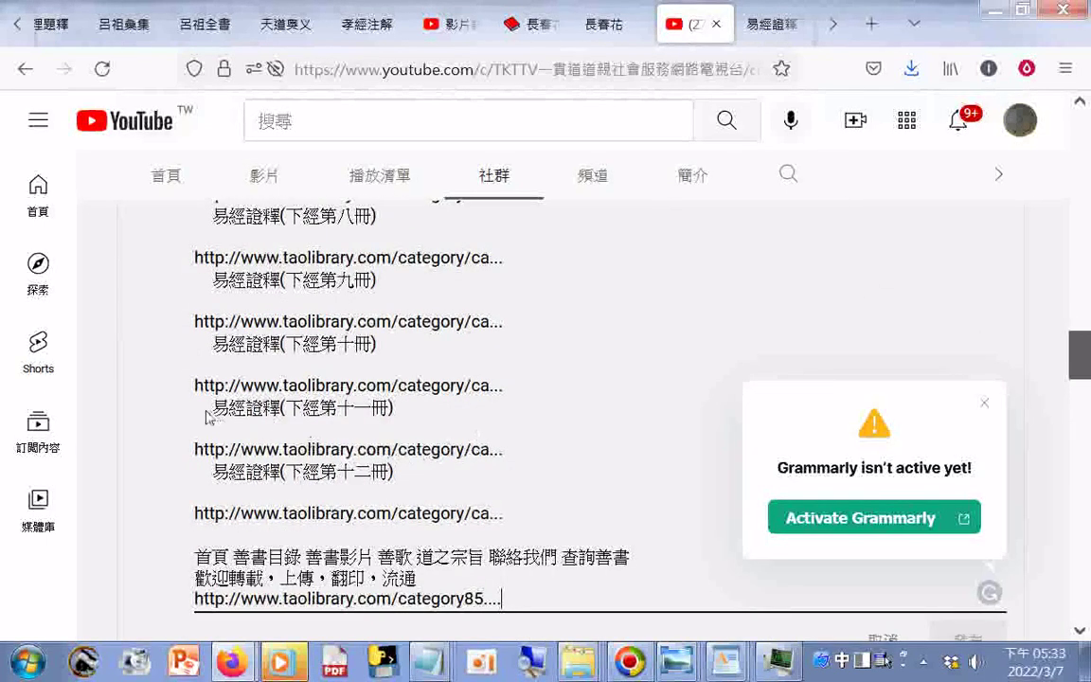
pyautogui.moveTo(195, 449); pyautogui.dragTo(504, 456)
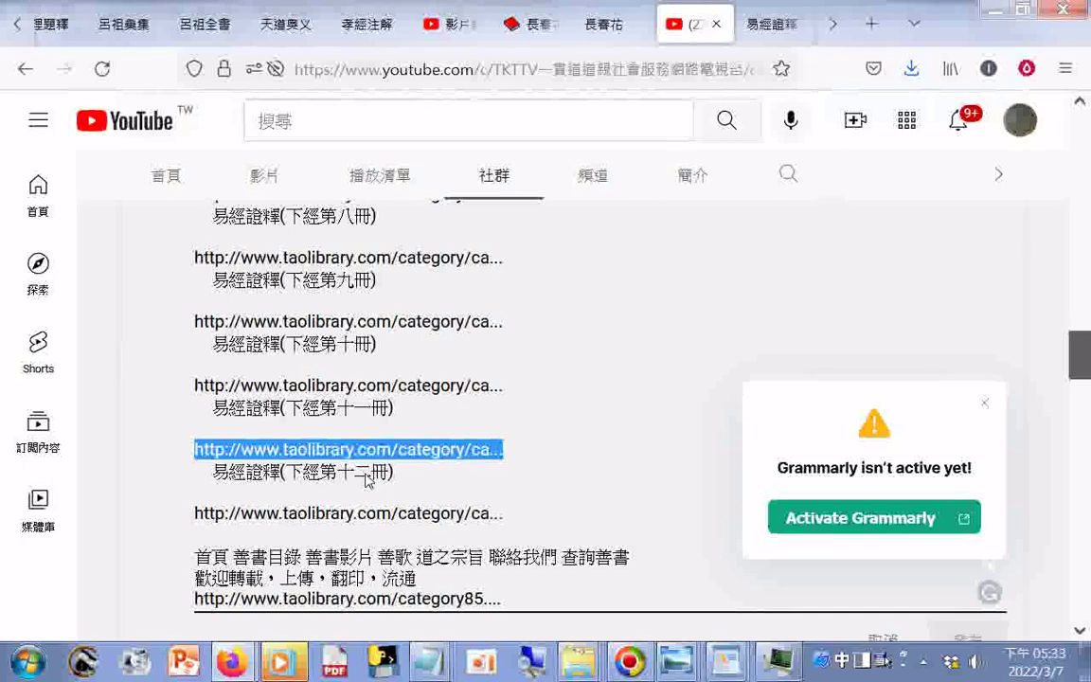
pyautogui.click(984, 405)
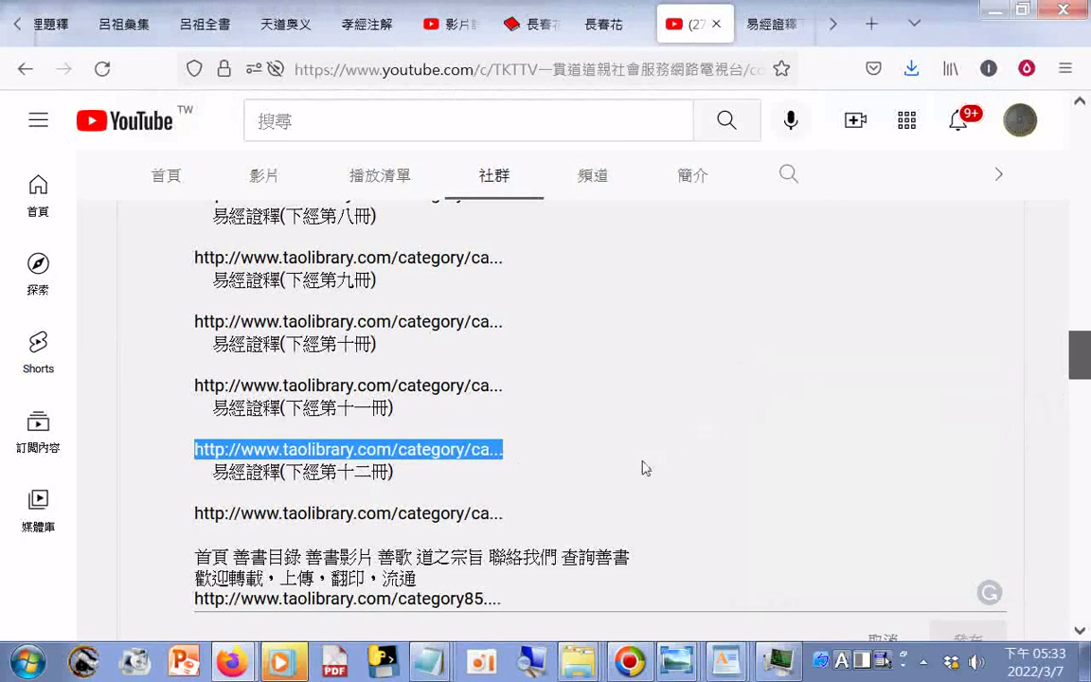
# Switch to the Notepad note on 易經證釋 volumes 23 and 24, turn on word wrap and reposition its window so the full text shows
pyautogui.click(421, 660)
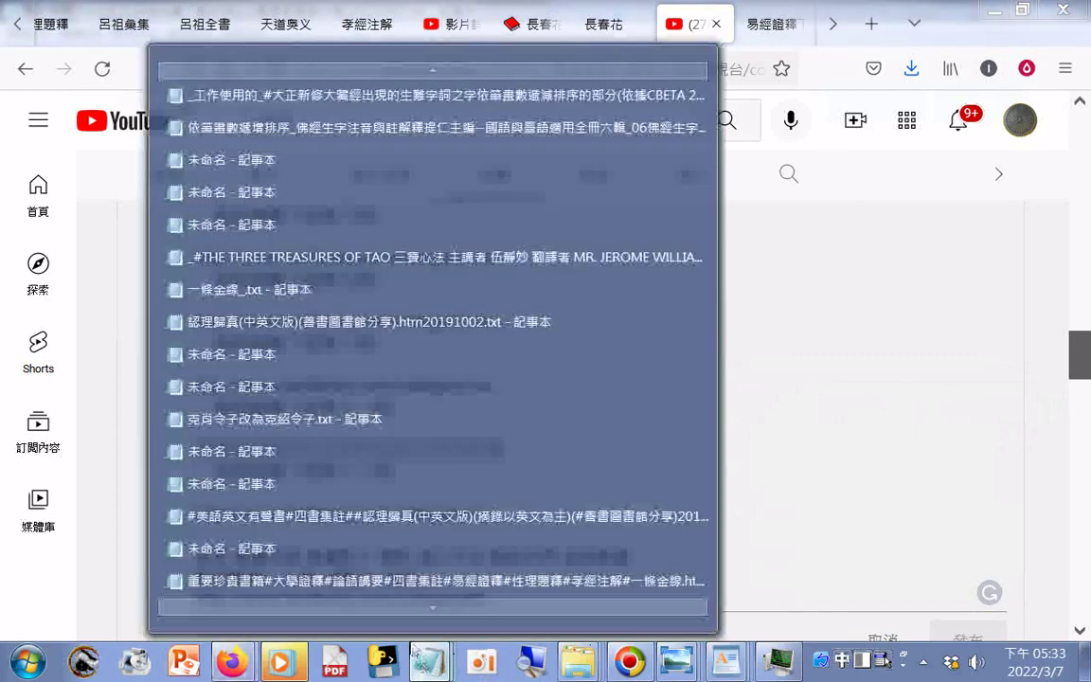
pyautogui.scroll(-2, 431, 610)
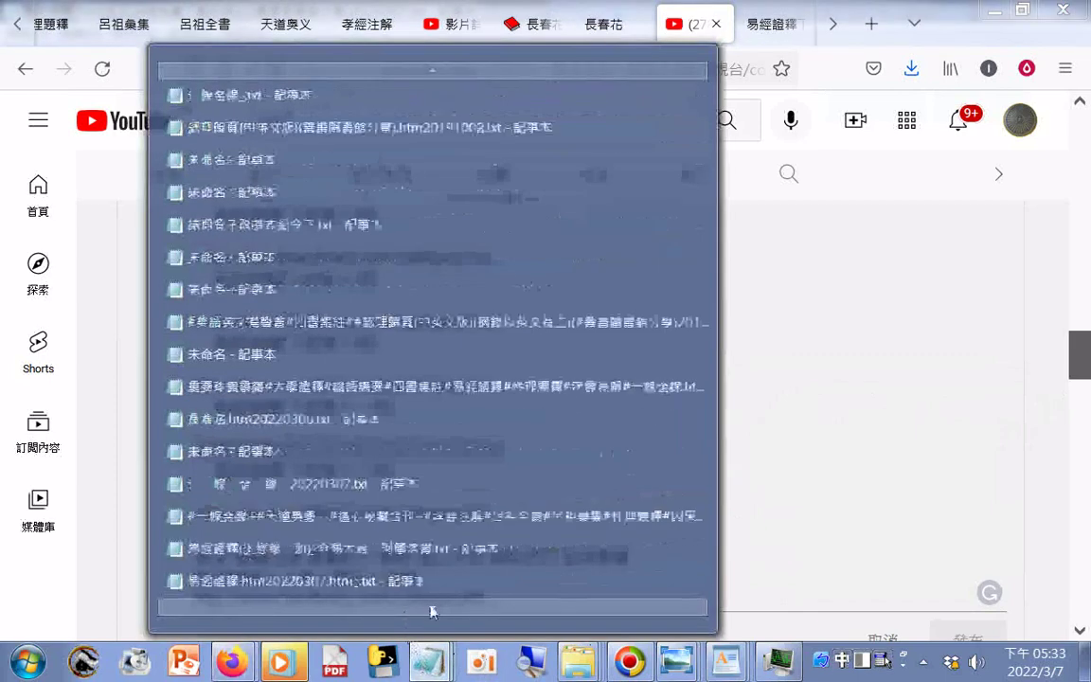
pyautogui.scroll(-1, 431, 611)
pyautogui.click(431, 647)
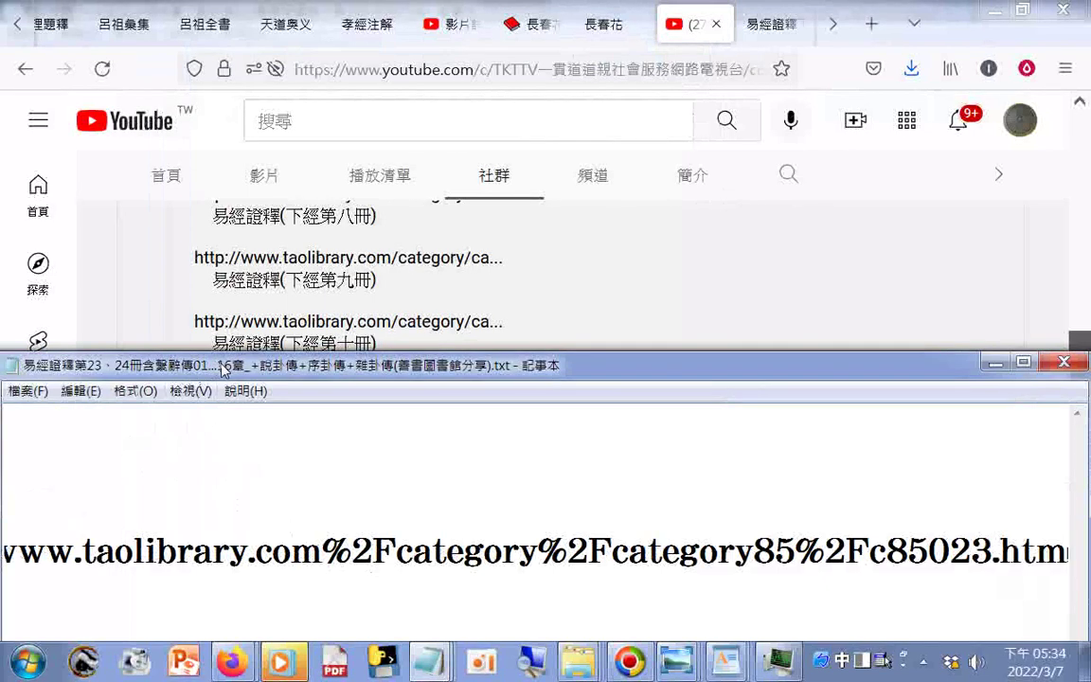
pyautogui.moveTo(223, 369); pyautogui.dragTo(357, 346)
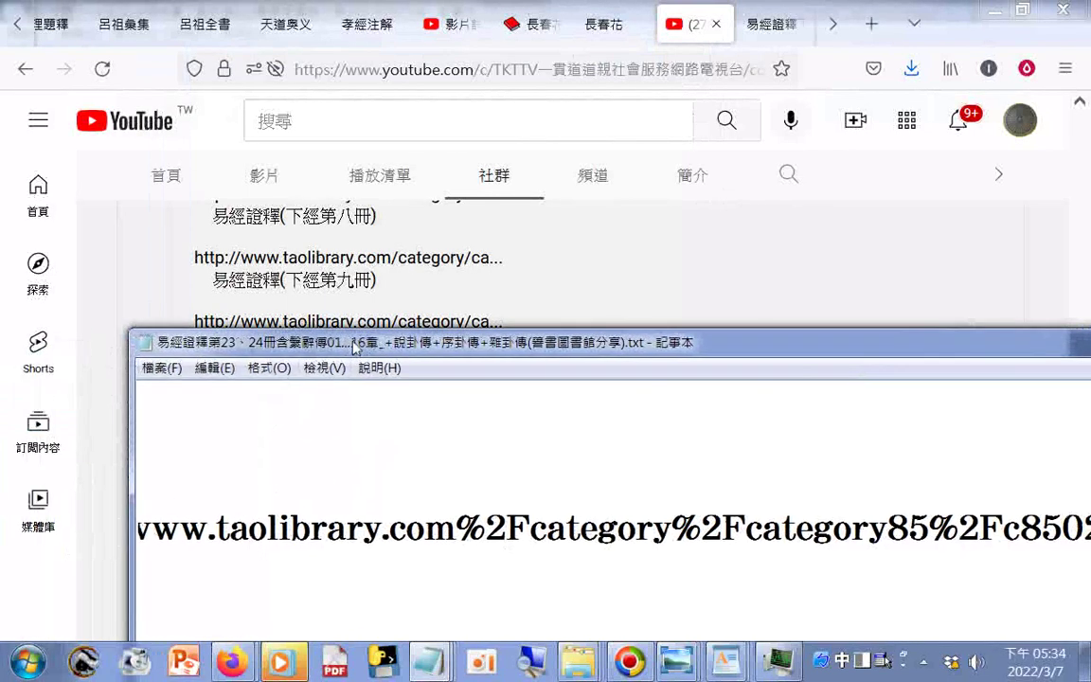
pyautogui.click(272, 368)
pyautogui.click(303, 391)
pyautogui.moveTo(343, 343); pyautogui.dragTo(339, 337)
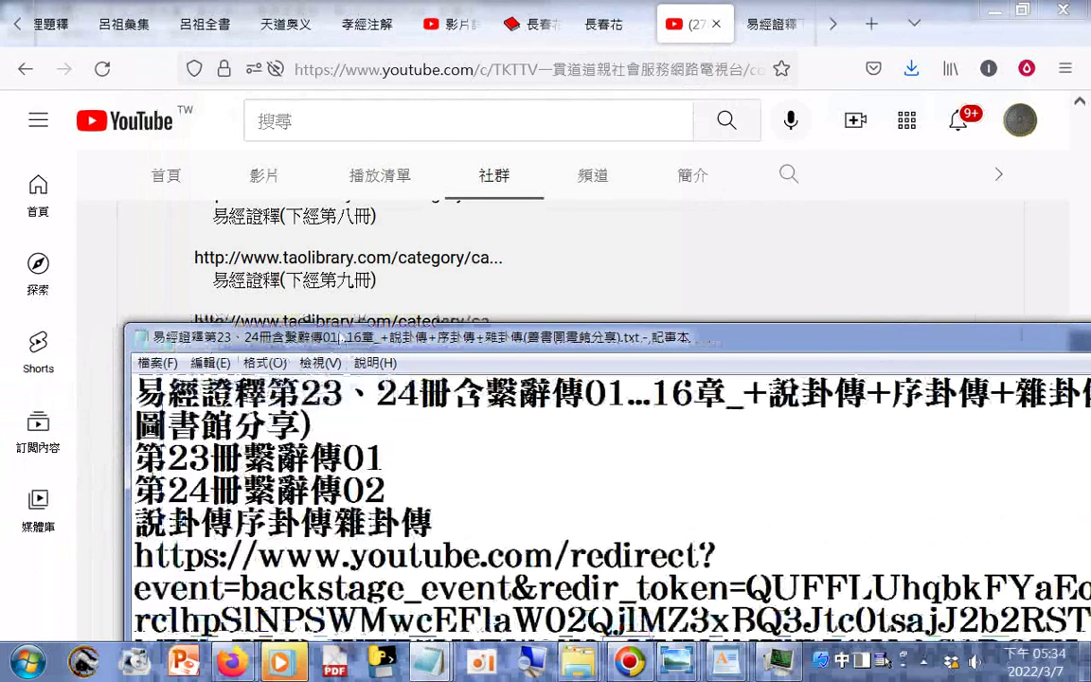
pyautogui.moveTo(340, 337); pyautogui.dragTo(243, 98)
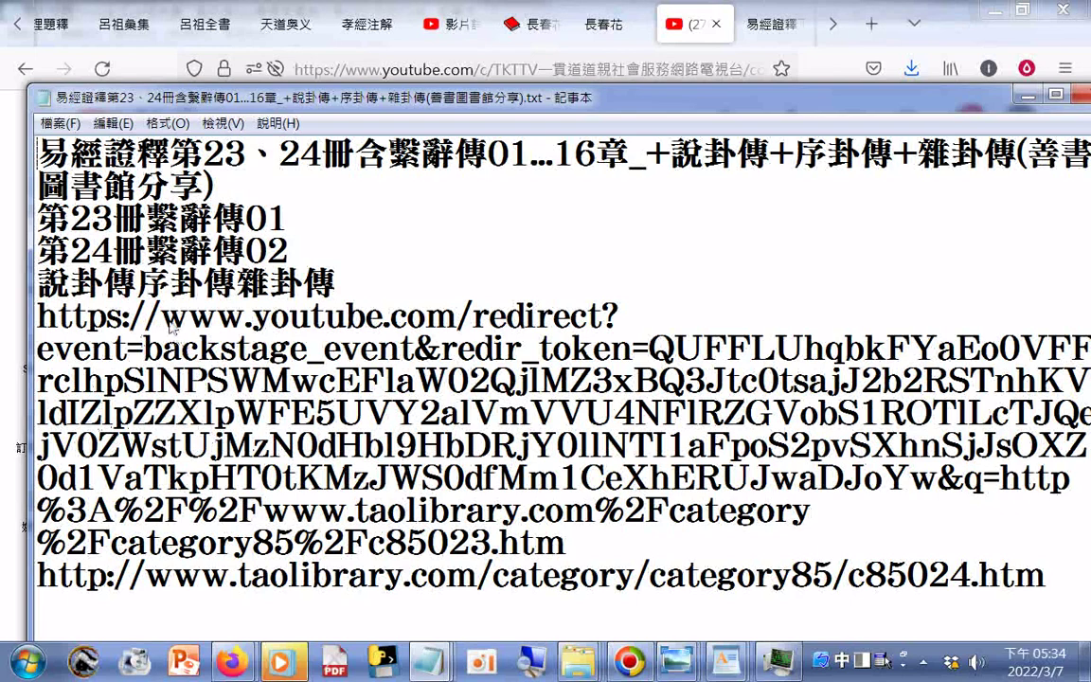
# Replace the long YouTube redirect link with a copy of the c85024.htm address and change the copy's file name to c85023.htm
pyautogui.moveTo(1045, 574); pyautogui.dragTo(38, 575)
pyautogui.rightClick(68, 573)
pyautogui.click(120, 400)
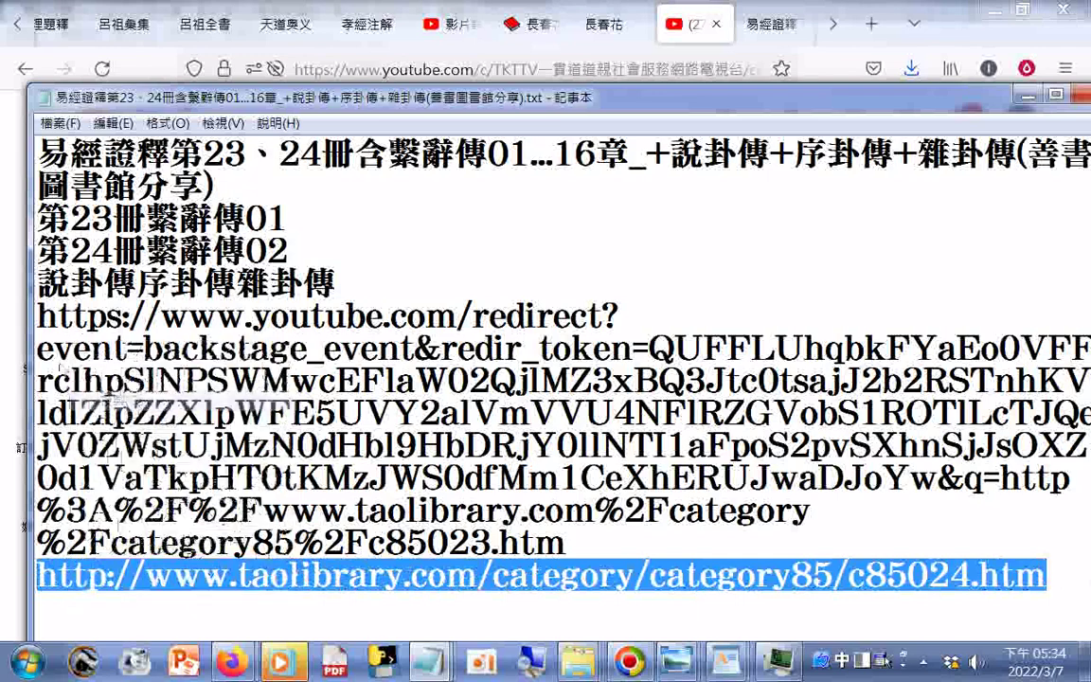
pyautogui.click(38, 313)
pyautogui.moveTo(38, 314); pyautogui.dragTo(565, 543)
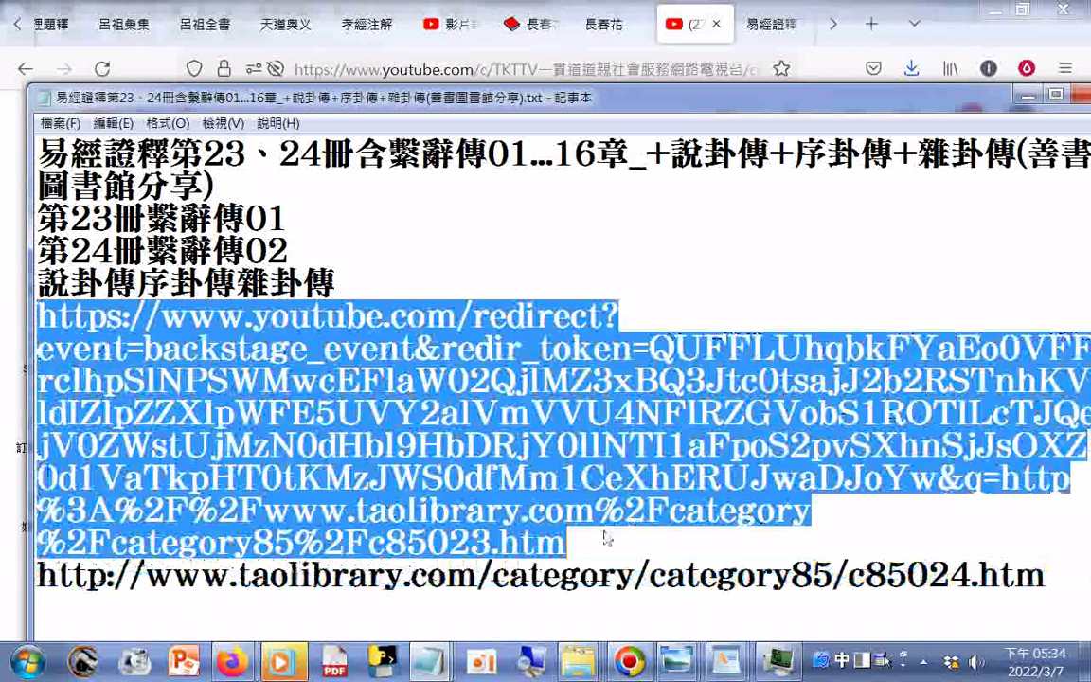
pyautogui.rightClick(456, 428)
pyautogui.click(504, 256)
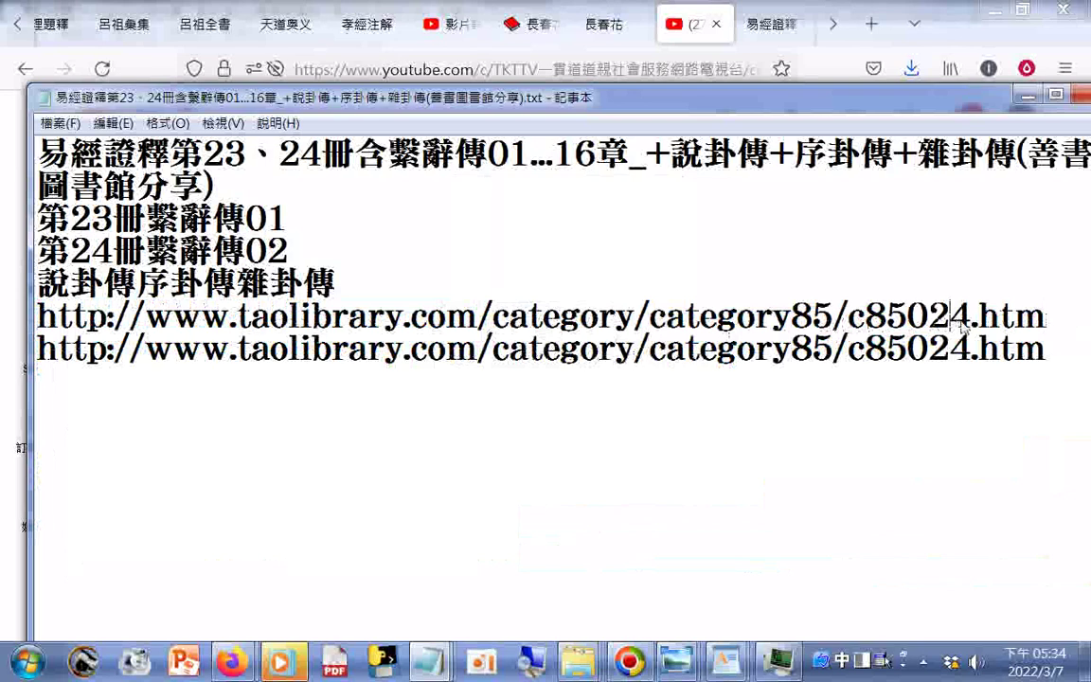
pyautogui.press('Delete')
pyautogui.write('3')
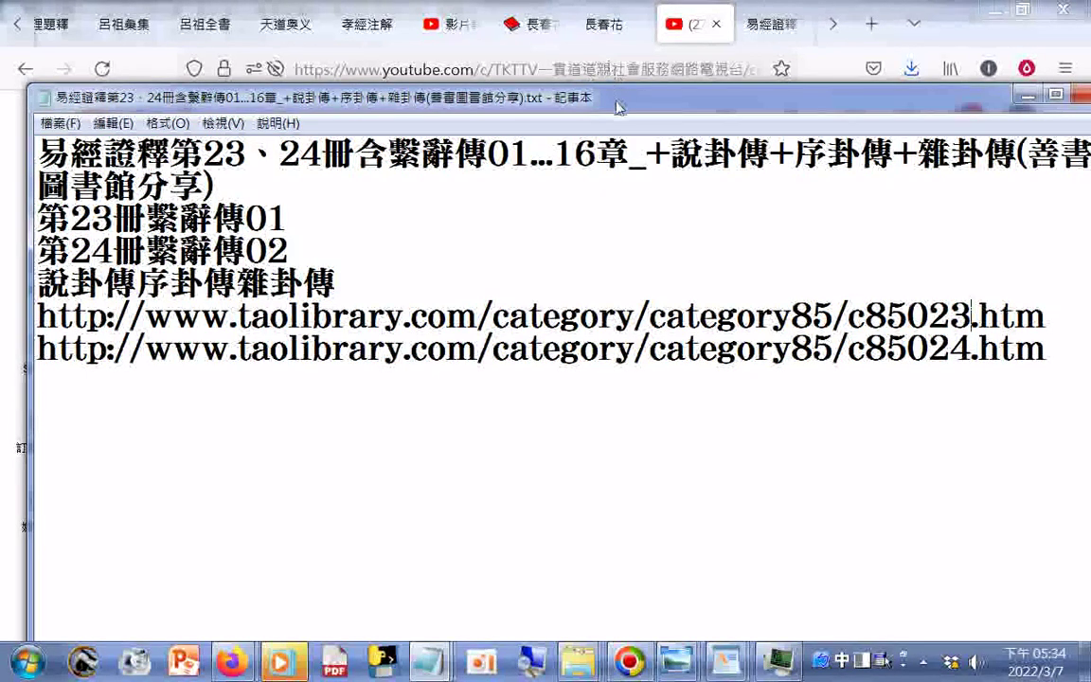
# Move the note aside and copy the title 易經證釋(下經第十一冊) from the YouTube post being edited
pyautogui.moveTo(617, 107); pyautogui.dragTo(600, 463)
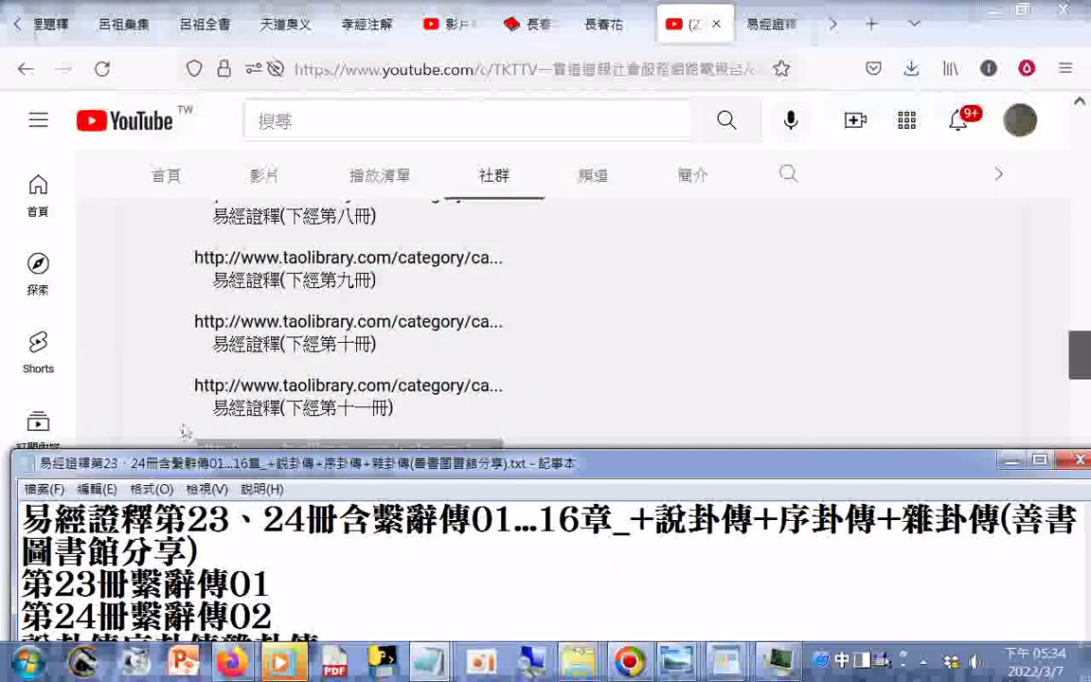
pyautogui.moveTo(194, 397); pyautogui.dragTo(414, 420)
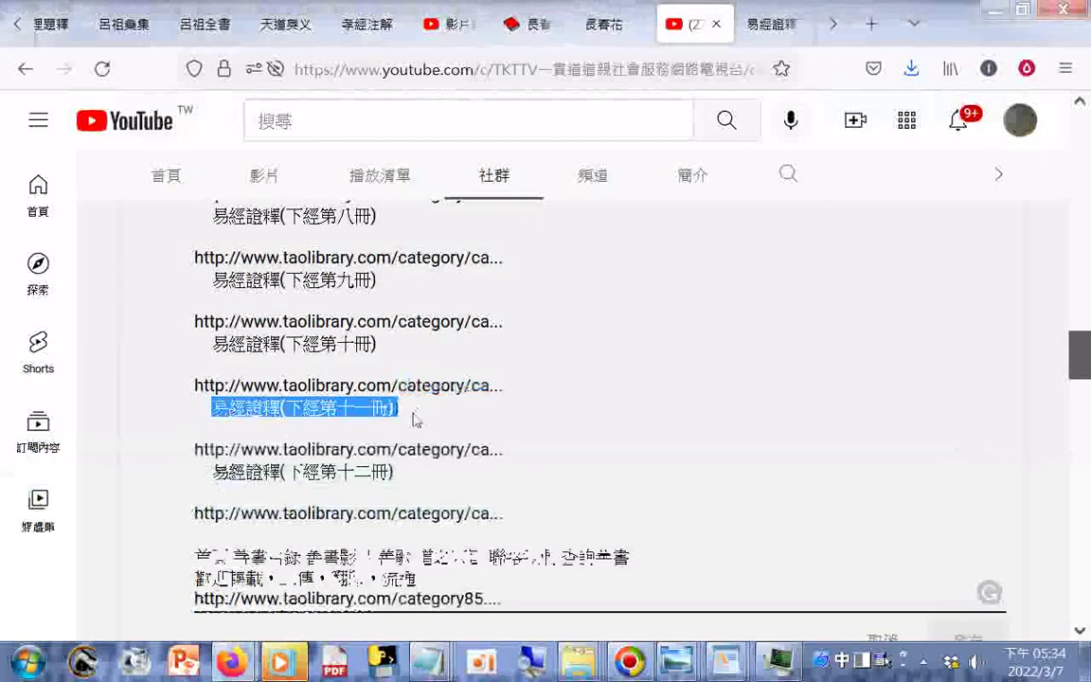
pyautogui.rightClick(366, 405)
pyautogui.click(431, 176)
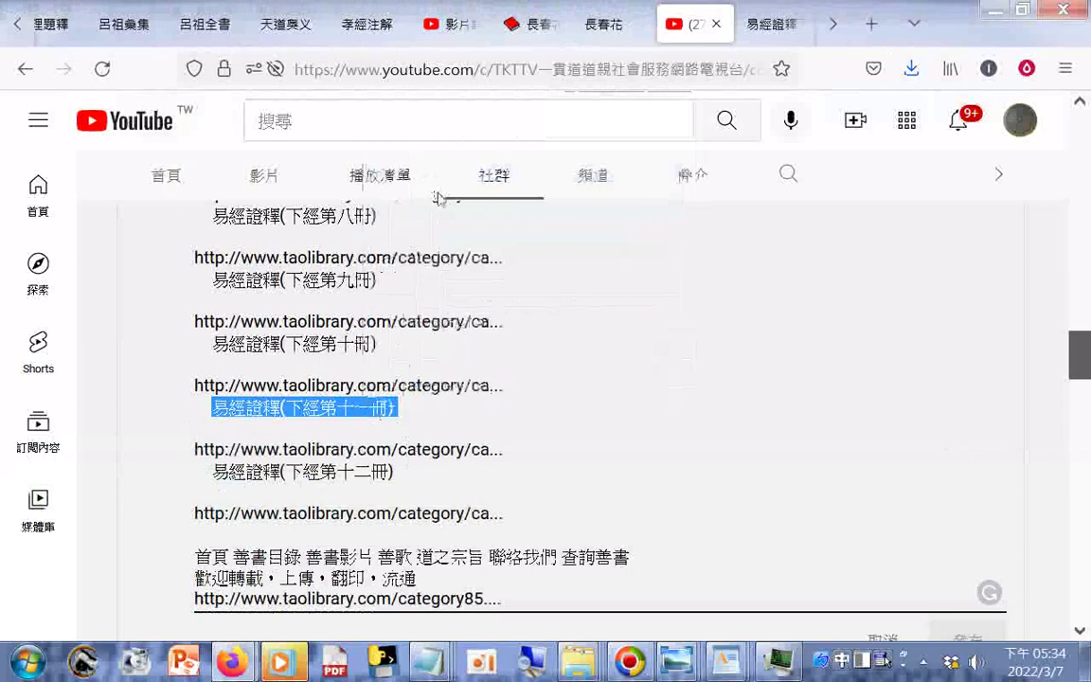
# In the Notepad note, insert _易經證釋(下經第十一冊) after both 第23冊 and 第24冊
pyautogui.click(431, 660)
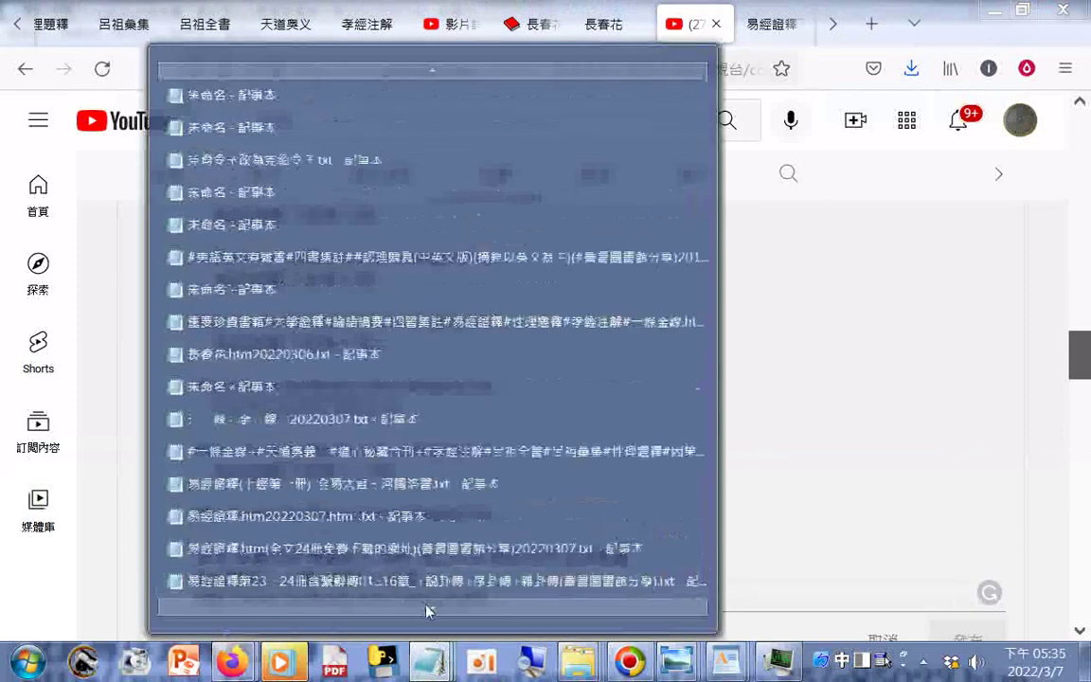
pyautogui.click(409, 580)
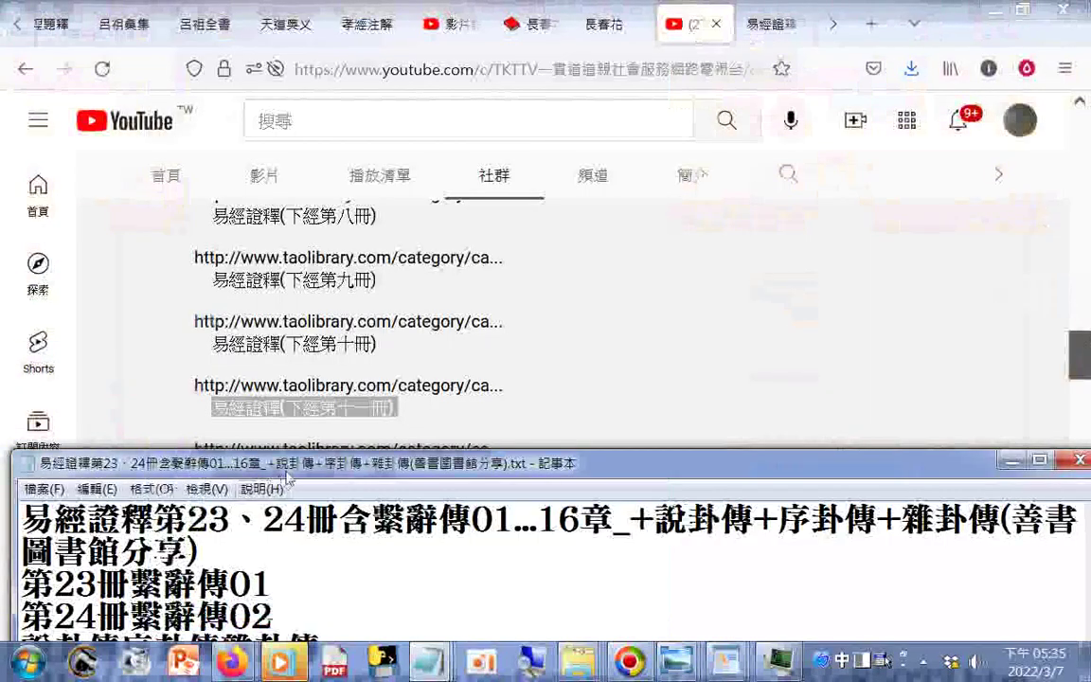
pyautogui.moveTo(294, 468); pyautogui.dragTo(381, 317)
pyautogui.rightClick(217, 436)
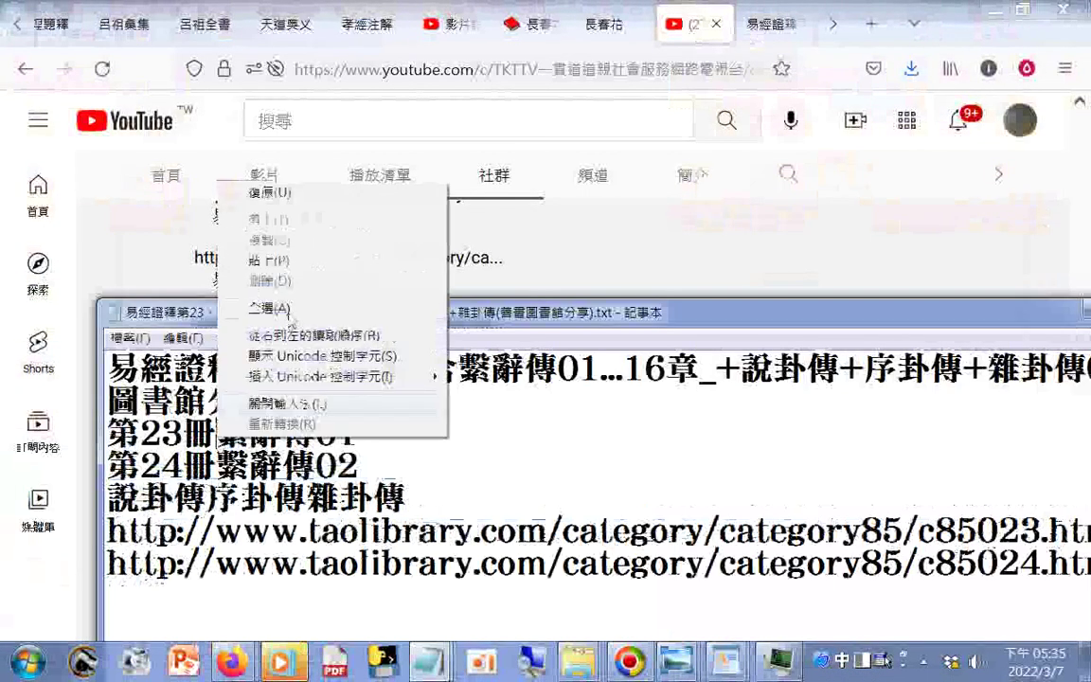
pyautogui.click(272, 262)
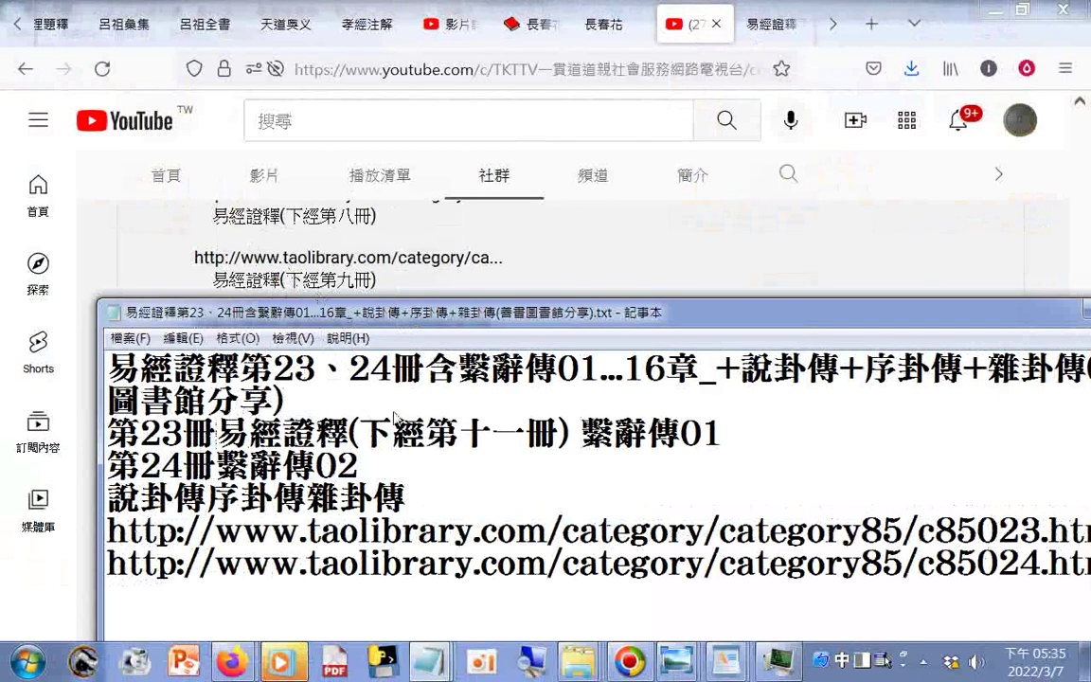
pyautogui.write('_')
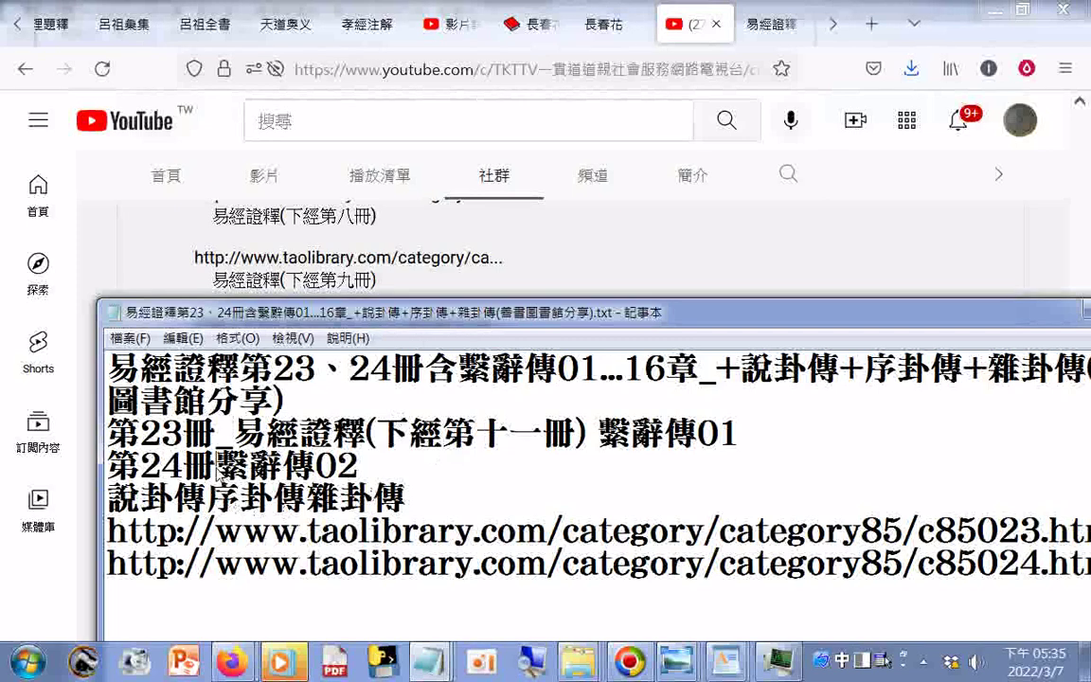
pyautogui.write('_')
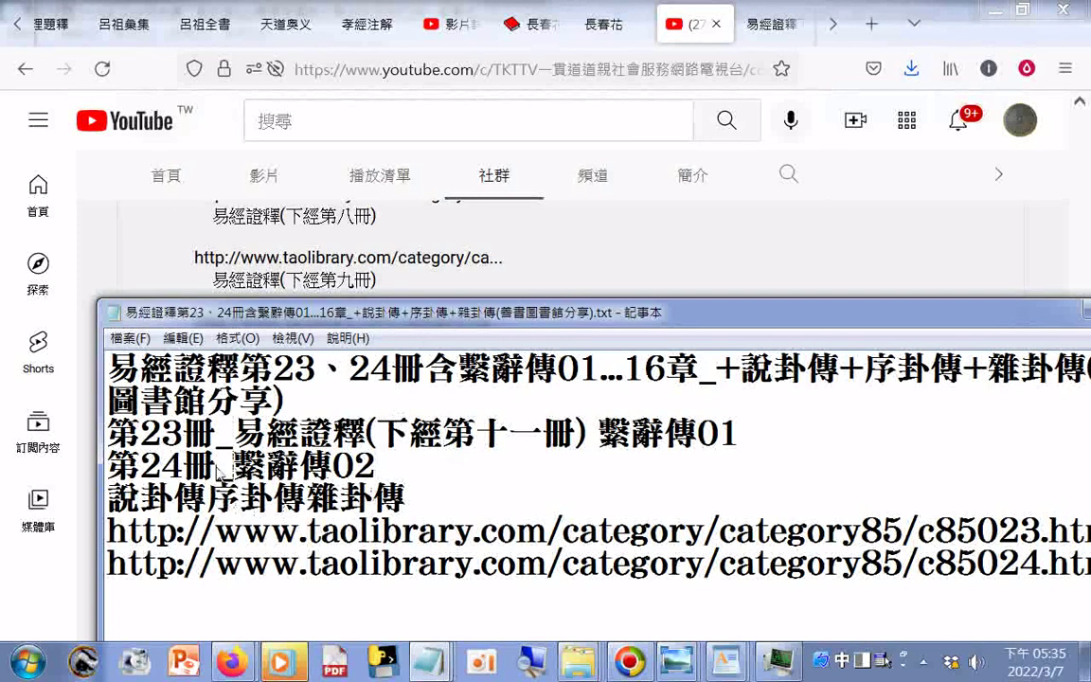
pyautogui.hotkey('ctrl', 'v')
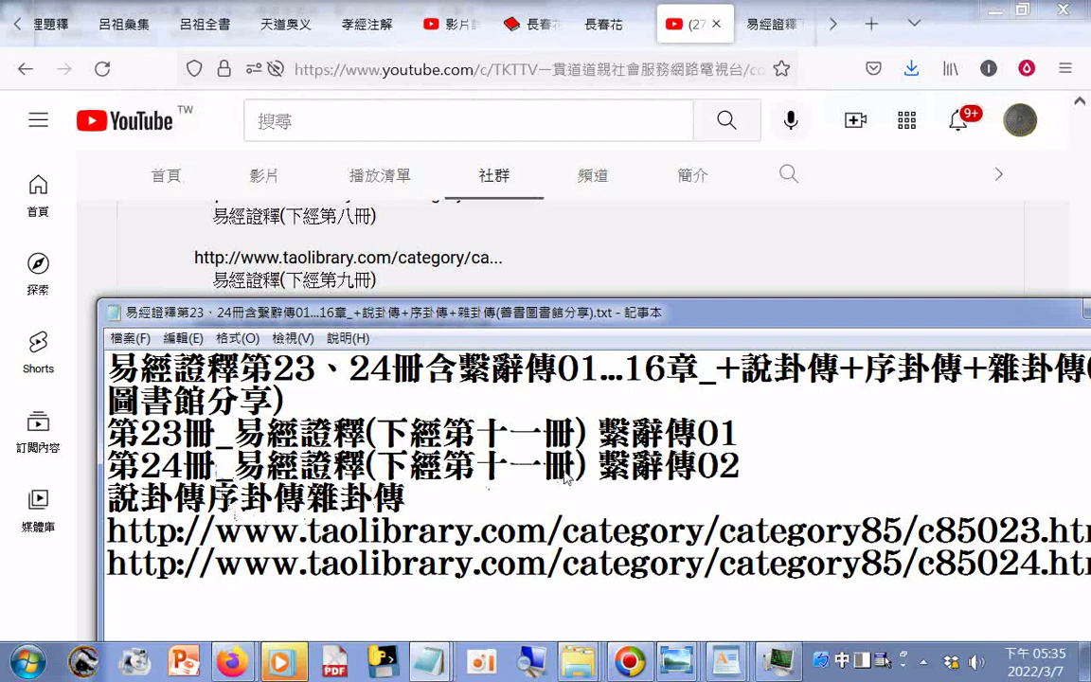
# In the note's 第24冊 line, change 第十一冊 to 第十二冊 so the title reads 易經證釋(下經第十二冊)
pyautogui.moveTo(544, 468); pyautogui.dragTo(499, 469)
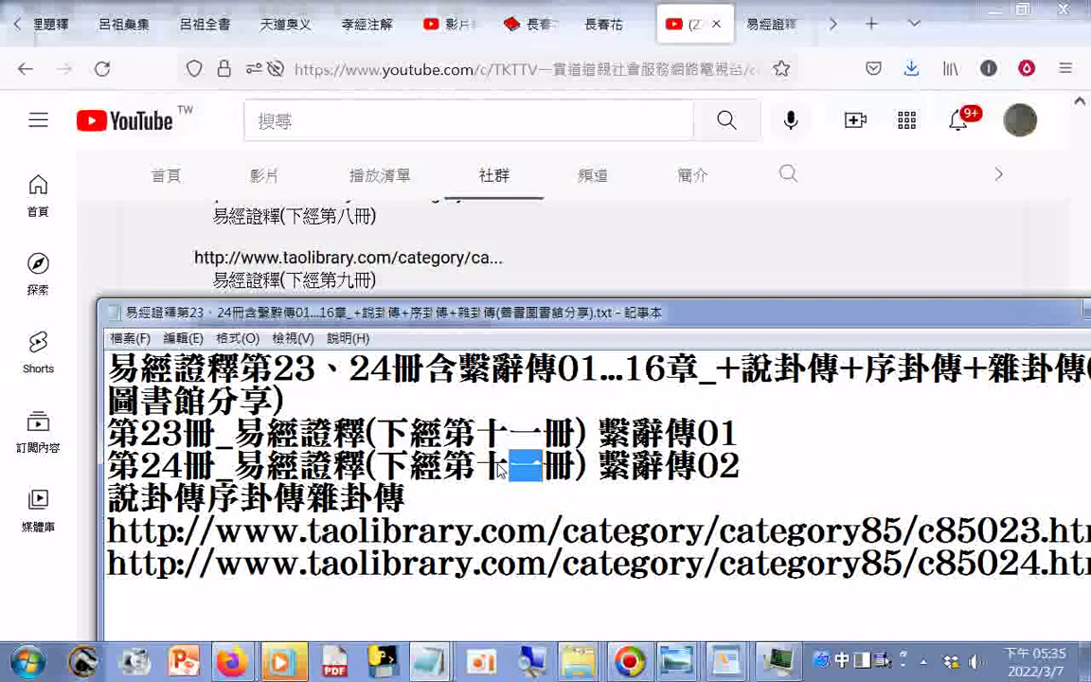
pyautogui.write('er5')
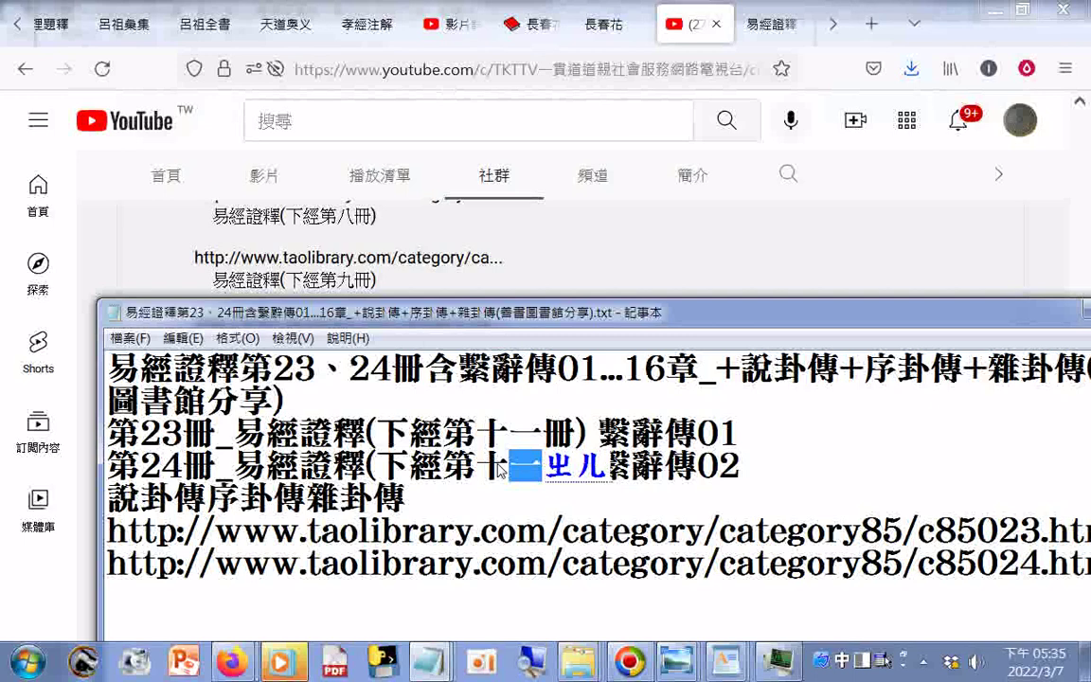
pyautogui.press('BackSpace')
pyautogui.press('BackSpace')
pyautogui.write('-')
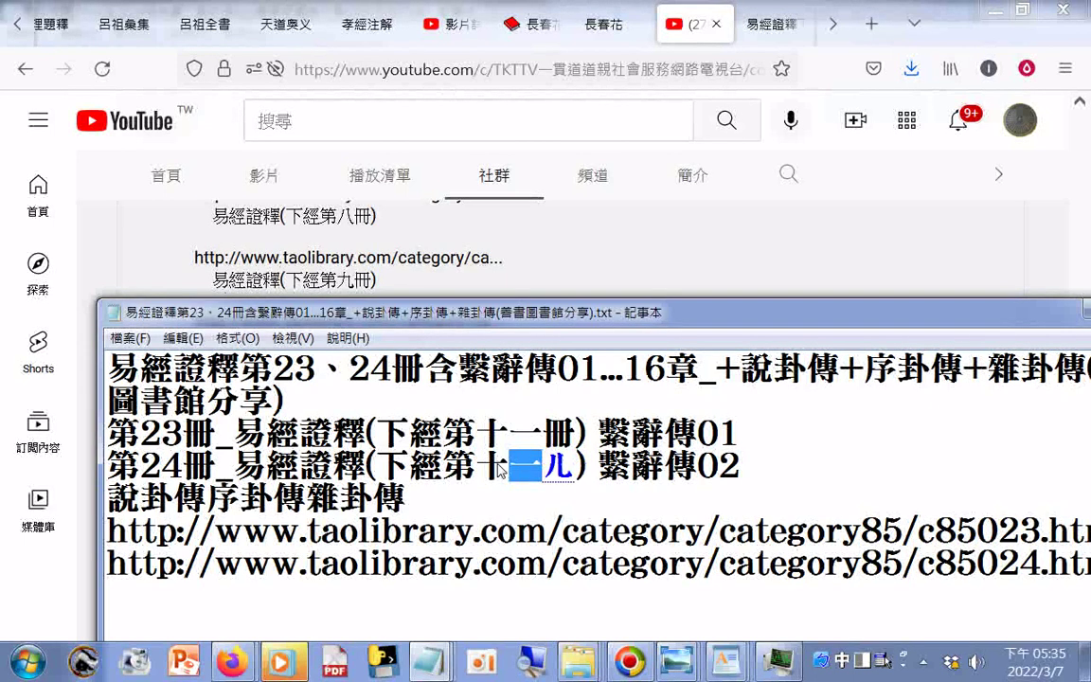
pyautogui.write('6')
pyautogui.press('BackSpace')
pyautogui.write('-5')
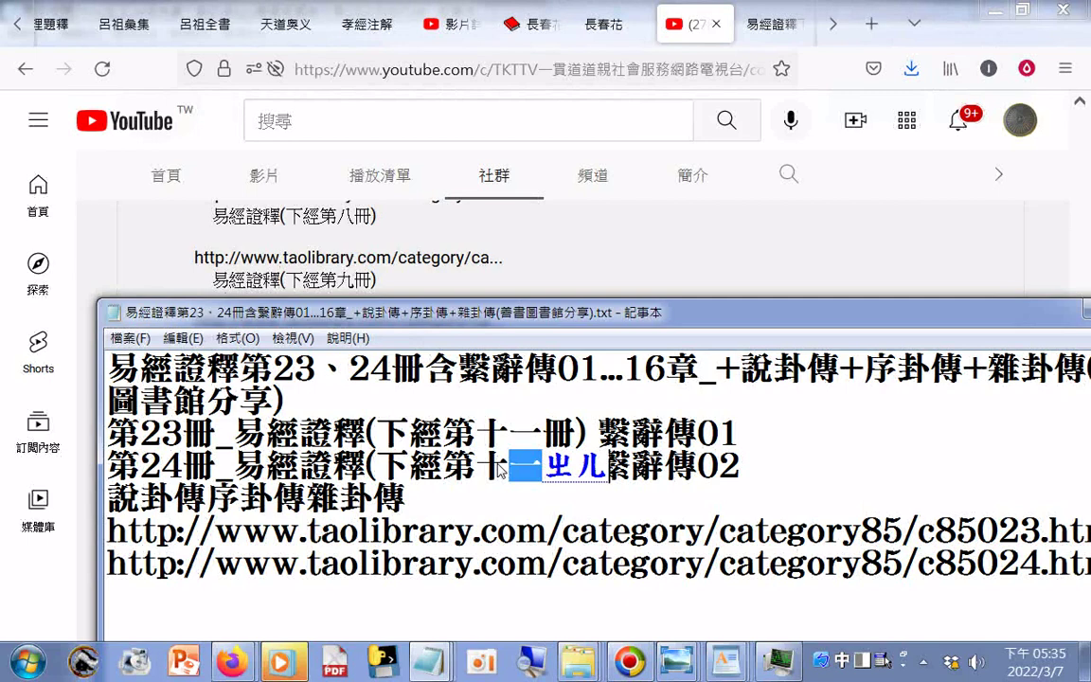
pyautogui.write('3')
pyautogui.press('BackSpace')
pyautogui.press('BackSpace')
pyautogui.press('BackSpace')
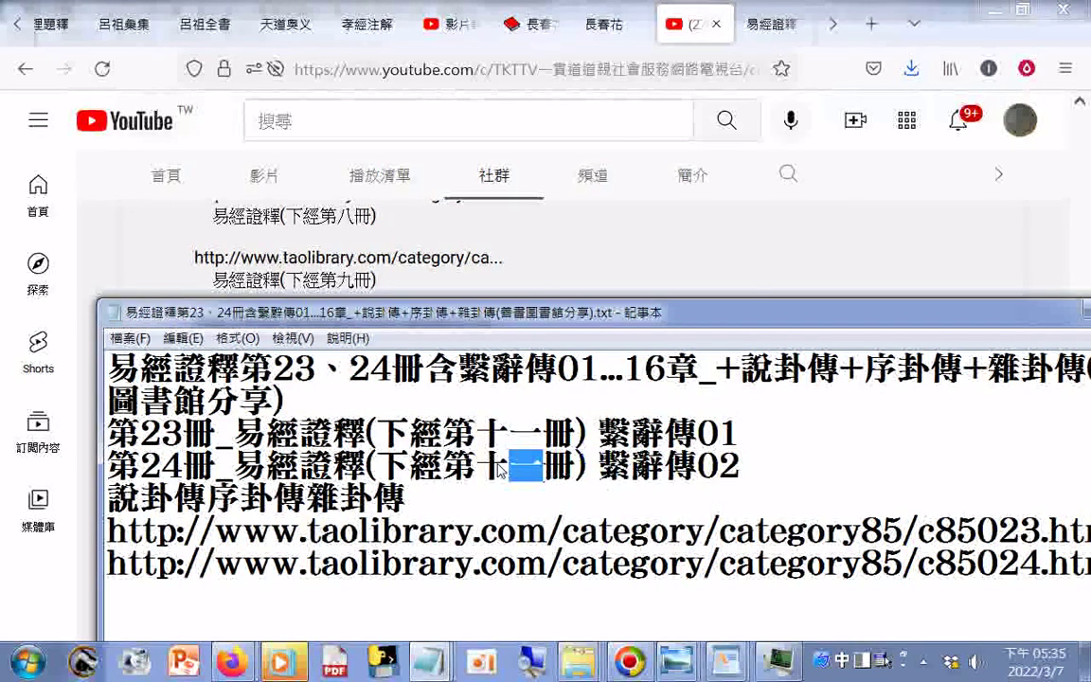
pyautogui.write('-6')
pyautogui.press('BackSpace')
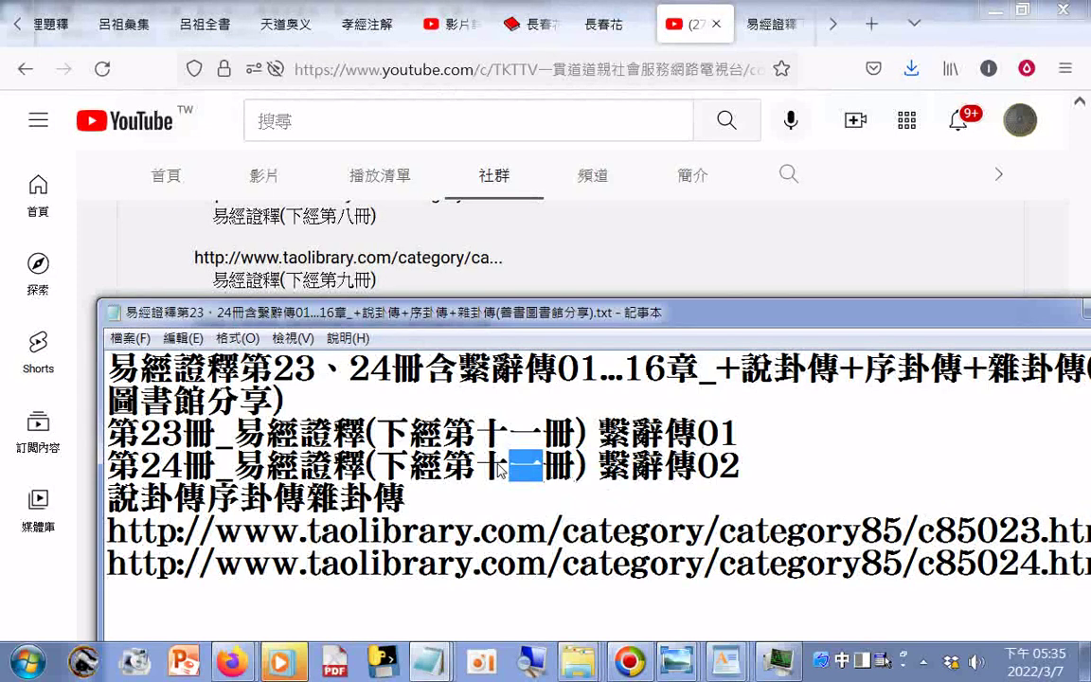
pyautogui.write('-6')
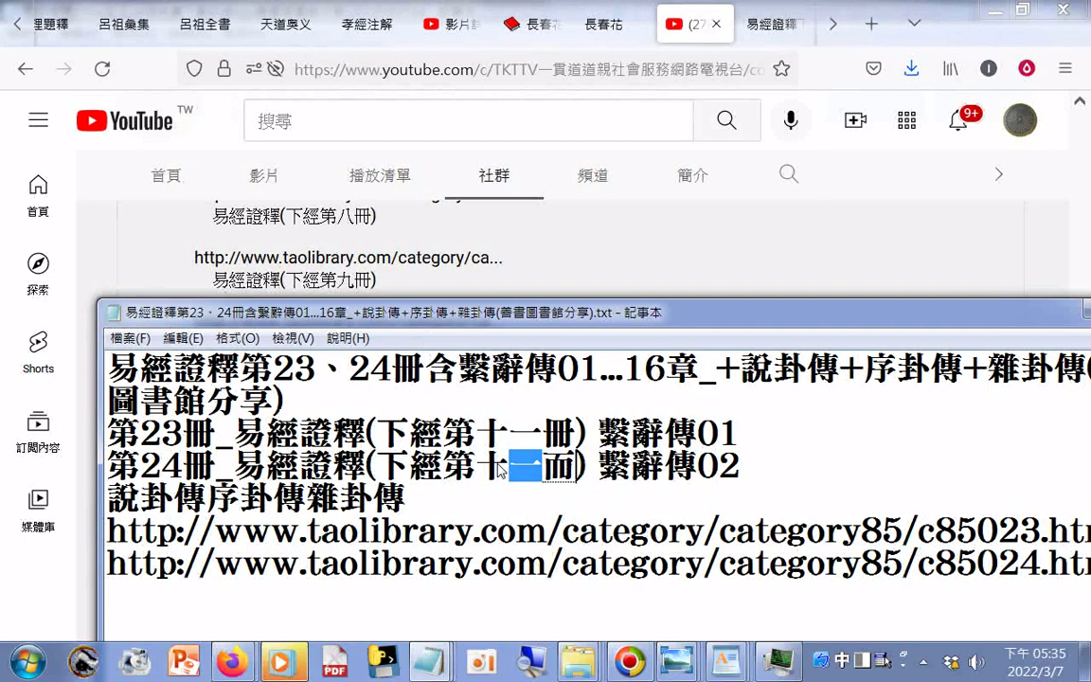
pyautogui.press('BackSpace')
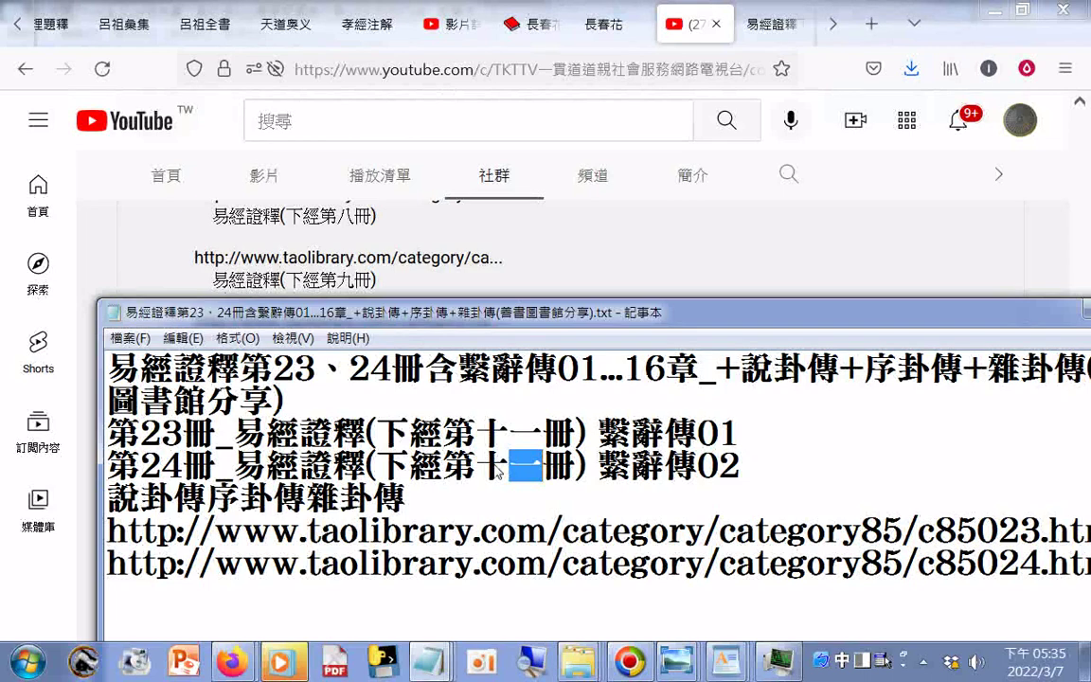
pyautogui.write('-')
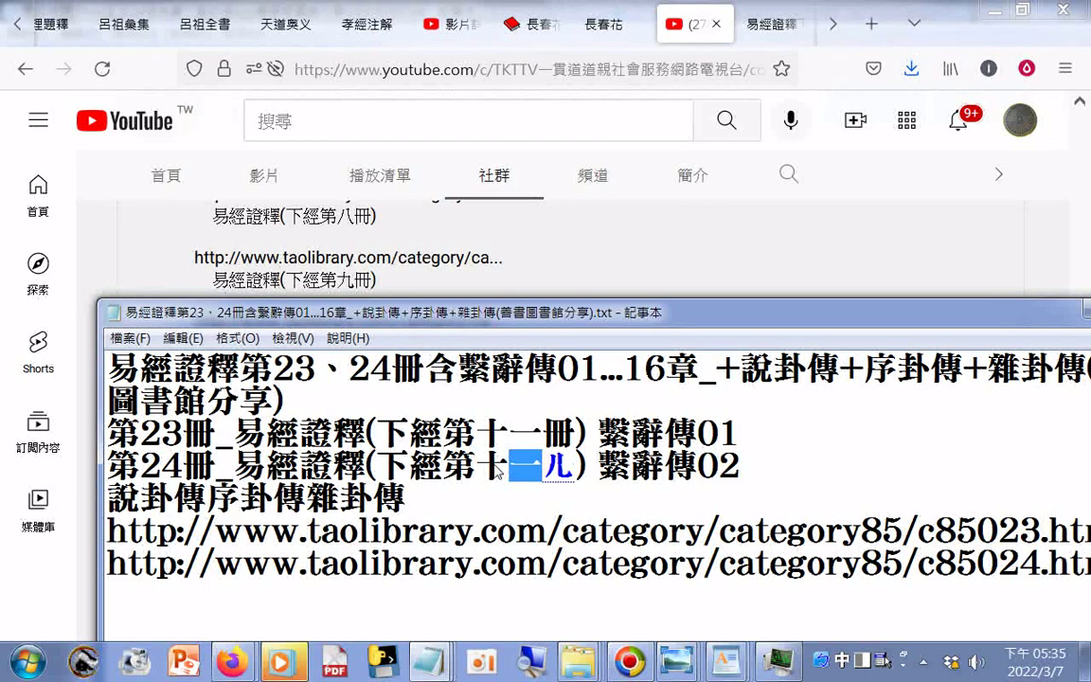
pyautogui.write('4')
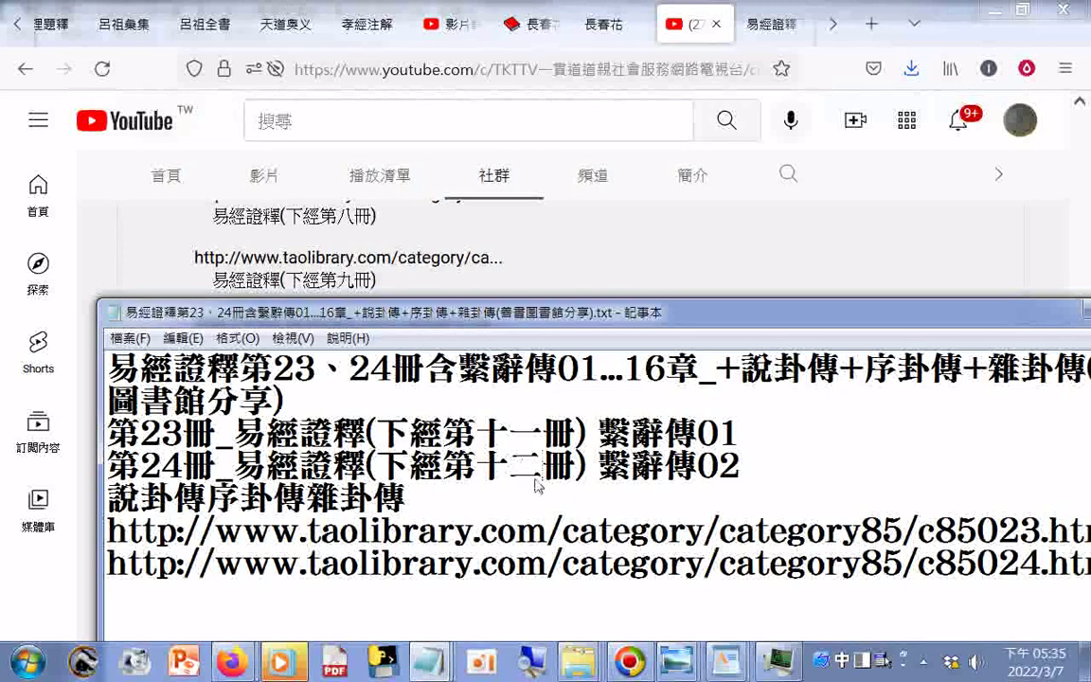
# Save the Notepad note and move its window out of the way of the YouTube page
pyautogui.click(128, 340)
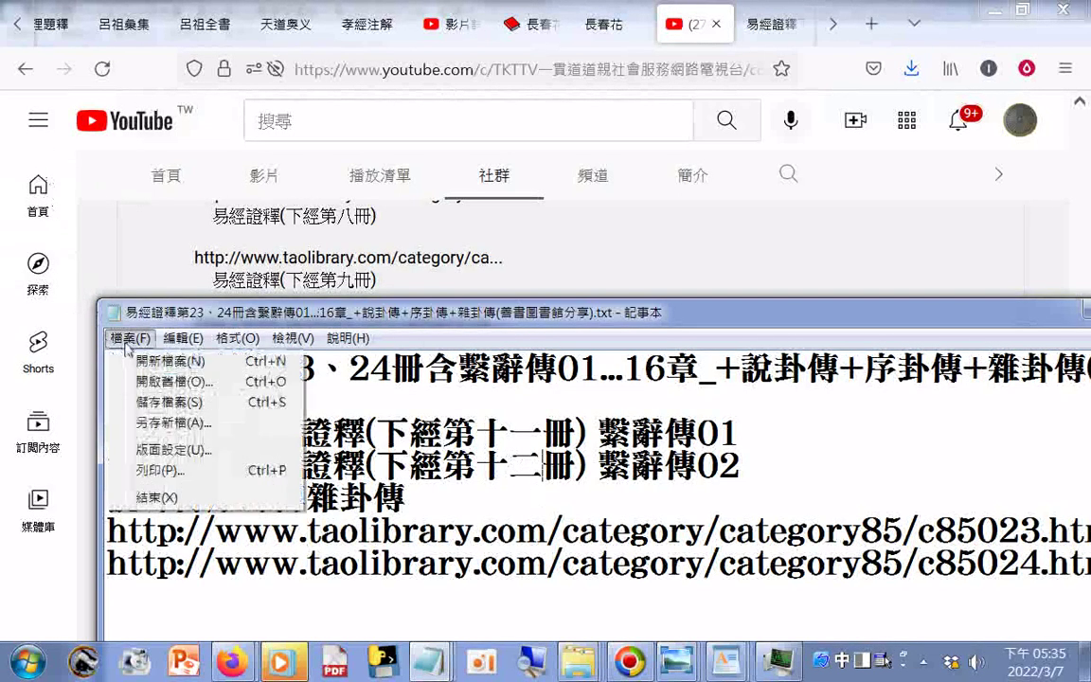
pyautogui.click(168, 401)
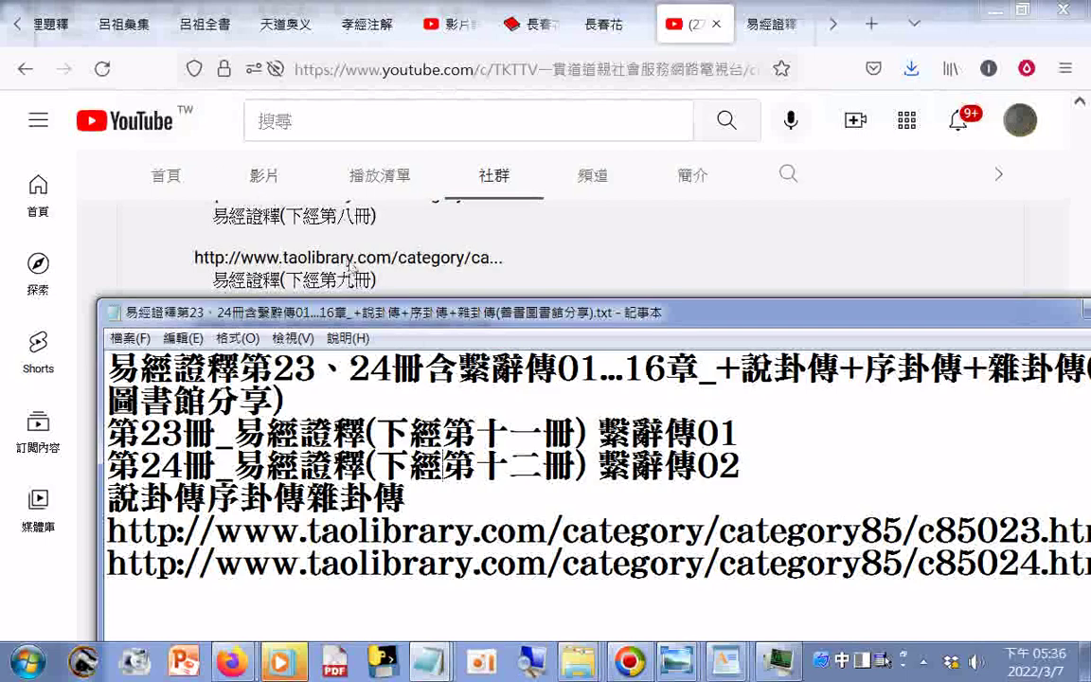
pyautogui.moveTo(535, 323); pyautogui.dragTo(466, 293)
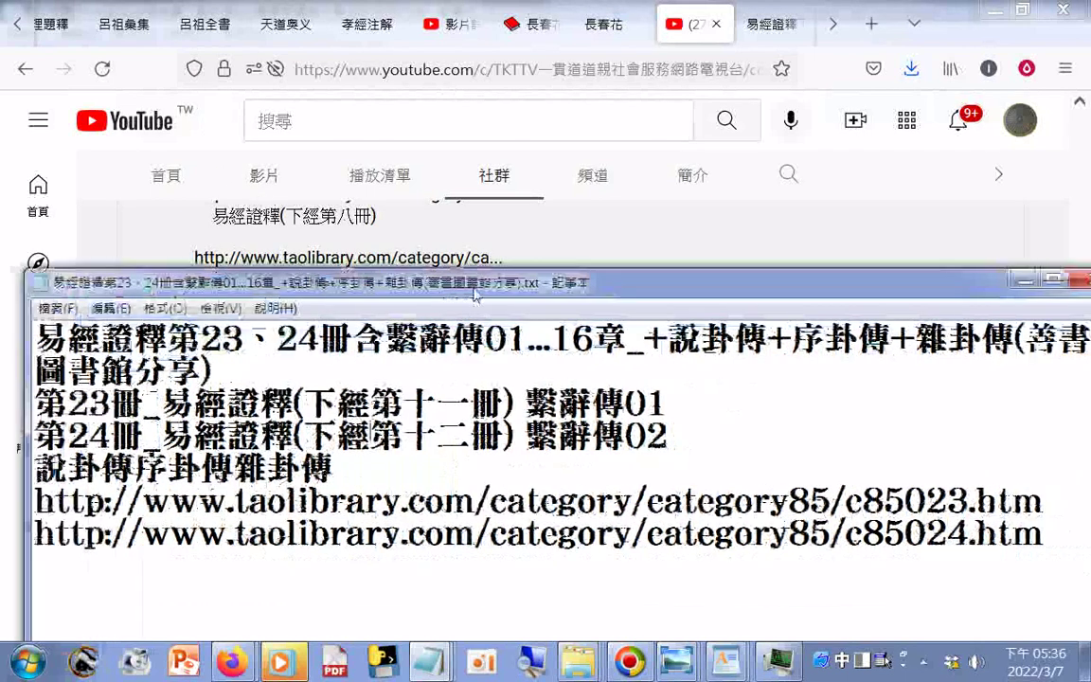
pyautogui.click(58, 308)
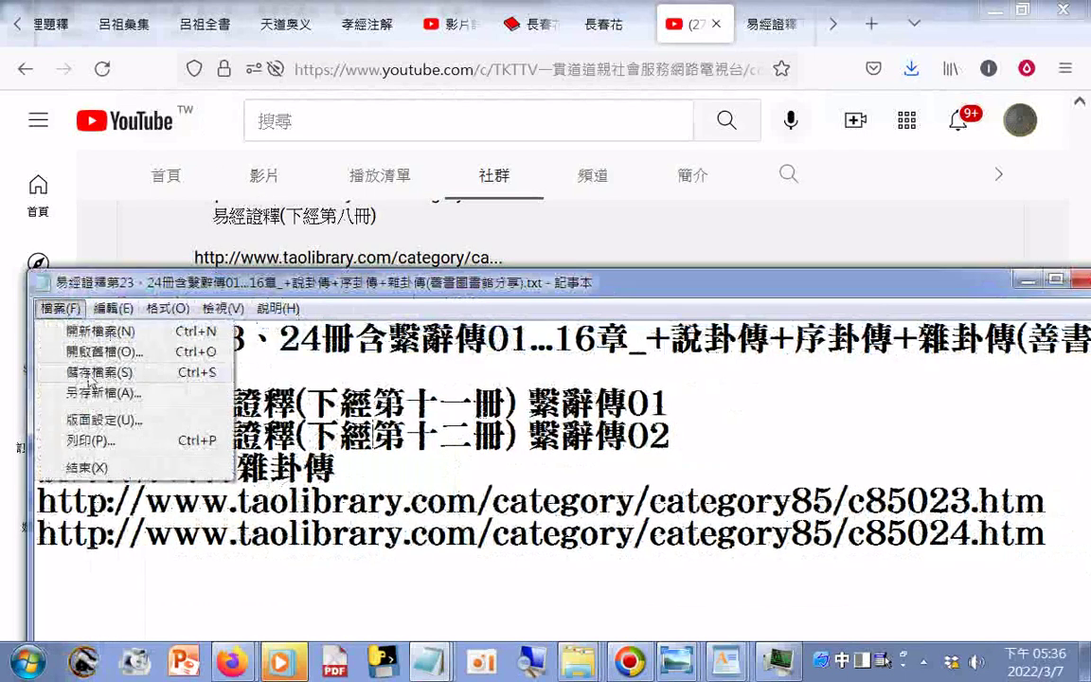
pyautogui.click(249, 275)
pyautogui.moveTo(281, 282); pyautogui.dragTo(938, 451)
# Leave the open post editor on the YouTube community page by reloading the page without publishing any changes
pyautogui.click(881, 347)
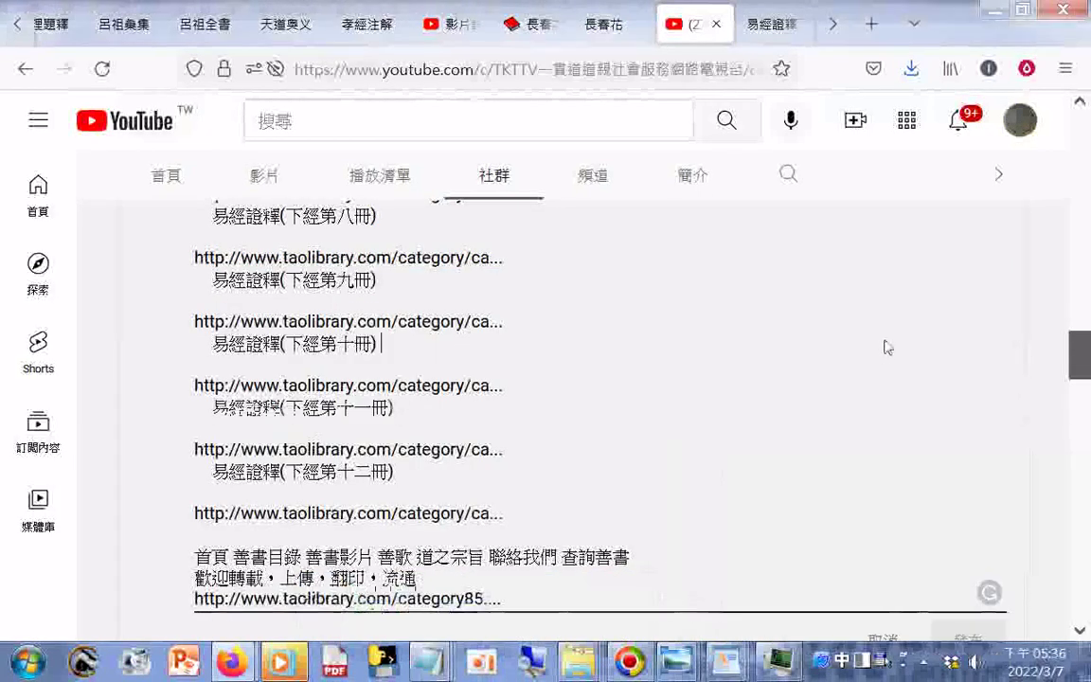
pyautogui.scroll(-5, 888, 347)
pyautogui.scroll(4, 888, 353)
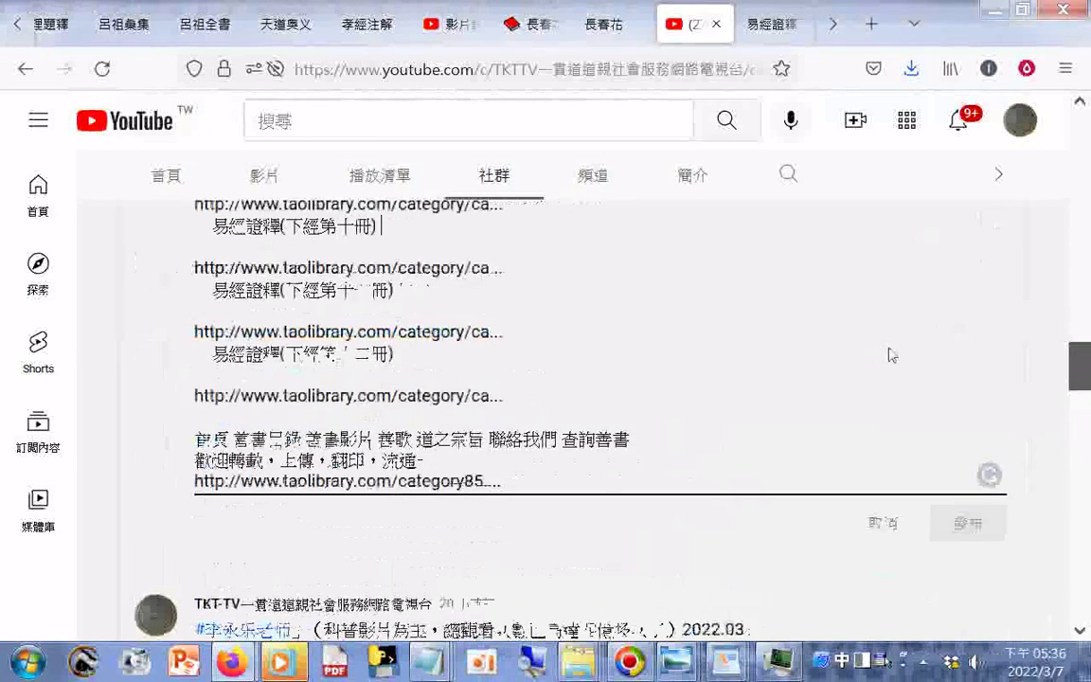
pyautogui.scroll(6, 888, 353)
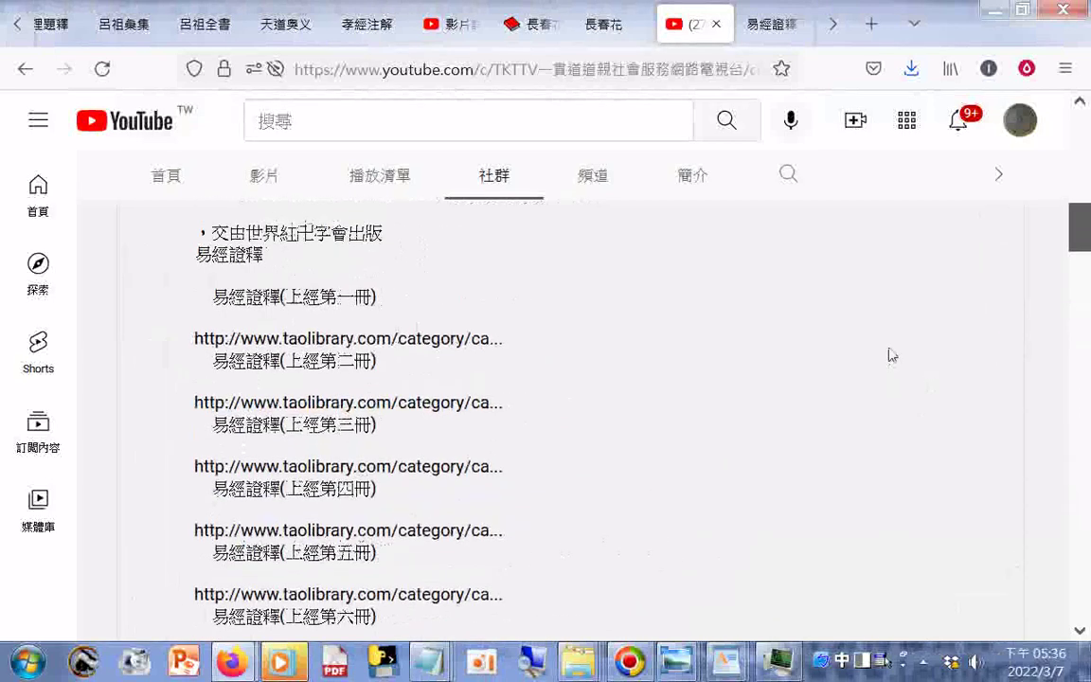
pyautogui.scroll(10, 890, 351)
pyautogui.scroll(-2, 937, 512)
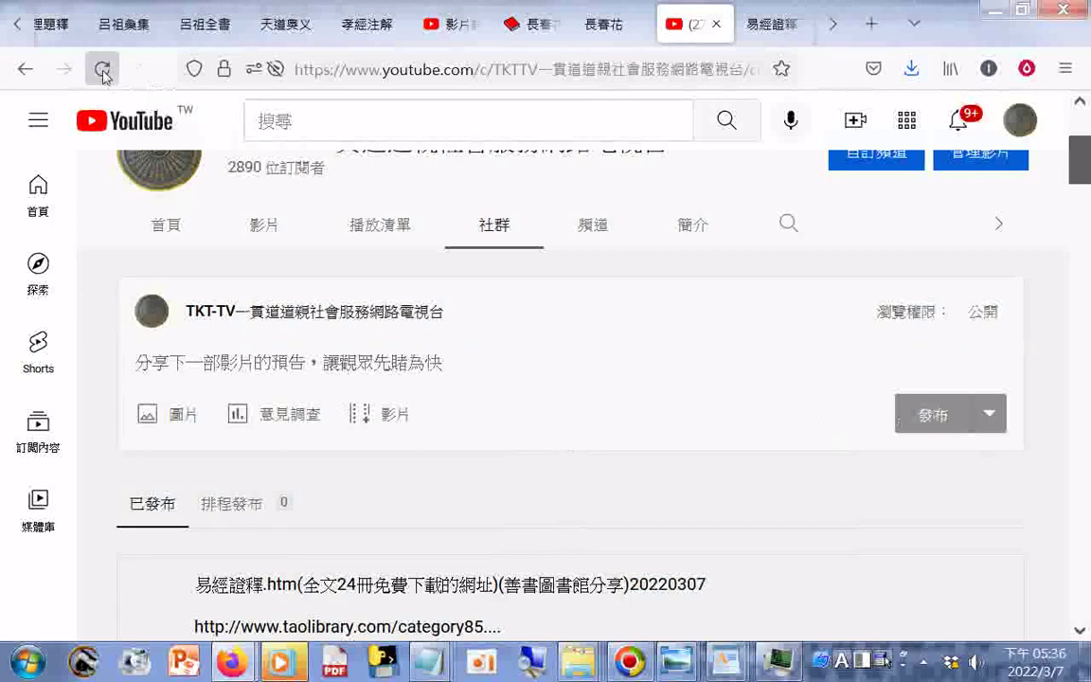
pyautogui.click(144, 155)
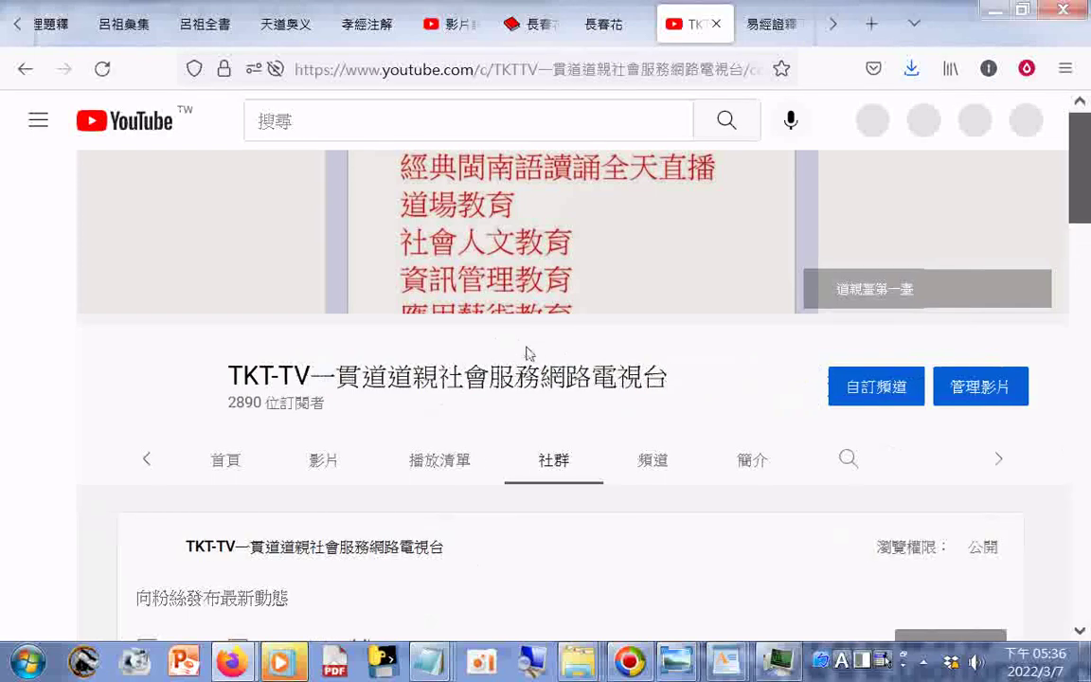
# Expand the full 易經證釋.htm post and examine its introductory lines on the book's origin and publisher
pyautogui.scroll(-3, 545, 390)
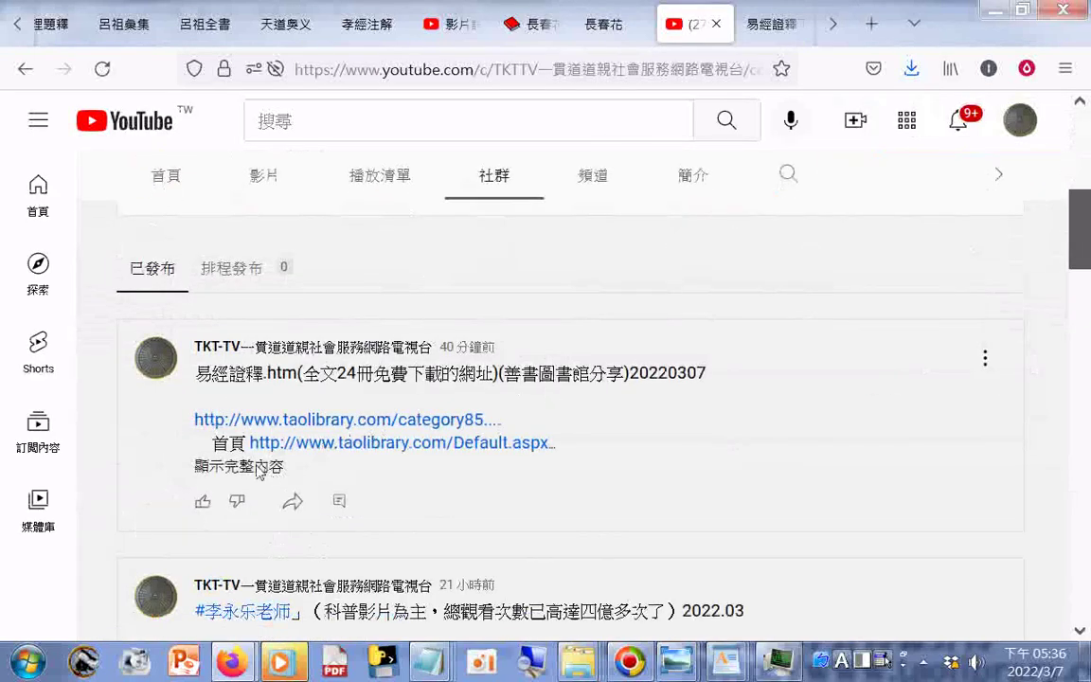
pyautogui.click(237, 465)
pyautogui.scroll(-3, 719, 409)
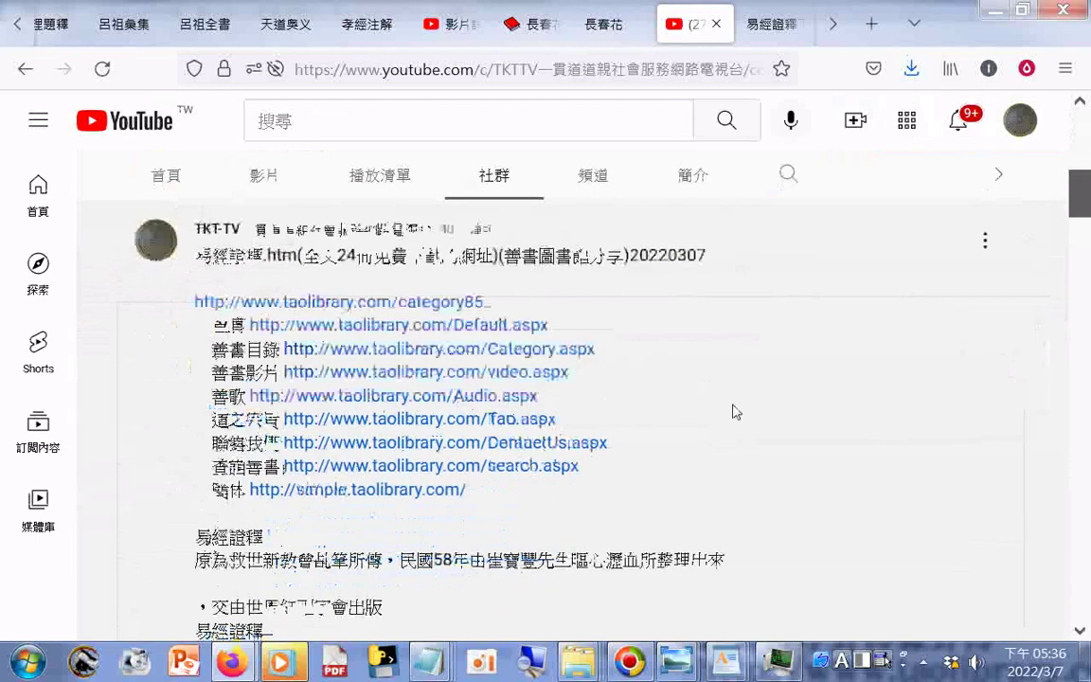
pyautogui.scroll(-5, 743, 408)
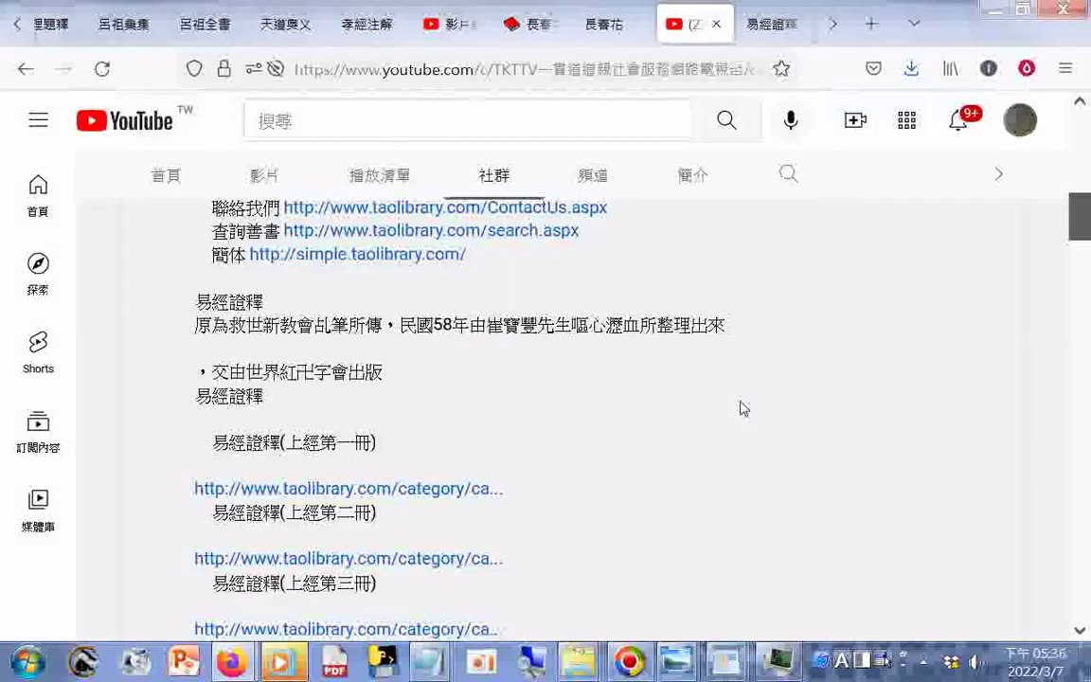
pyautogui.scroll(-3, 743, 408)
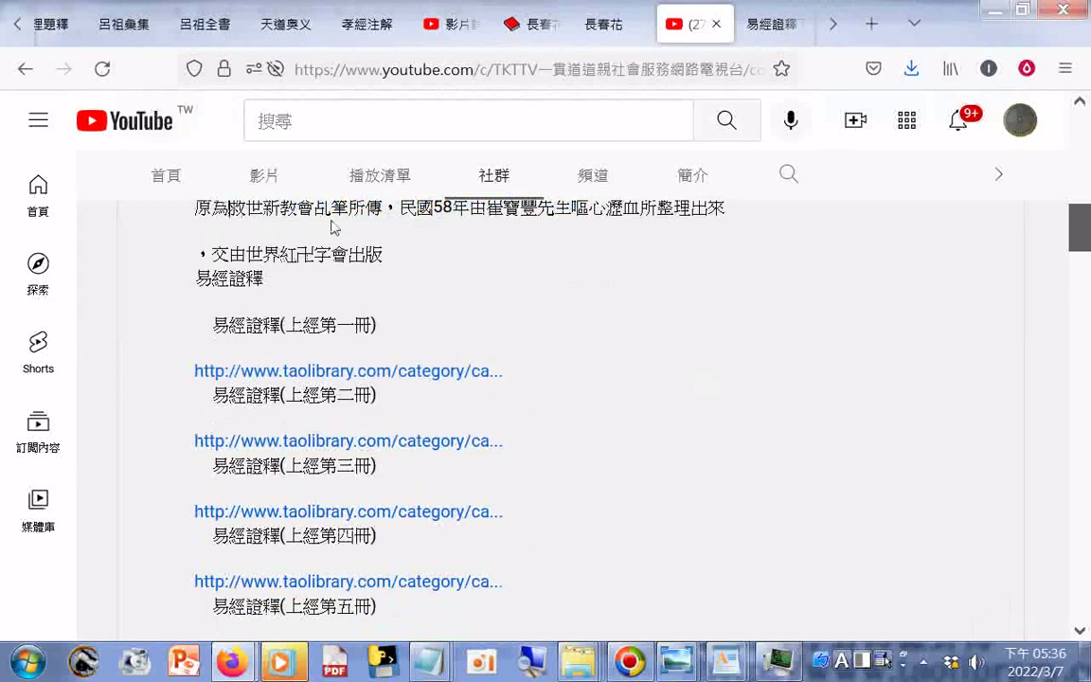
pyautogui.moveTo(331, 228); pyautogui.dragTo(377, 226)
pyautogui.scroll(3, 426, 271)
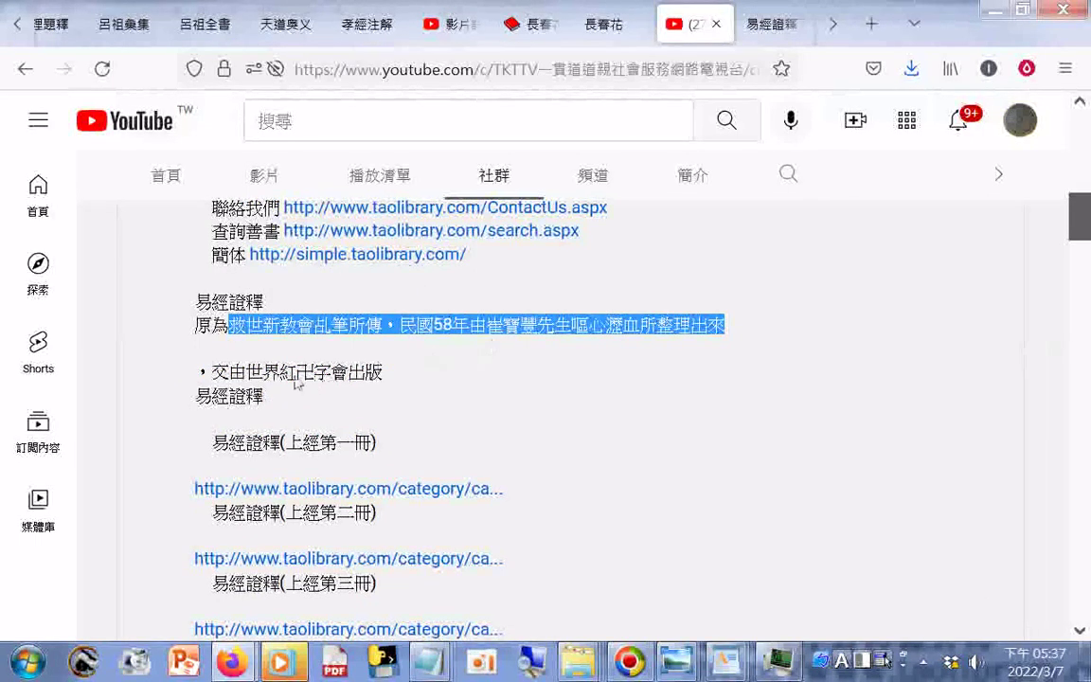
pyautogui.moveTo(198, 377); pyautogui.dragTo(388, 385)
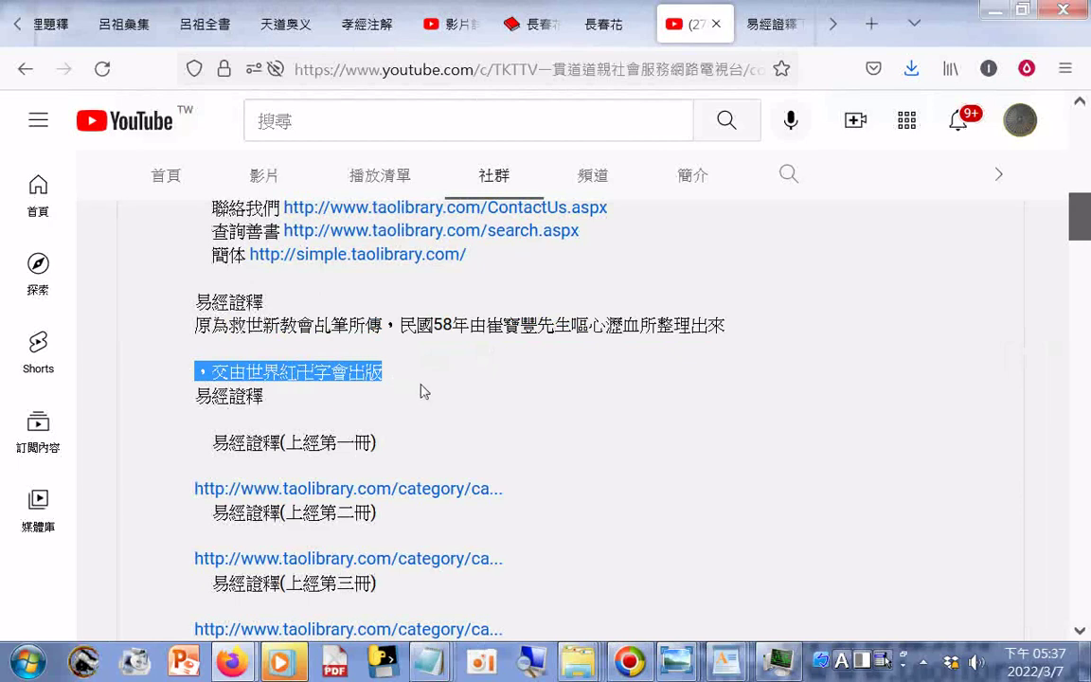
# Review the post's list of volume titles and links from 上經第一冊 through 下經第十二冊 to its closing lines
pyautogui.scroll(-3, 478, 390)
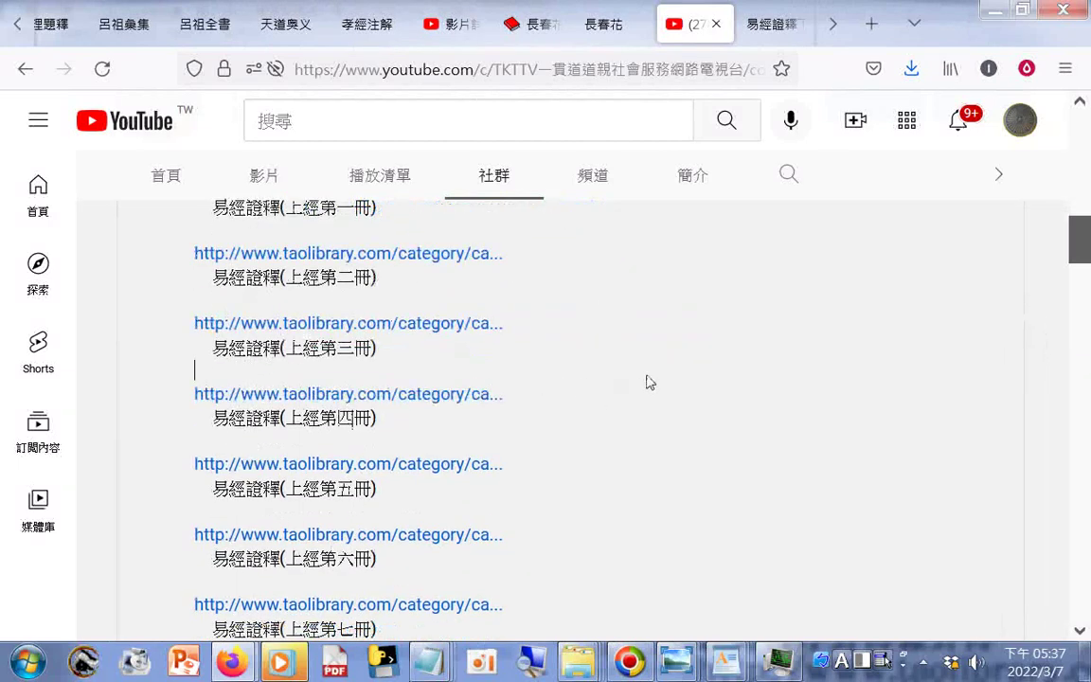
pyautogui.scroll(-5, 650, 382)
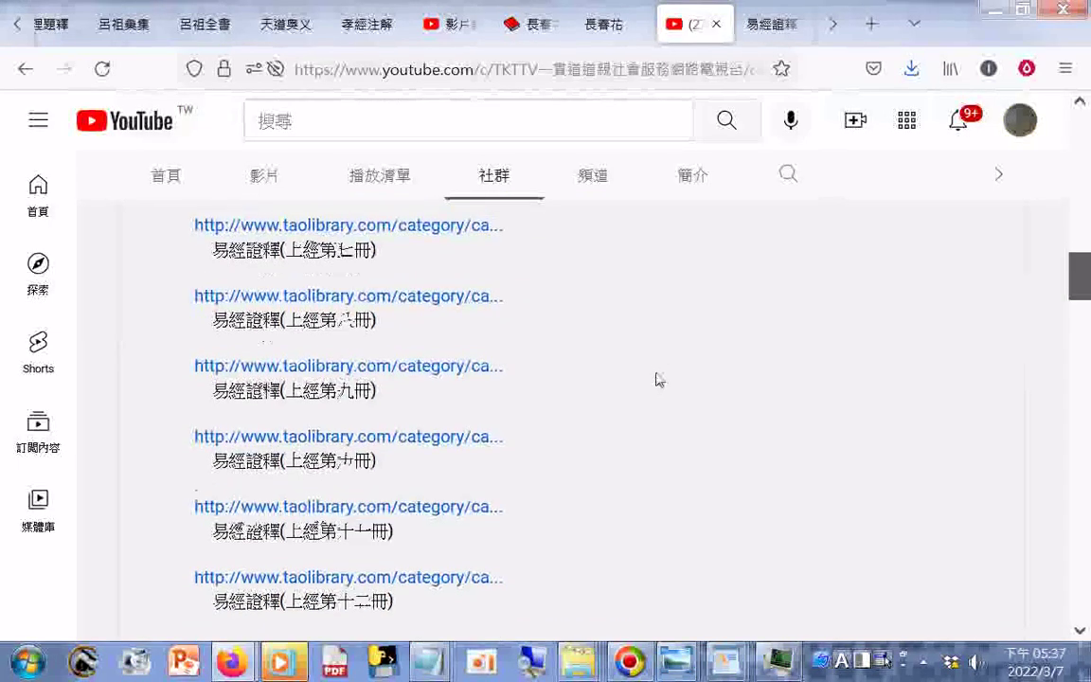
pyautogui.scroll(-1, 659, 379)
pyautogui.scroll(-3, 661, 374)
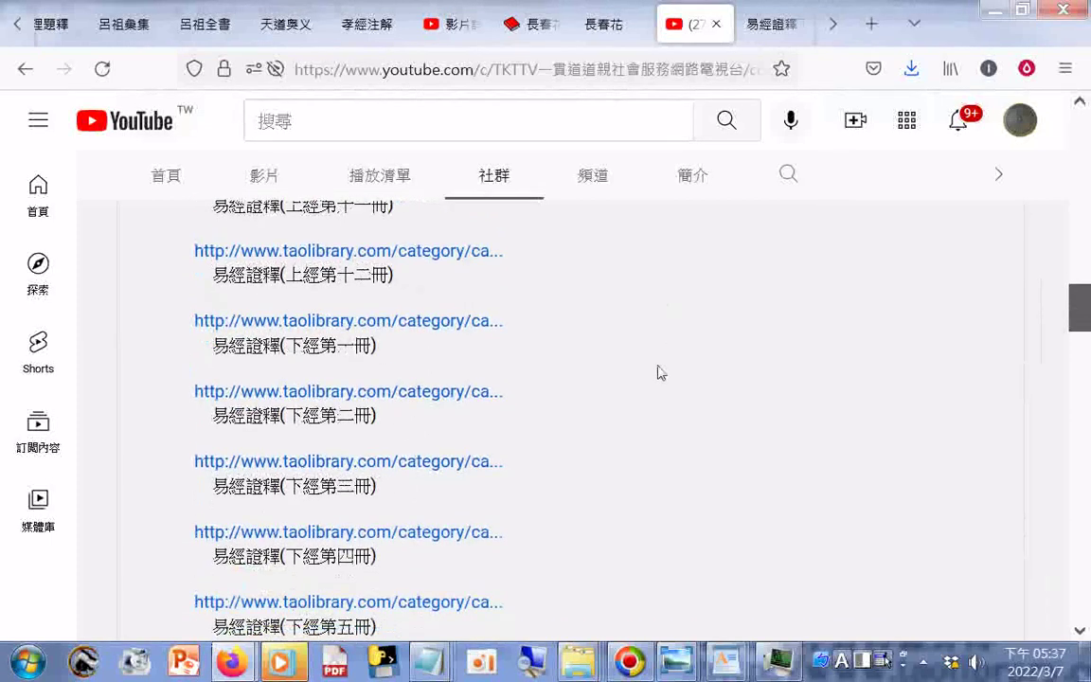
pyautogui.scroll(-3, 661, 369)
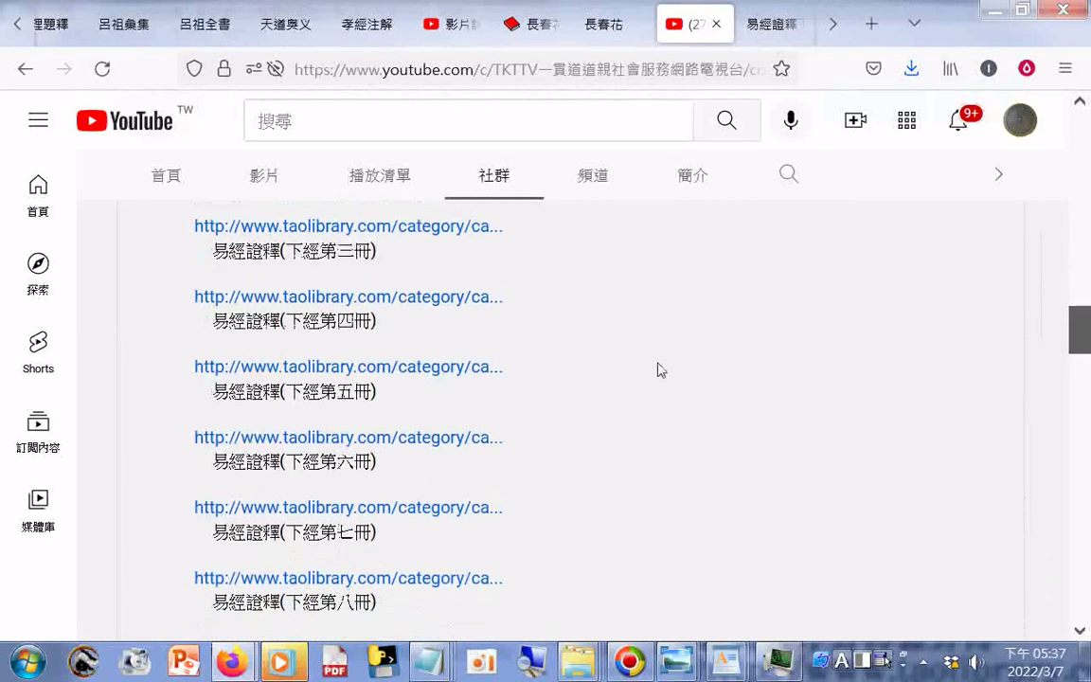
pyautogui.scroll(-3, 661, 369)
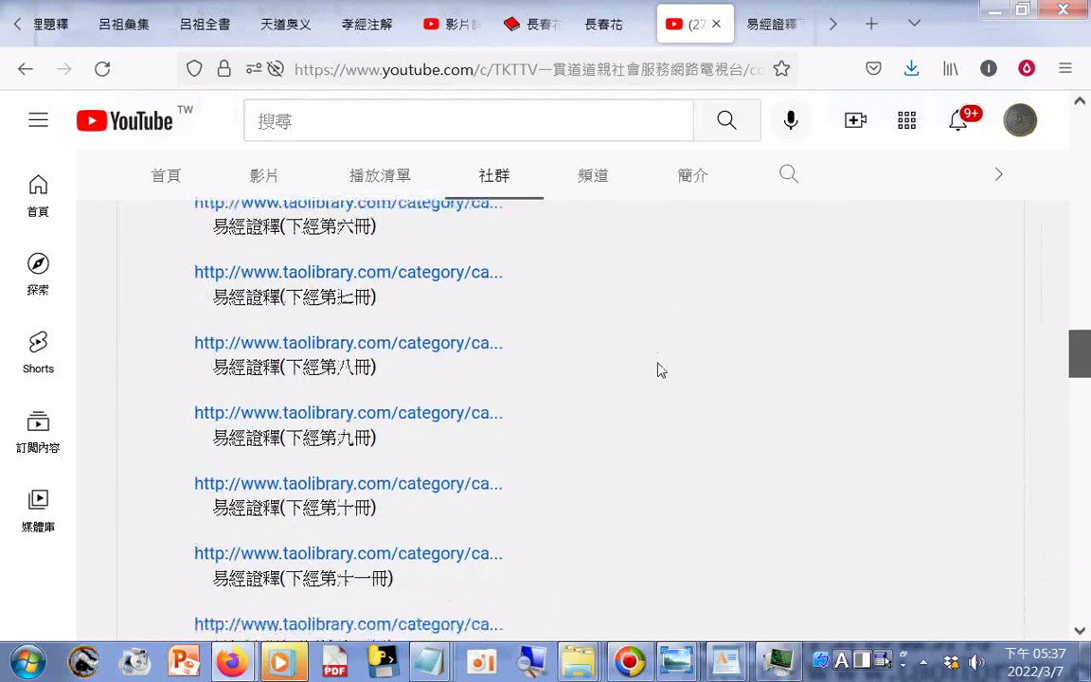
pyautogui.scroll(-2, 661, 368)
pyautogui.scroll(-1, 661, 368)
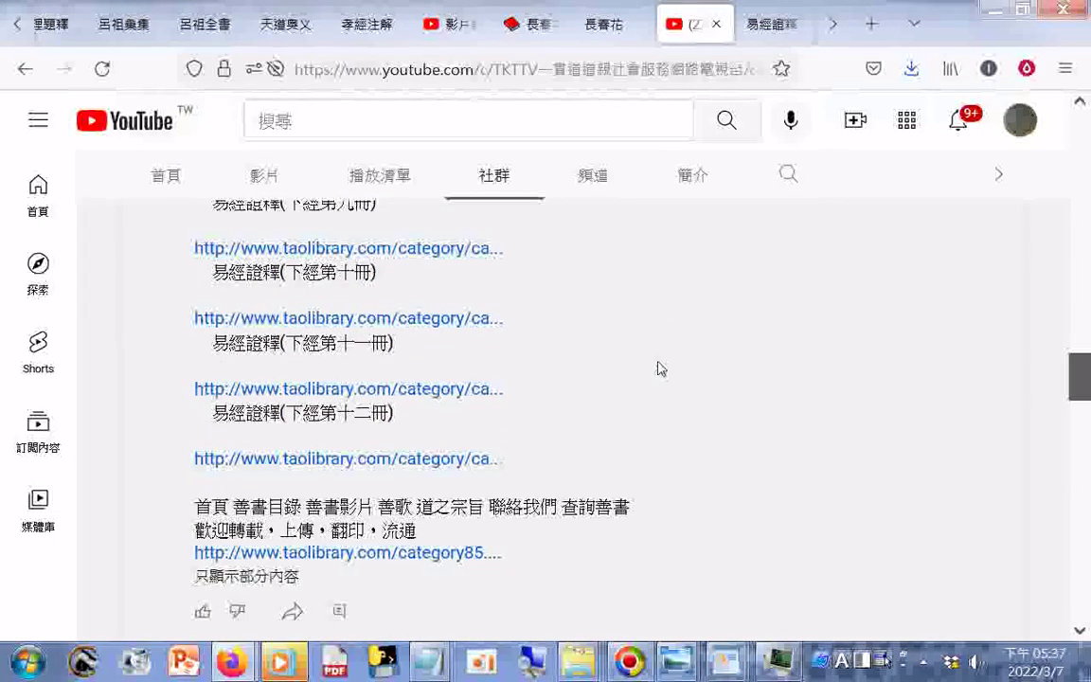
# Open the full downloads list and examine the saved 易經證釋 files and screenshots back to 上經第一冊
pyautogui.click(910, 70)
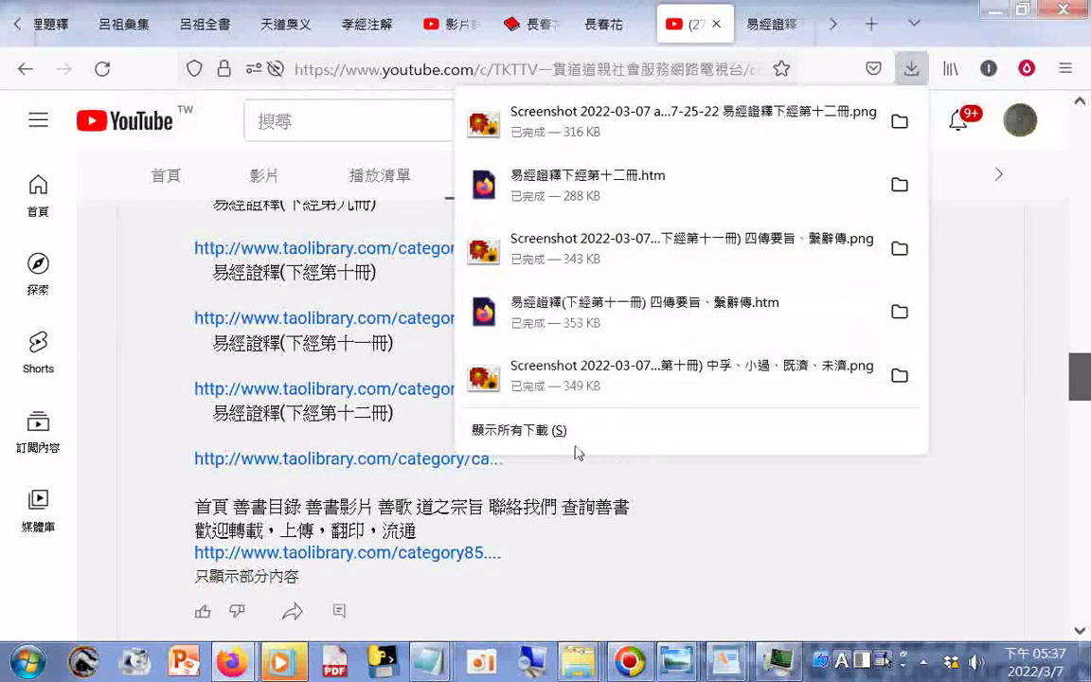
pyautogui.click(540, 437)
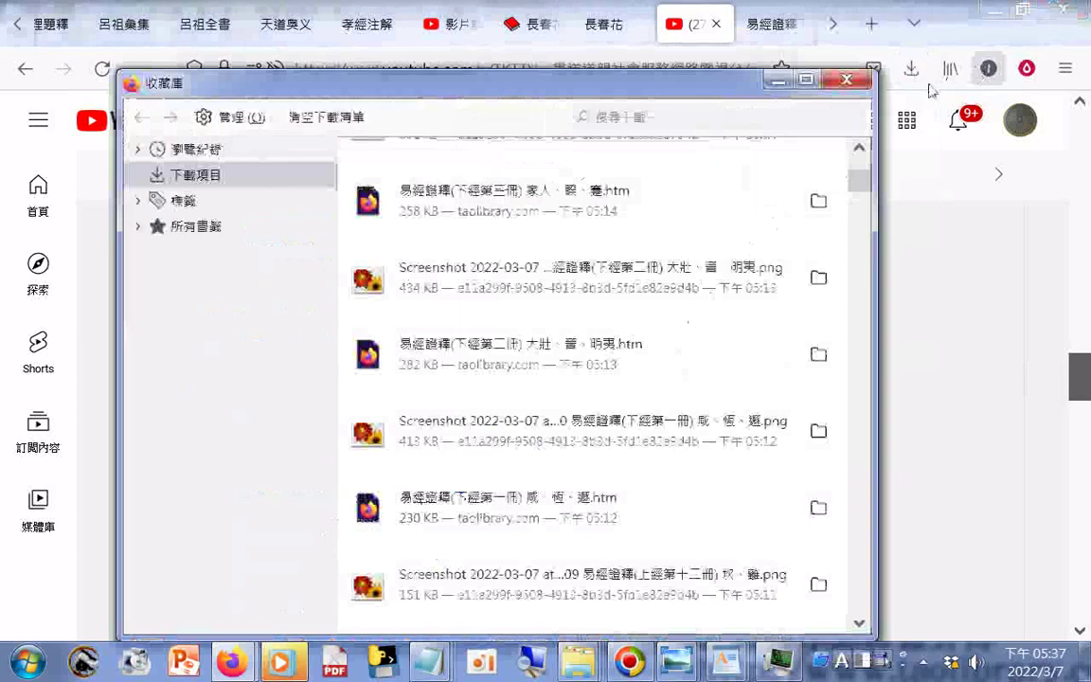
pyautogui.scroll(-5, 797, 310)
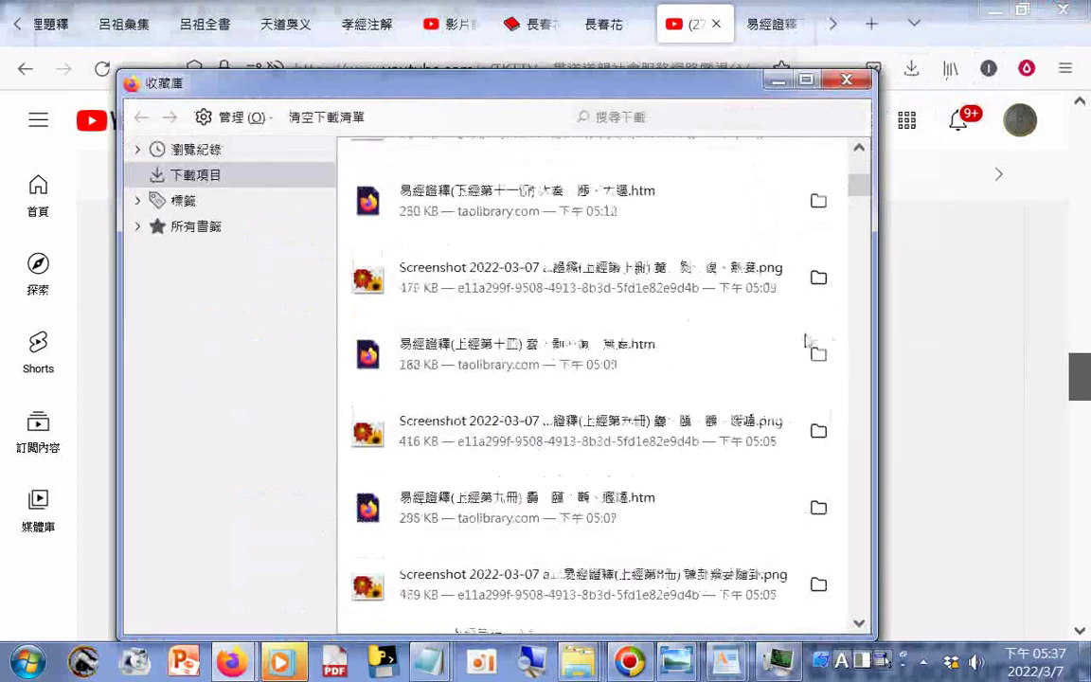
pyautogui.scroll(-5, 816, 353)
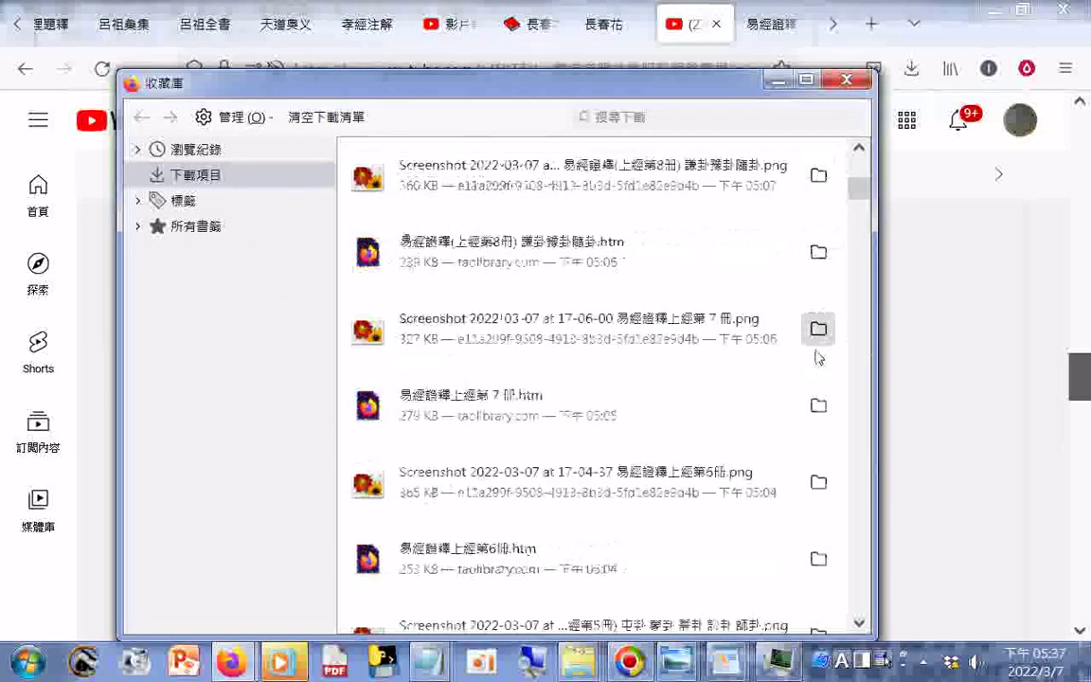
pyautogui.scroll(-5, 818, 357)
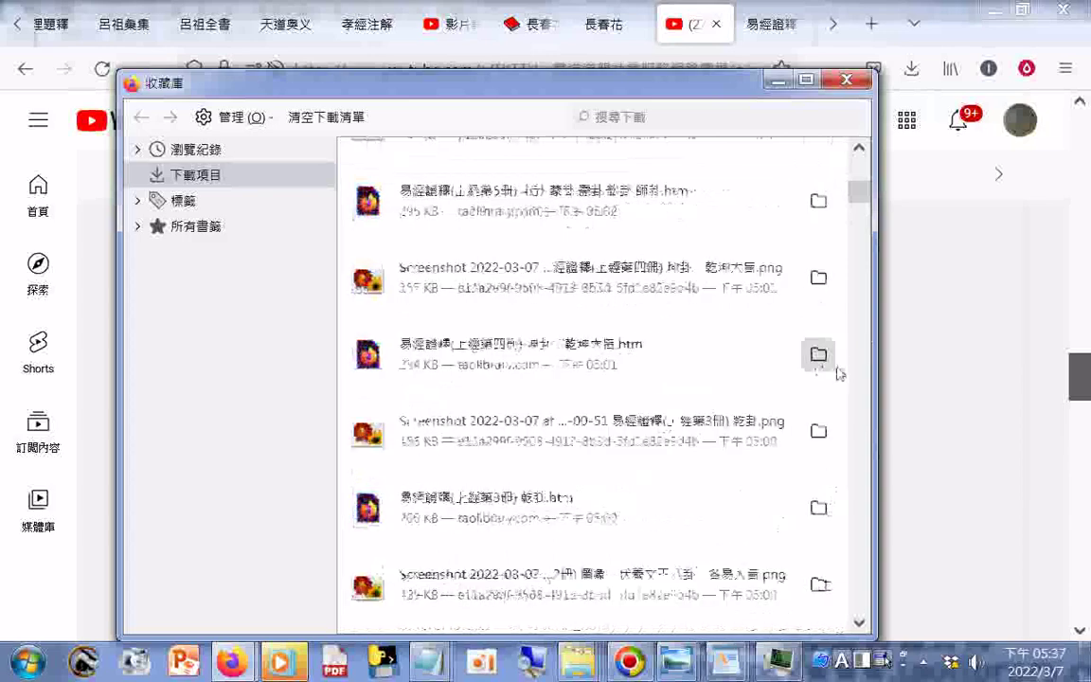
pyautogui.scroll(-3, 800, 374)
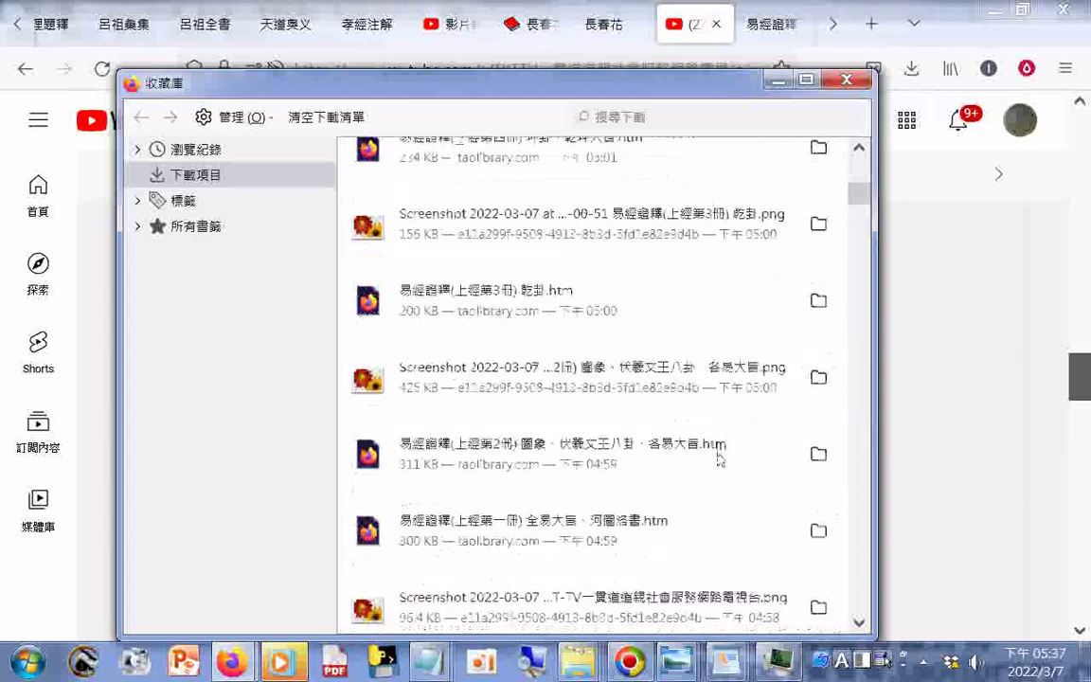
pyautogui.scroll(-2, 719, 459)
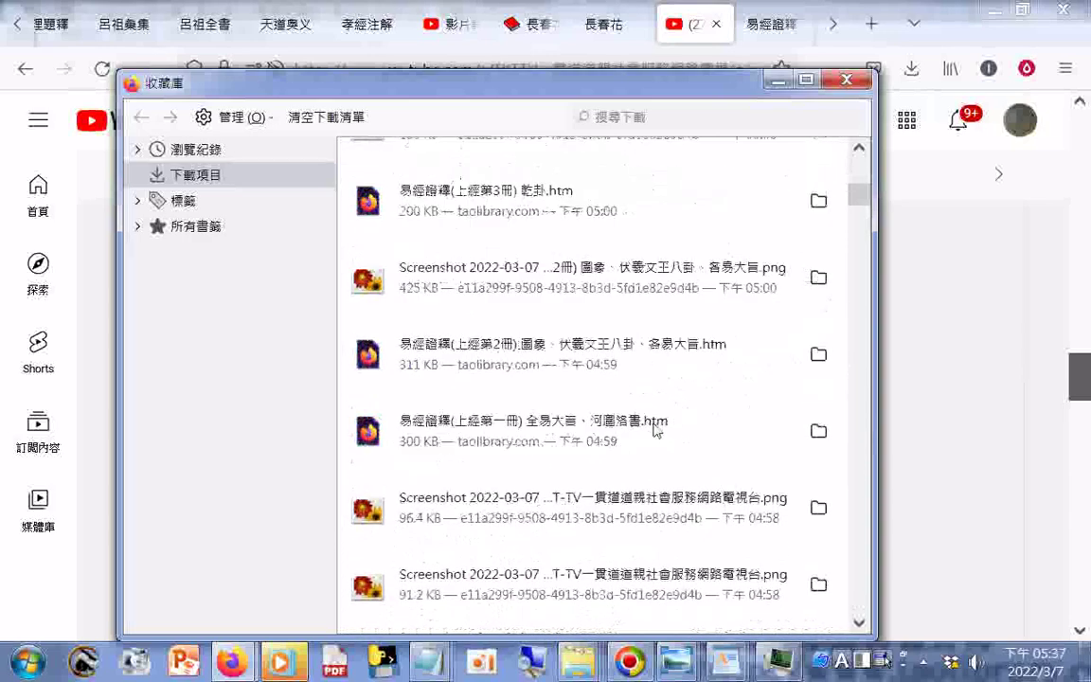
pyautogui.scroll(2, 622, 432)
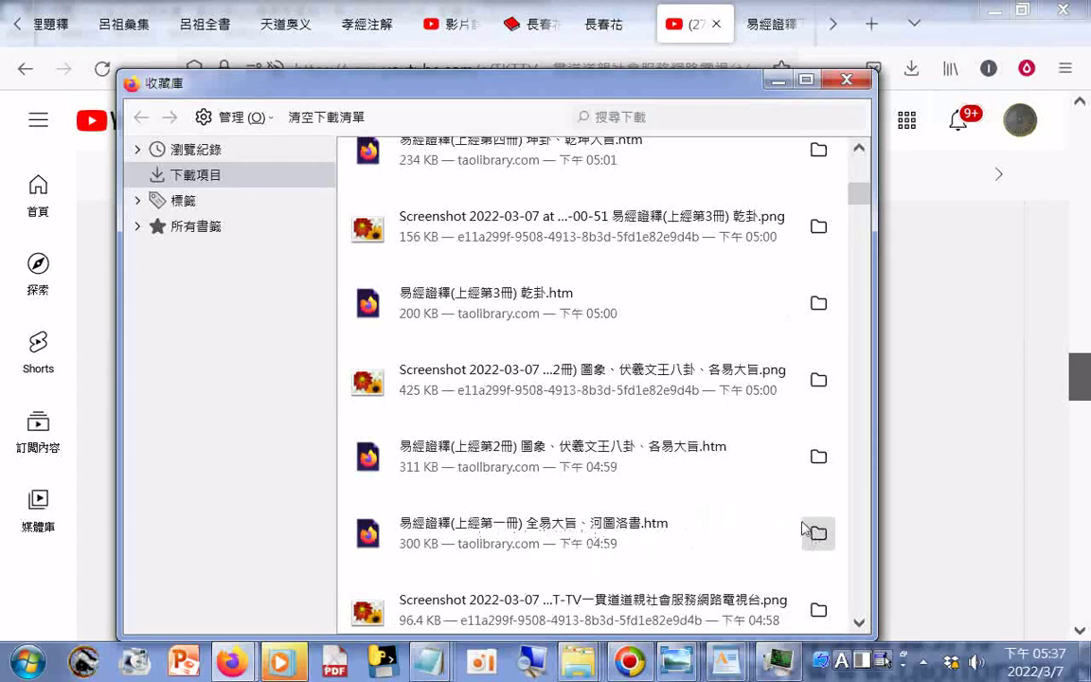
# Show the 上經第一冊 download in its Windows Explorer folder and preview the 上經 files for volumes 2, 3, 5, 8 and 9
pyautogui.doubleClick(617, 528)
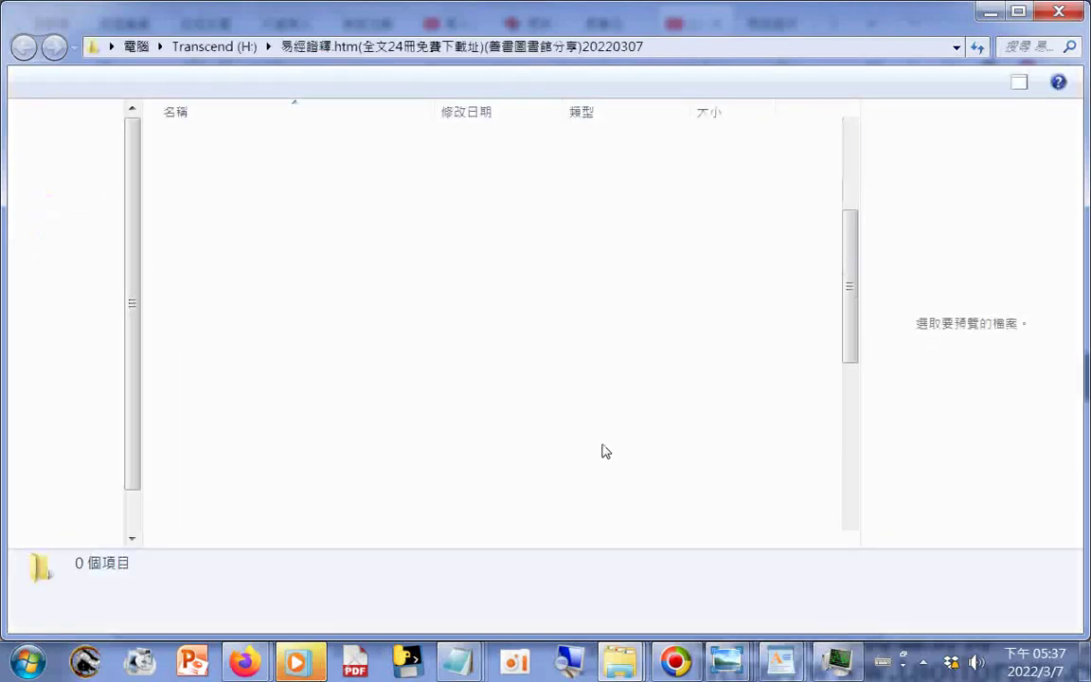
pyautogui.scroll(-1, 531, 502)
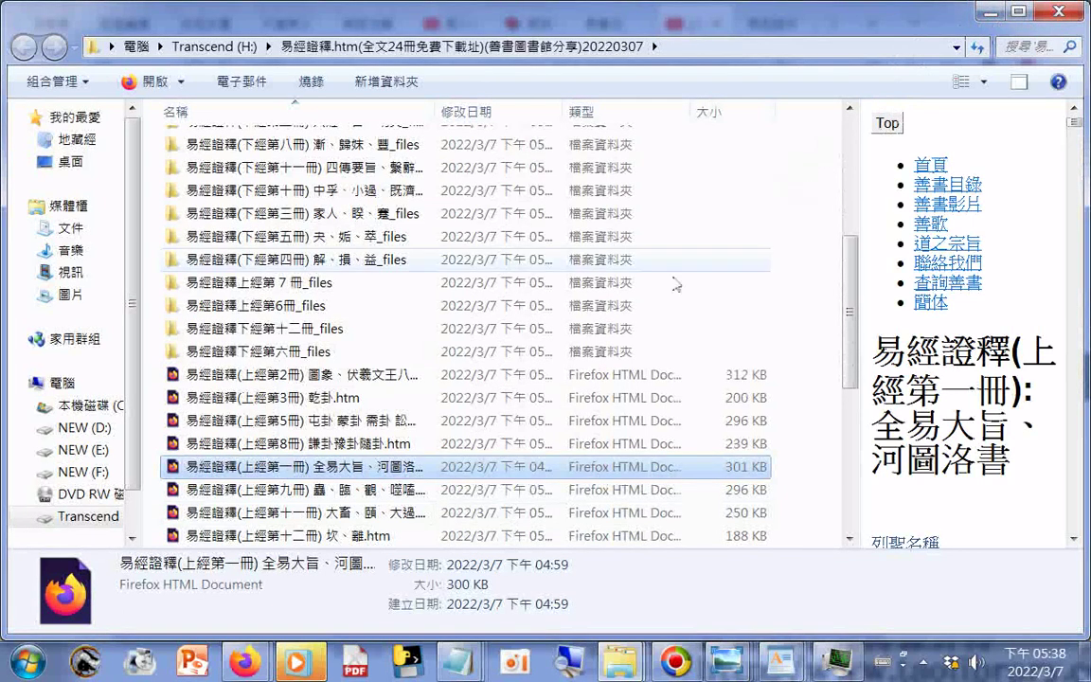
pyautogui.click(314, 381)
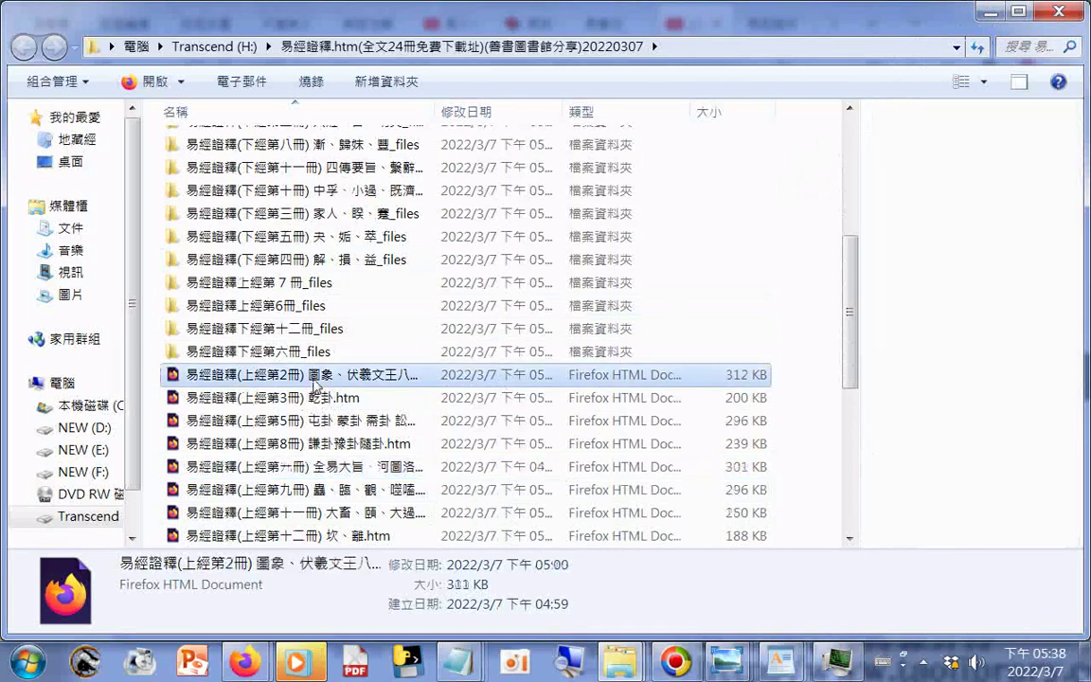
pyautogui.click(311, 397)
pyautogui.click(304, 420)
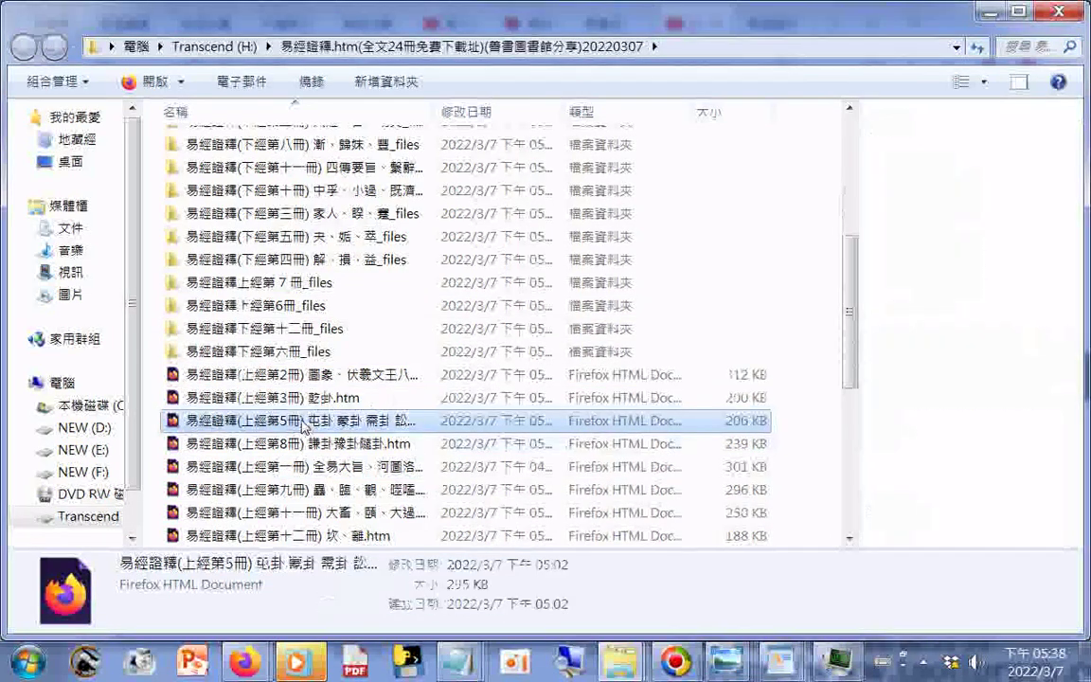
pyautogui.click(303, 443)
pyautogui.click(303, 489)
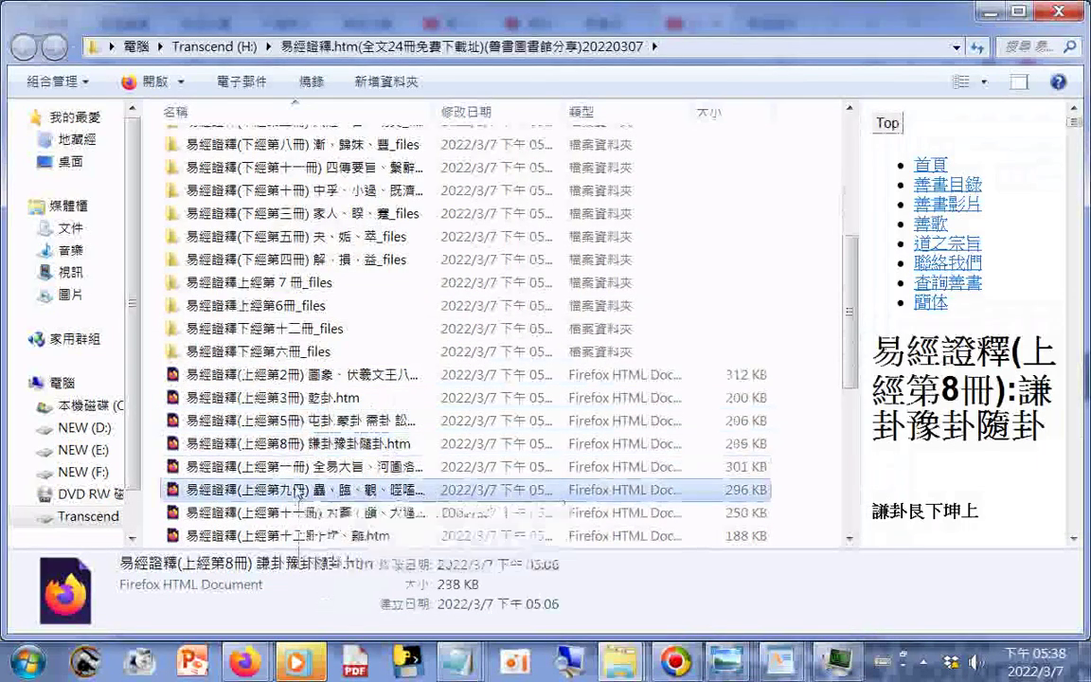
# Preview the saved 上經 files for volumes 十一, 十二, 十 and 四 in the folder
pyautogui.scroll(-1, 305, 464)
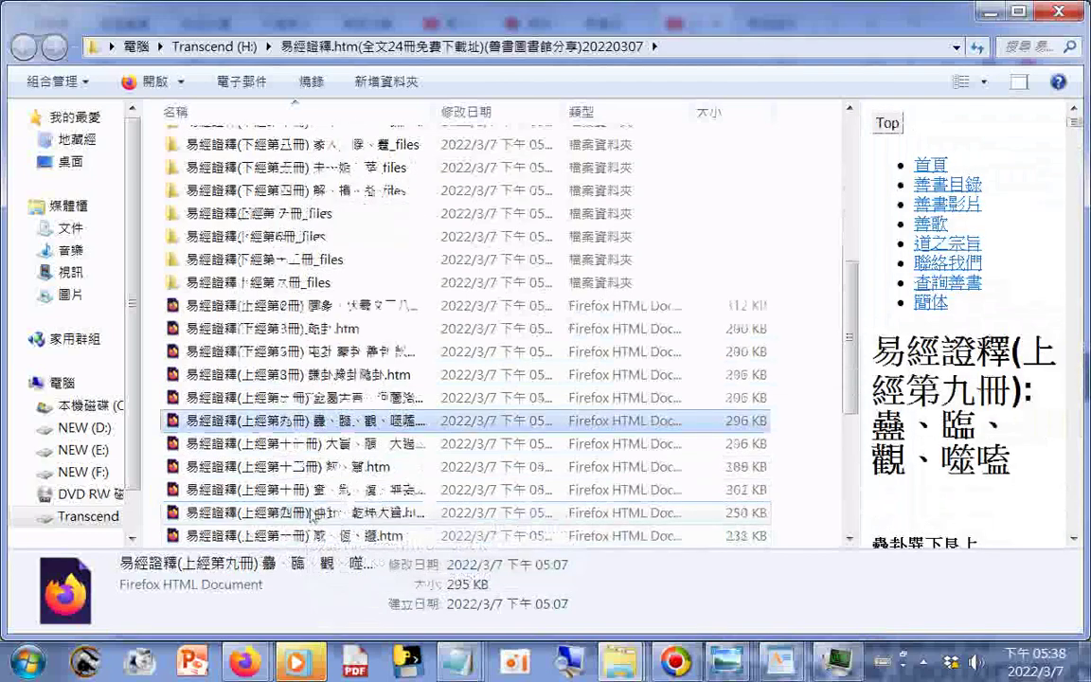
pyautogui.click(303, 443)
pyautogui.click(303, 465)
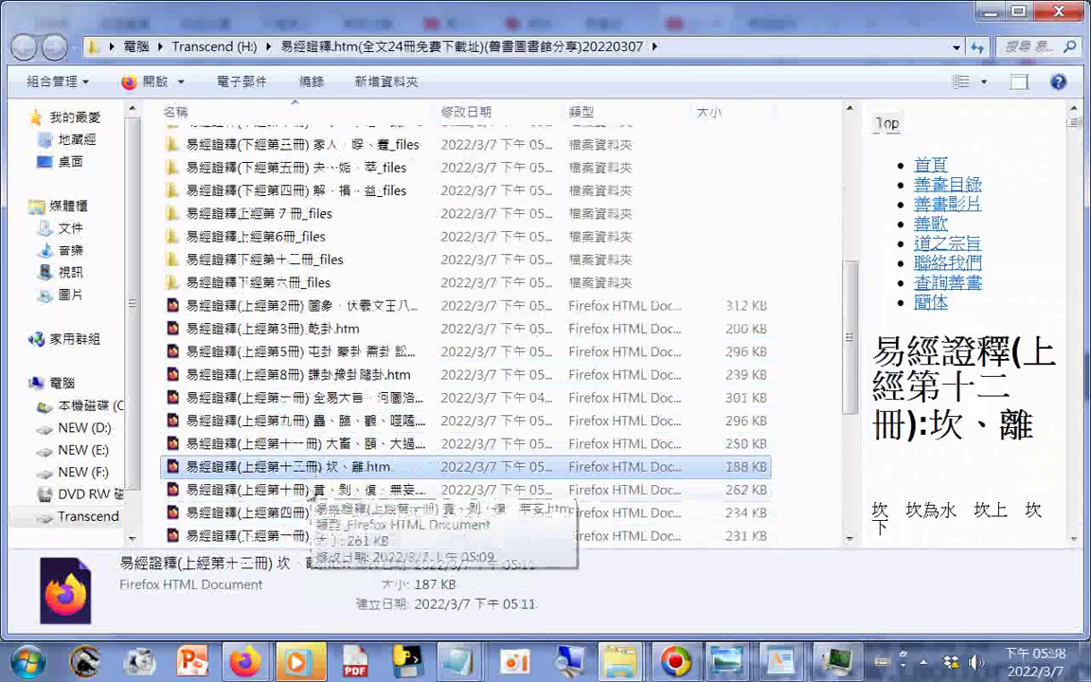
pyautogui.click(311, 489)
pyautogui.scroll(-1, 311, 492)
pyautogui.click(312, 445)
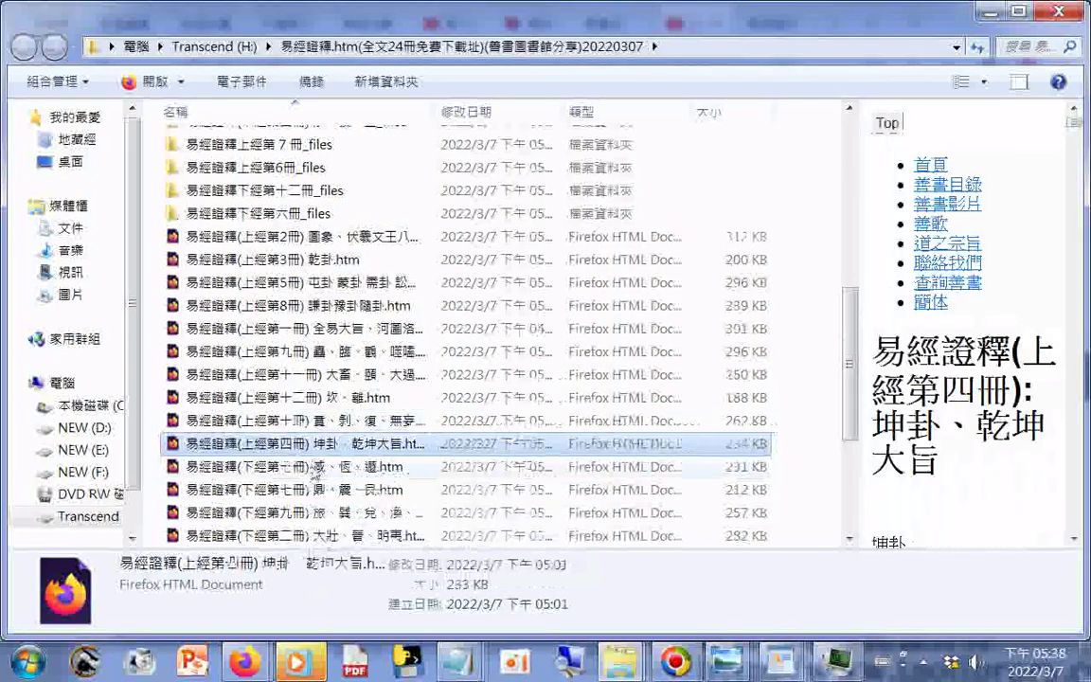
# Preview the saved 下經 files for volumes 一, 七, 九, 二 and 八
pyautogui.click(313, 471)
pyautogui.scroll(-1, 313, 454)
pyautogui.click(312, 428)
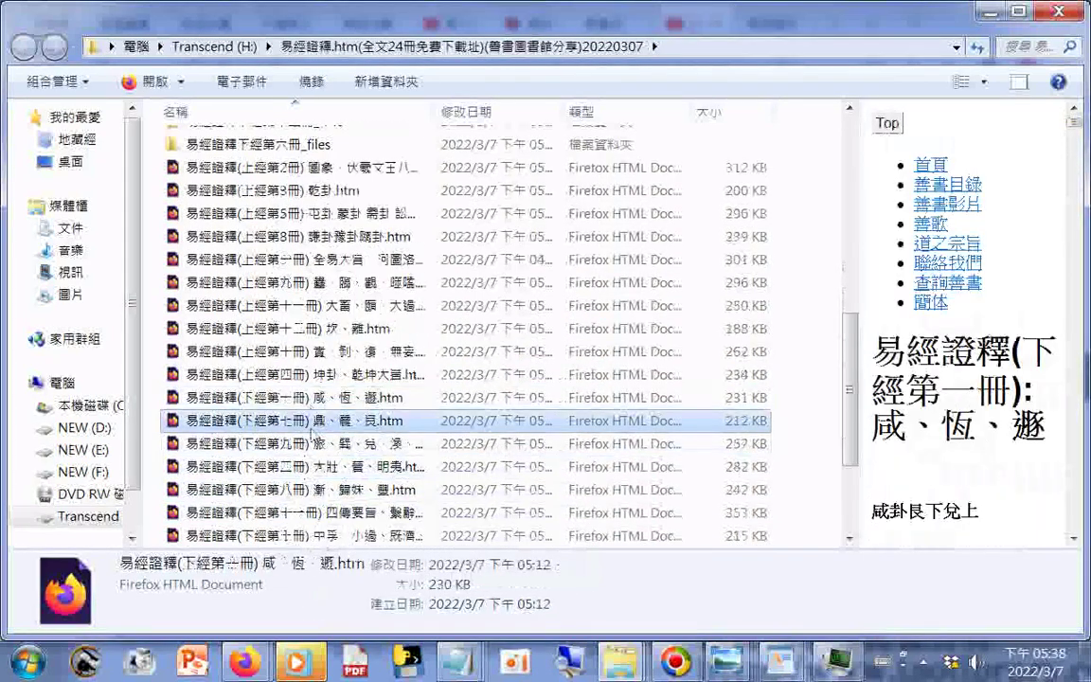
pyautogui.click(311, 444)
pyautogui.click(310, 468)
pyautogui.click(308, 491)
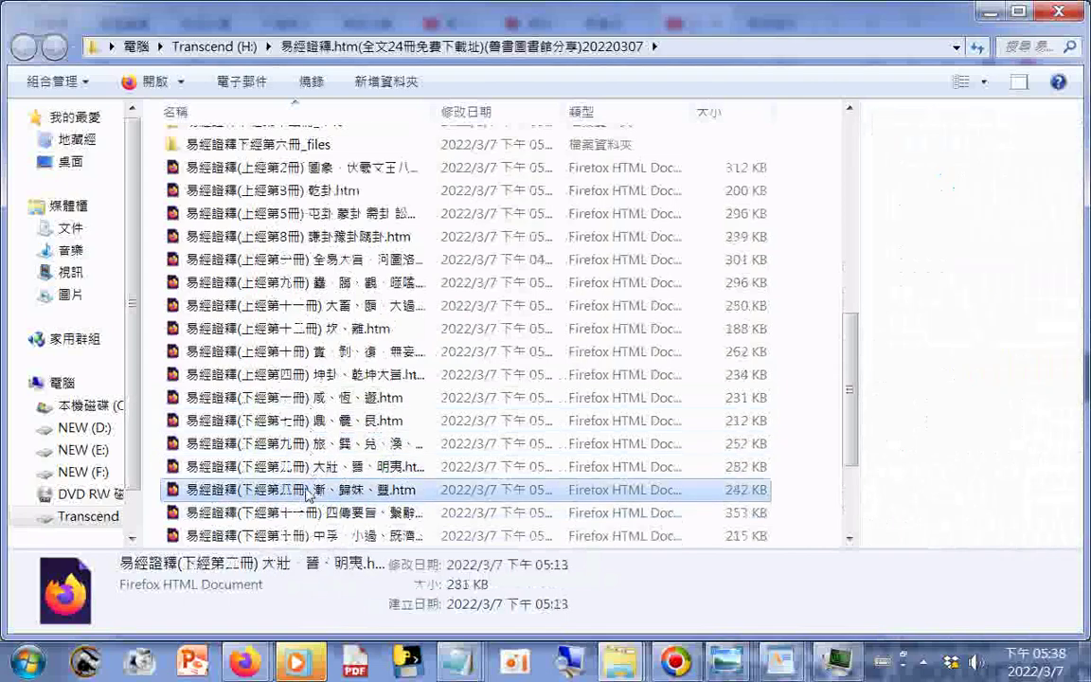
# Preview the saved 下經 files for volumes 十一, 十, 三, 五 and 四
pyautogui.scroll(-1, 308, 491)
pyautogui.click(311, 442)
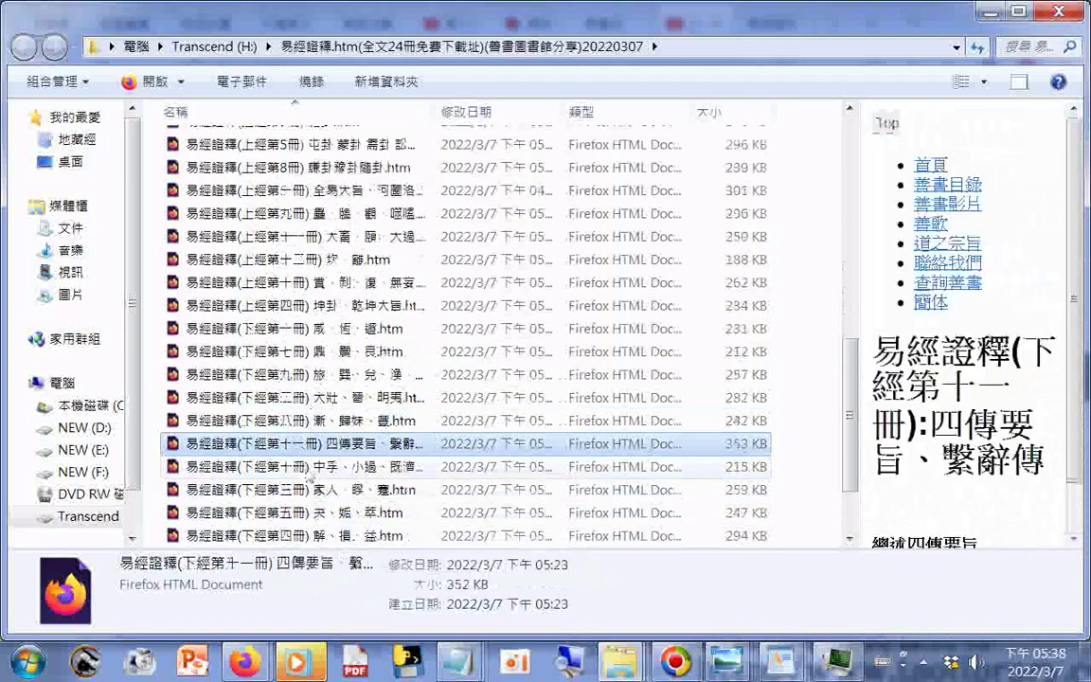
pyautogui.click(308, 469)
pyautogui.click(308, 486)
pyautogui.scroll(-1, 308, 486)
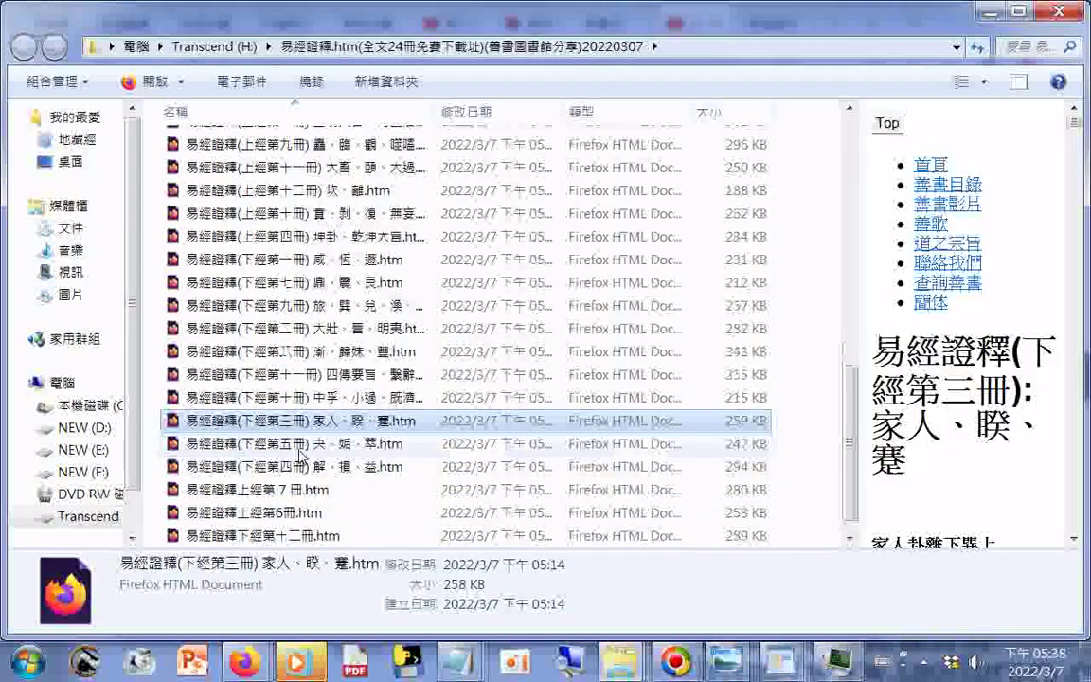
pyautogui.click(309, 443)
pyautogui.click(309, 467)
# Preview the last files in the folder: 上經第 7 冊, 上經第6冊, 下經第十二冊 and 下經第六冊
pyautogui.scroll(-1, 333, 483)
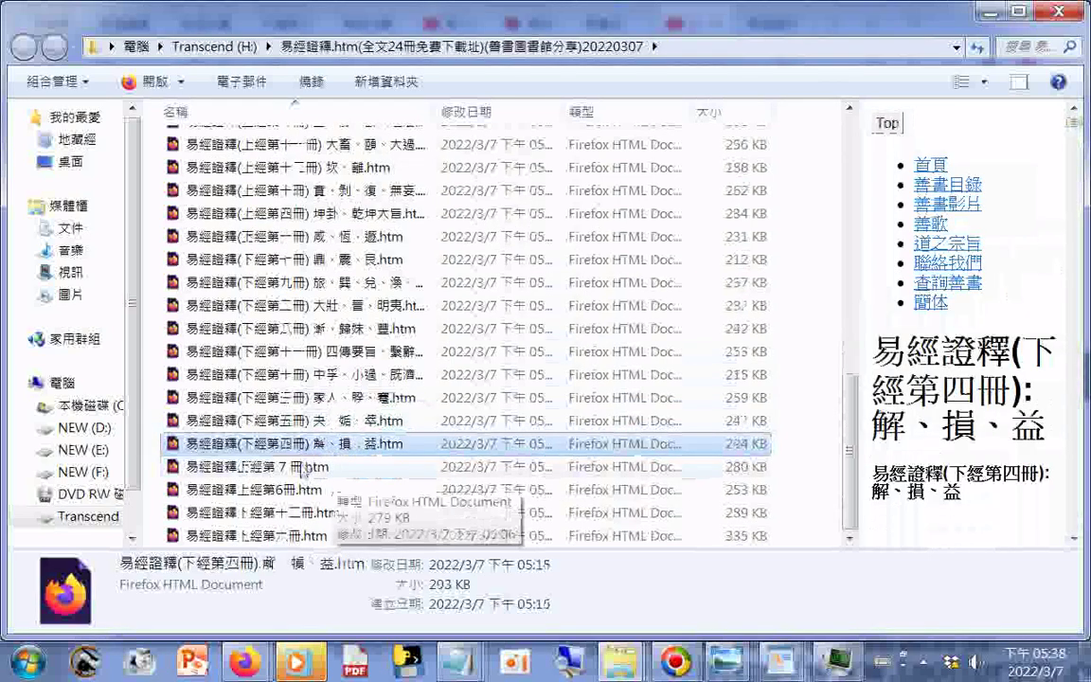
pyautogui.click(327, 476)
pyautogui.click(305, 489)
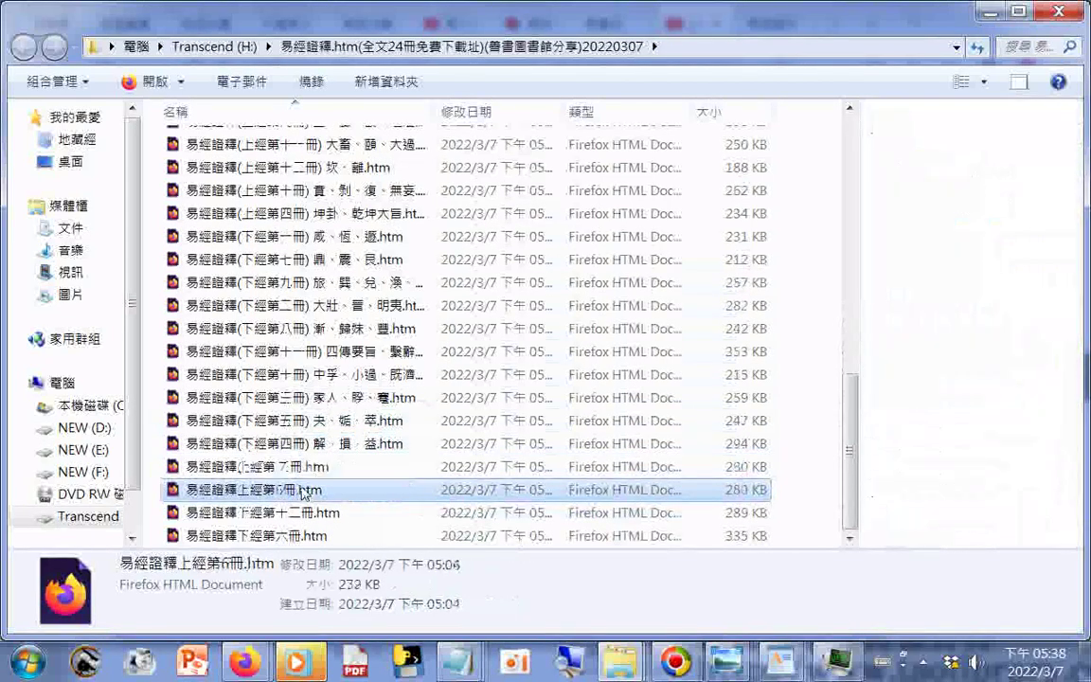
pyautogui.click(307, 515)
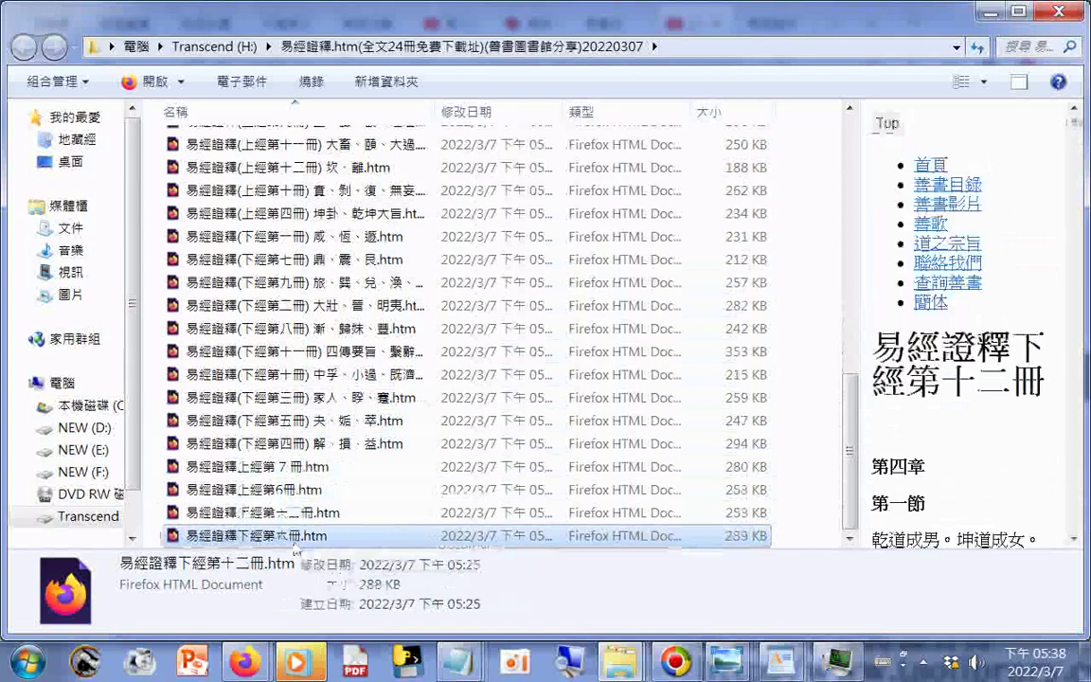
pyautogui.press('Down')
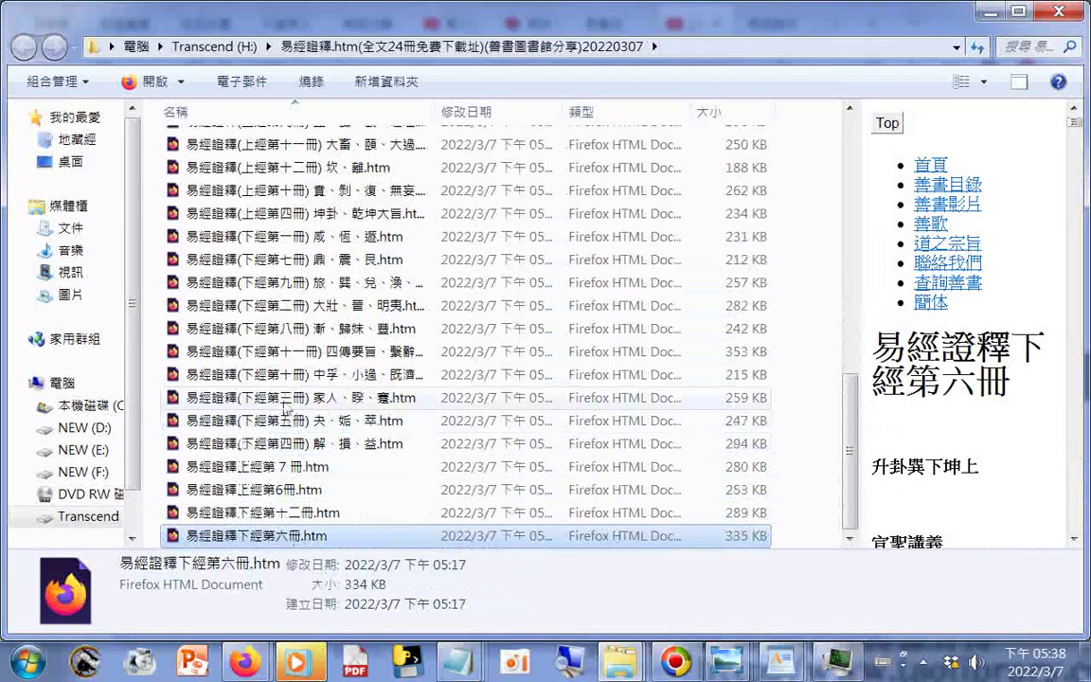
# Select all the .htm files from 上經第2冊 through 下經第六冊 and check the selection from start to end
pyautogui.scroll(3, 284, 409)
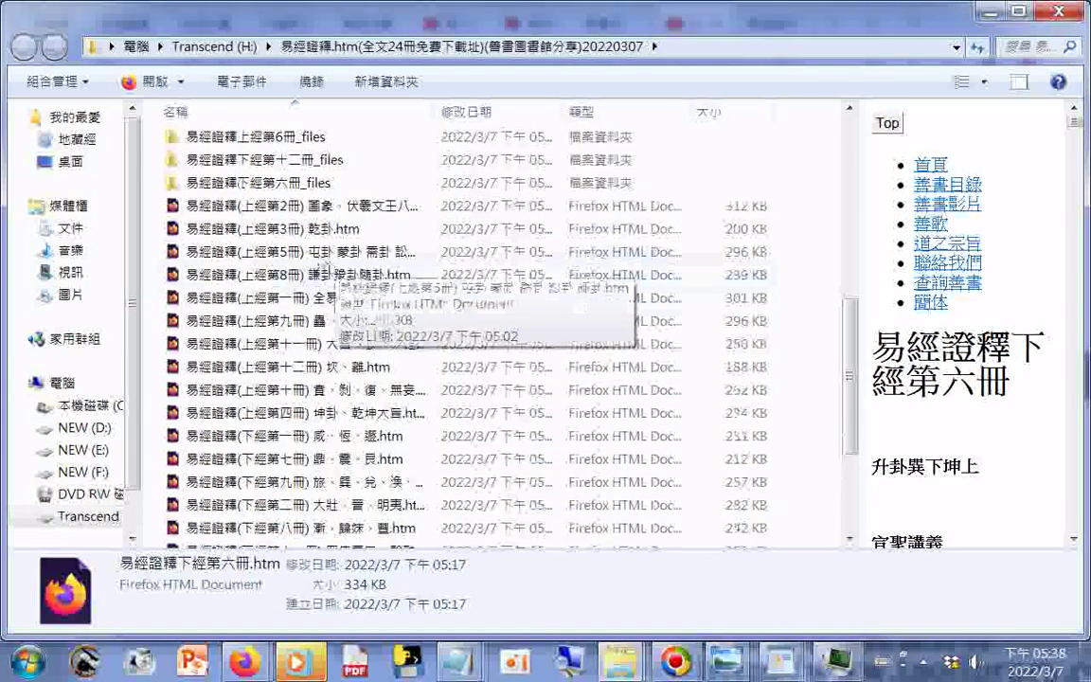
pyautogui.keyDown('shift'); pyautogui.click(306, 217); pyautogui.keyUp('shift')
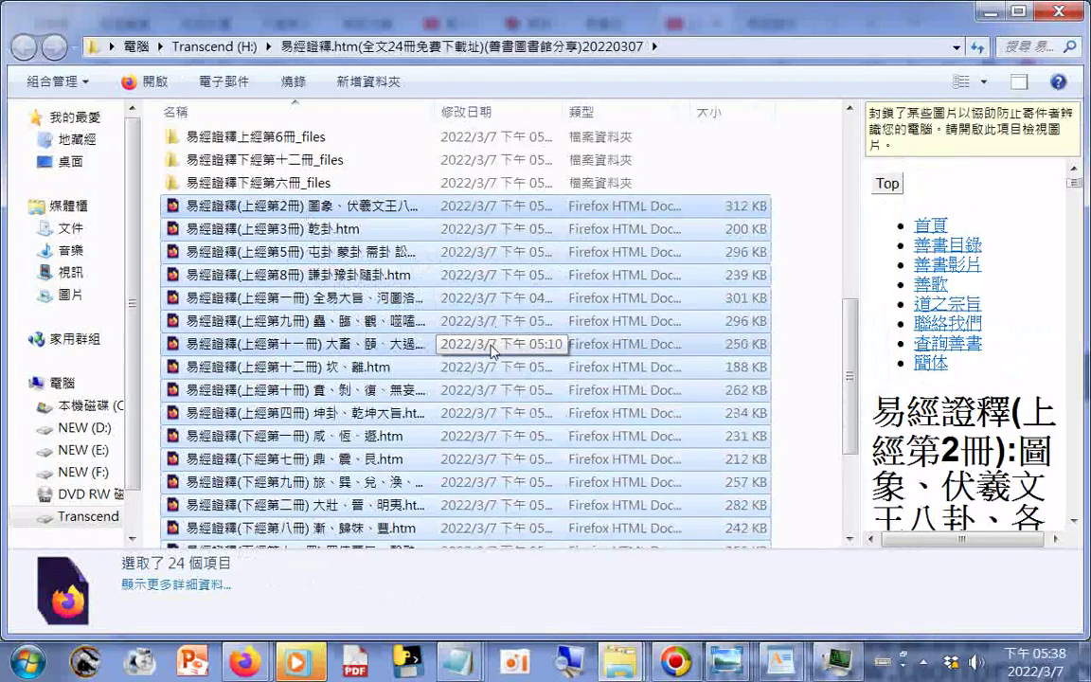
pyautogui.scroll(-2, 488, 352)
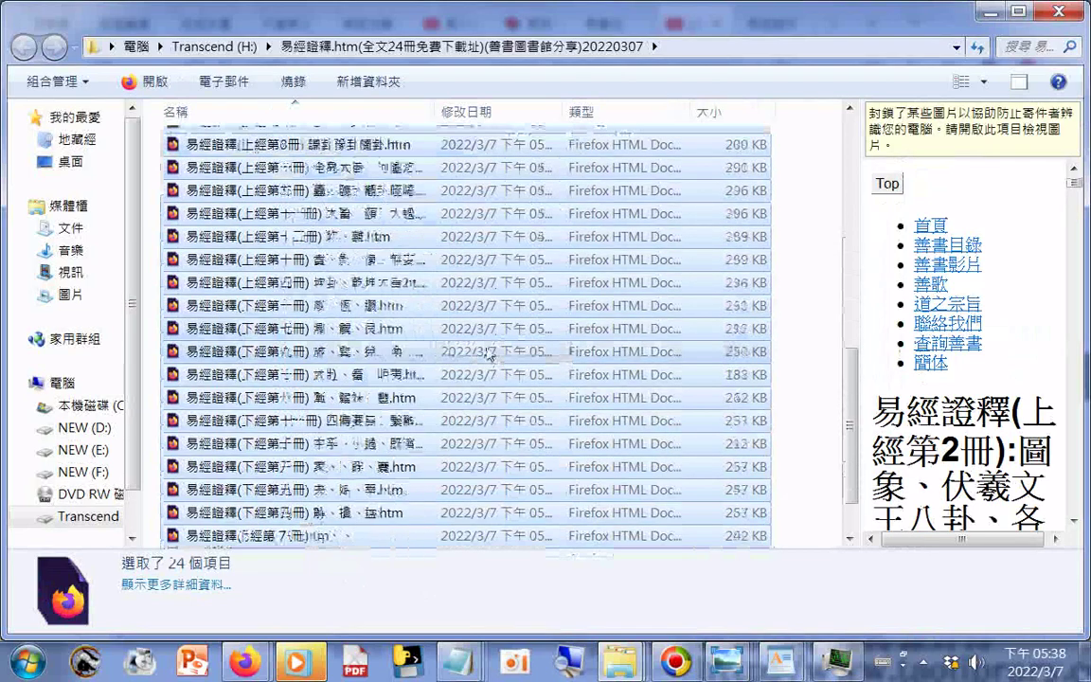
pyautogui.scroll(1, 488, 352)
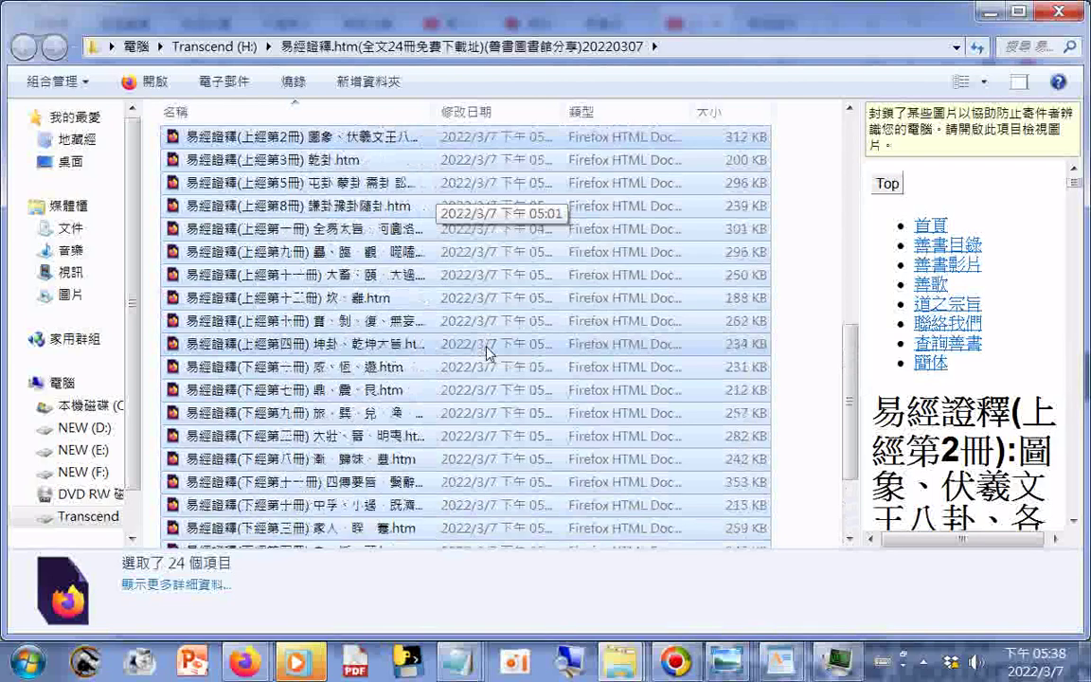
pyautogui.scroll(1, 488, 352)
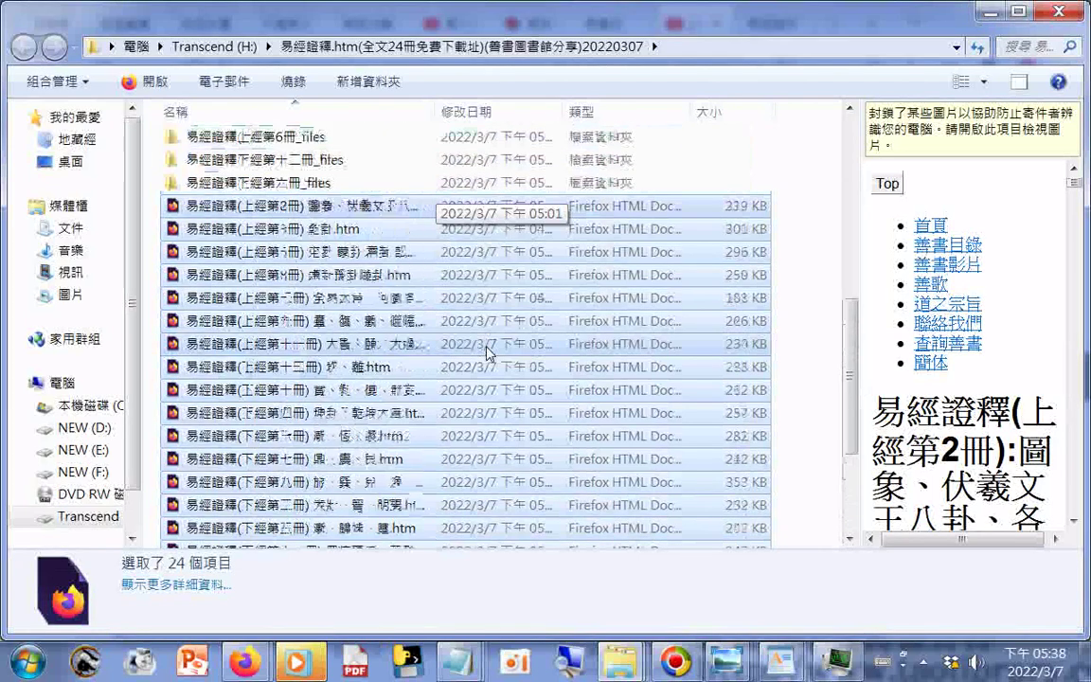
pyautogui.scroll(-3, 487, 353)
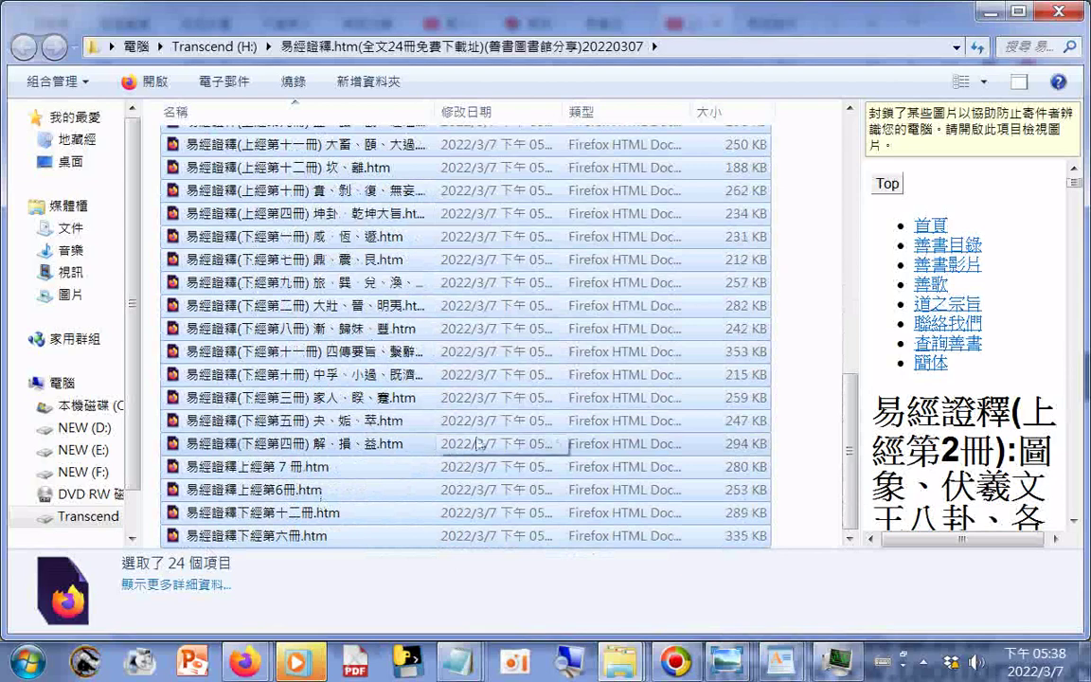
# Widen the file preview and read through the text of 上經第2冊, including its 宣聖講義 and annotation sections
pyautogui.moveTo(857, 379); pyautogui.dragTo(286, 346)
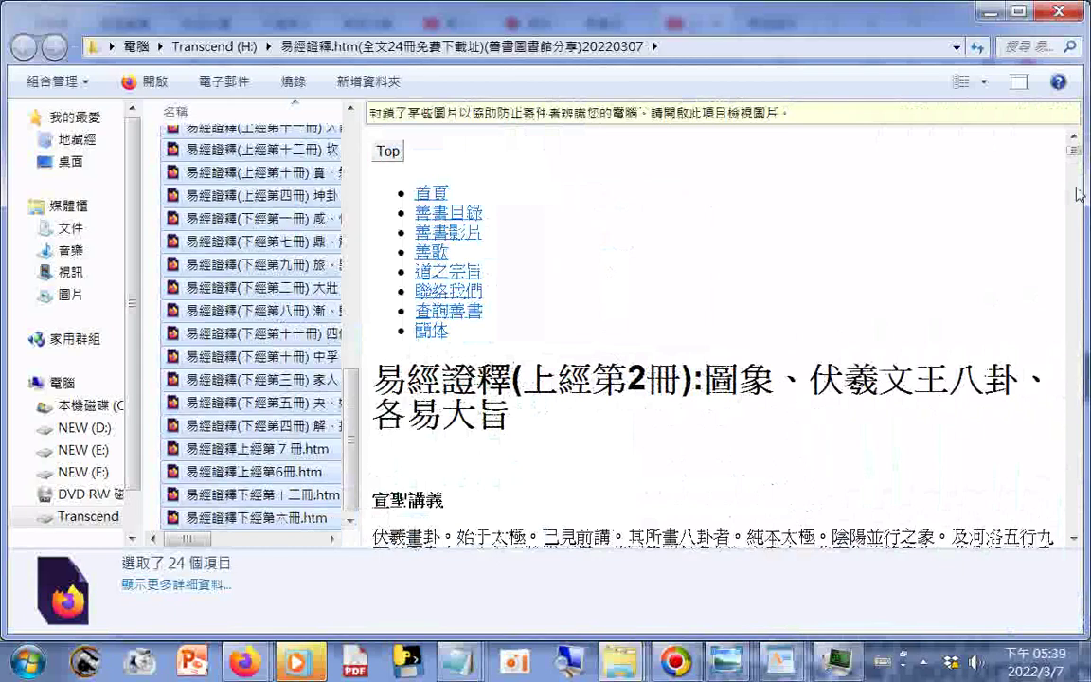
pyautogui.scroll(-5, 1080, 194)
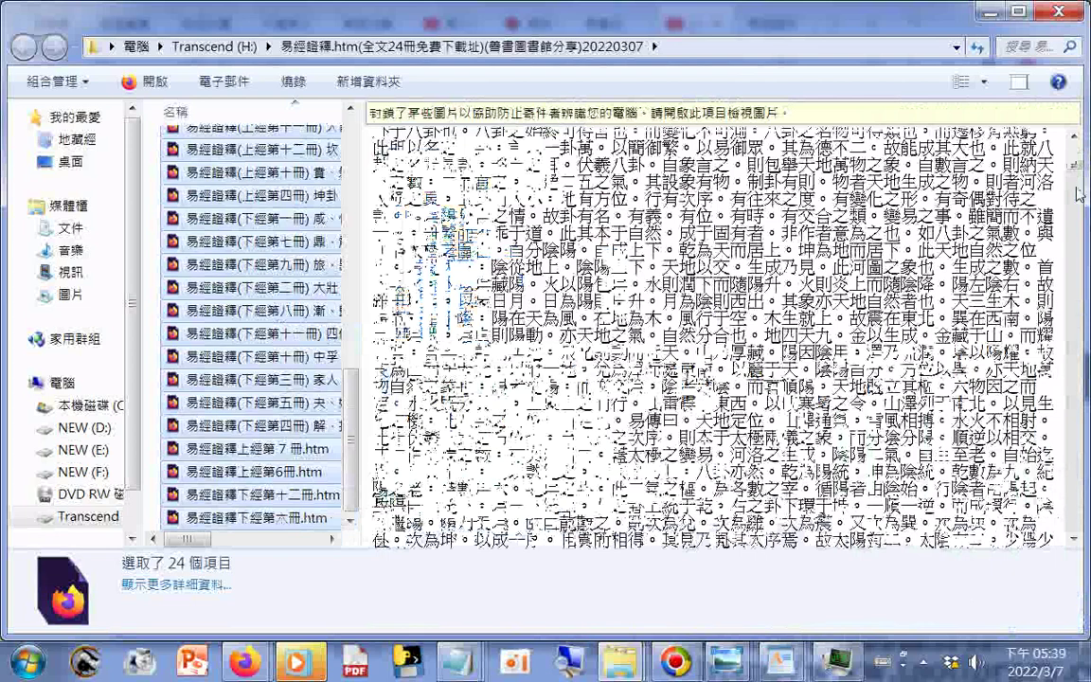
pyautogui.moveTo(1079, 195); pyautogui.dragTo(1076, 272)
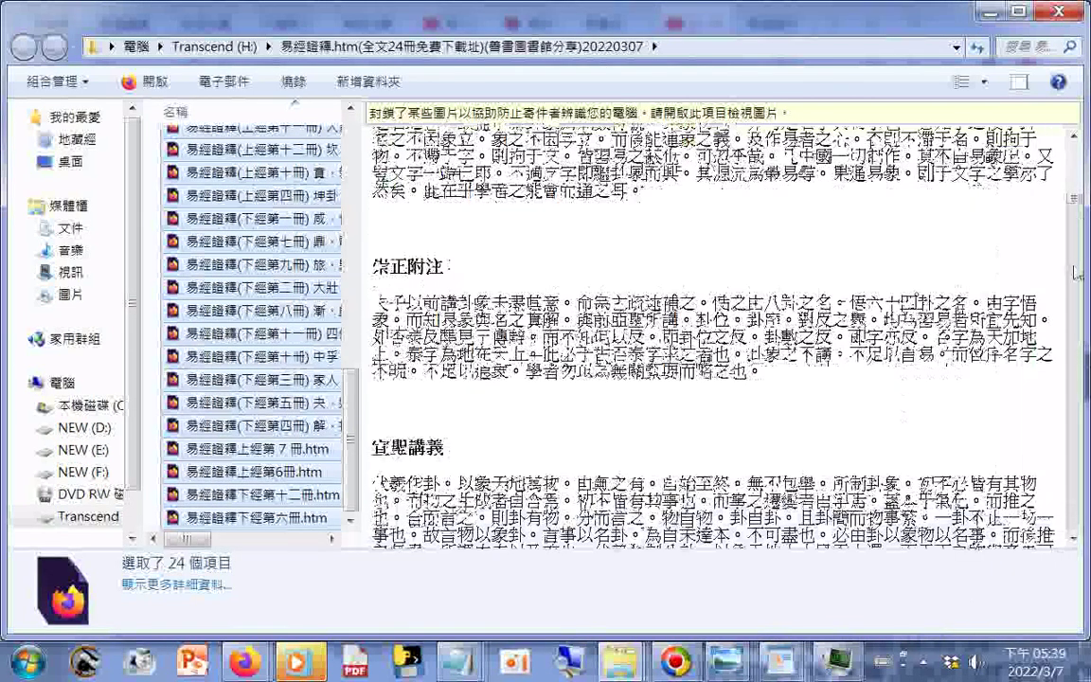
pyautogui.scroll(-3, 1076, 273)
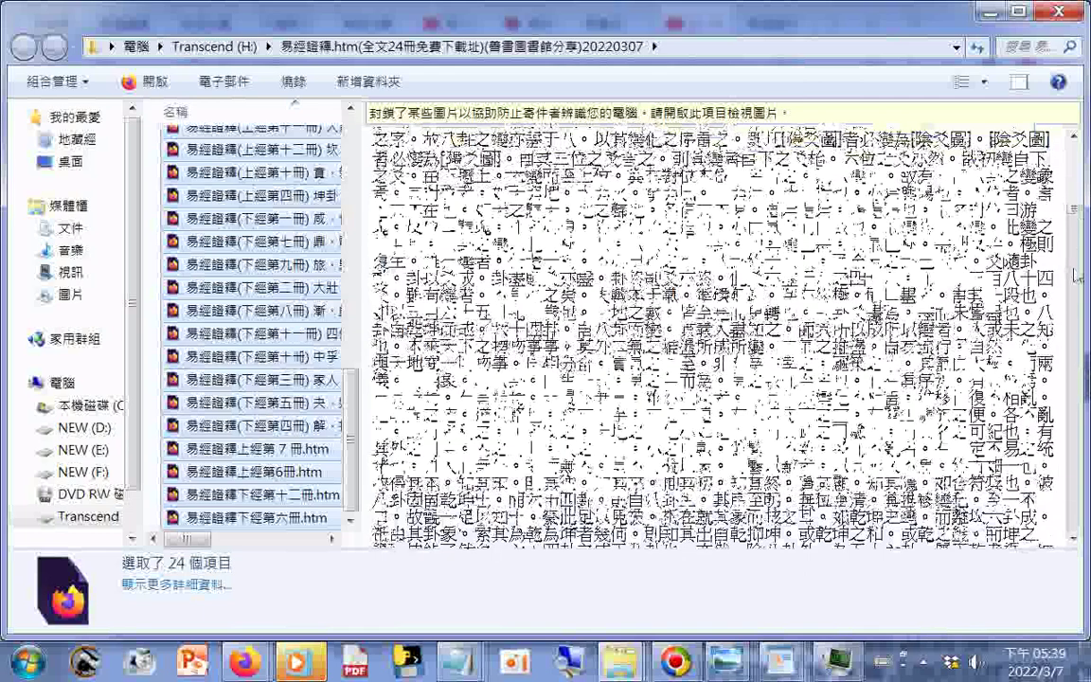
pyautogui.scroll(-3, 1076, 274)
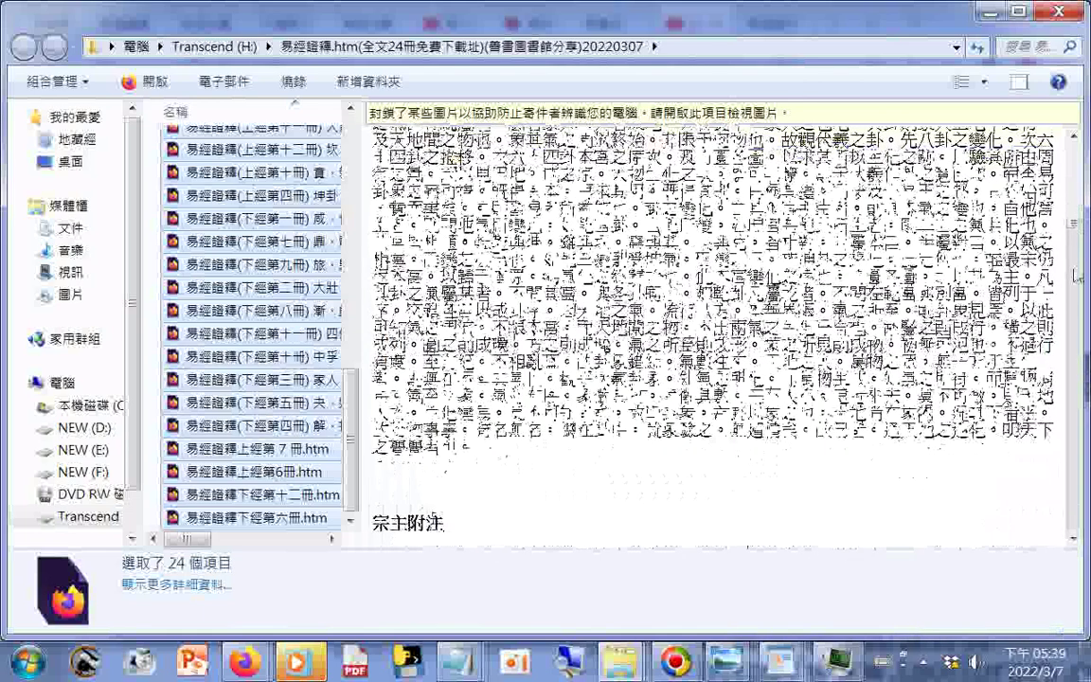
# Read on through the preview of 上經第2冊, from 宗主附注 and 亞聖講述 through the 文王八卦 lecture and its annotations
pyautogui.scroll(-3, 1075, 274)
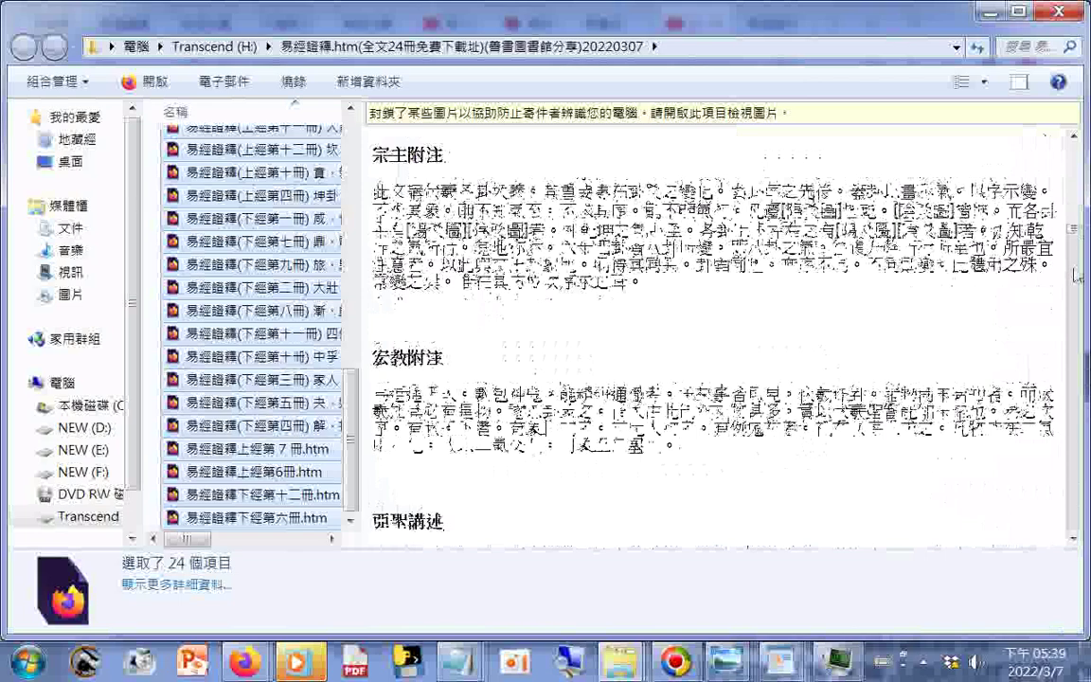
pyautogui.scroll(-3, 1075, 275)
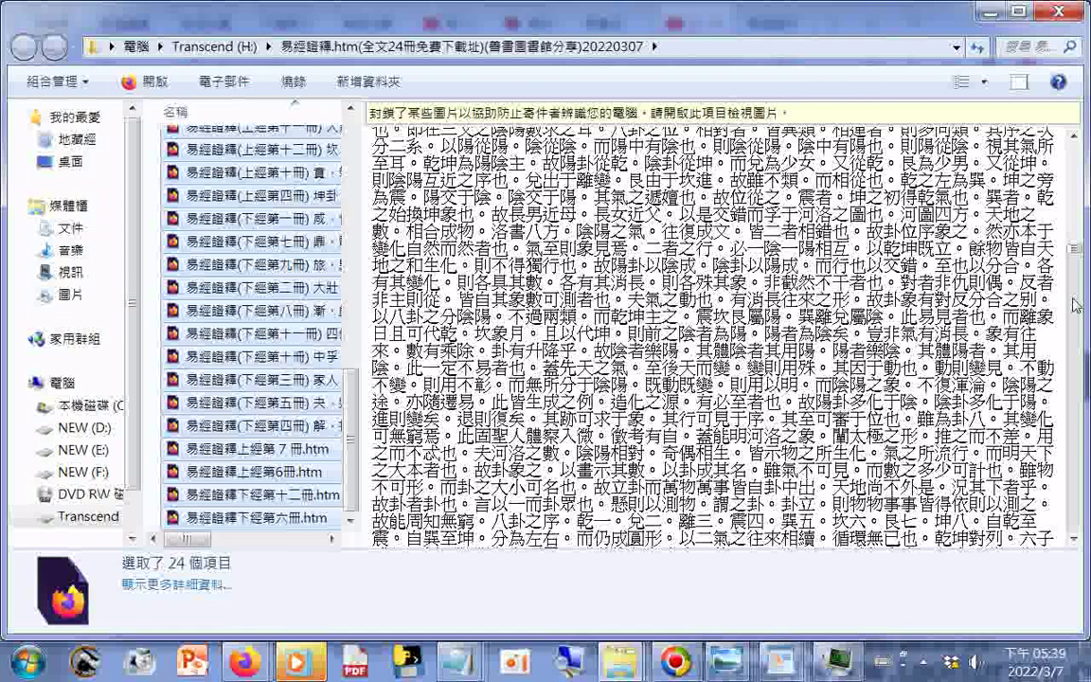
pyautogui.scroll(-5, 1077, 304)
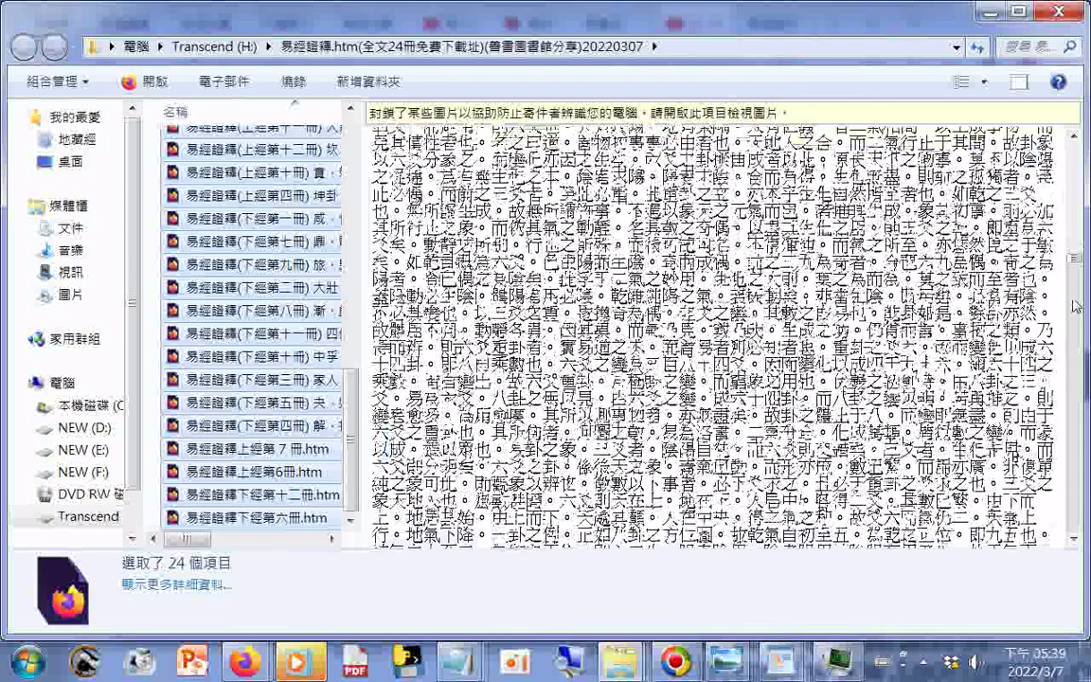
pyautogui.scroll(-5, 1076, 305)
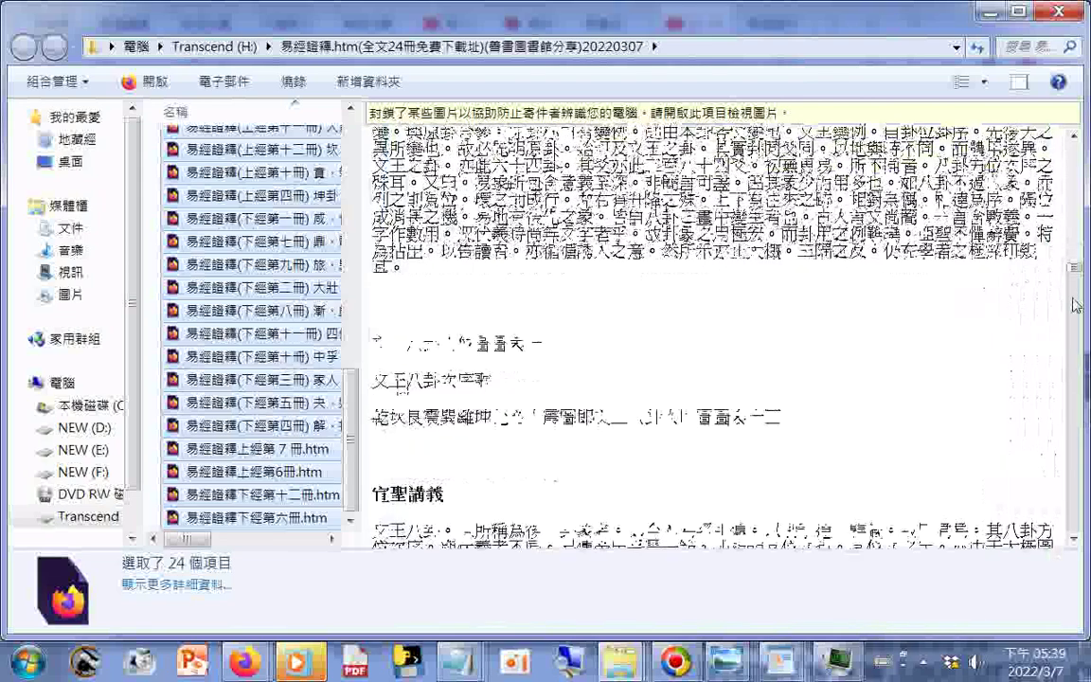
pyautogui.scroll(-5, 1077, 305)
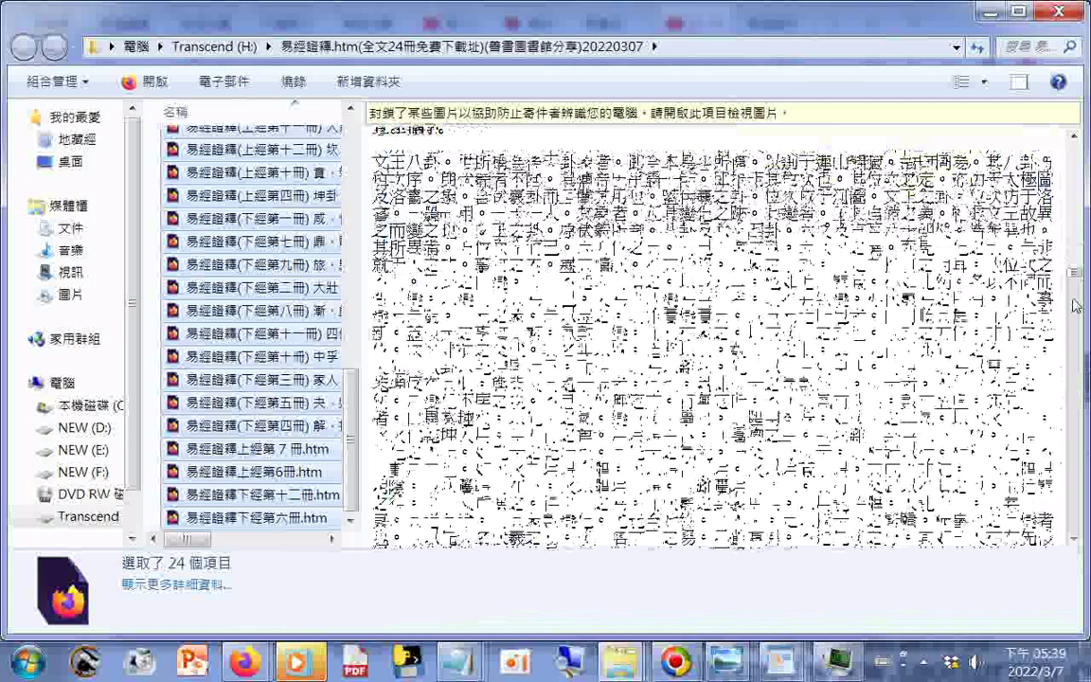
pyautogui.scroll(-5, 1076, 315)
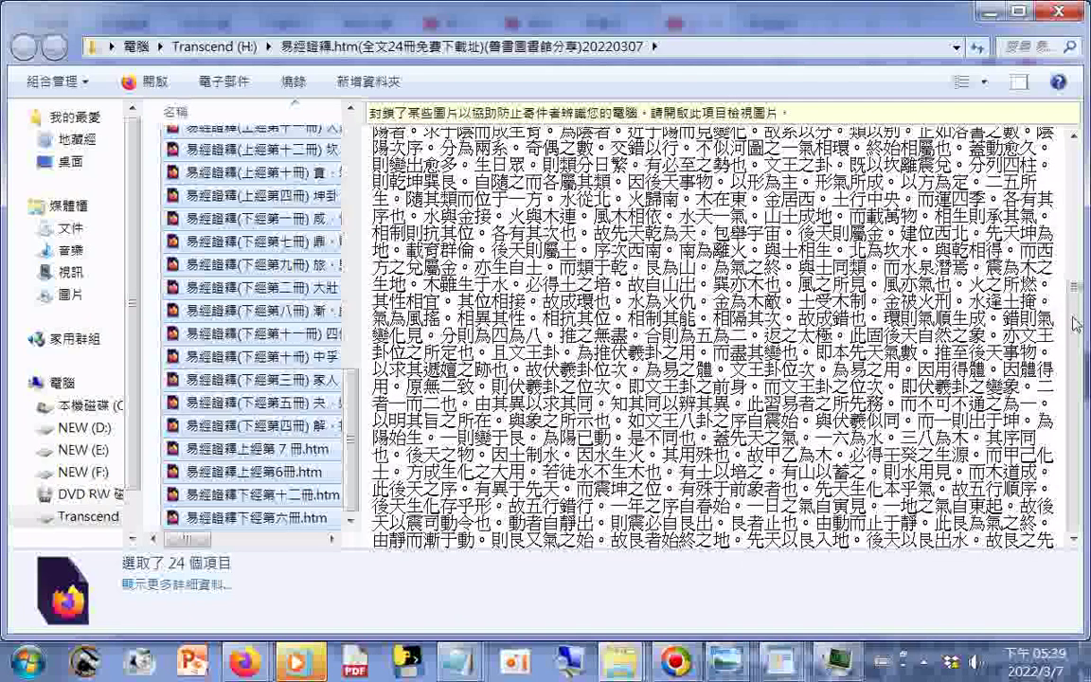
pyautogui.scroll(-5, 1077, 323)
pyautogui.scroll(-3, 1077, 326)
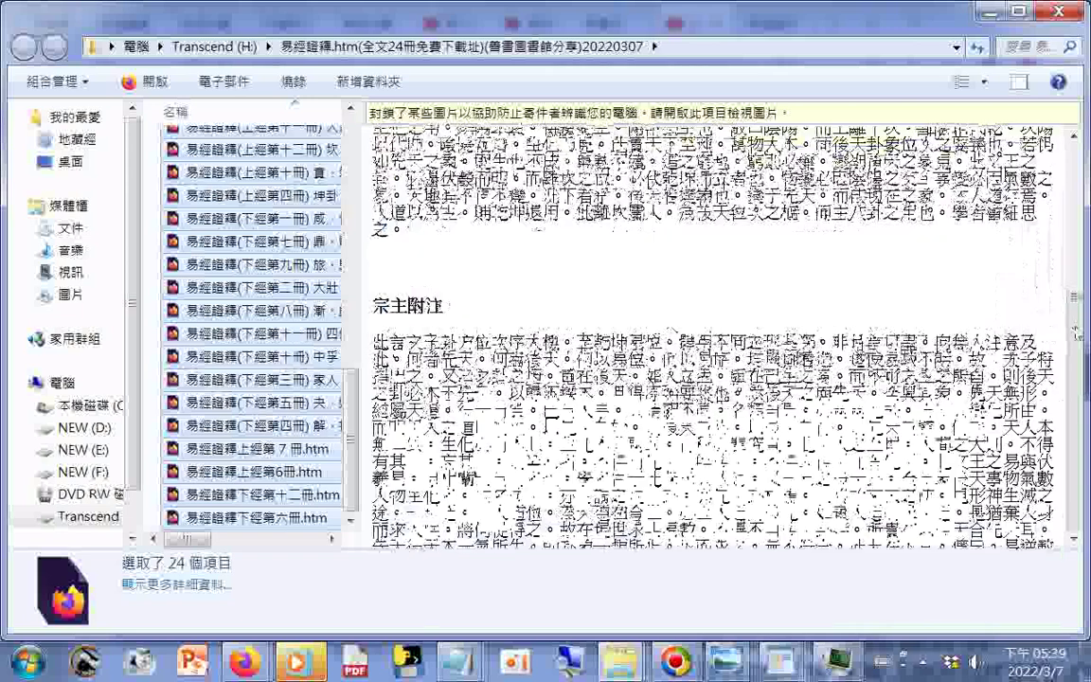
pyautogui.scroll(-3, 1076, 331)
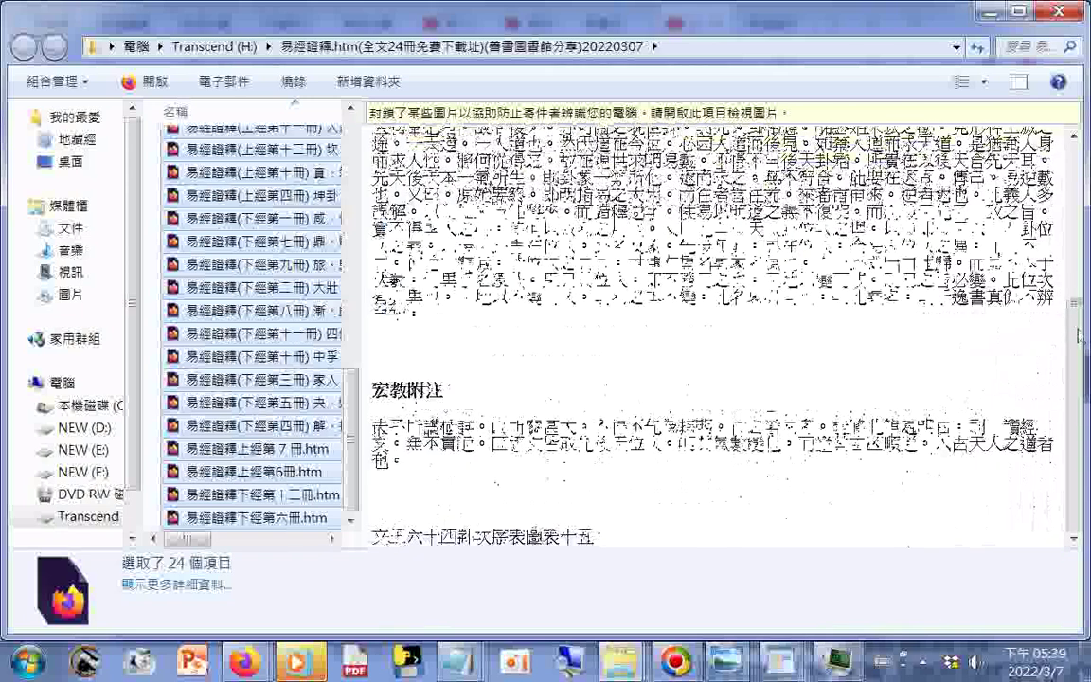
# Read the previewed text from the 文王六十四卦次序 chart through the section 先後天各易象數及圖表大旨 to its 宗主附注
pyautogui.scroll(-6, 1076, 336)
pyautogui.scroll(-4, 1077, 343)
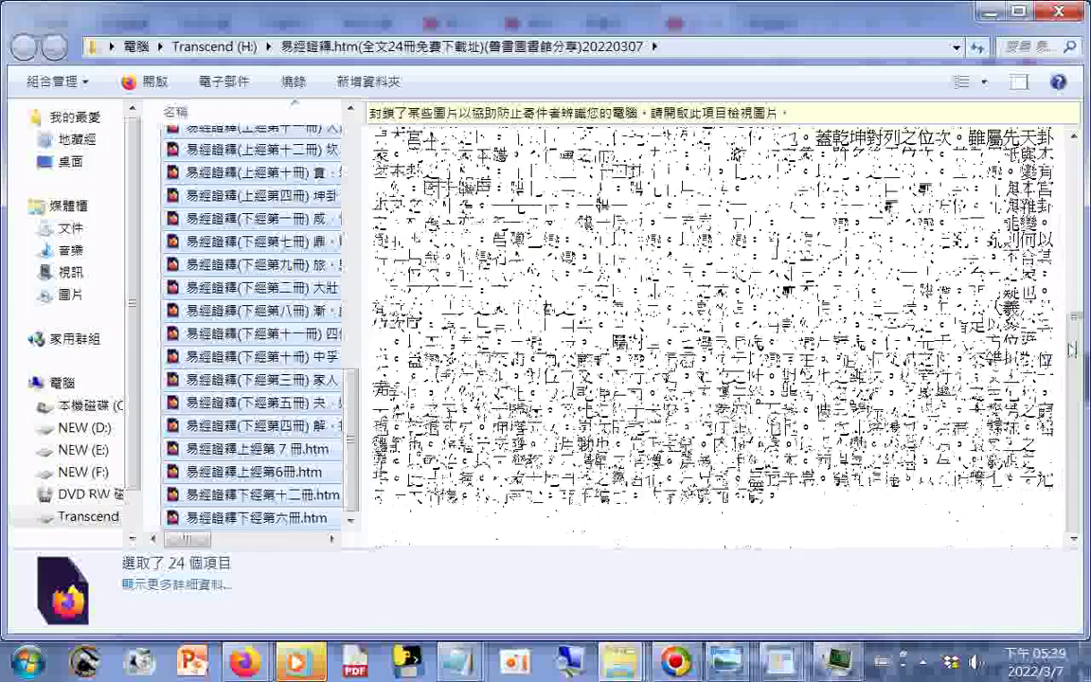
pyautogui.scroll(-3, 1071, 350)
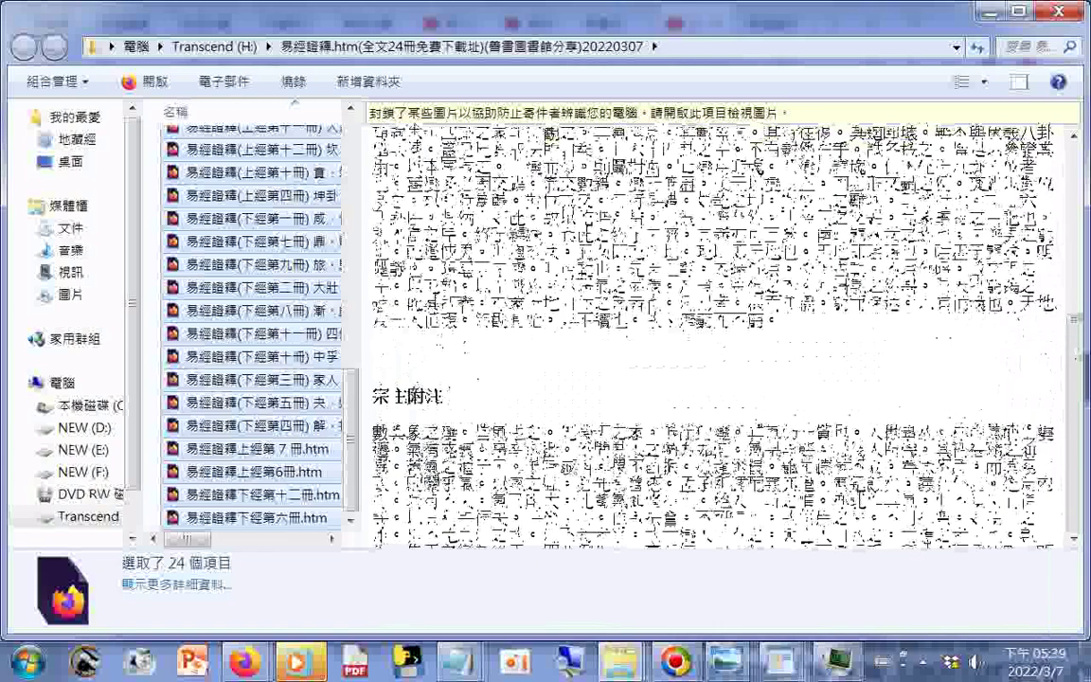
pyautogui.scroll(-3, 1072, 386)
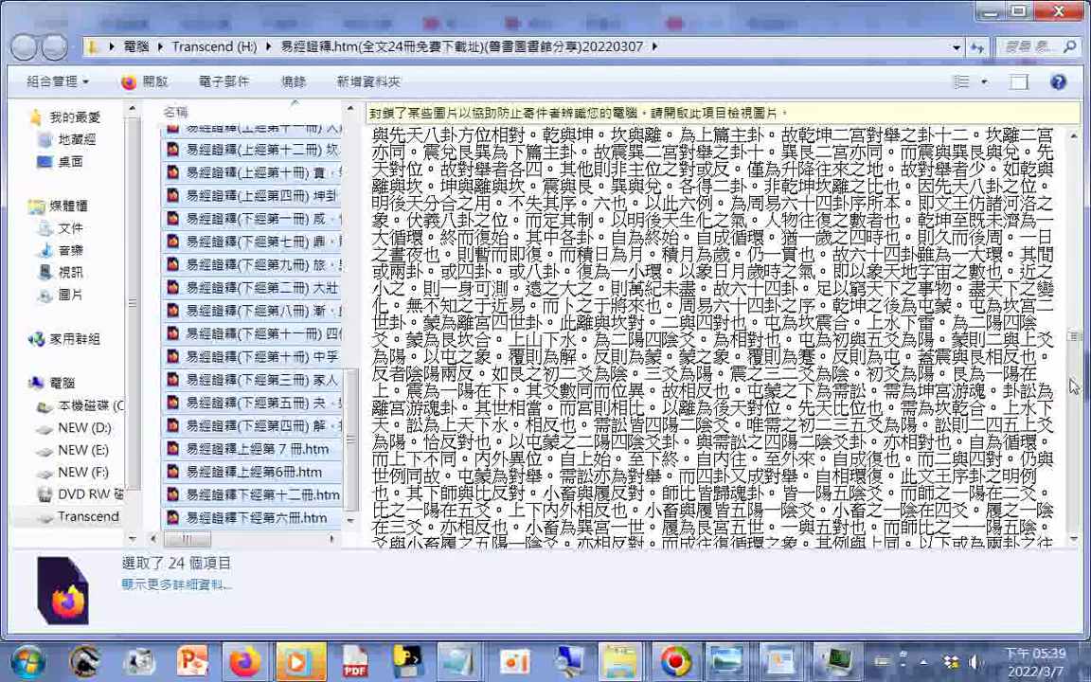
pyautogui.scroll(-3, 1072, 386)
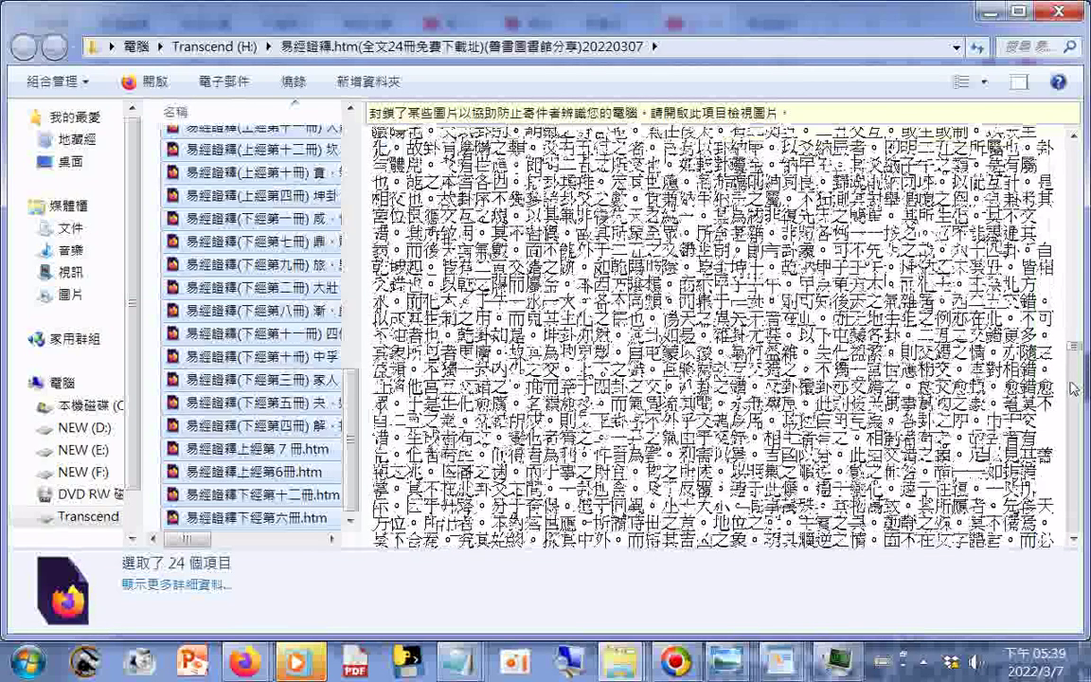
pyautogui.scroll(-3, 1072, 388)
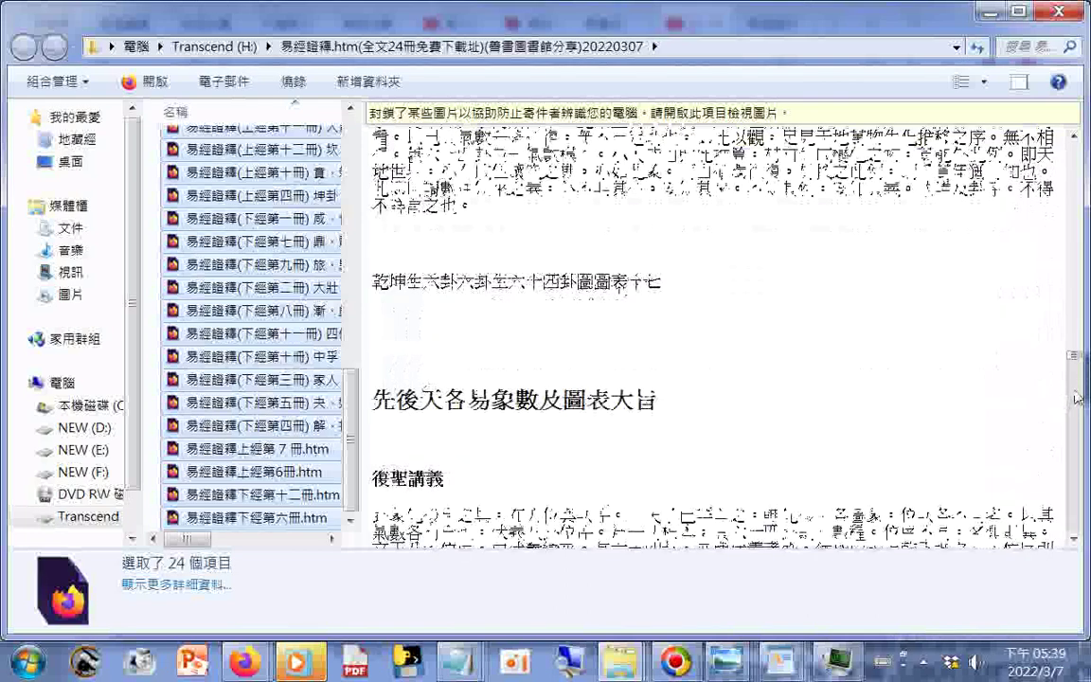
pyautogui.scroll(-3, 1076, 398)
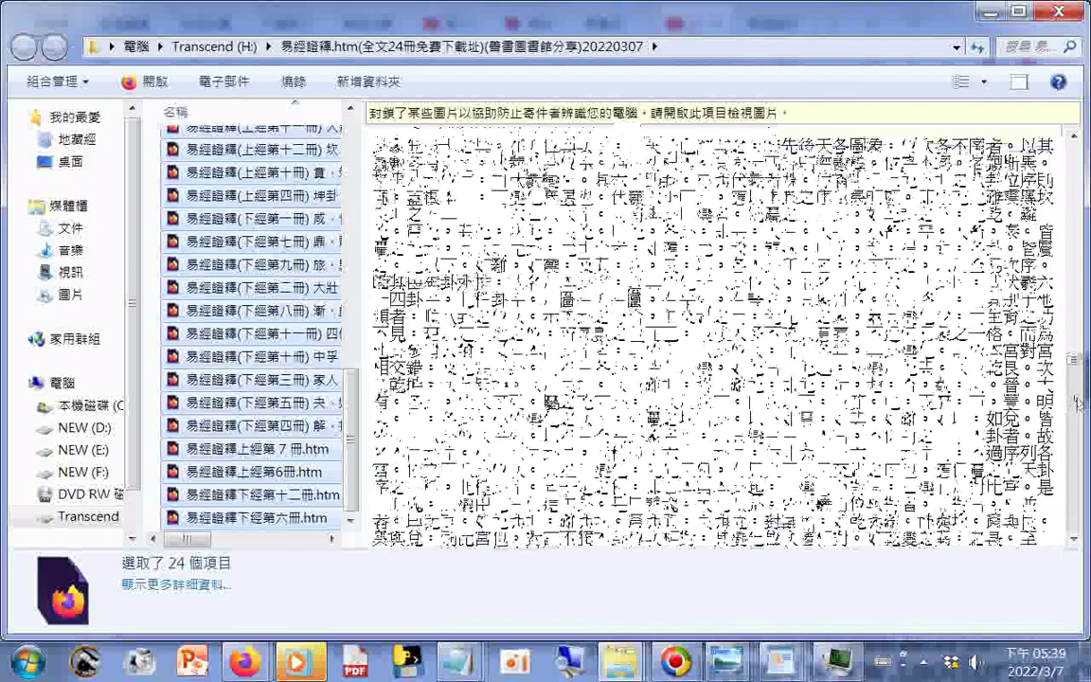
pyautogui.scroll(-3, 1077, 403)
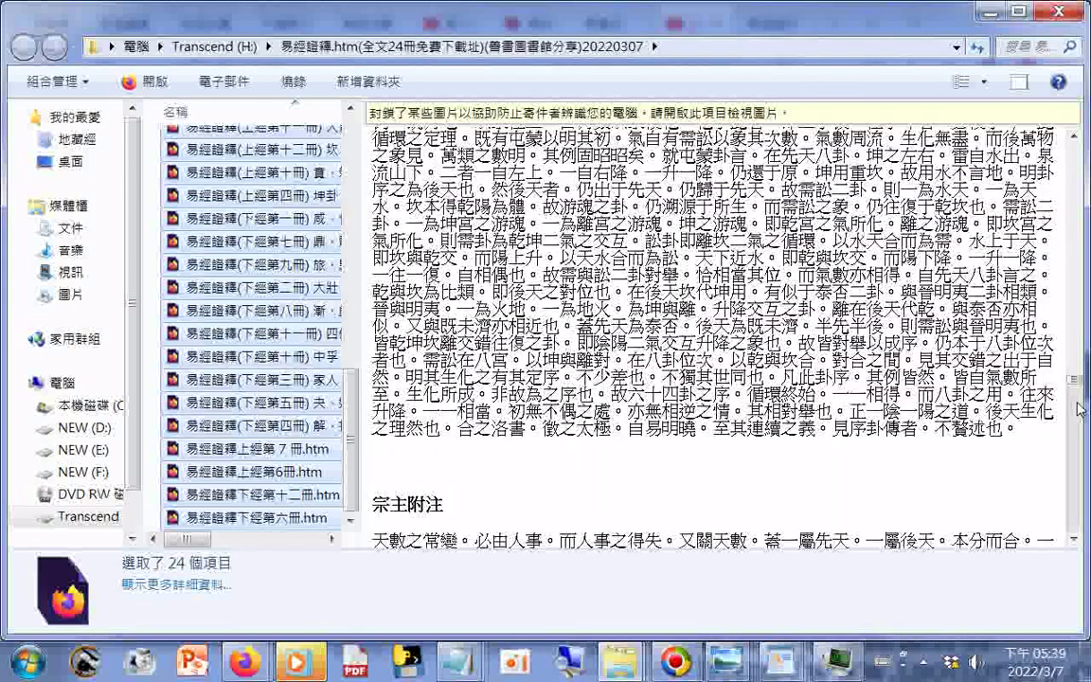